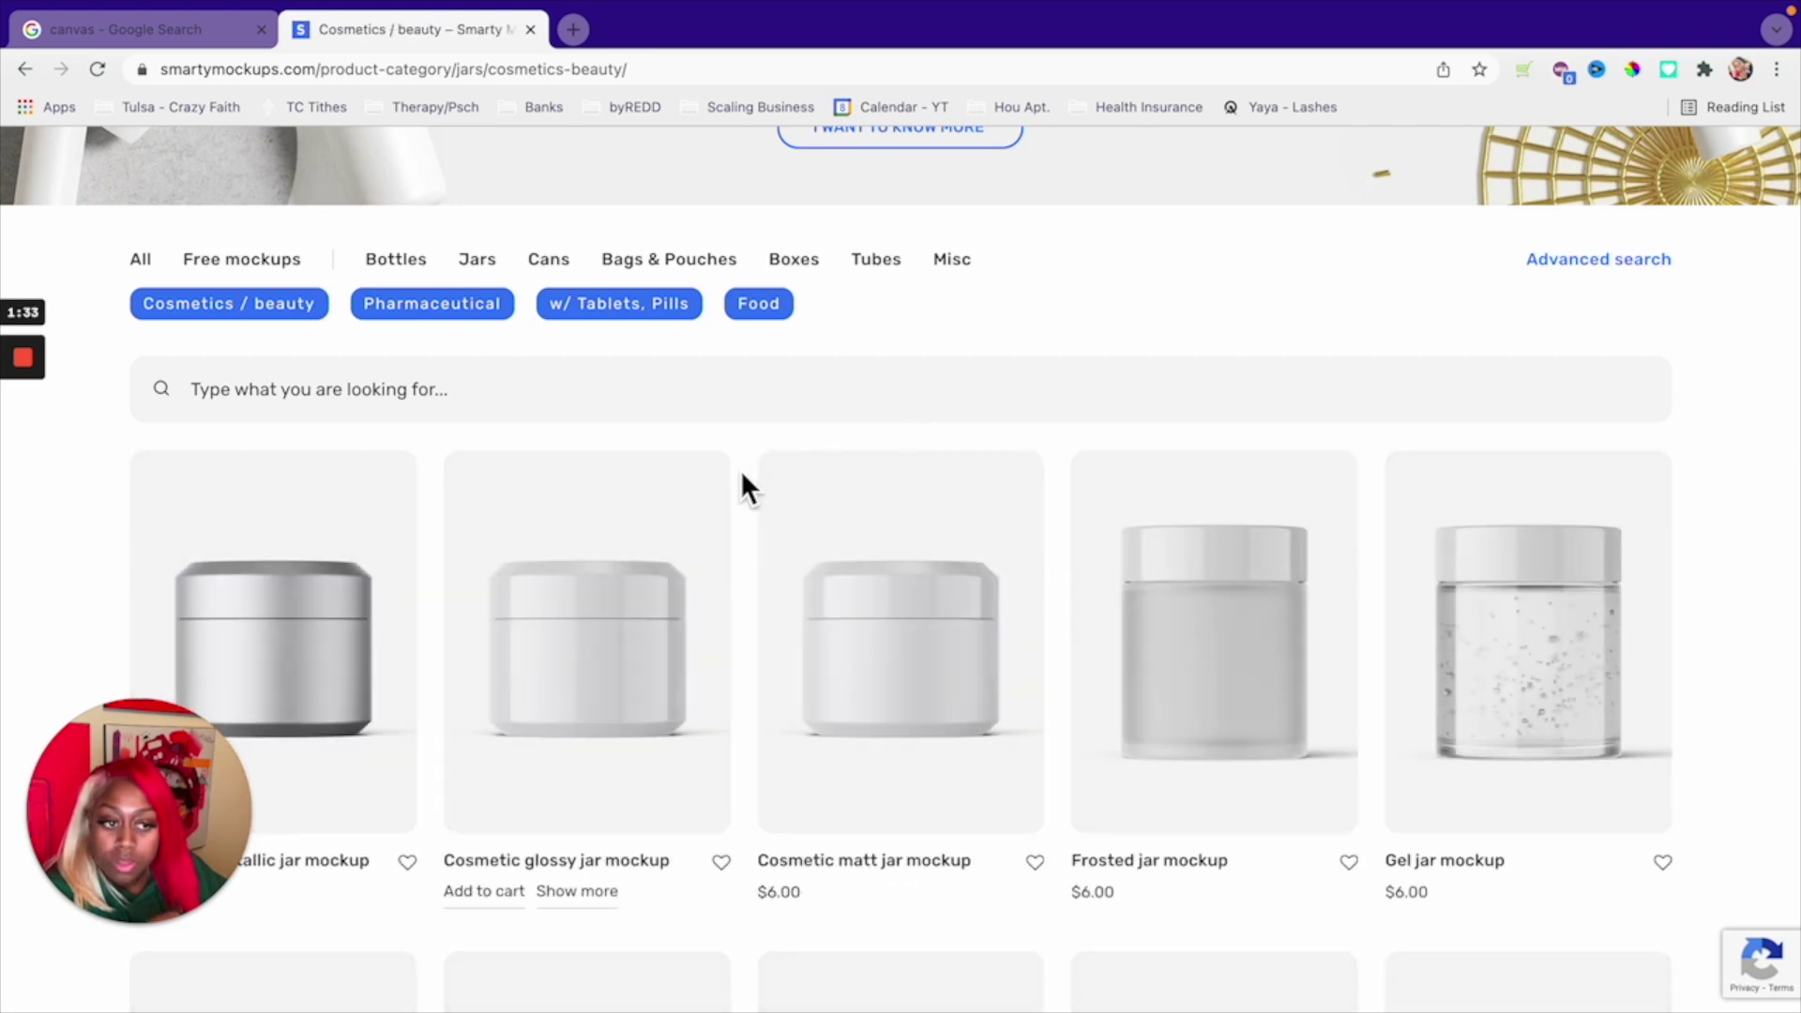
- Browse the cosmetics jar mockups and add the Gel jar mockup beside the Amber jar mockup to the wishlist
scroll(741, 474, down, 10)
scroll(742, 474, down, 9)
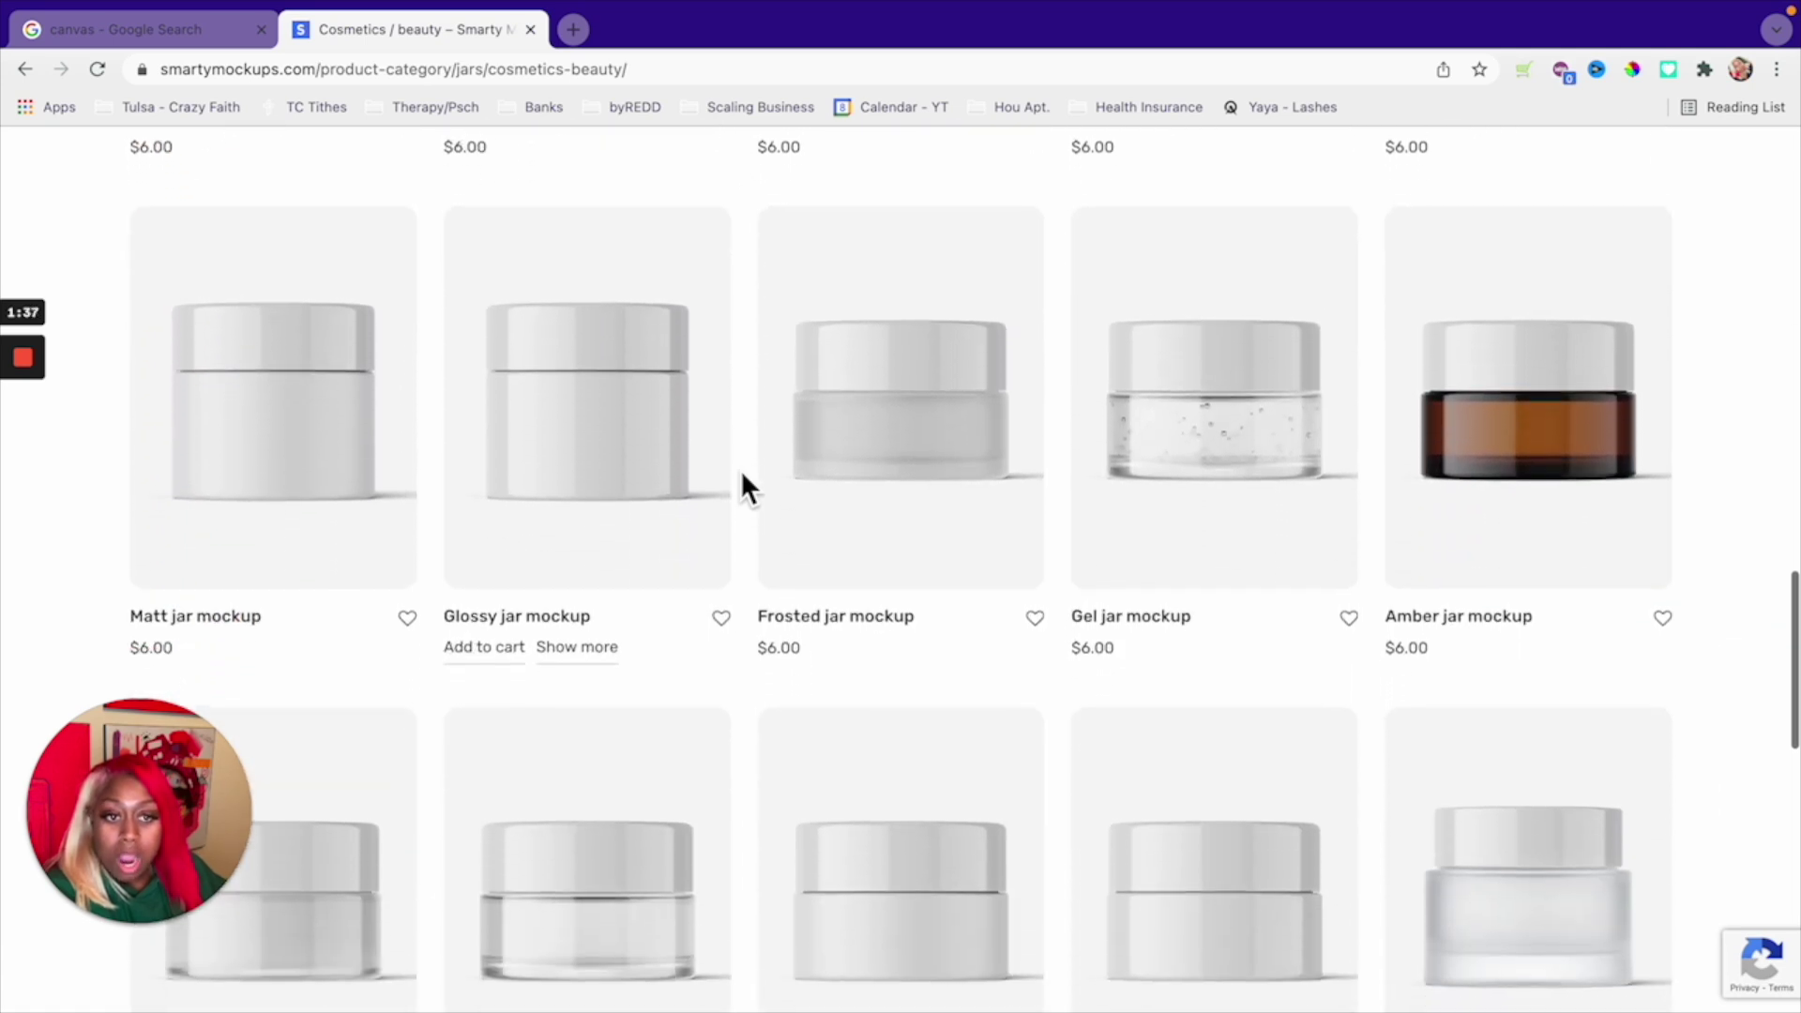
scroll(741, 473, down, 1)
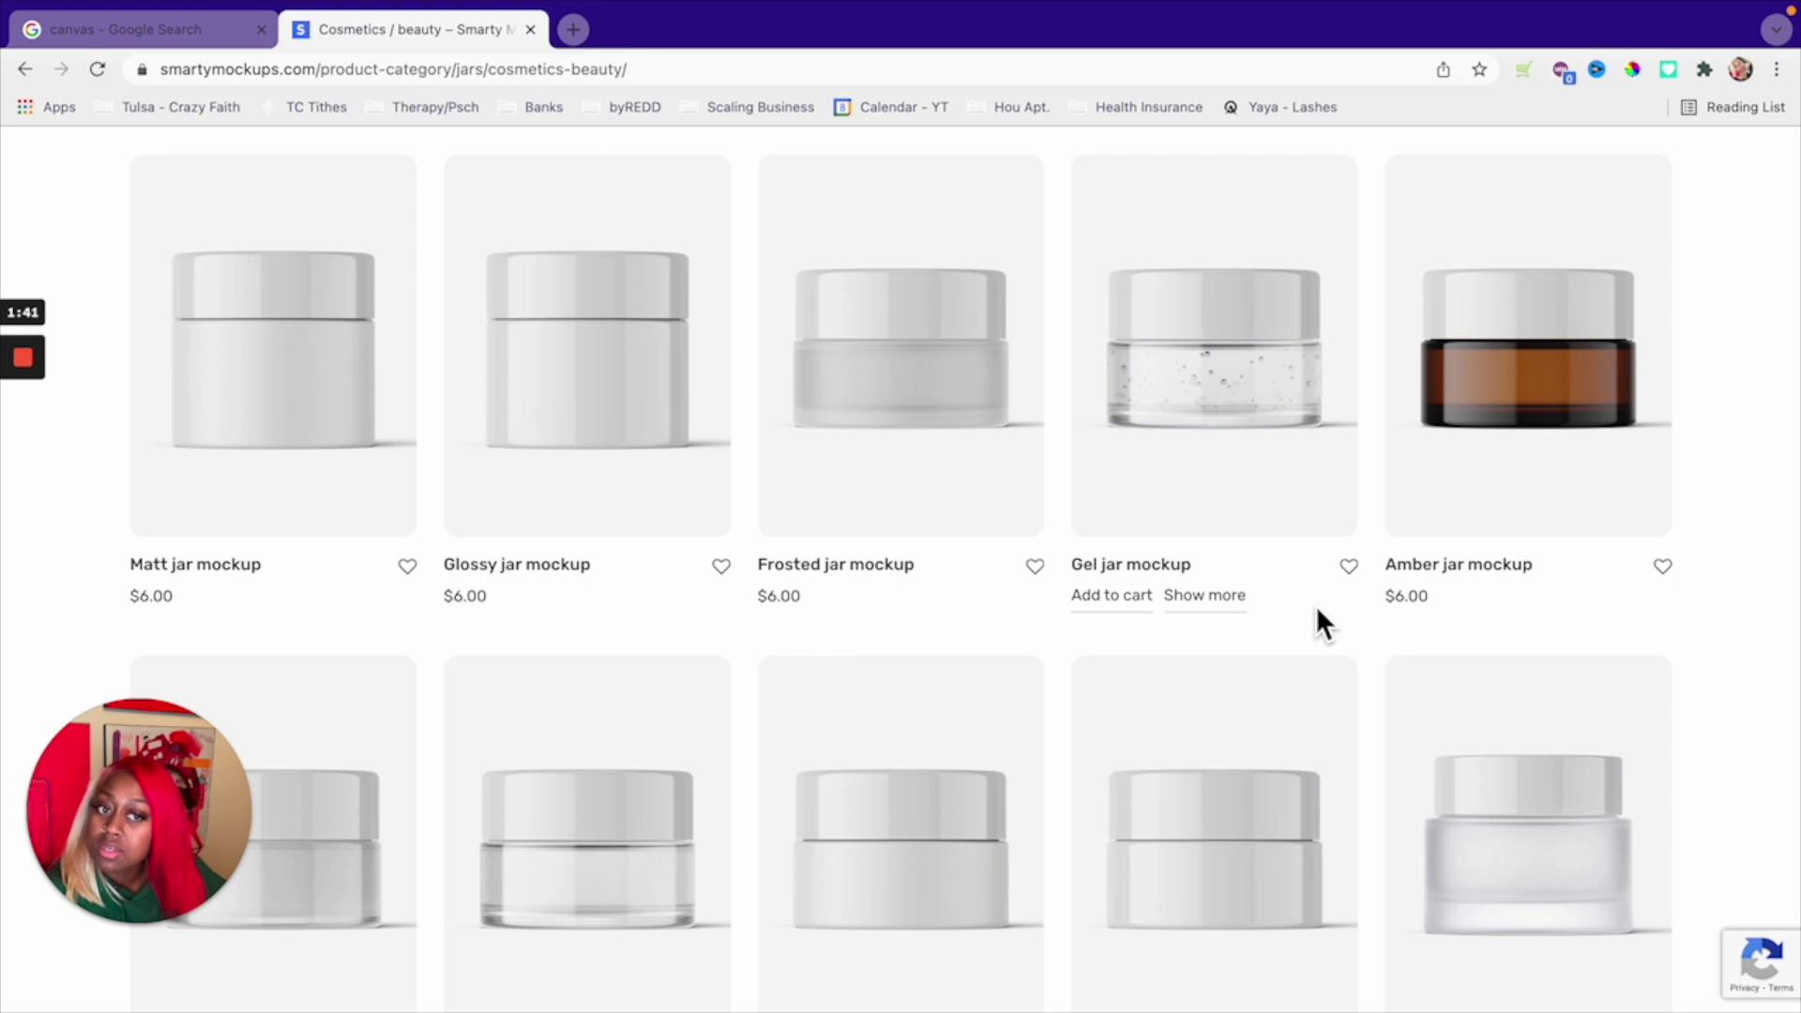
click(1354, 570)
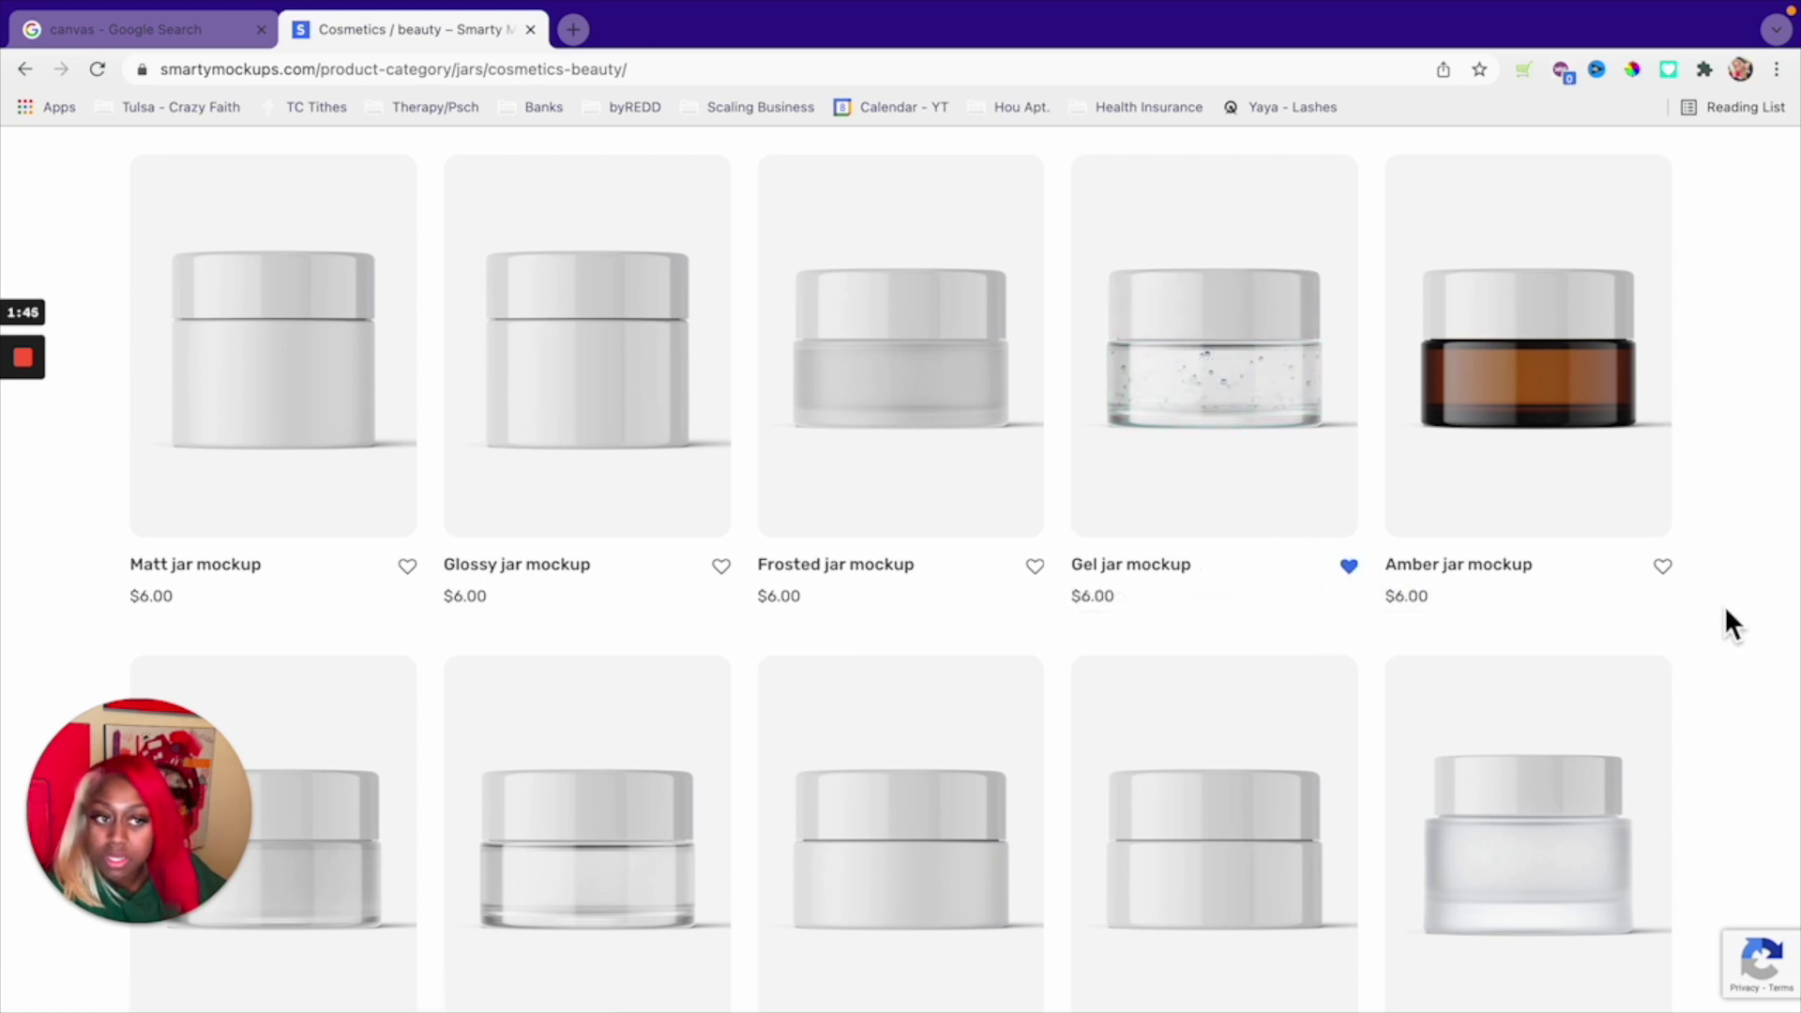
- Add the Clear jar mockup between the Cream and Matt jar mockups to the wishlist
scroll(1723, 605, down, 5)
scroll(1726, 611, up, 5)
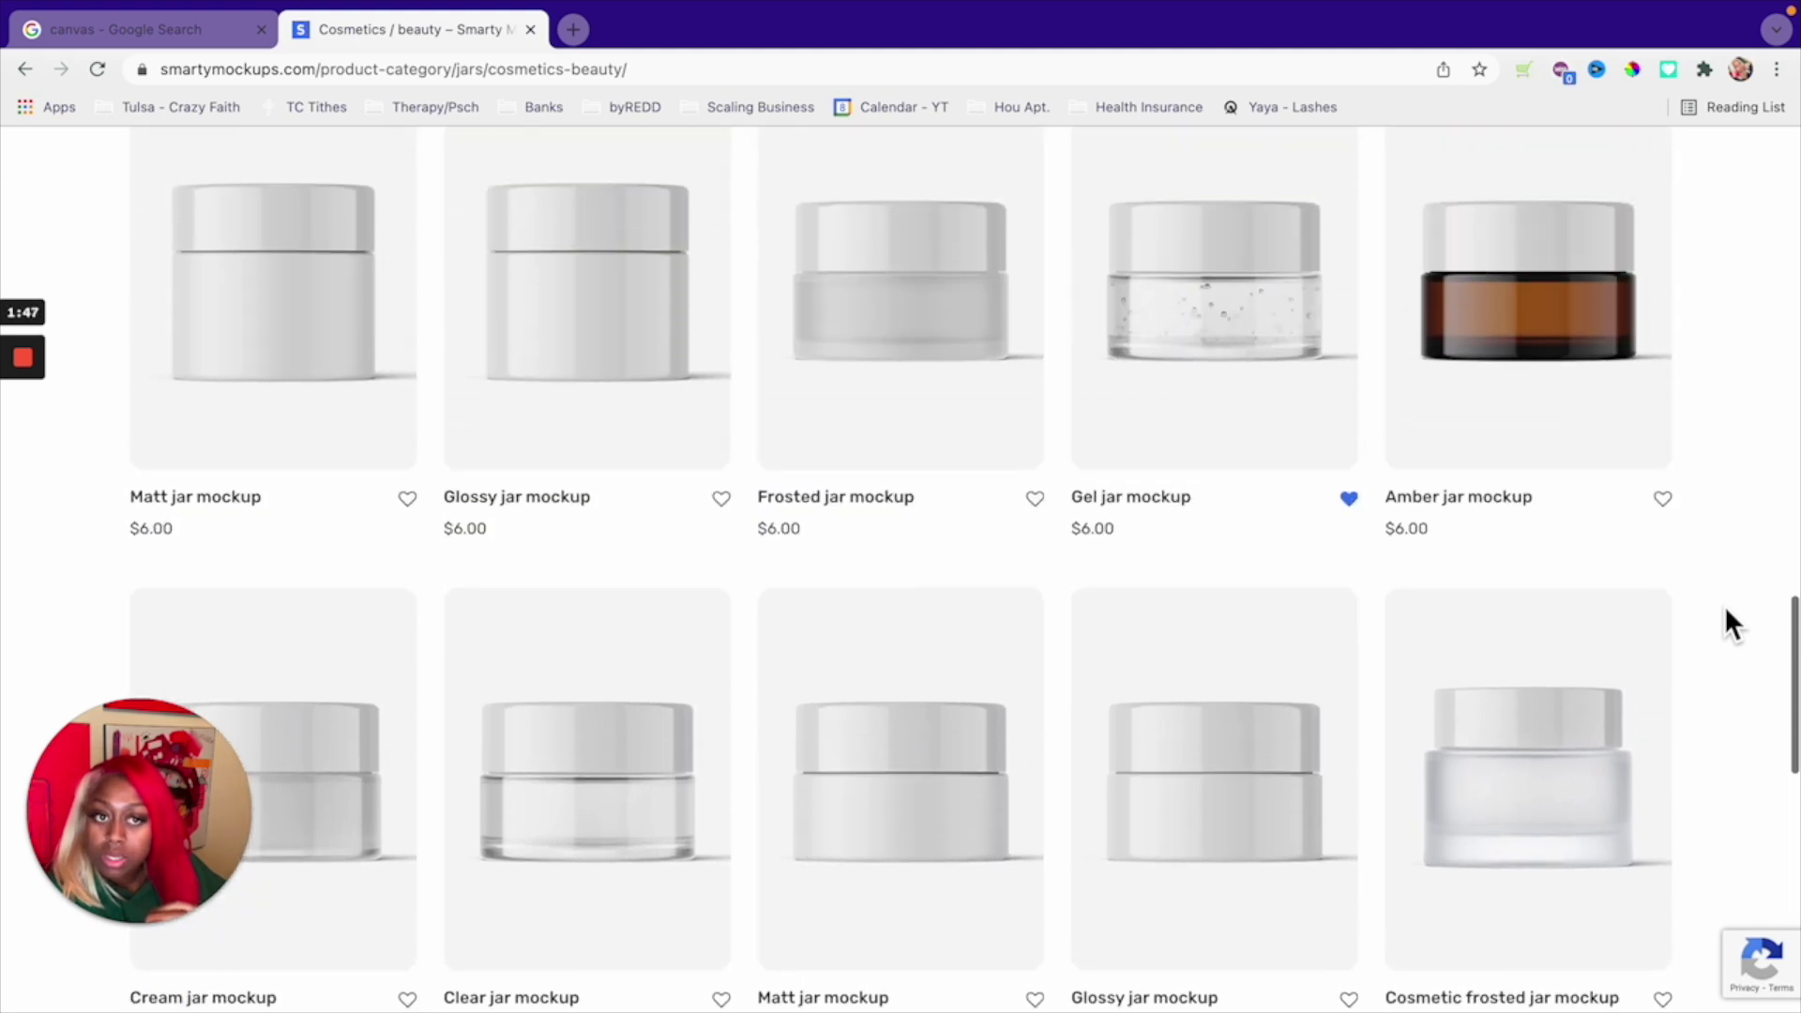
scroll(1726, 610, down, 4)
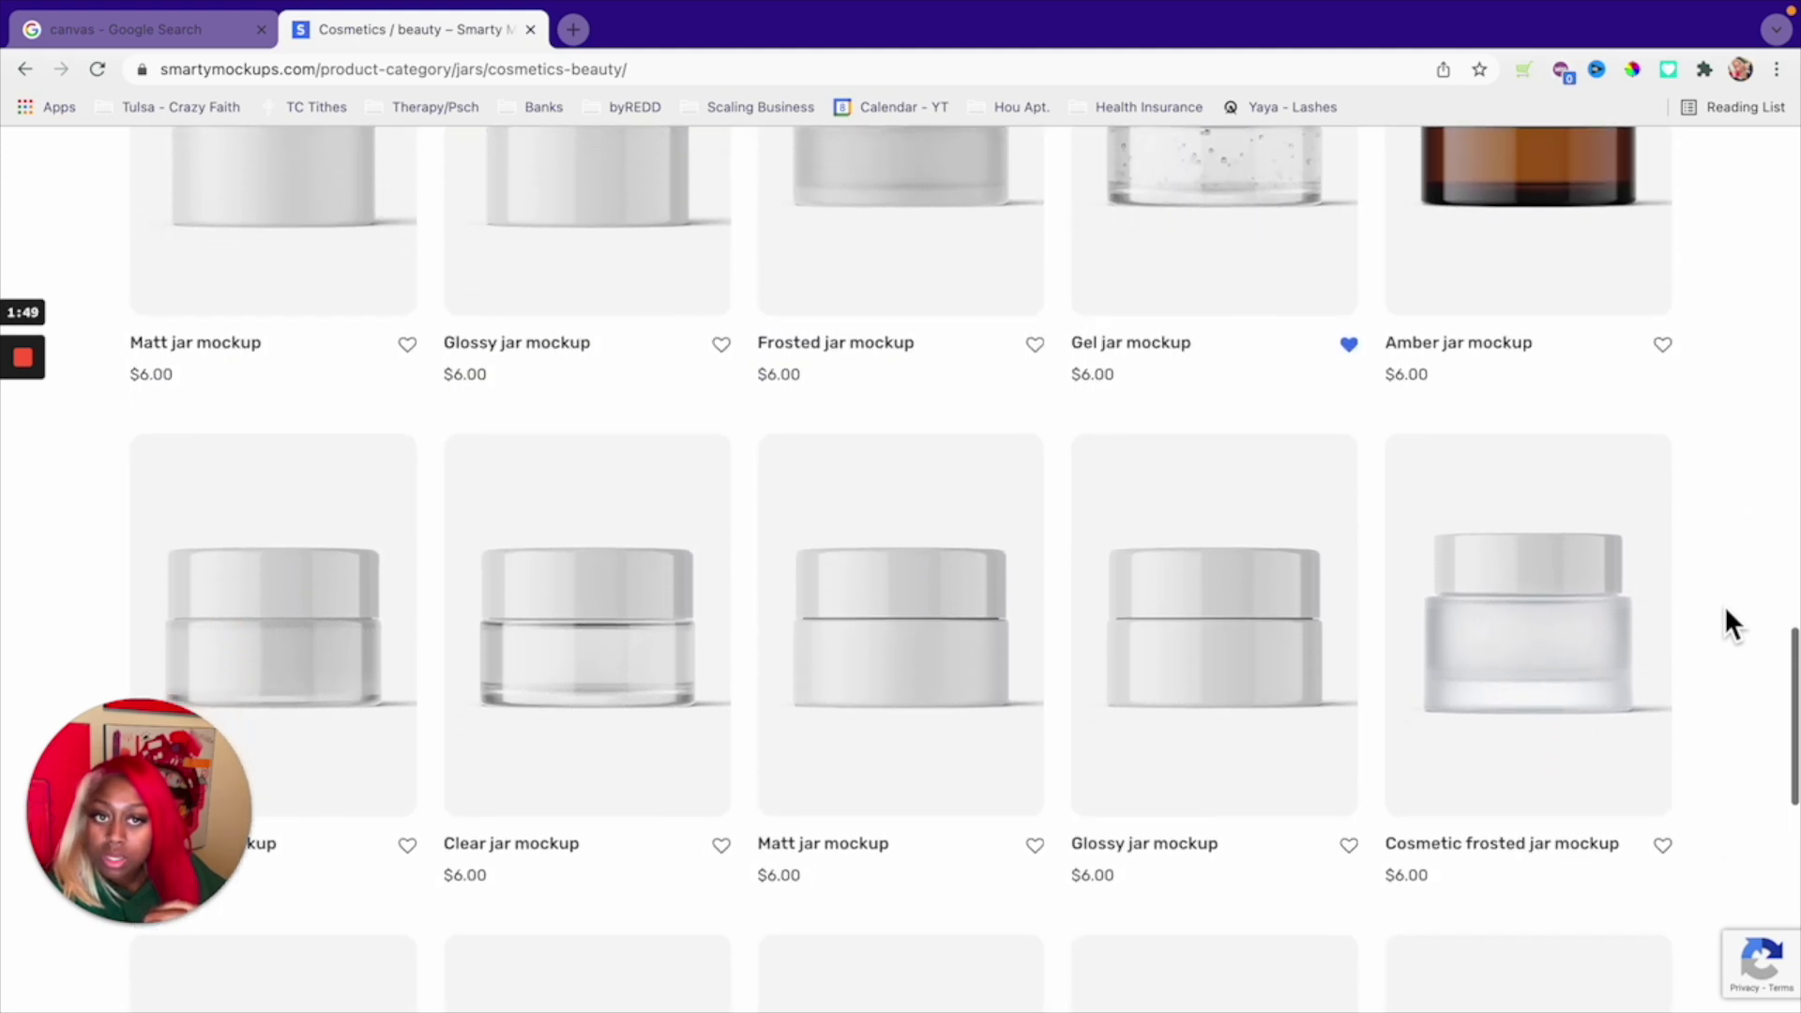
scroll(1154, 526, down, 1)
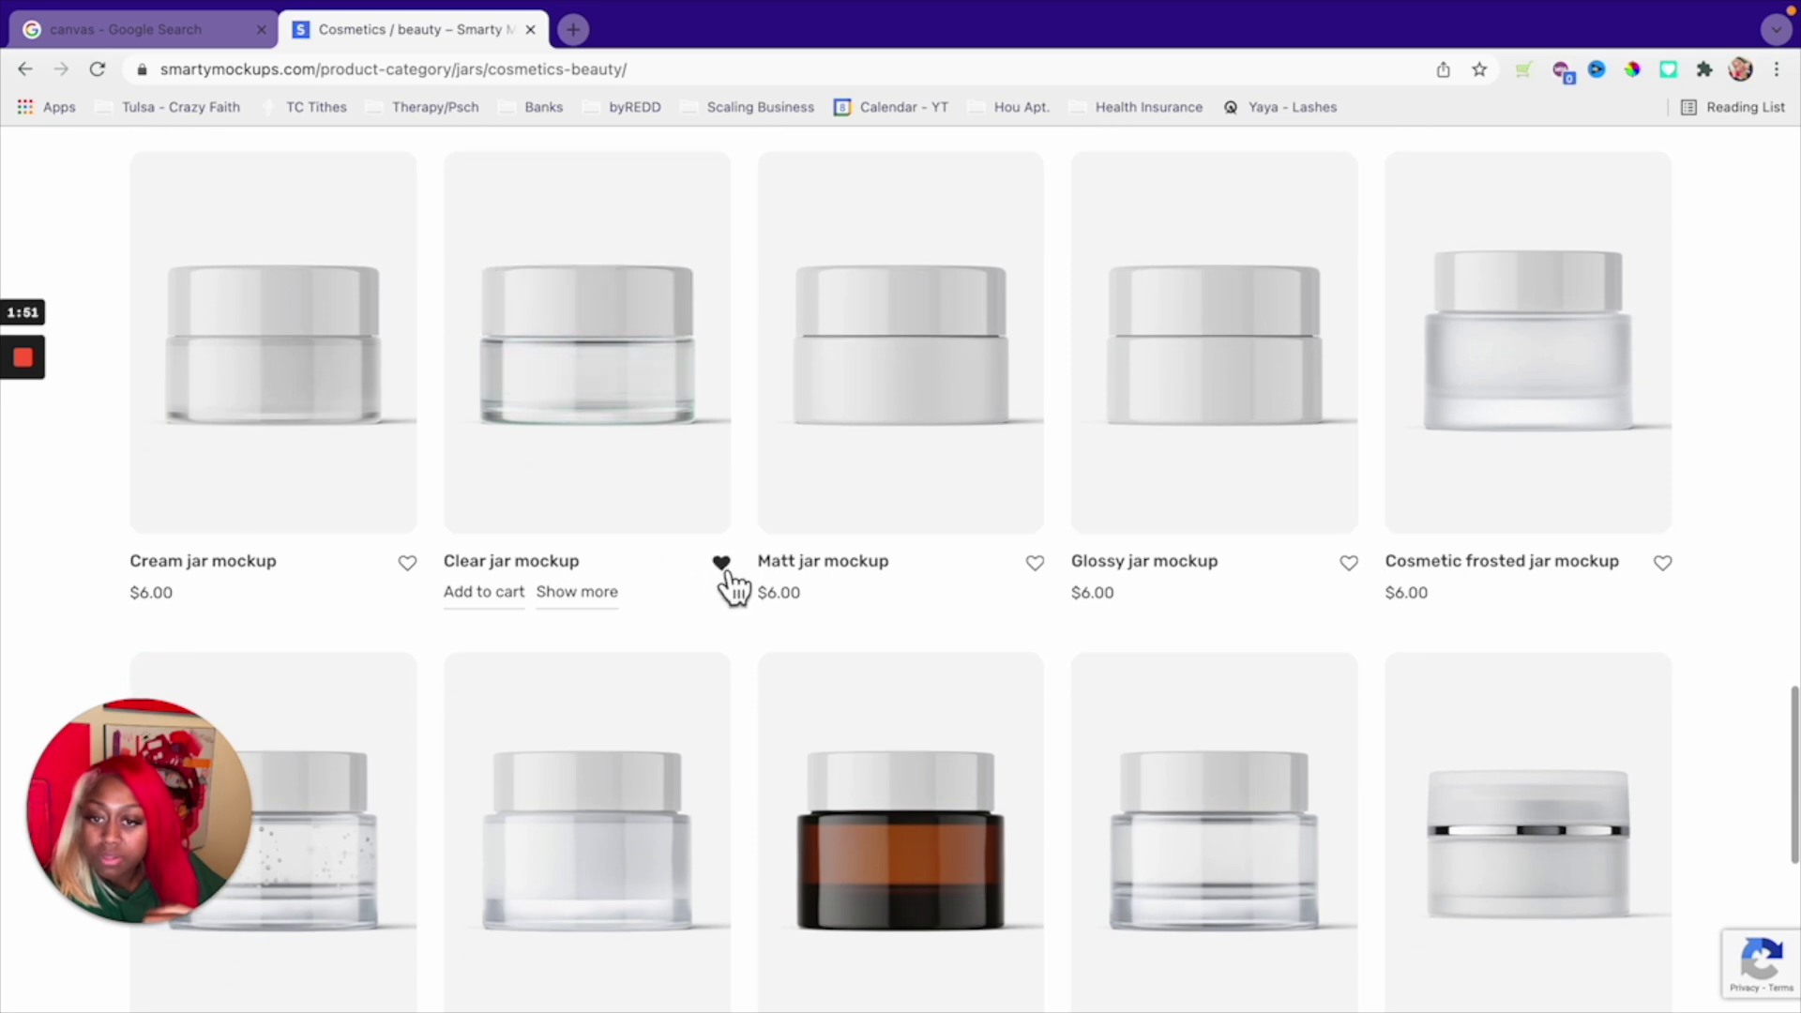
click(722, 567)
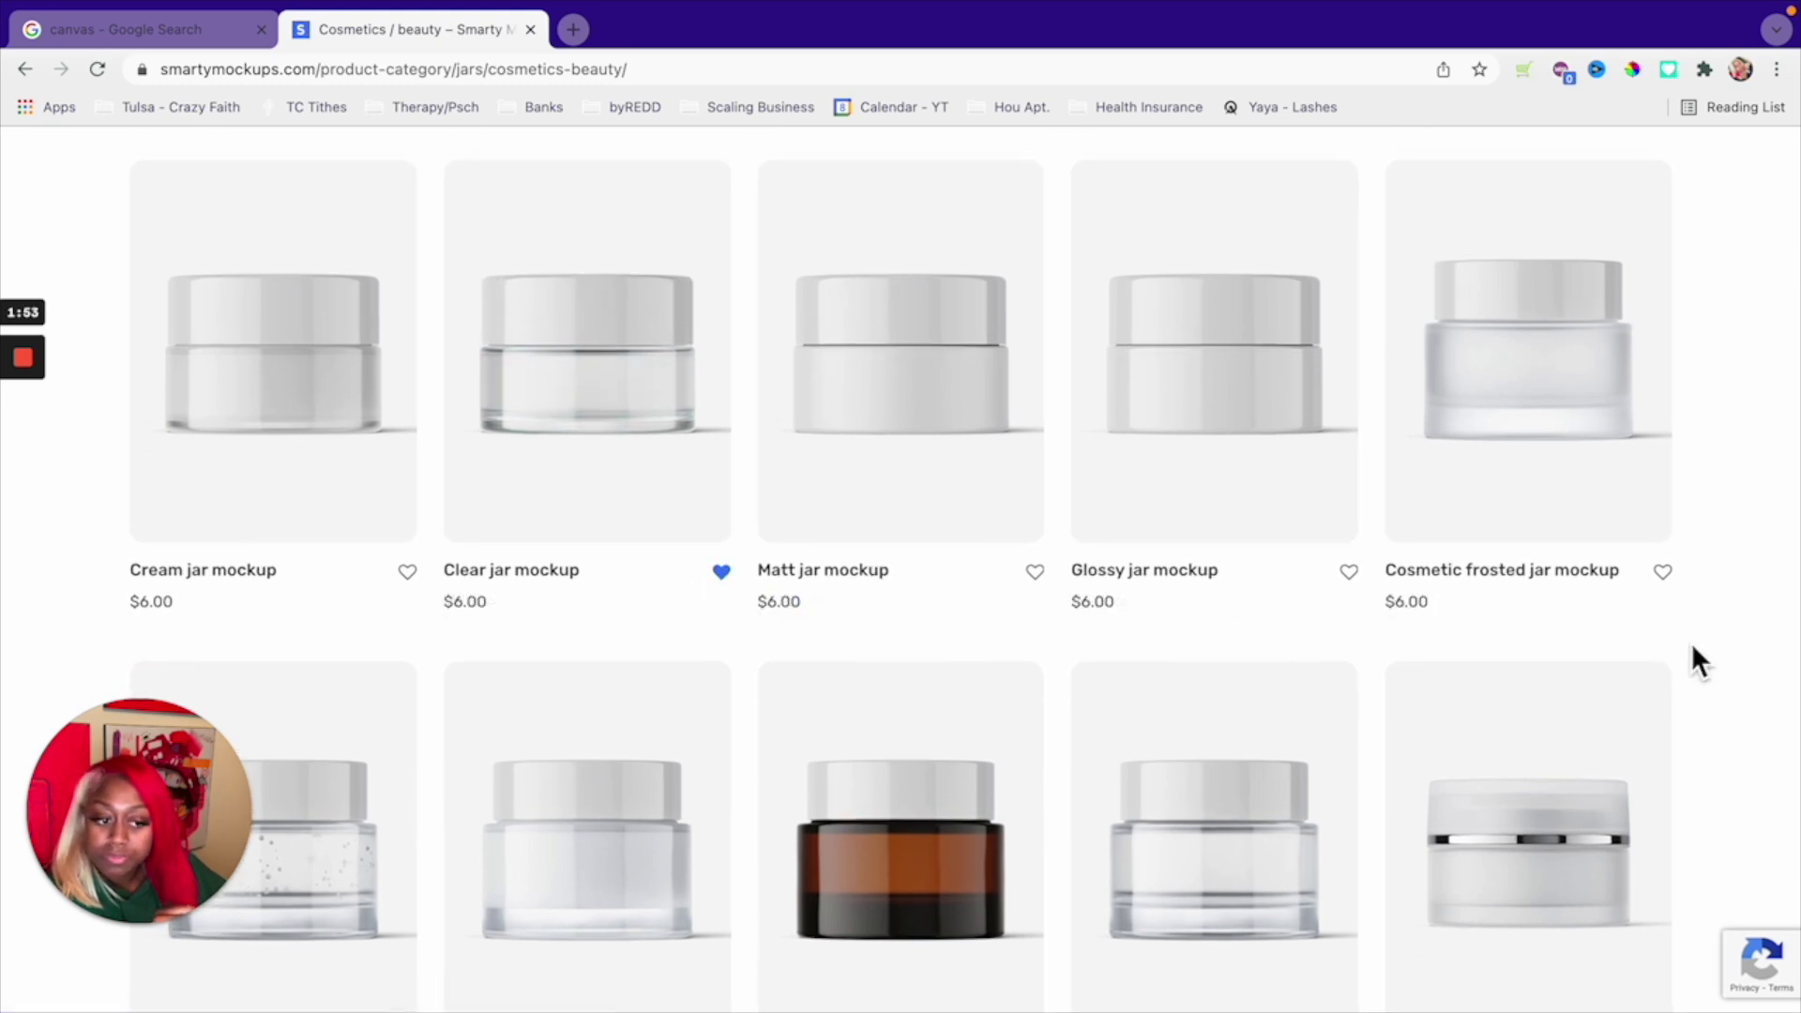
- Browse the second page of the Cosmetics / beauty jar mockups
scroll(1691, 643, down, 3)
scroll(1691, 643, down, 3)
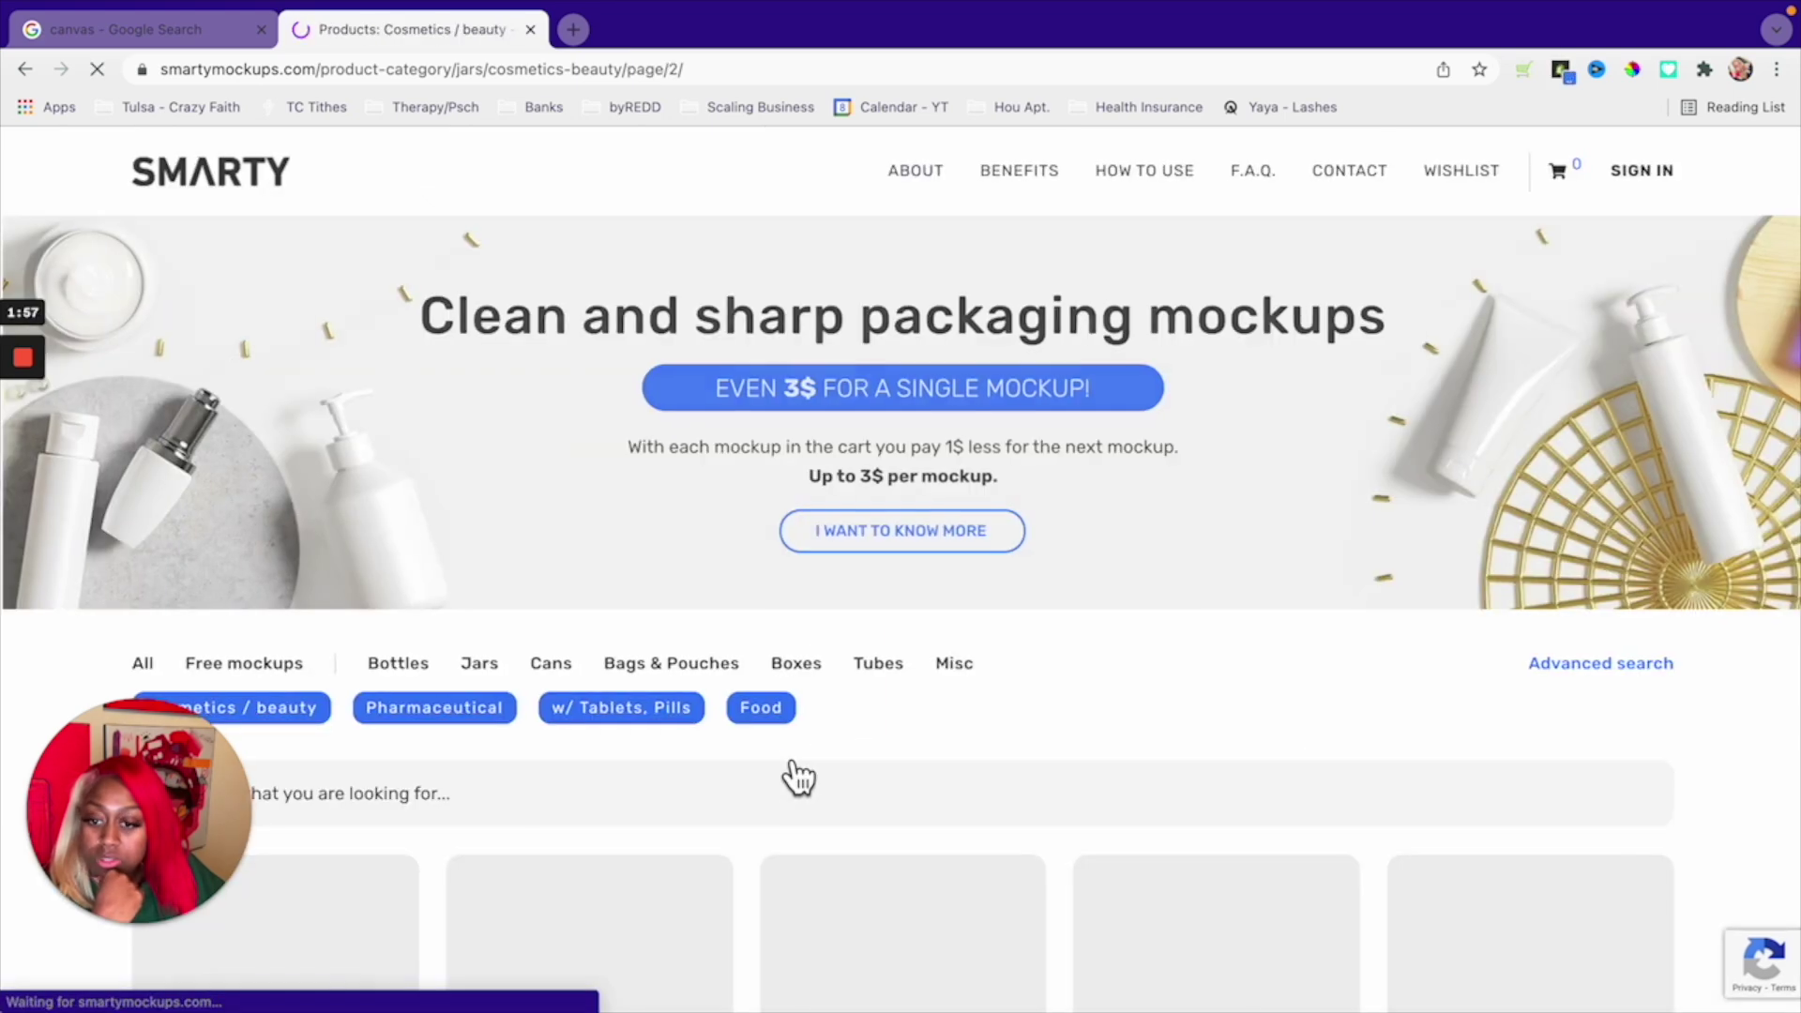
scroll(798, 777, down, 5)
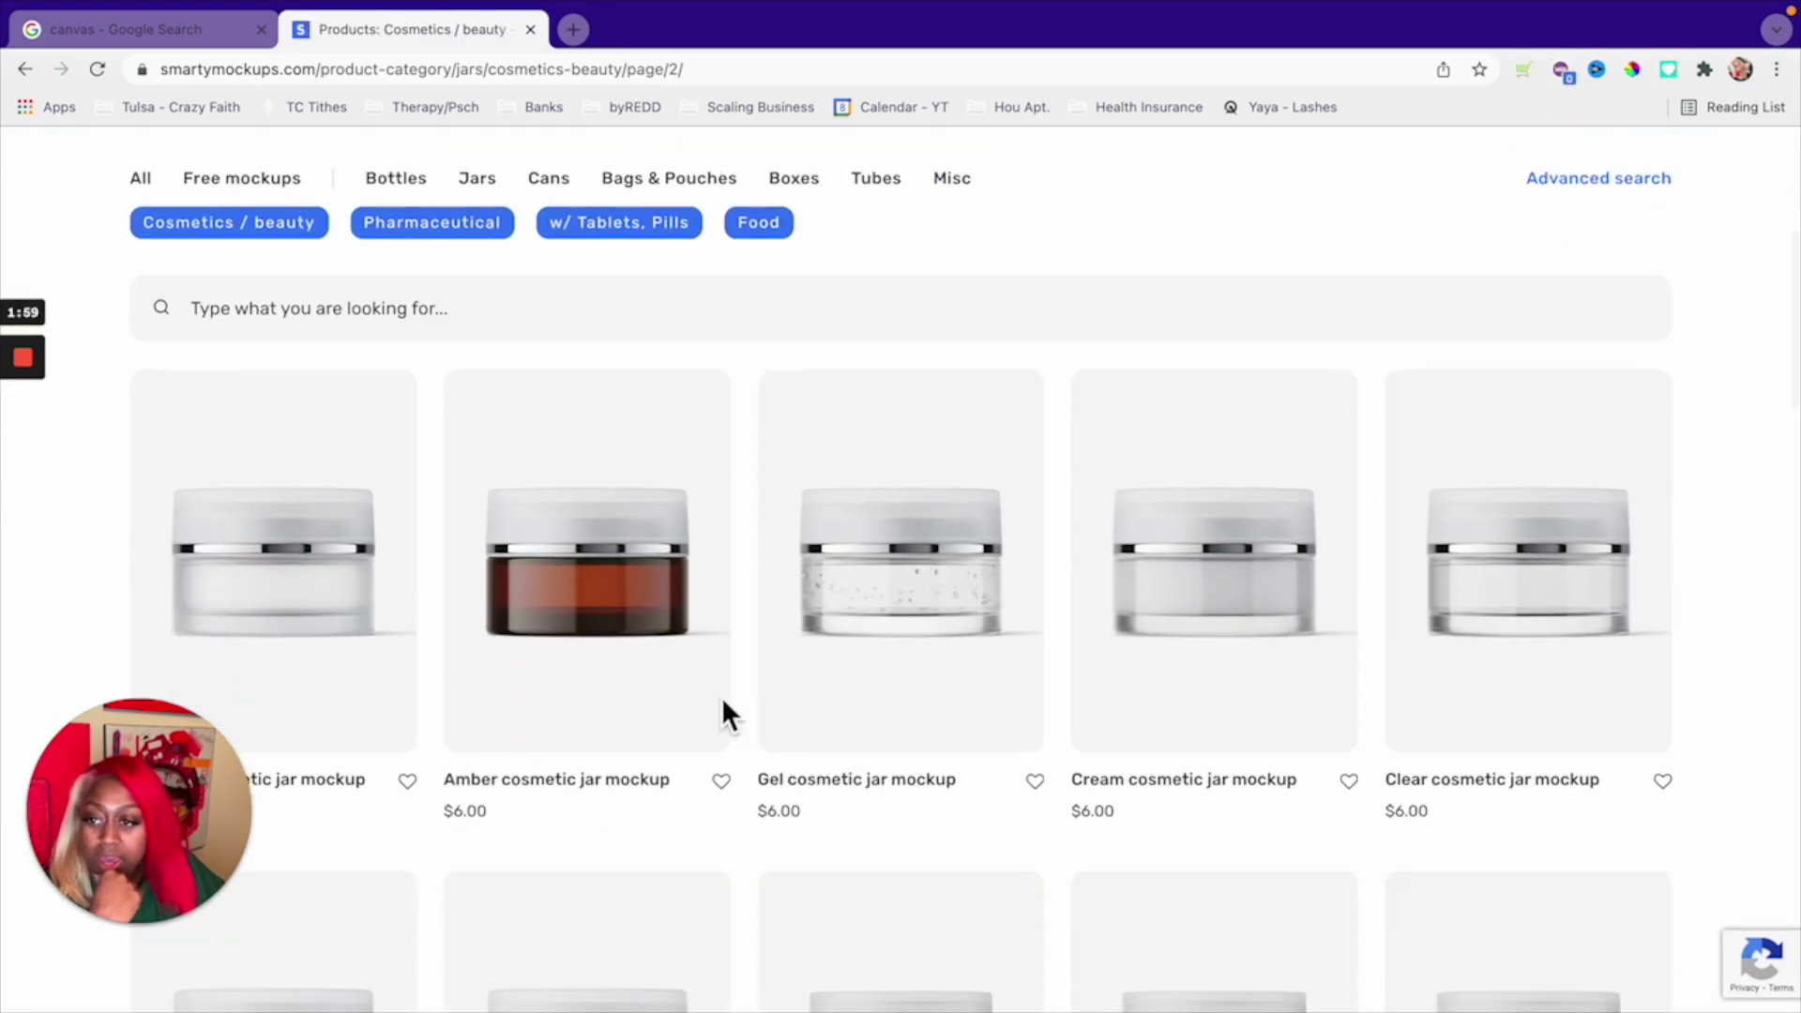
scroll(116, 488, down, 6)
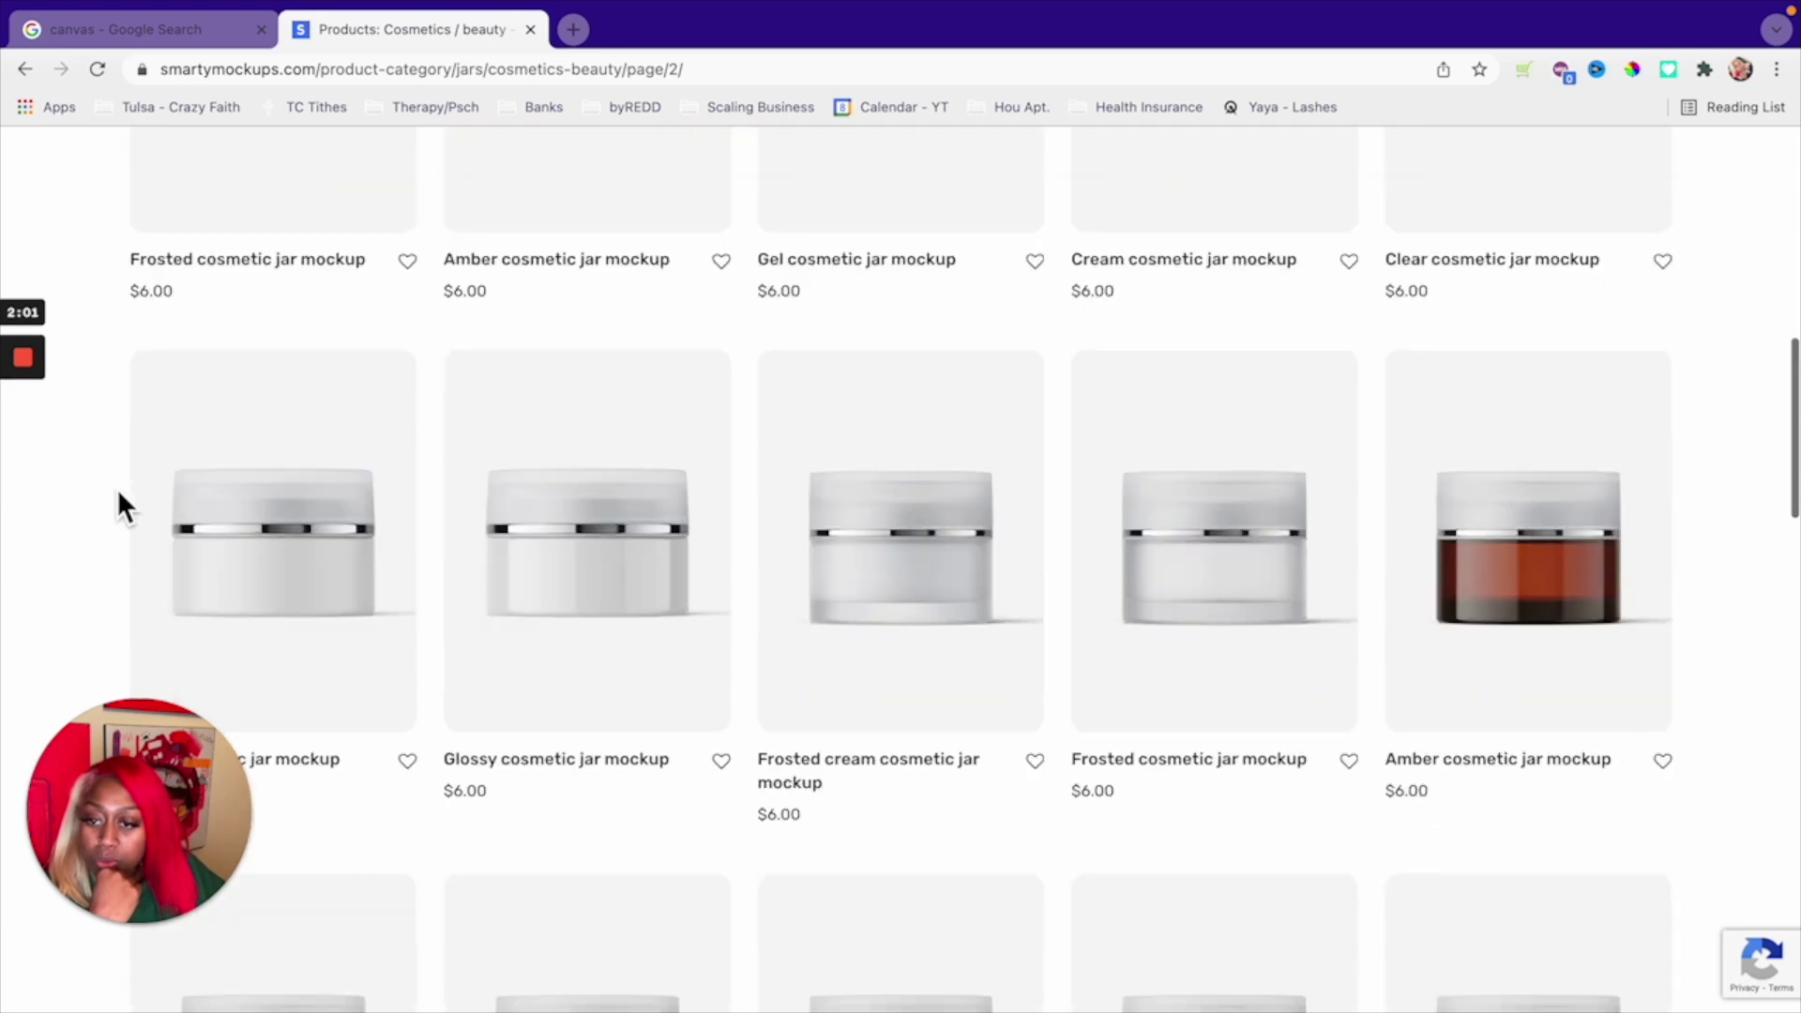
scroll(116, 488, down, 10)
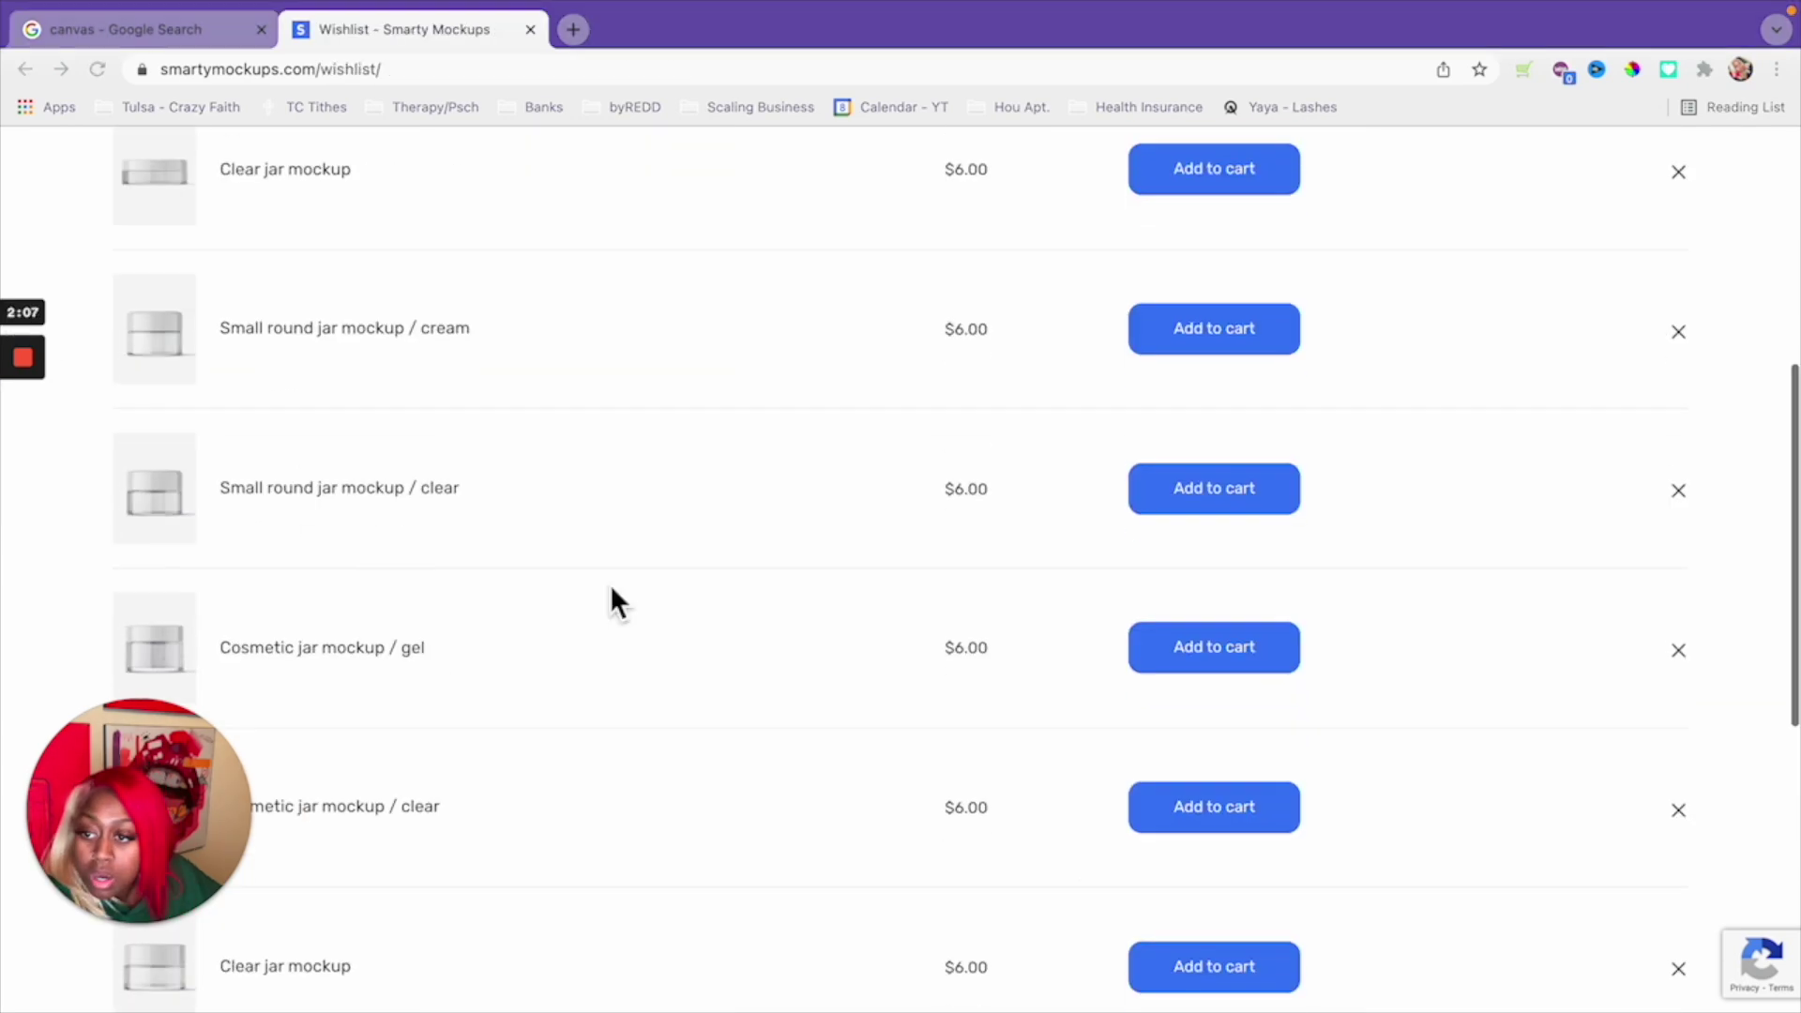
- Review all the saved jar mockups on the Wishlist page
scroll(610, 583, up, 6)
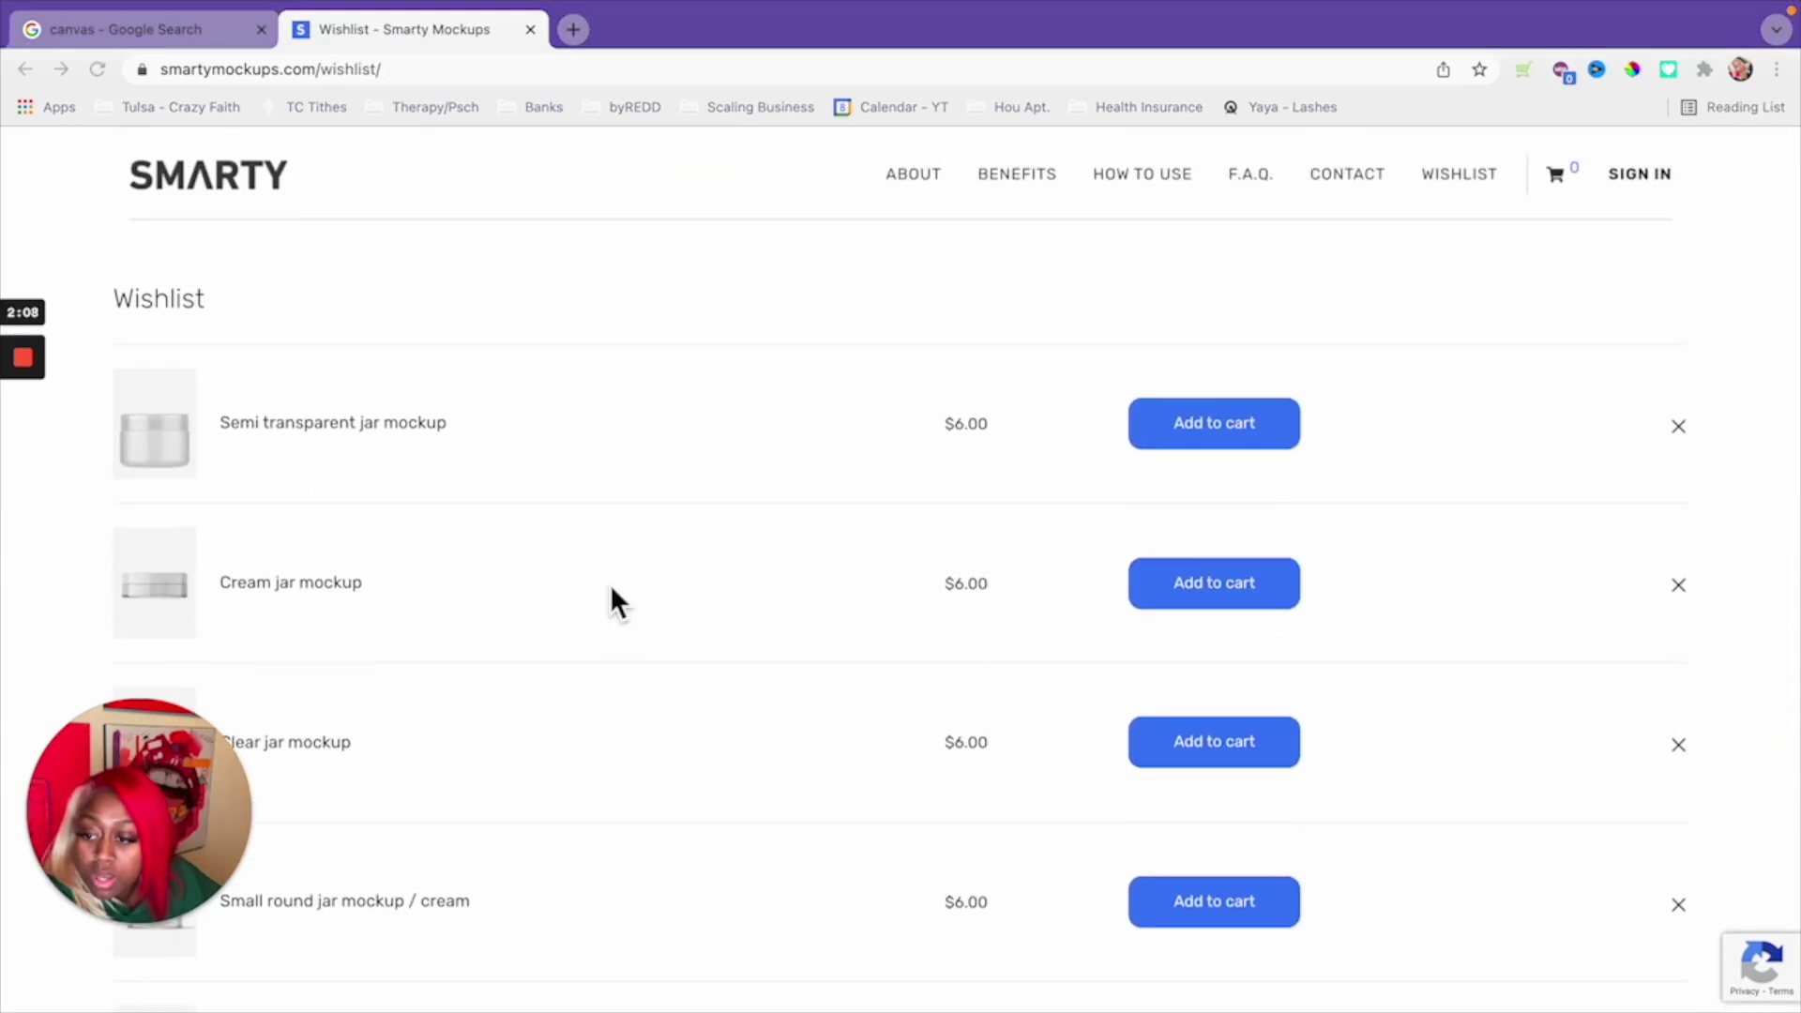
scroll(611, 589, down, 1)
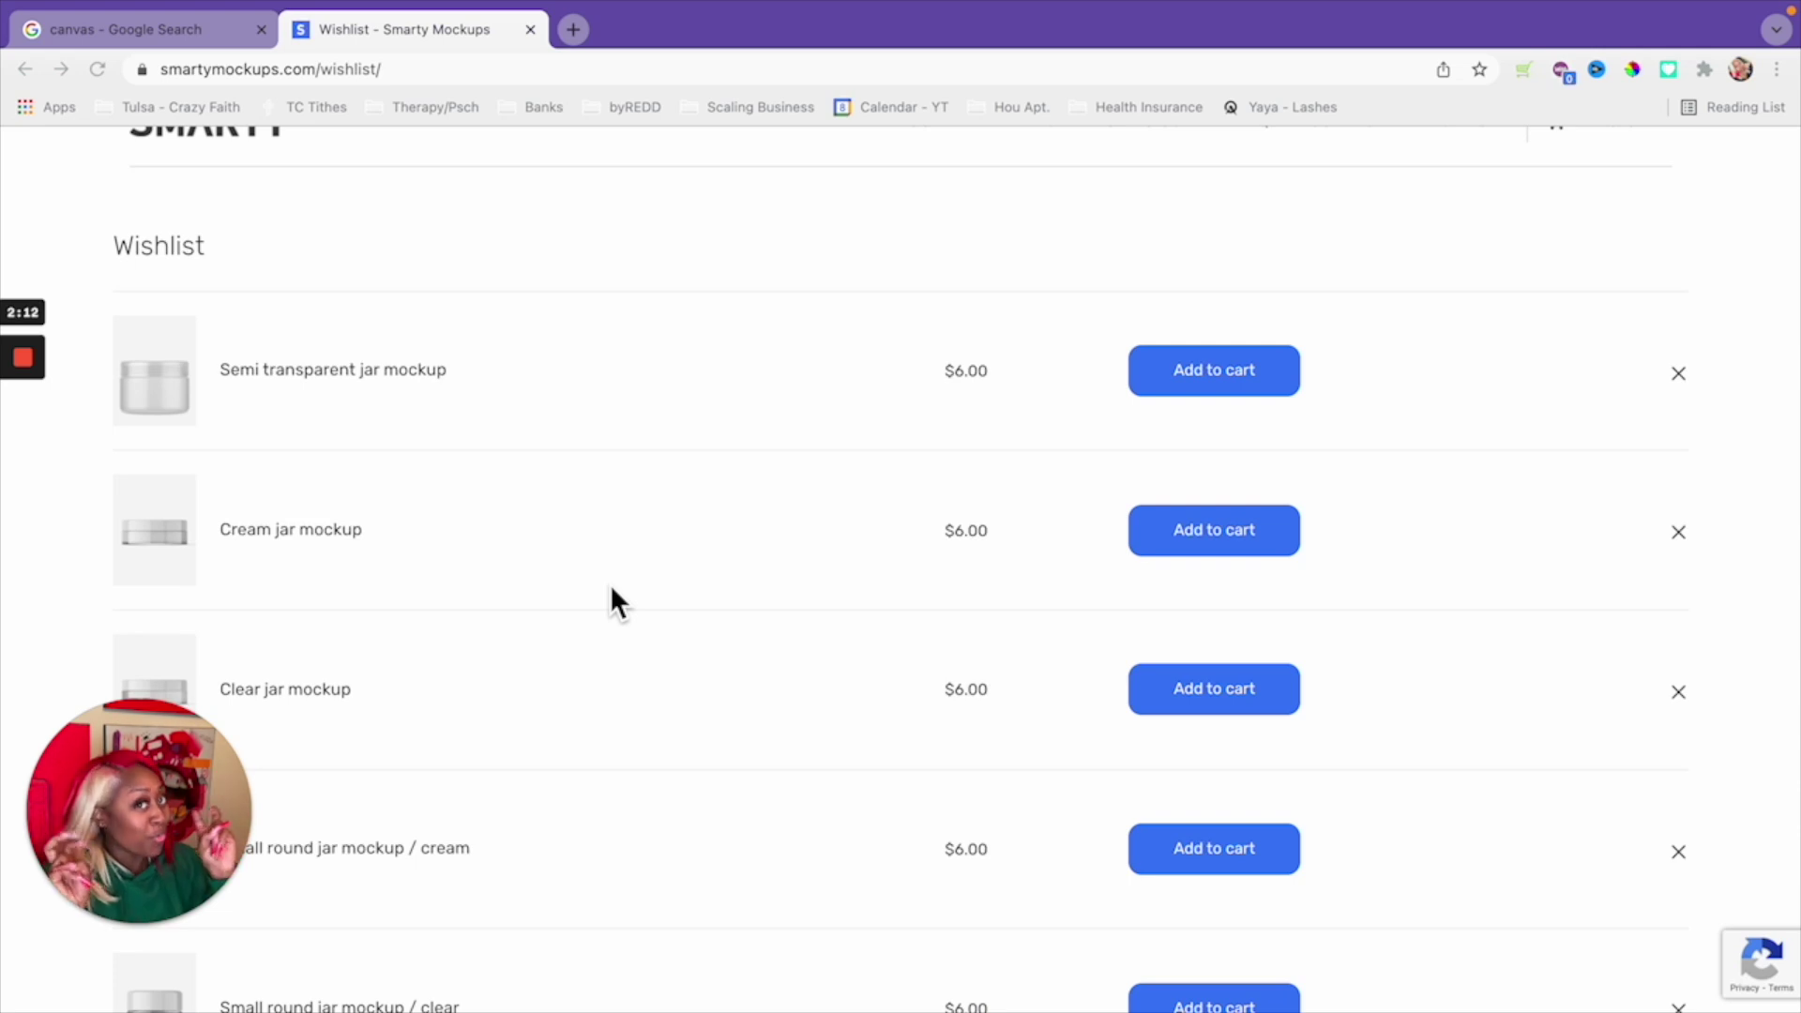
scroll(612, 588, down, 10)
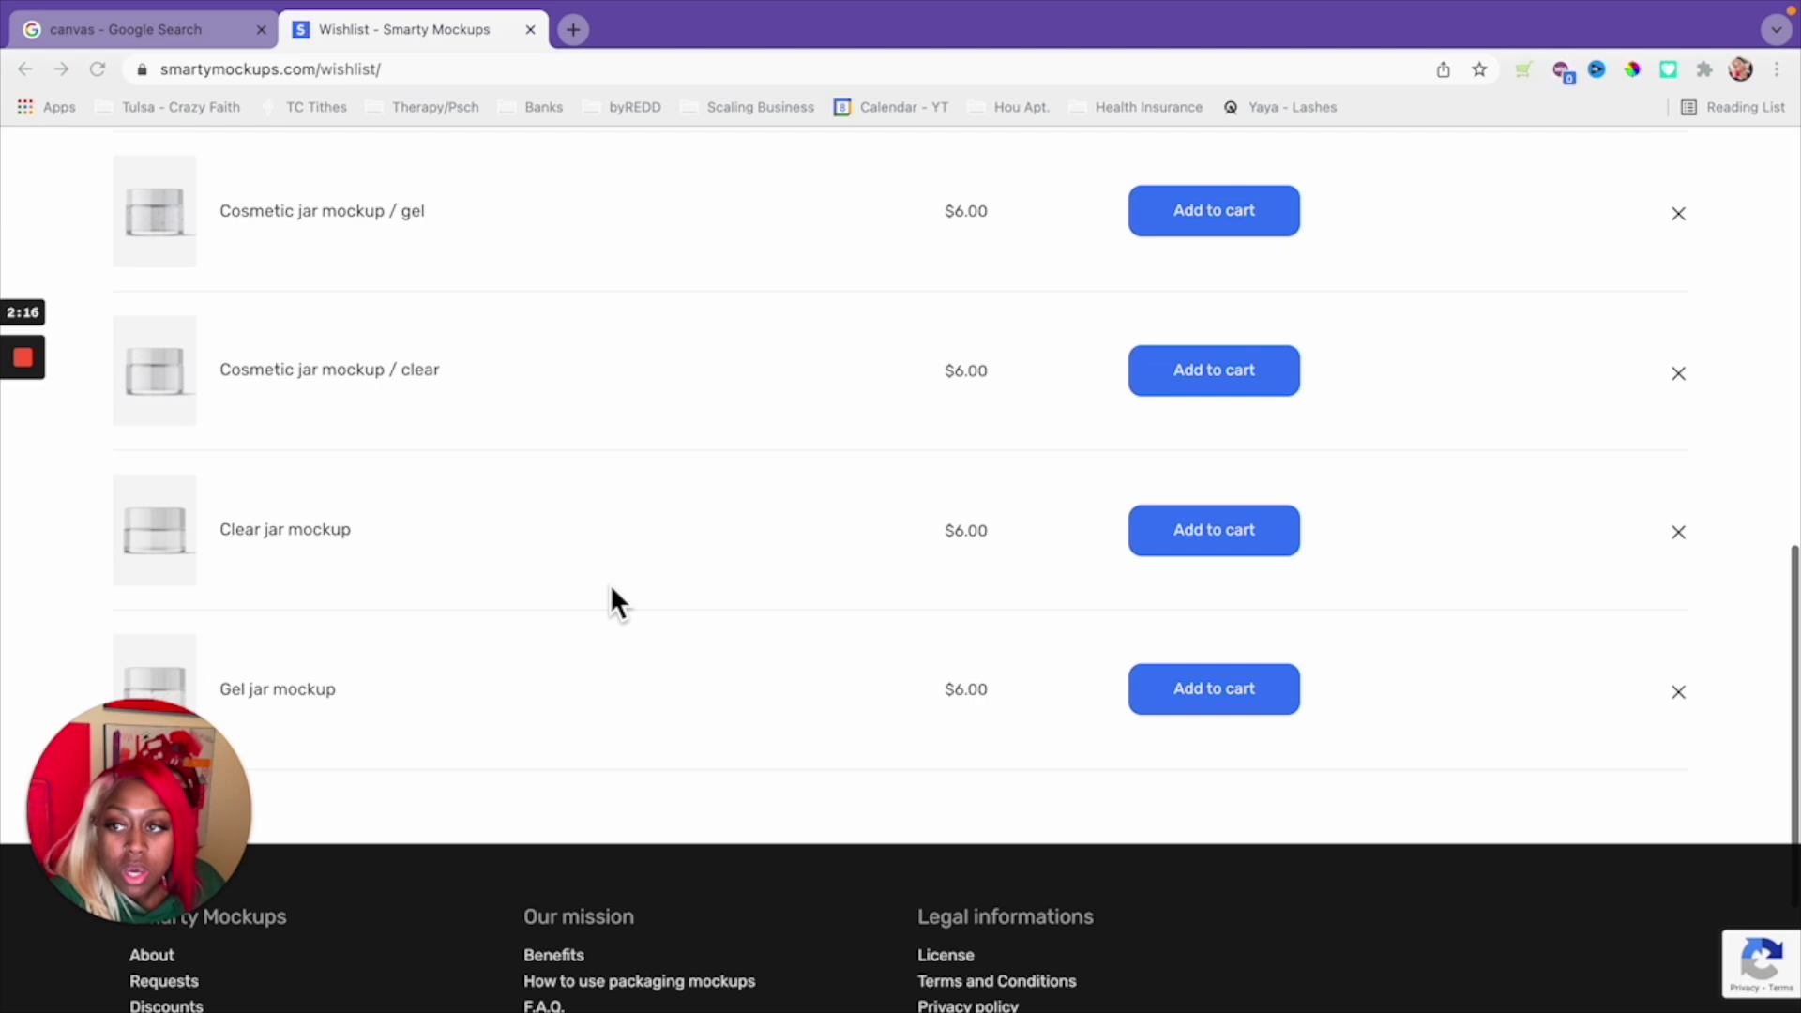
scroll(611, 589, up, 10)
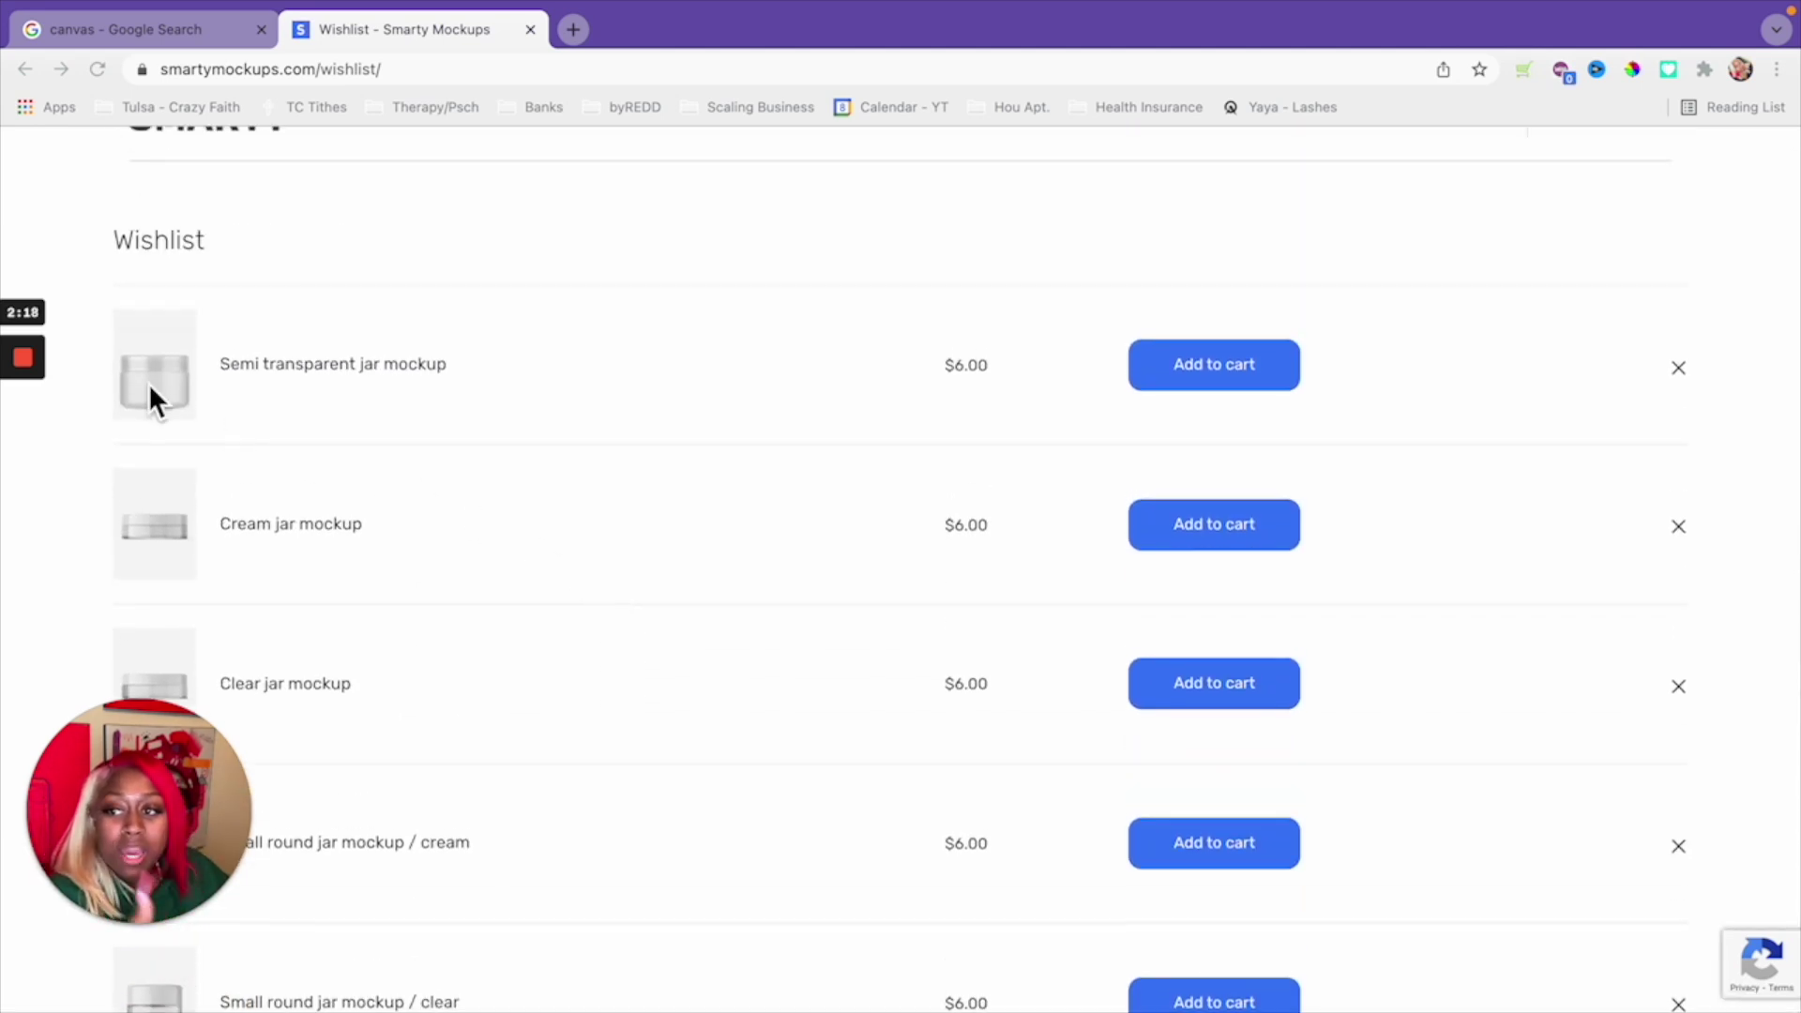
- Open the Semi transparent jar mockup from the wishlist, compare its labelled and blank preview images, and return to the wishlist
click(261, 377)
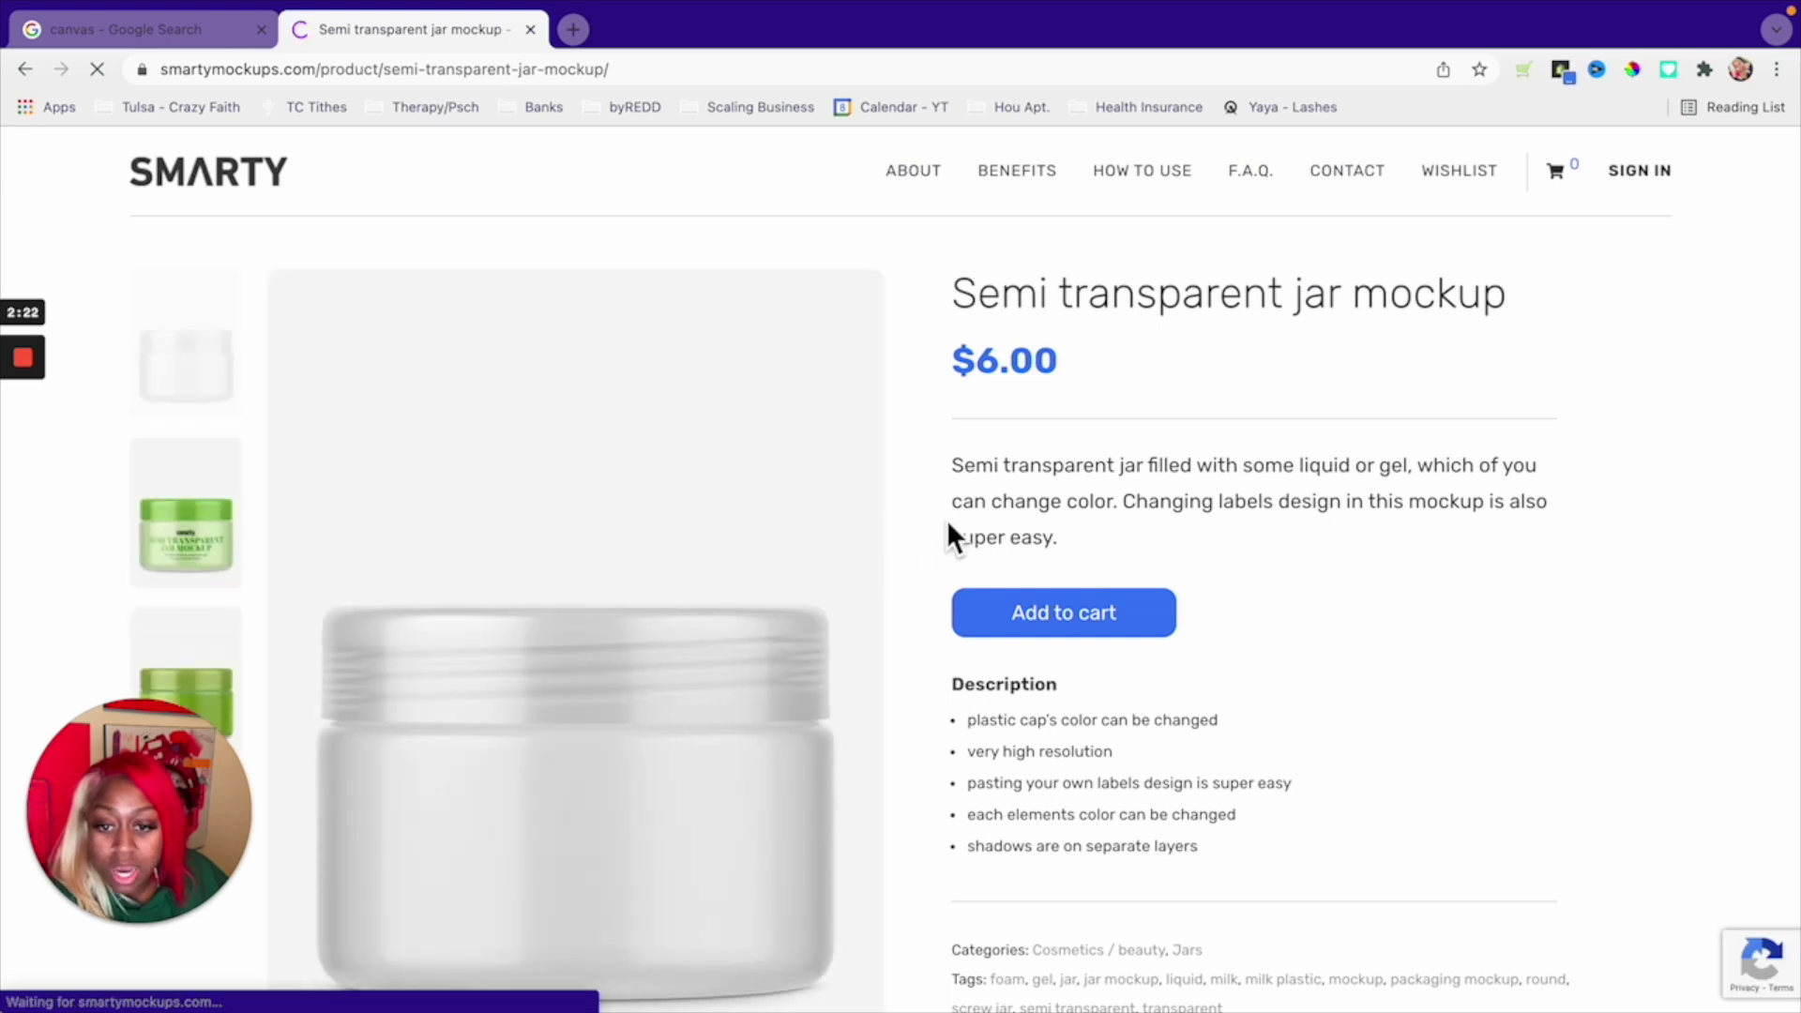
scroll(947, 519, down, 2)
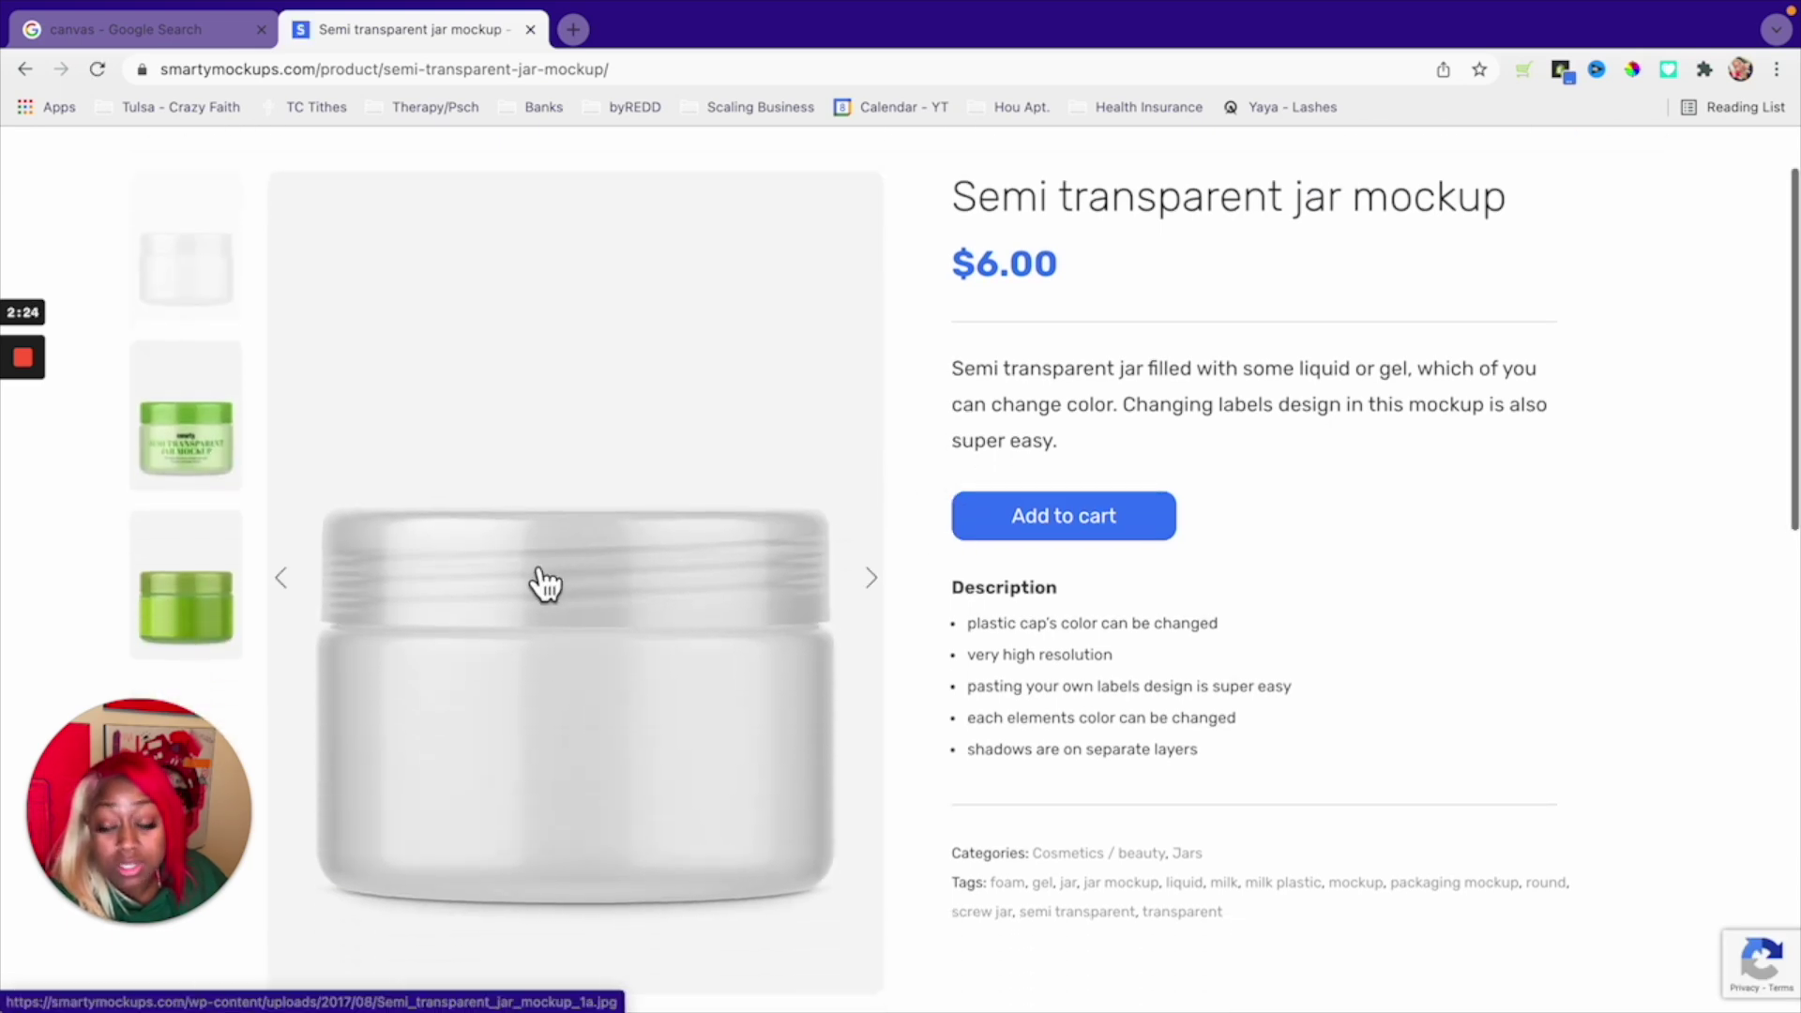
click(198, 449)
scroll(352, 630, up, 1)
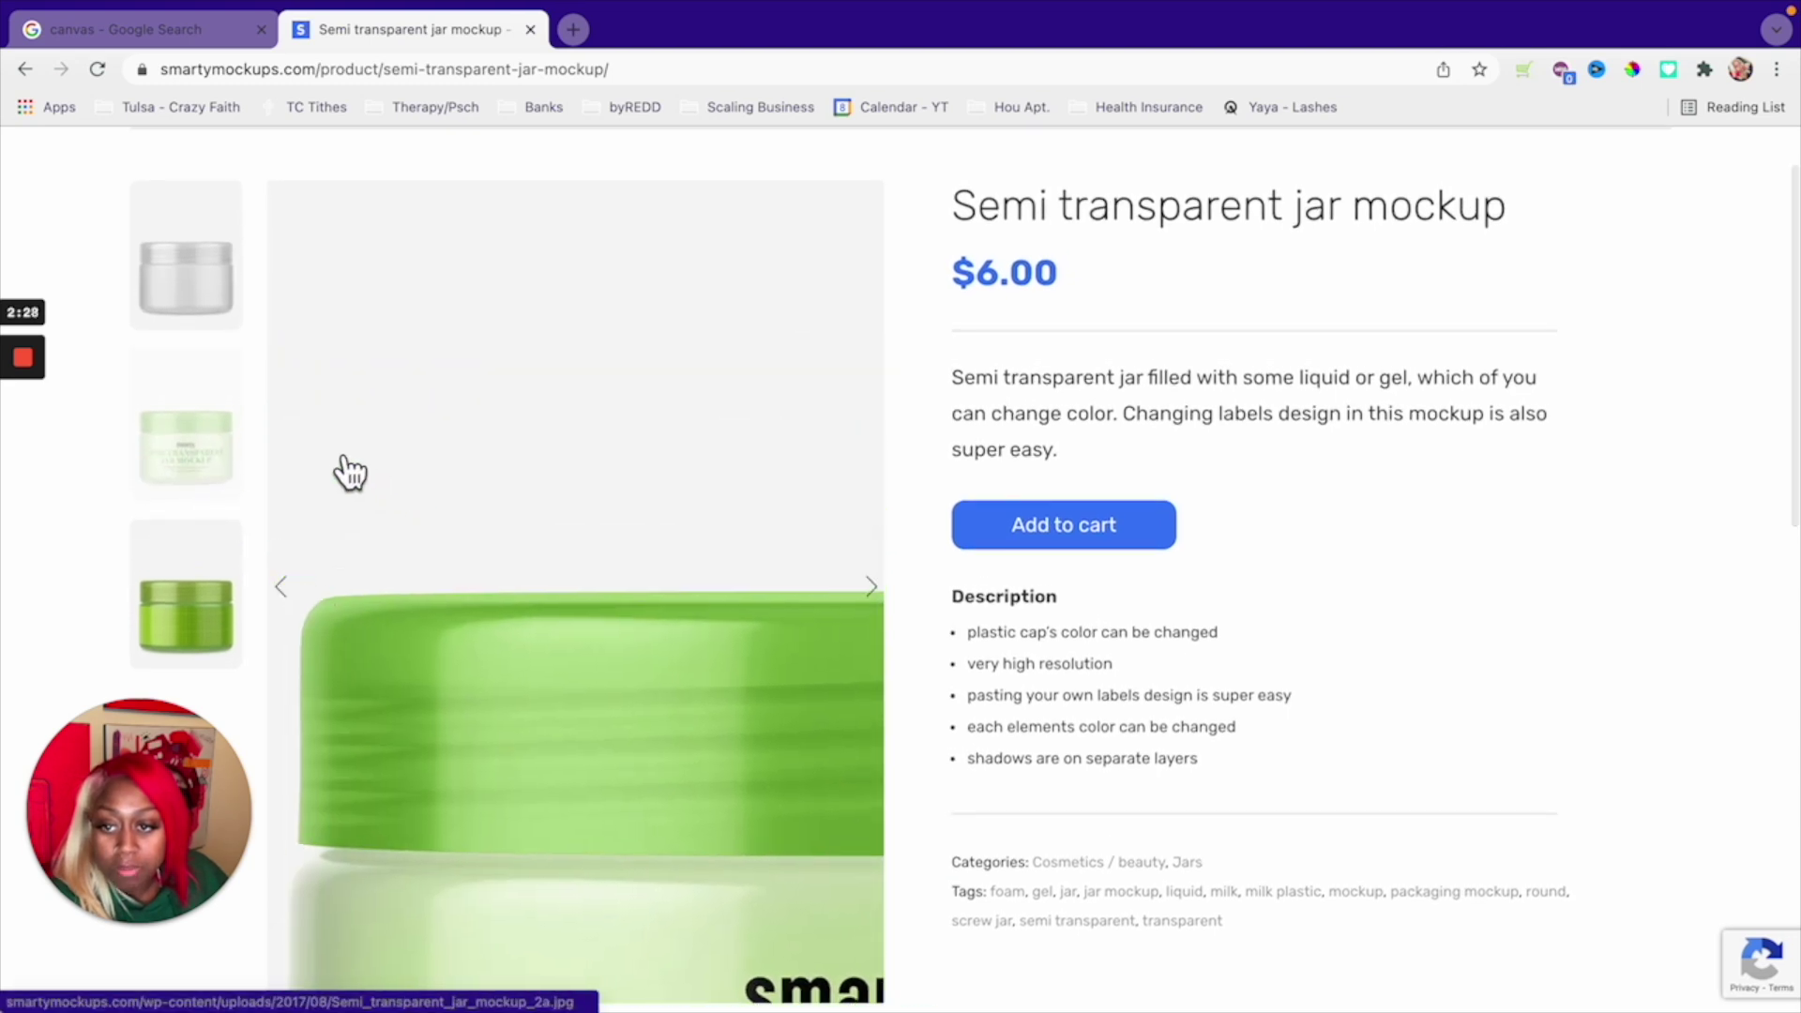
click(201, 306)
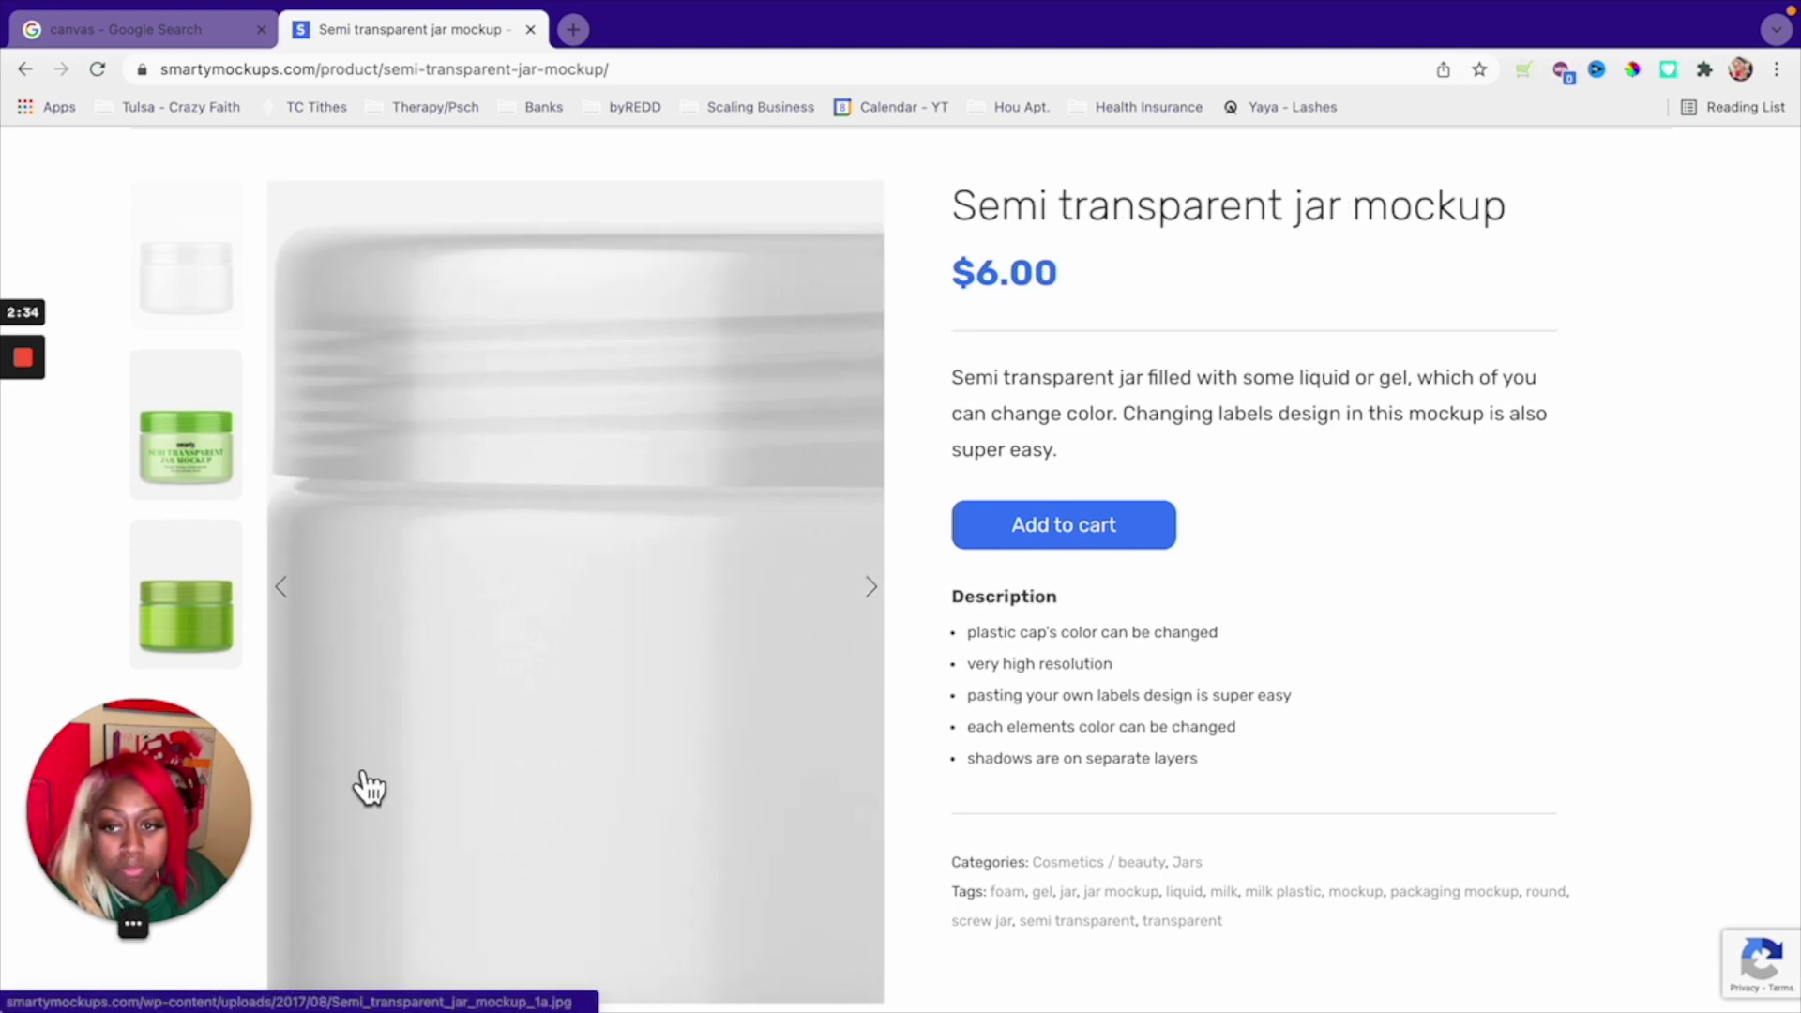
click(26, 69)
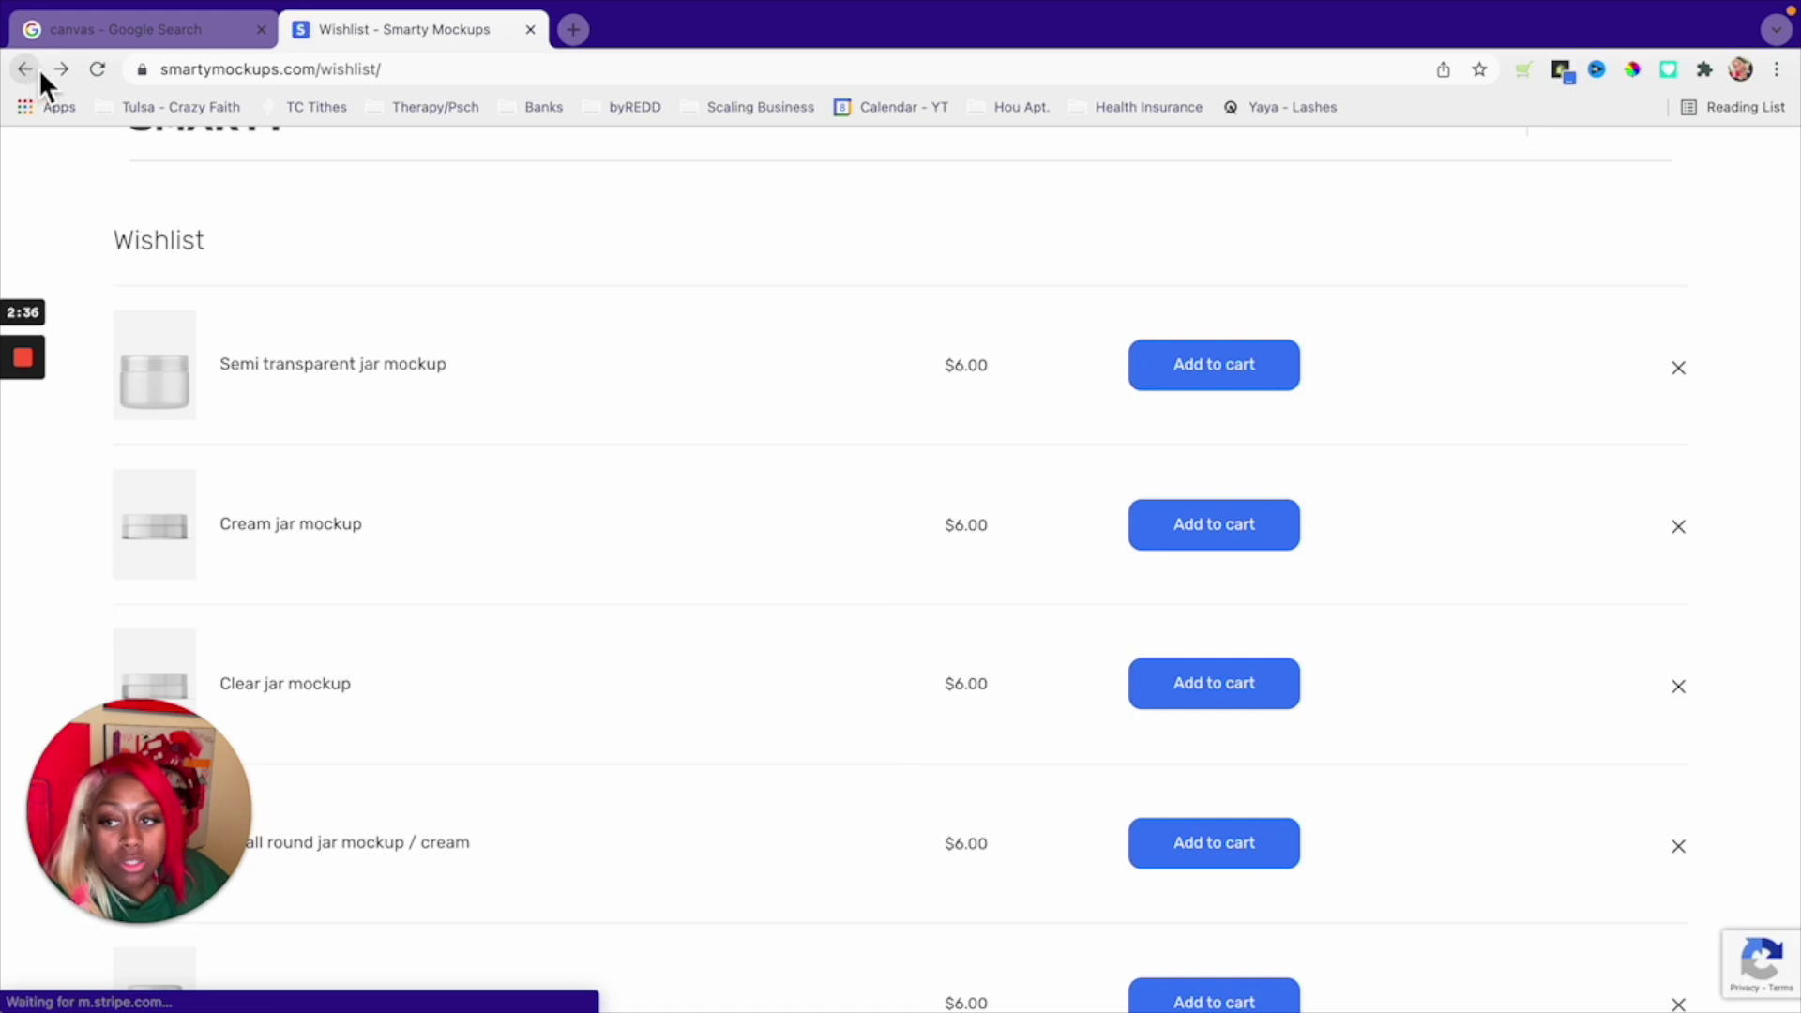
- Open the product page of the low Clear jar mockup listed below the Cream jar mockup in the wishlist
scroll(510, 368, down, 2)
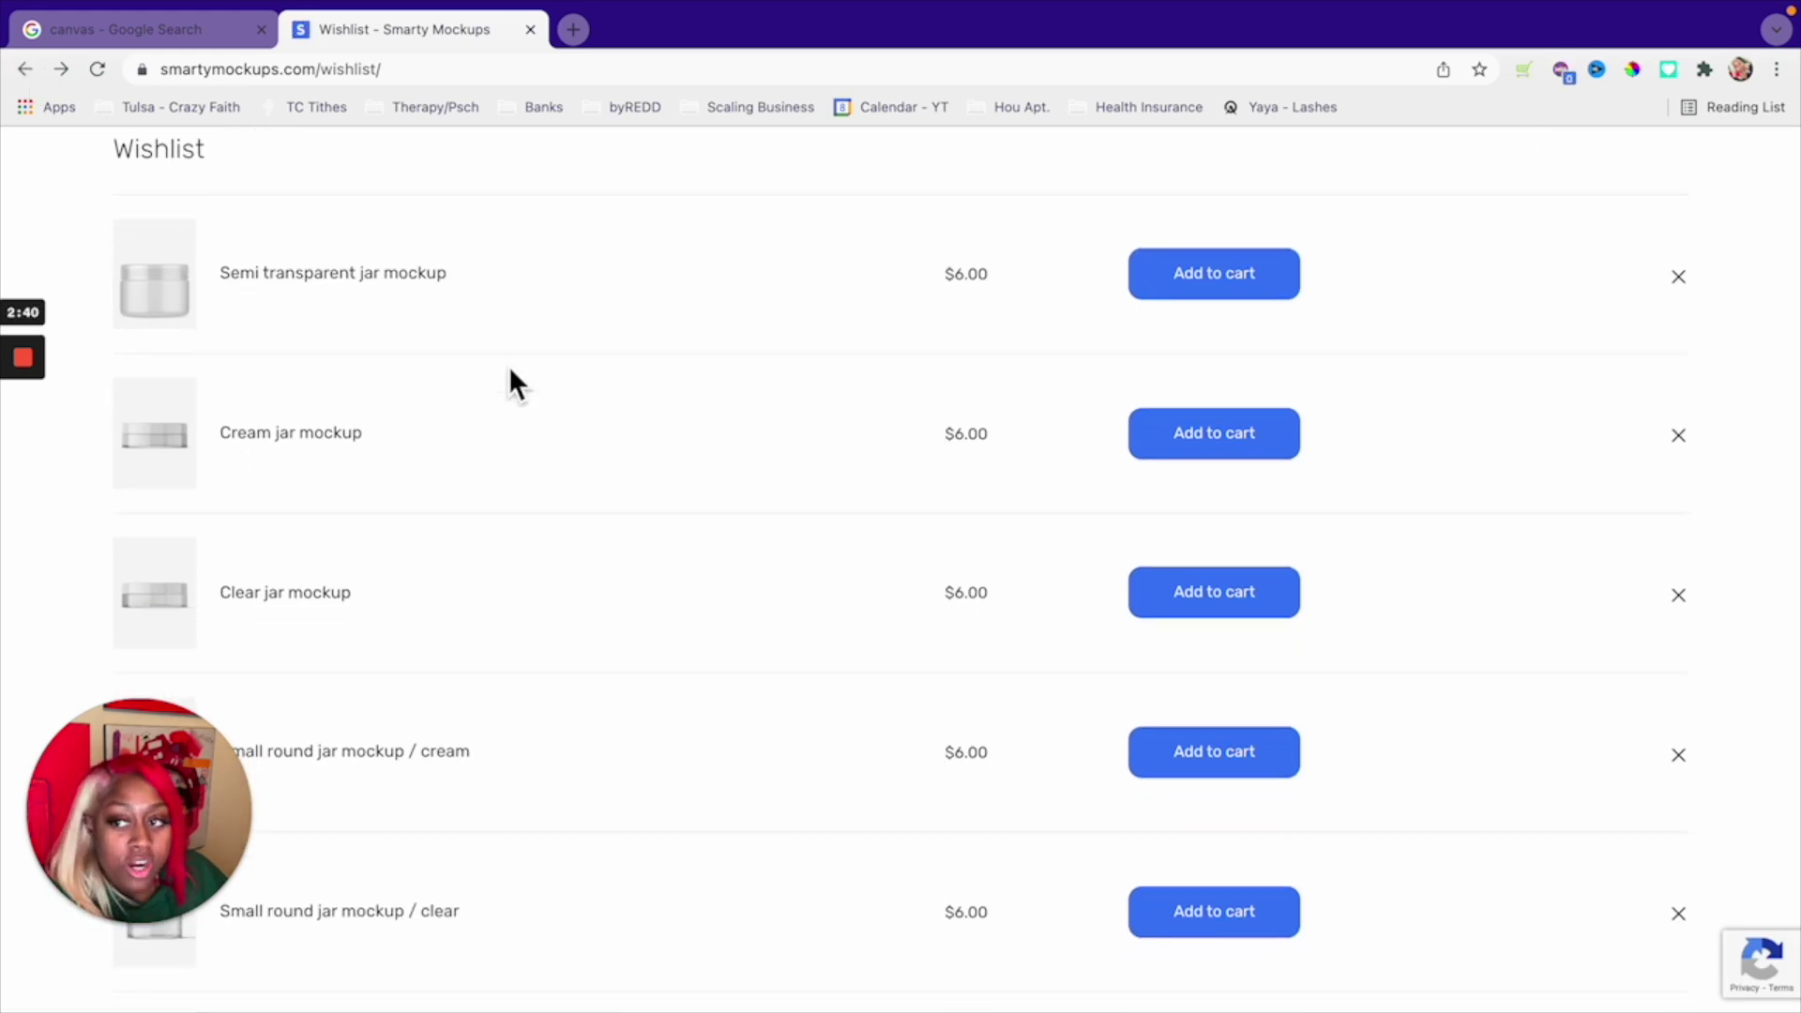
scroll(509, 369, down, 2)
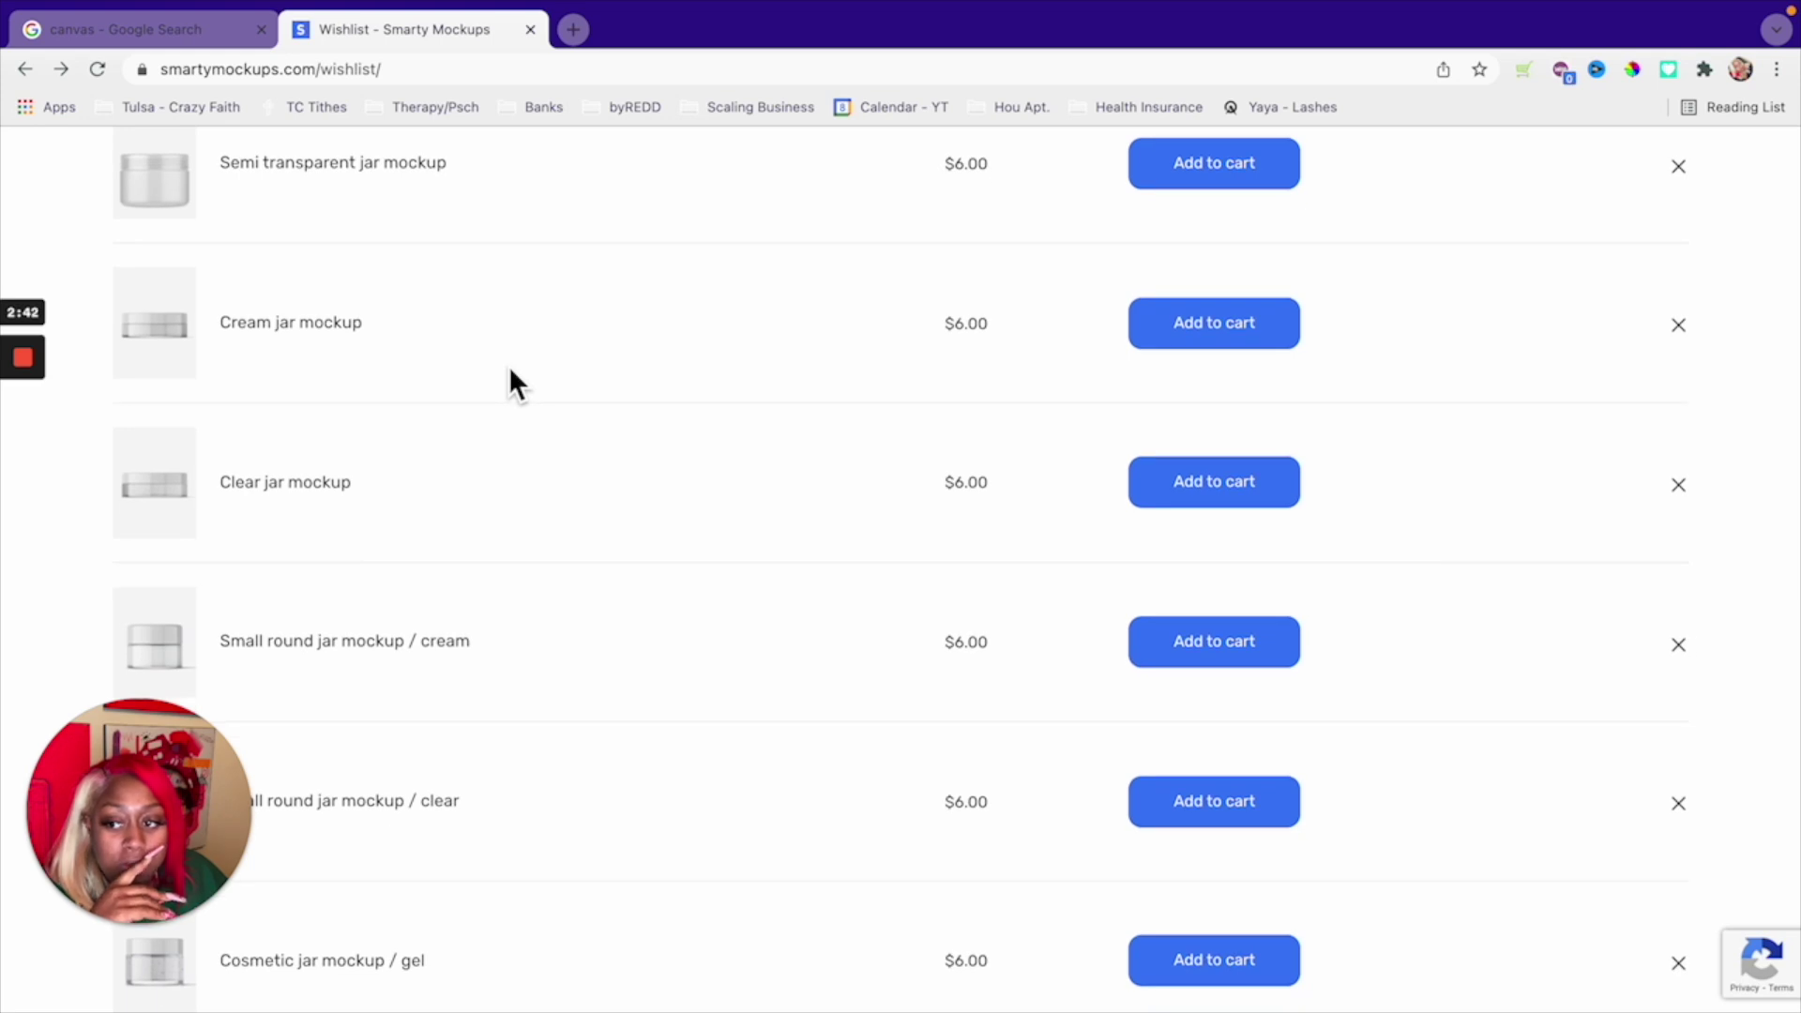
scroll(352, 329, down, 3)
scroll(353, 328, down, 2)
scroll(353, 328, up, 3)
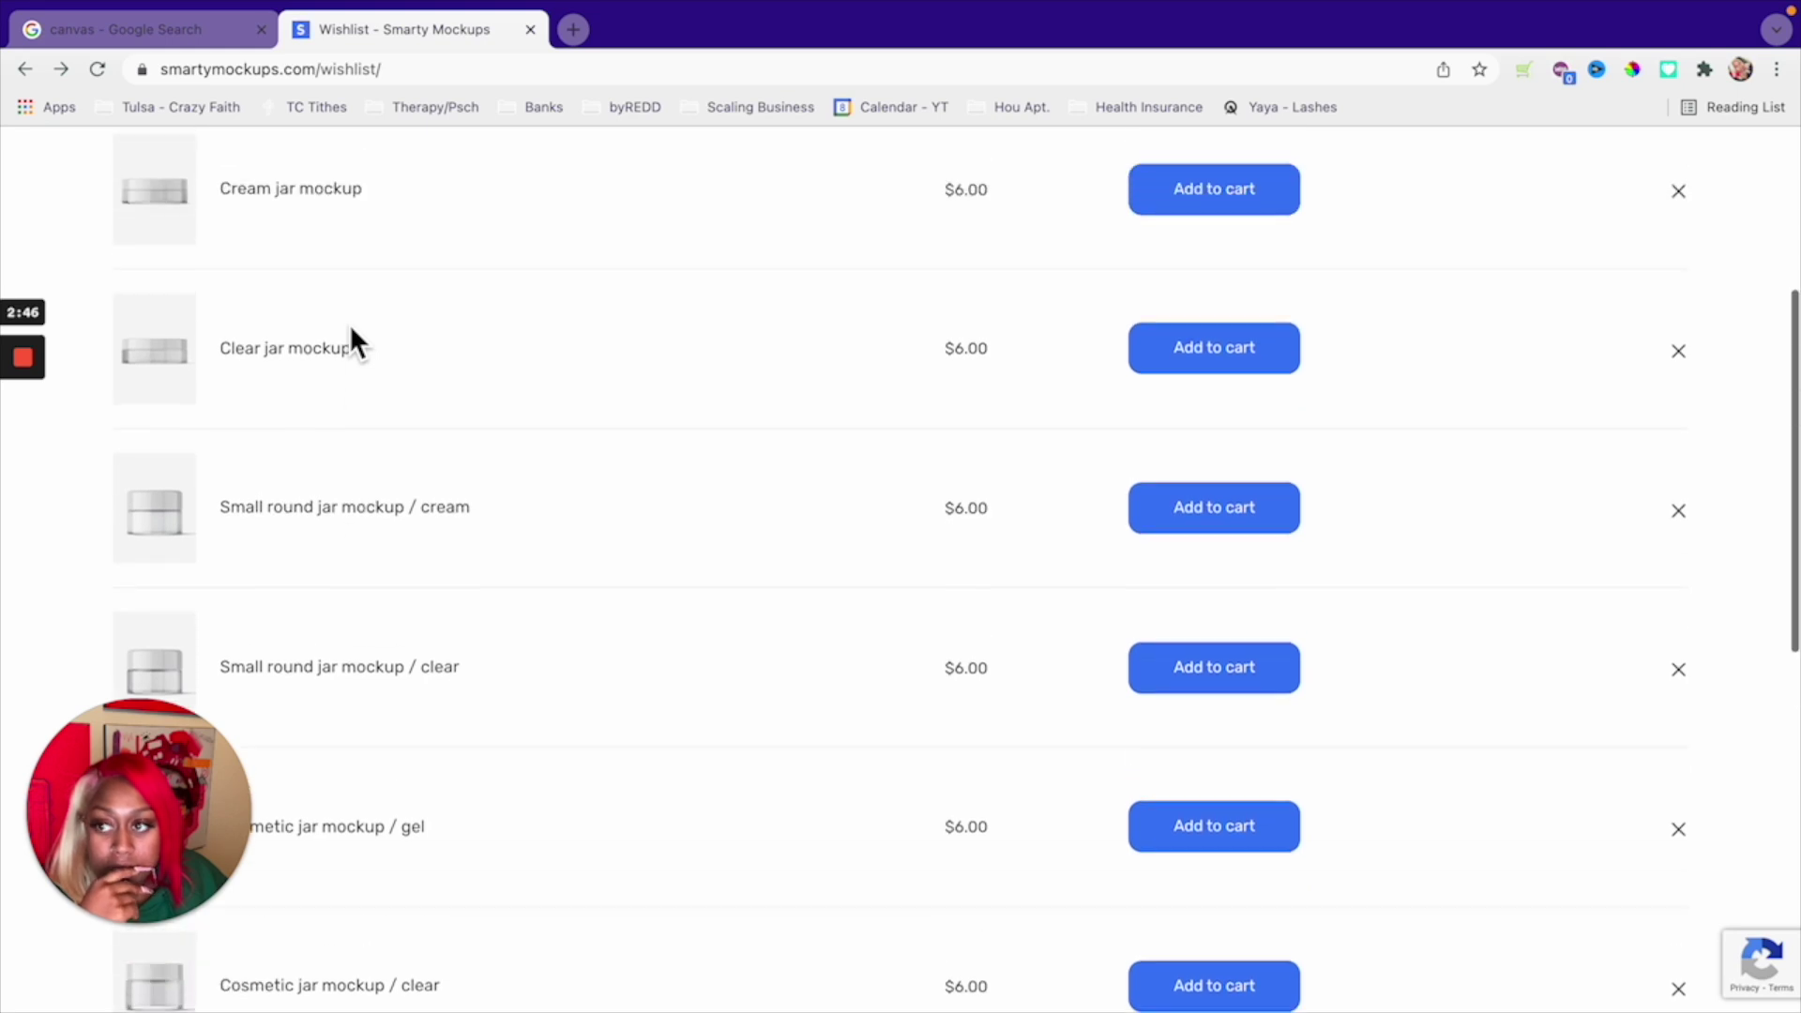
click(292, 361)
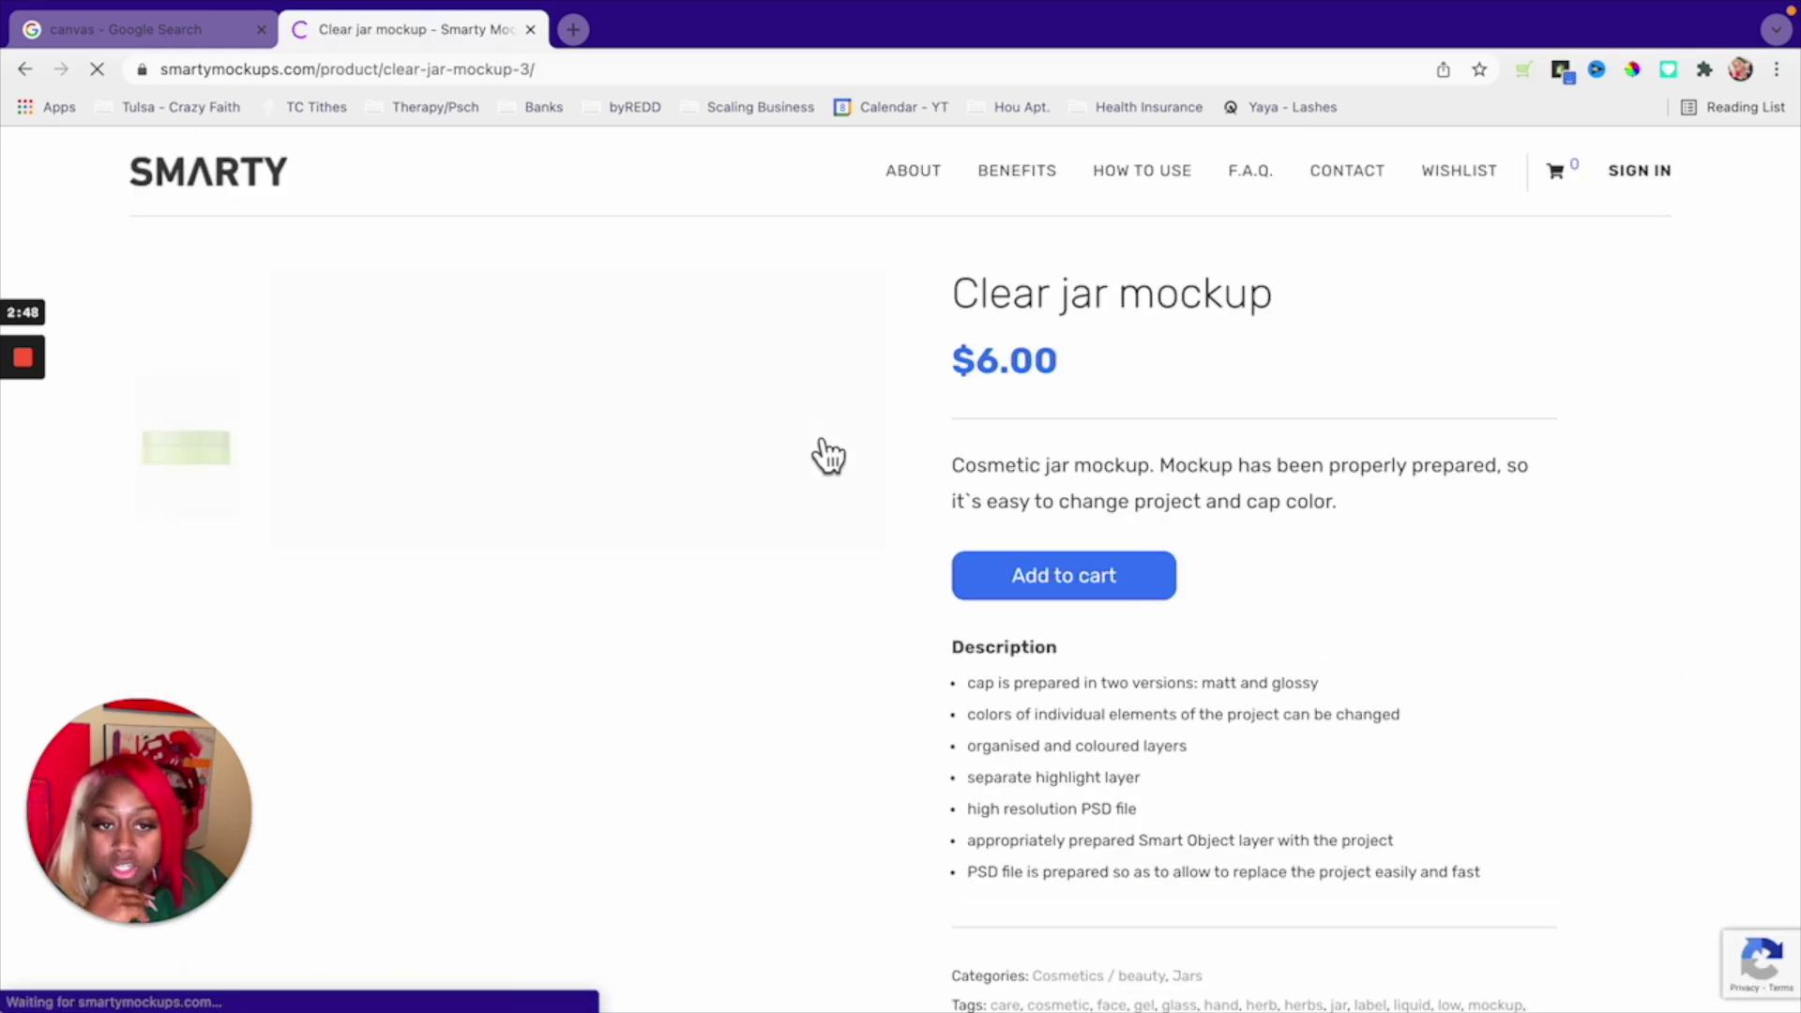
- View the Clear jar mockup's blue labelled, green grid and blank preview images, and return to the wishlist
scroll(942, 459, down, 1)
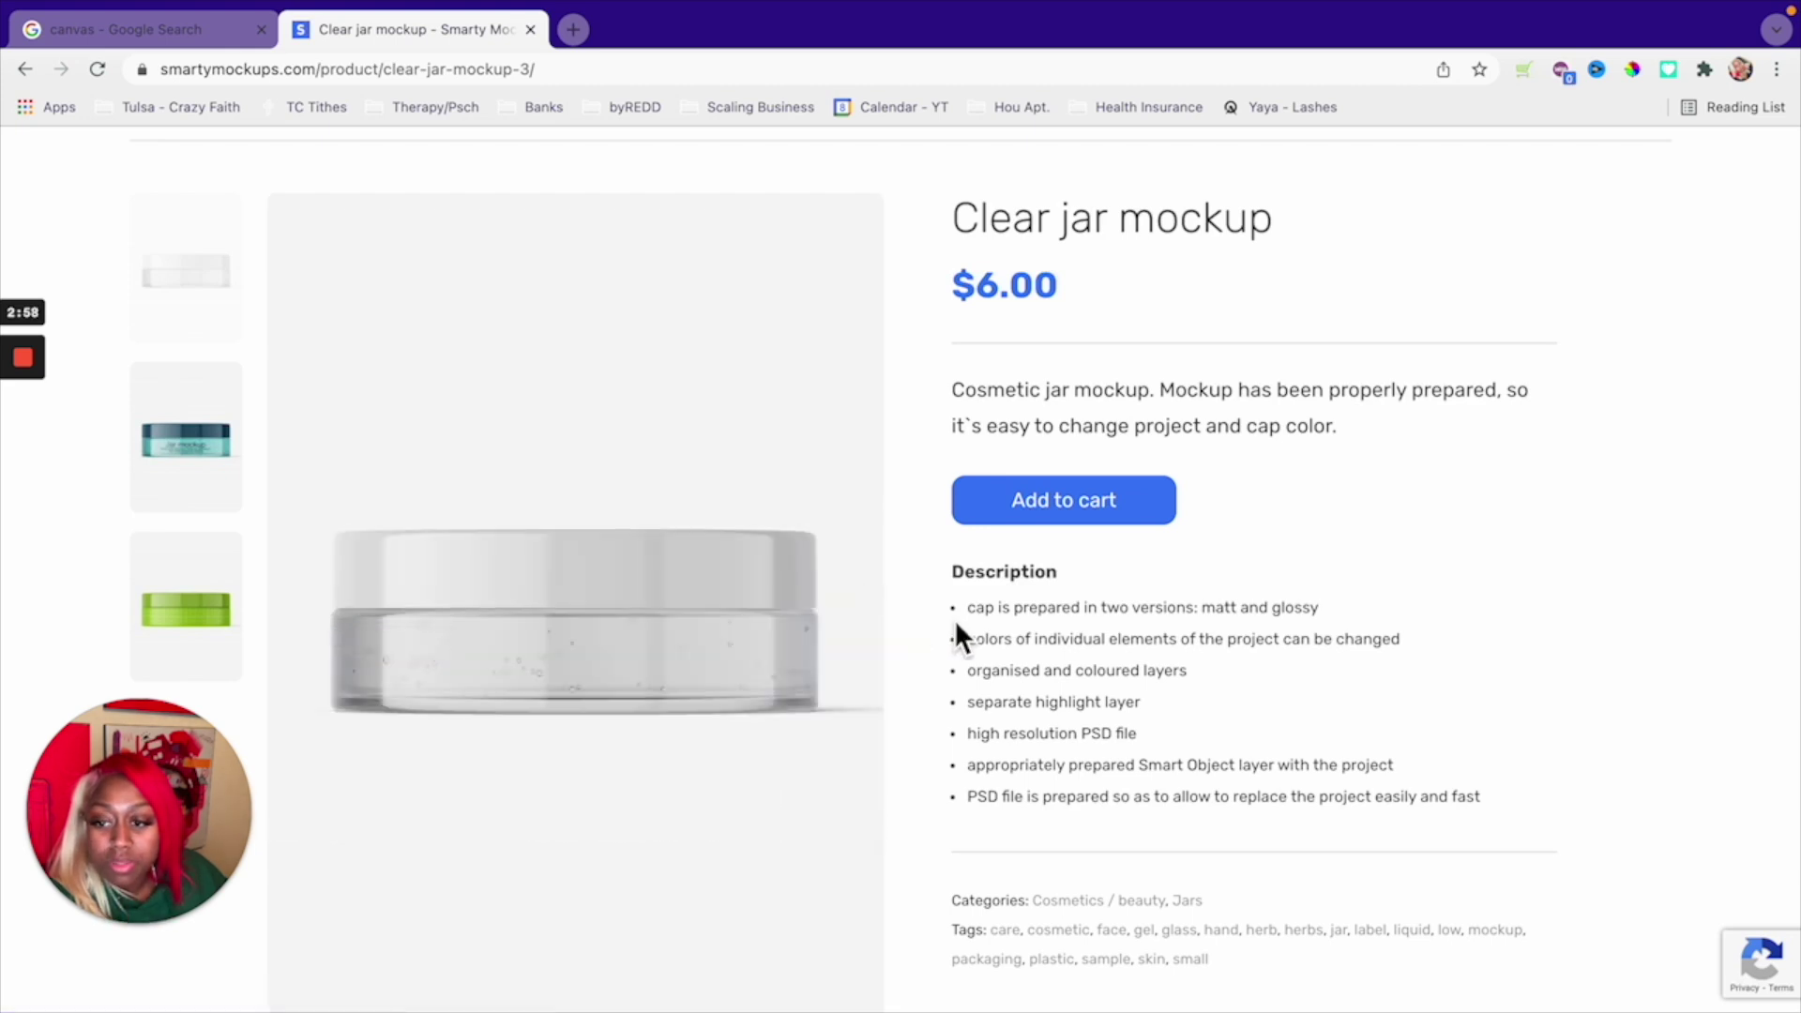
click(216, 474)
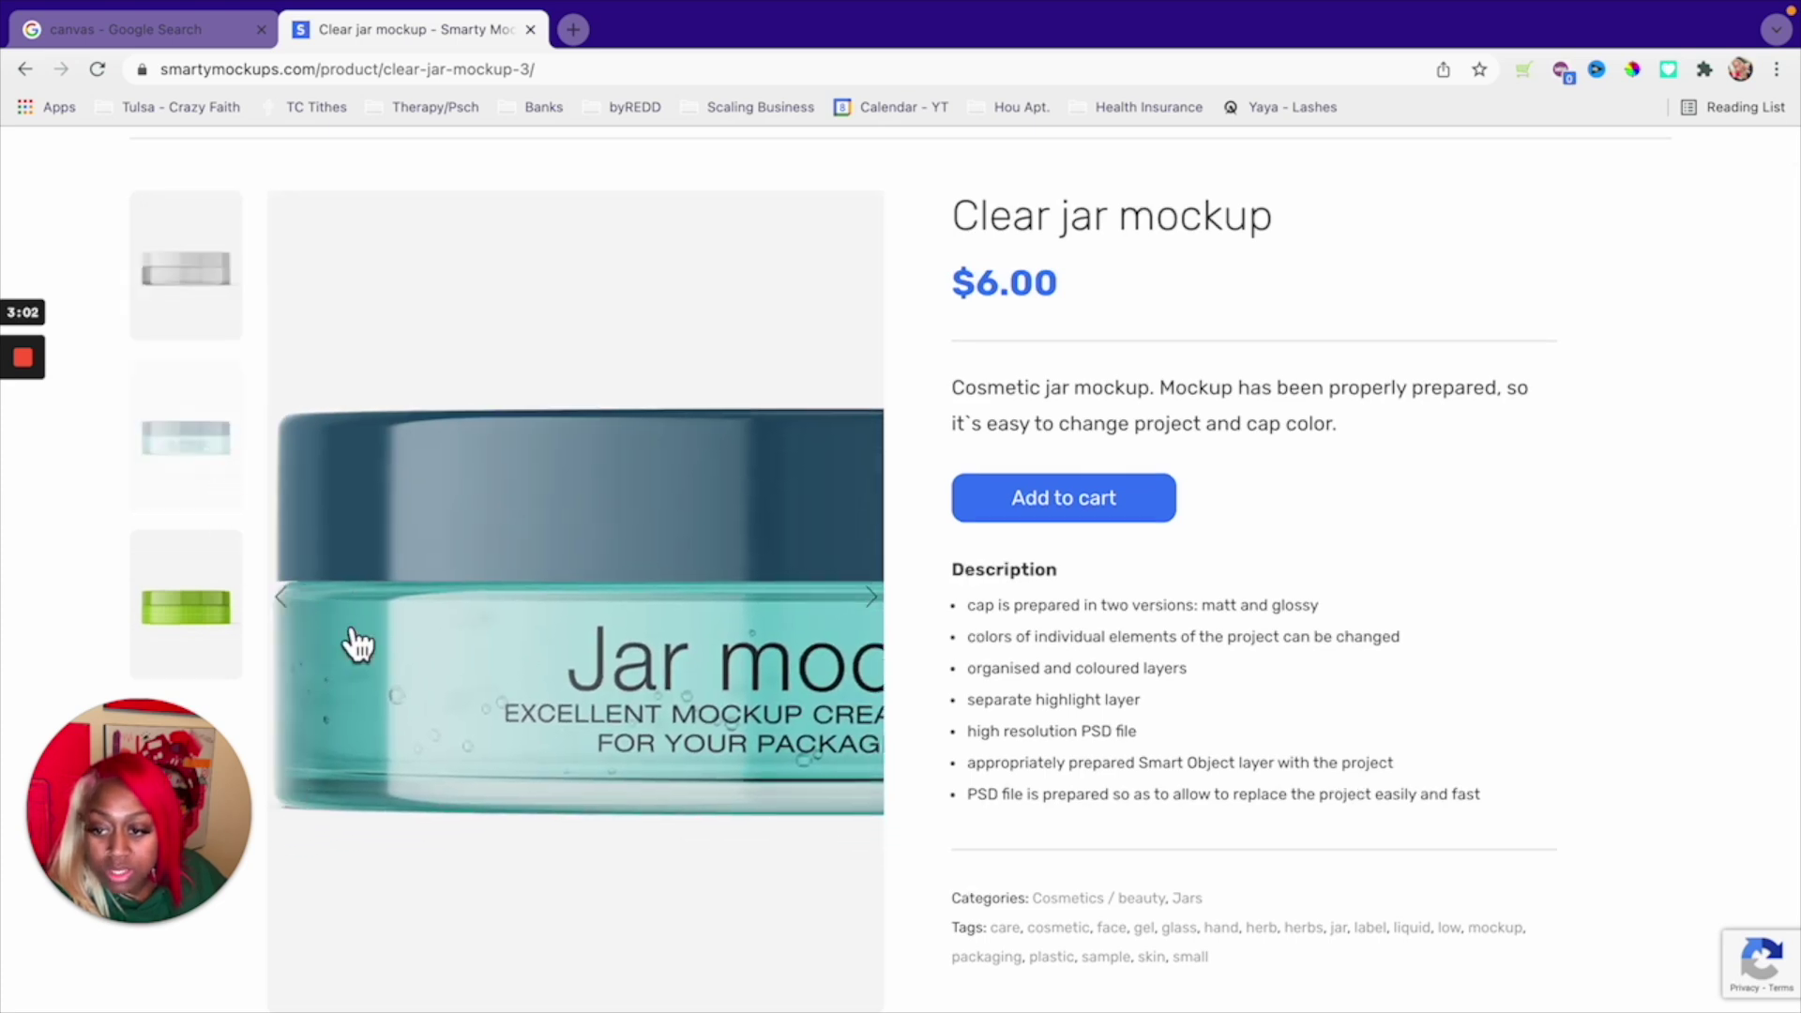
click(192, 642)
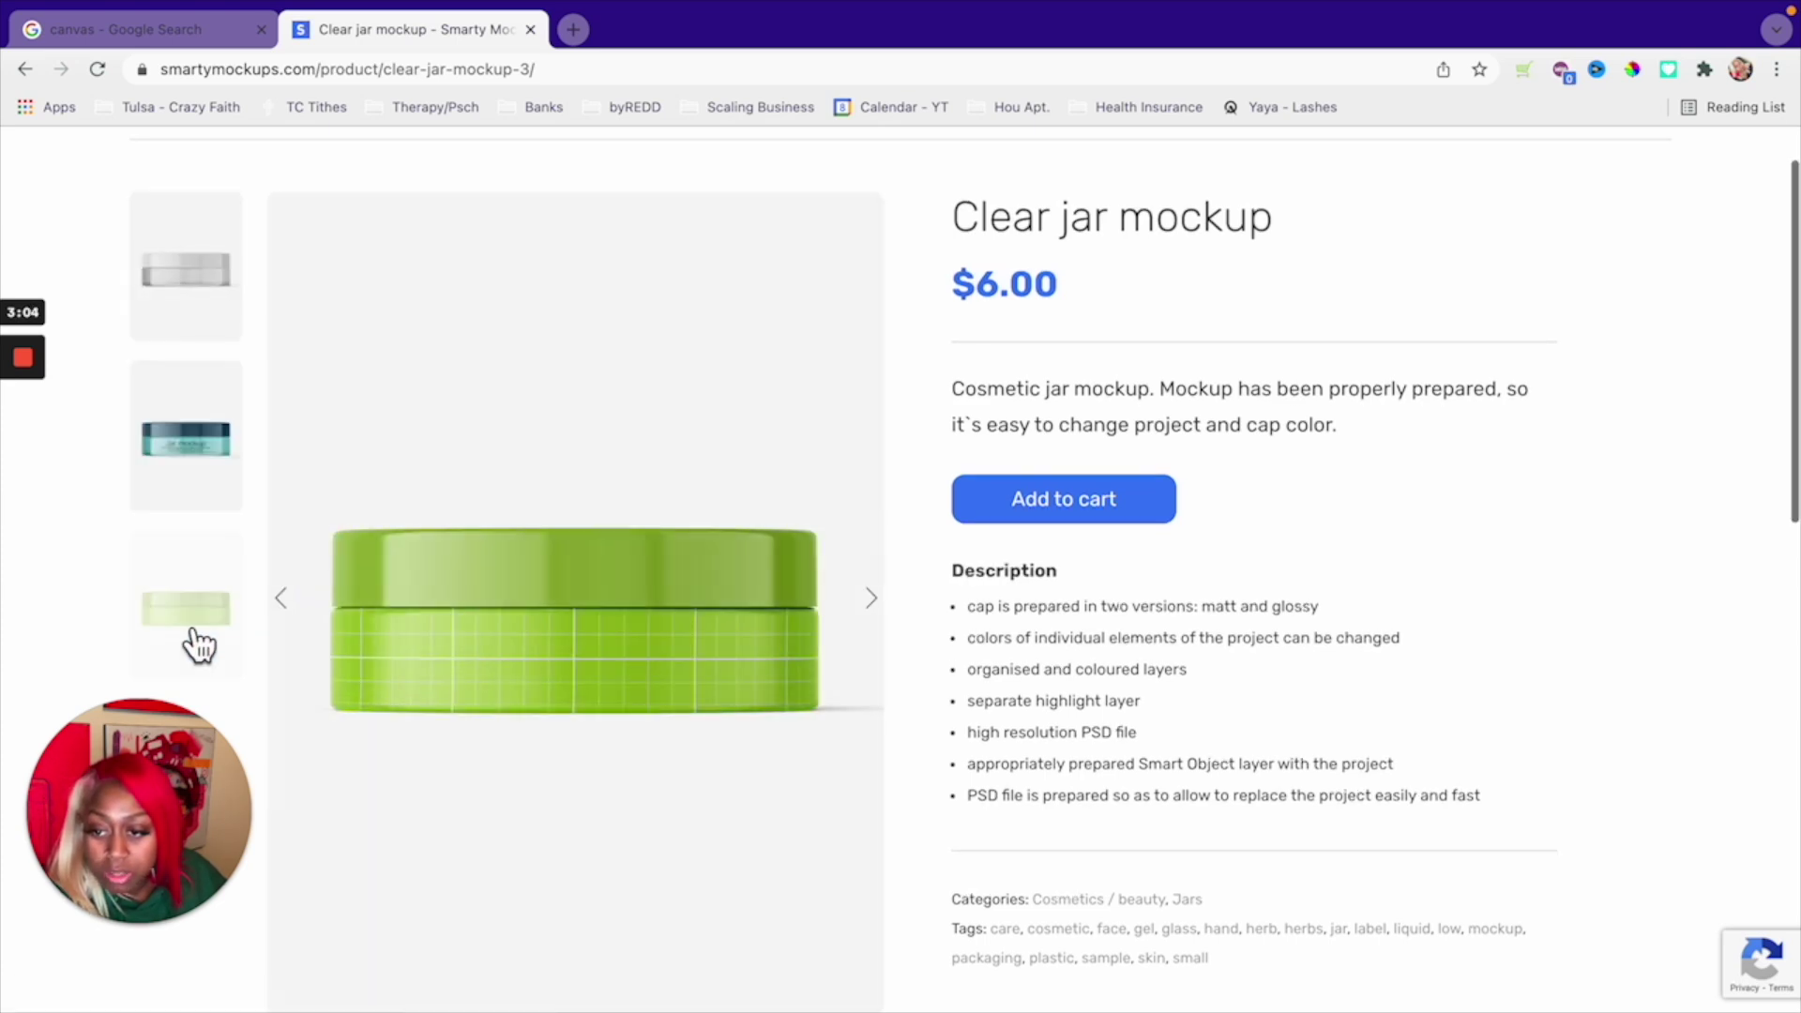
click(174, 417)
click(188, 319)
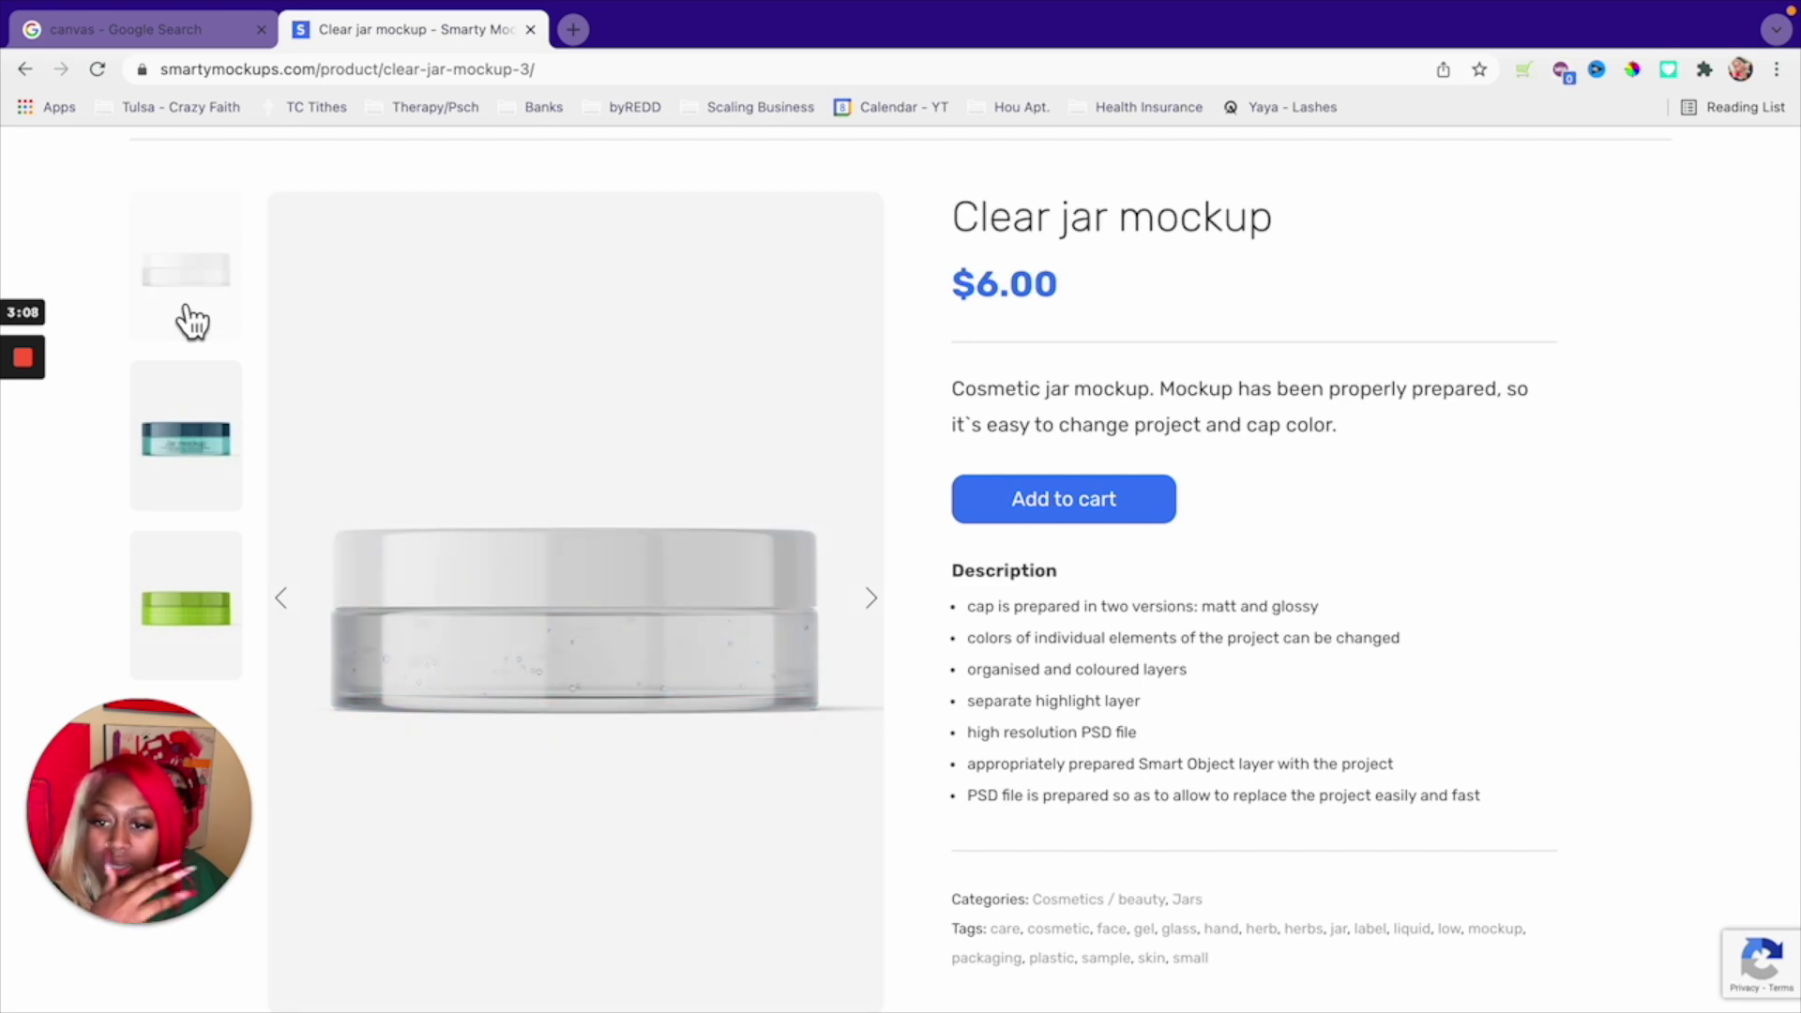
click(28, 70)
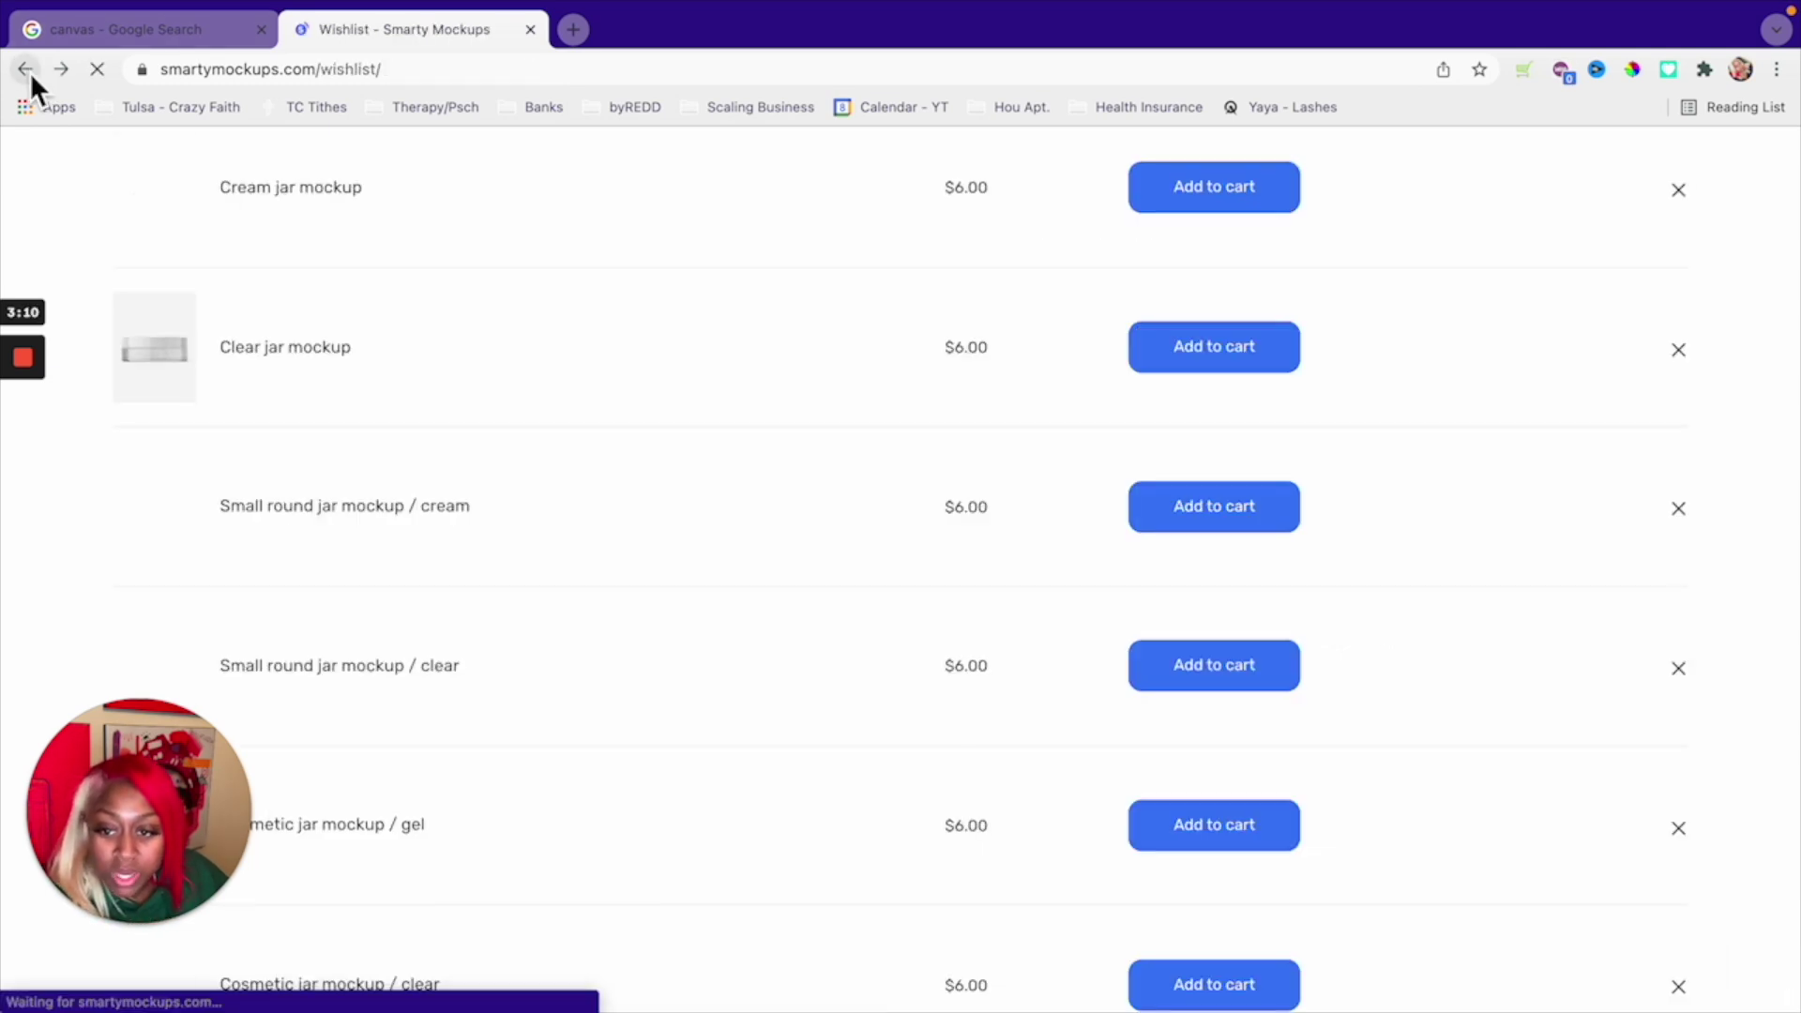
- Open the Cream jar mockup from the wishlist, inspect its main preview image, and return to the wishlist
scroll(441, 422, up, 2)
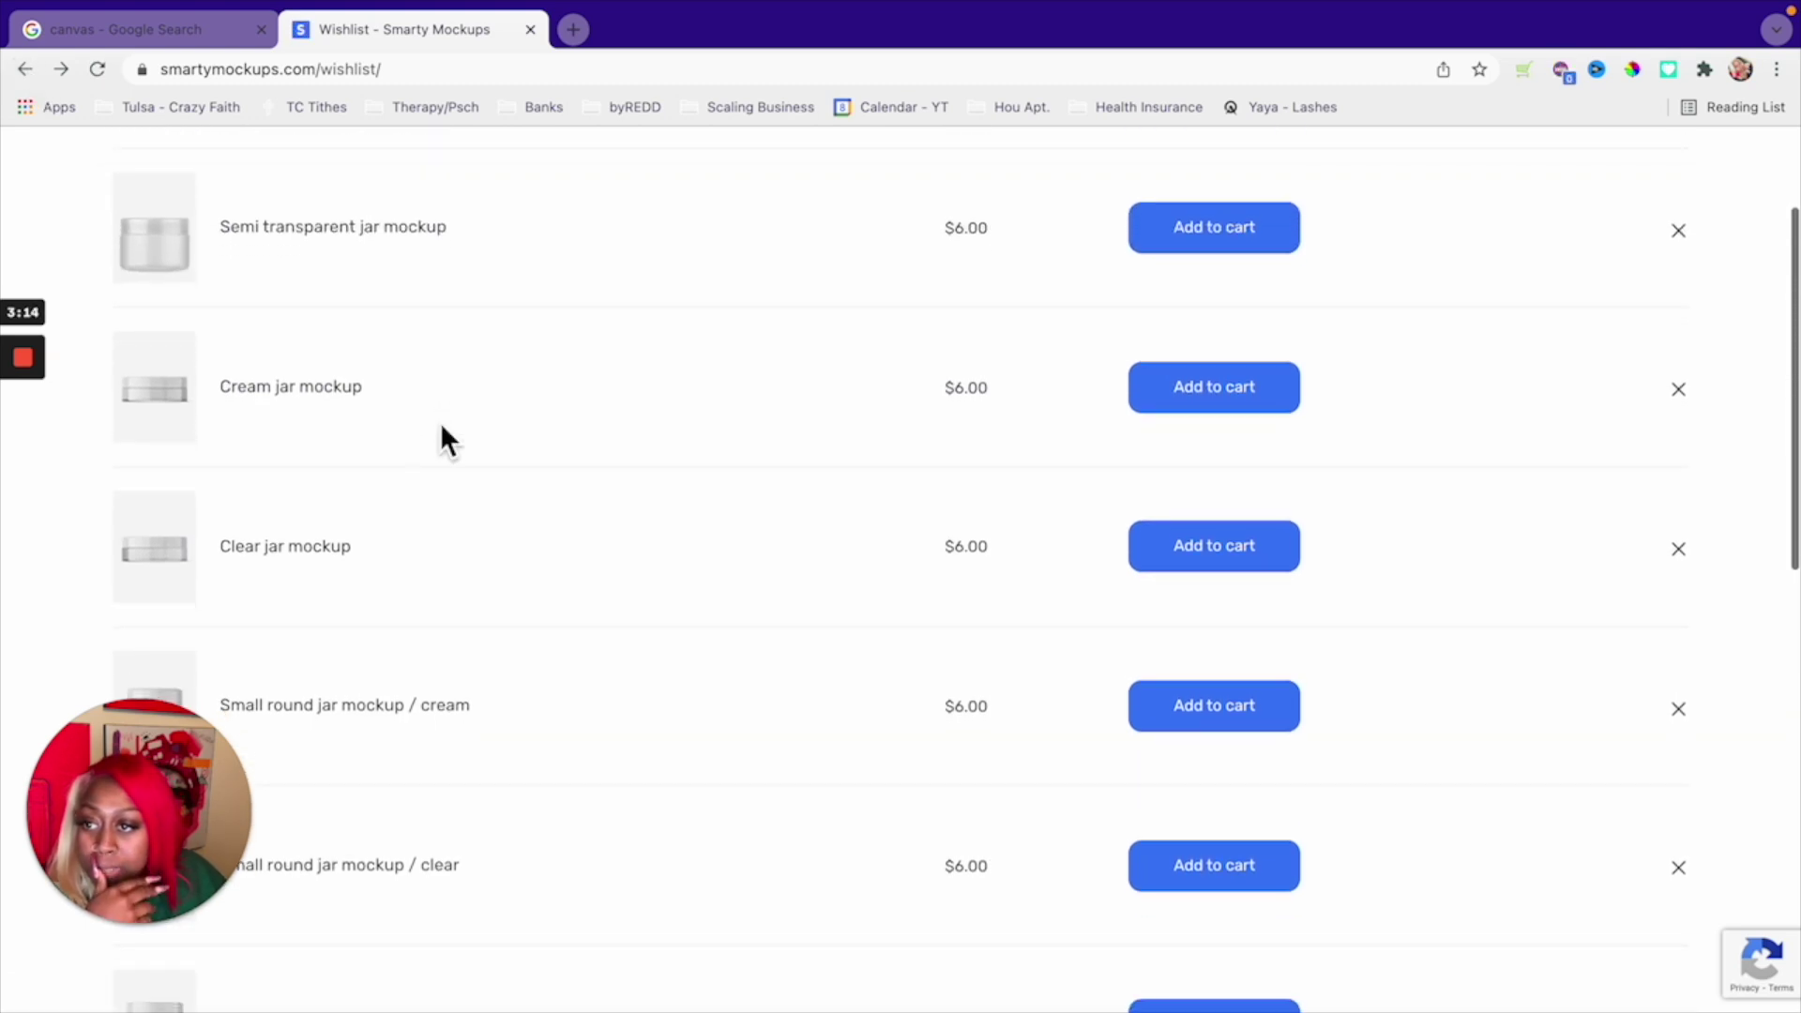
click(267, 396)
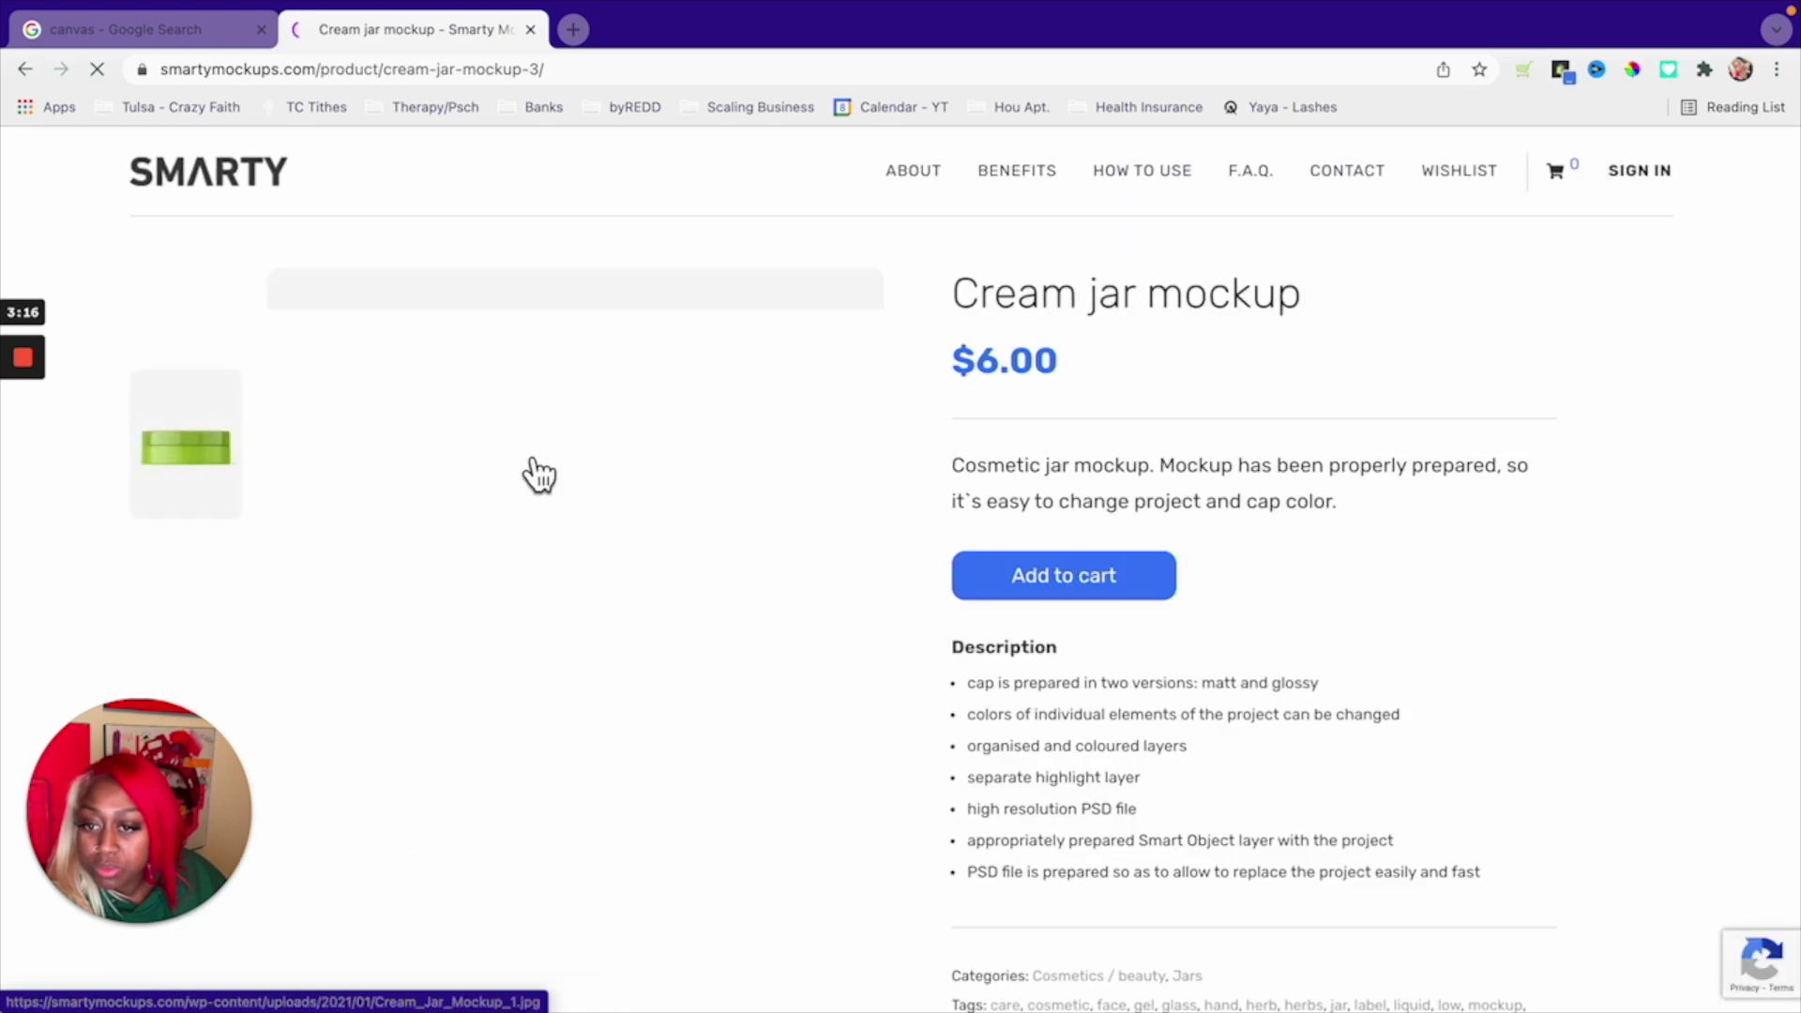
scroll(656, 497, down, 1)
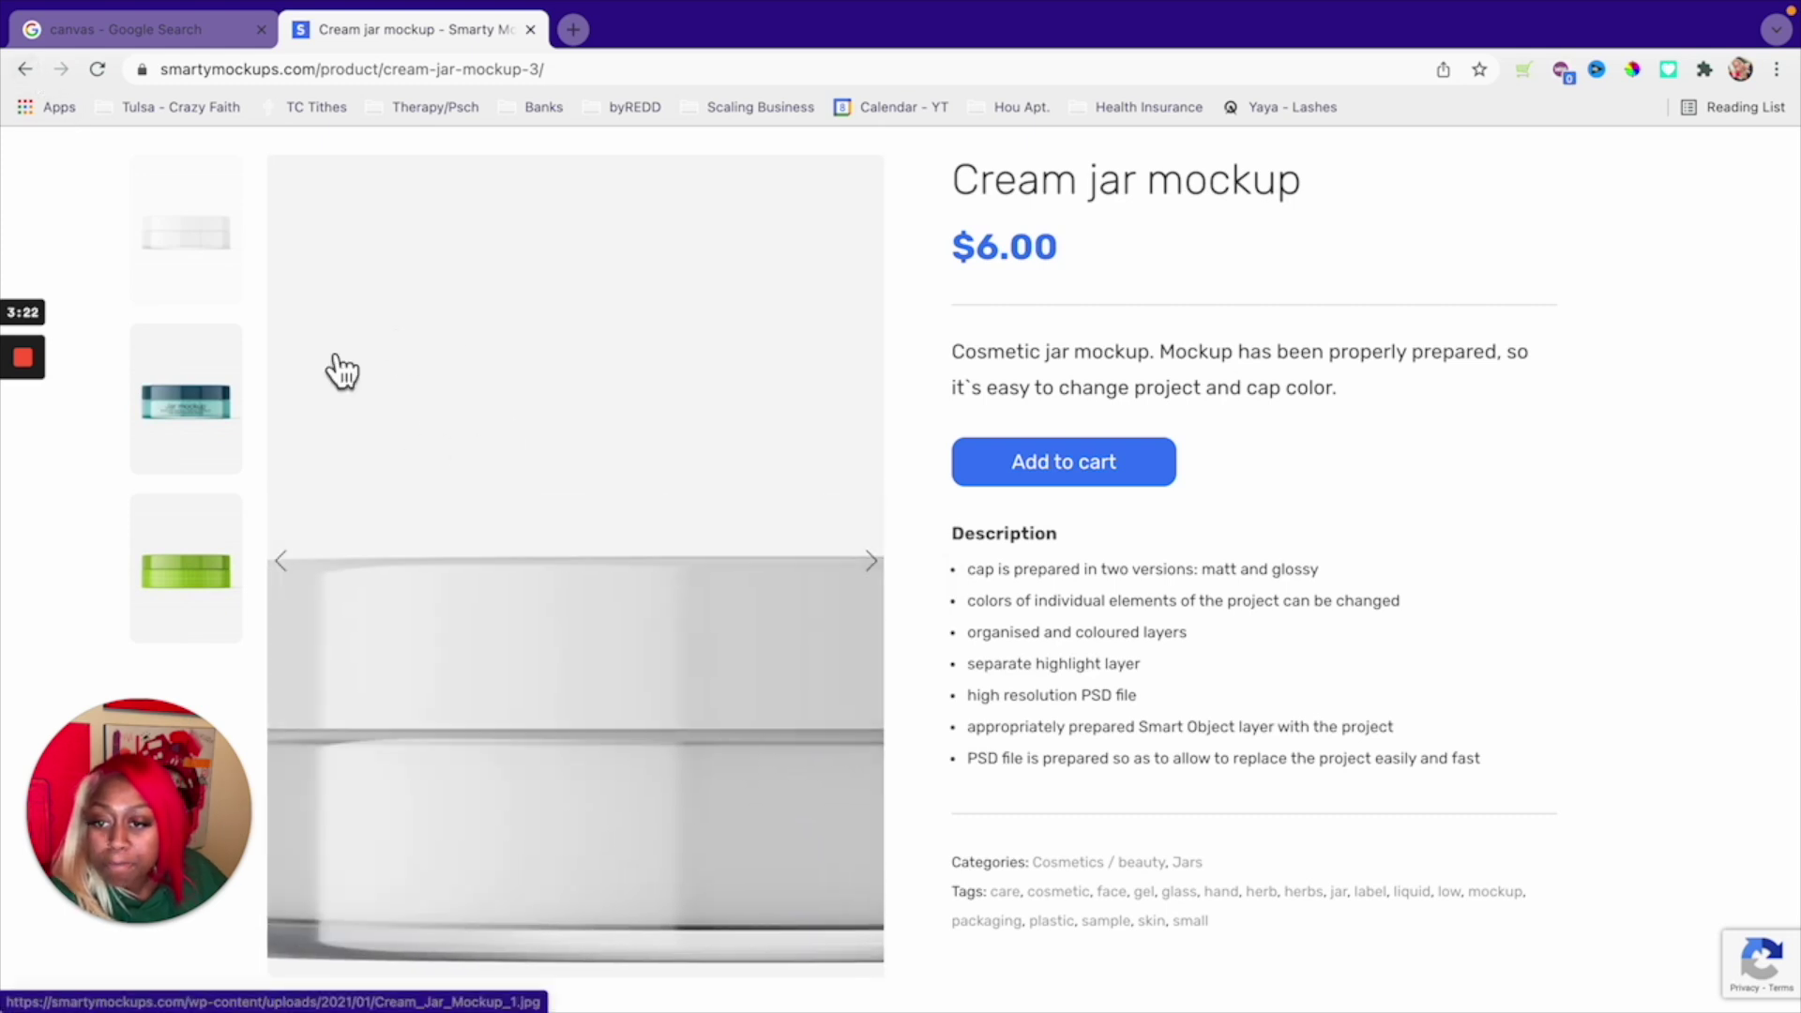
click(24, 69)
- Look through the wishlist again and reopen the Semi transparent jar mockup's product page
scroll(470, 502, down, 7)
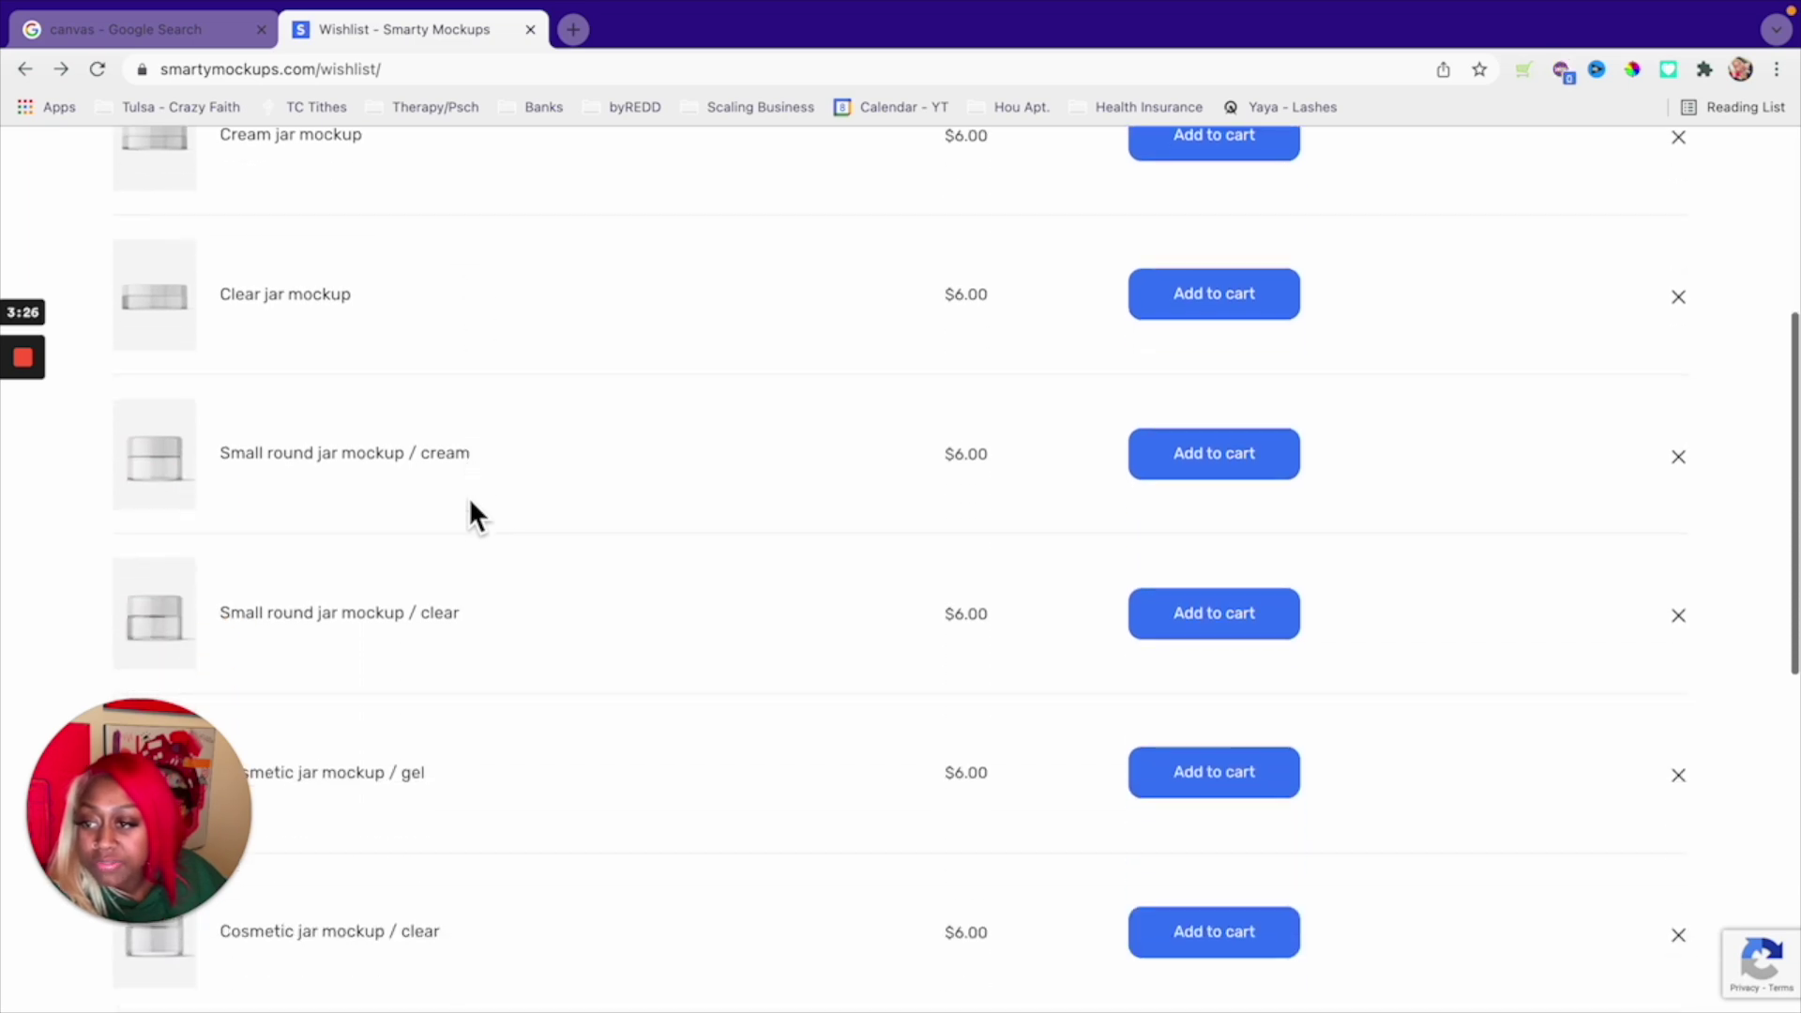
scroll(469, 504, up, 7)
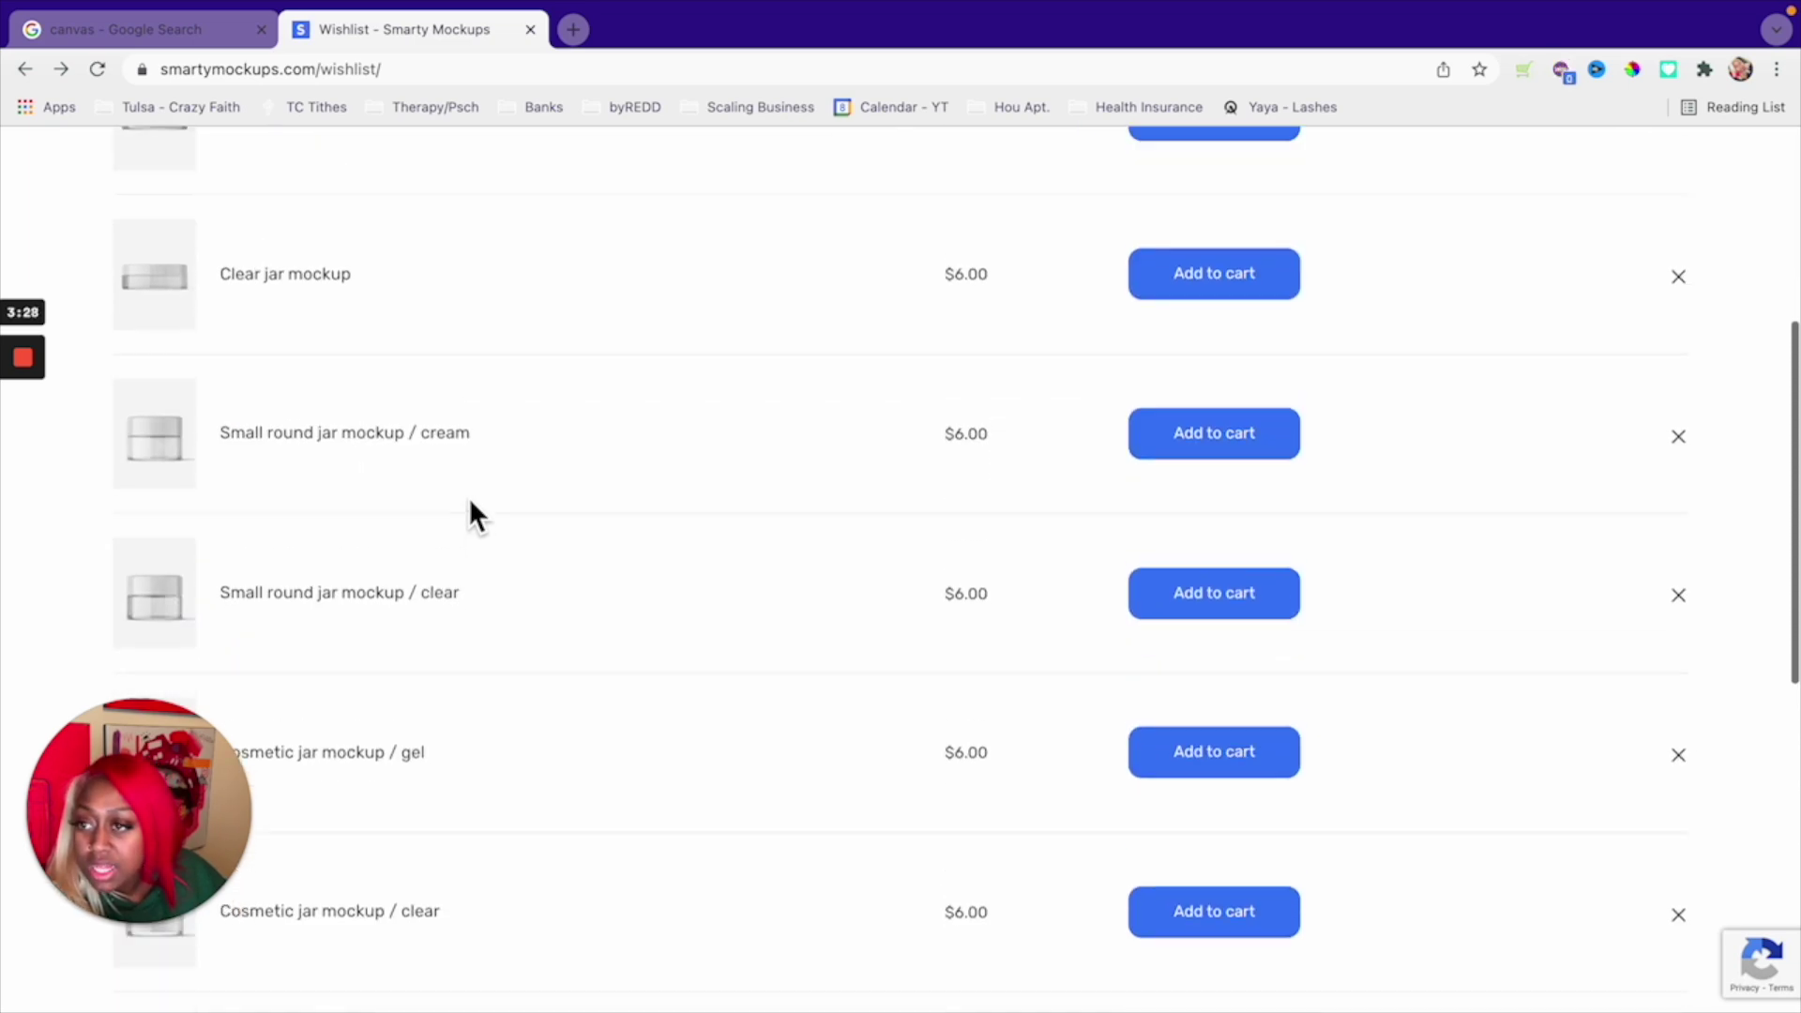
click(196, 275)
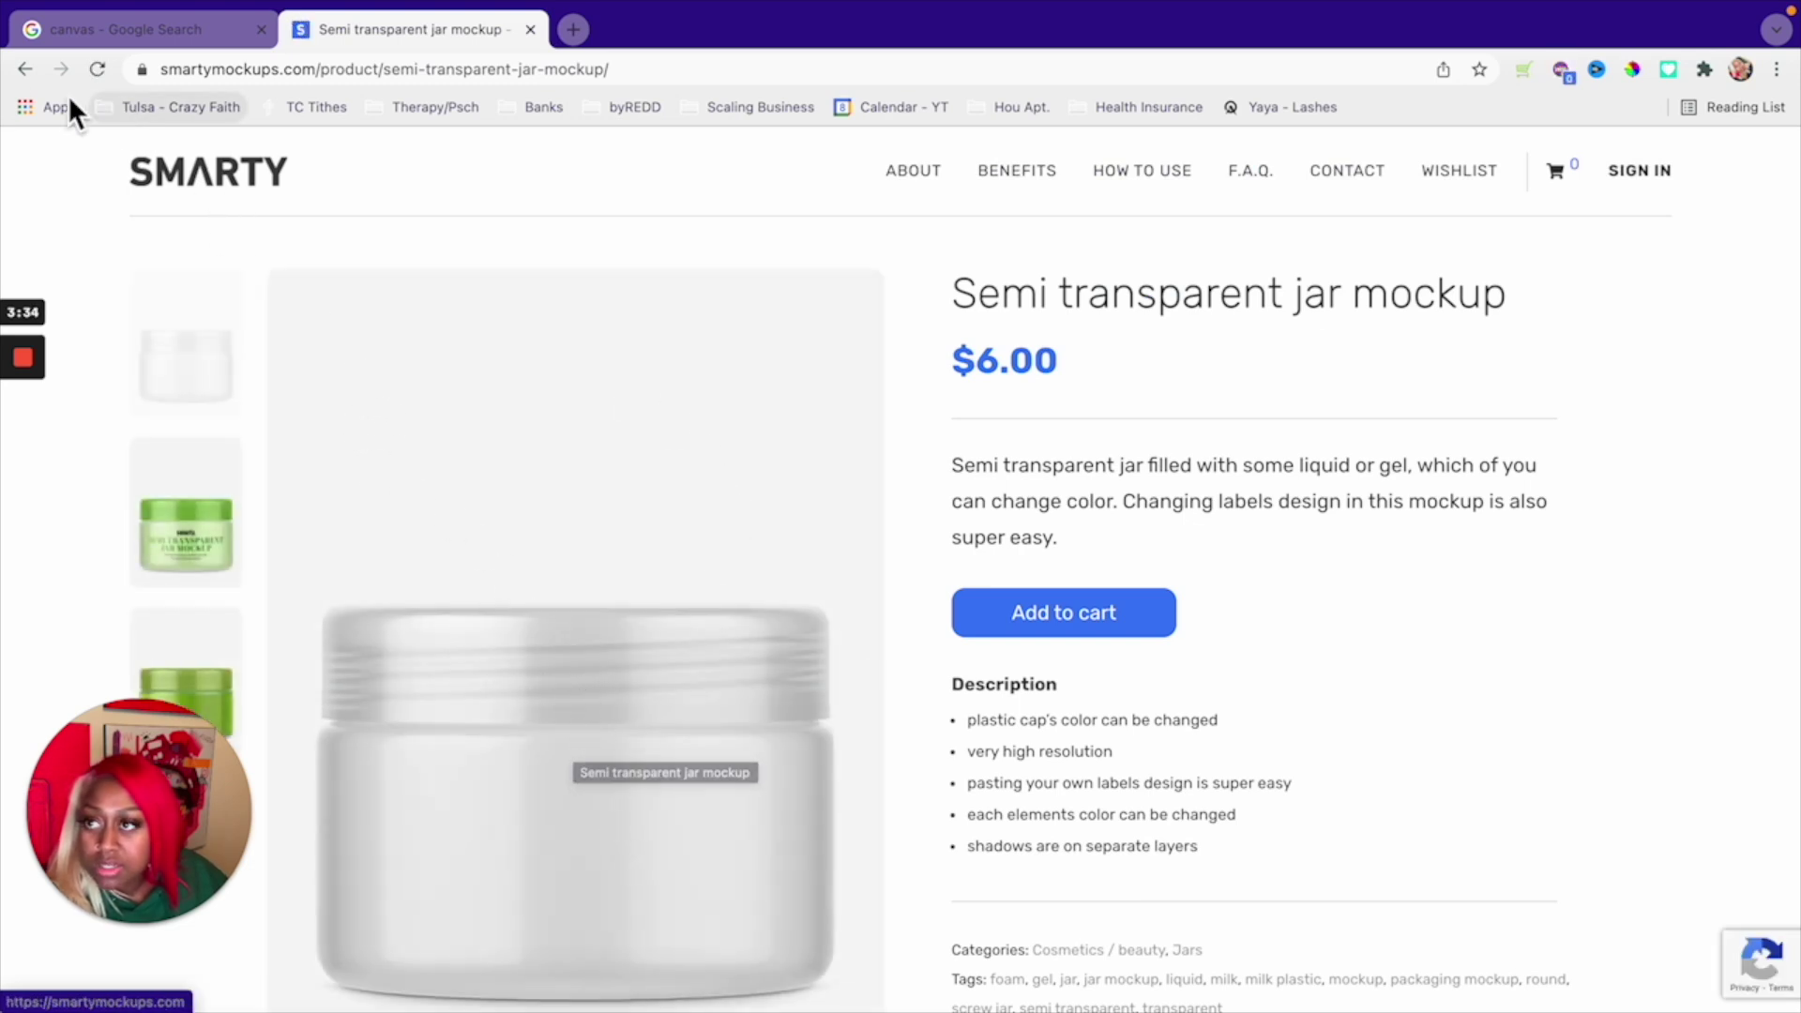
- Return to the wishlist and look through all of its saved jar mockups to compare them
click(26, 70)
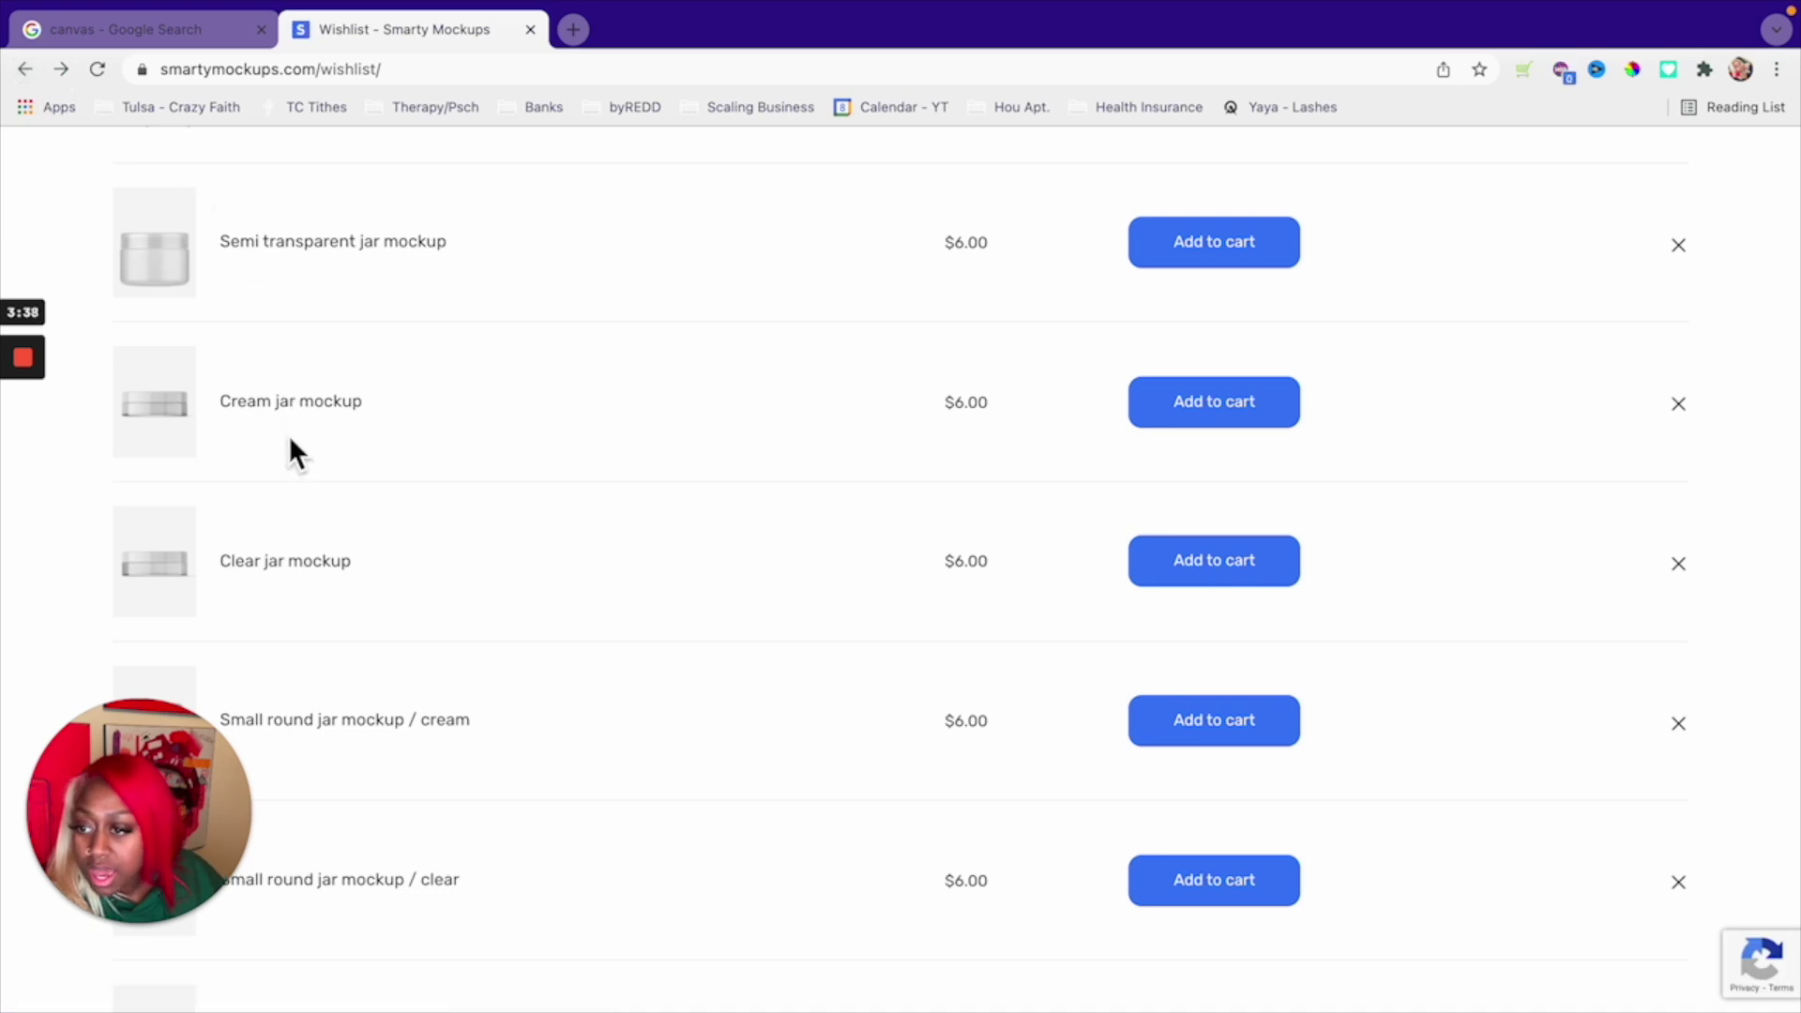
scroll(291, 441, down, 3)
scroll(202, 281, up, 2)
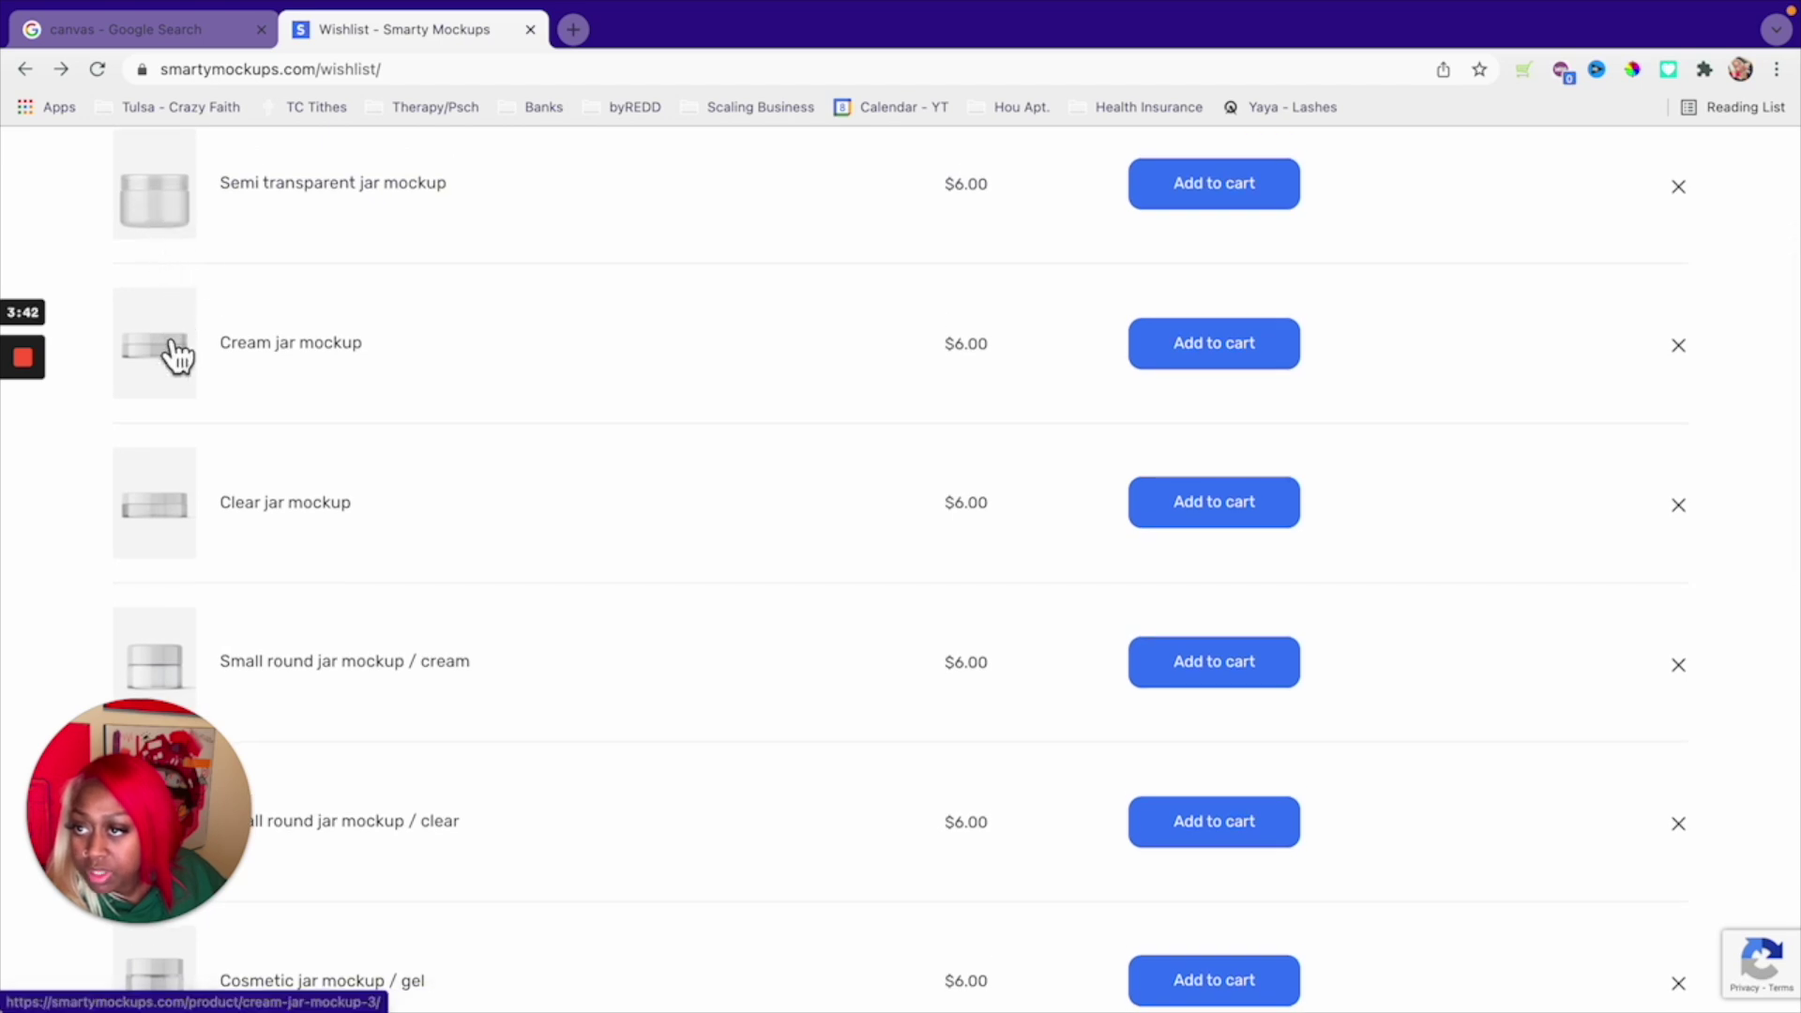
scroll(587, 380, down, 6)
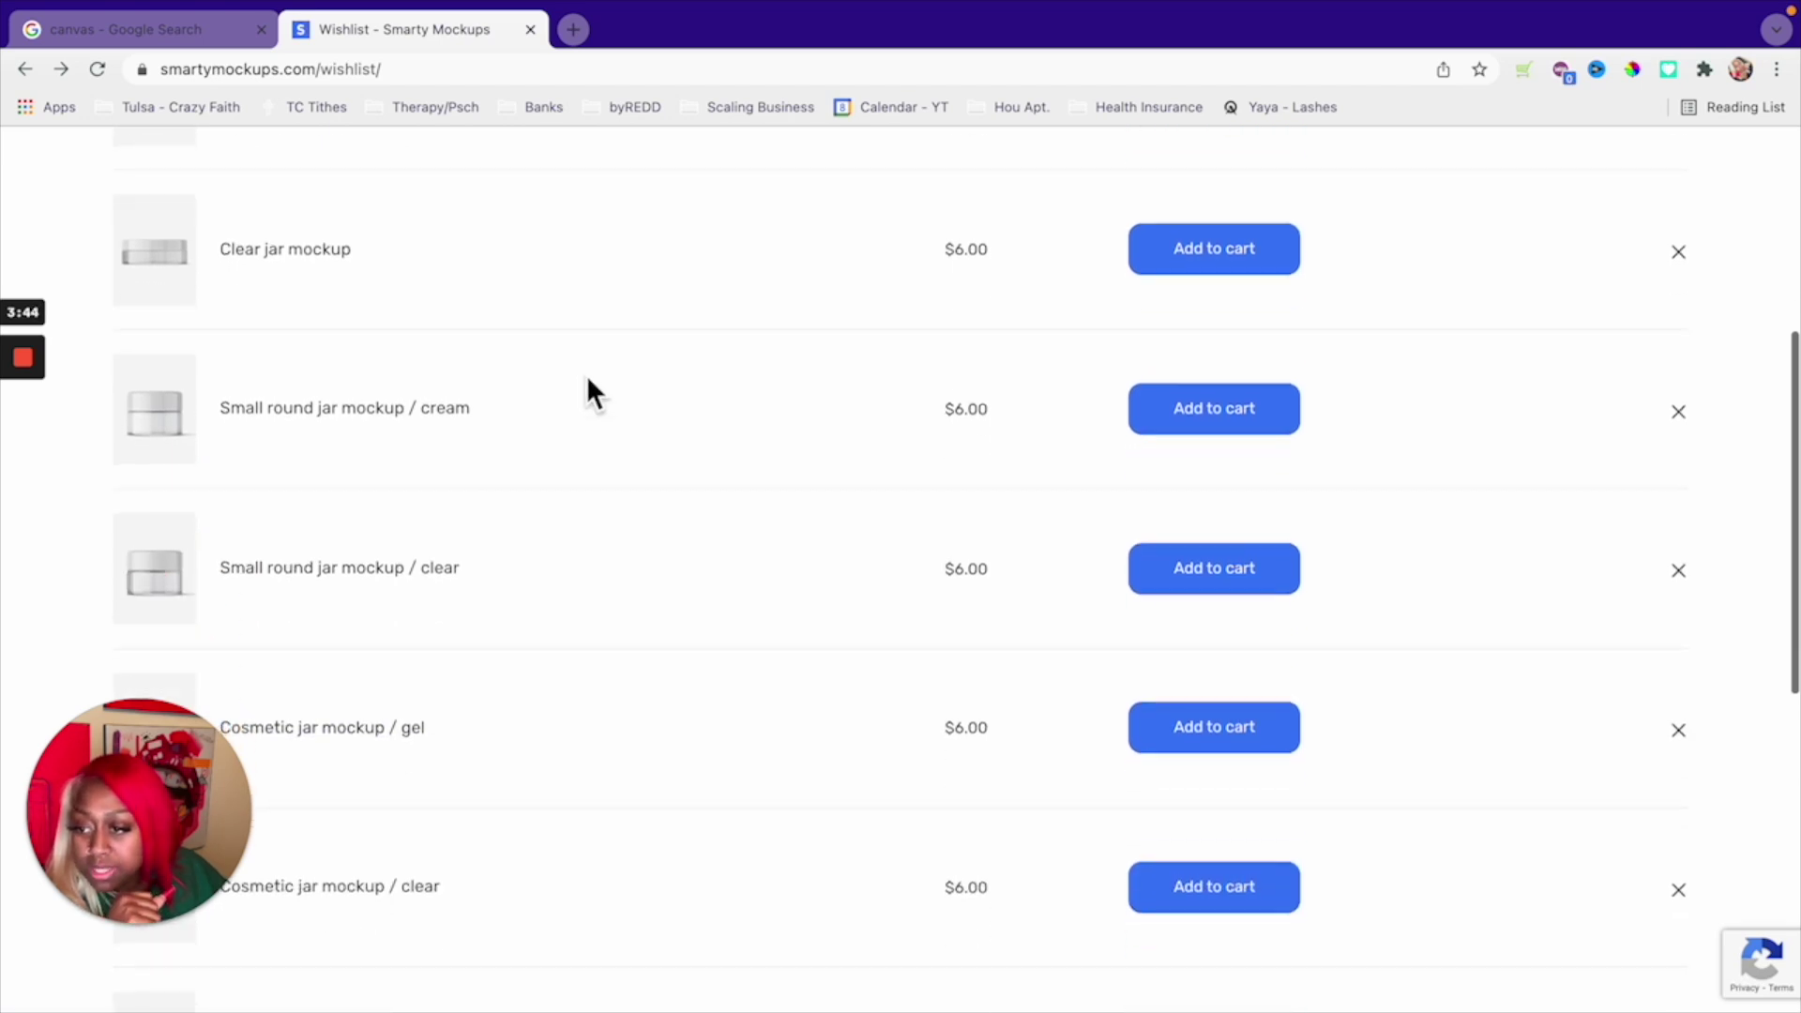
scroll(587, 384, down, 4)
scroll(587, 384, up, 2)
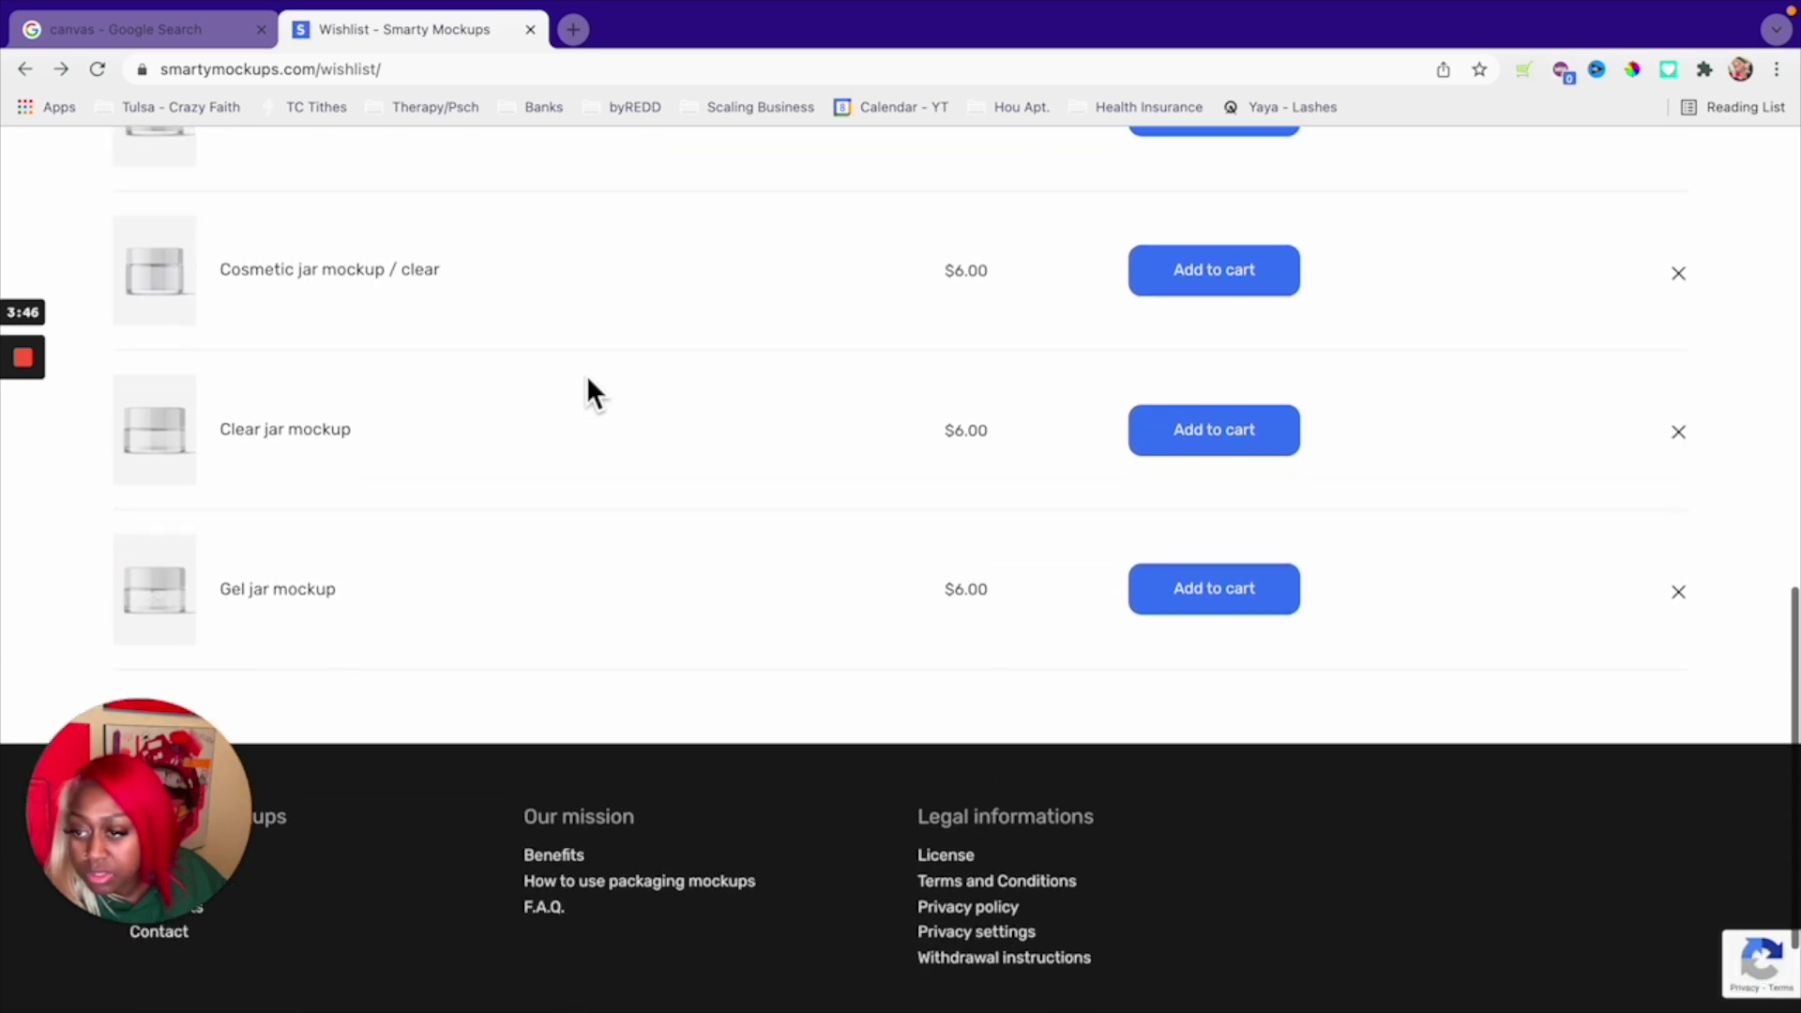
scroll(588, 380, up, 8)
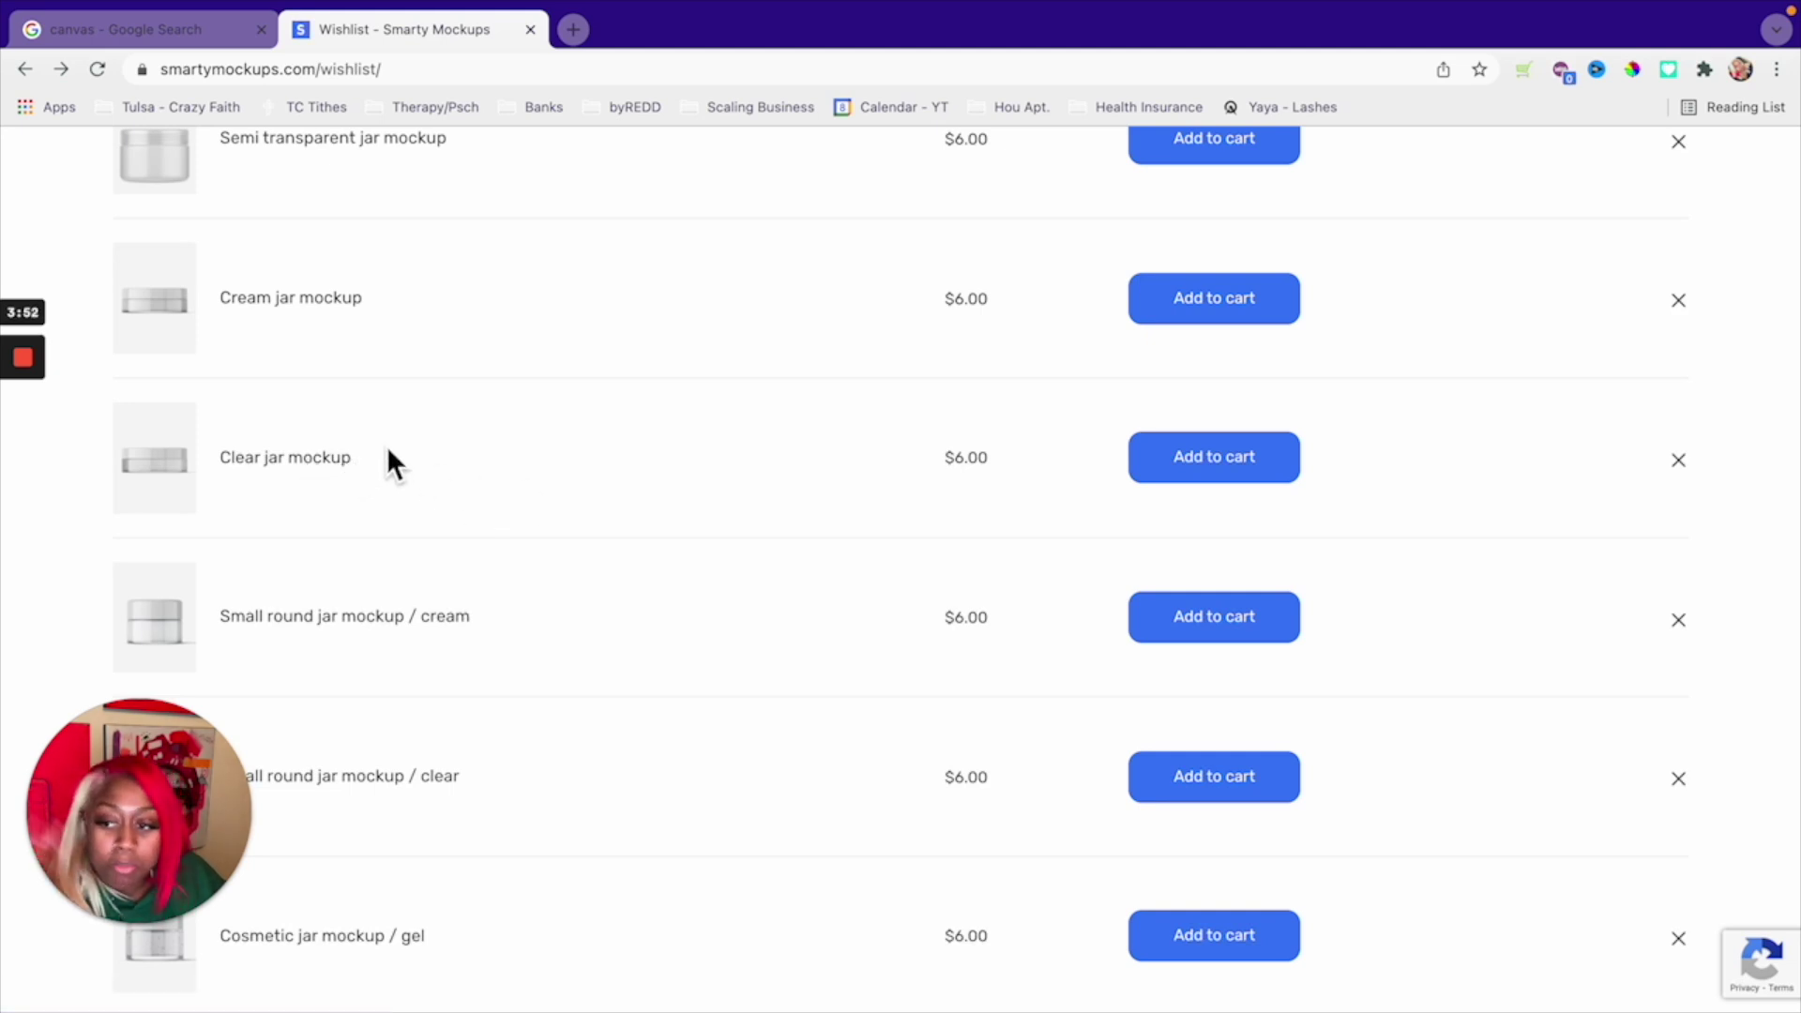
scroll(387, 451, up, 2)
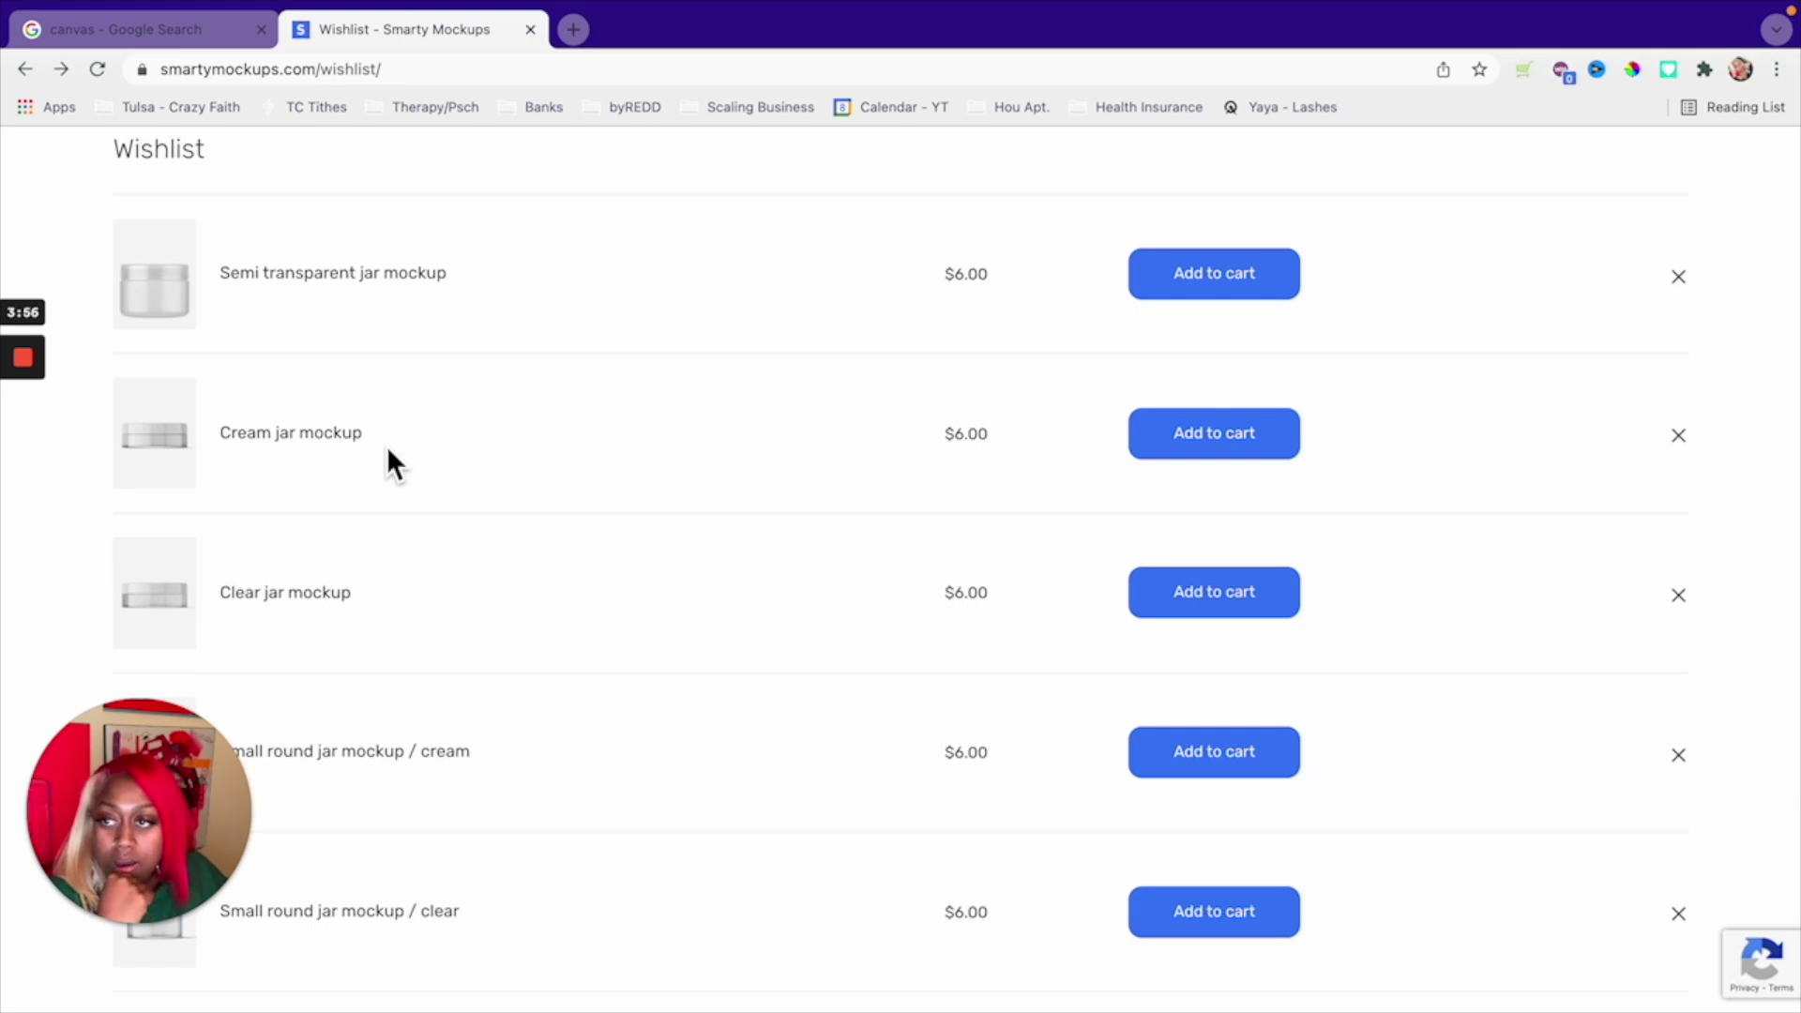
scroll(386, 446, up, 2)
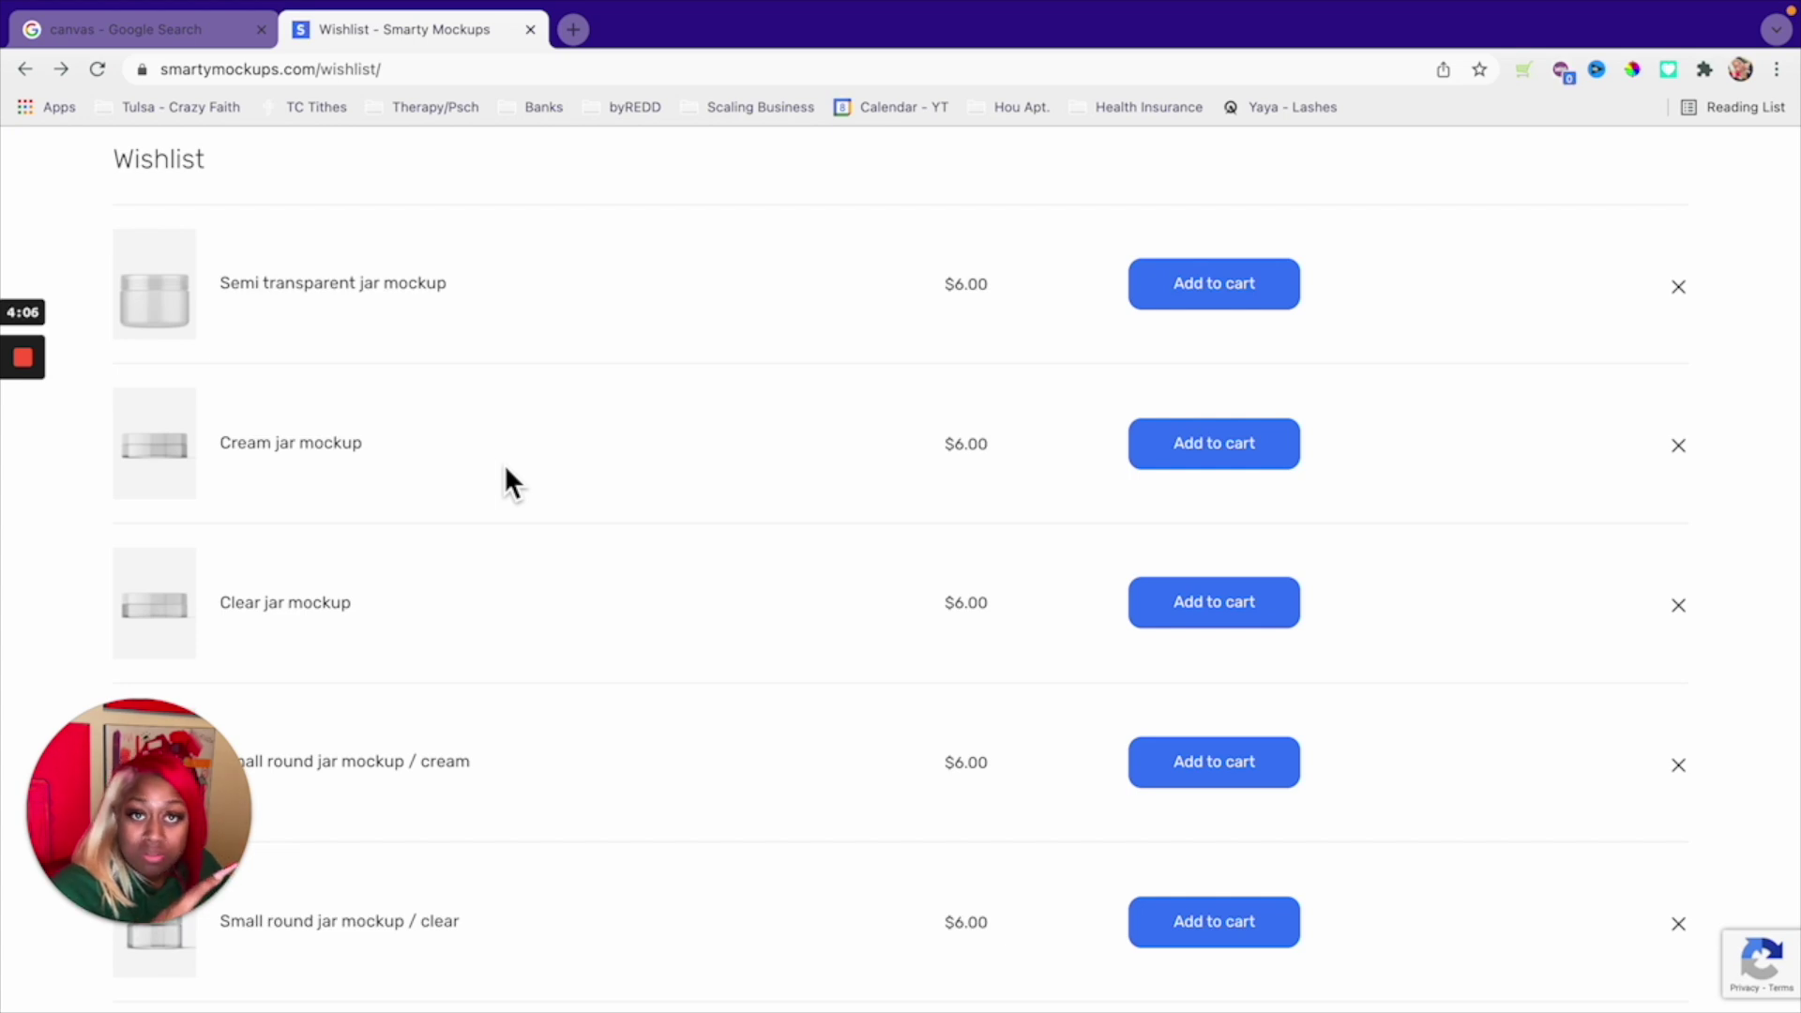
scroll(504, 464, up, 3)
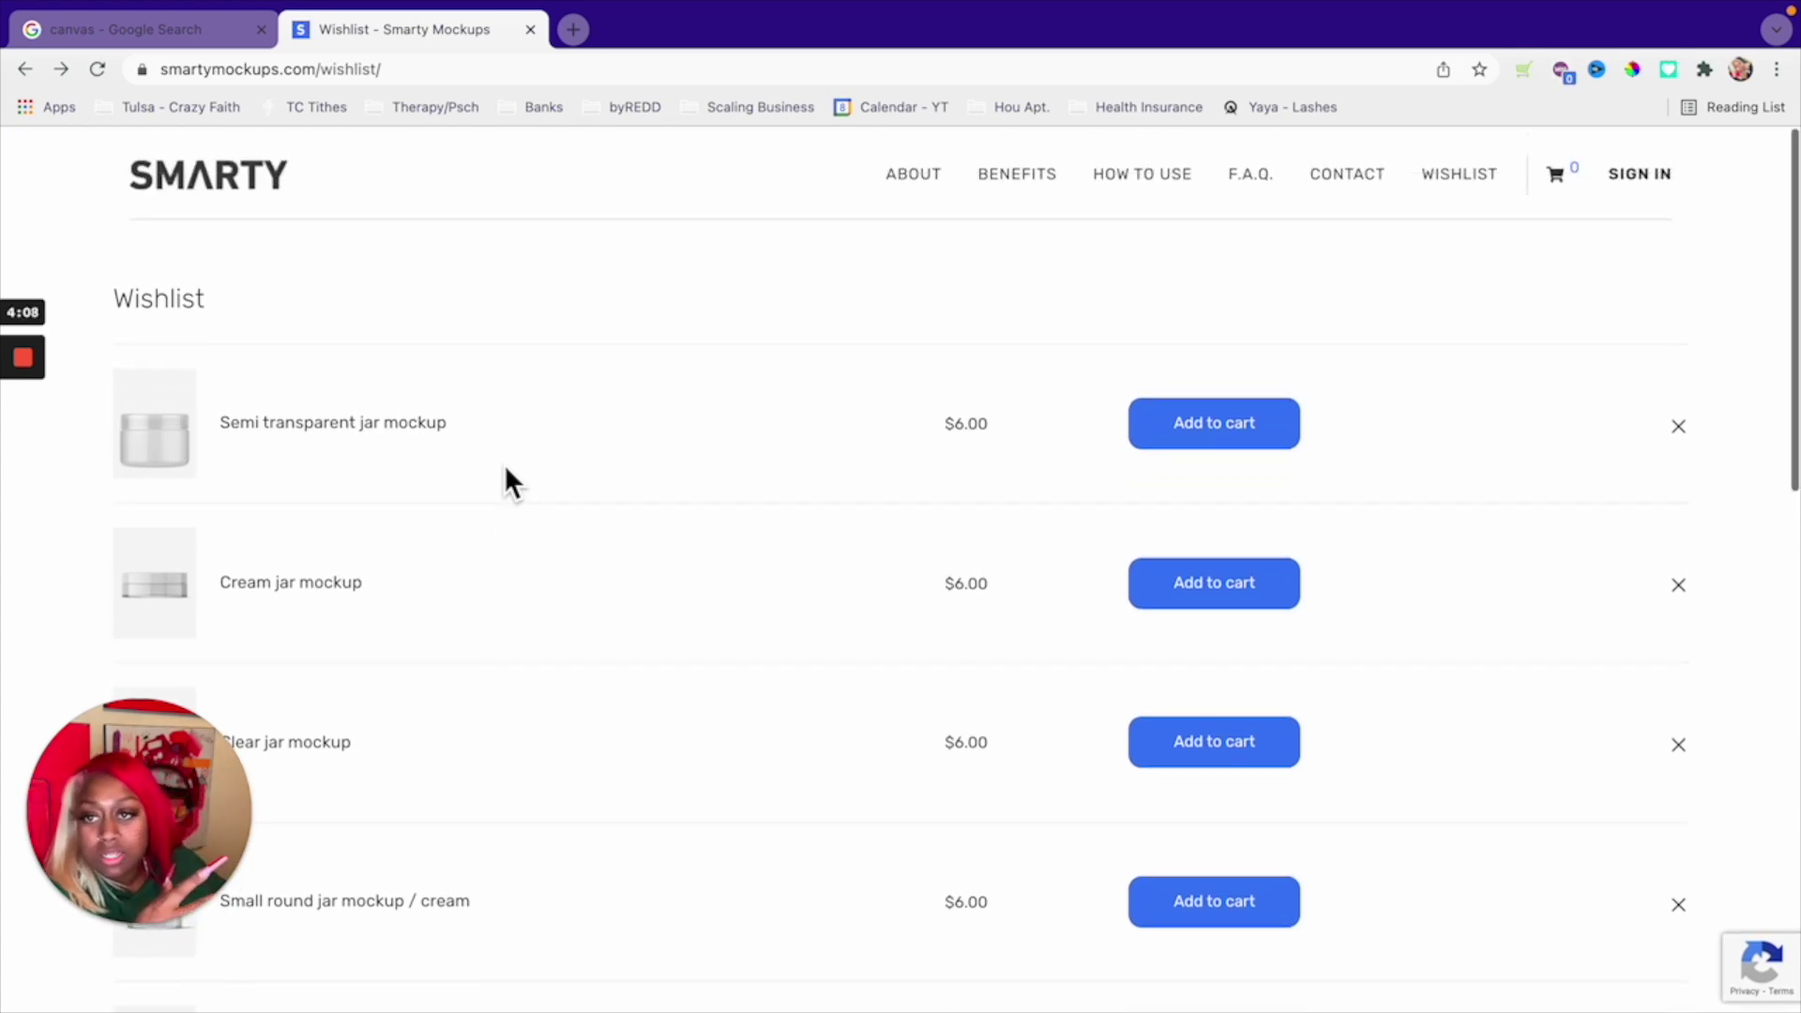
- Go back through the Cosmetics / beauty jar listings to page 12 and browse its mockups
click(25, 71)
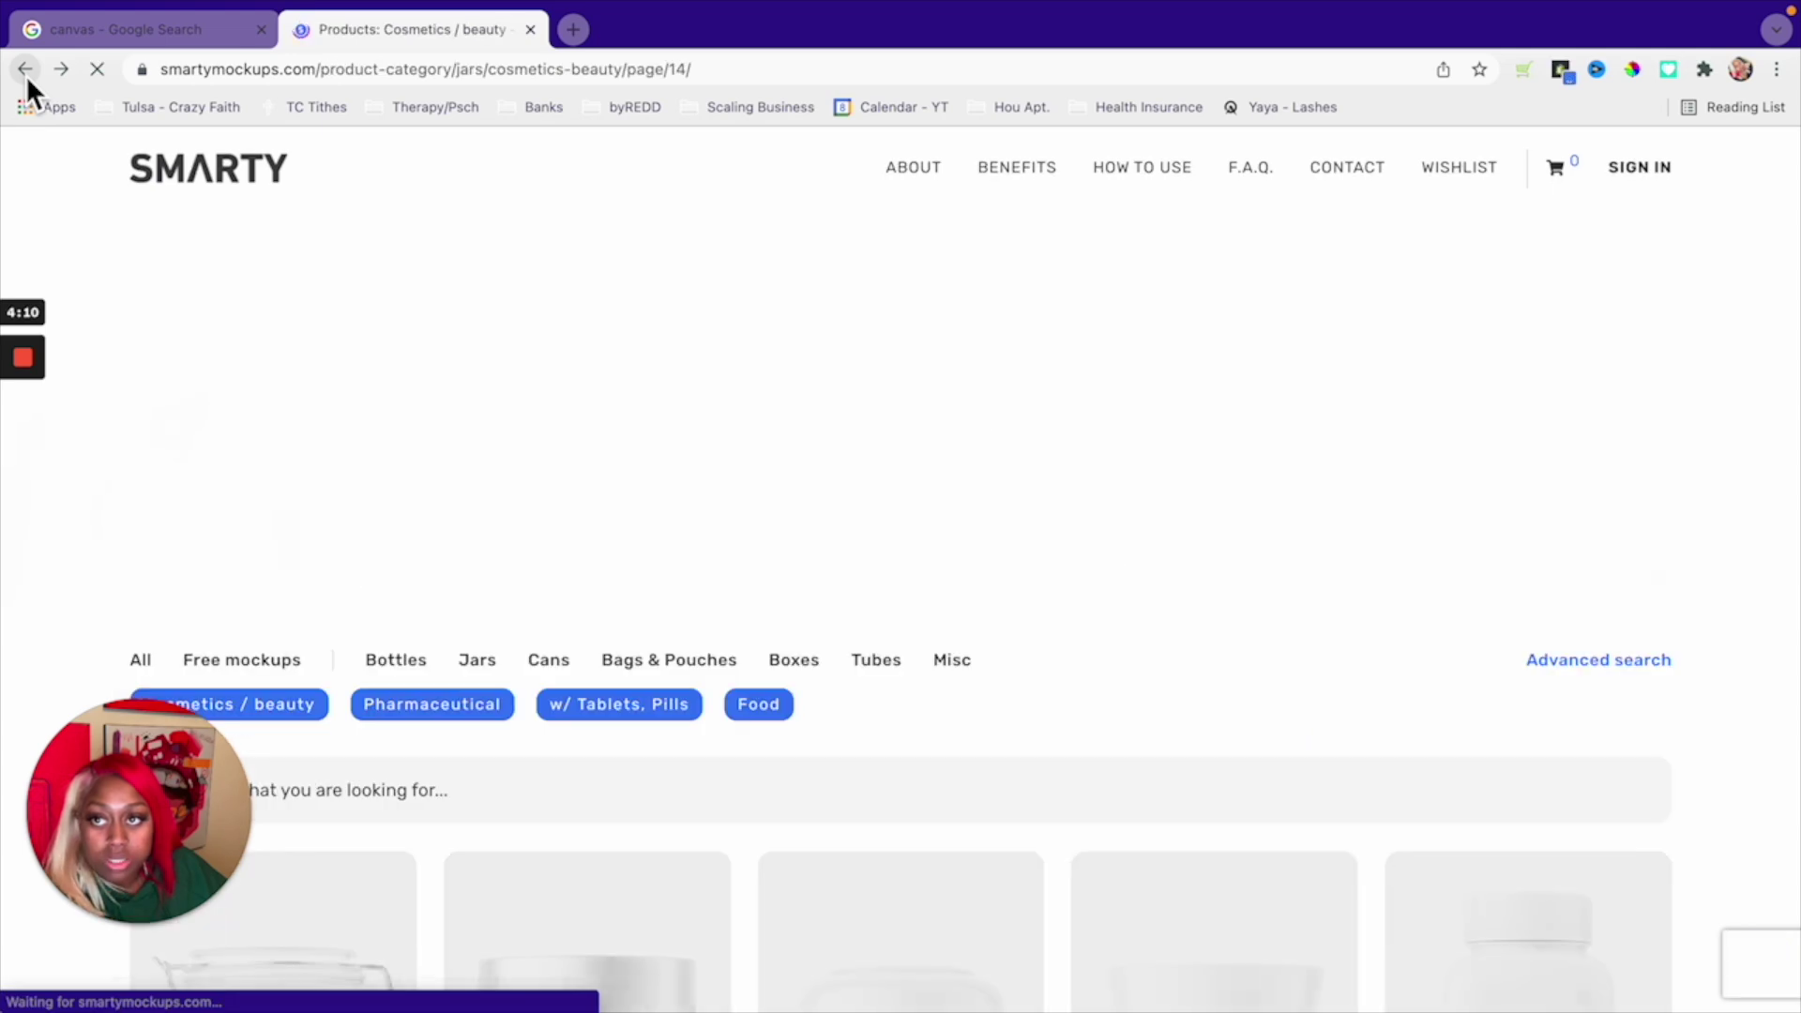
scroll(746, 450, down, 10)
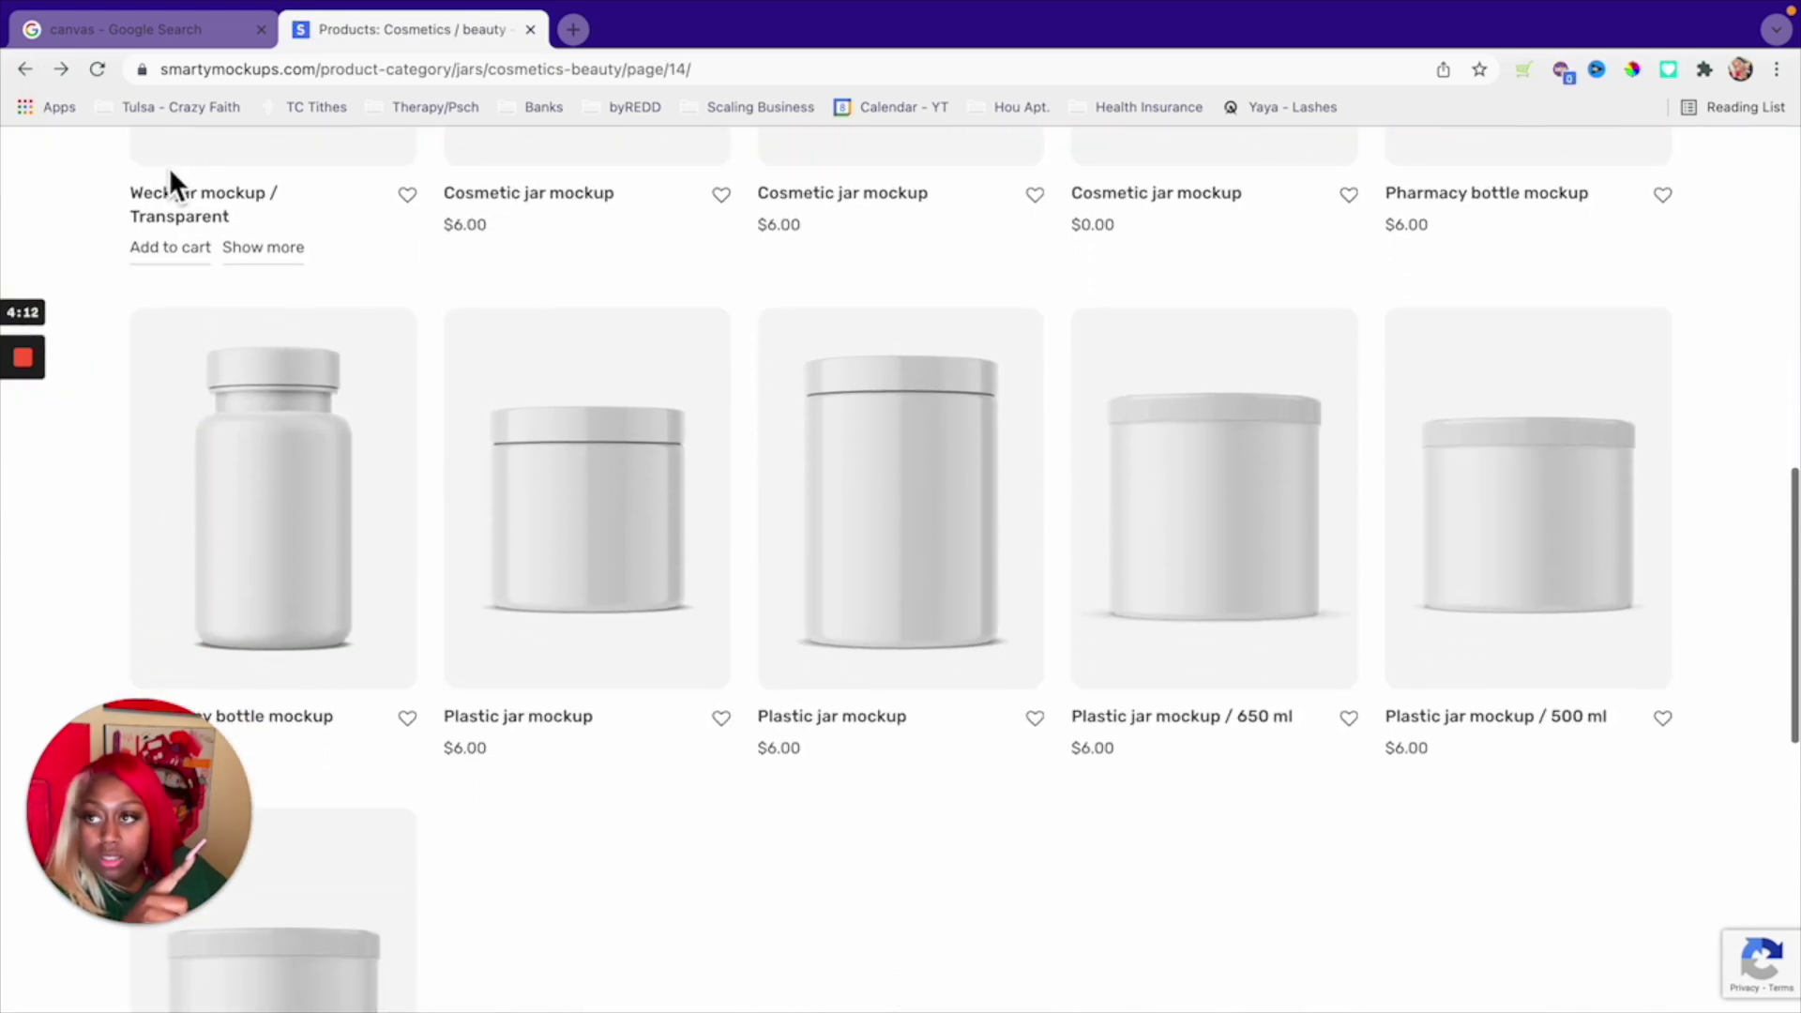
click(26, 68)
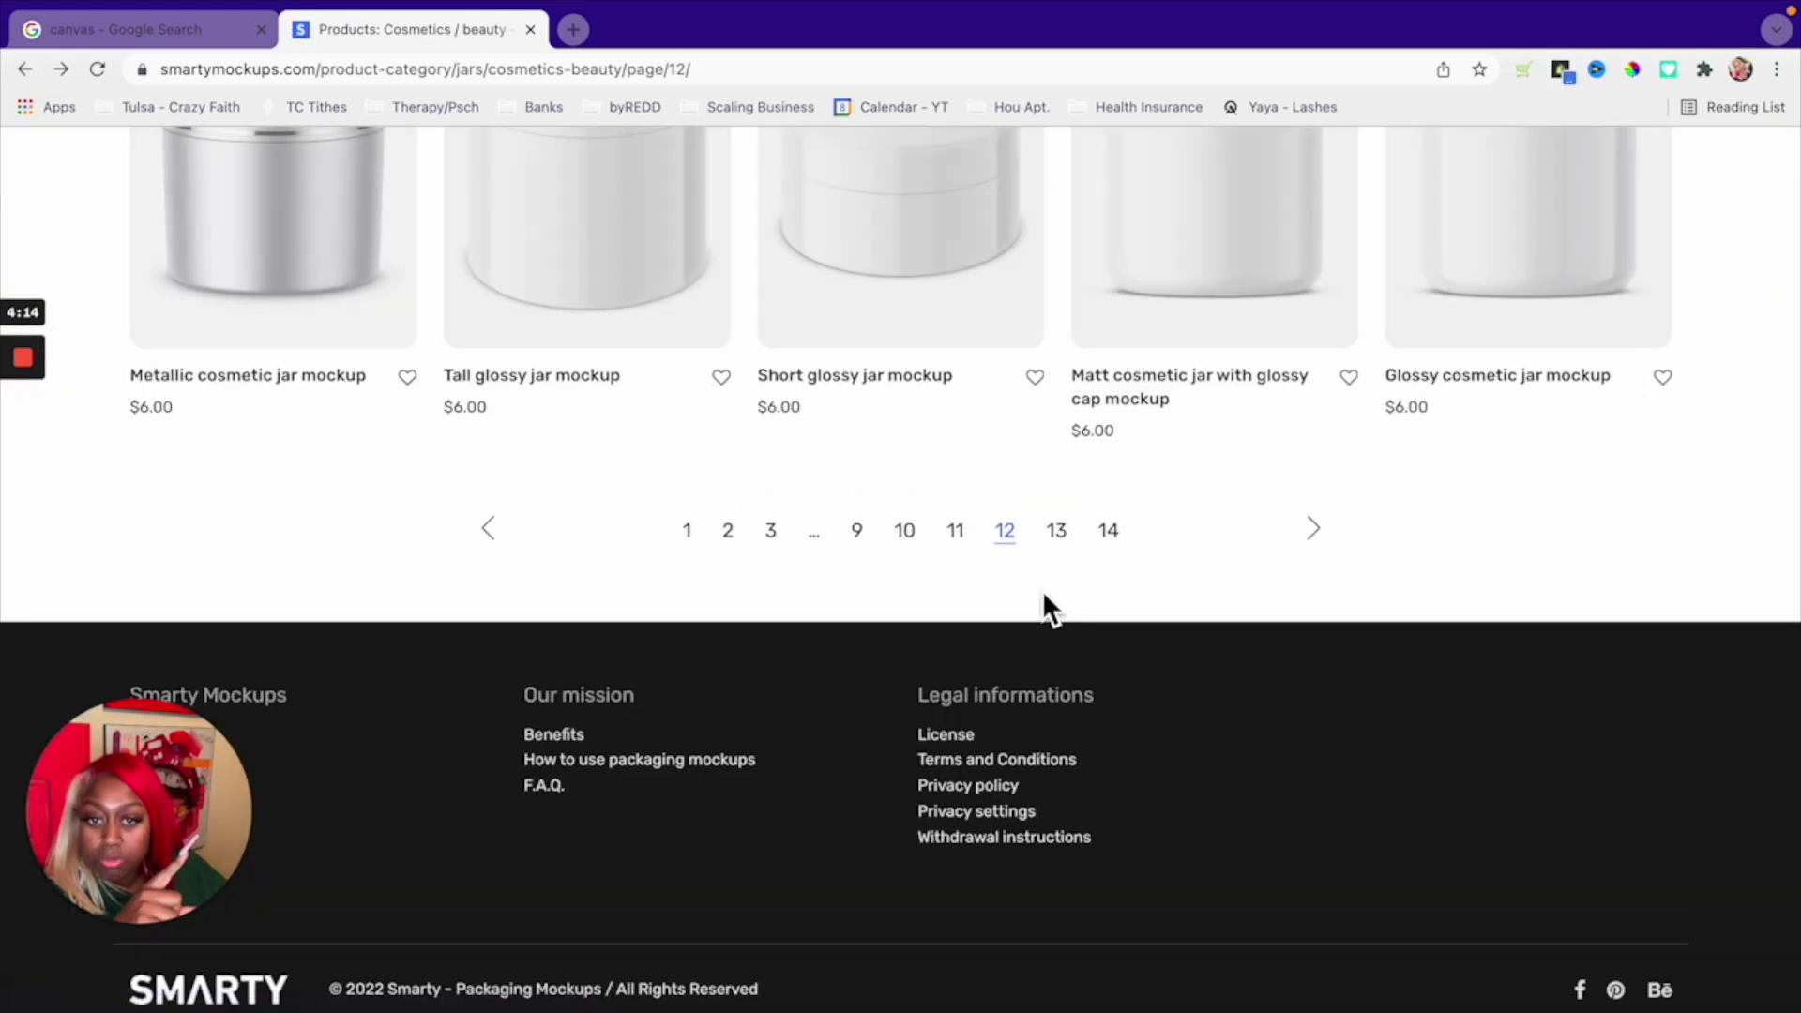
scroll(1045, 603, up, 15)
scroll(1058, 614, up, 10)
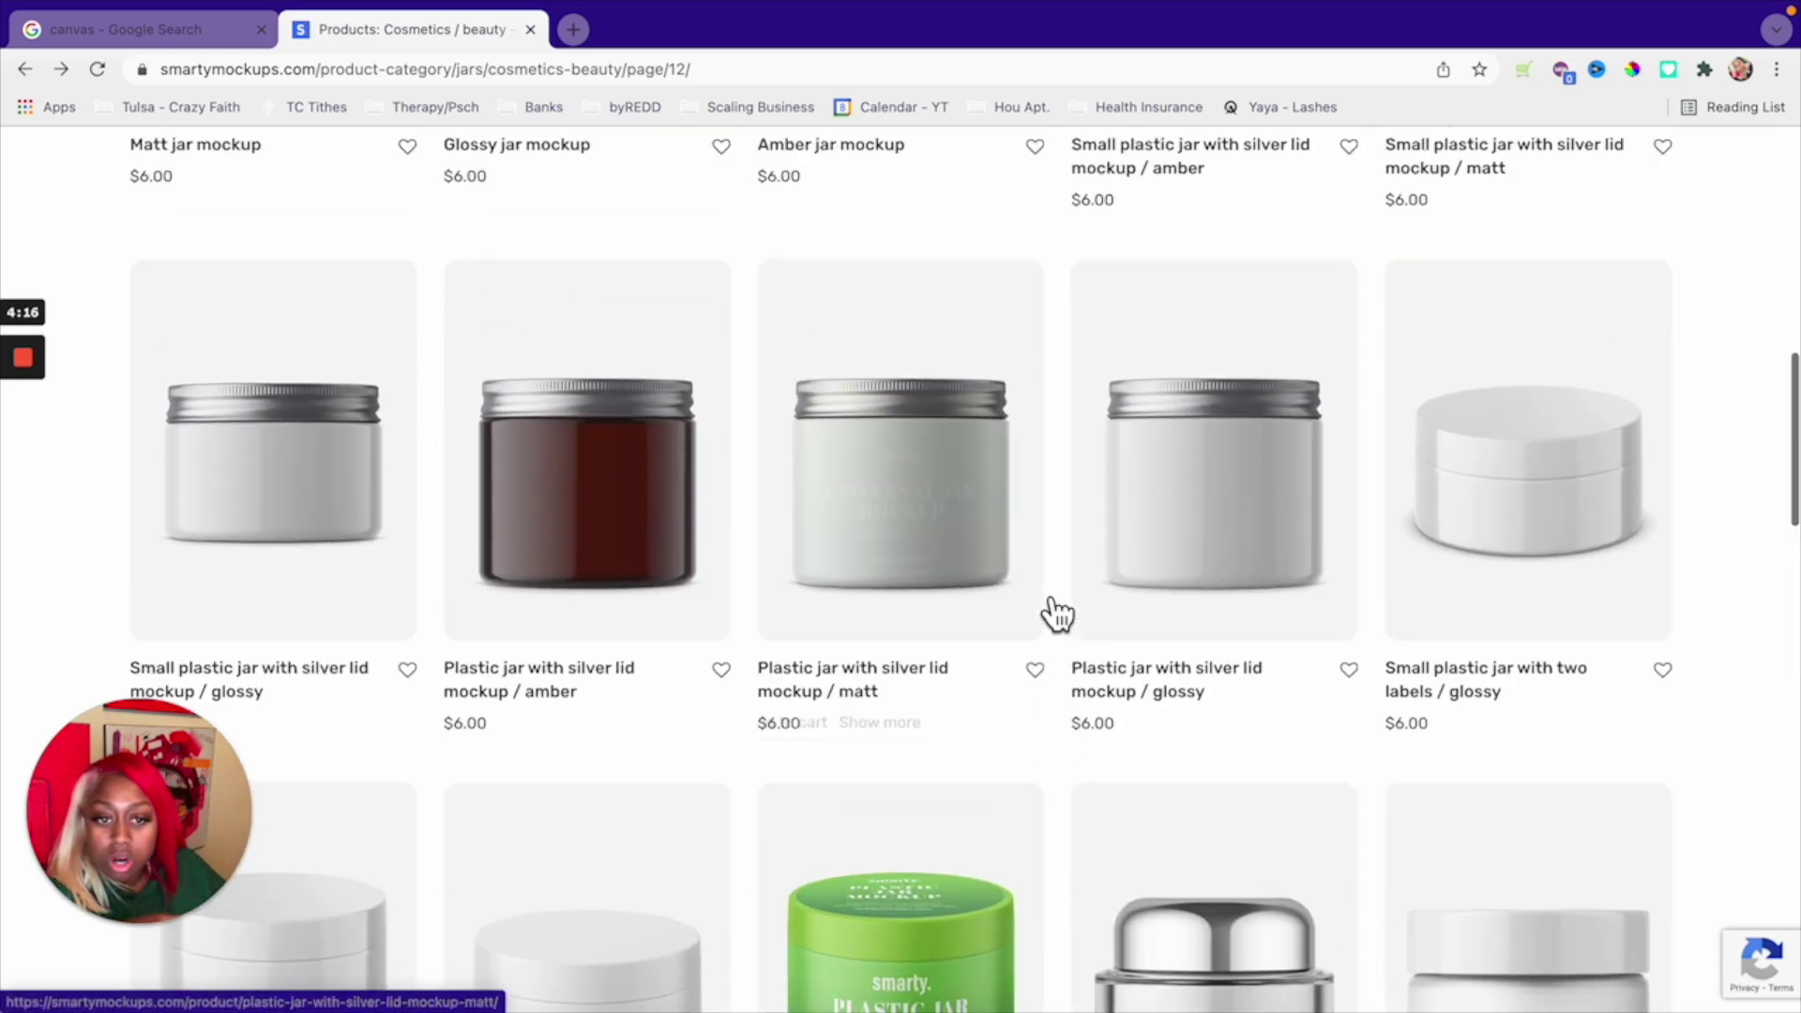
scroll(1058, 614, down, 4)
scroll(1050, 610, down, 10)
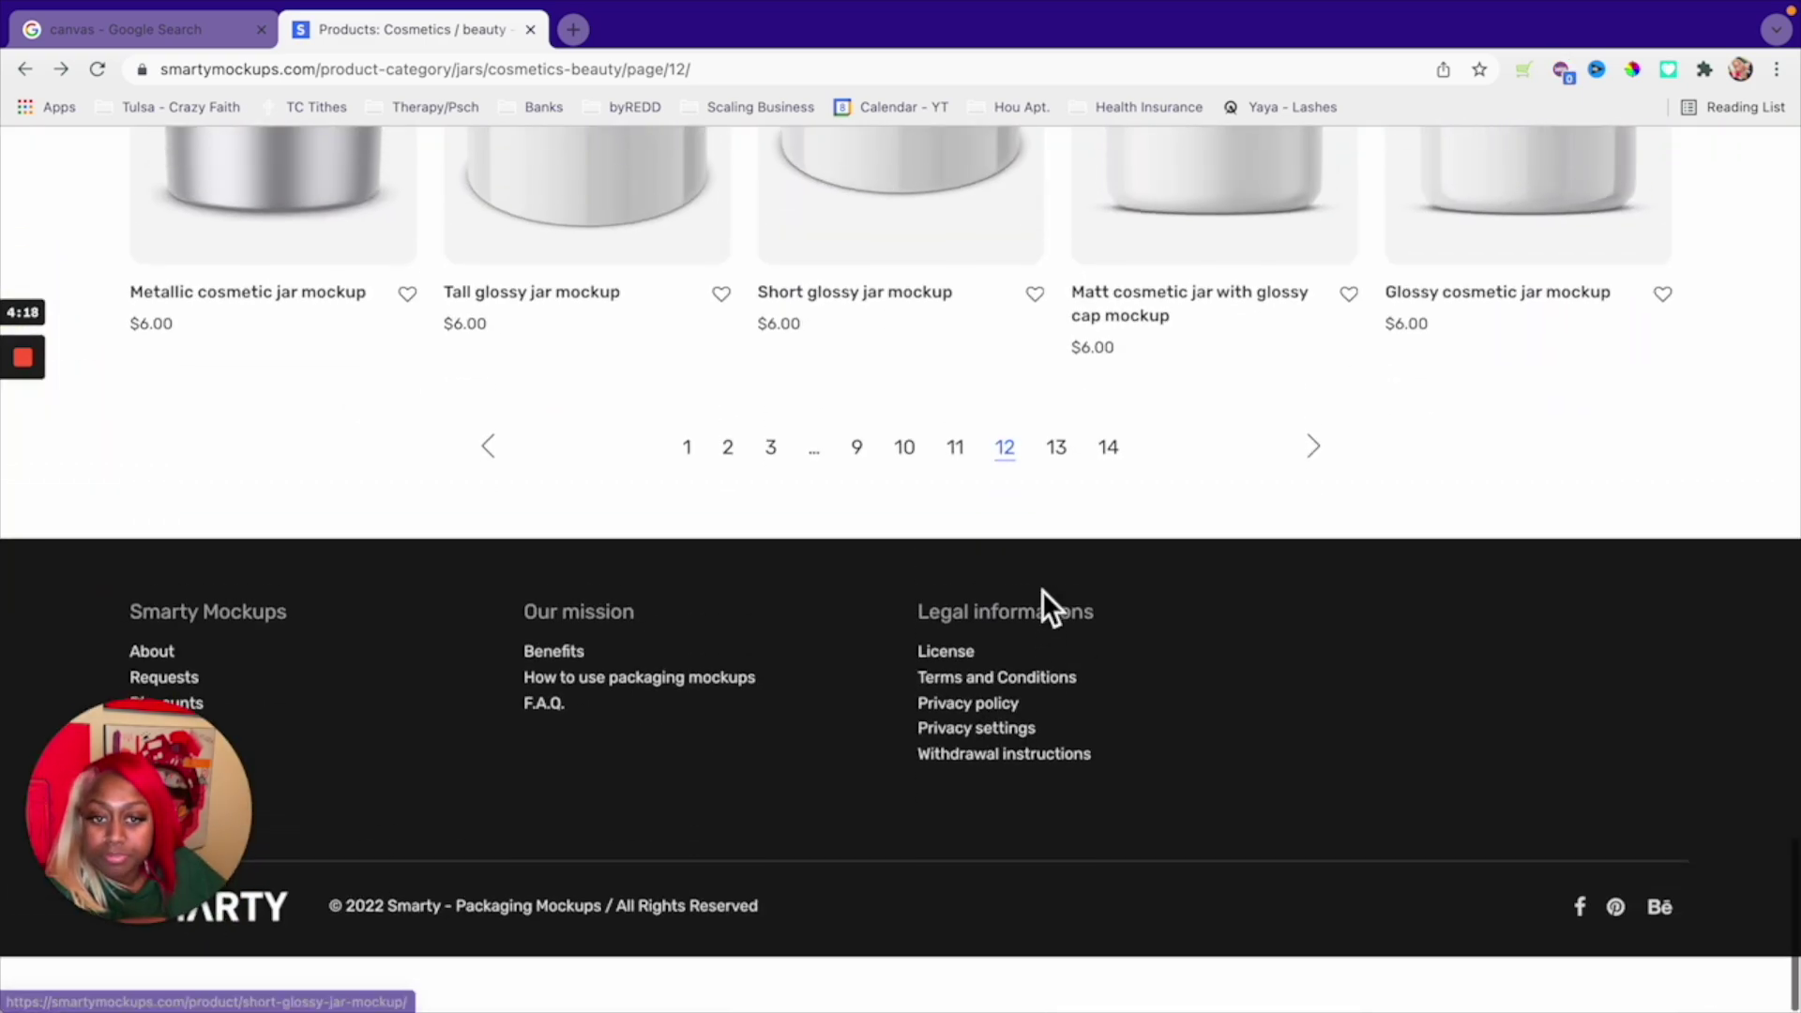
- Open page 10 of the Cosmetics / beauty jars and browse its mockups down to the last row
click(907, 511)
scroll(909, 512, down, 20)
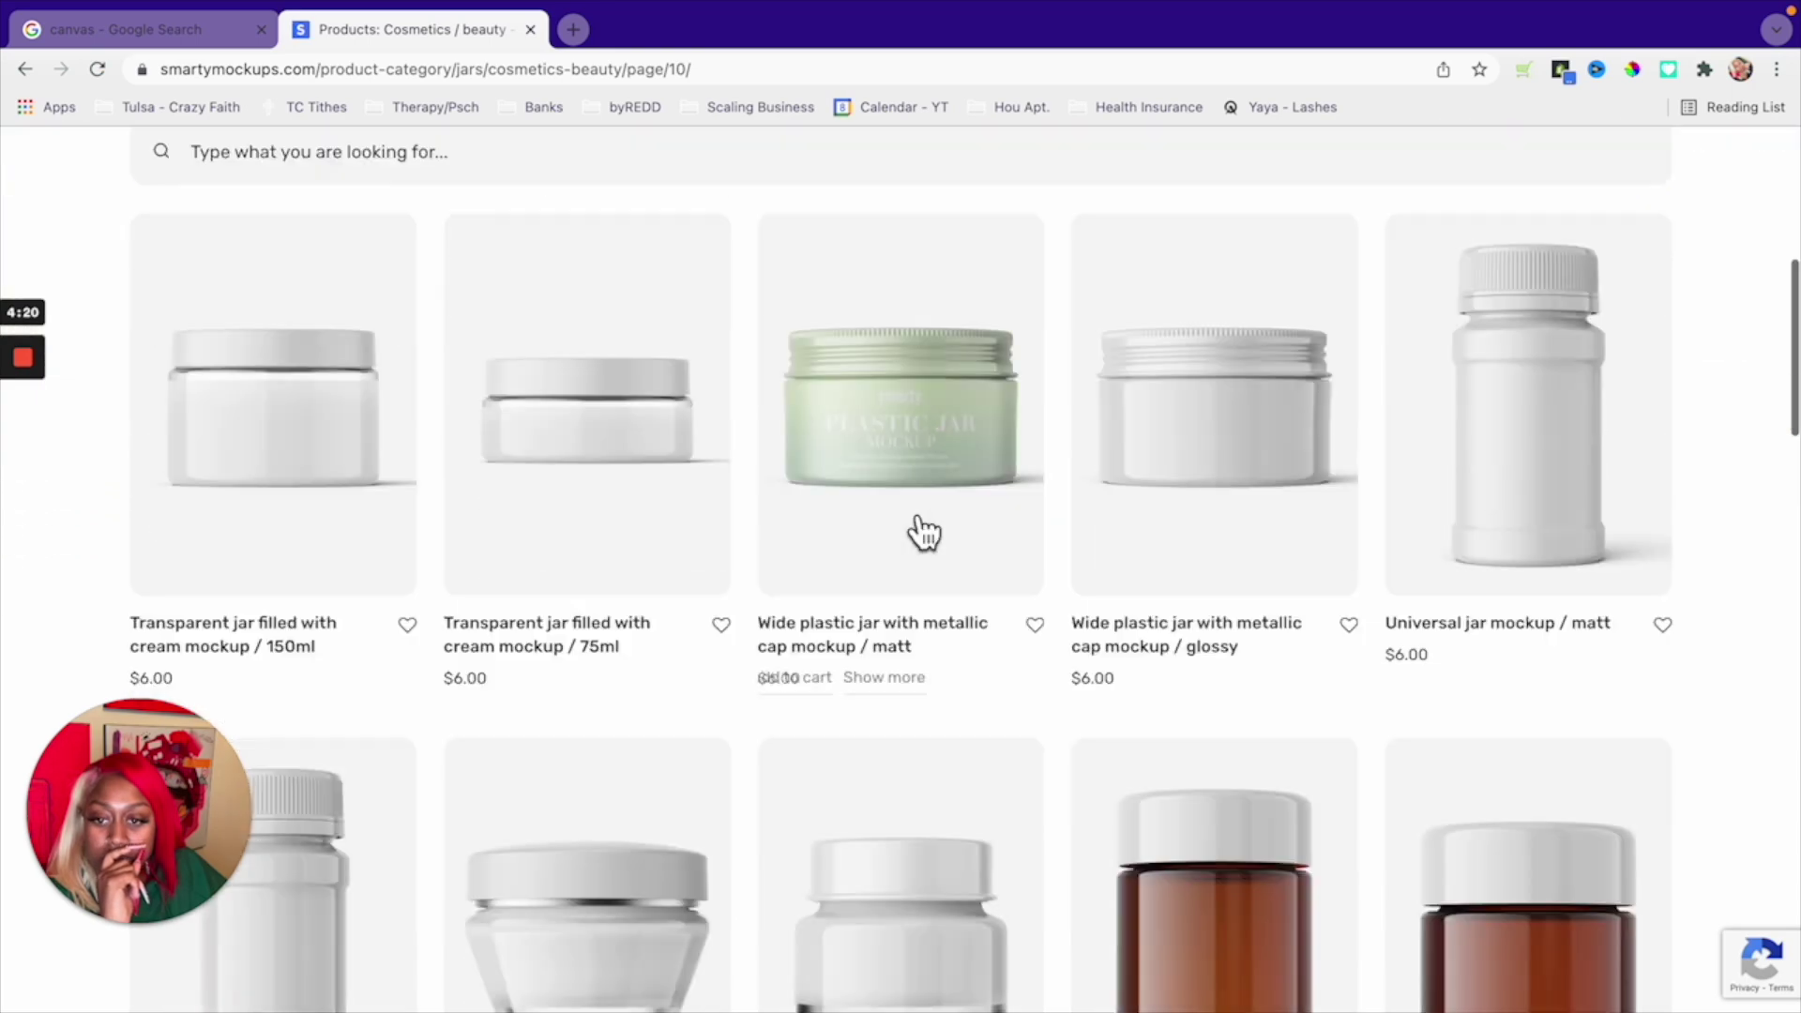
scroll(924, 533, down, 10)
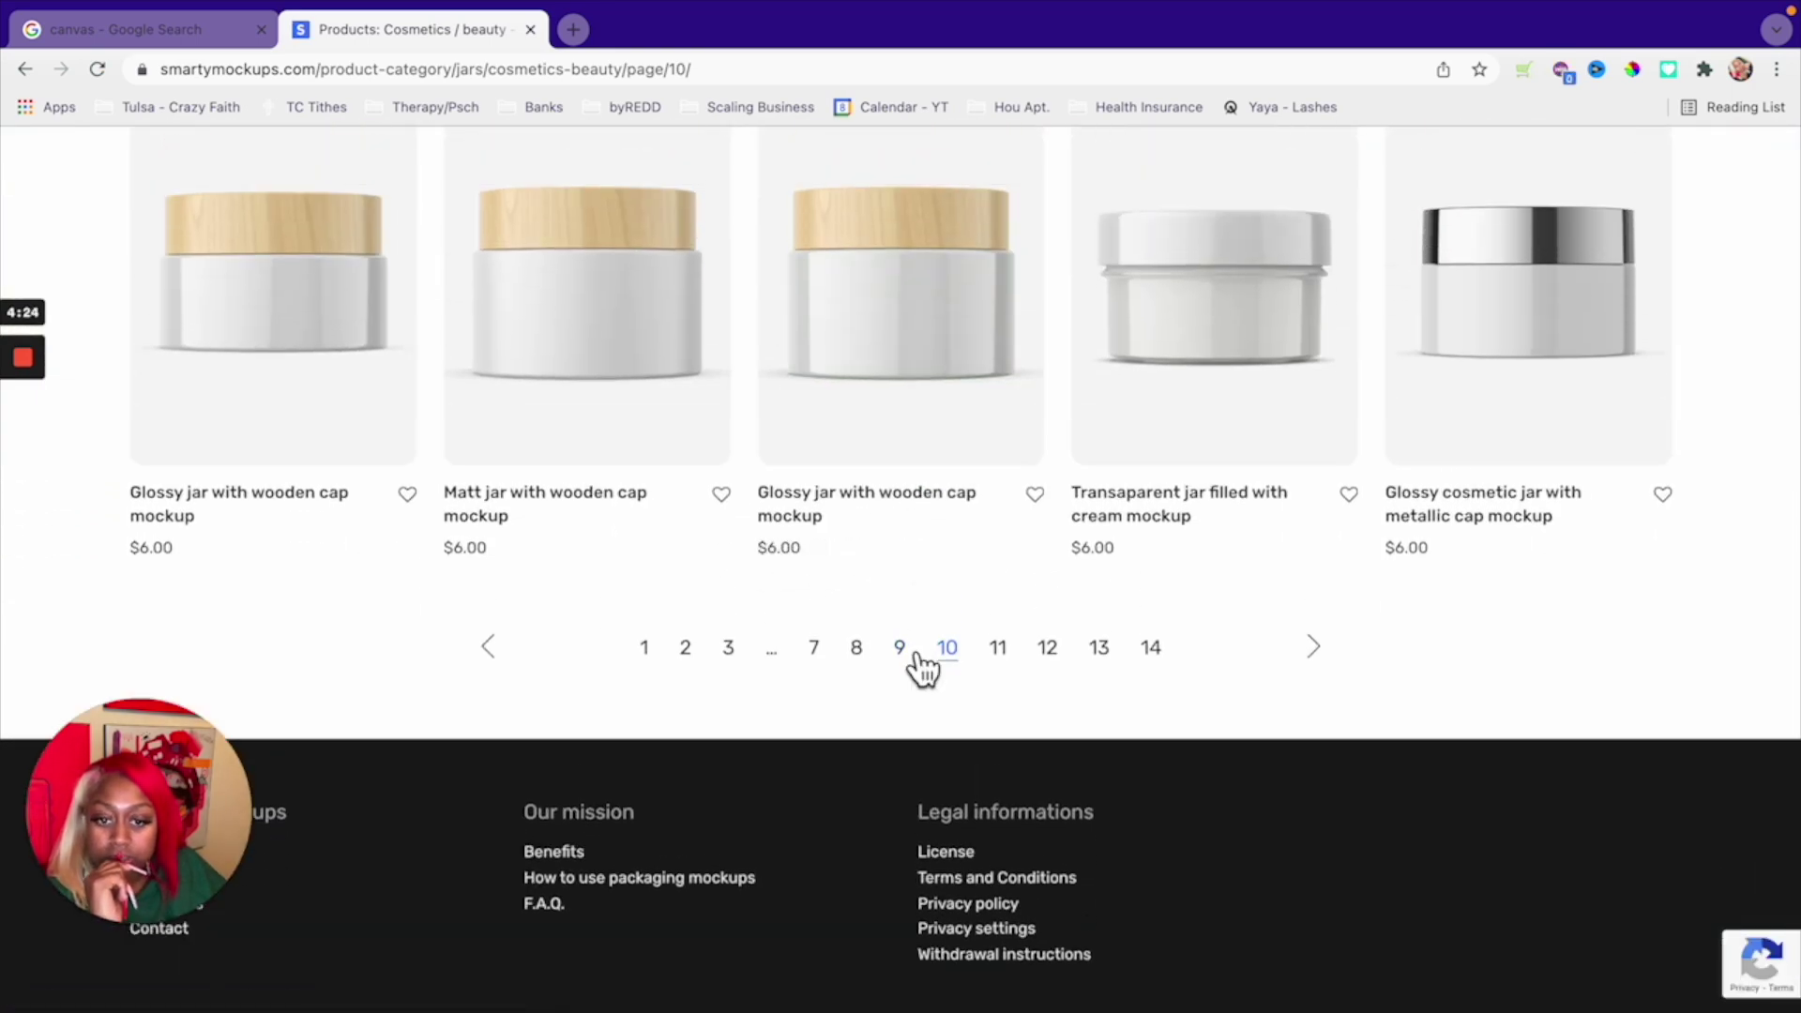
- Open page 9 of the Cosmetics / beauty jars and browse the mockups listed there
click(902, 649)
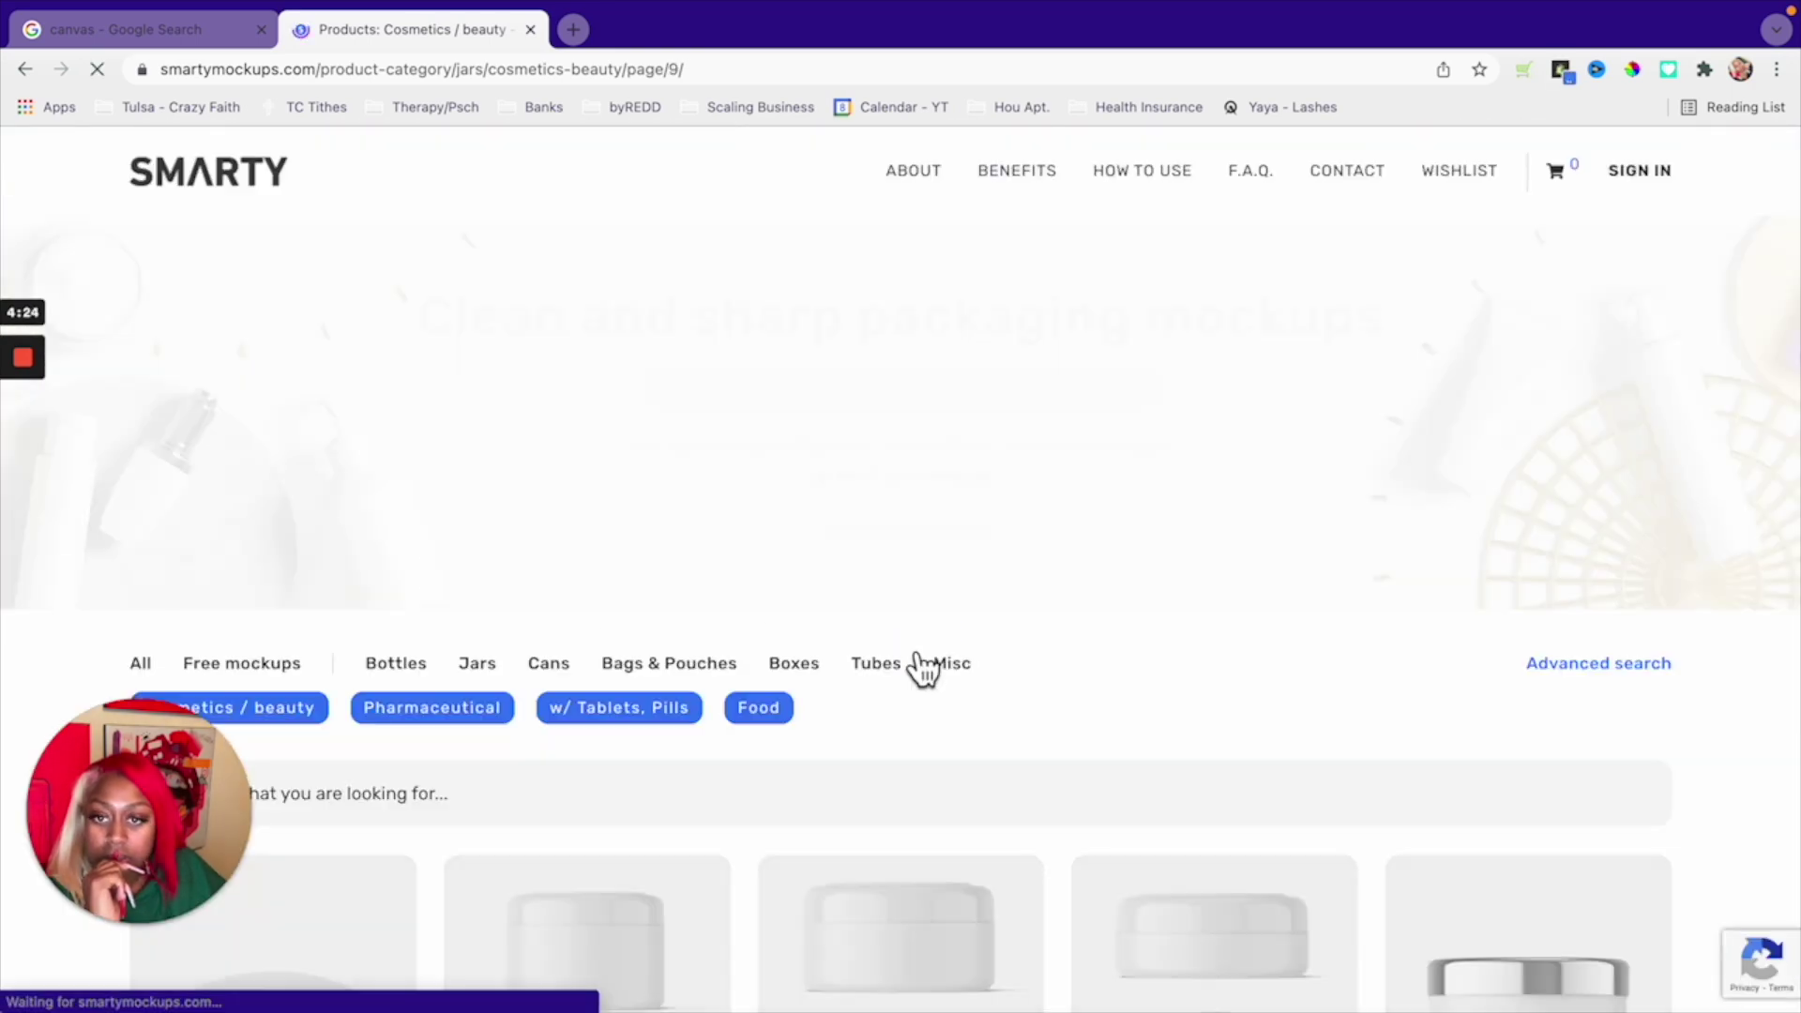
scroll(919, 666, down, 8)
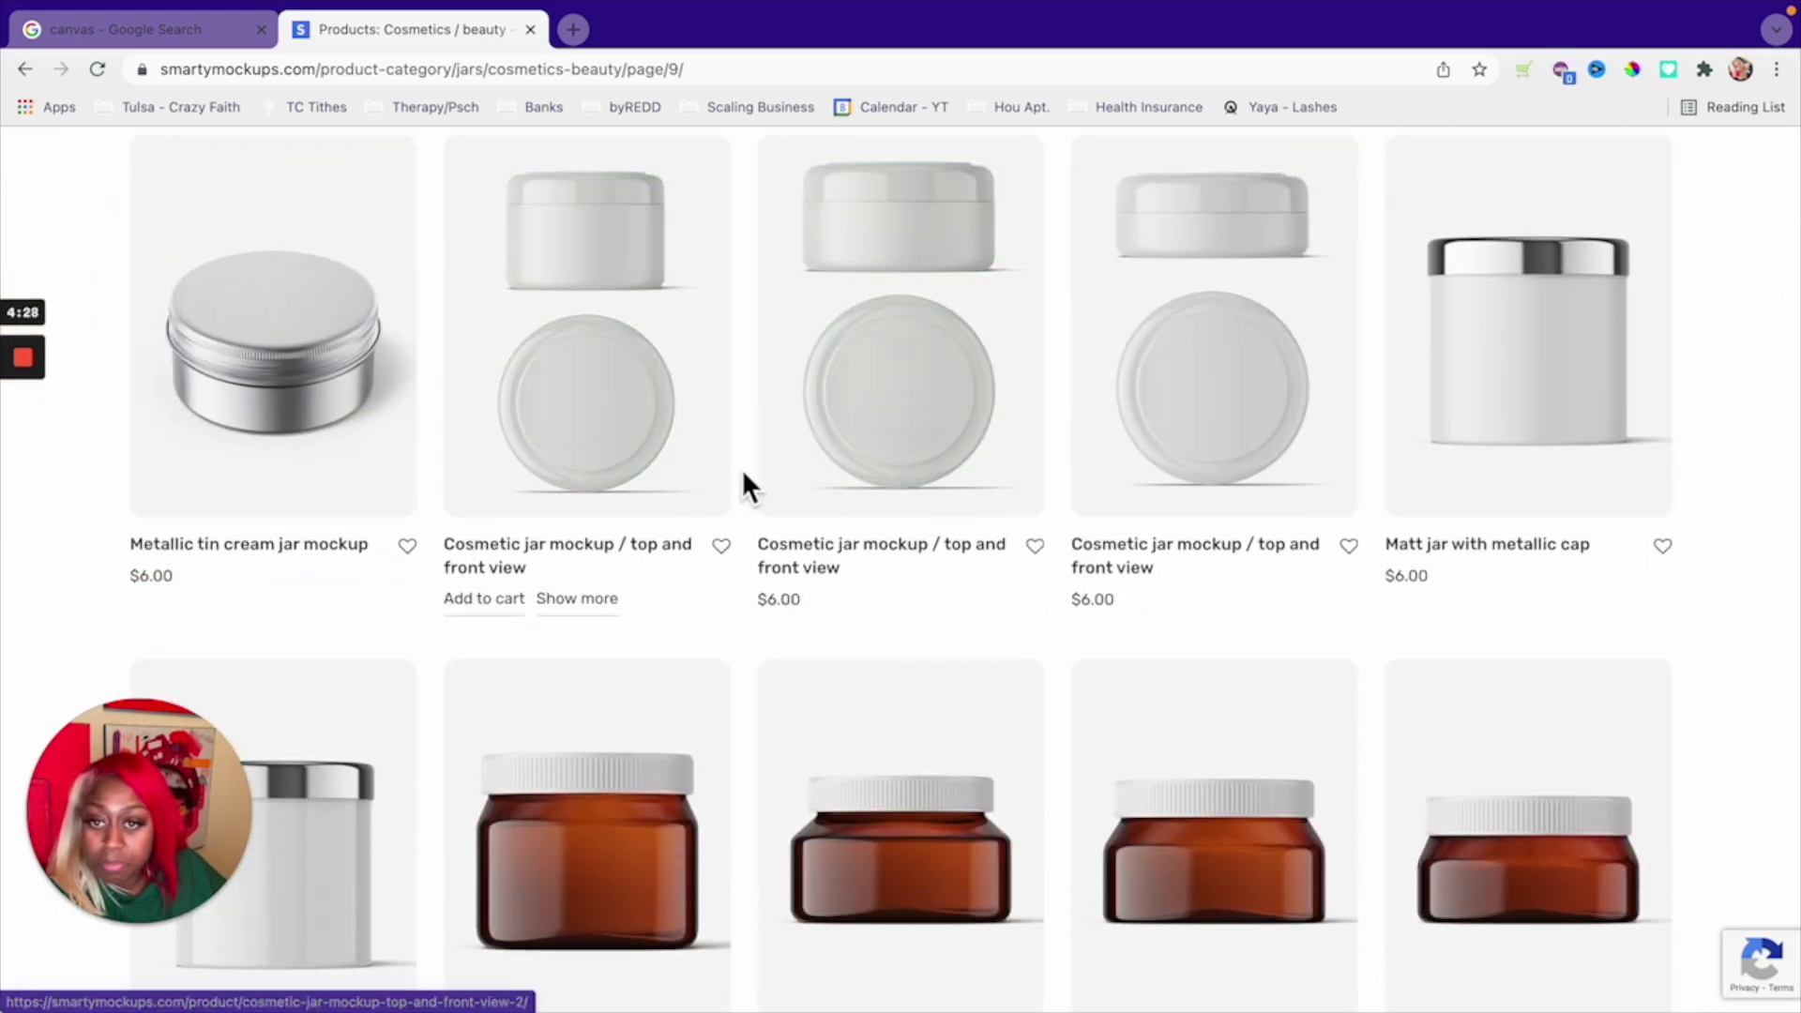
scroll(744, 482, down, 15)
scroll(744, 482, down, 4)
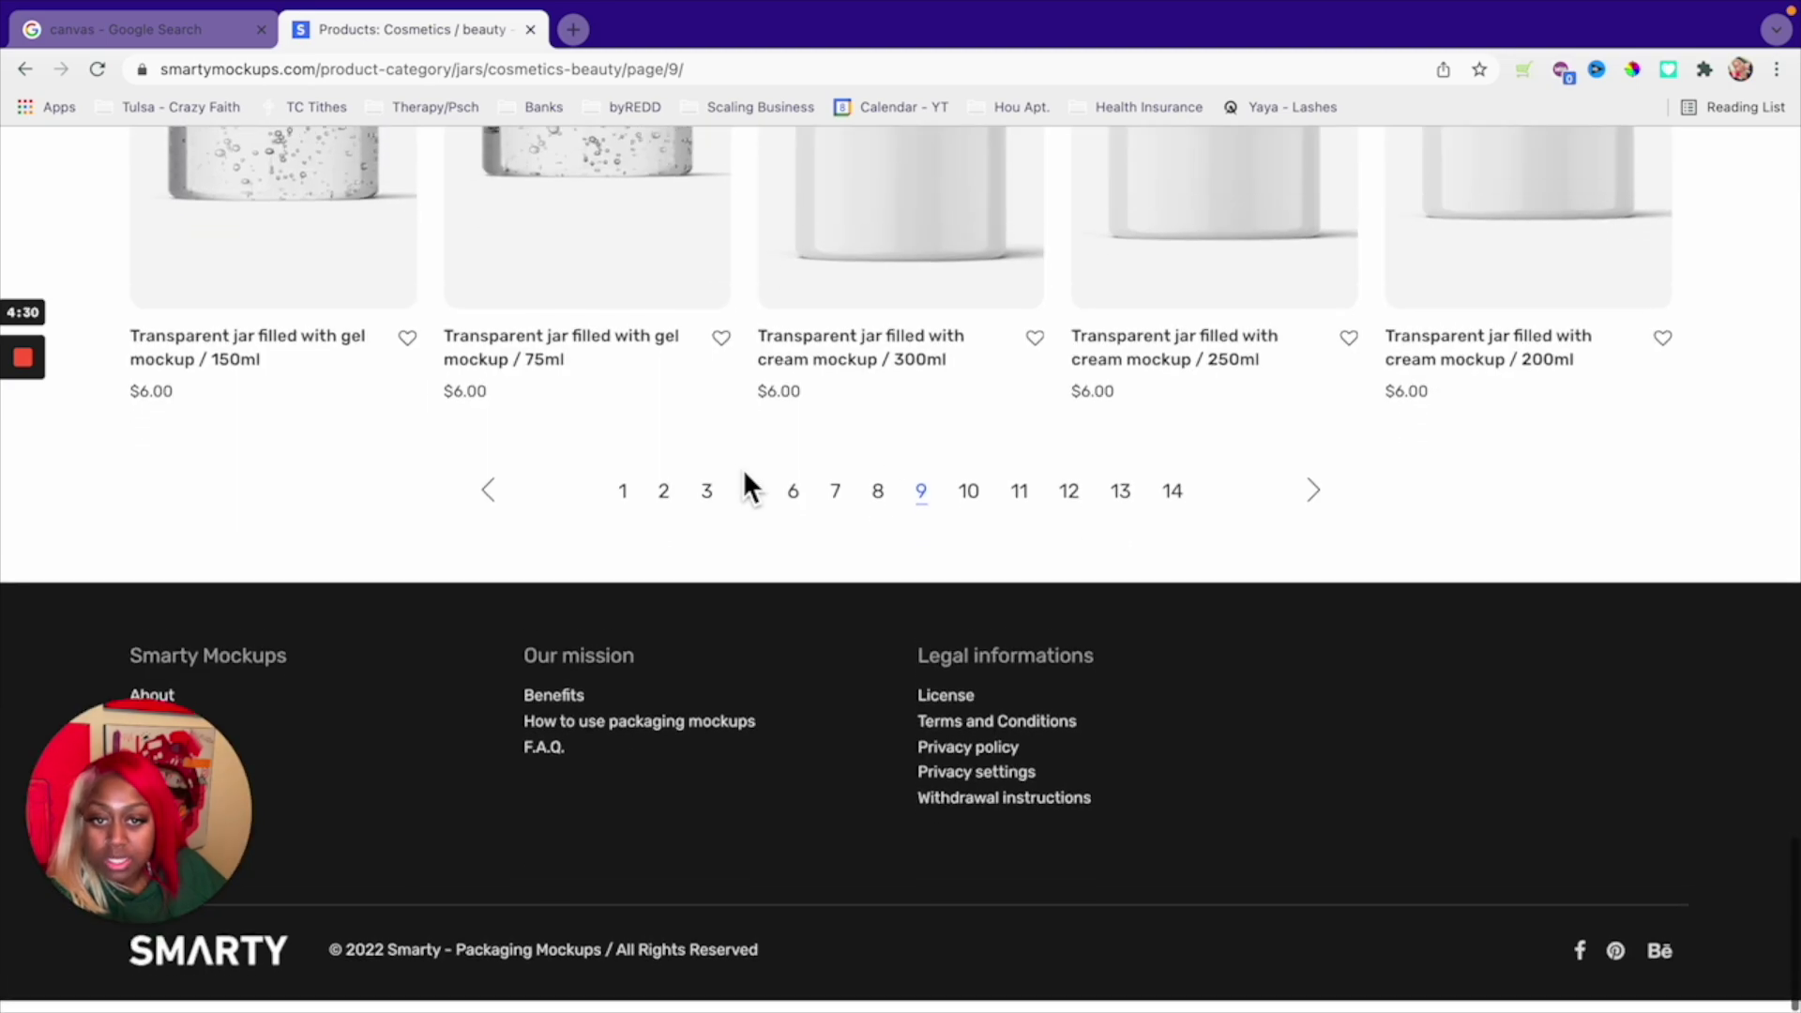
- Open page 8 of the Cosmetics / beauty jars and find the row with the metallic tin cream jars
click(882, 506)
scroll(898, 528, down, 20)
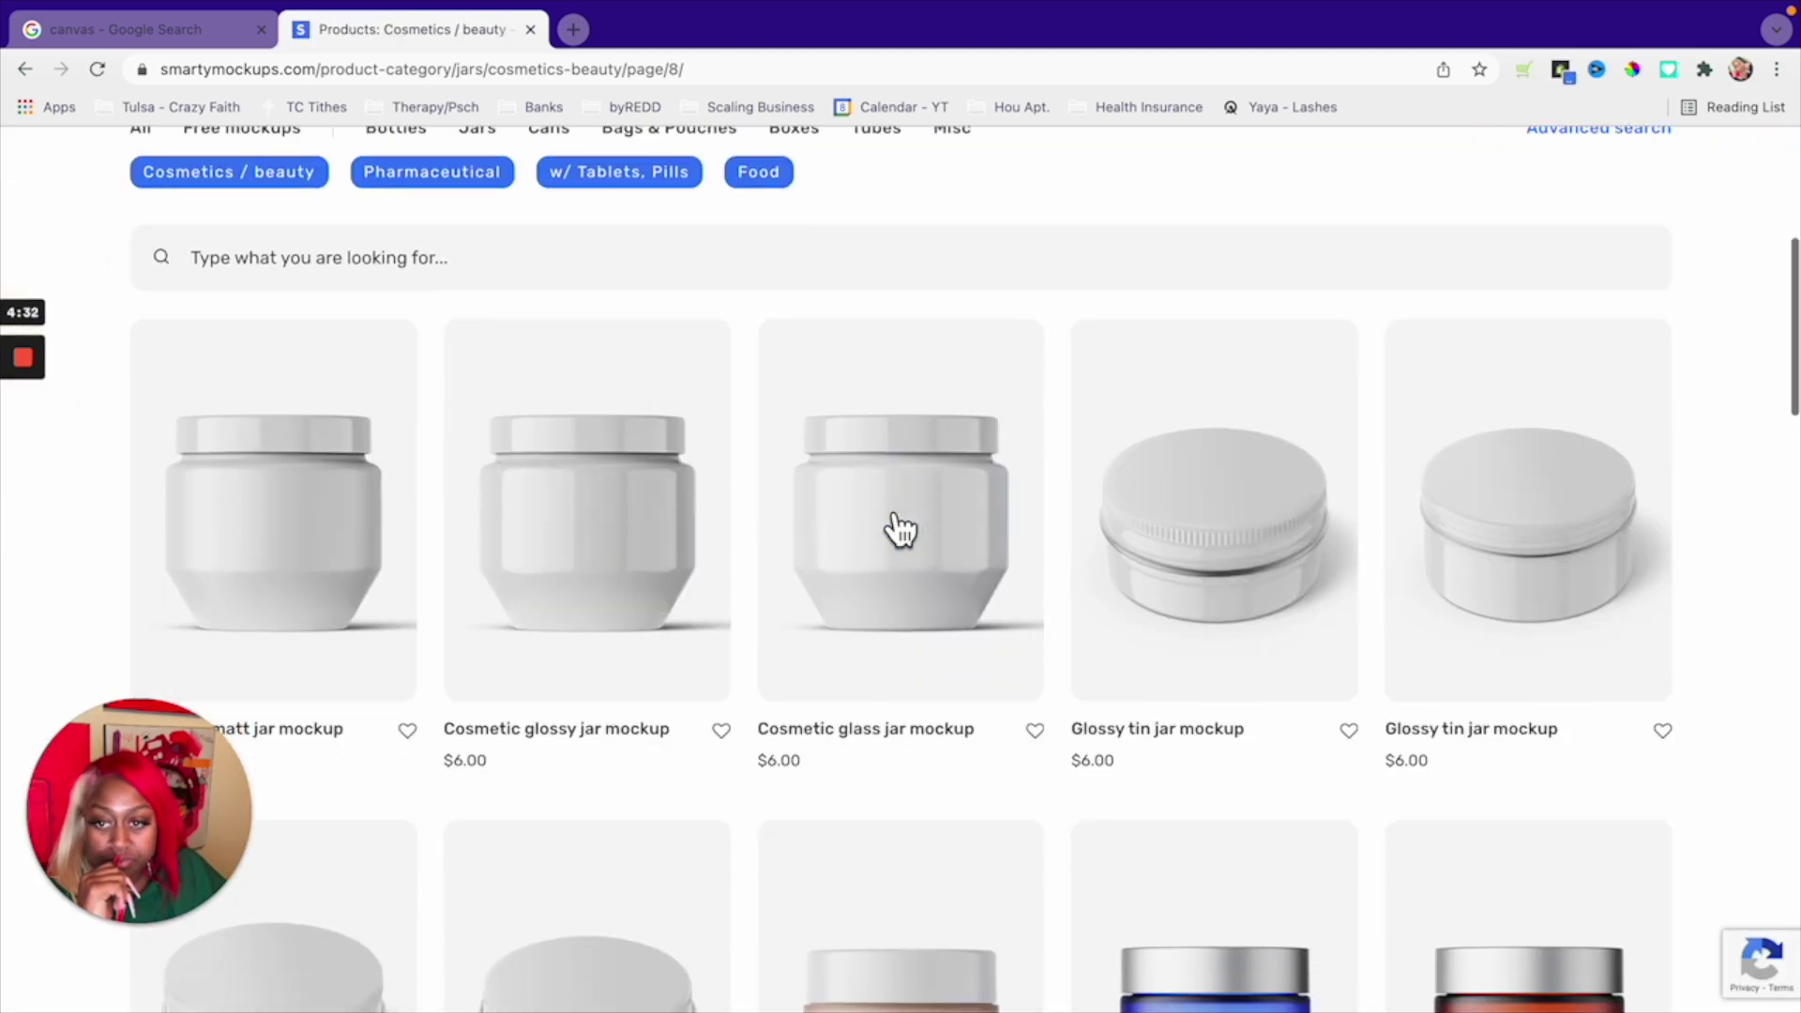
scroll(899, 528, up, 5)
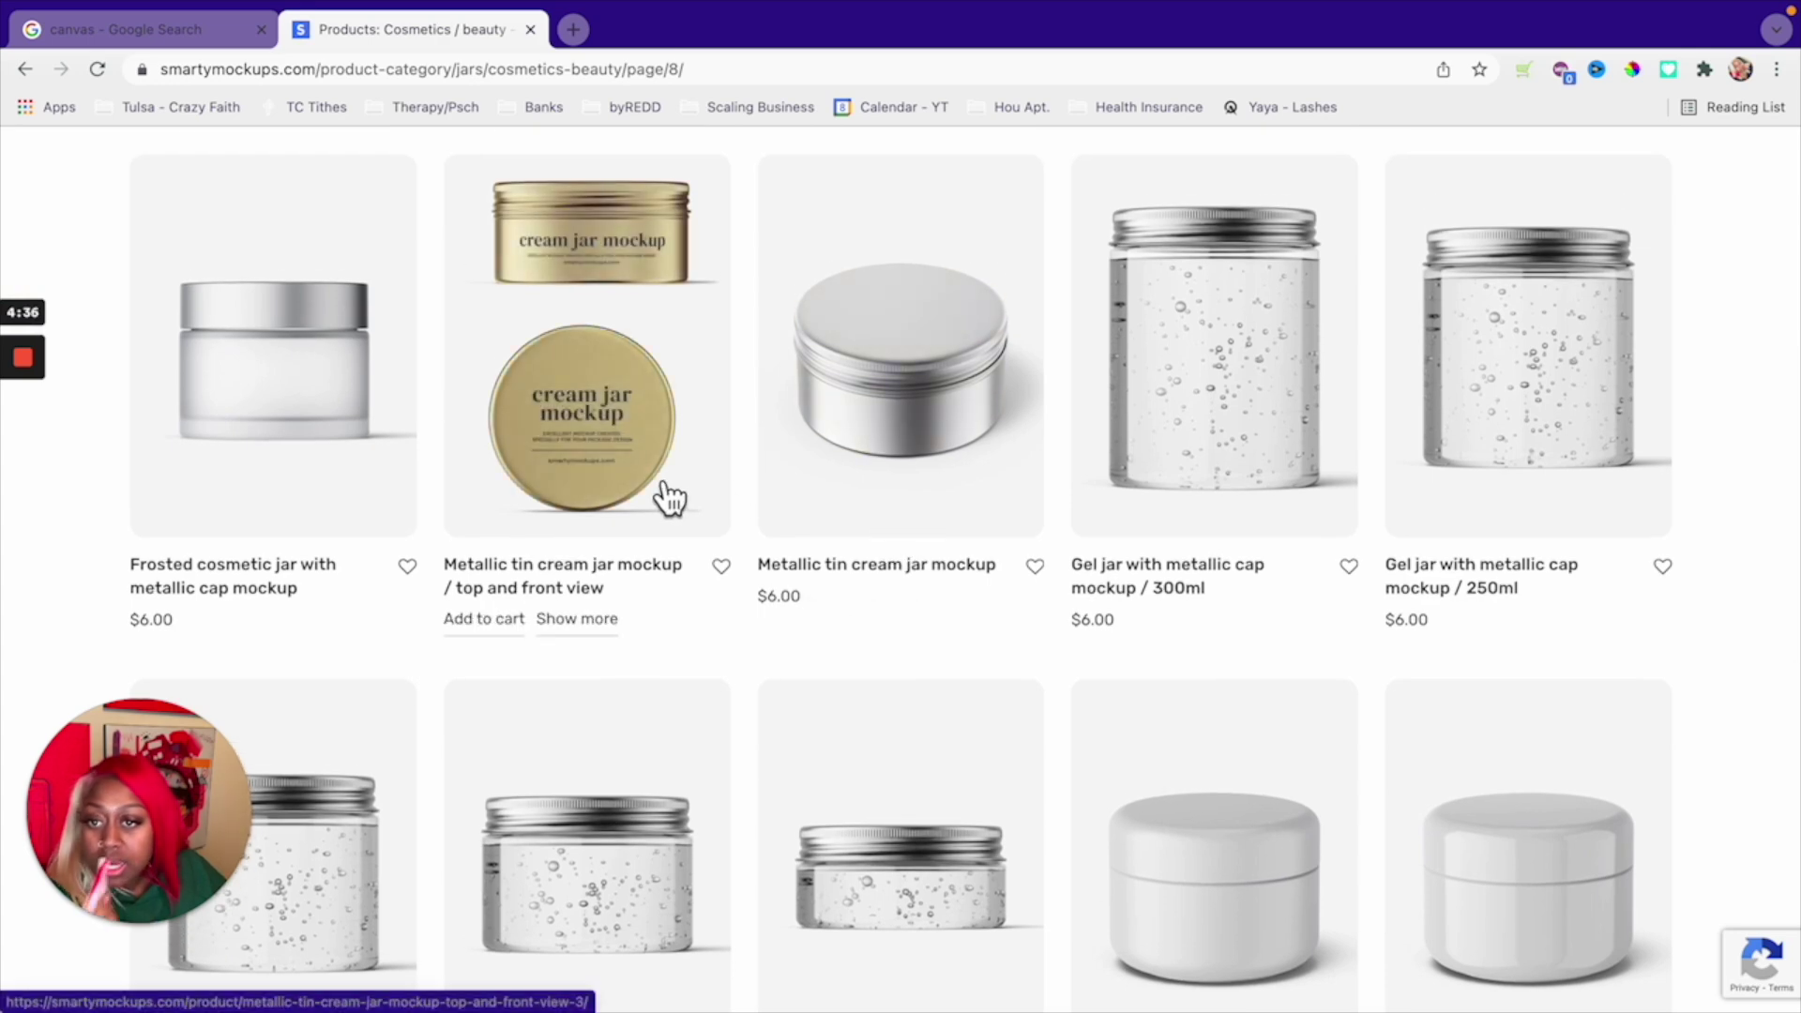
- Preview the Metallic tin cream jar mockup / top and front view beside the Frosted cosmetic jar, and examine its gold design and description
click(677, 489)
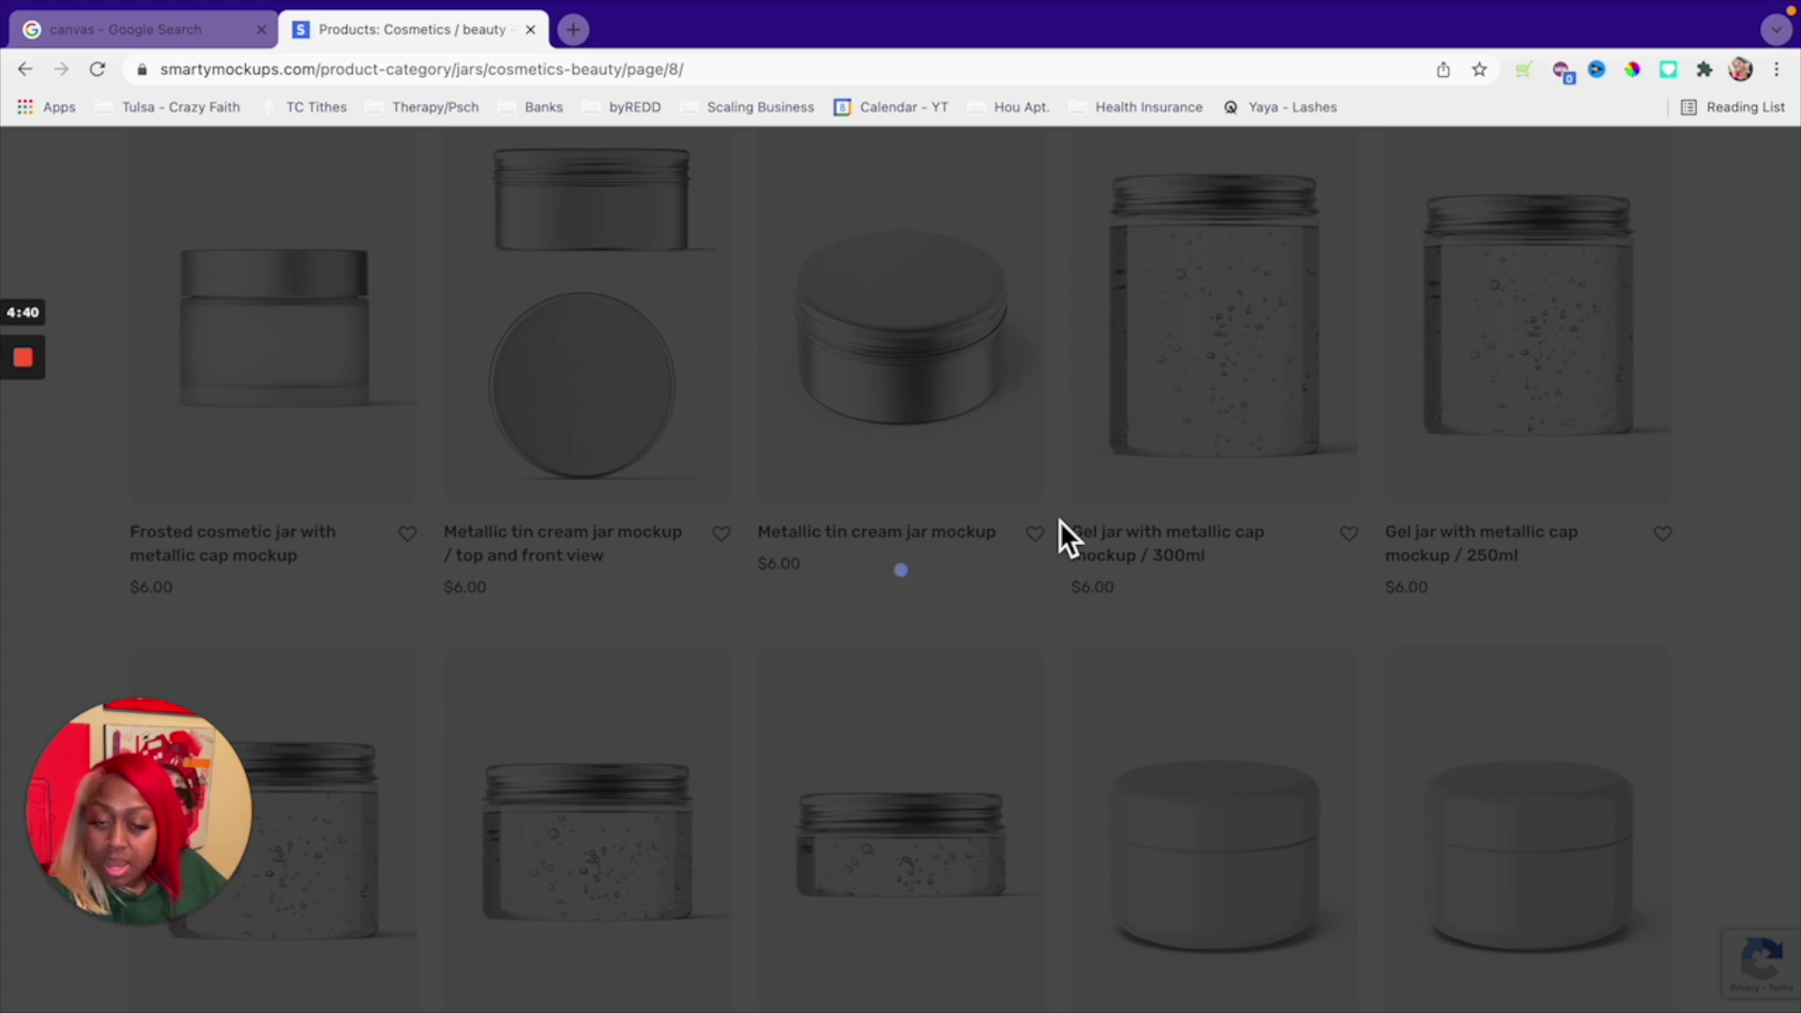
scroll(940, 529, down, 2)
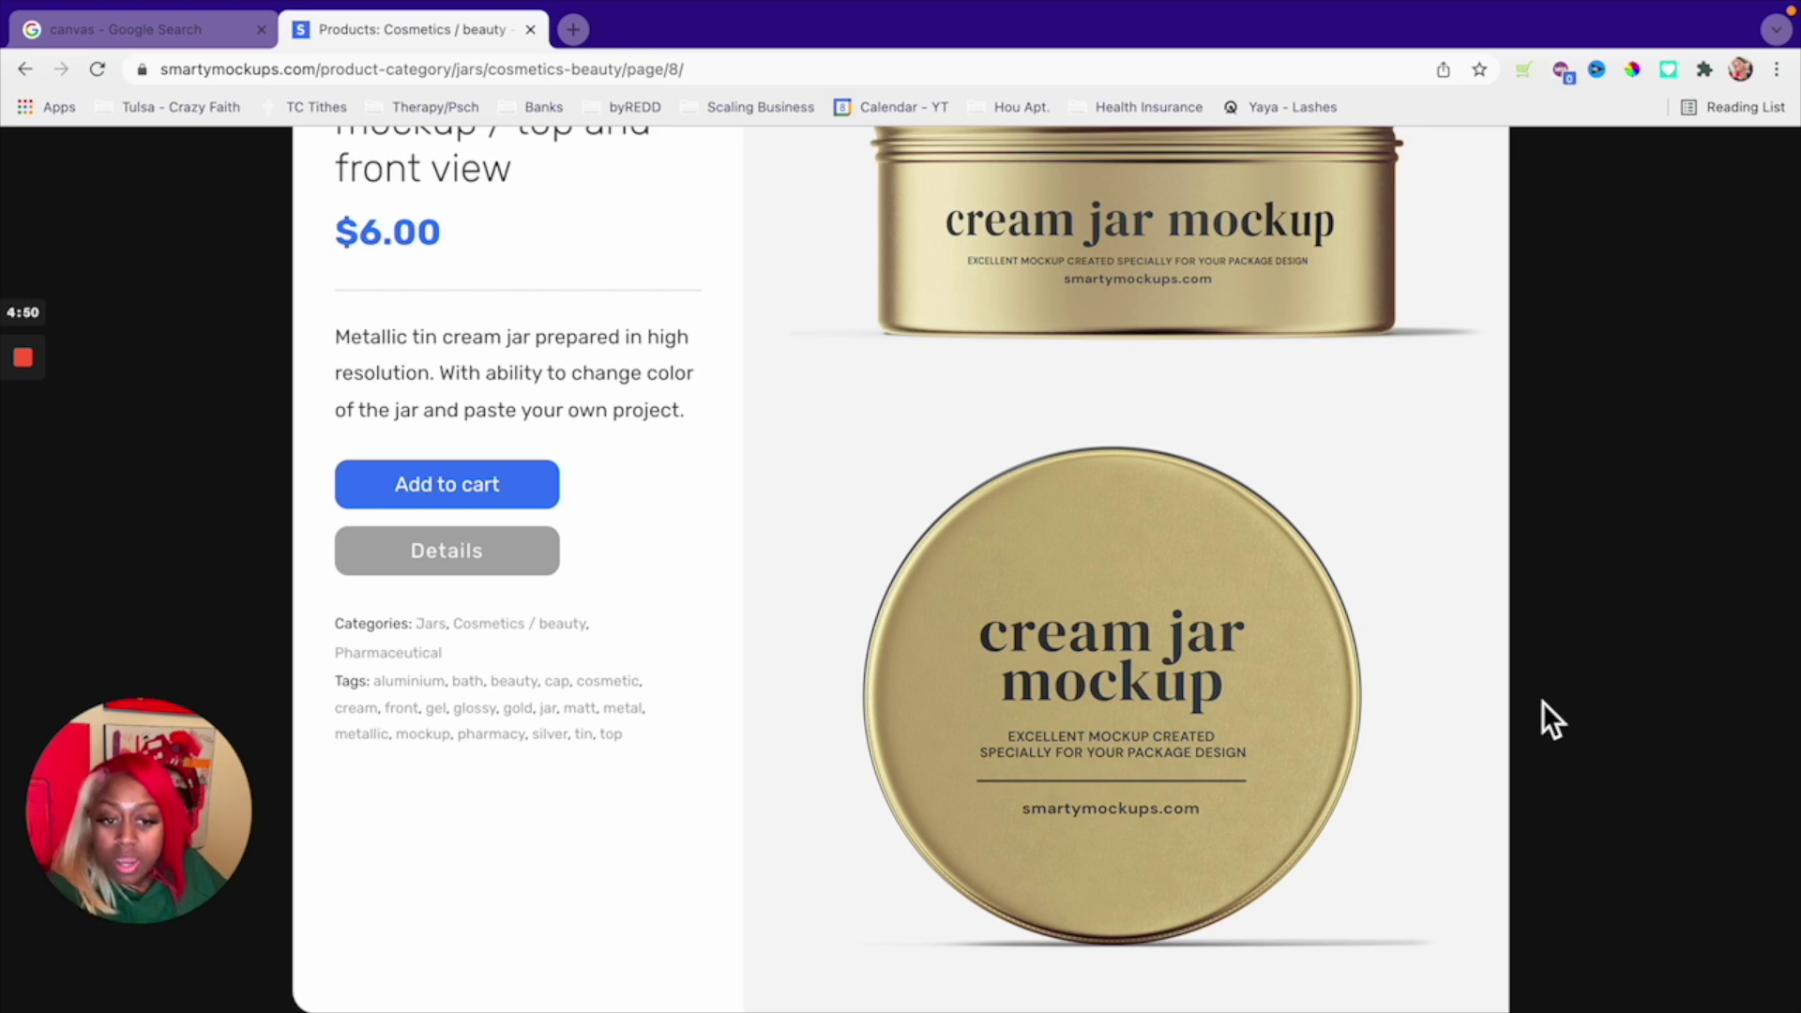
scroll(1304, 686, up, 3)
scroll(1304, 685, down, 2)
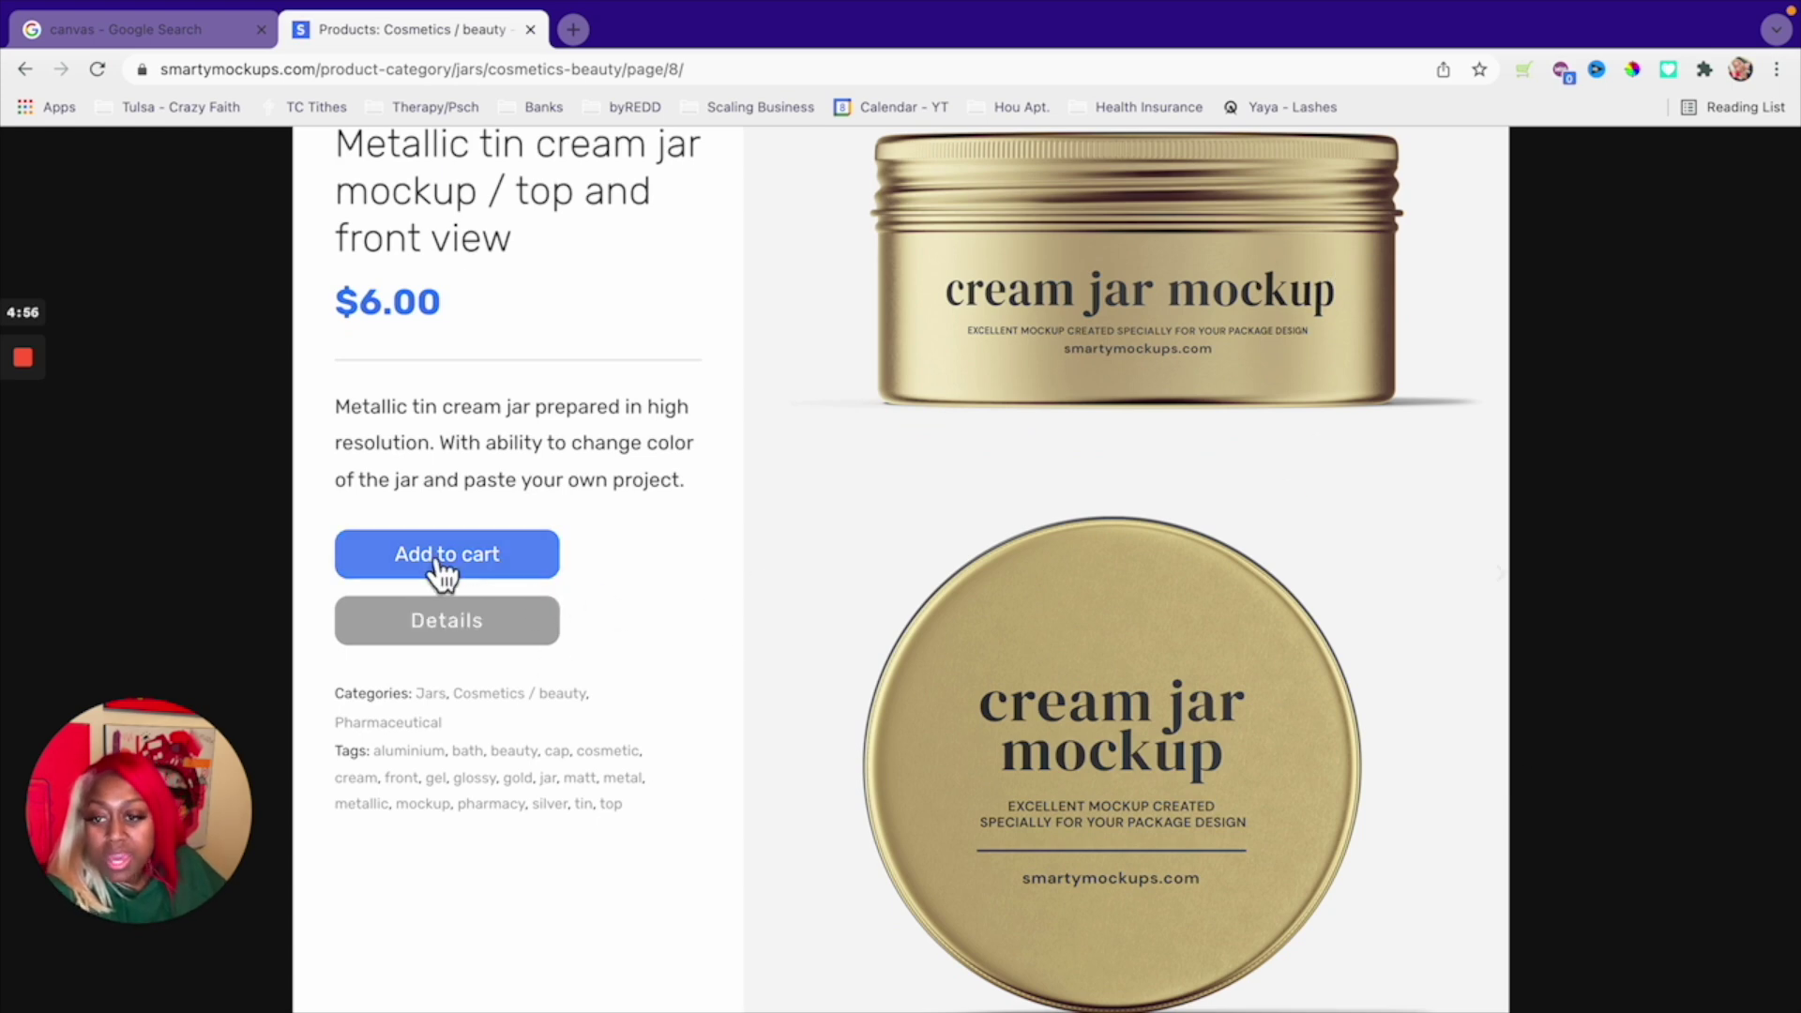
- Open the full details page of the Metallic tin cream jar mockup / top and front view and review its images and description
click(487, 621)
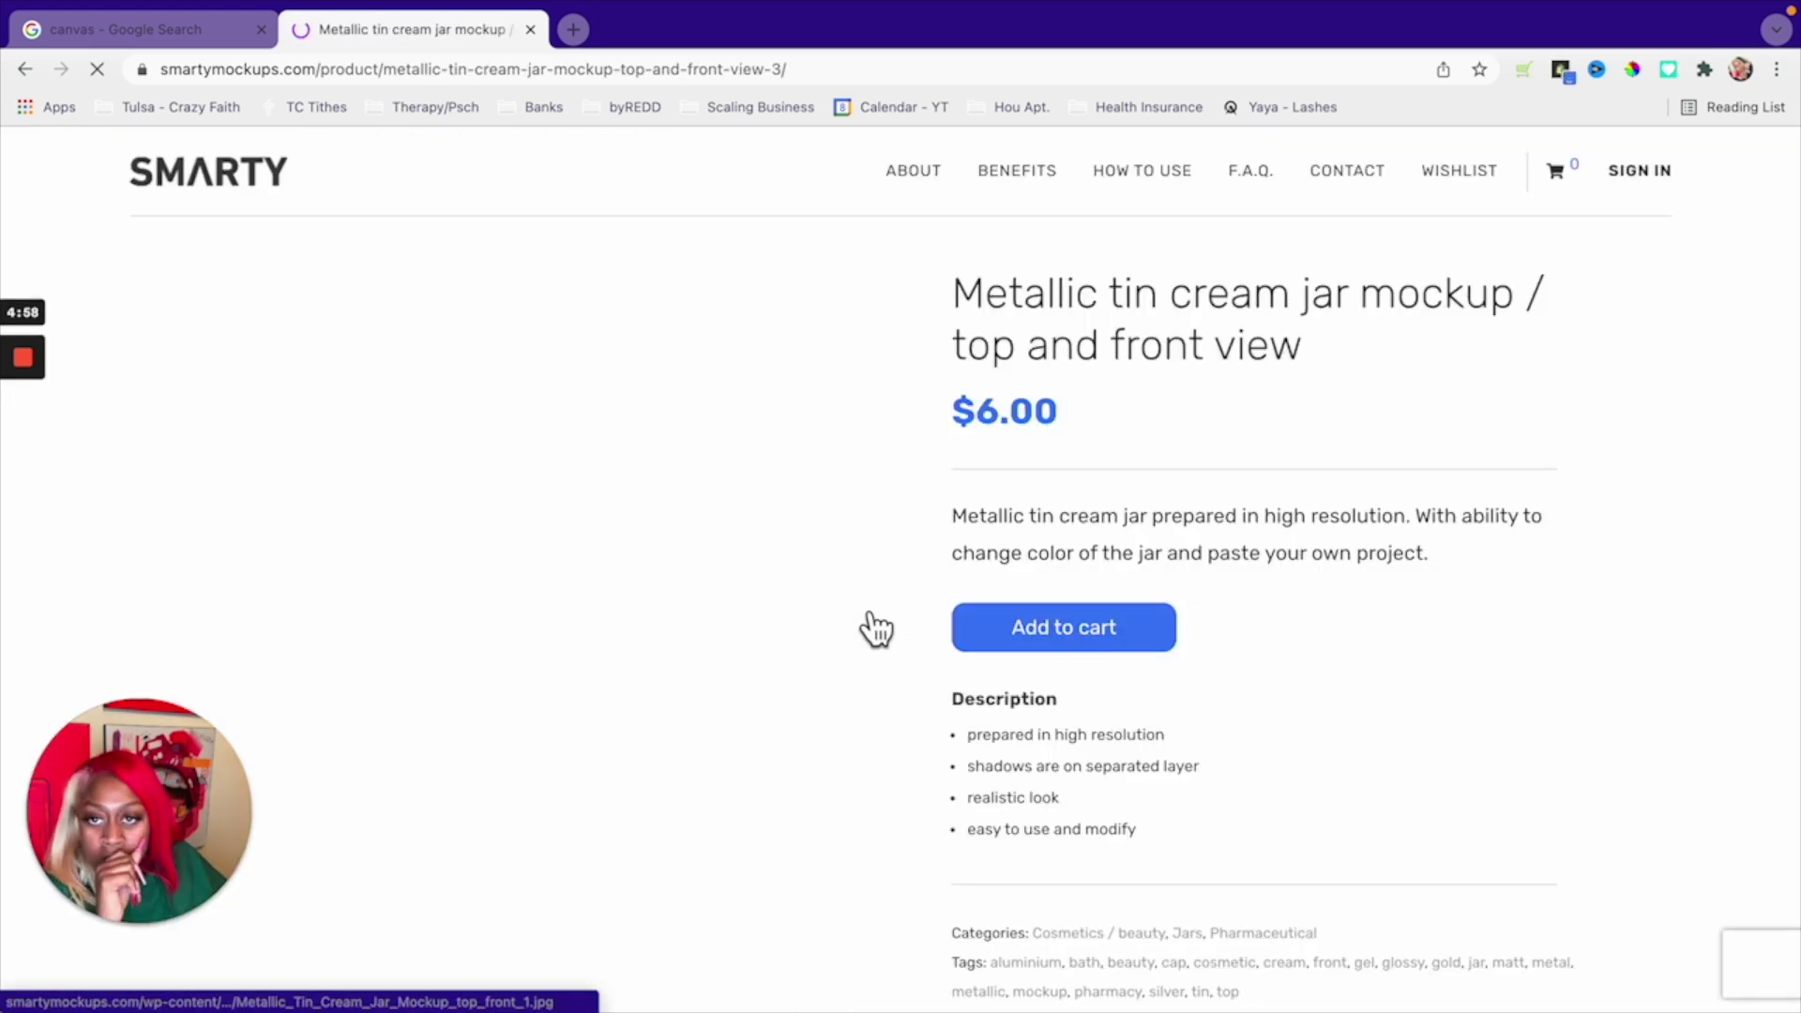
scroll(881, 605, down, 1)
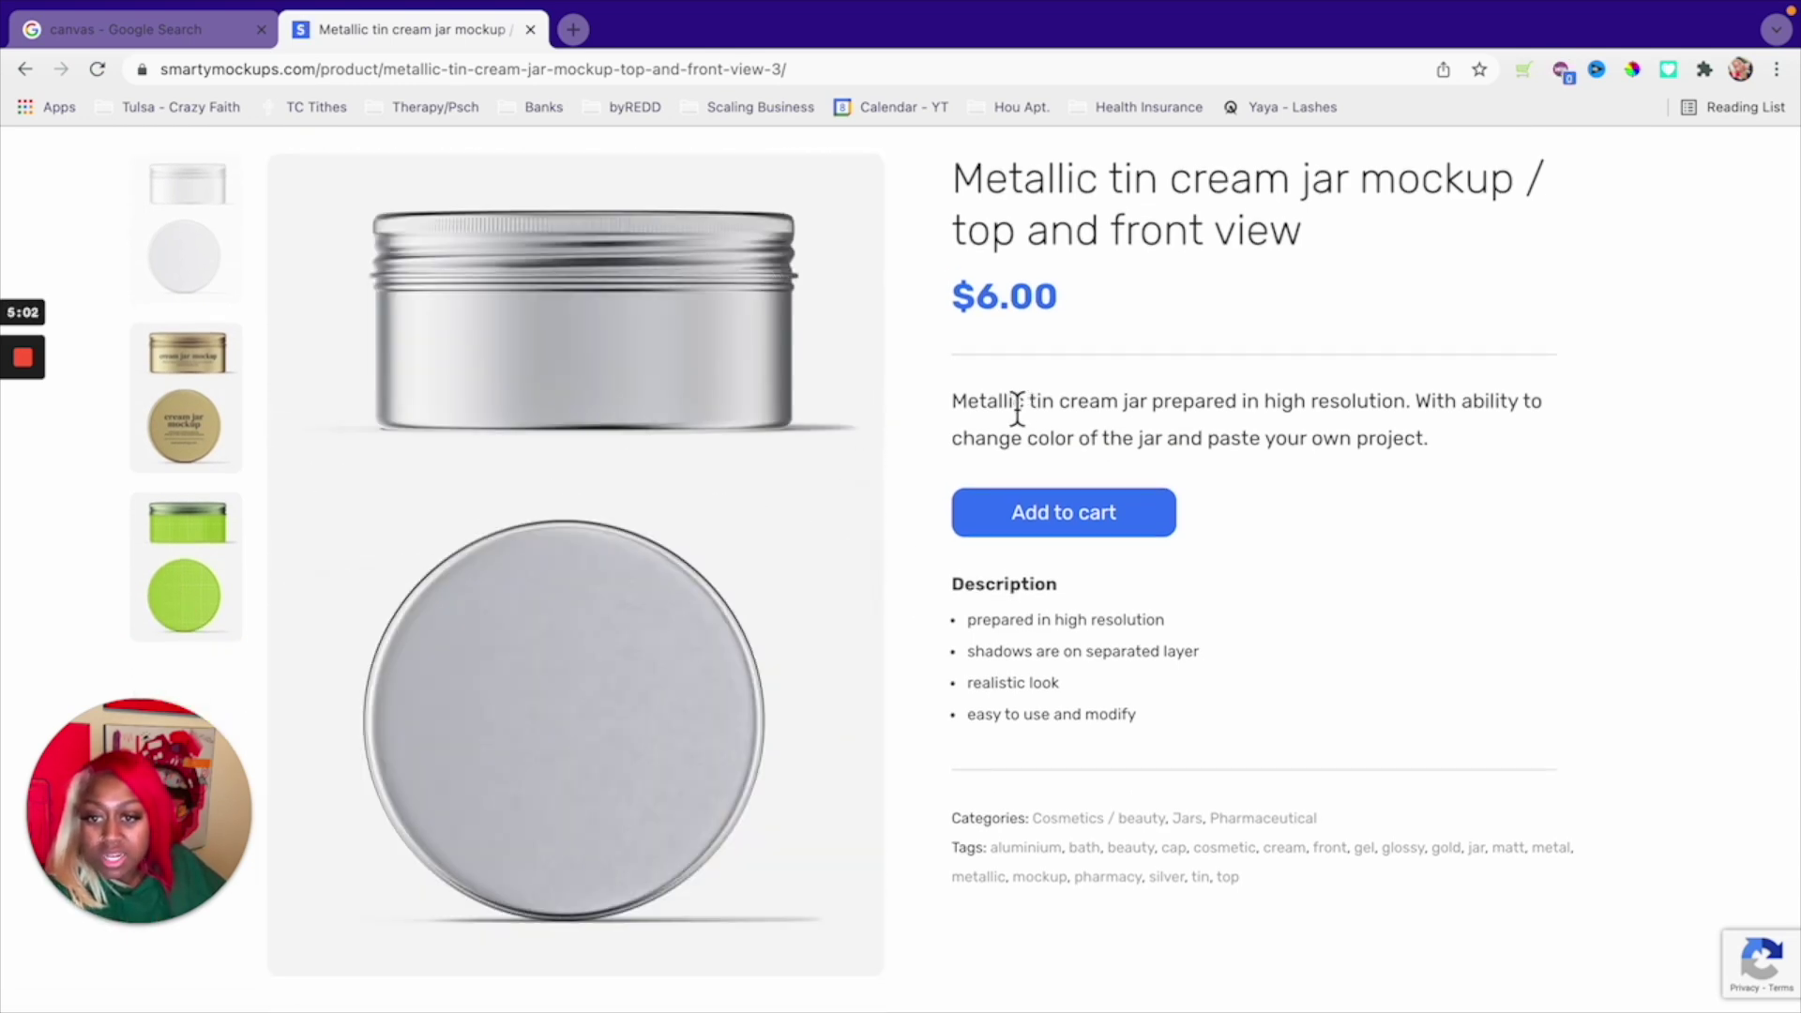
scroll(925, 408, up, 1)
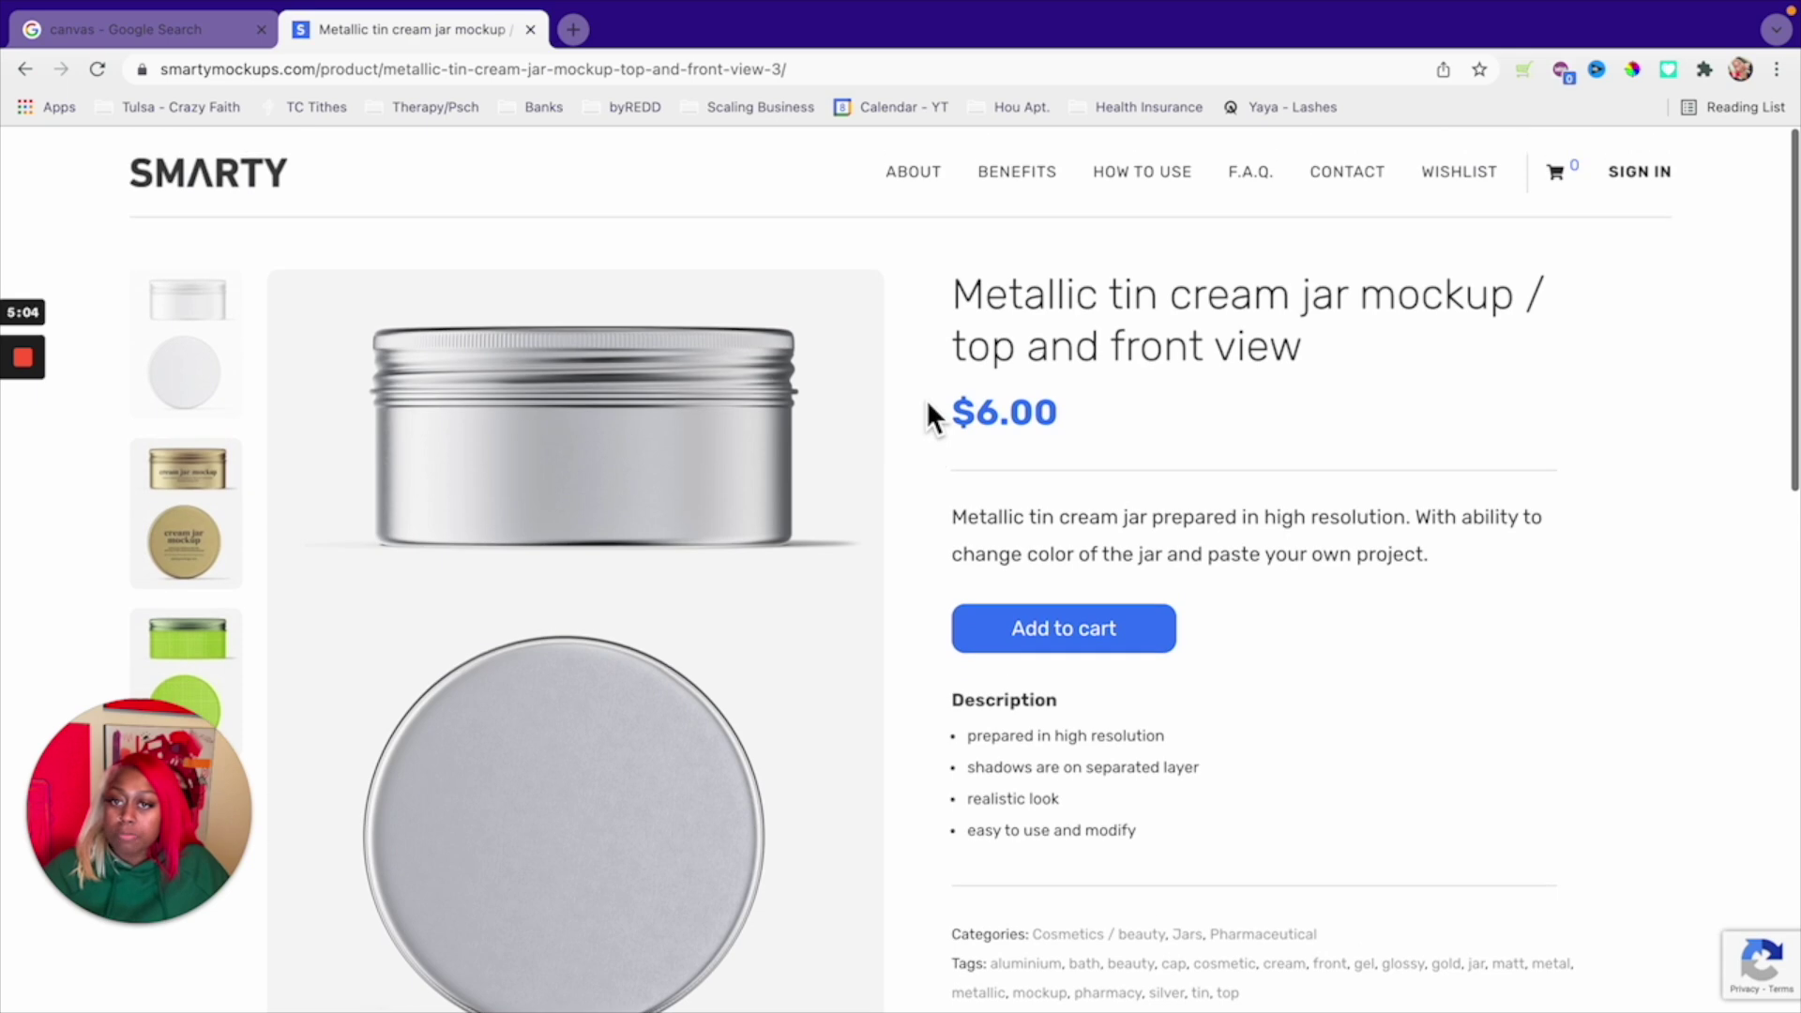
scroll(932, 522, down, 4)
scroll(933, 516, down, 2)
scroll(933, 516, up, 7)
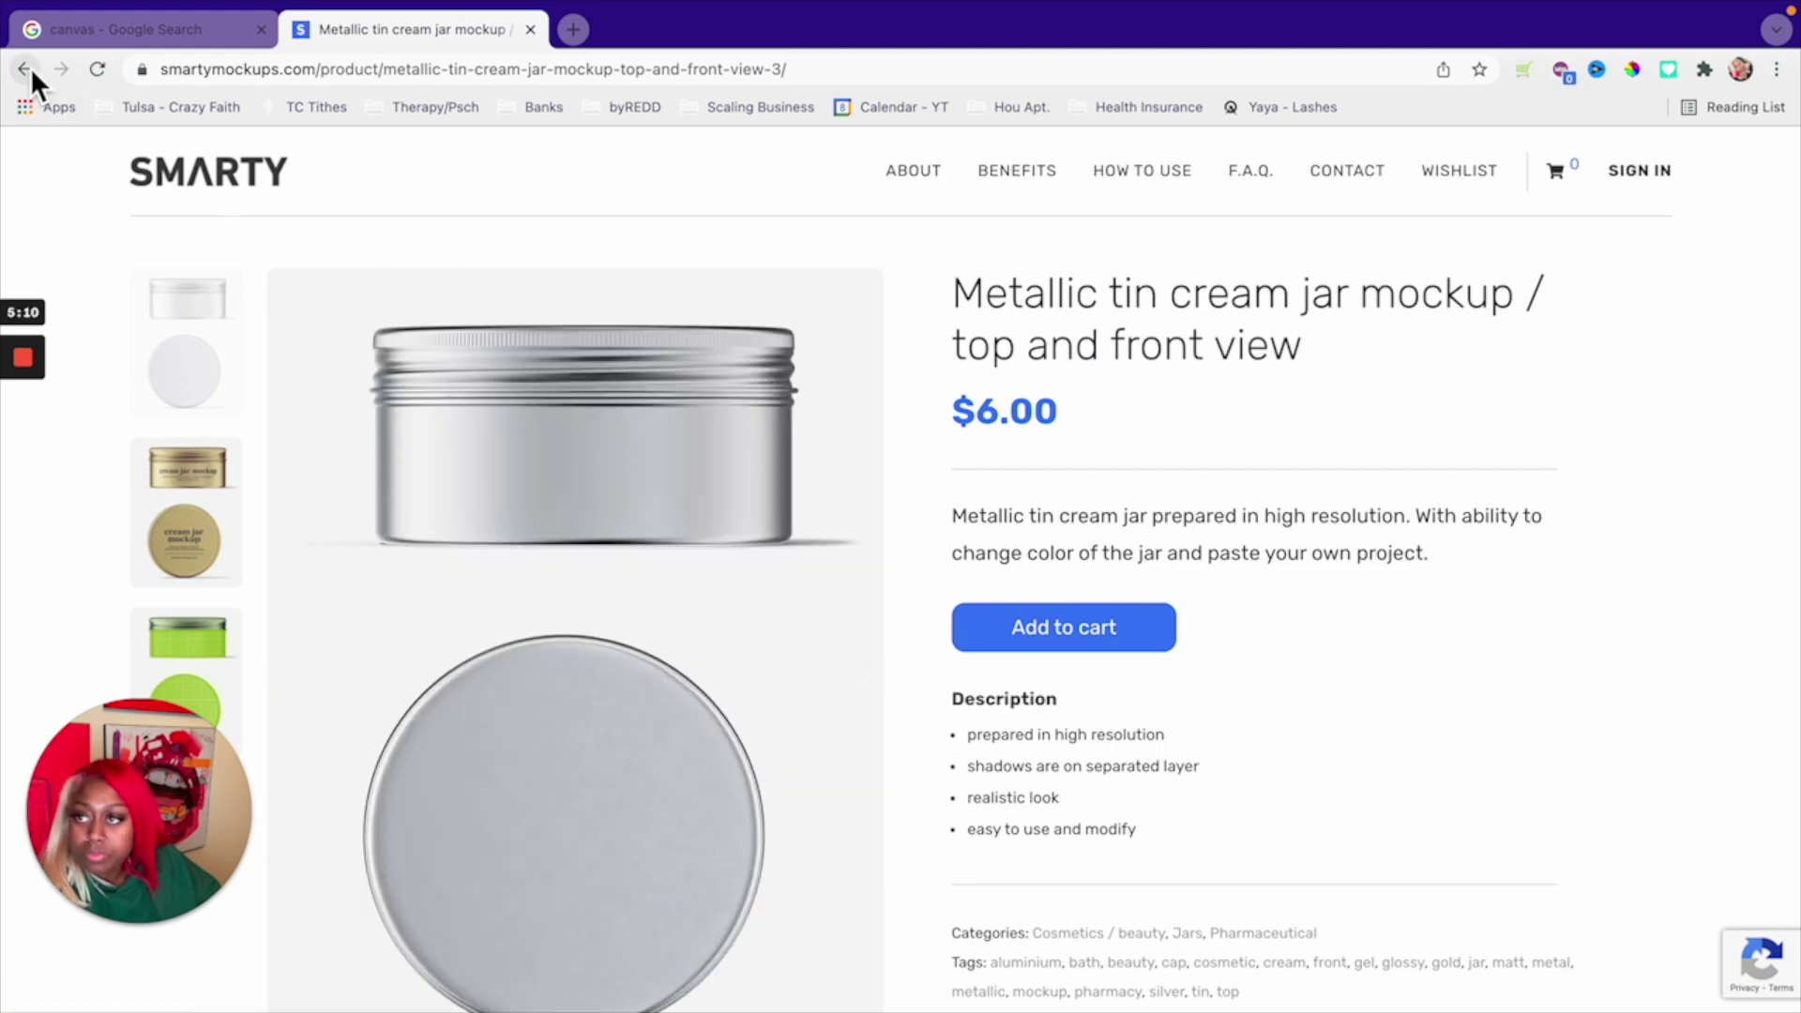
- Return to page 8 of the listings and add the Metallic tin cream jar mockup / top and front view beside the Frosted cosmetic jar to the wishlist
click(28, 68)
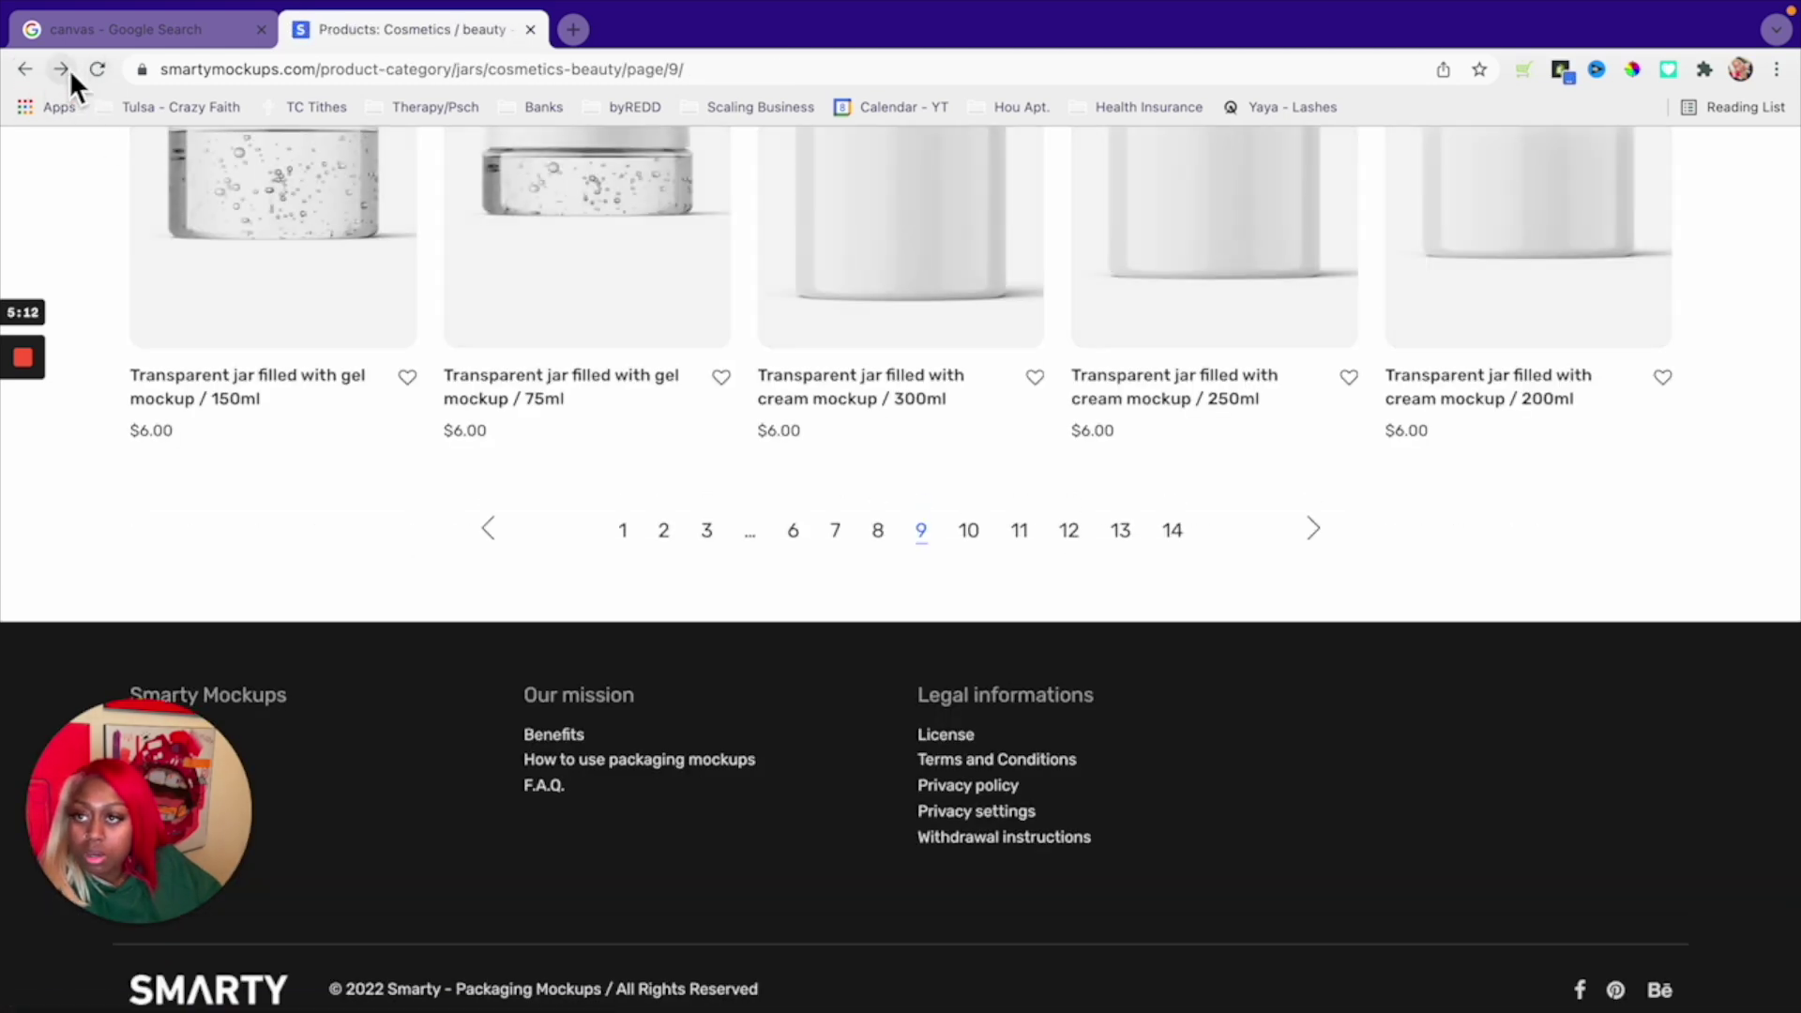
click(26, 69)
scroll(842, 433, up, 2)
click(720, 662)
- Add the middle Metallic tin cream jar mockup / top and front view in page 8's last row to the wishlist
scroll(732, 689, down, 15)
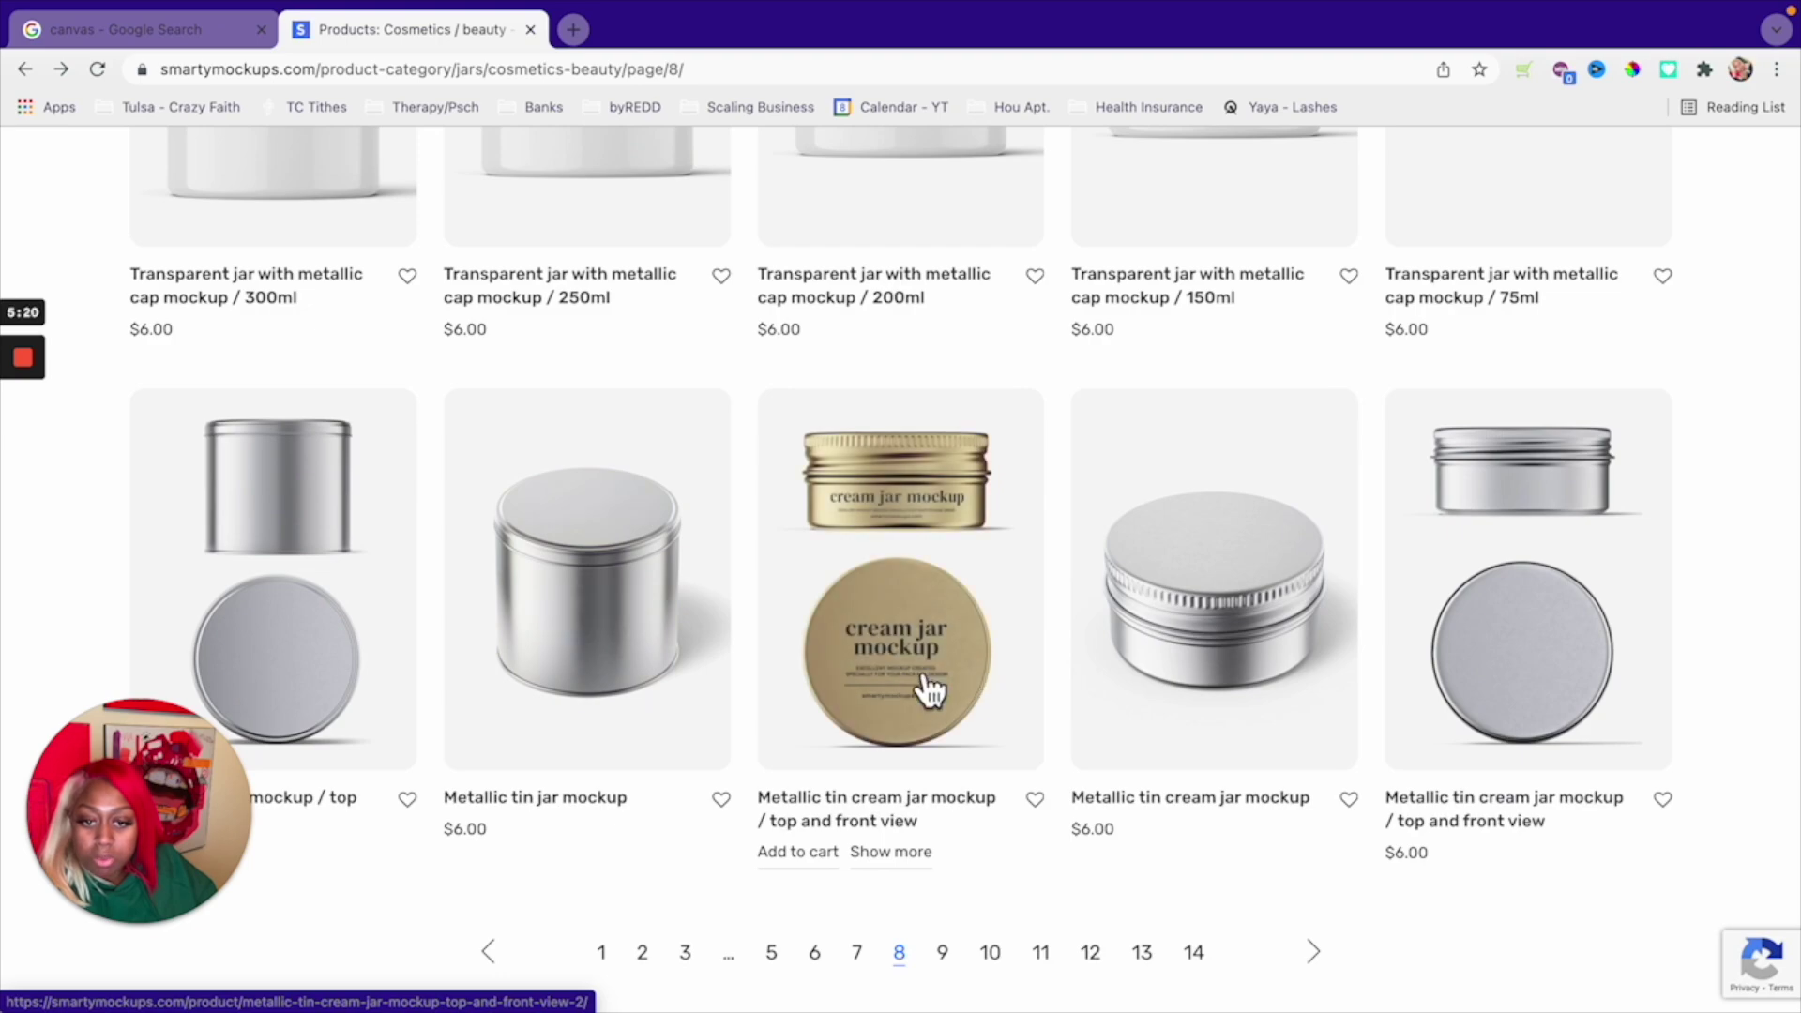
scroll(744, 583, up, 12)
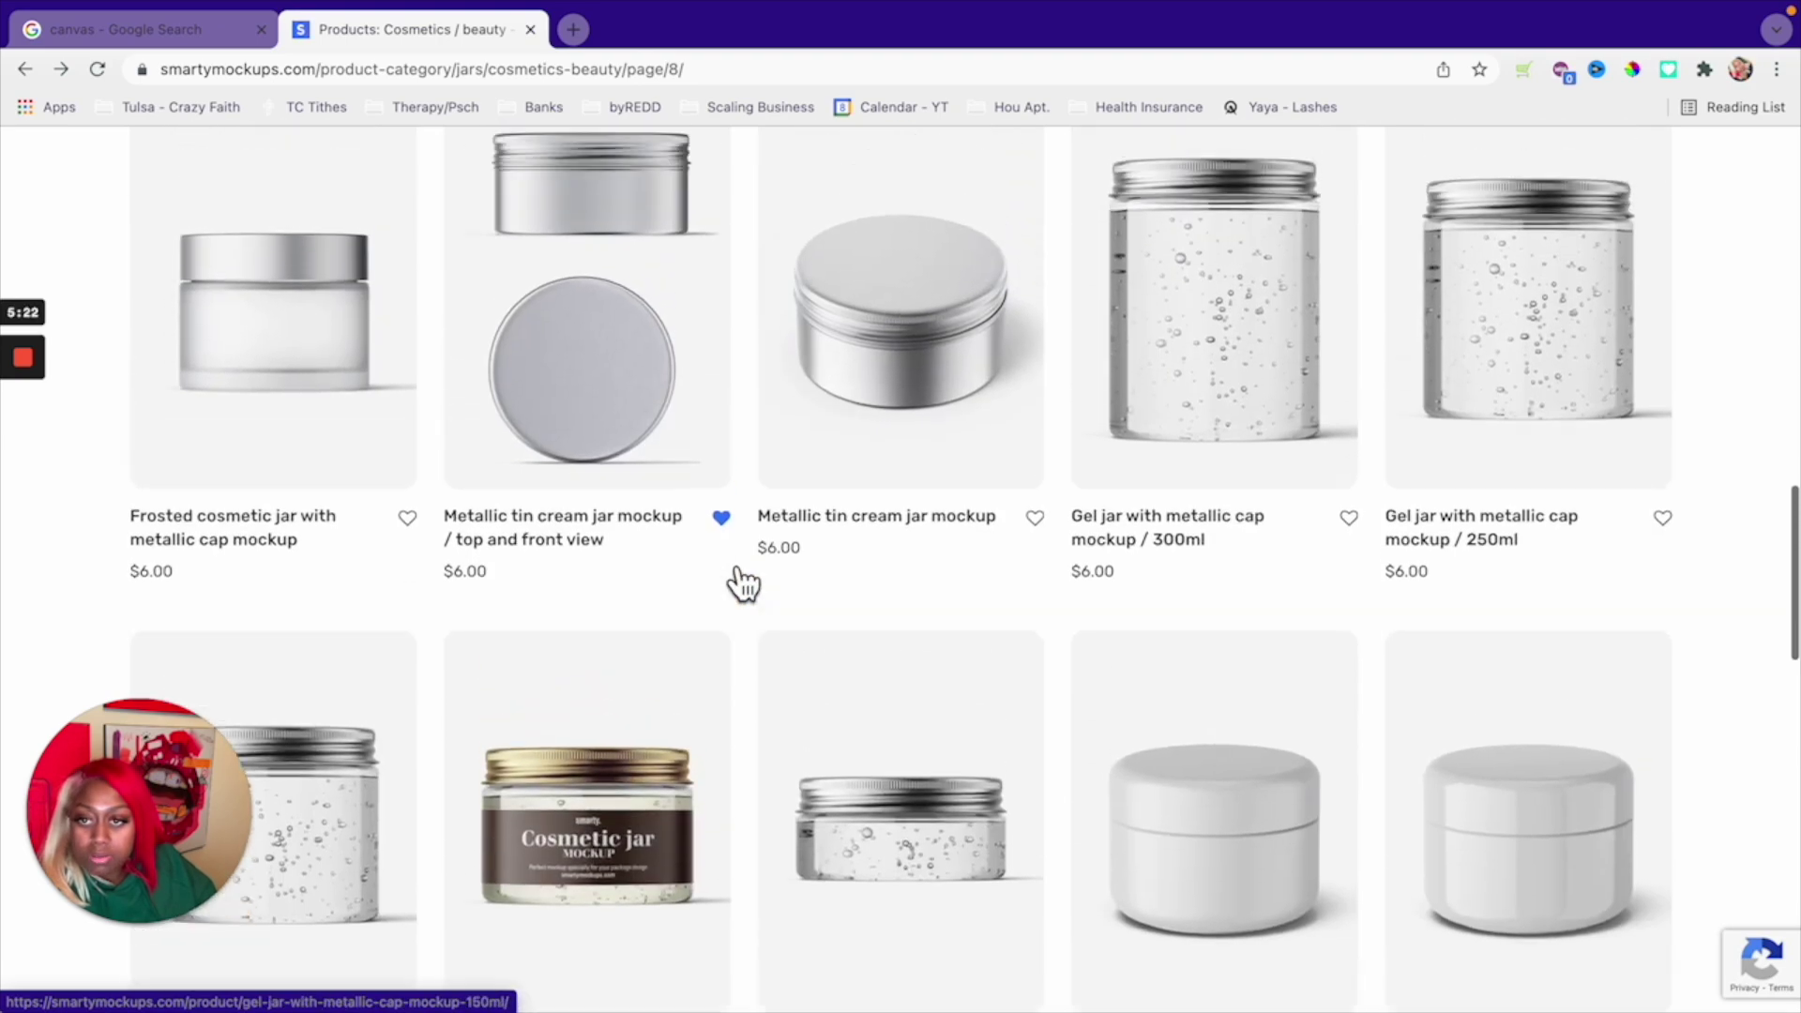
scroll(743, 583, down, 9)
scroll(743, 584, down, 6)
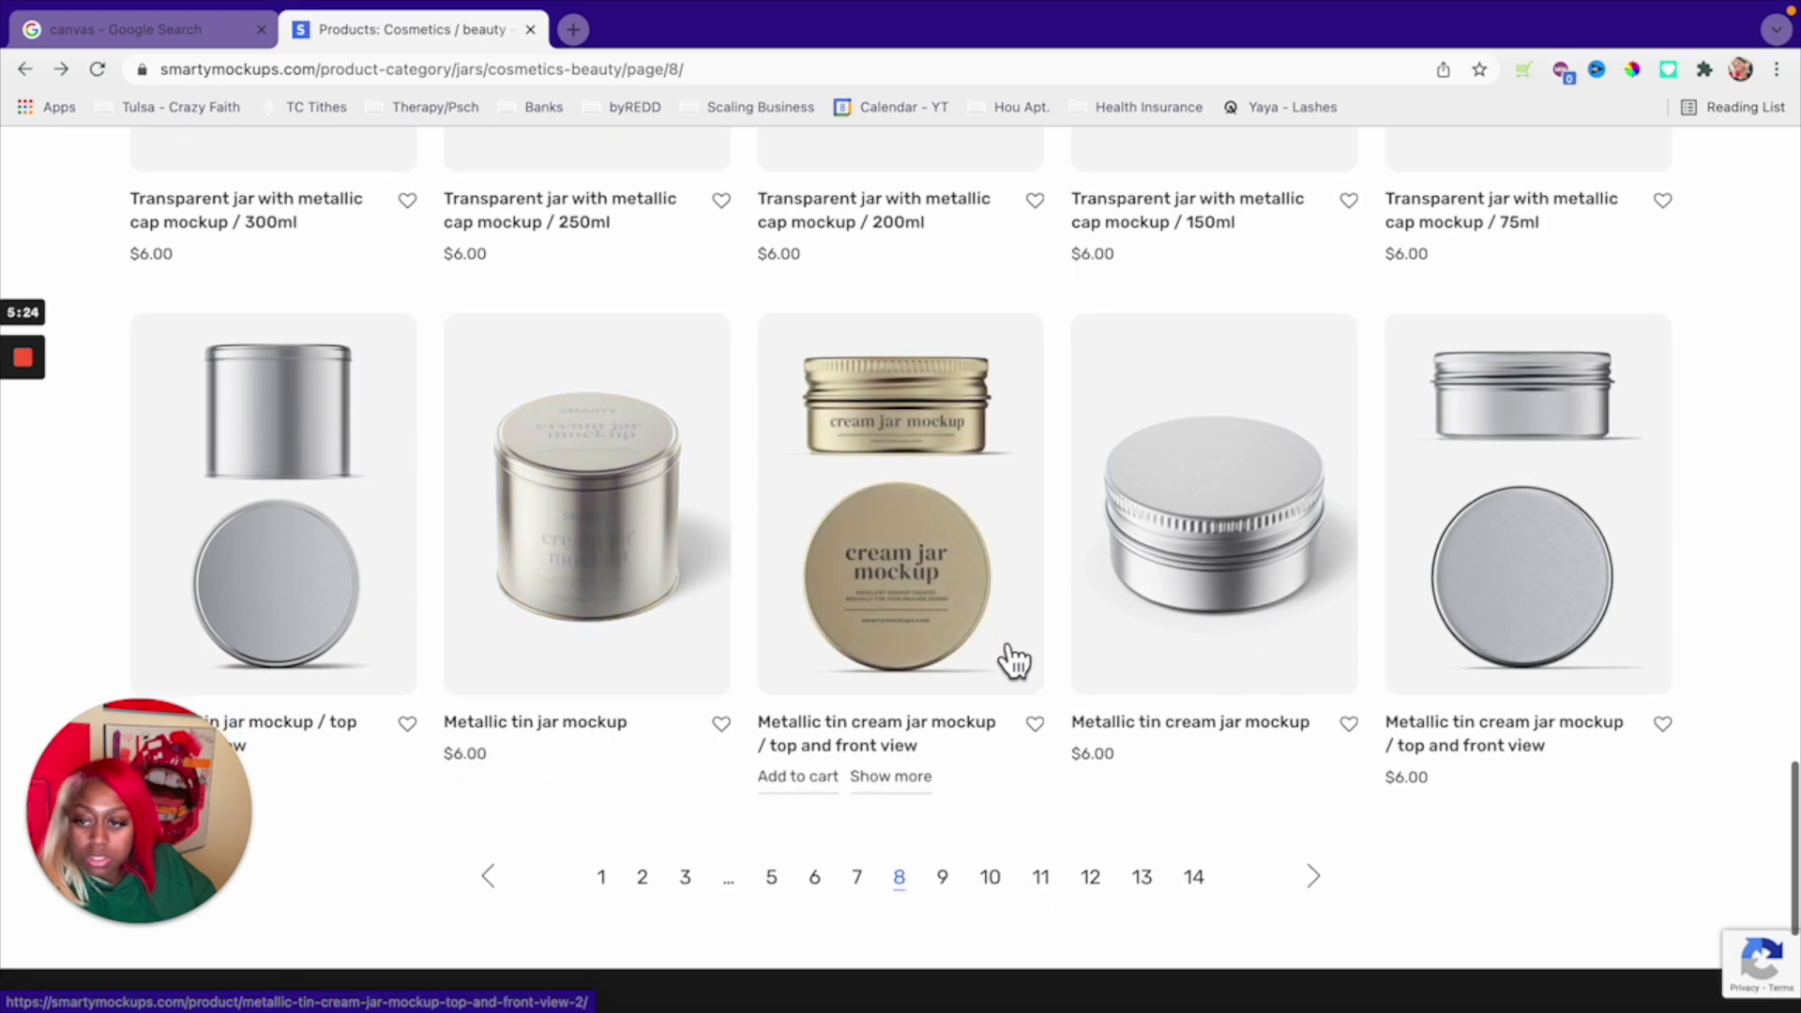
click(1034, 723)
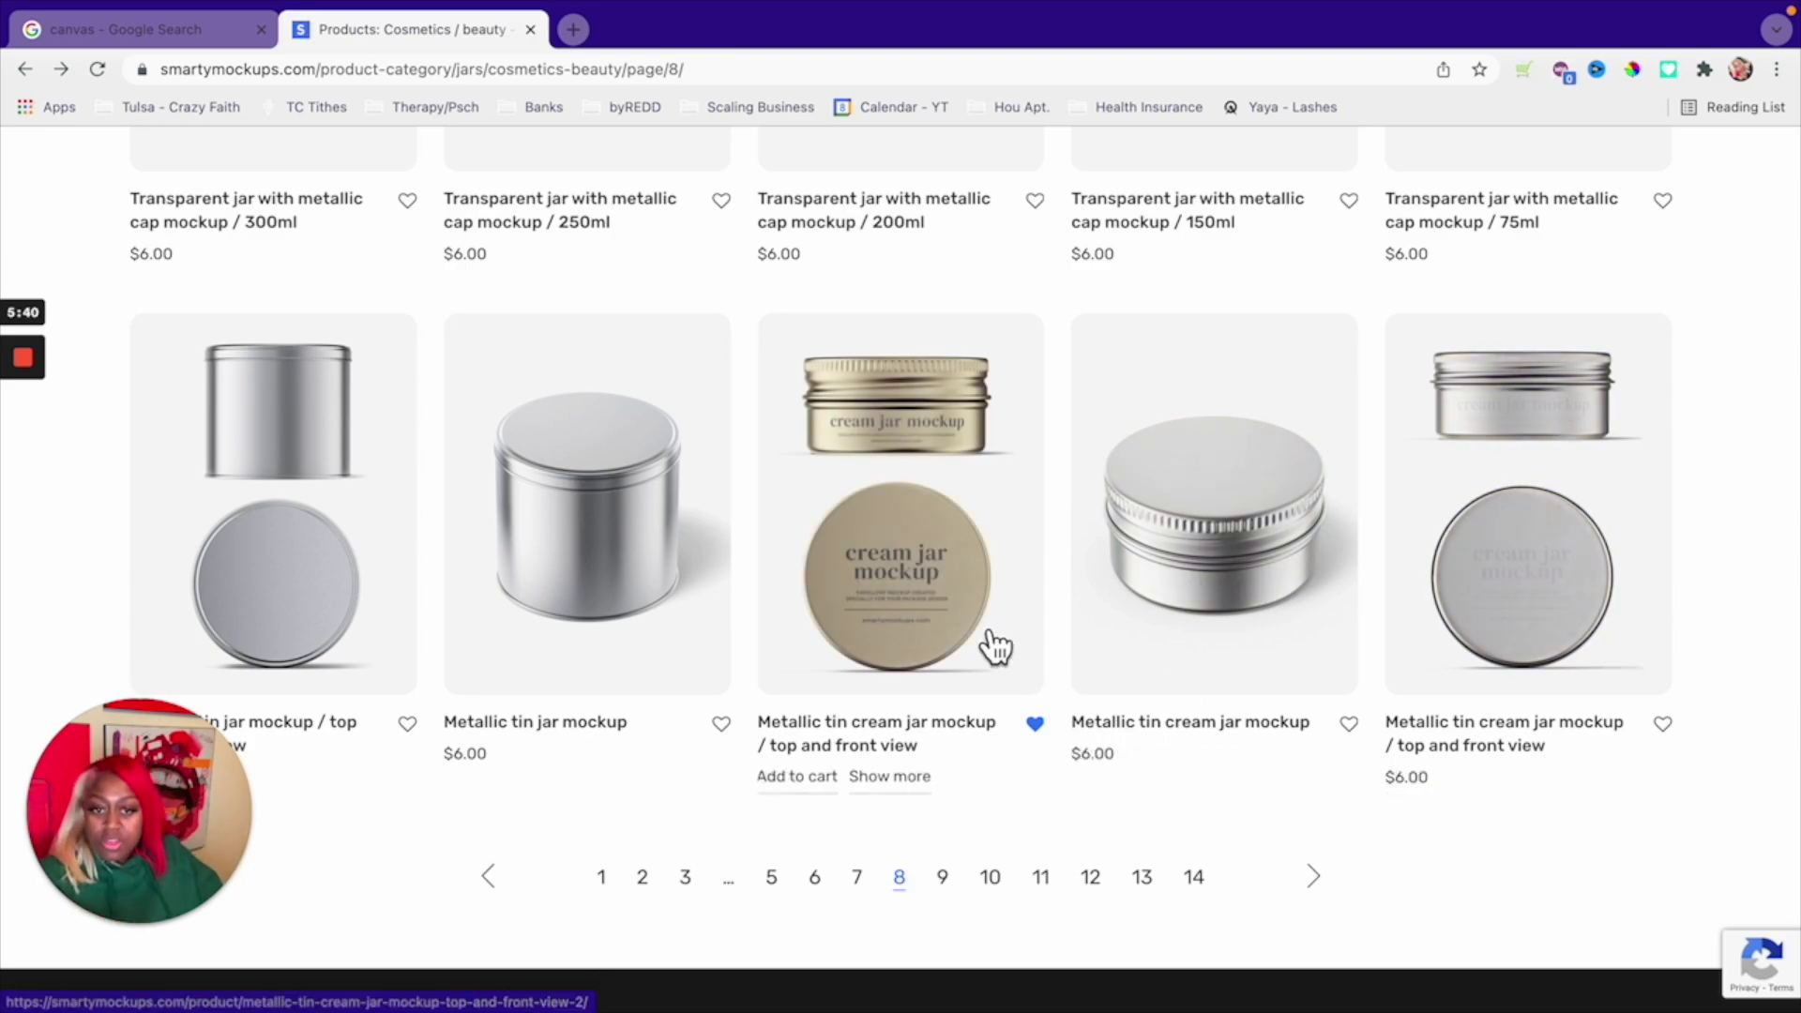
- Check the shopping cart's contents, close it, and open the wishlist
scroll(1132, 659, up, 10)
scroll(1132, 659, up, 8)
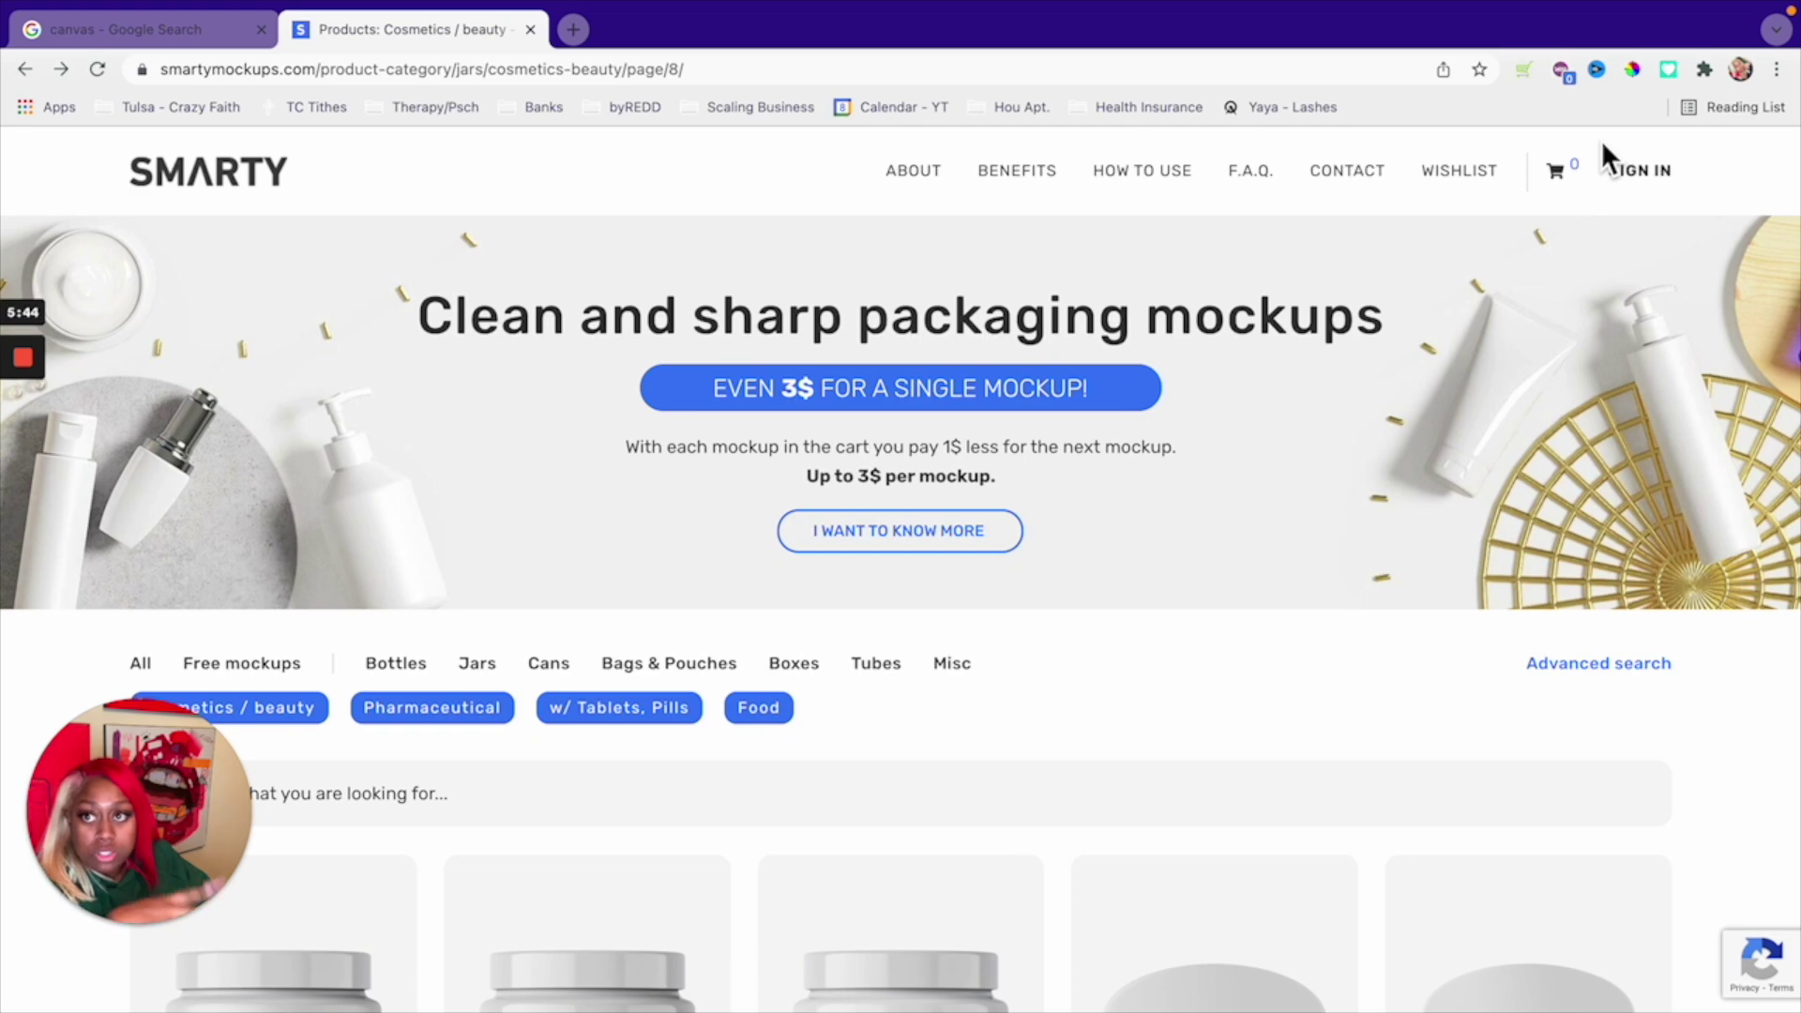
click(1568, 180)
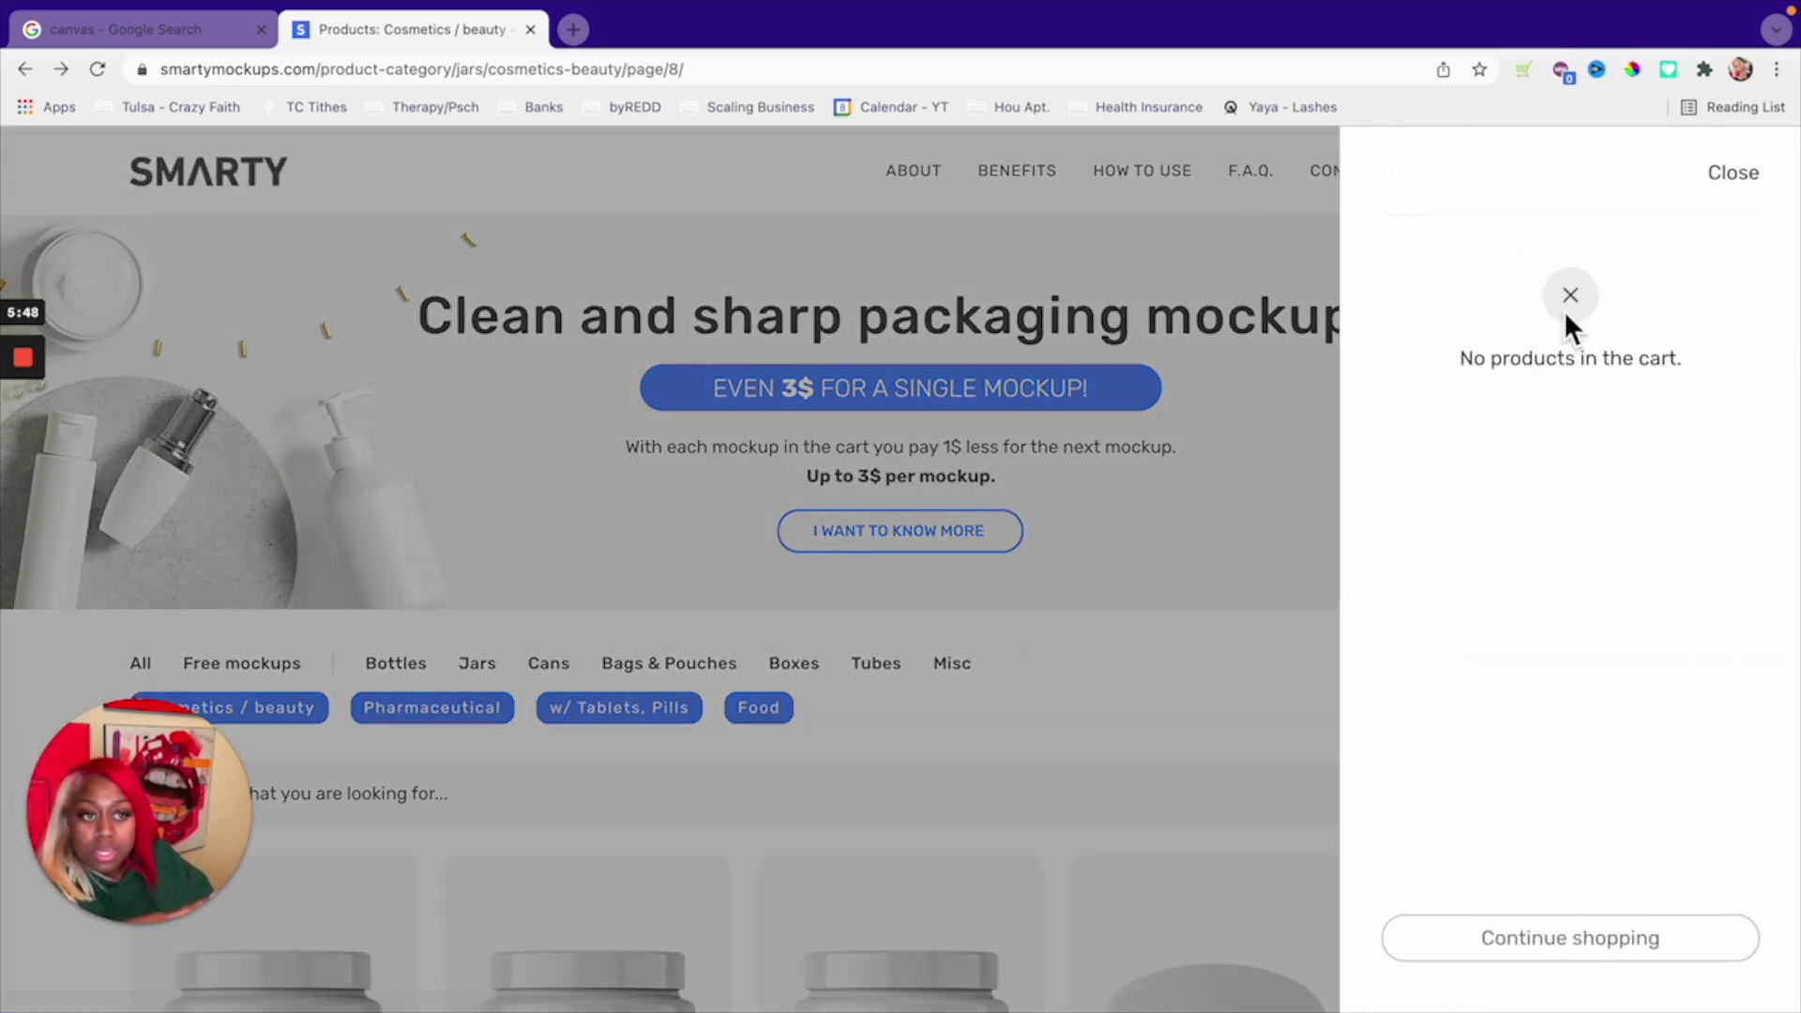
click(1730, 179)
click(1453, 178)
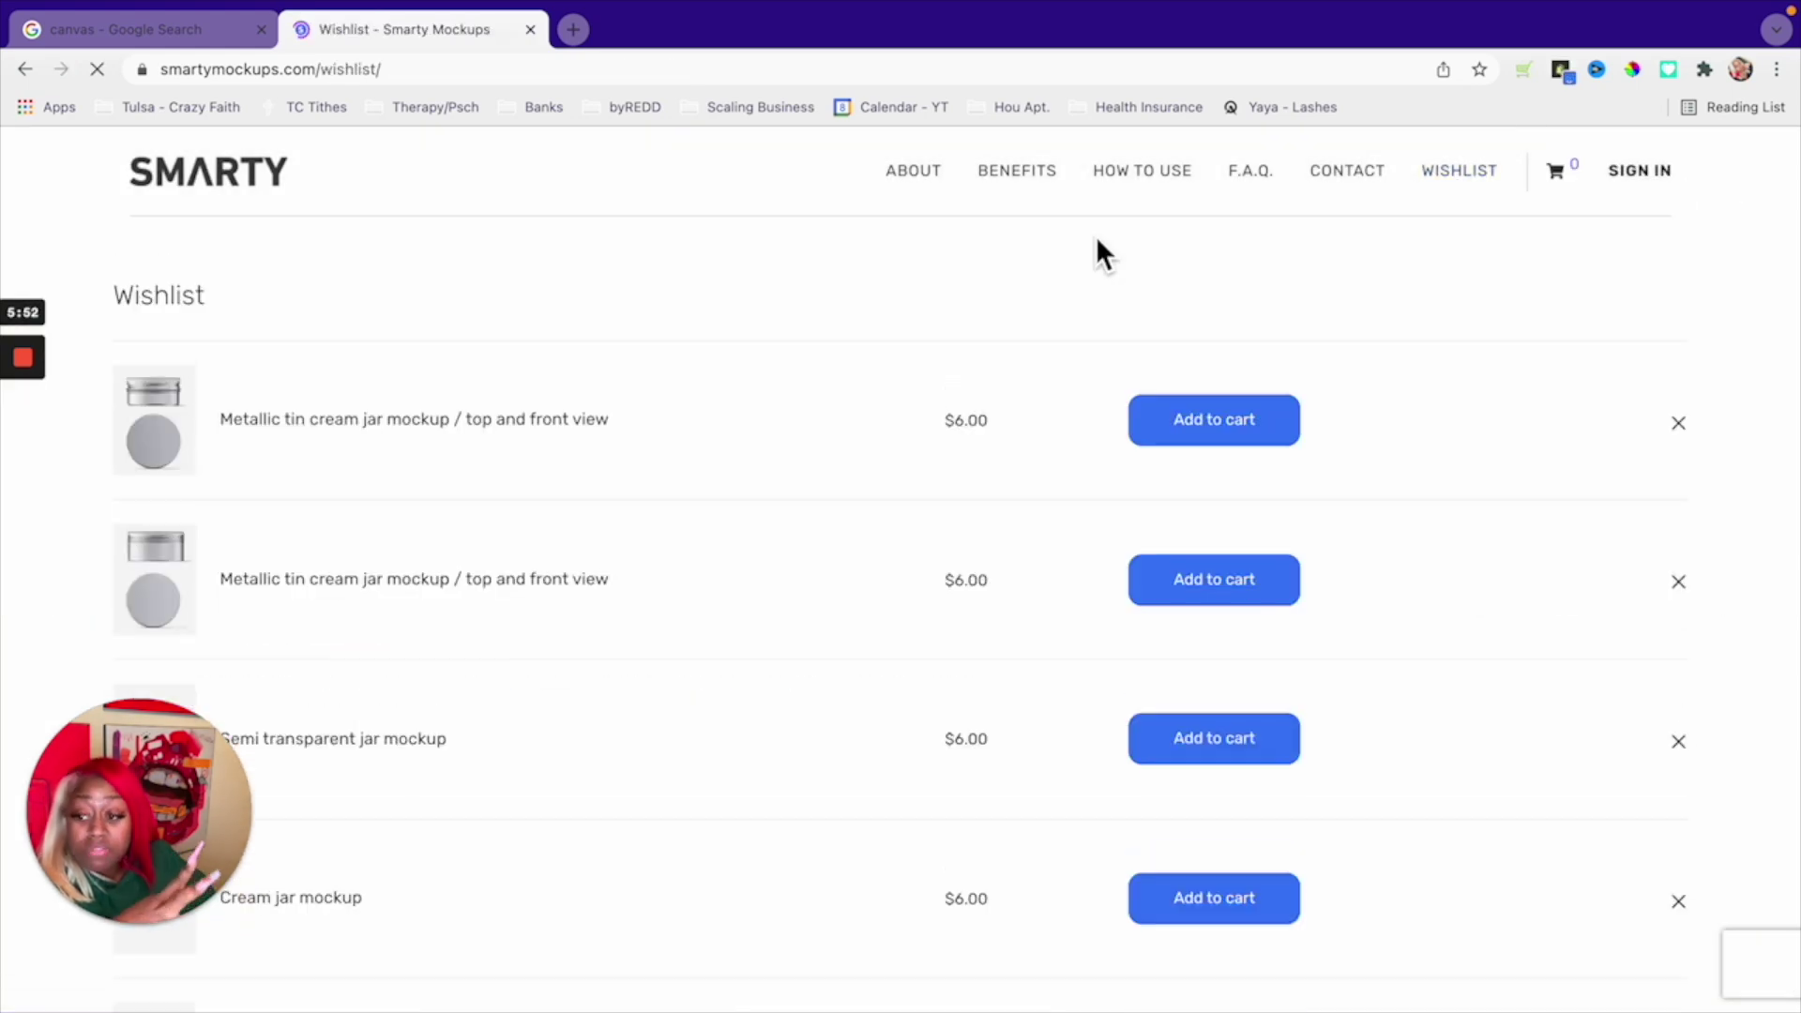
- Open the Clear jar mockup from the wishlist and crop the screenshots of the Clear and Cream jar mockups to the jar images
scroll(797, 385, down, 2)
scroll(796, 375, up, 1)
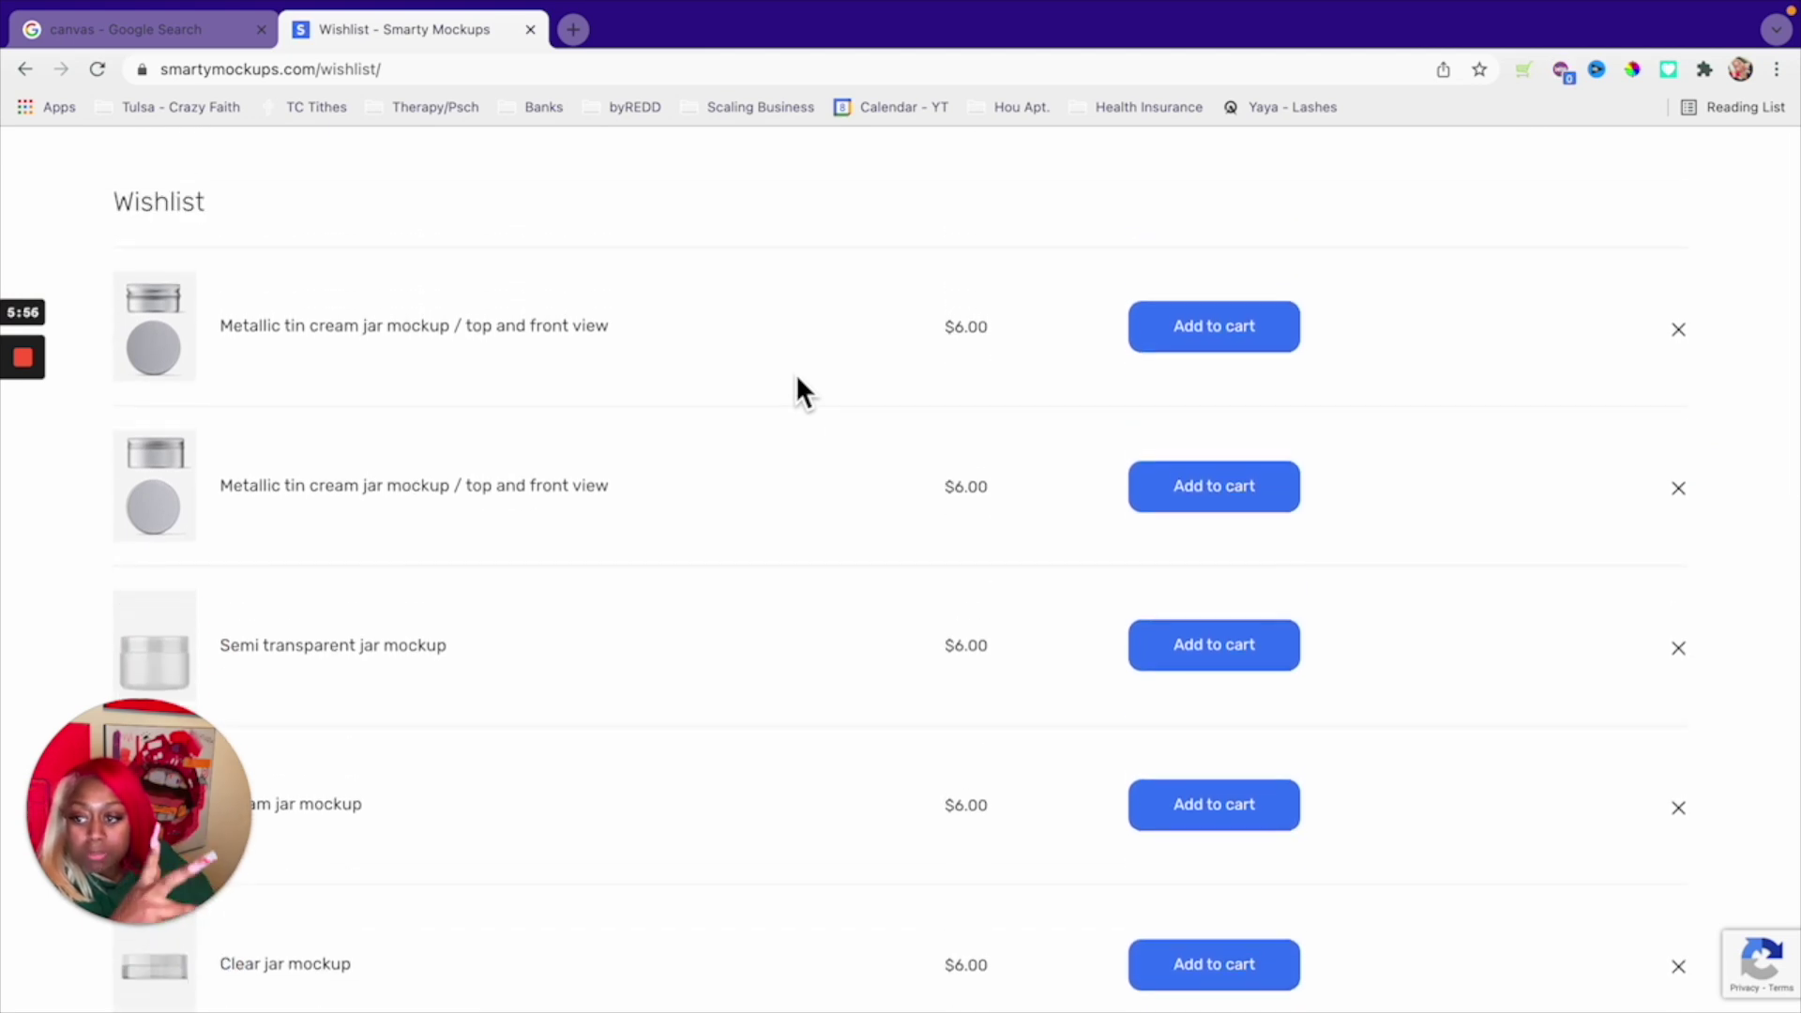
scroll(796, 373, down, 3)
scroll(512, 604, down, 1)
scroll(512, 604, down, 3)
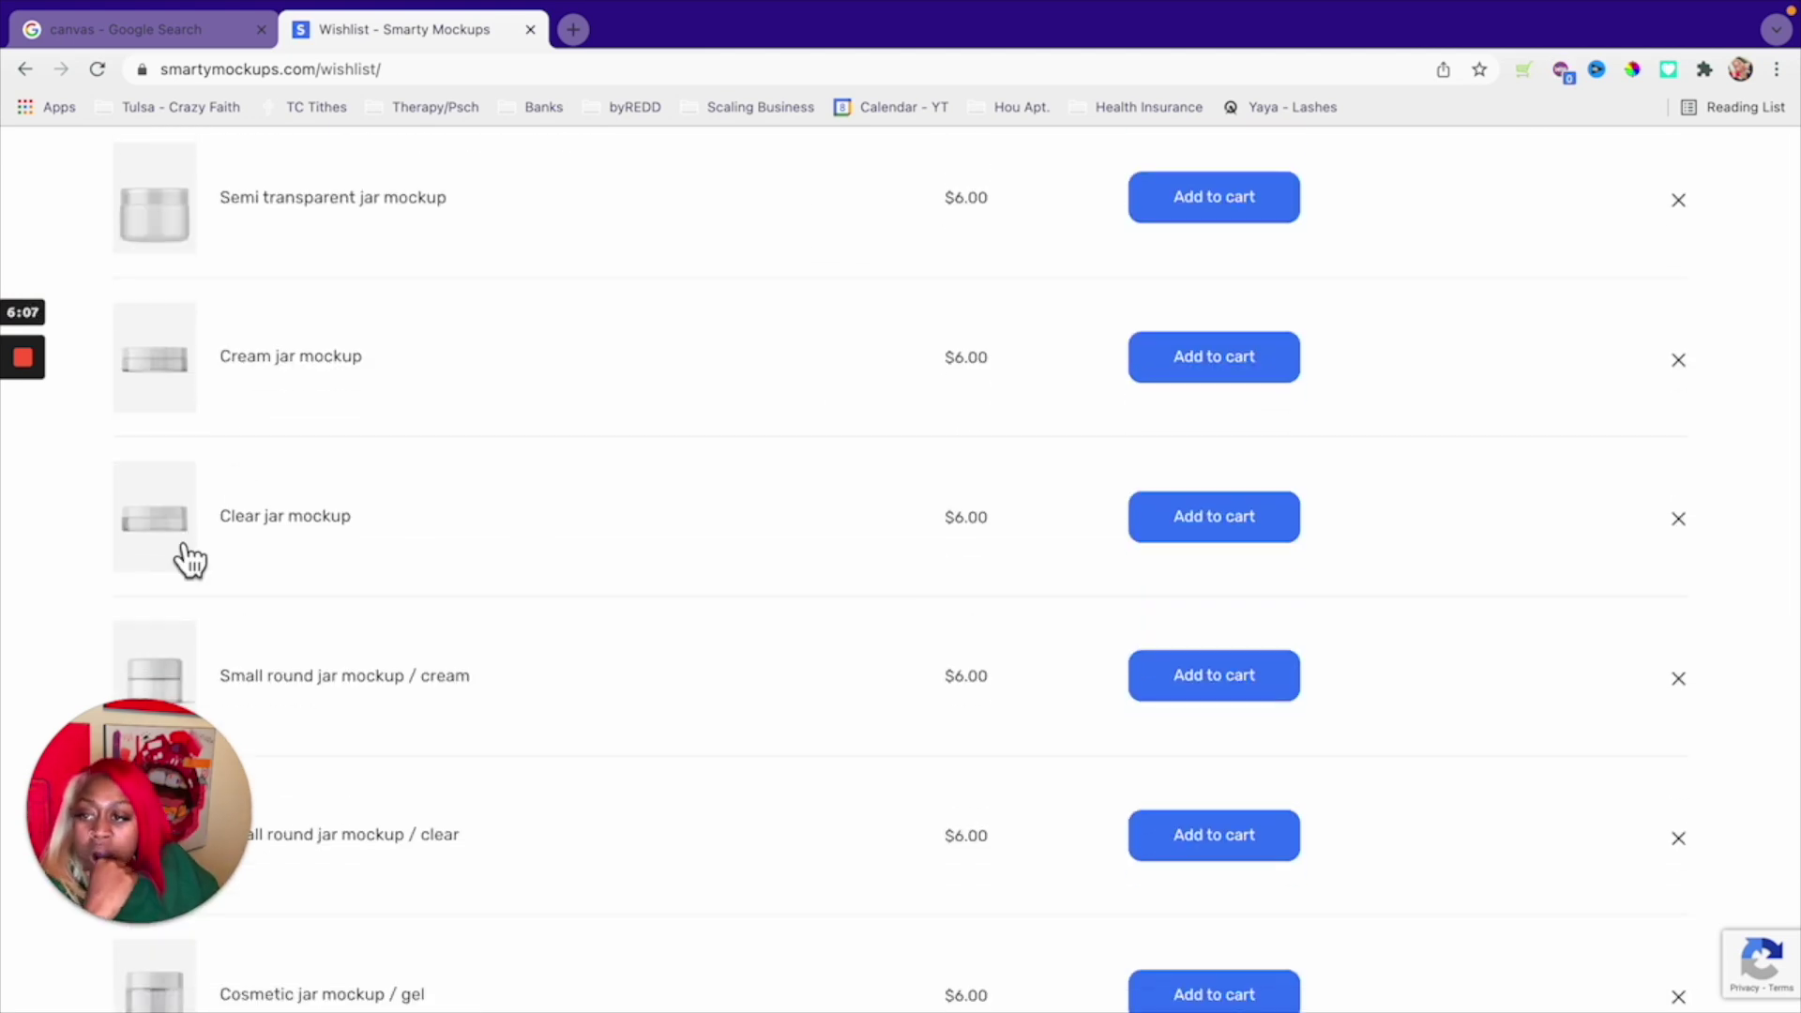
click(185, 555)
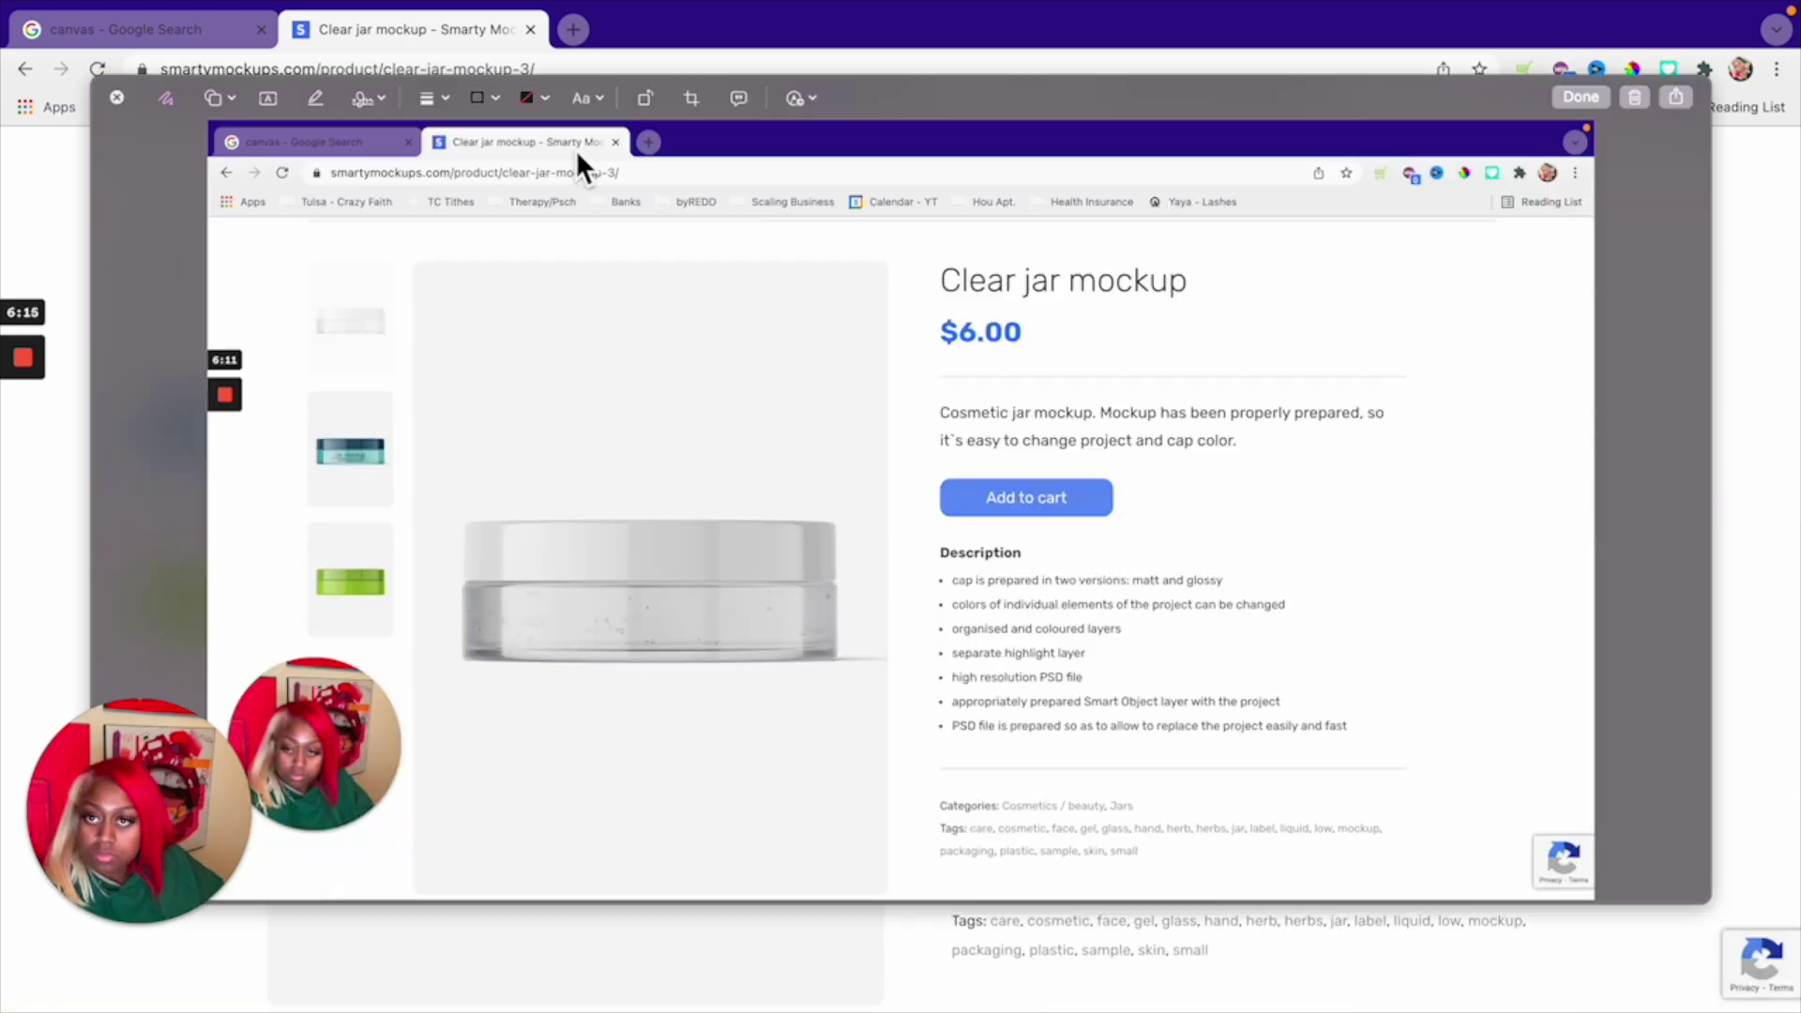
drag(208, 120, 448, 498)
drag(1592, 899, 908, 716)
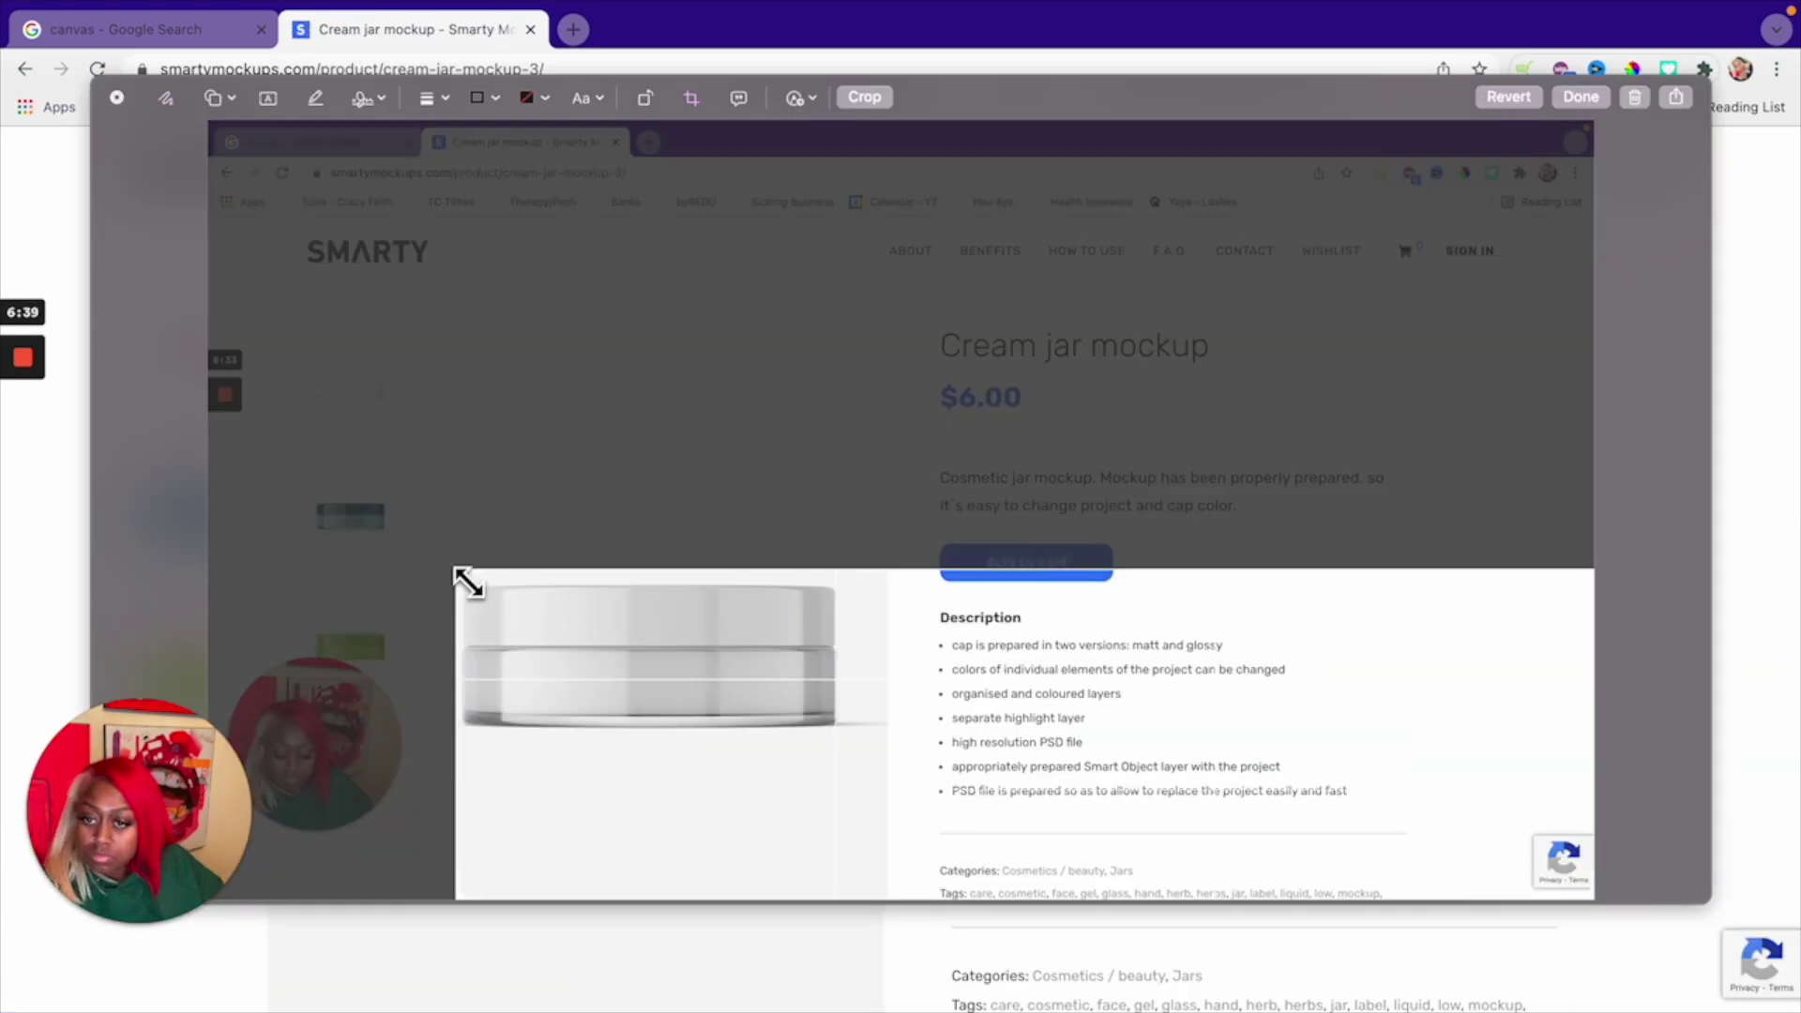
drag(1592, 891, 880, 800)
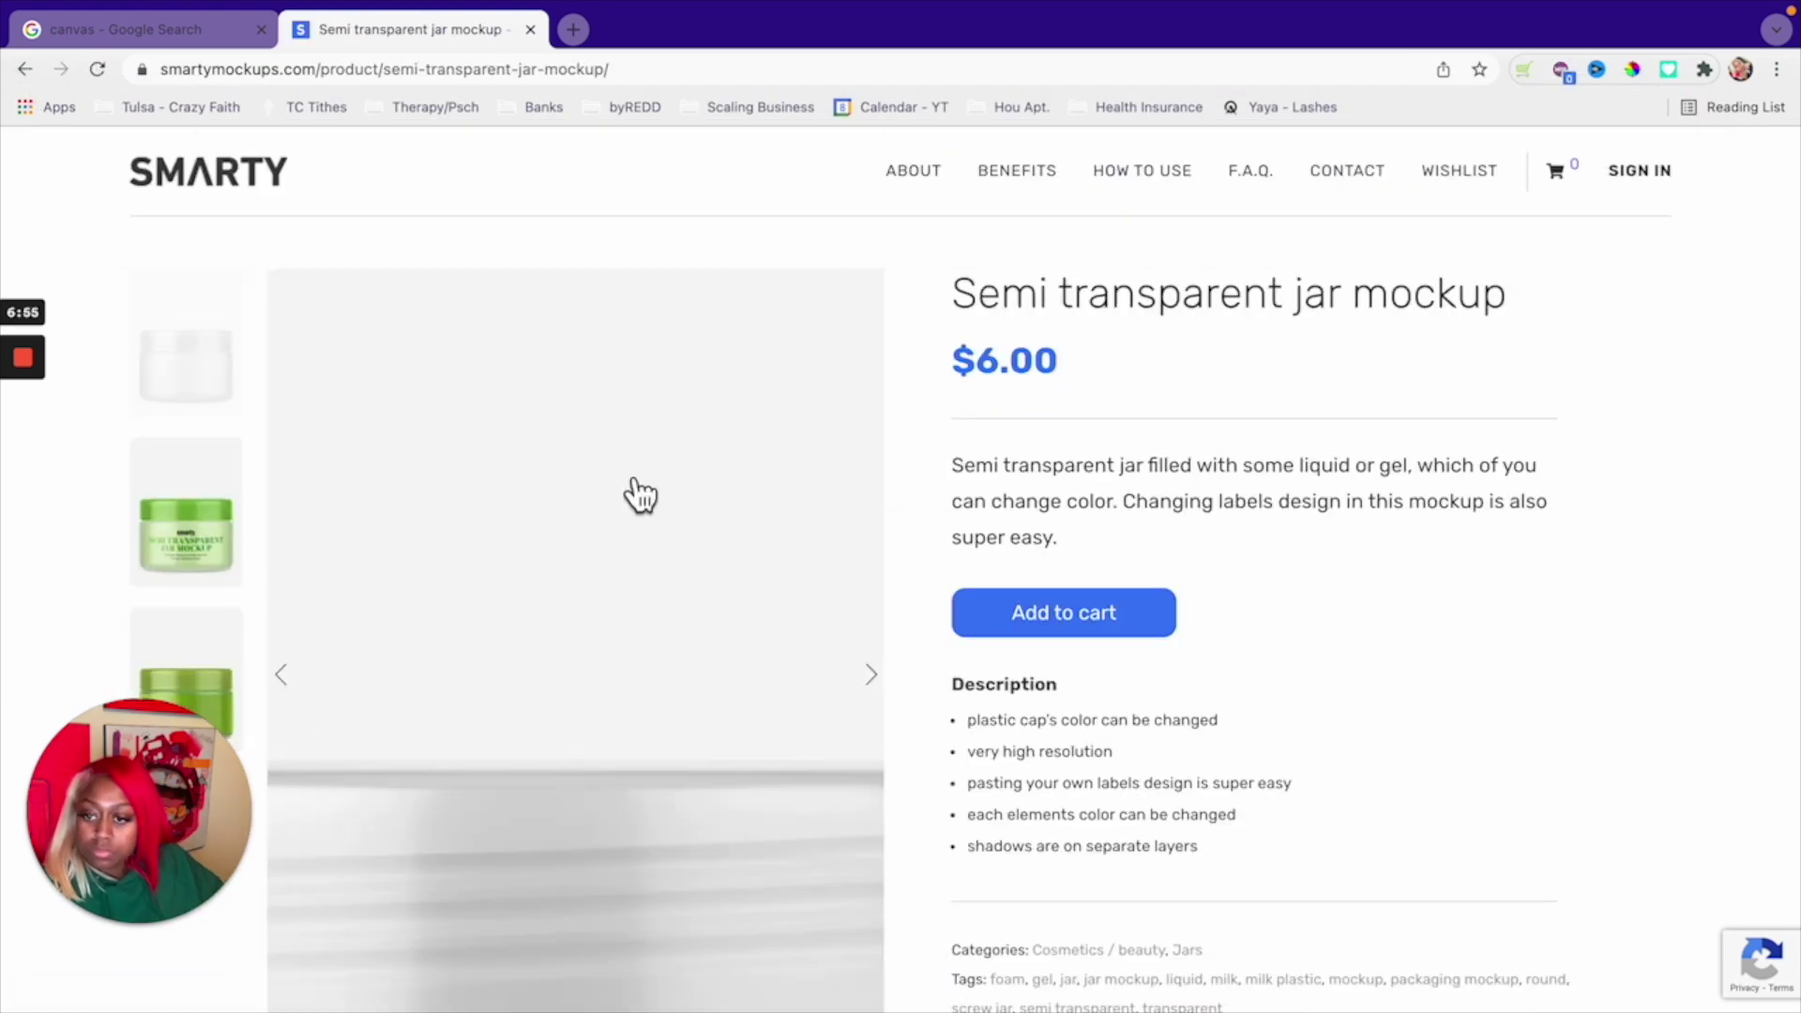
- Capture the Semi transparent jar mockup cropped to the jar, and crop the Metallic tin cream jar mockup's screenshot to its round lid
scroll(342, 486, down, 2)
key(super+shift+3)
click(1622, 921)
drag(208, 120, 446, 471)
drag(1594, 893, 861, 794)
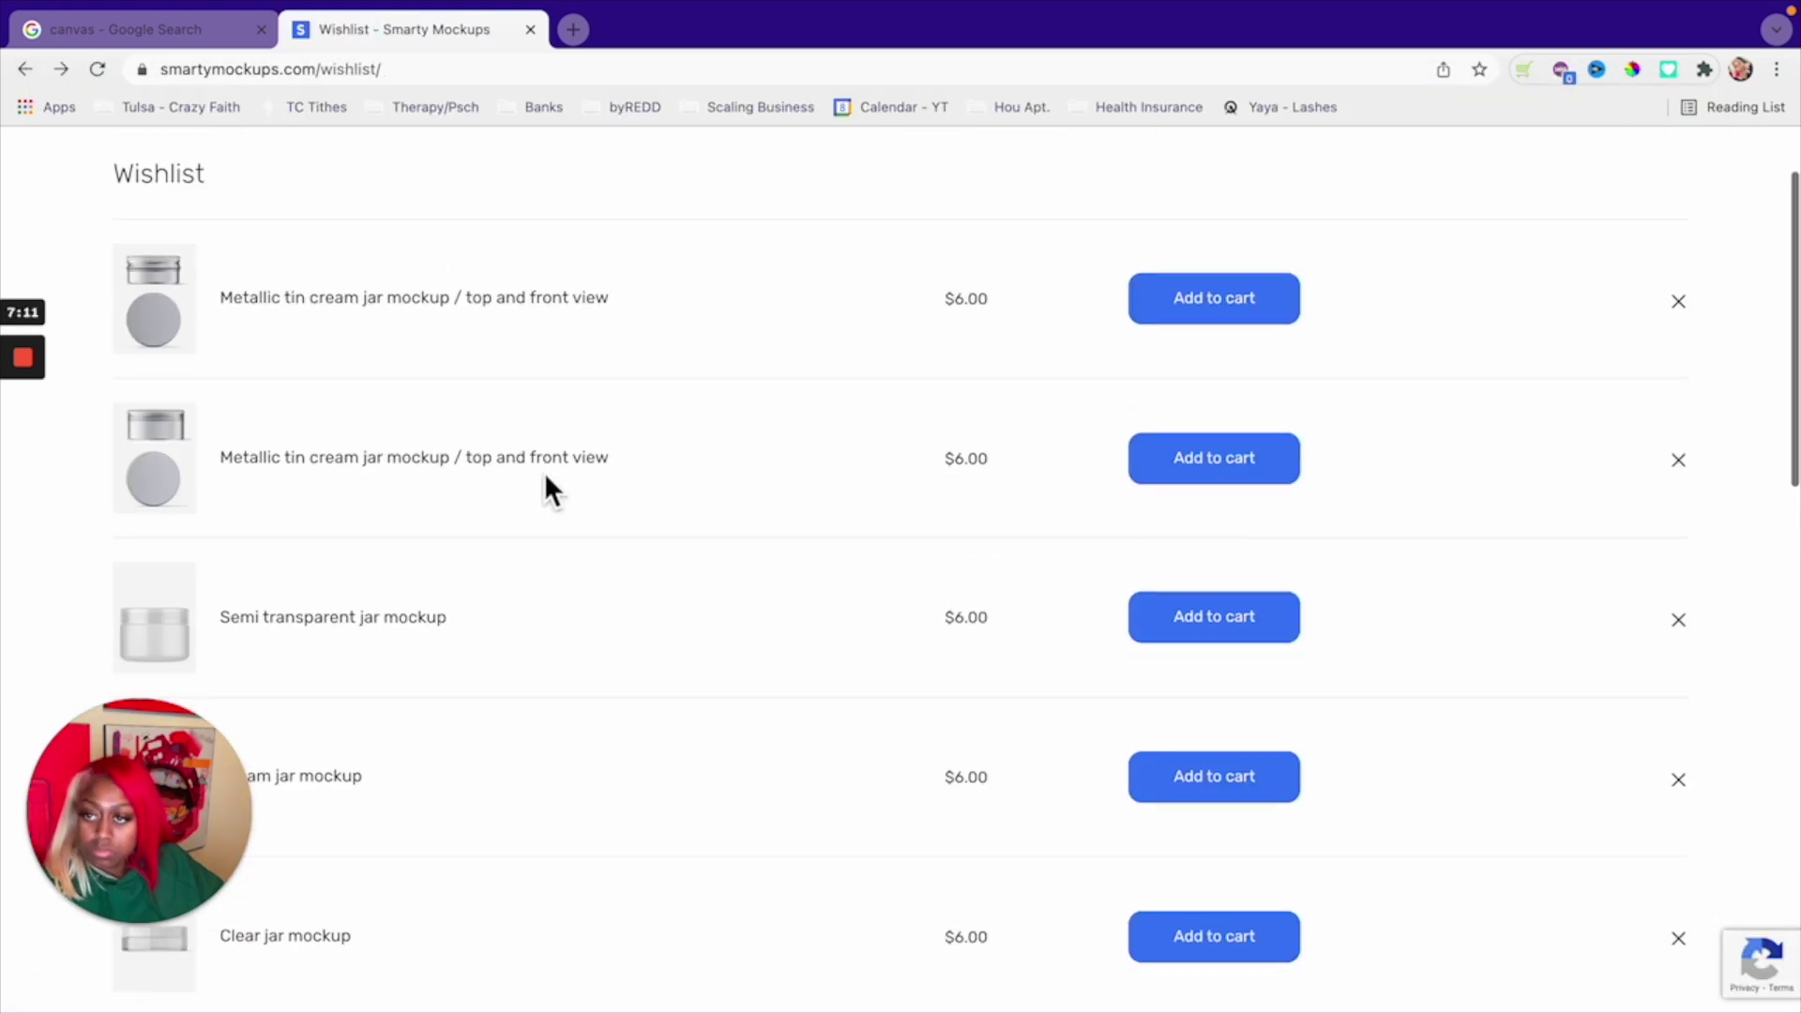
click(544, 469)
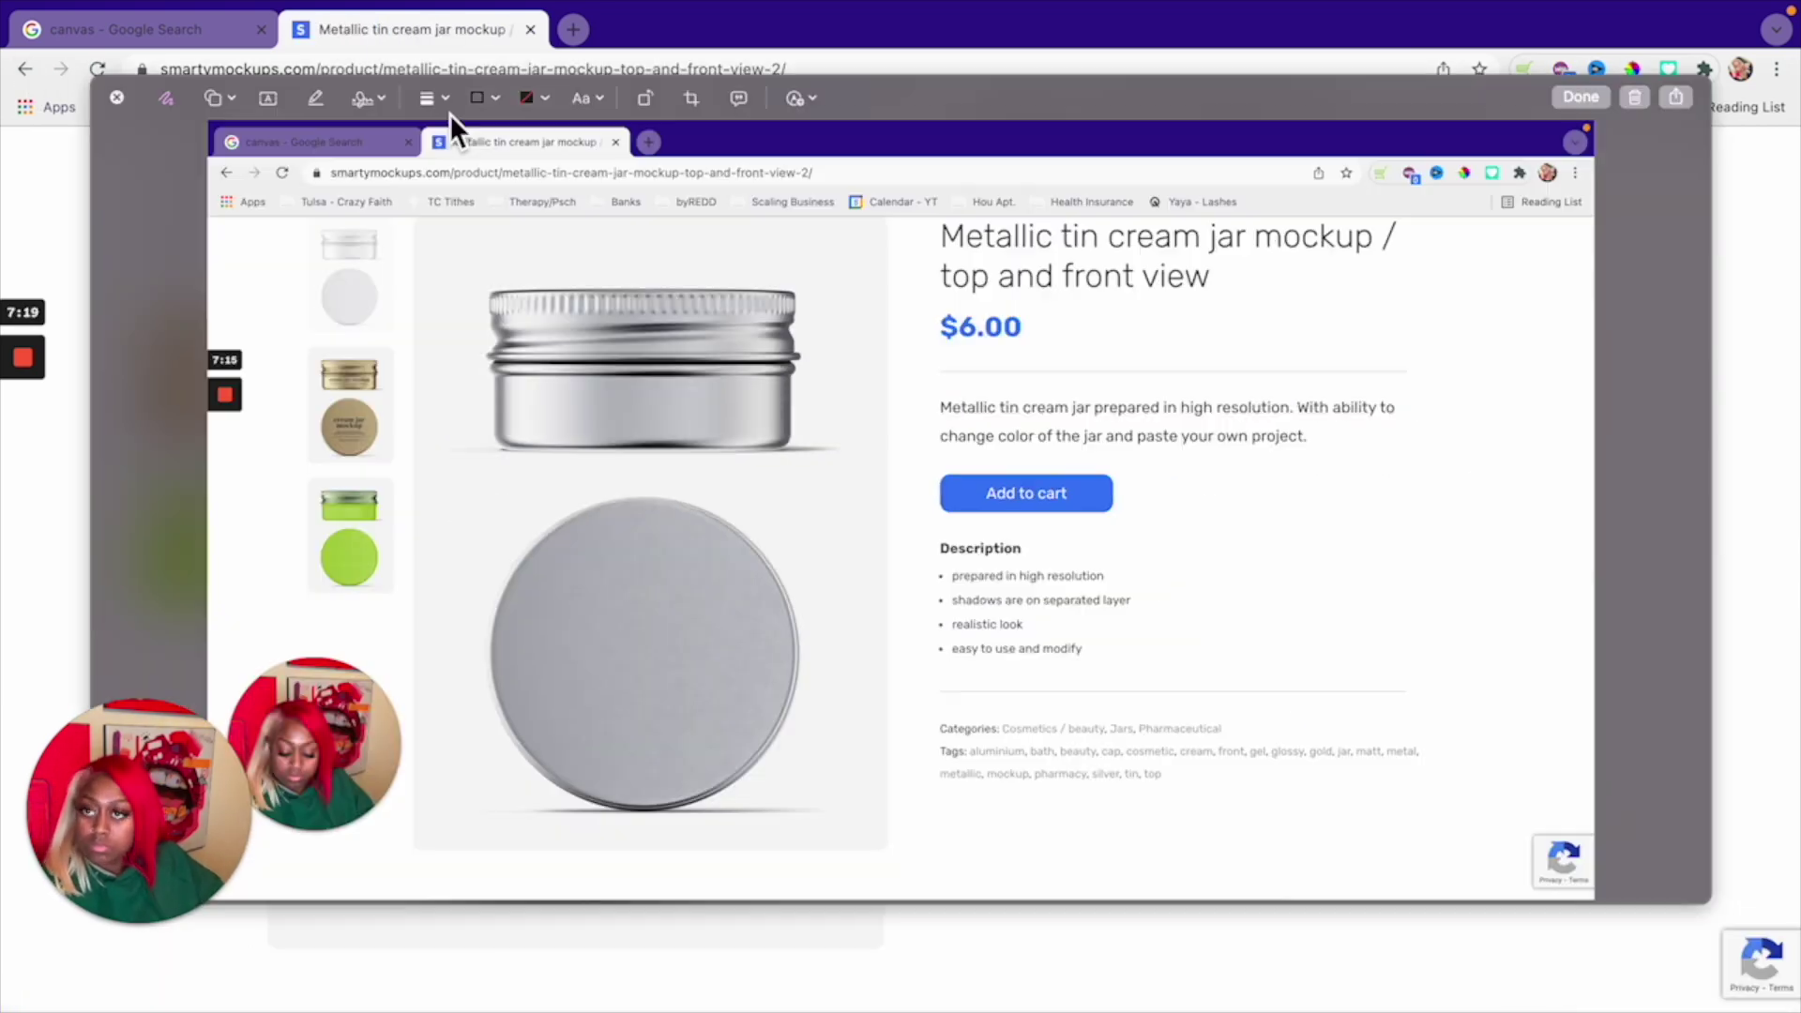
drag(208, 120, 816, 832)
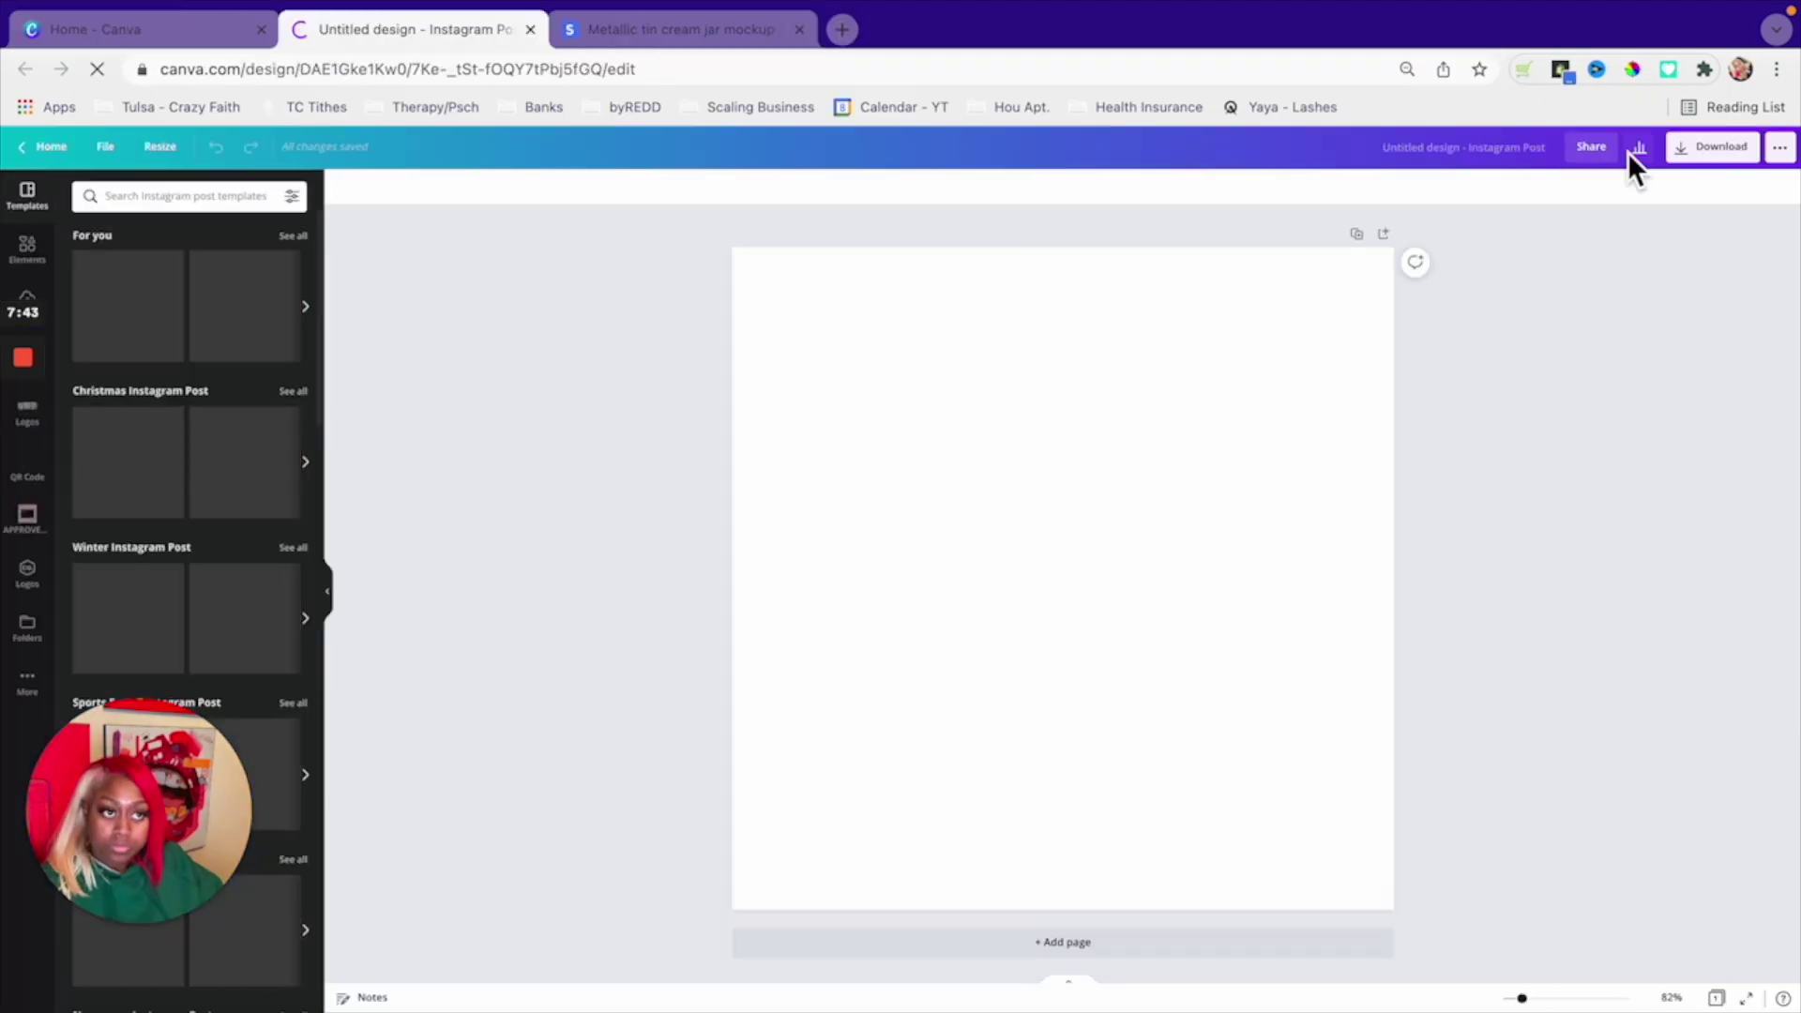
- Upload the cropped images to the Canva design and place the clear jar, with the semi-transparent jar overlapping its lower half
click(430, 976)
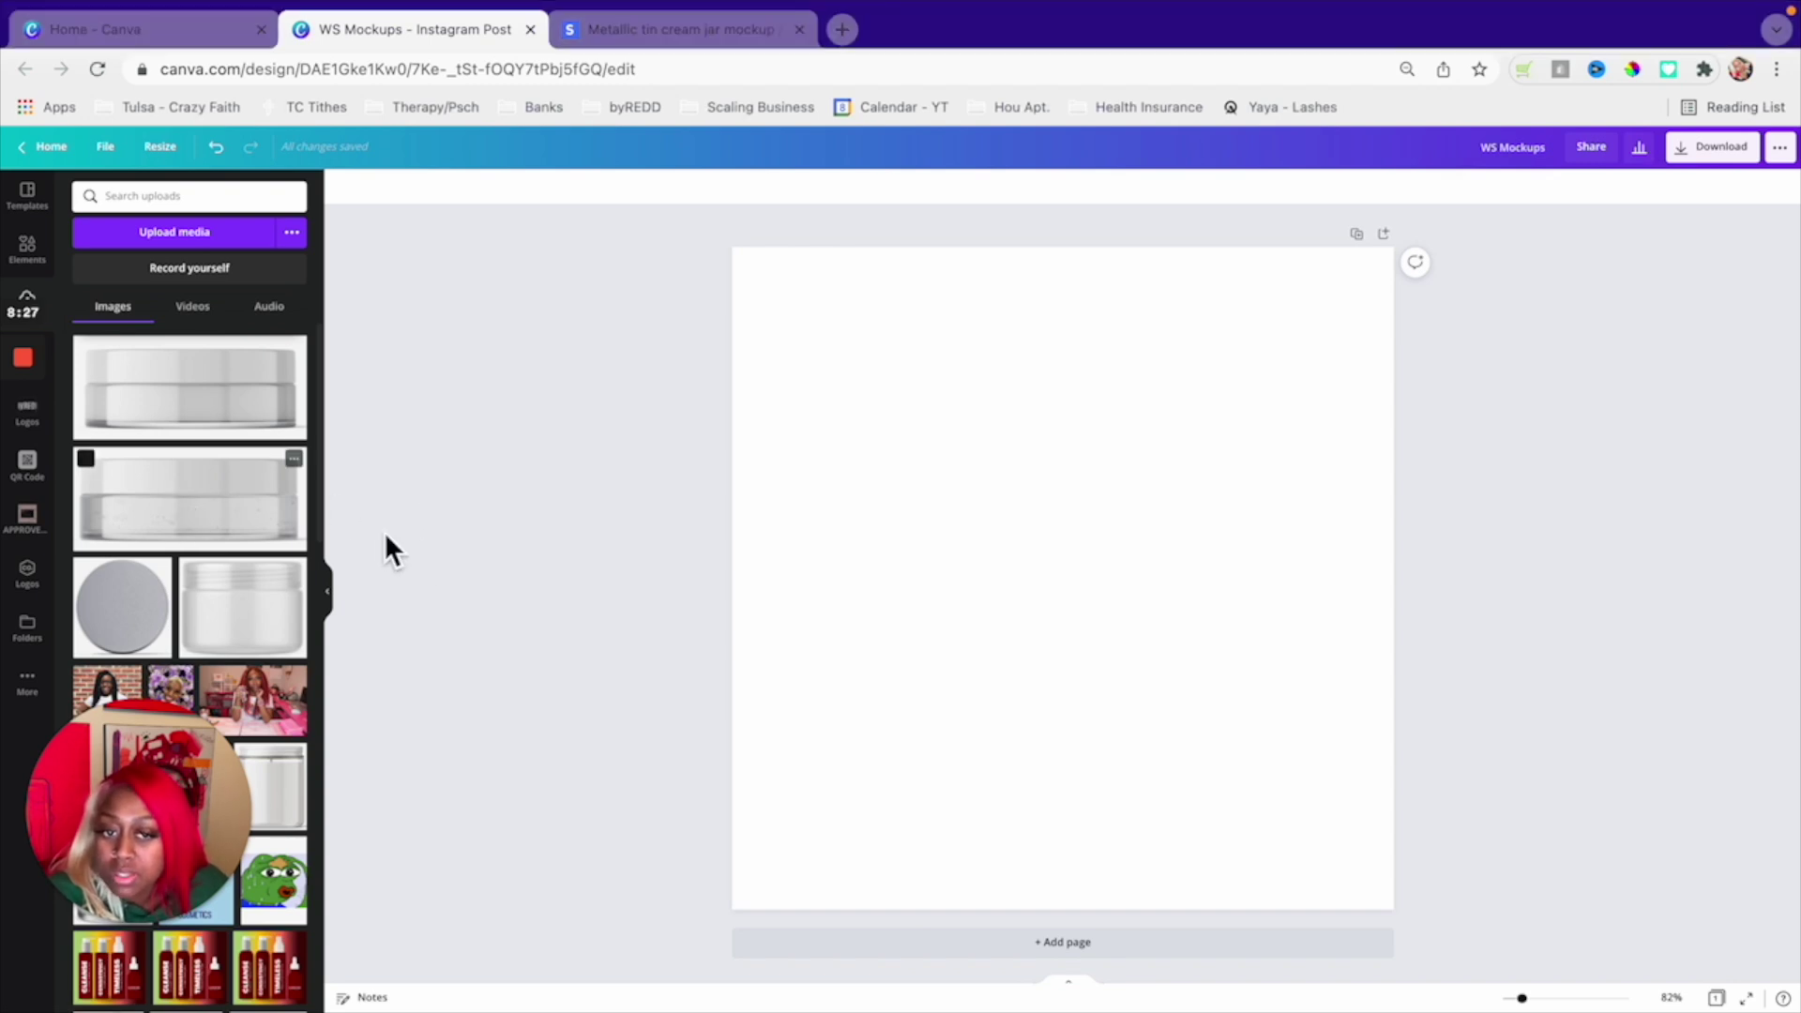
click(171, 509)
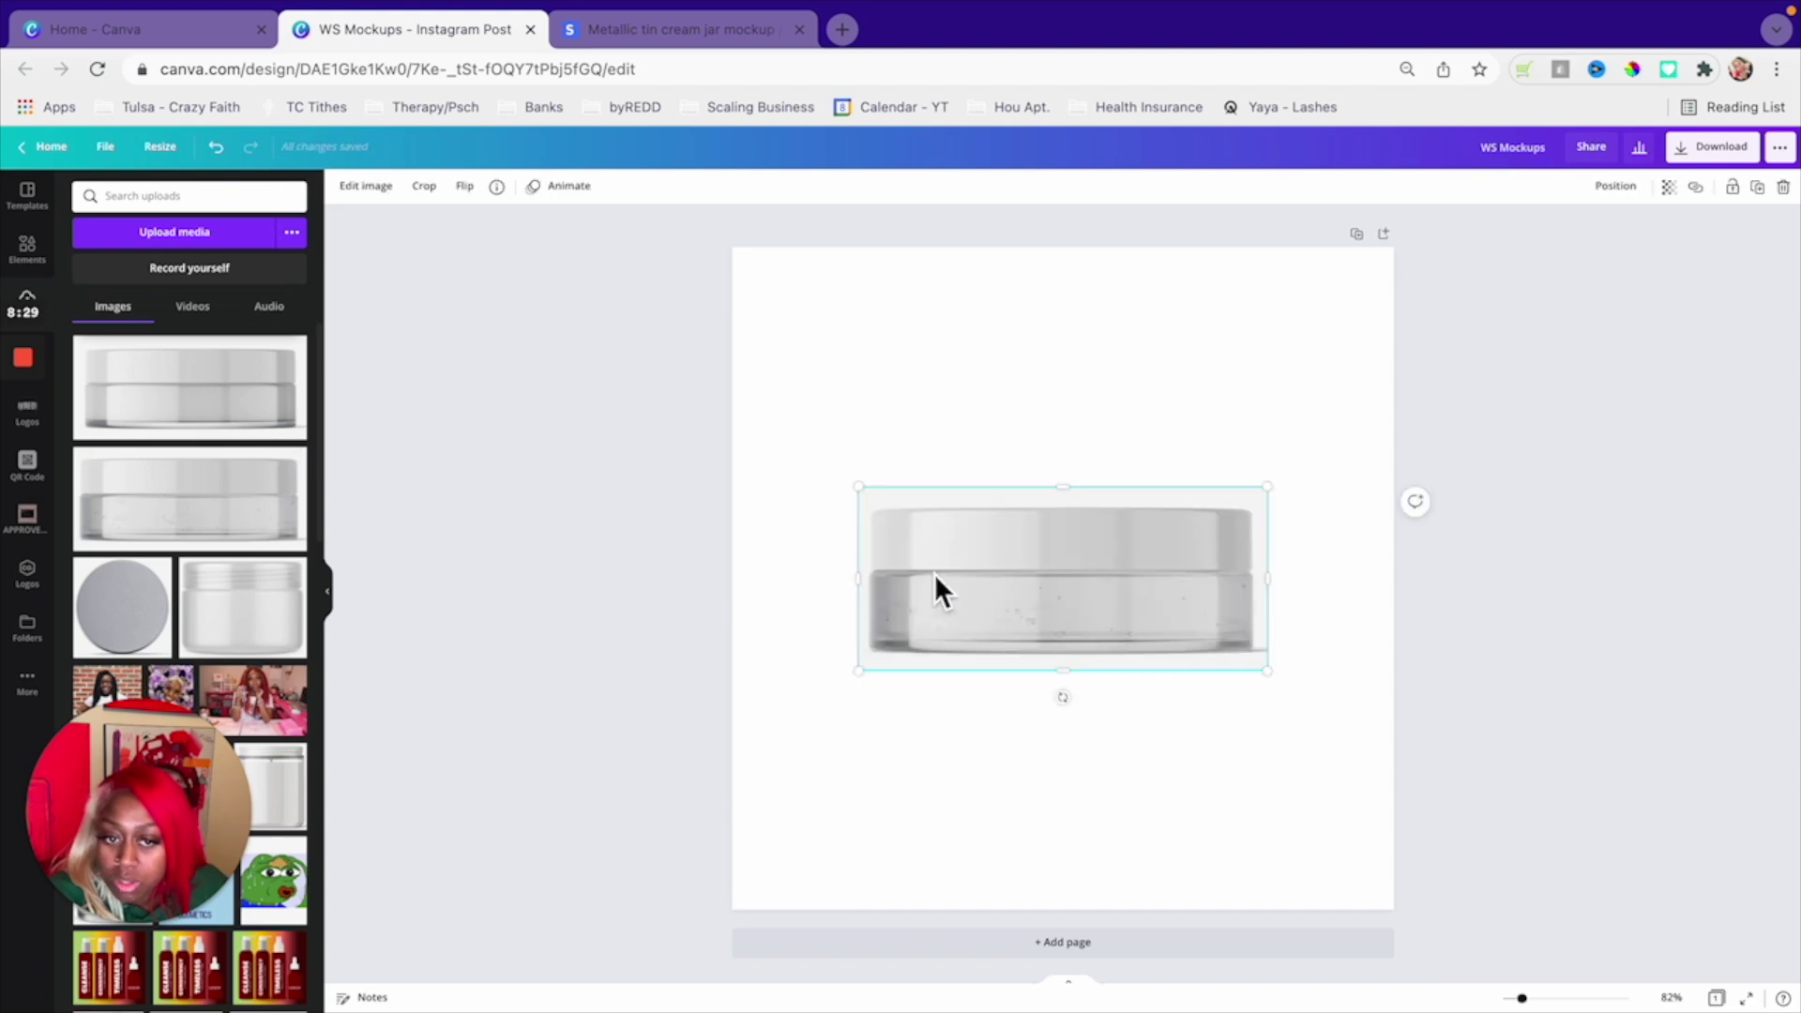
click(257, 639)
drag(1087, 590, 1088, 789)
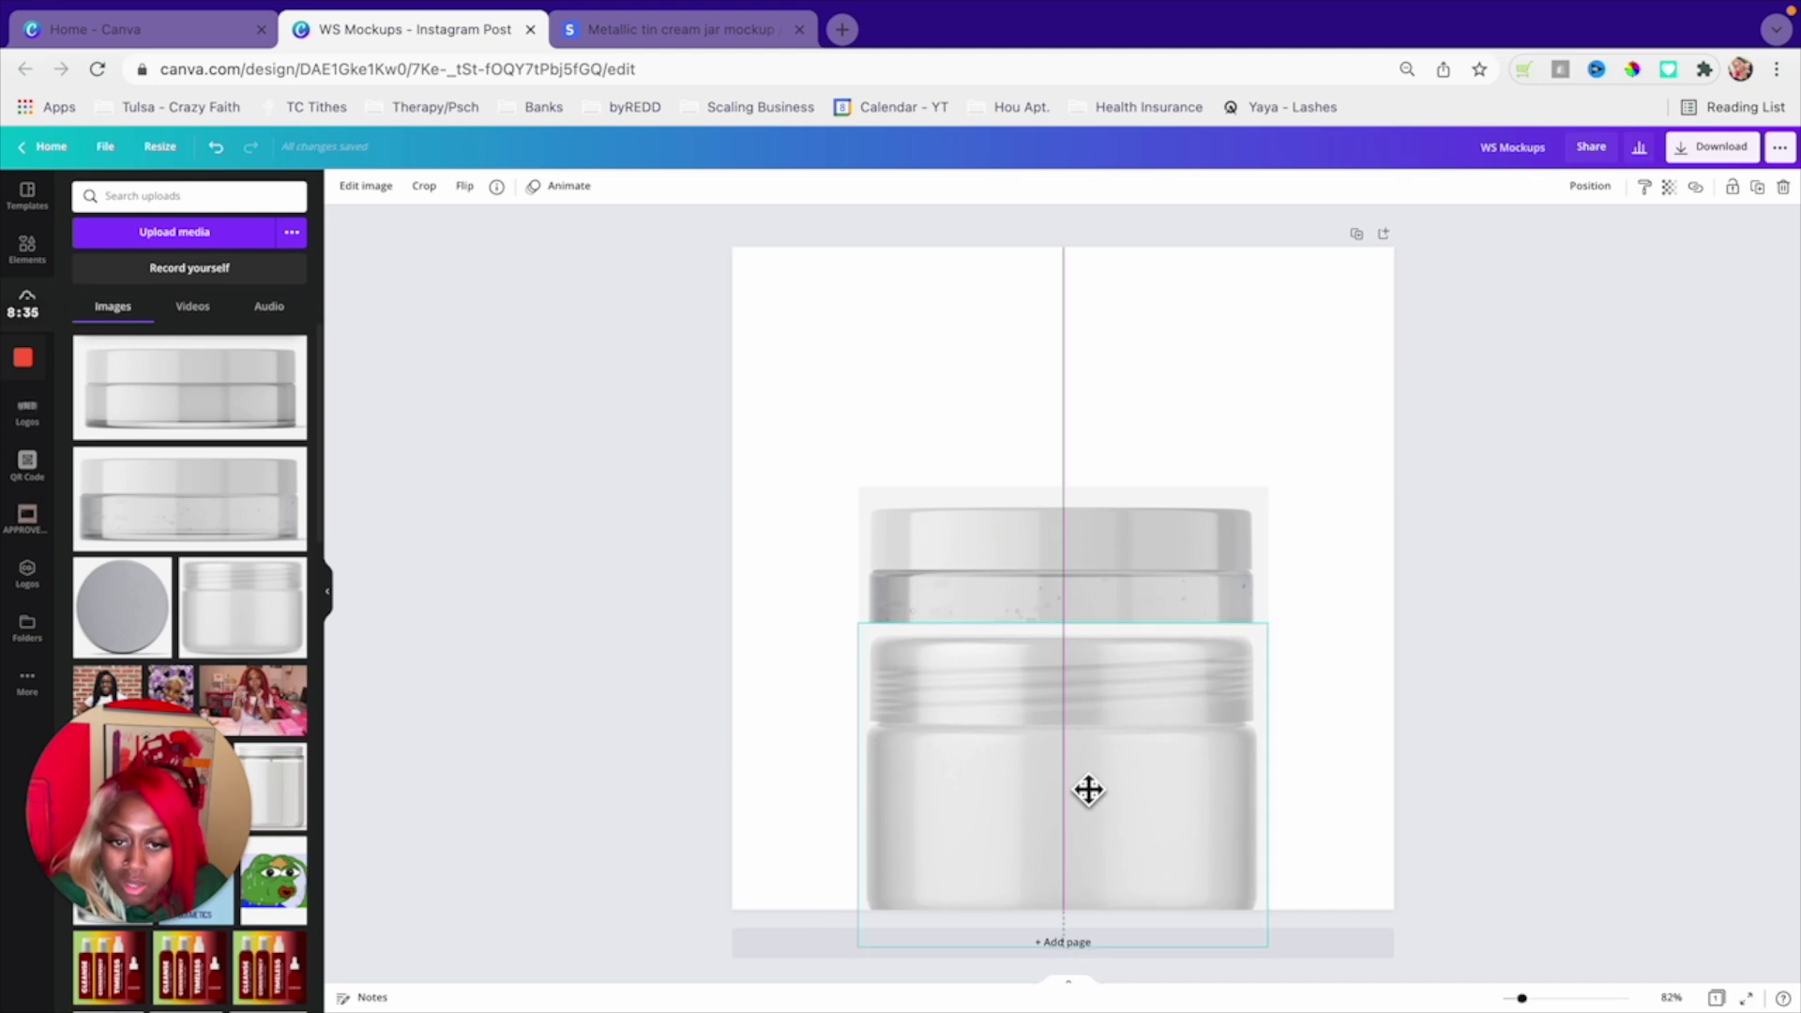
drag(1088, 789, 1086, 788)
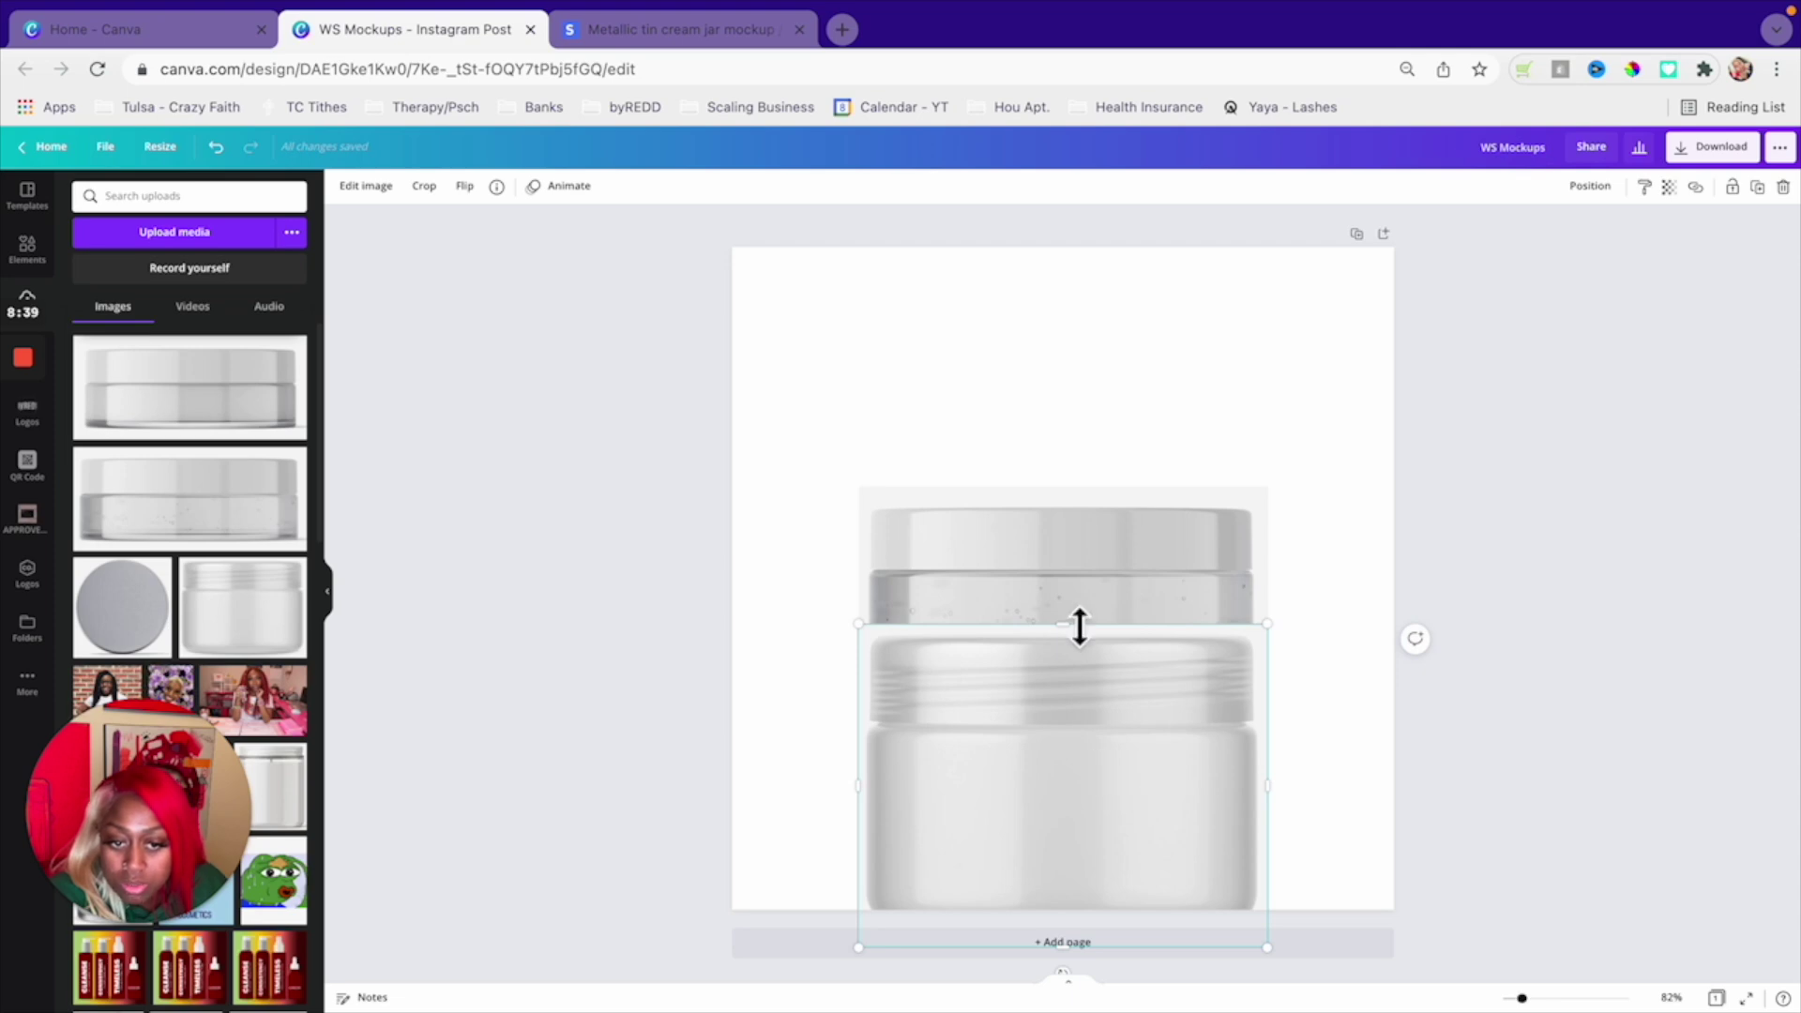
- Crop the semi-transparent jar from below to its threaded upper part, about 170 high, and the clear jar from above to its base
drag(1070, 952, 1104, 734)
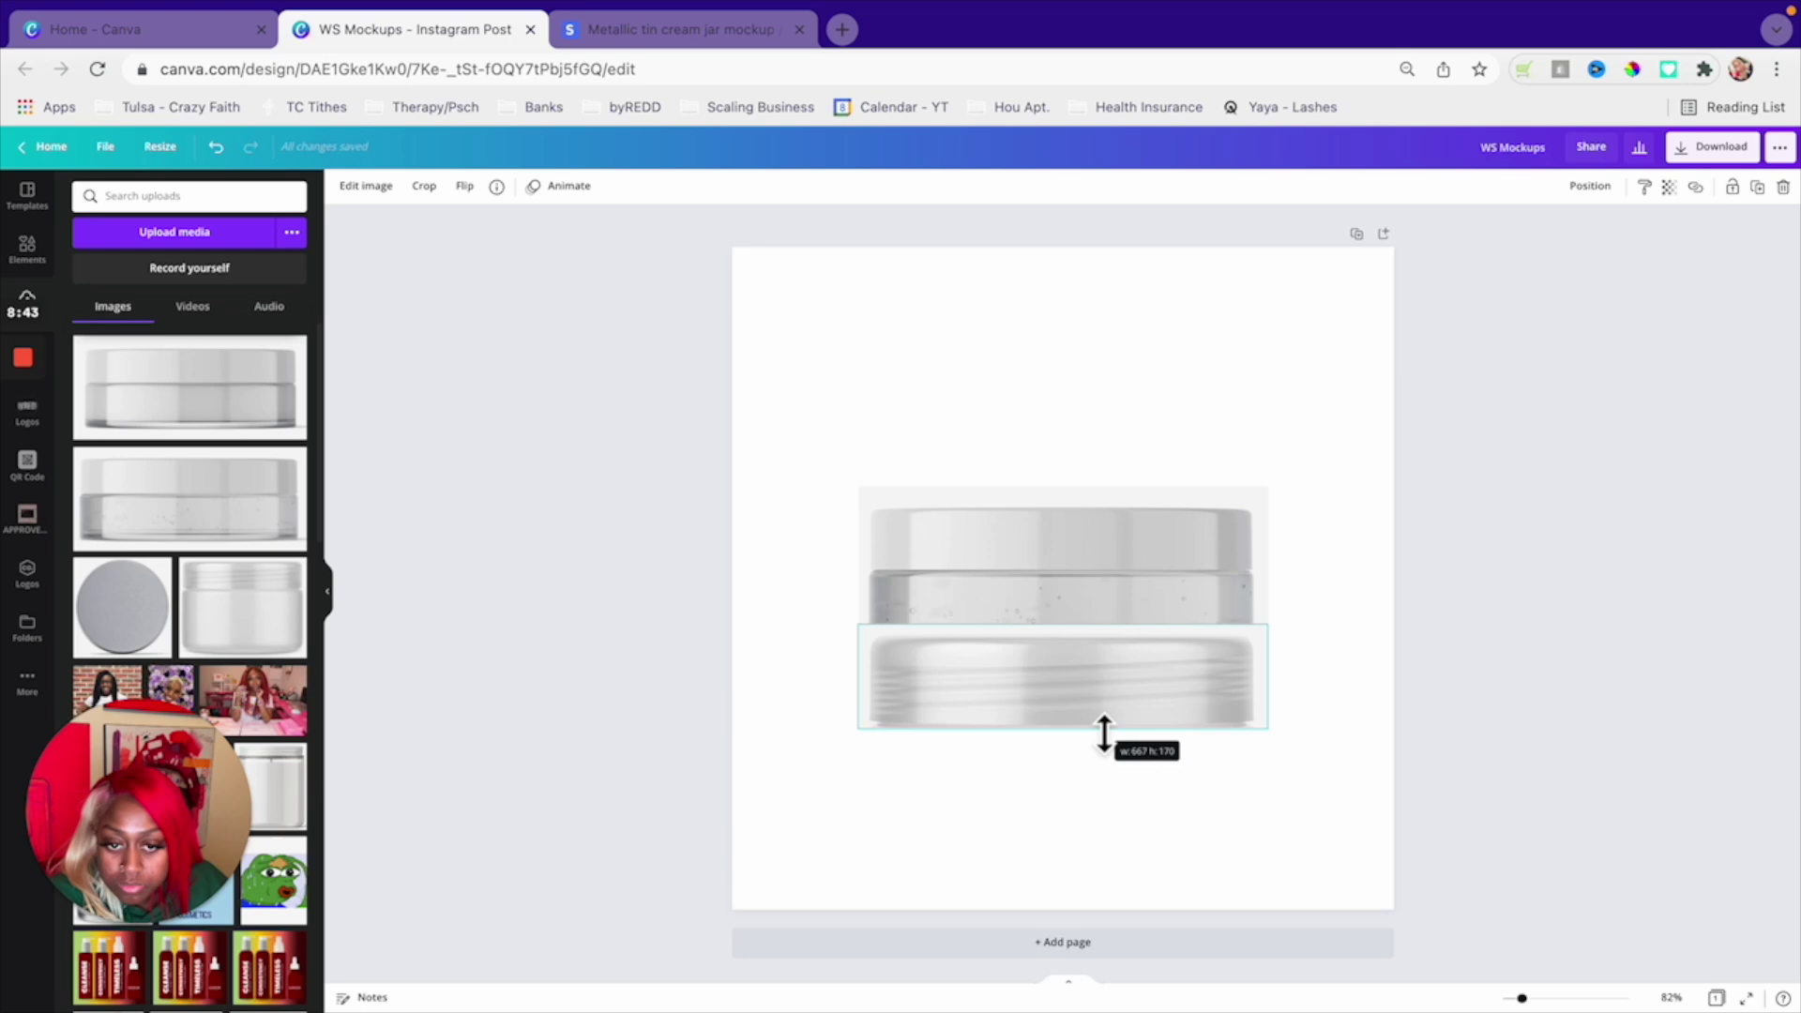
drag(1104, 733, 1104, 733)
click(1041, 563)
drag(1063, 489, 1078, 594)
click(1270, 782)
- Move the threaded upper part onto the clear jar's base and adjust its height so the two pieces form one jar
drag(1120, 714, 1127, 566)
click(1322, 624)
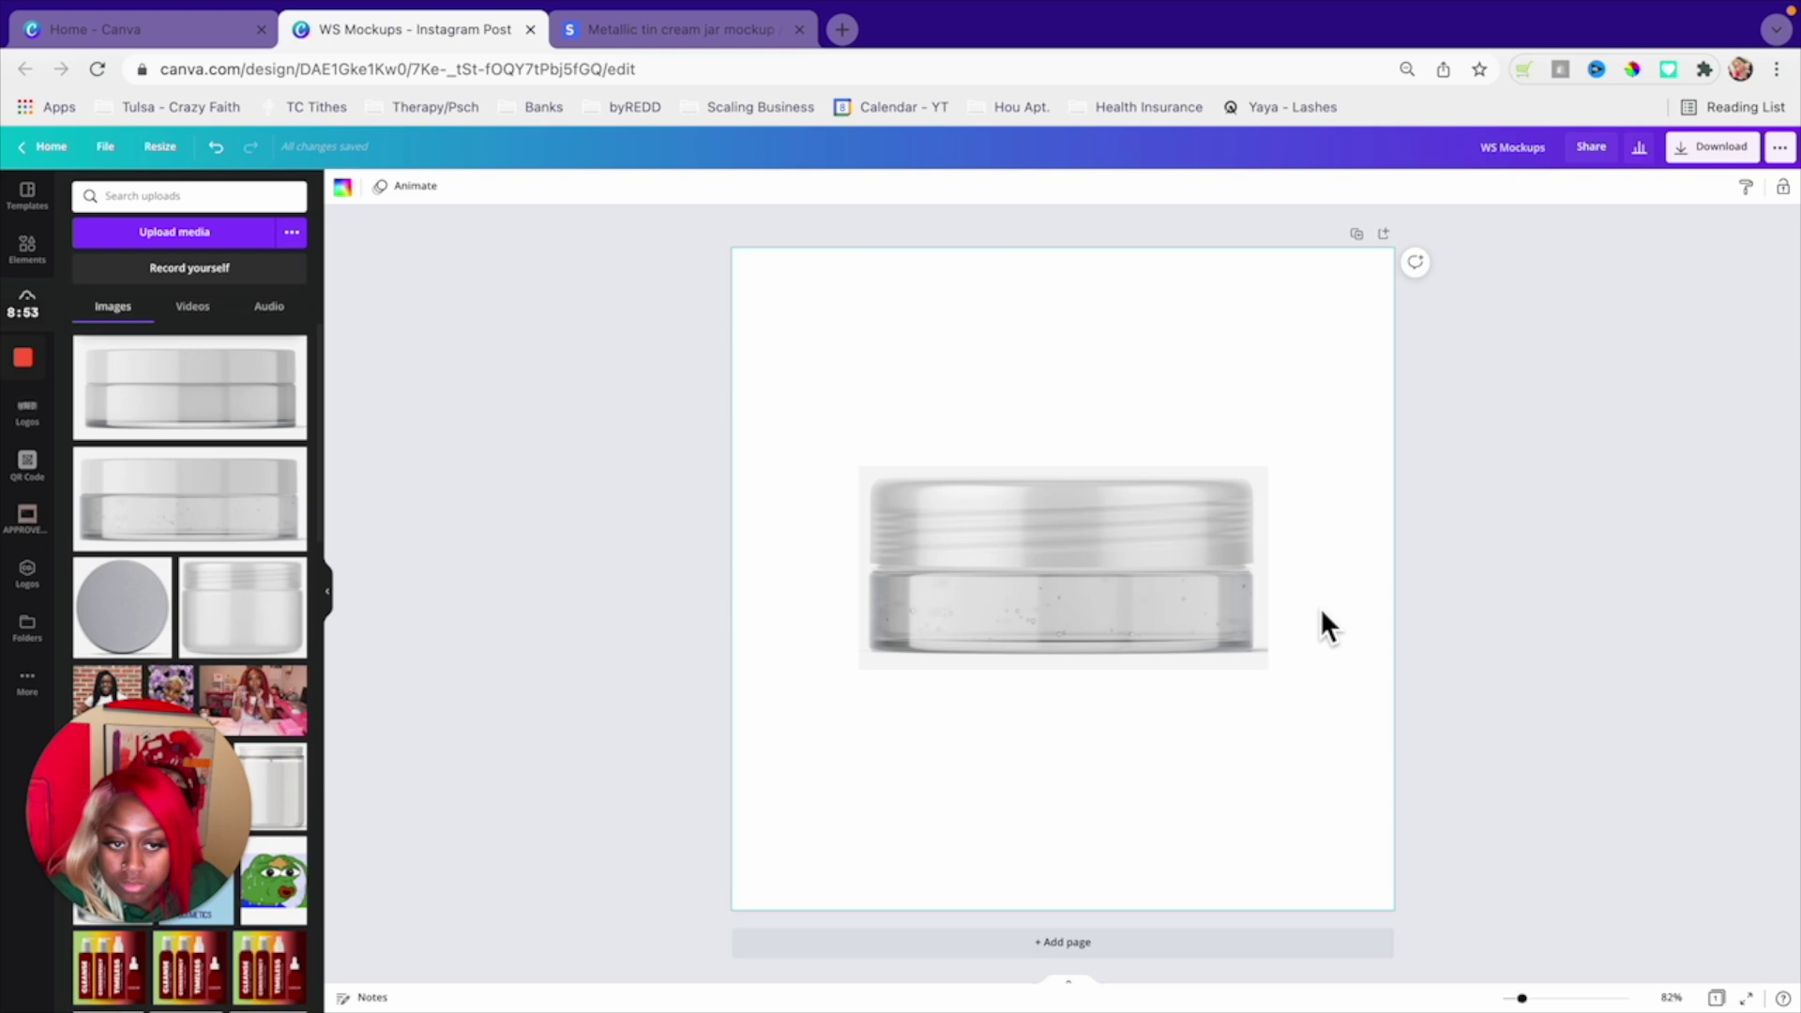
drag(1155, 536, 1159, 554)
click(1345, 600)
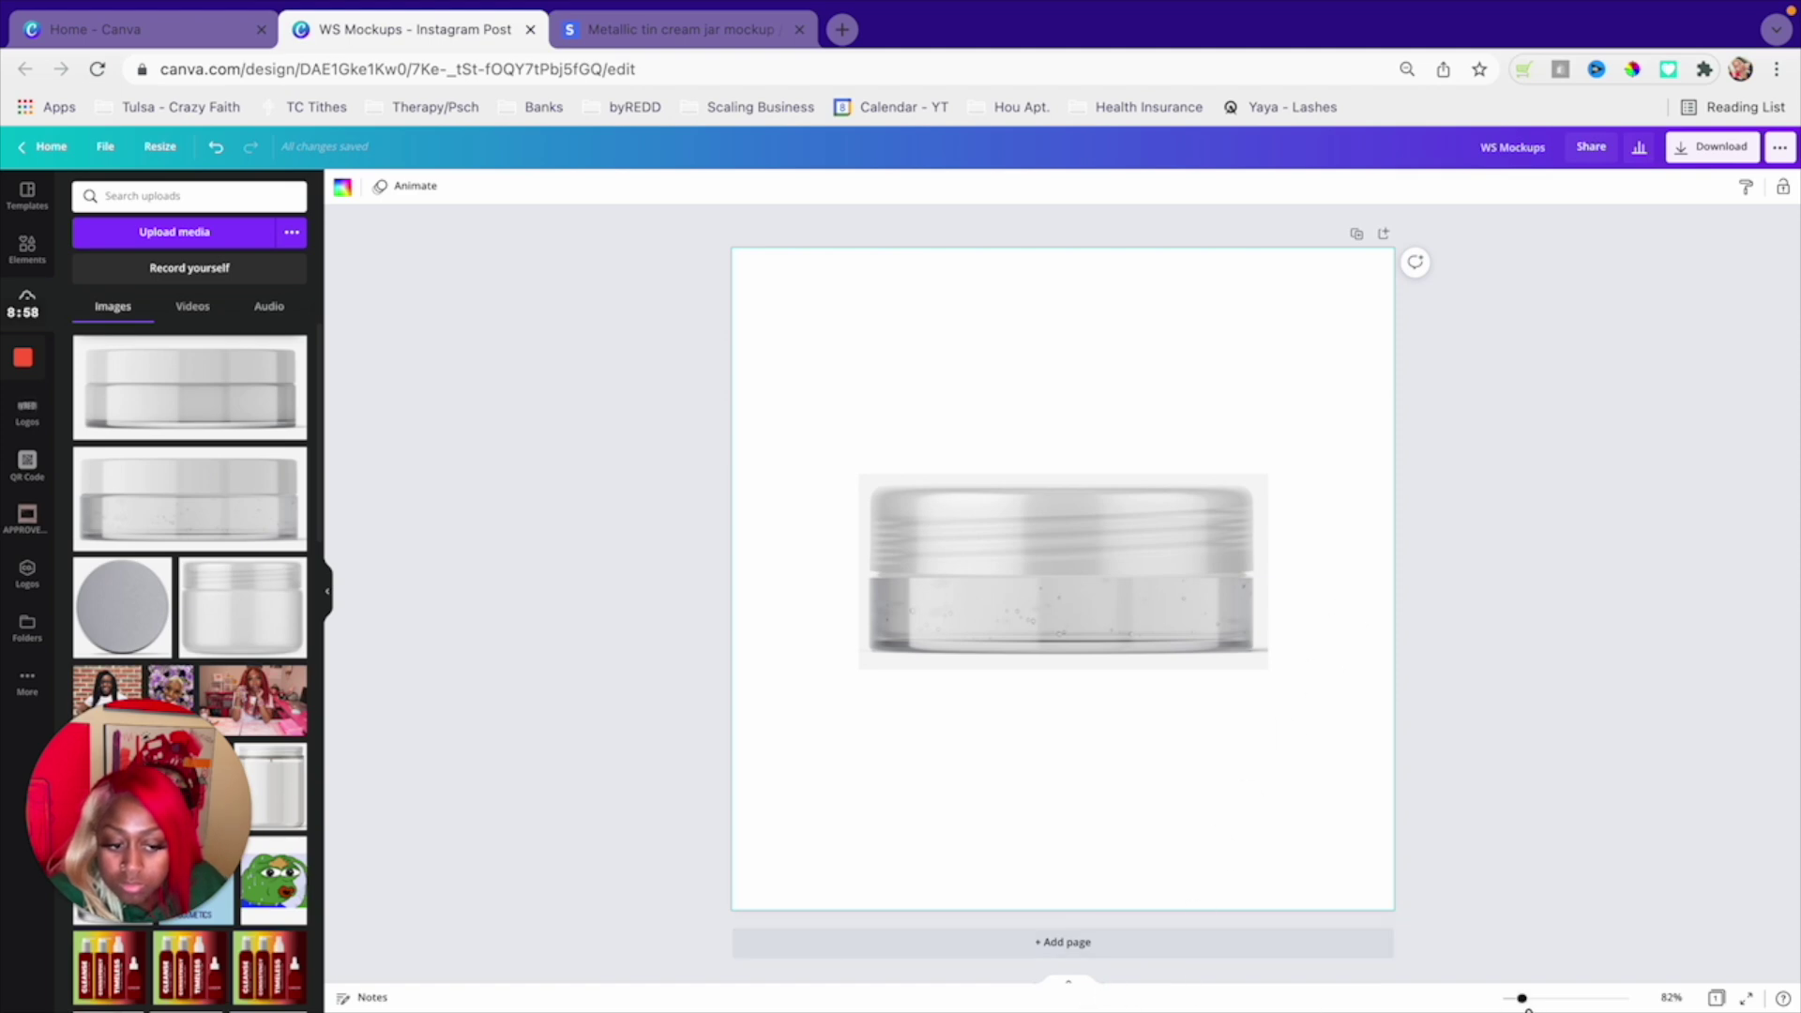
click(1538, 1000)
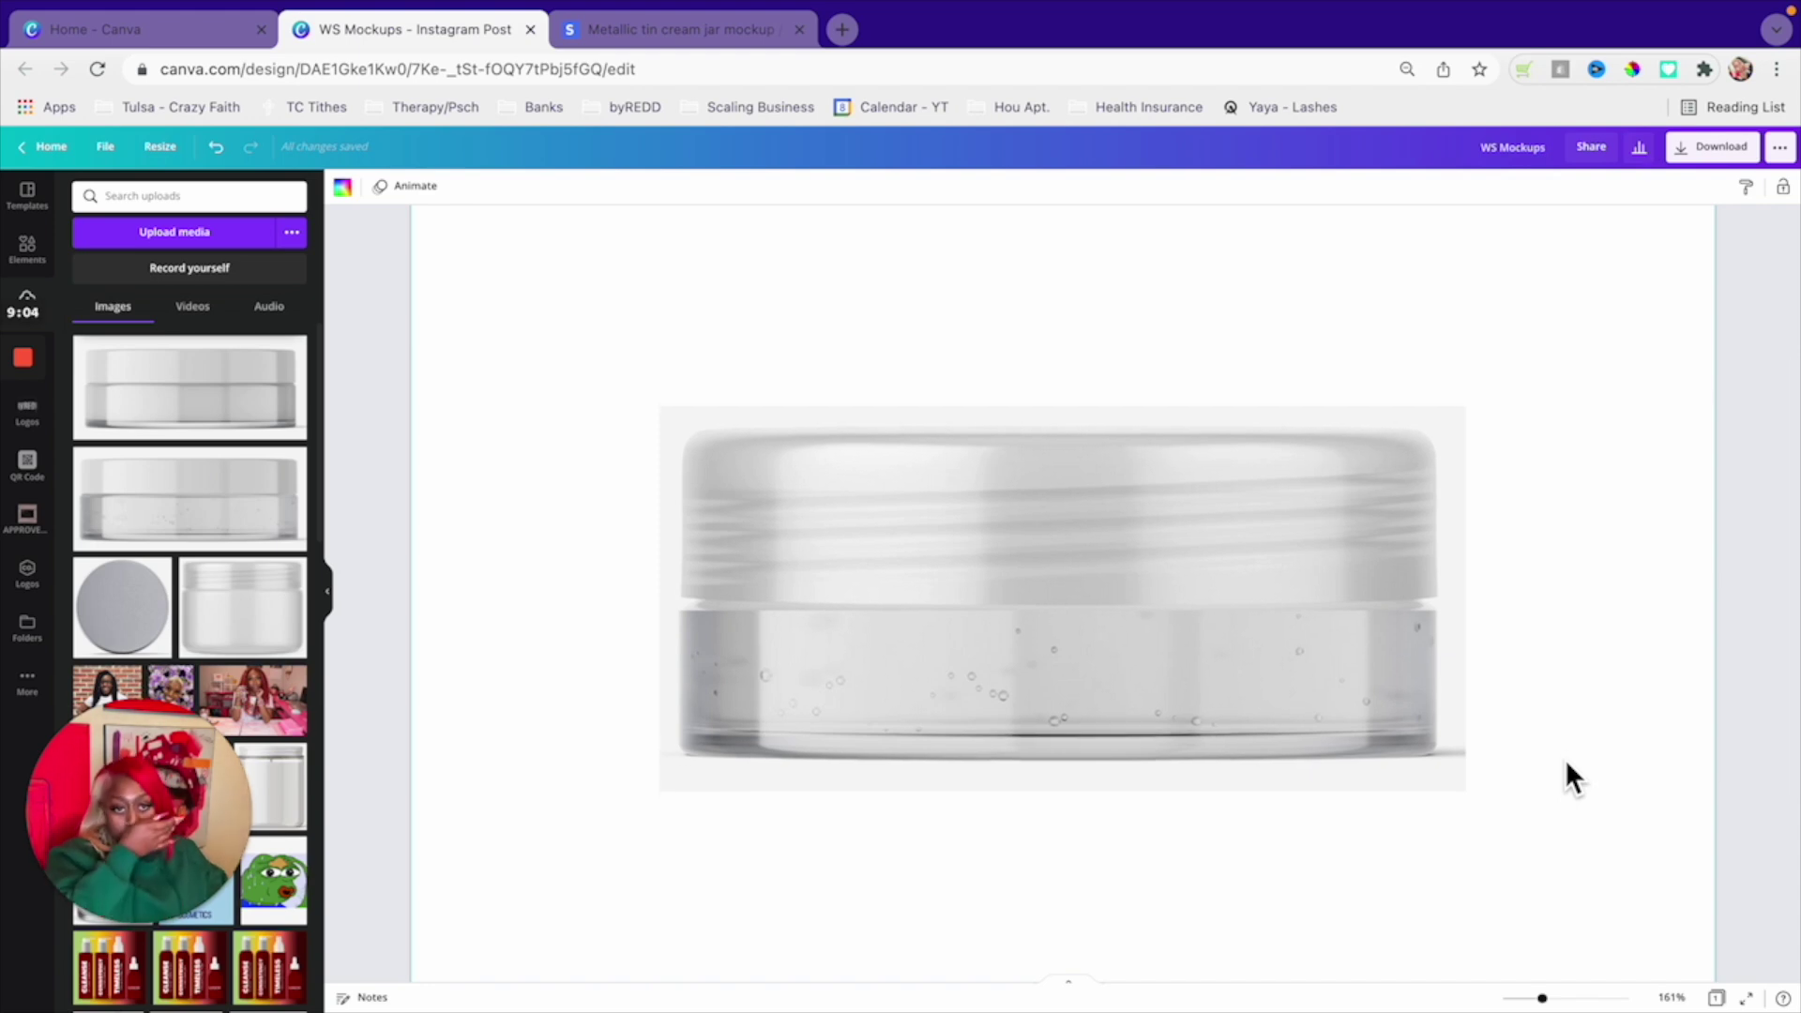
click(1206, 510)
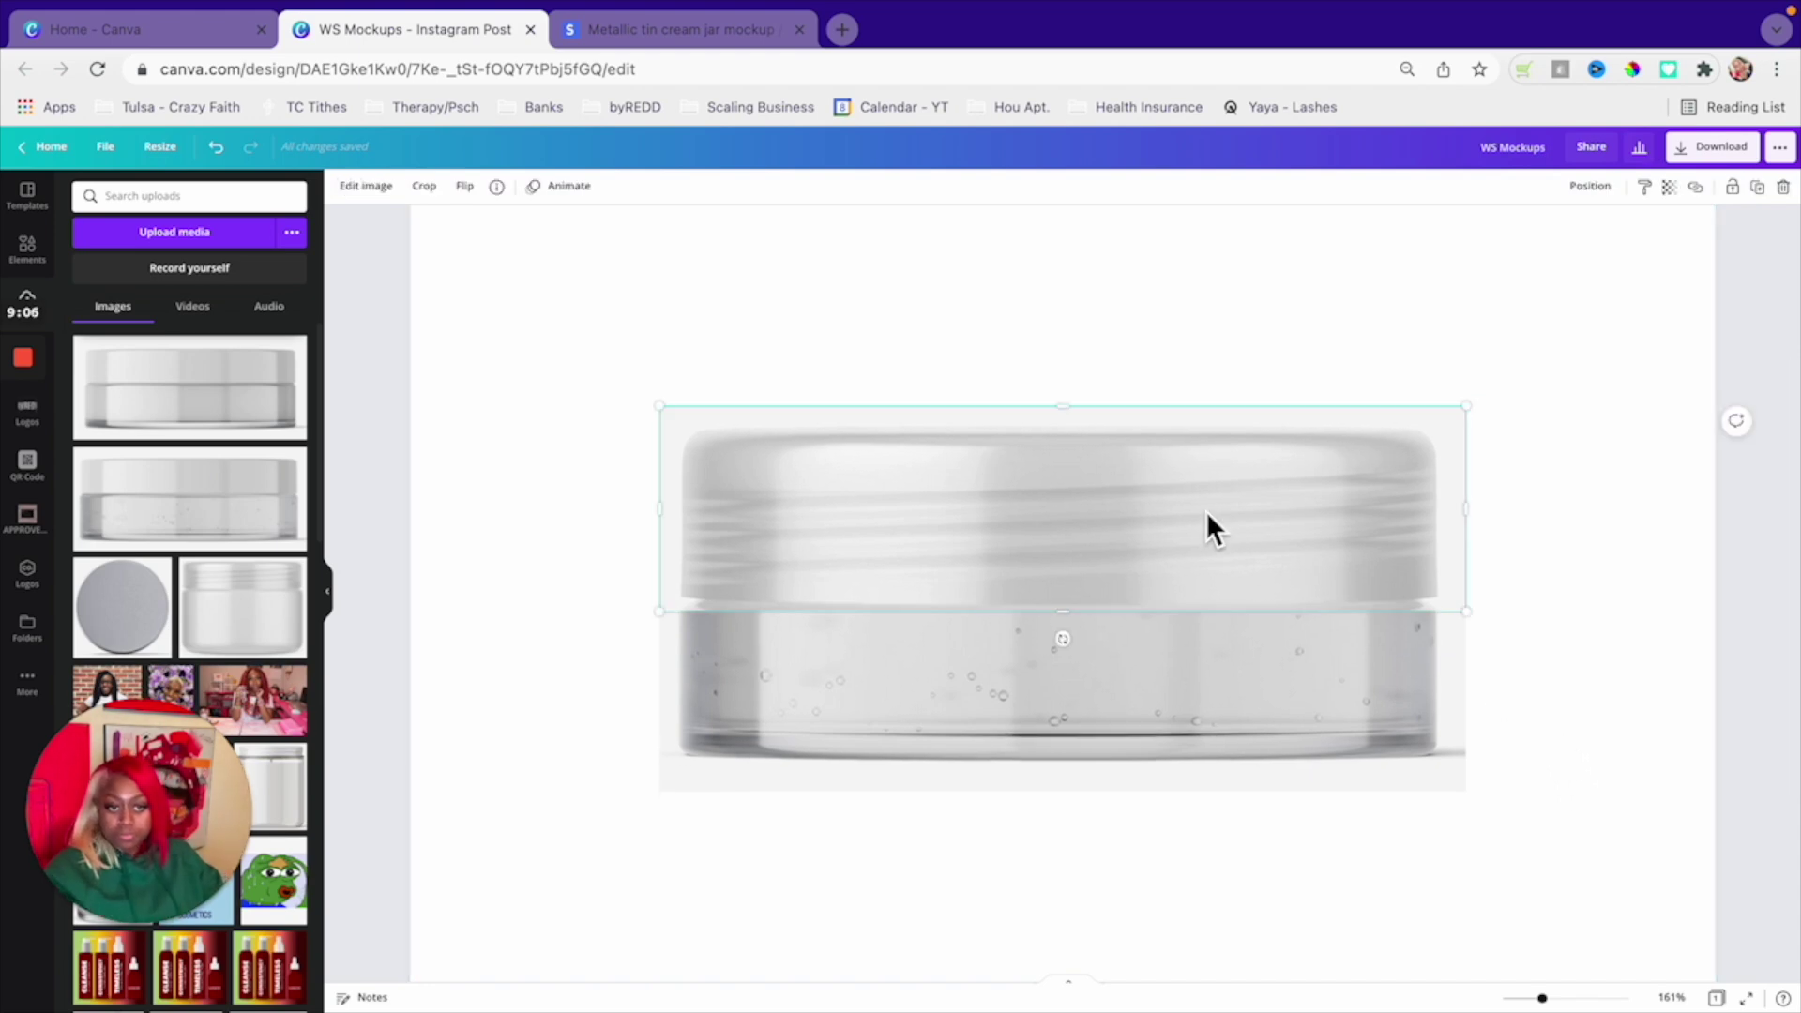
click(1659, 577)
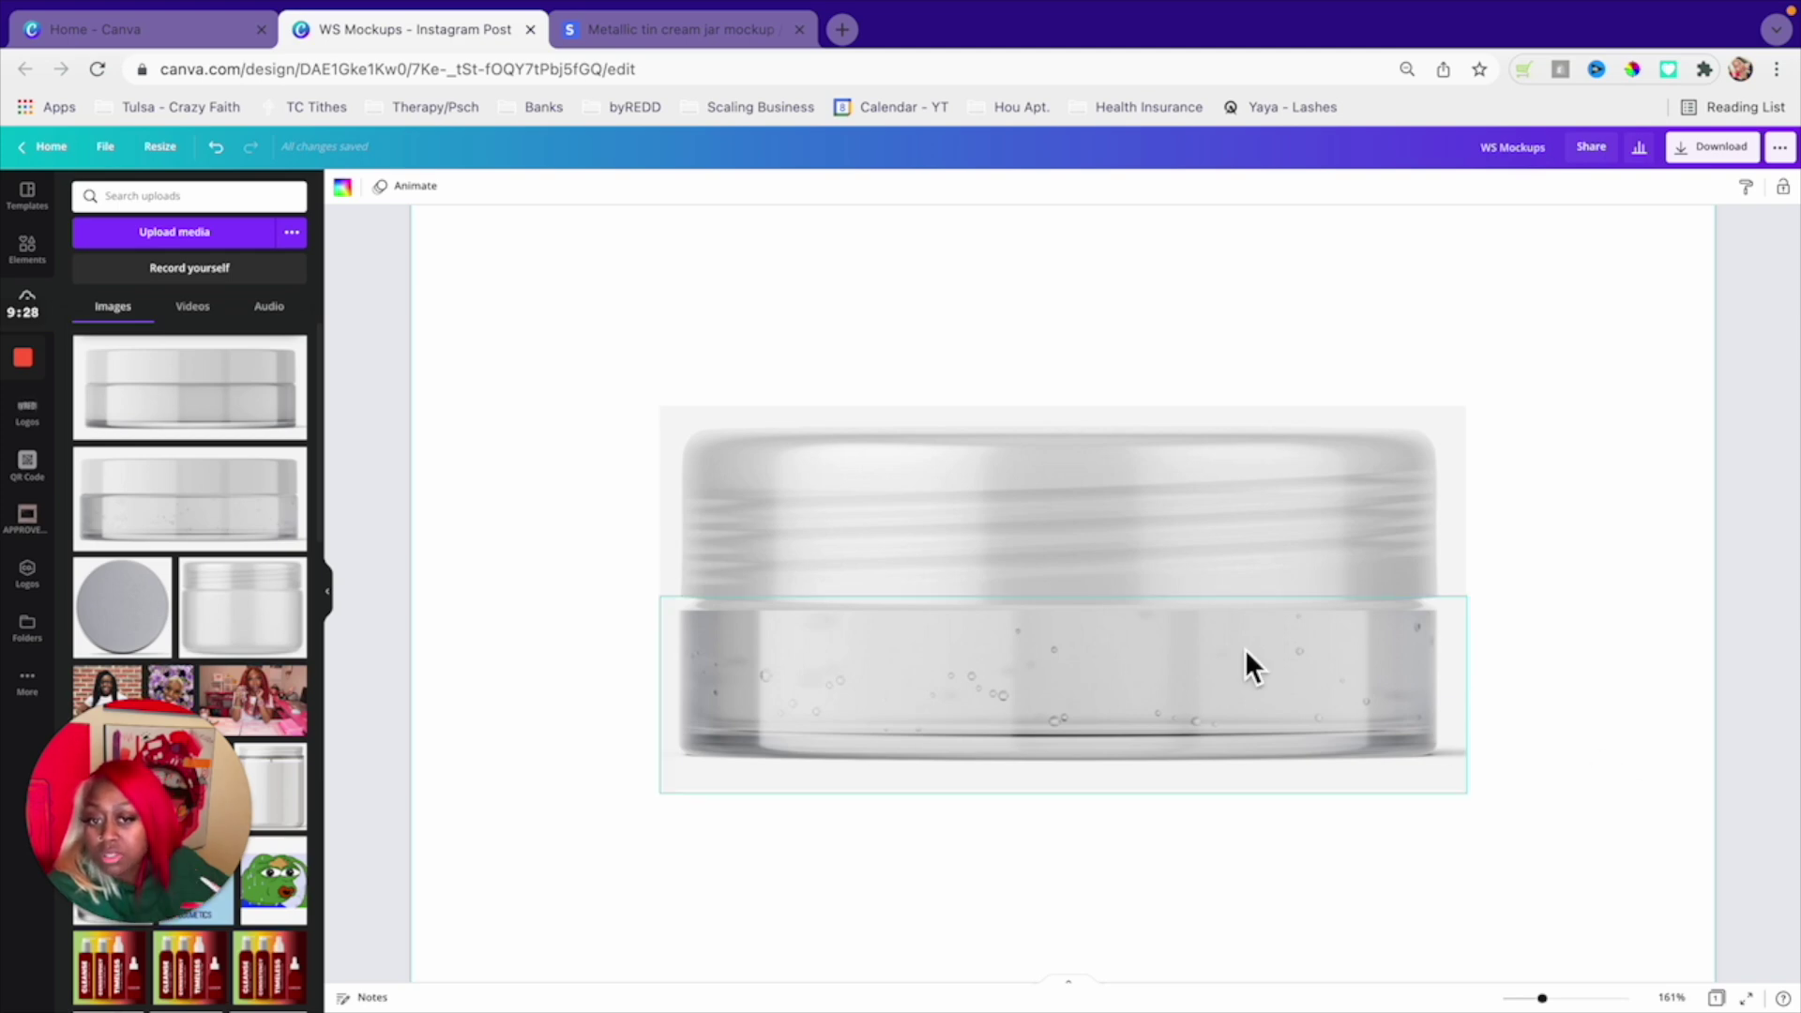
- Shift the assembled two-piece jar to the page's left side and scale it down, then place the round lid, reduced in size, beside it
drag(1238, 656, 1022, 623)
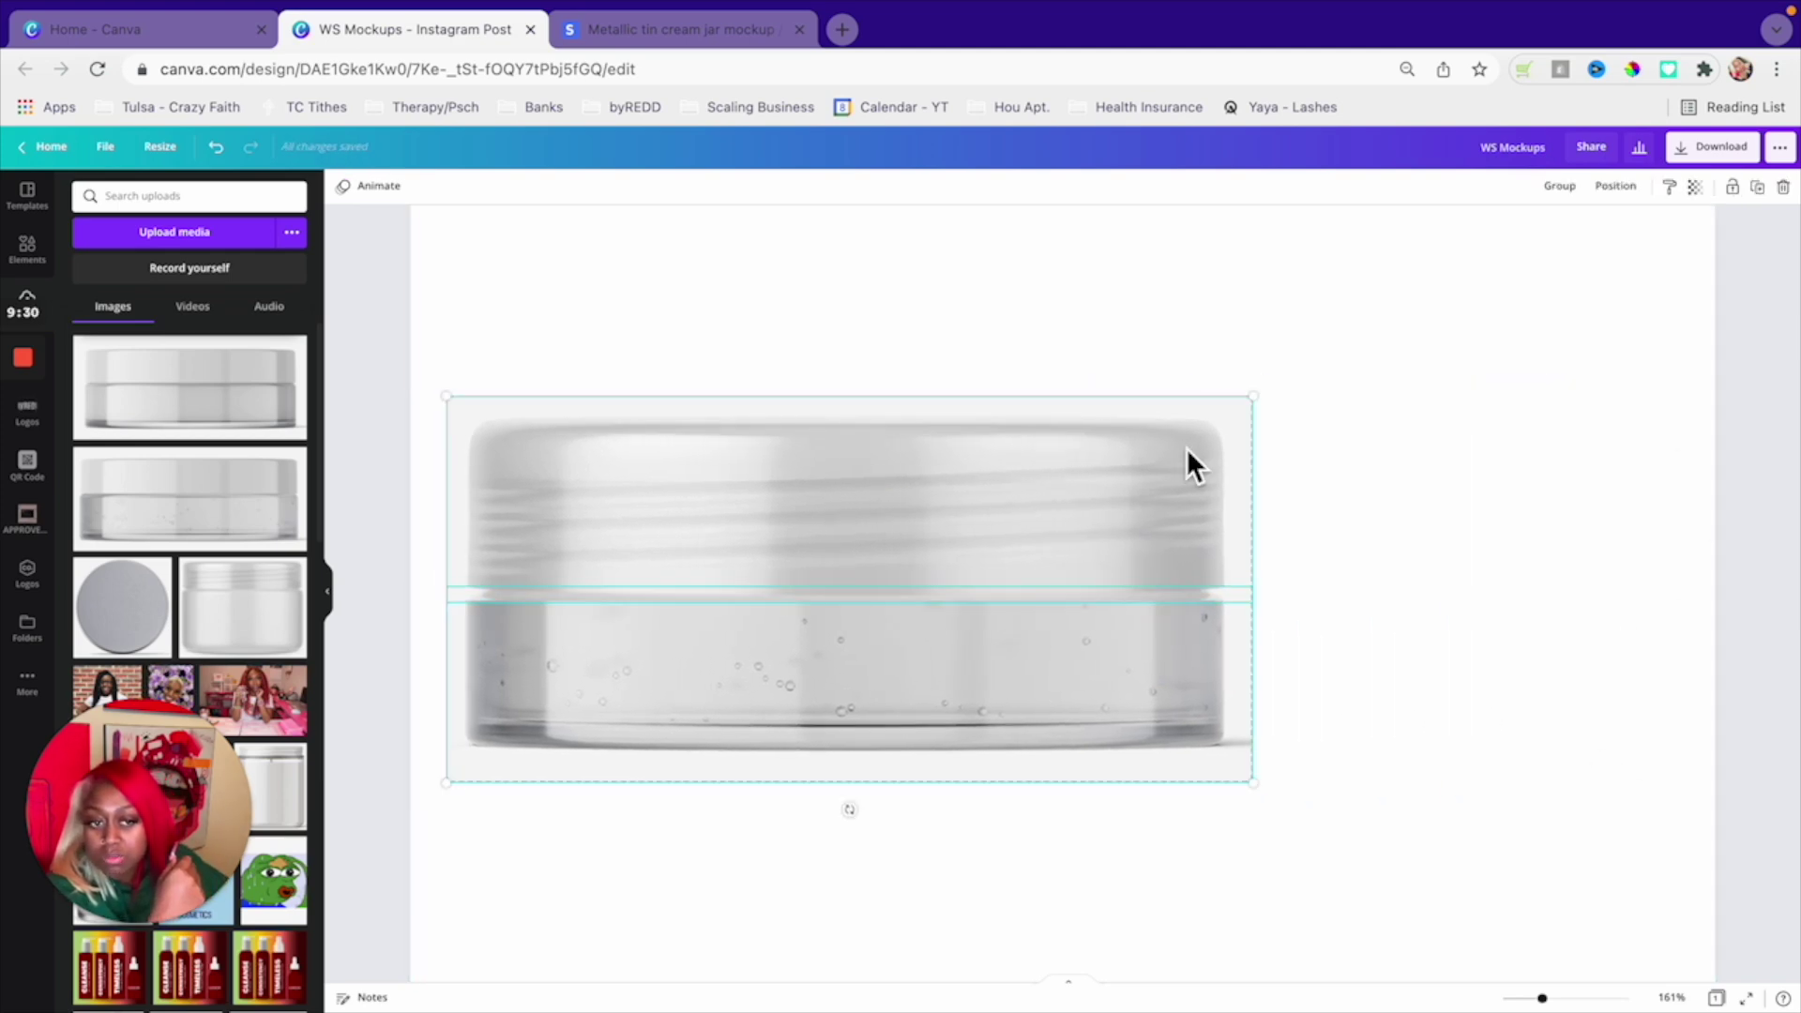
drag(1262, 401, 899, 544)
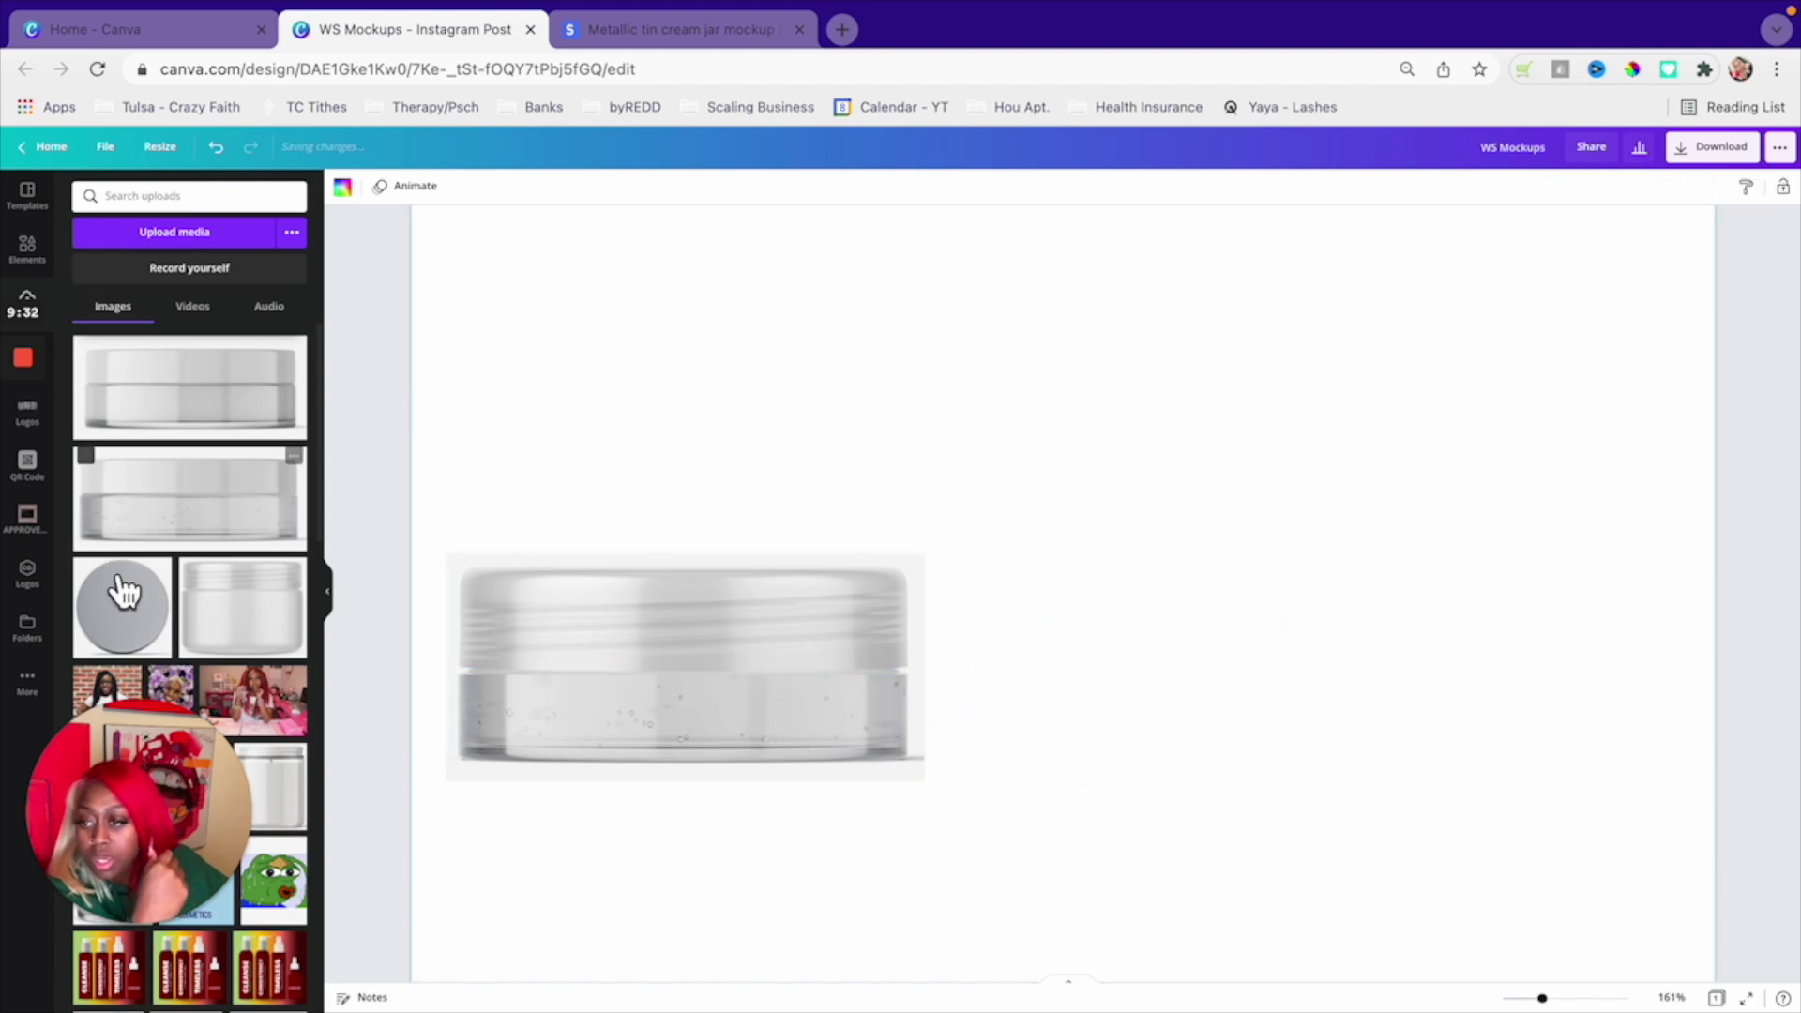
click(121, 595)
drag(669, 212, 929, 366)
drag(1136, 652, 1319, 591)
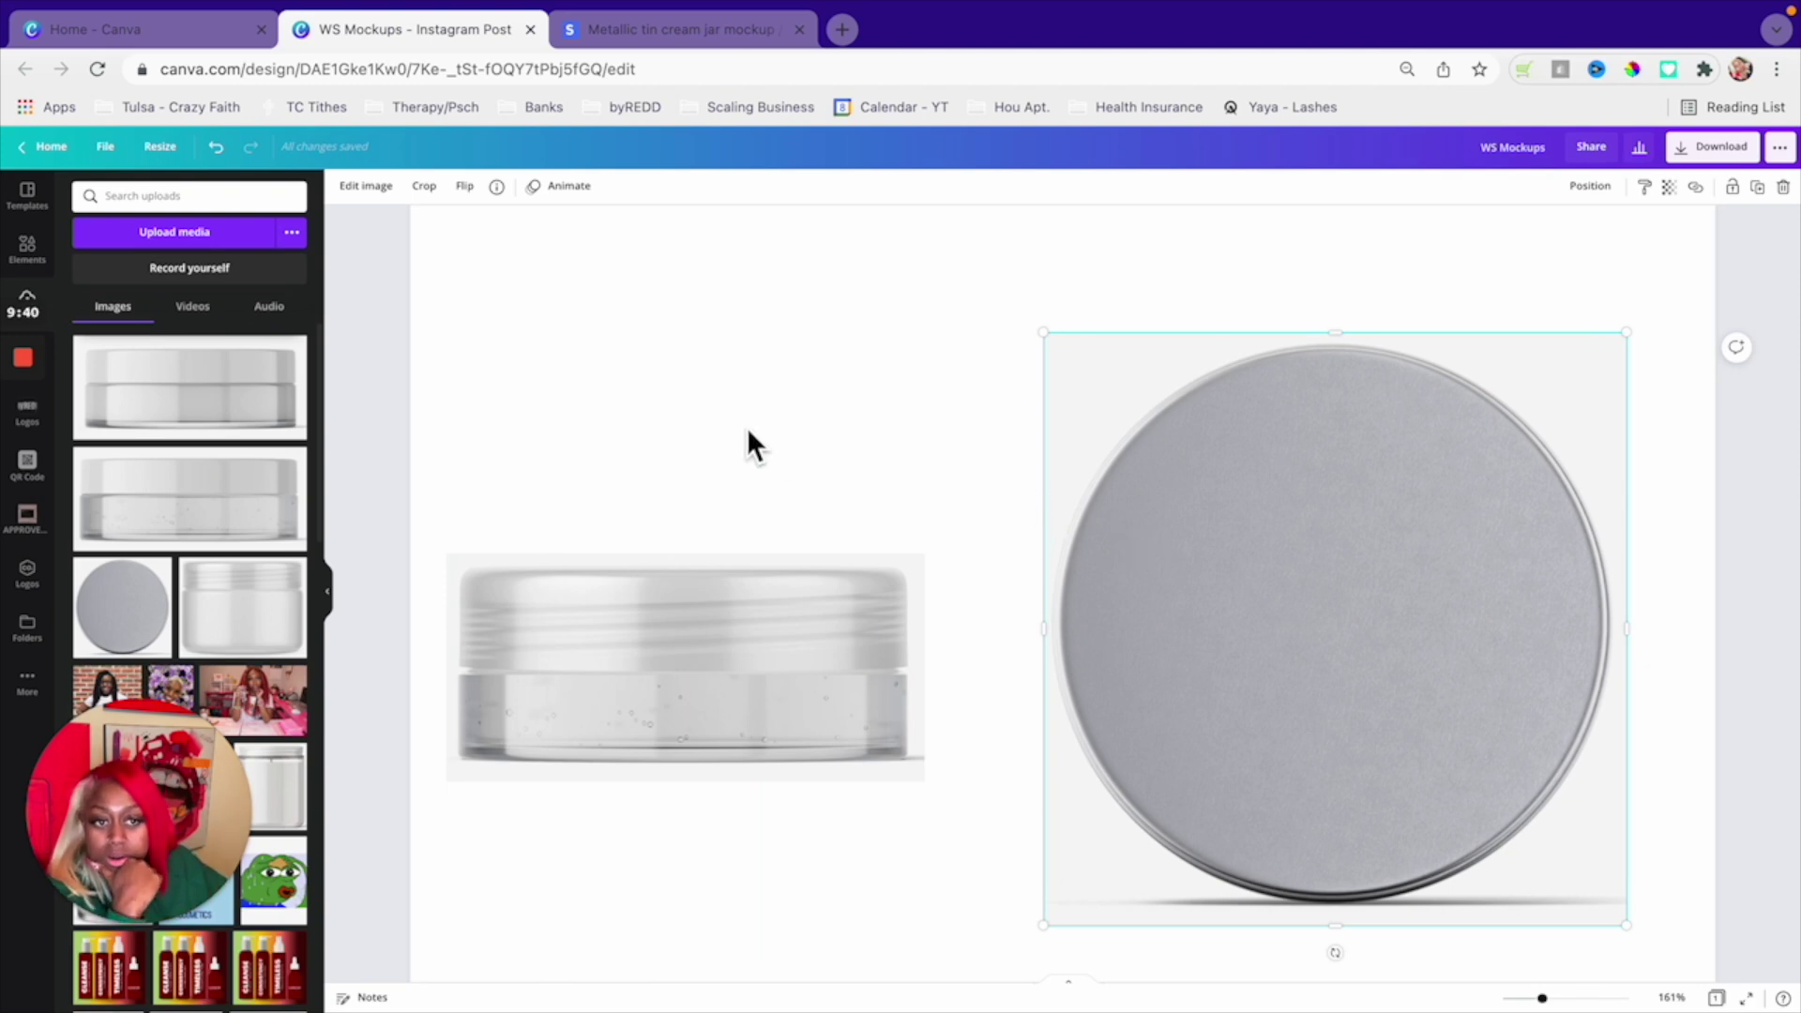
- Remove the background from the round lid image with Background Remover
click(361, 185)
click(206, 333)
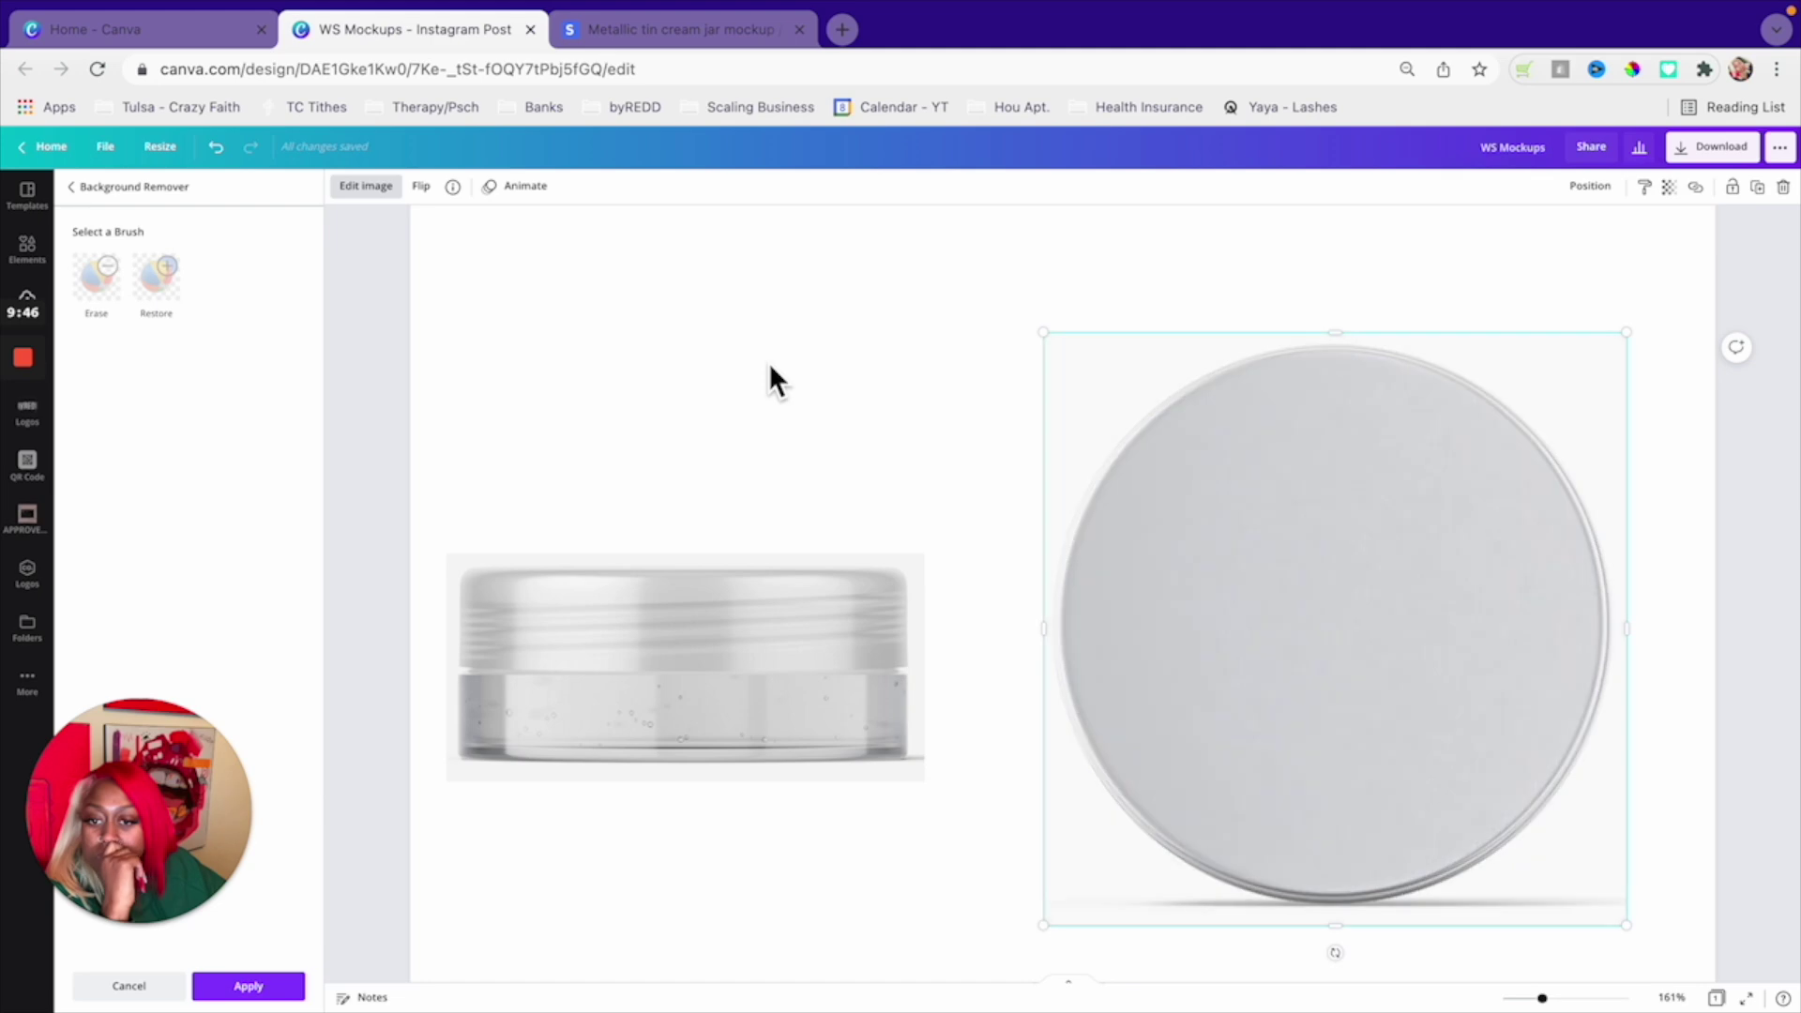
click(249, 986)
- Apply the Classic filter from Photogenic's Mono set to the round lid image
scroll(194, 672, down, 5)
scroll(201, 691, down, 2)
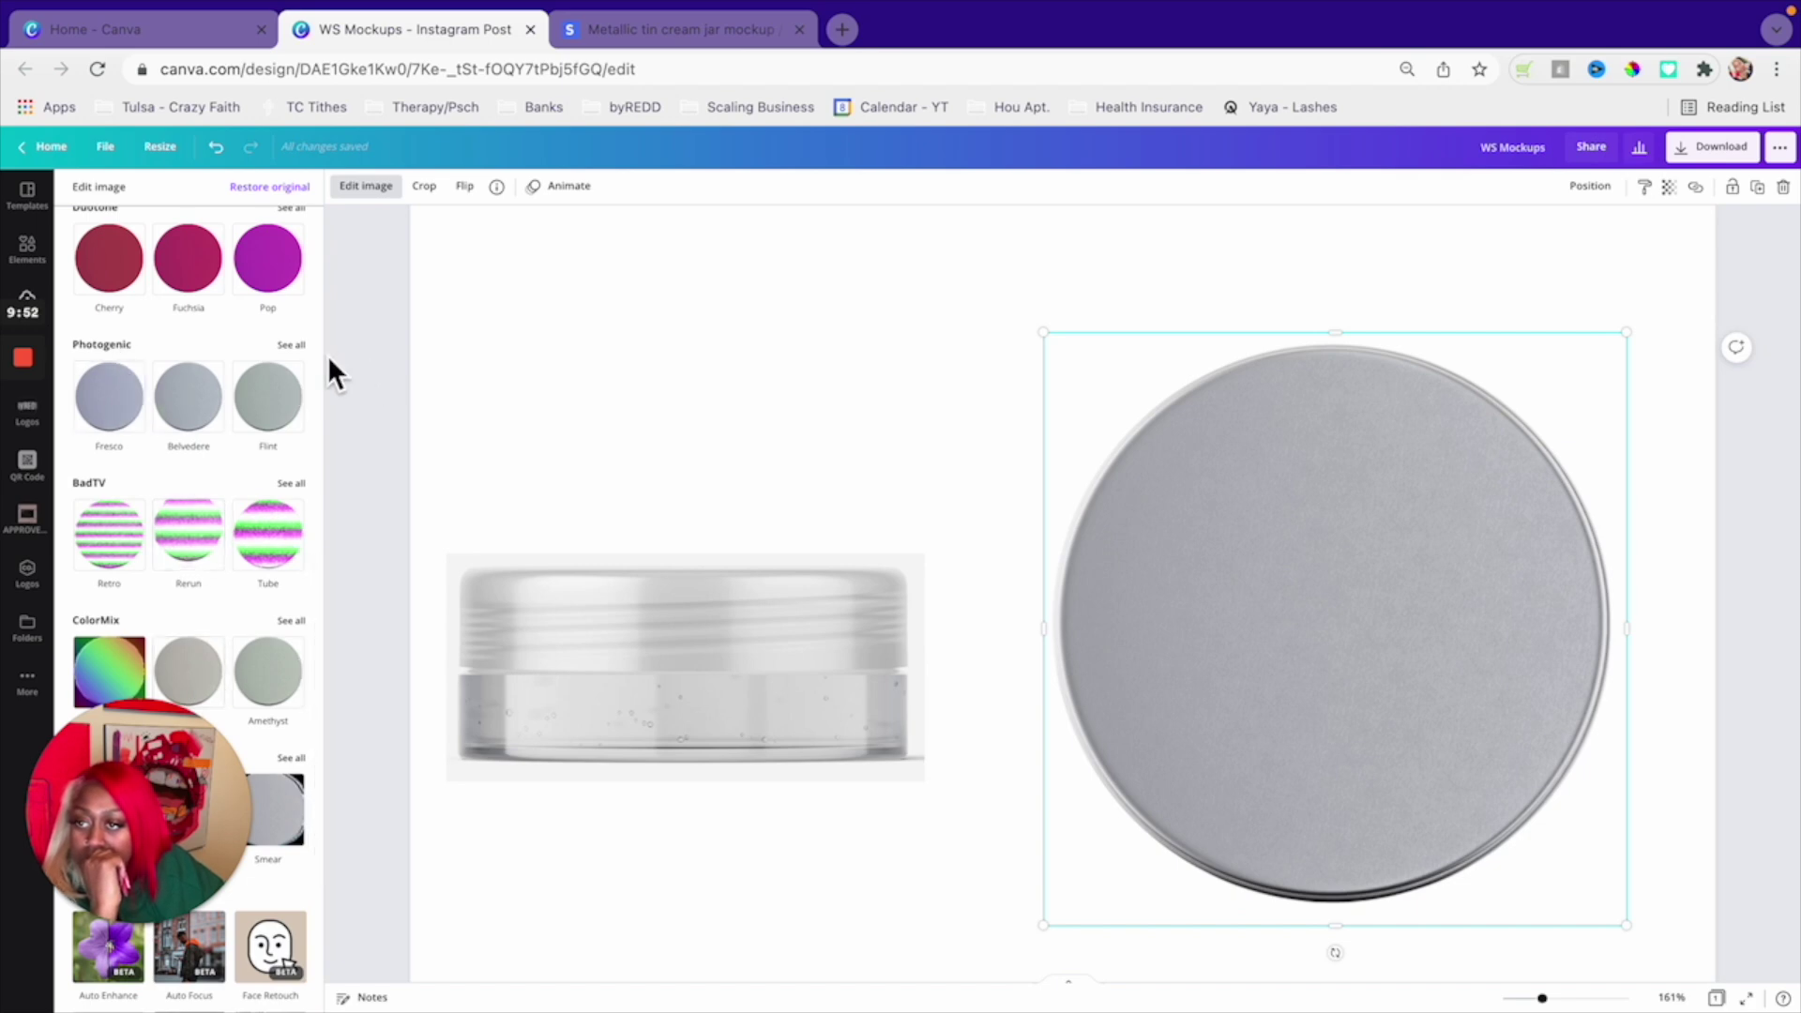
click(291, 346)
scroll(238, 410, down, 10)
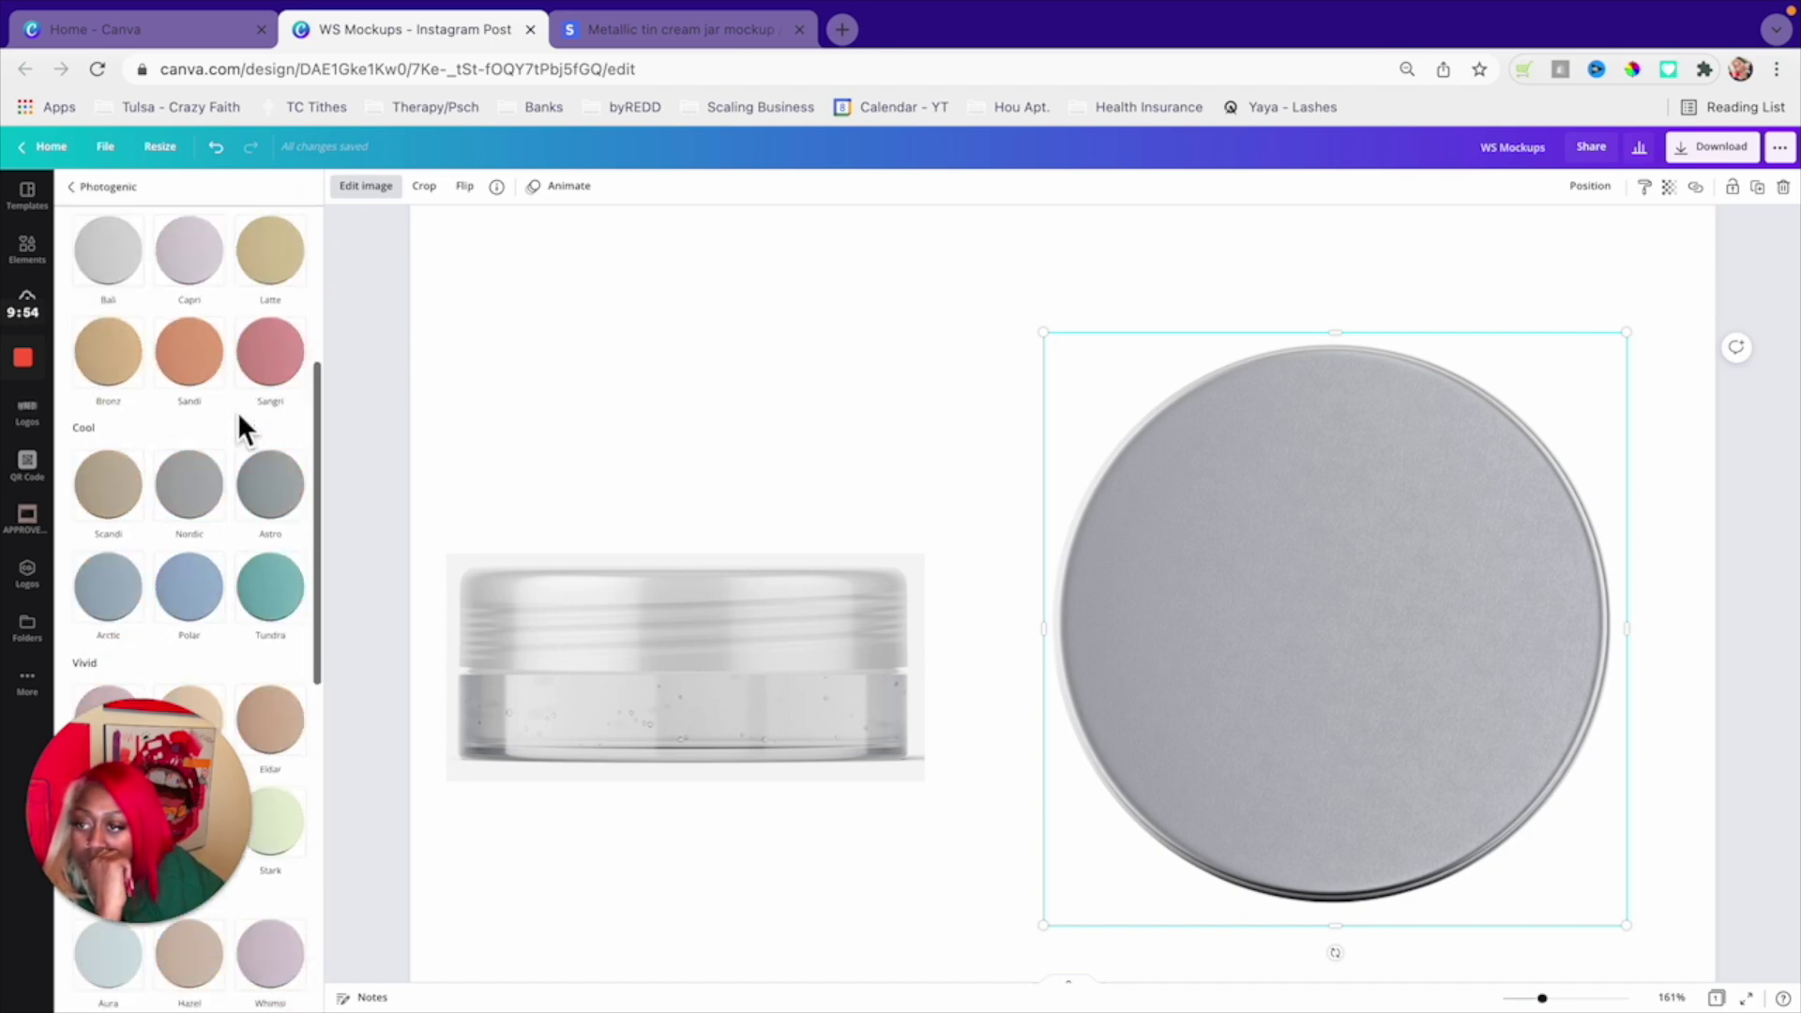
click(214, 477)
scroll(217, 506, down, 1)
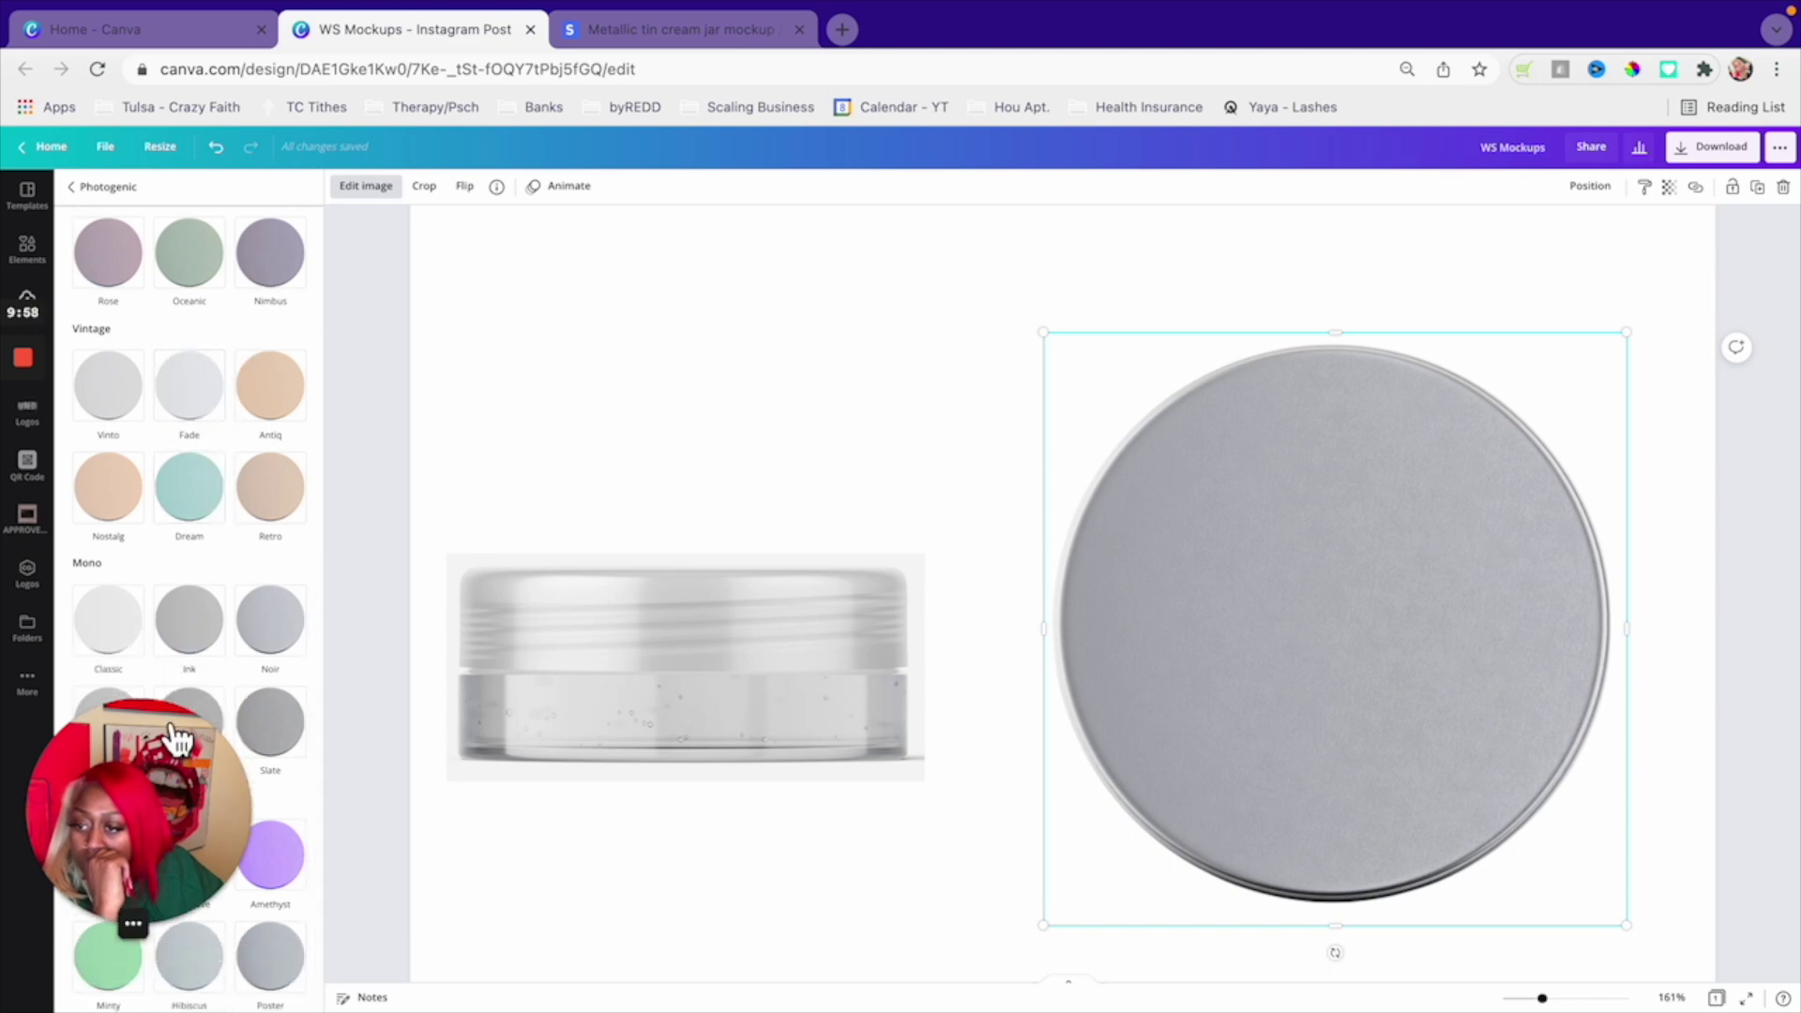
drag(141, 750, 1611, 133)
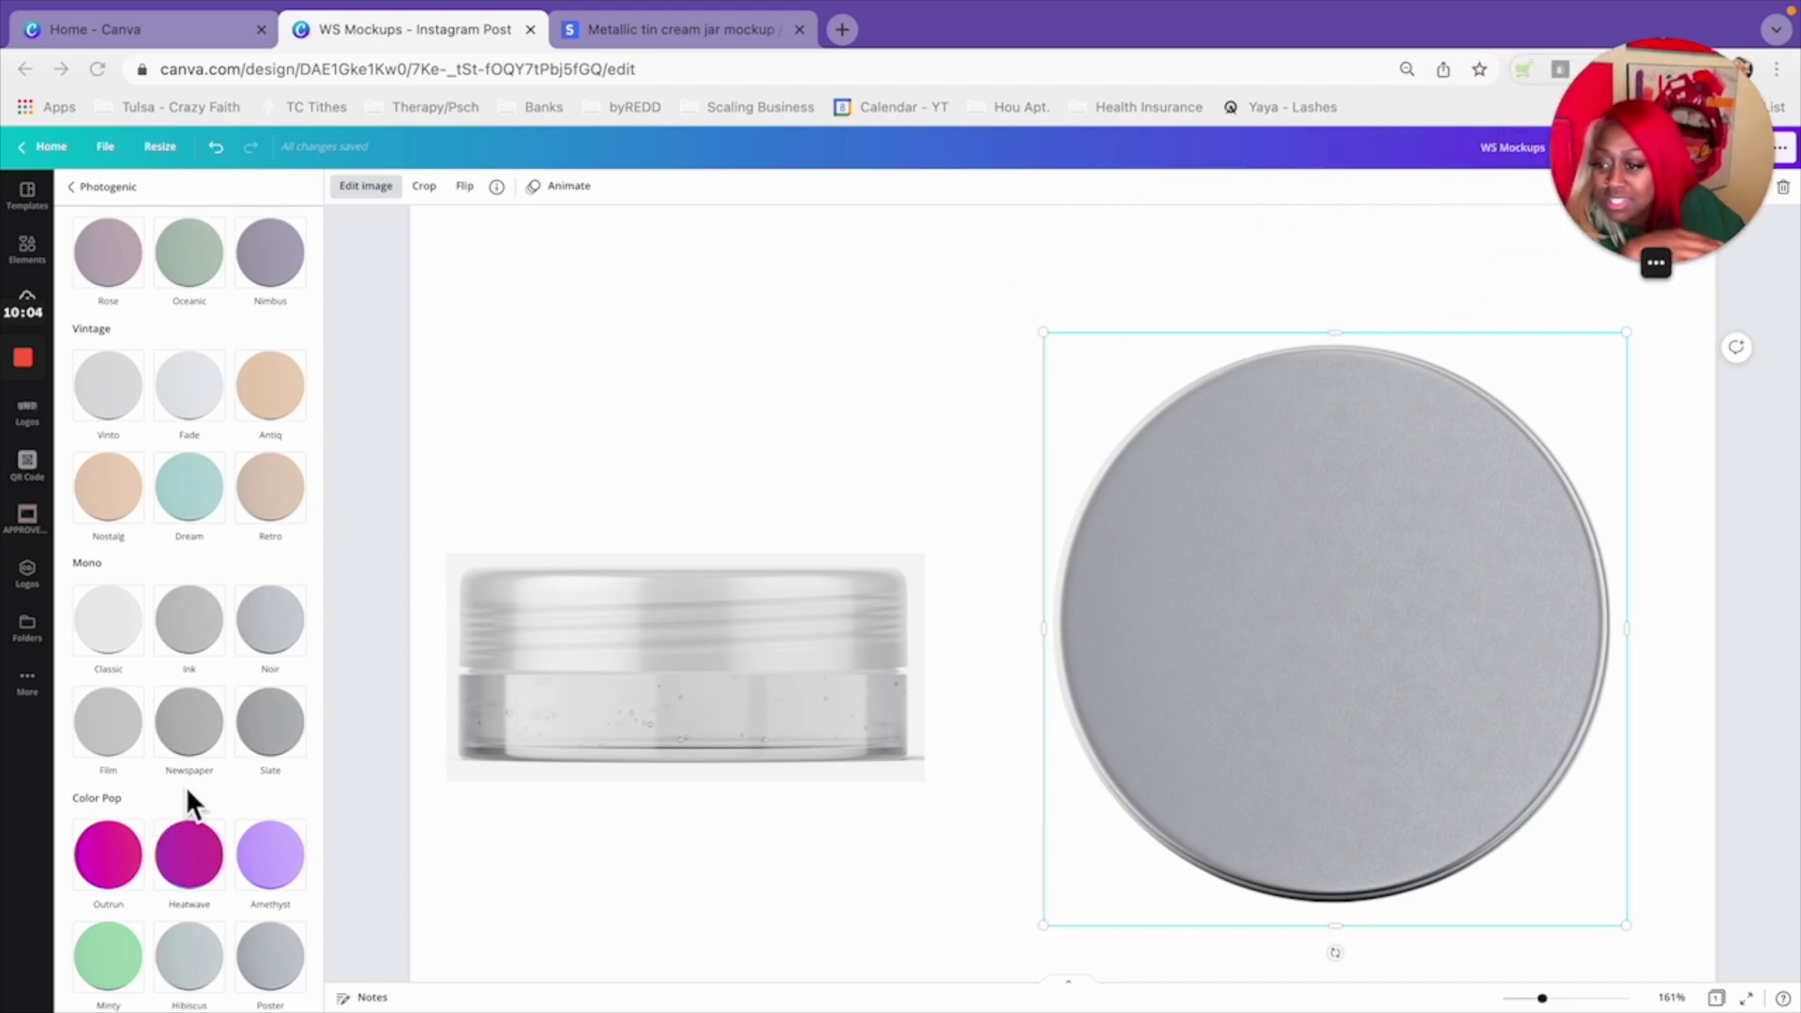
click(103, 640)
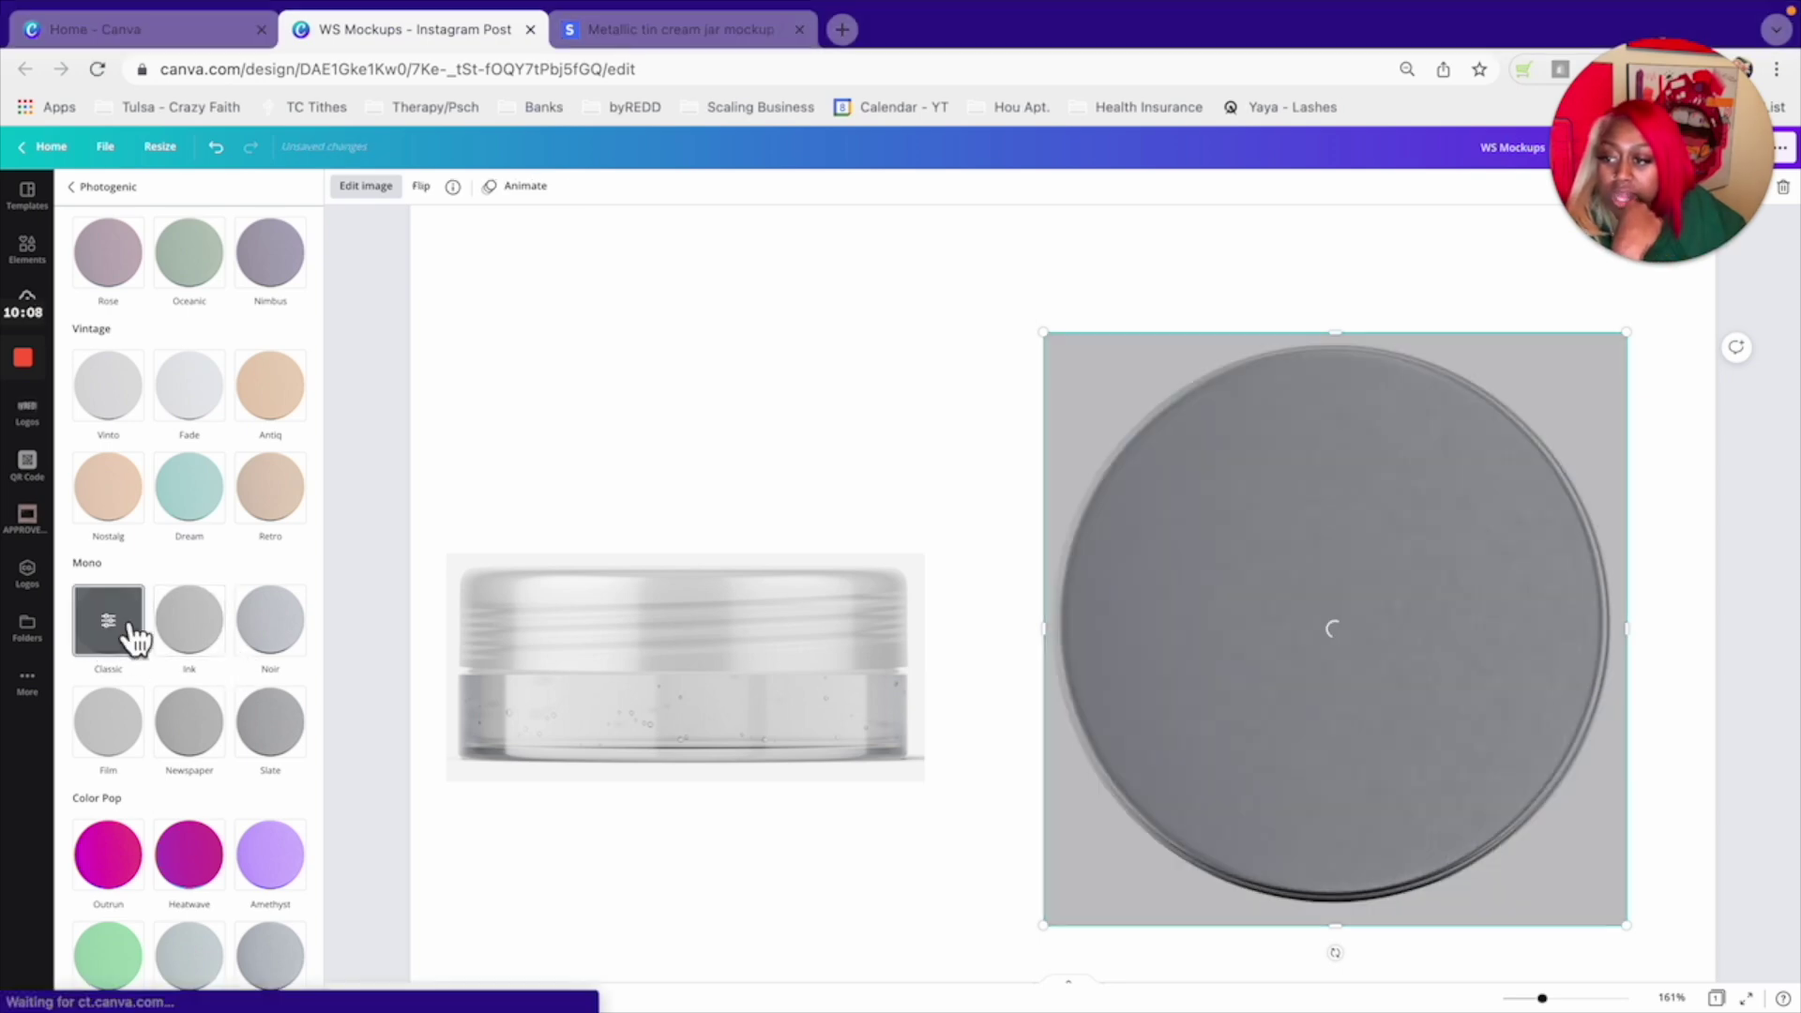
scroll(366, 566, down, 1)
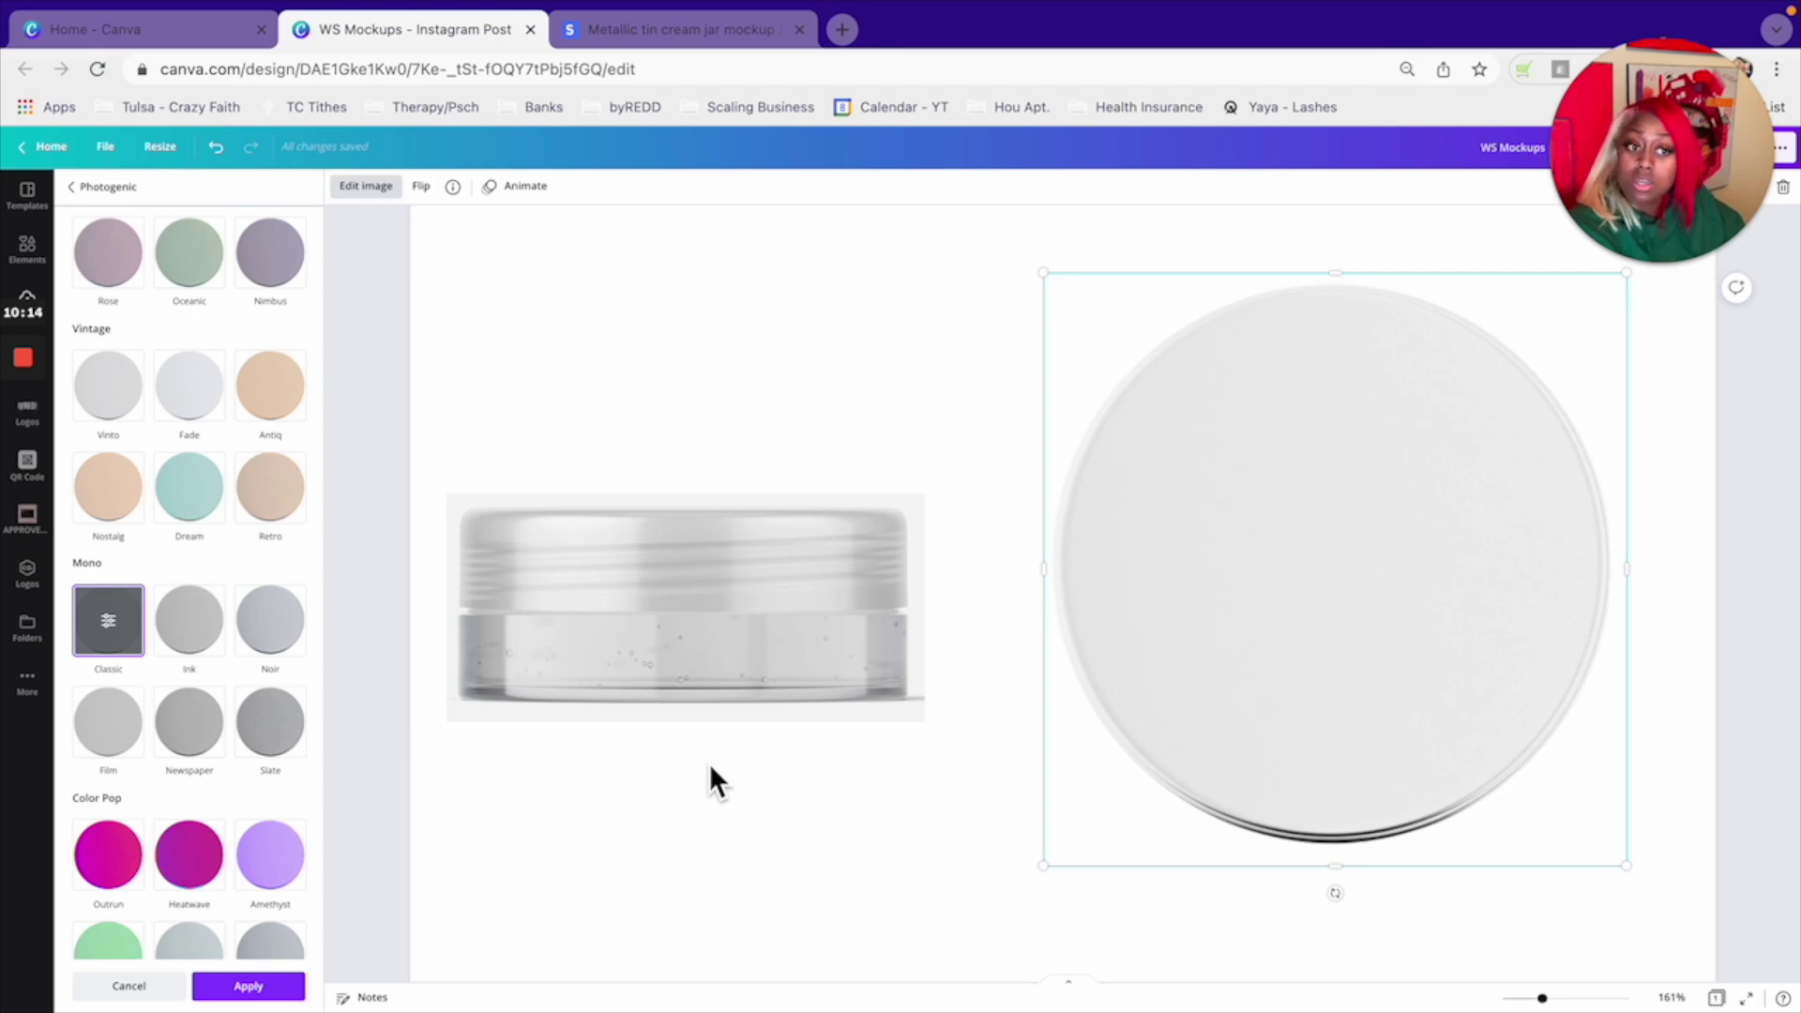
click(892, 818)
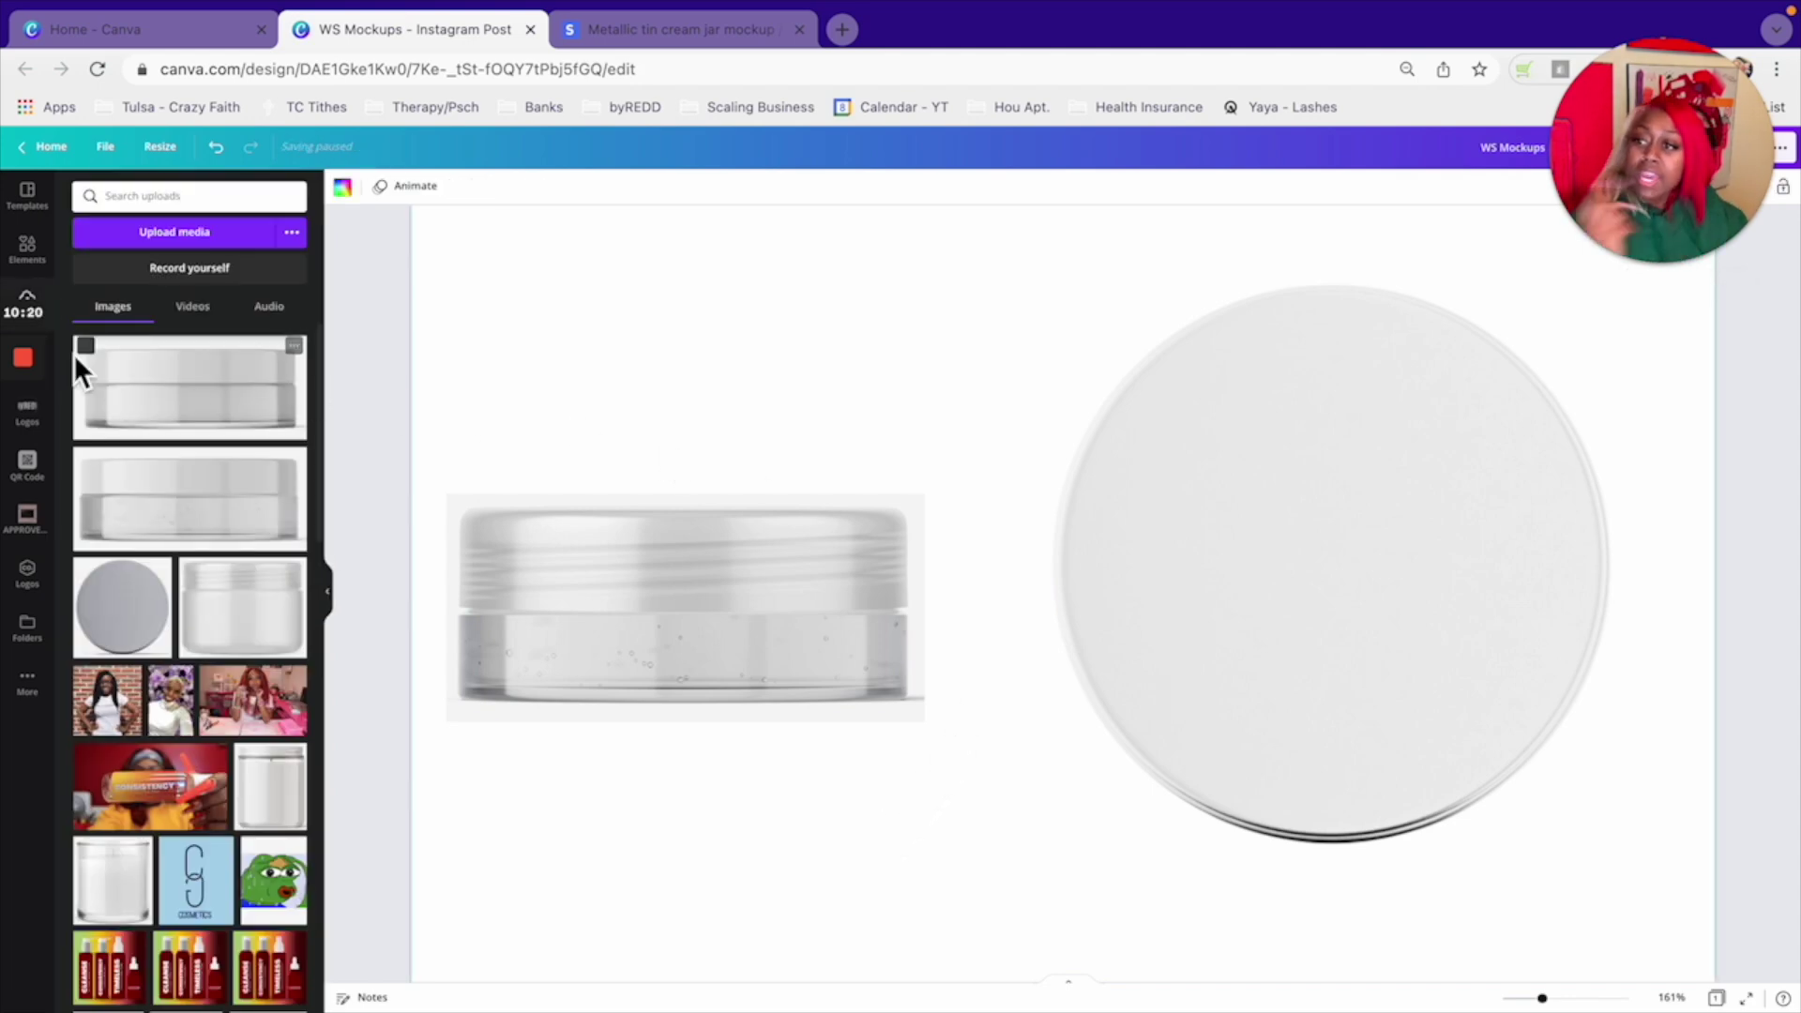
- Add a circle shape, scale it down to about two thirds of the round lid's diameter, and centre it on the lid
click(28, 245)
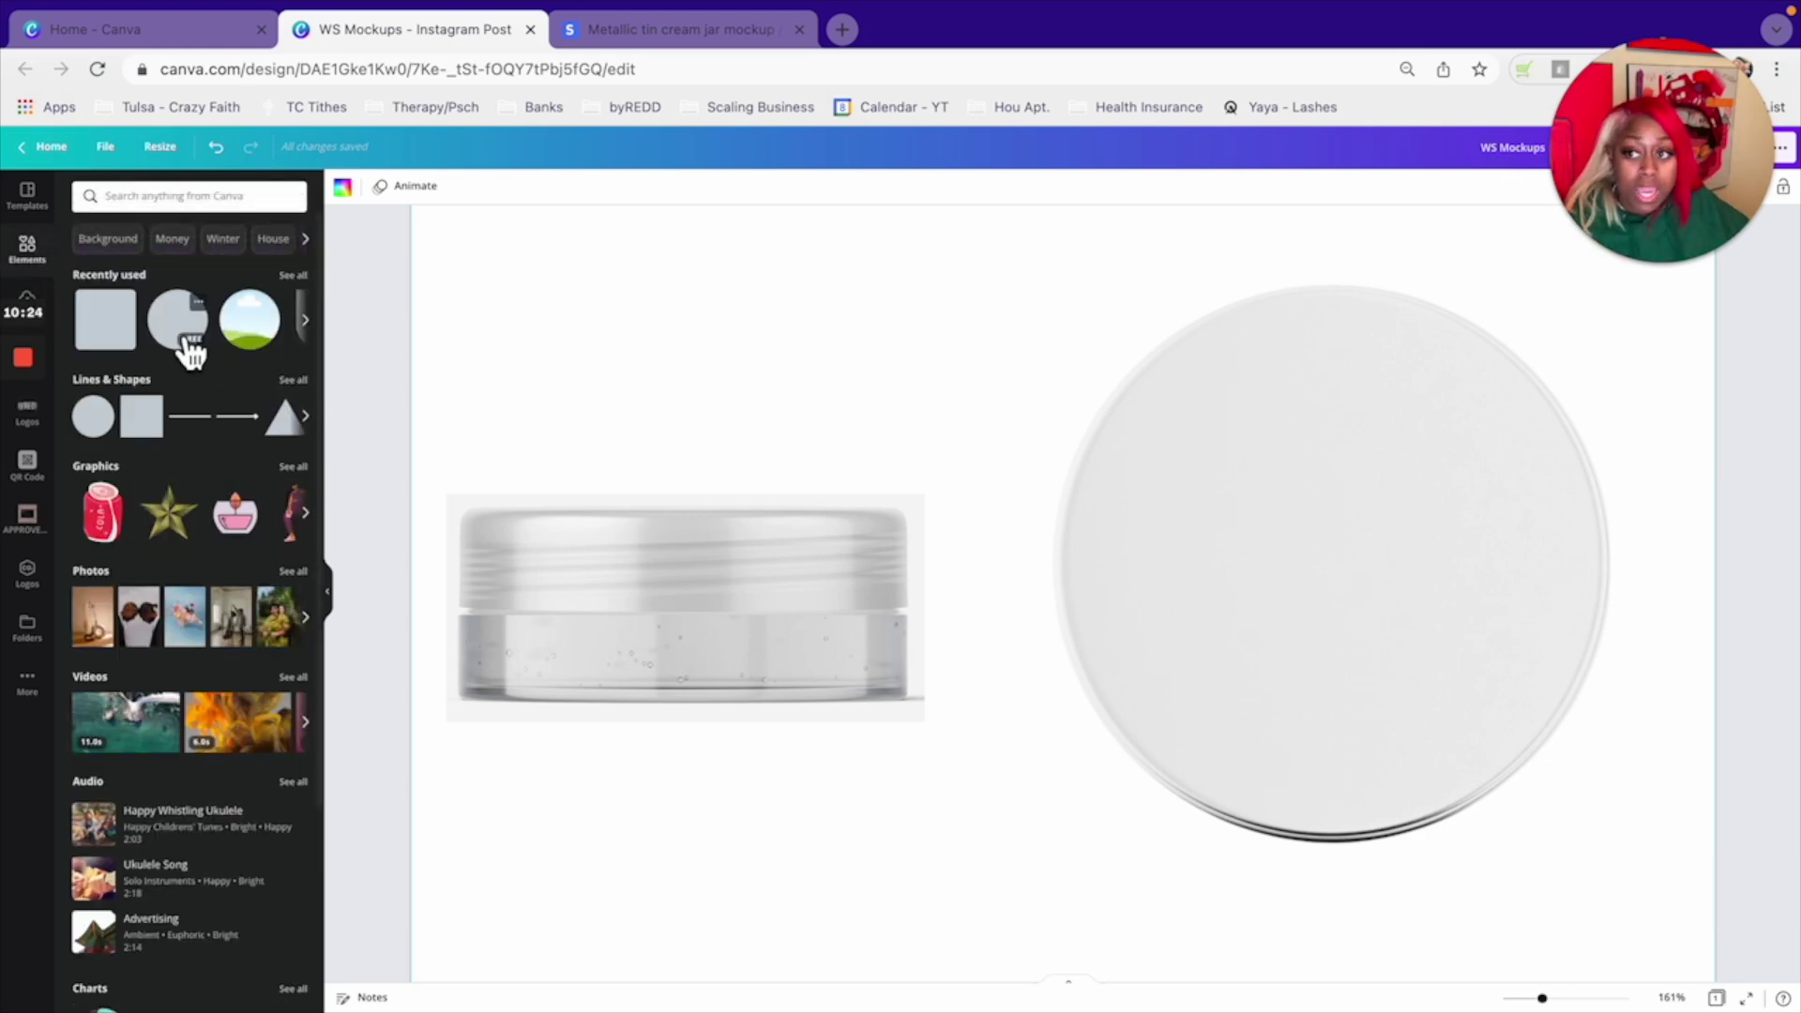
click(188, 343)
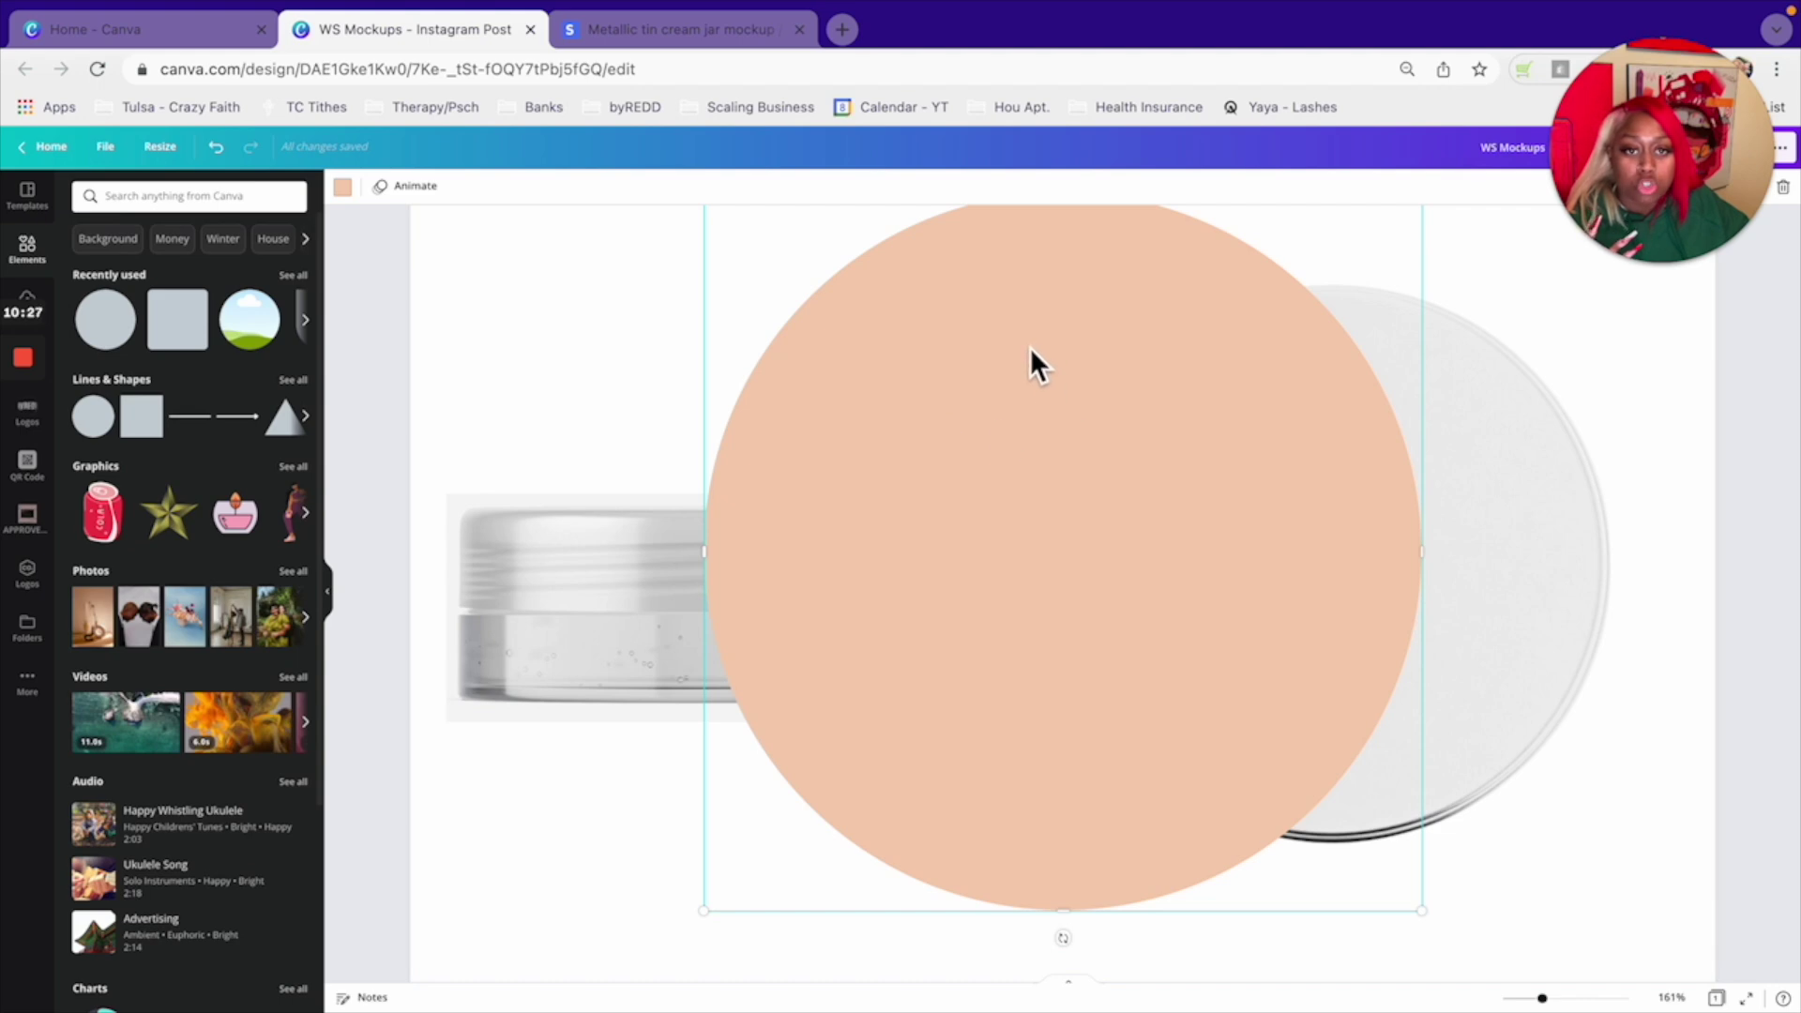
scroll(1030, 347, up, 2)
drag(733, 340, 992, 510)
drag(1093, 760, 1233, 694)
drag(1095, 478, 1238, 563)
drag(1399, 748, 1362, 709)
click(997, 458)
click(1343, 649)
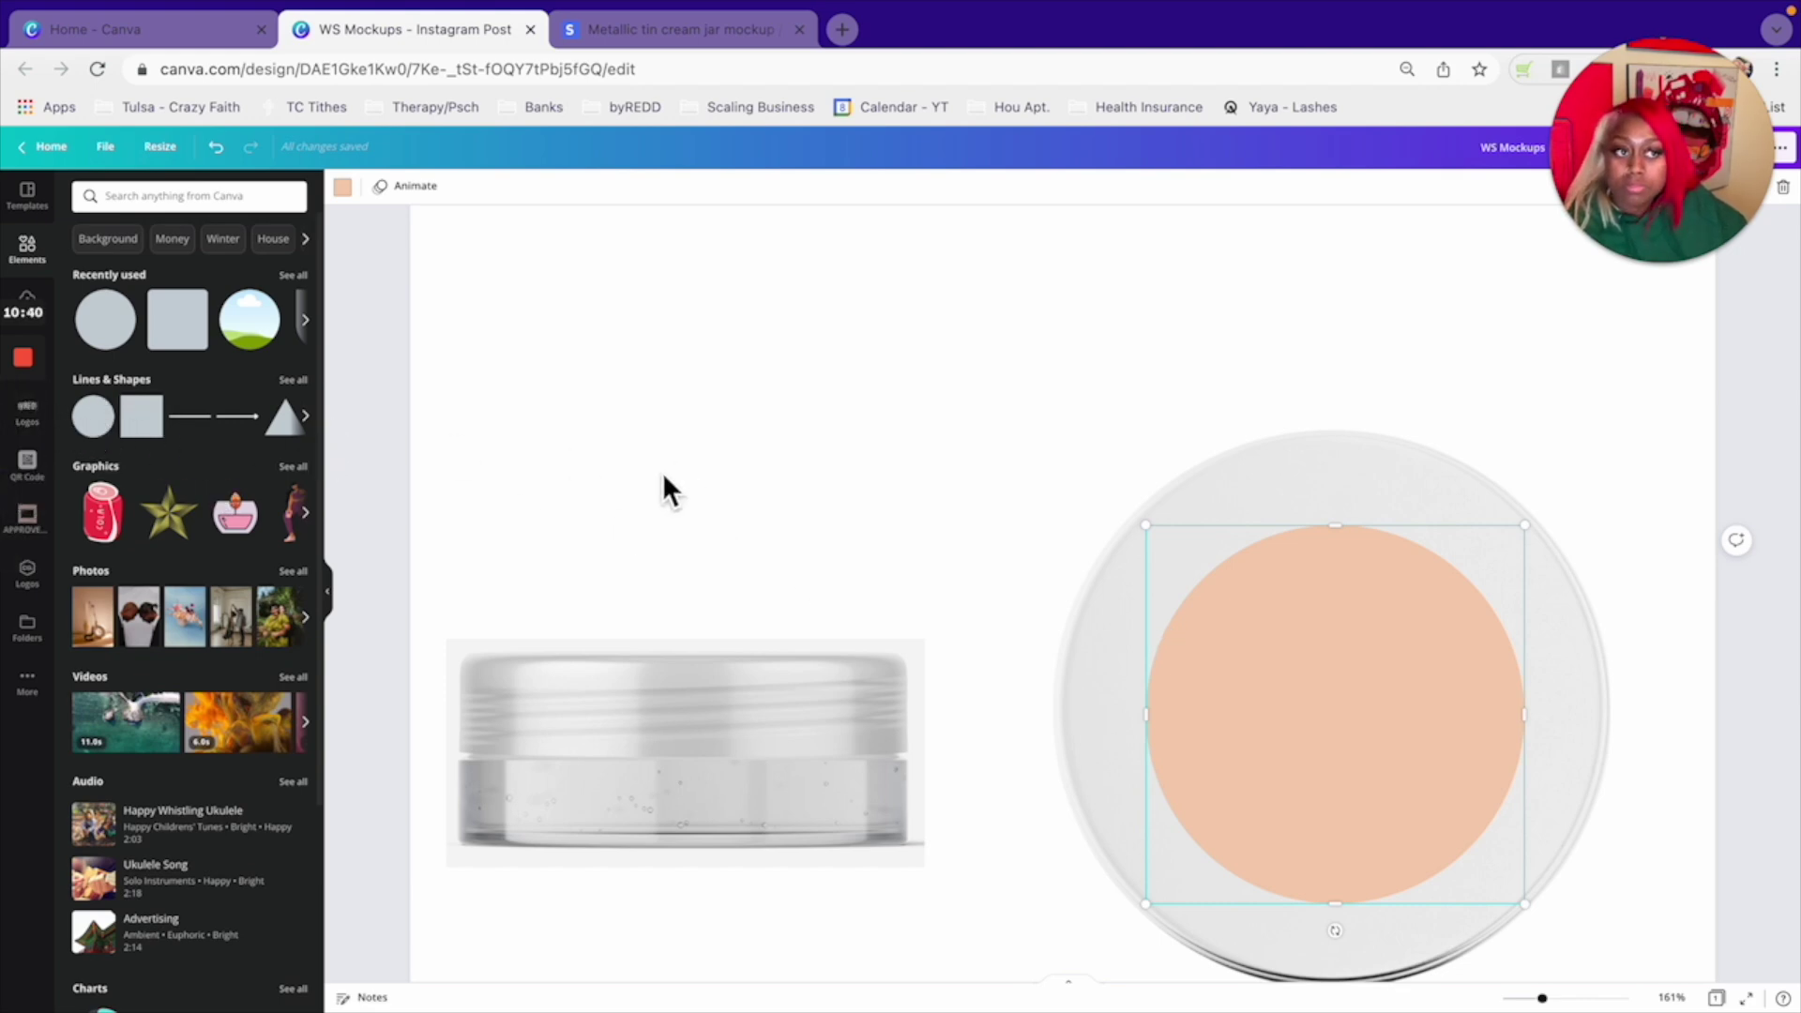
- Add the teal-to-purple gradient square from the recently used elements to the page
scroll(1260, 586, down, 1)
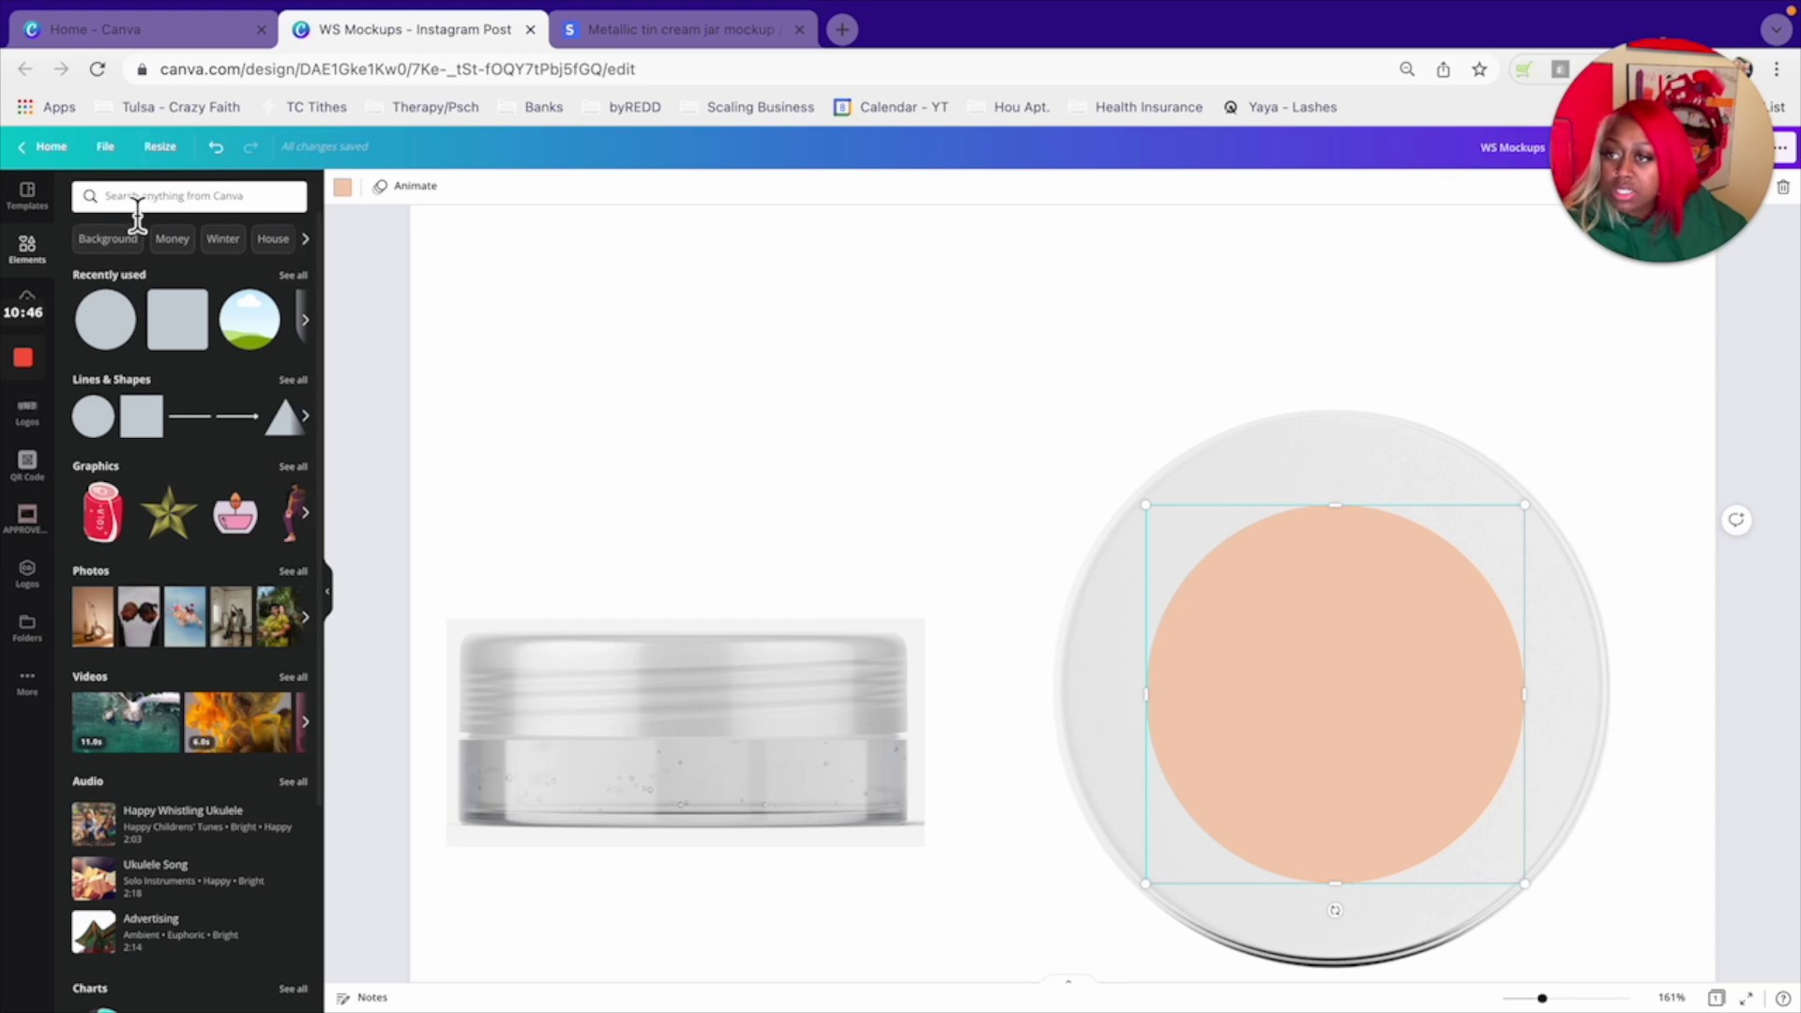
click(307, 316)
scroll(212, 561, down, 5)
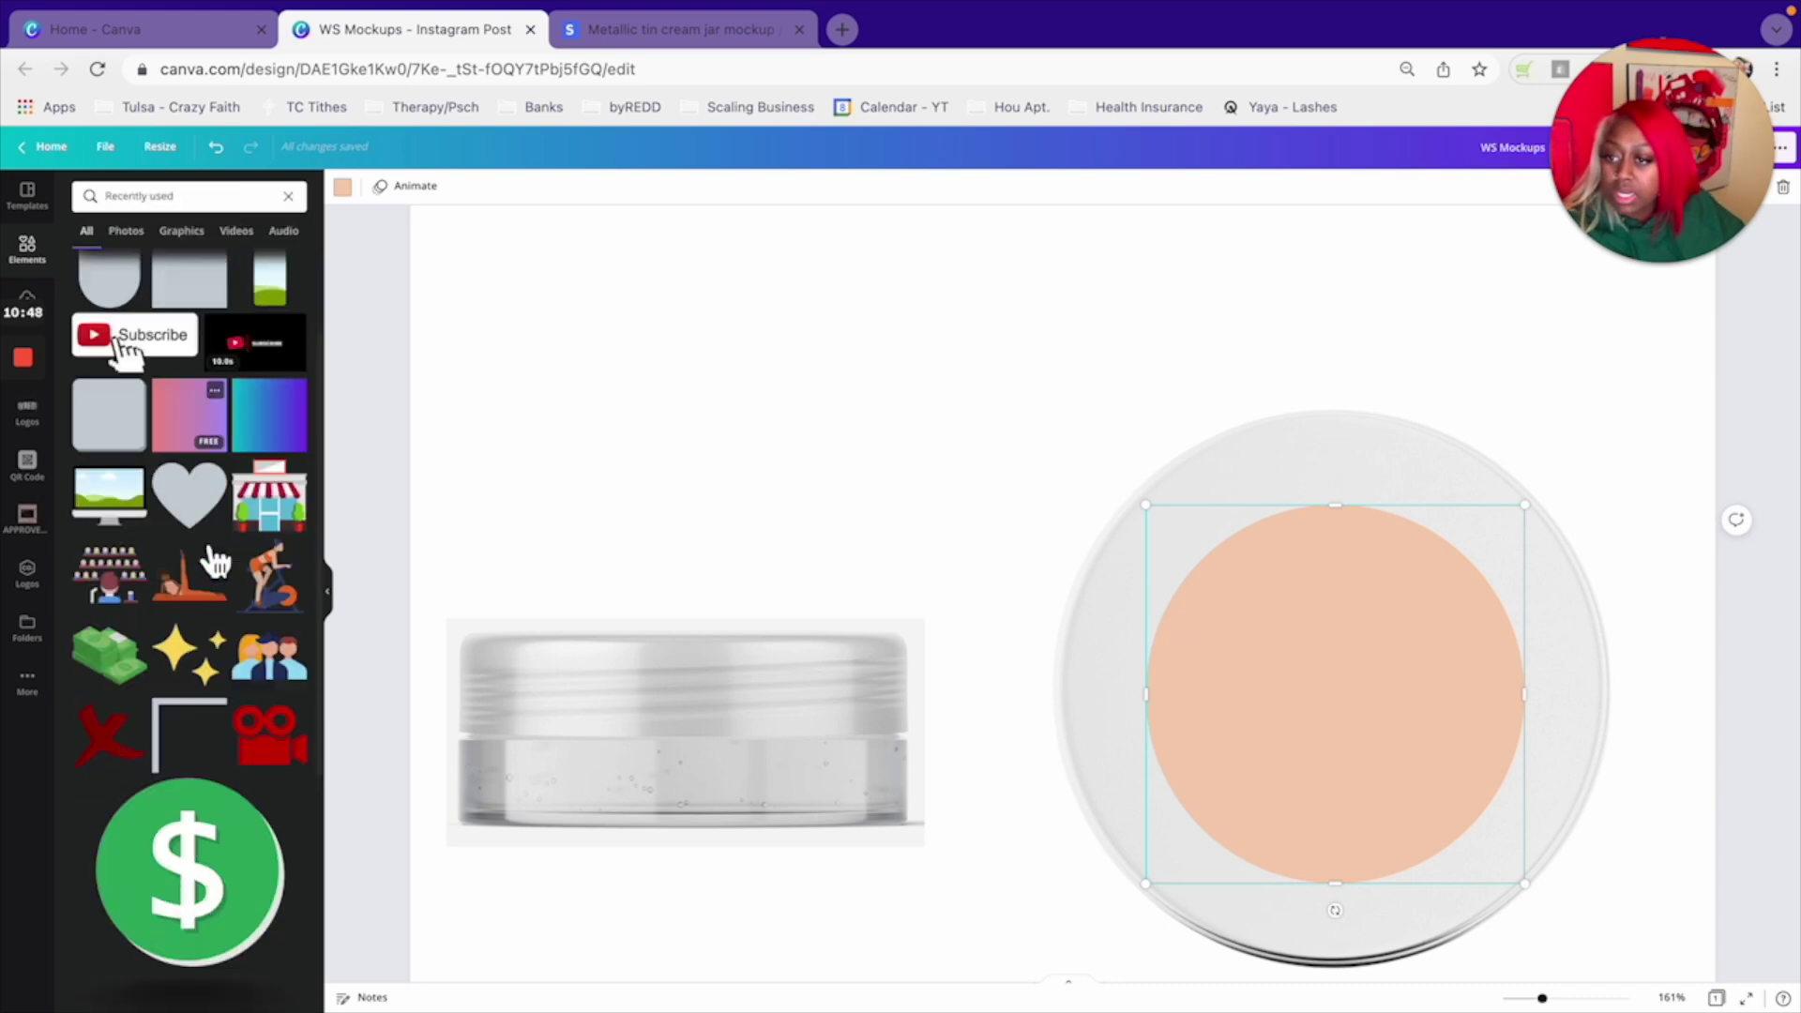
scroll(215, 562, up, 5)
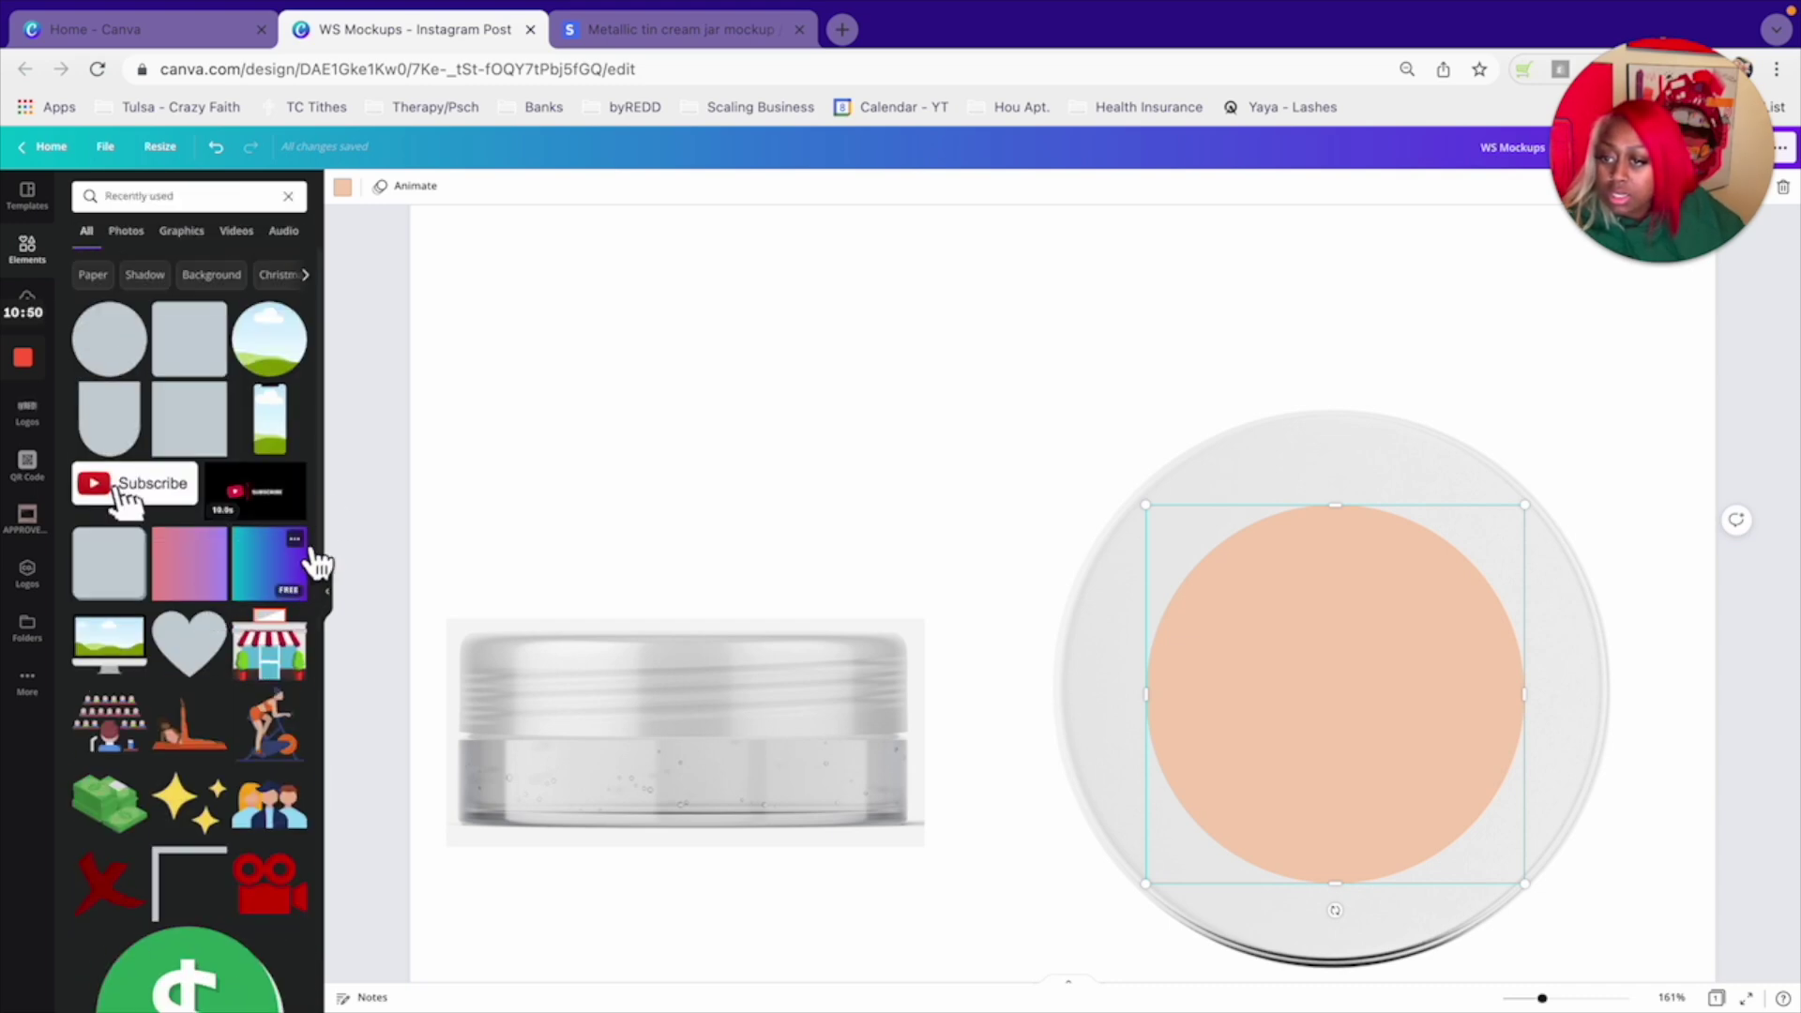
click(294, 540)
click(259, 576)
click(282, 595)
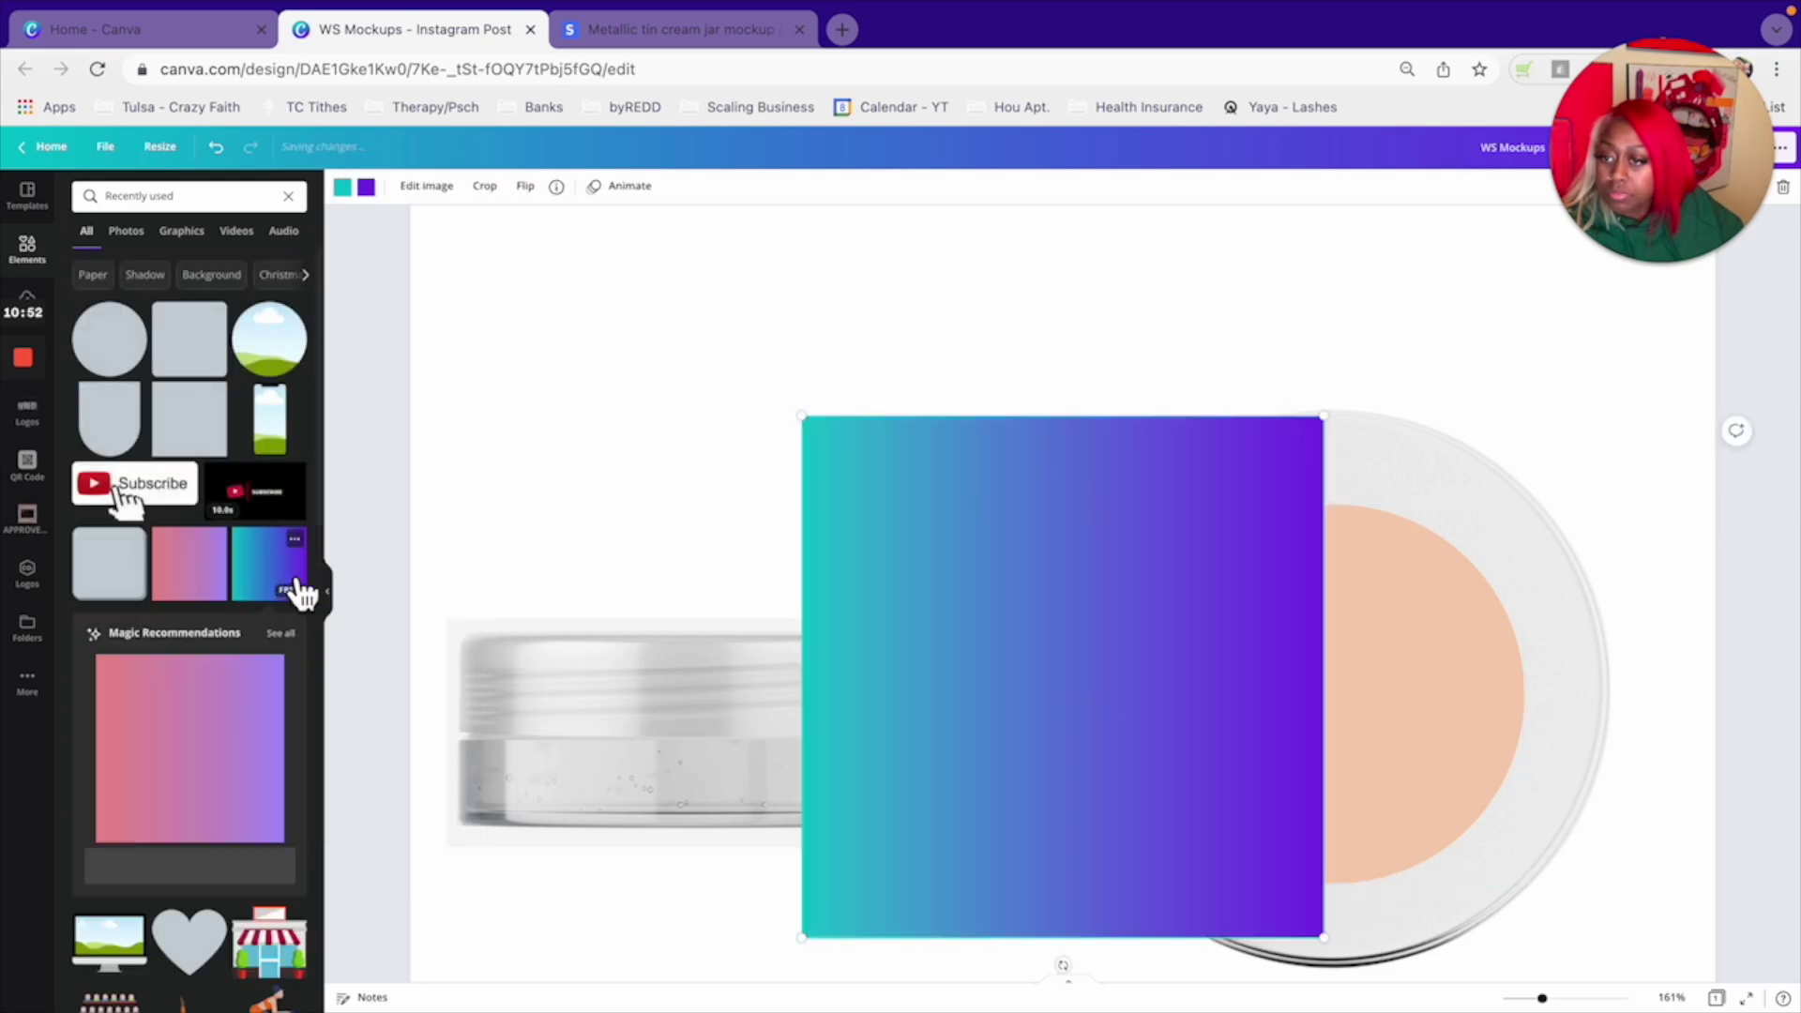
- Browse the full Magic Recommendations for the teal-to-purple gradient square, looking for a suitable gradient shape
scroll(253, 806, down, 2)
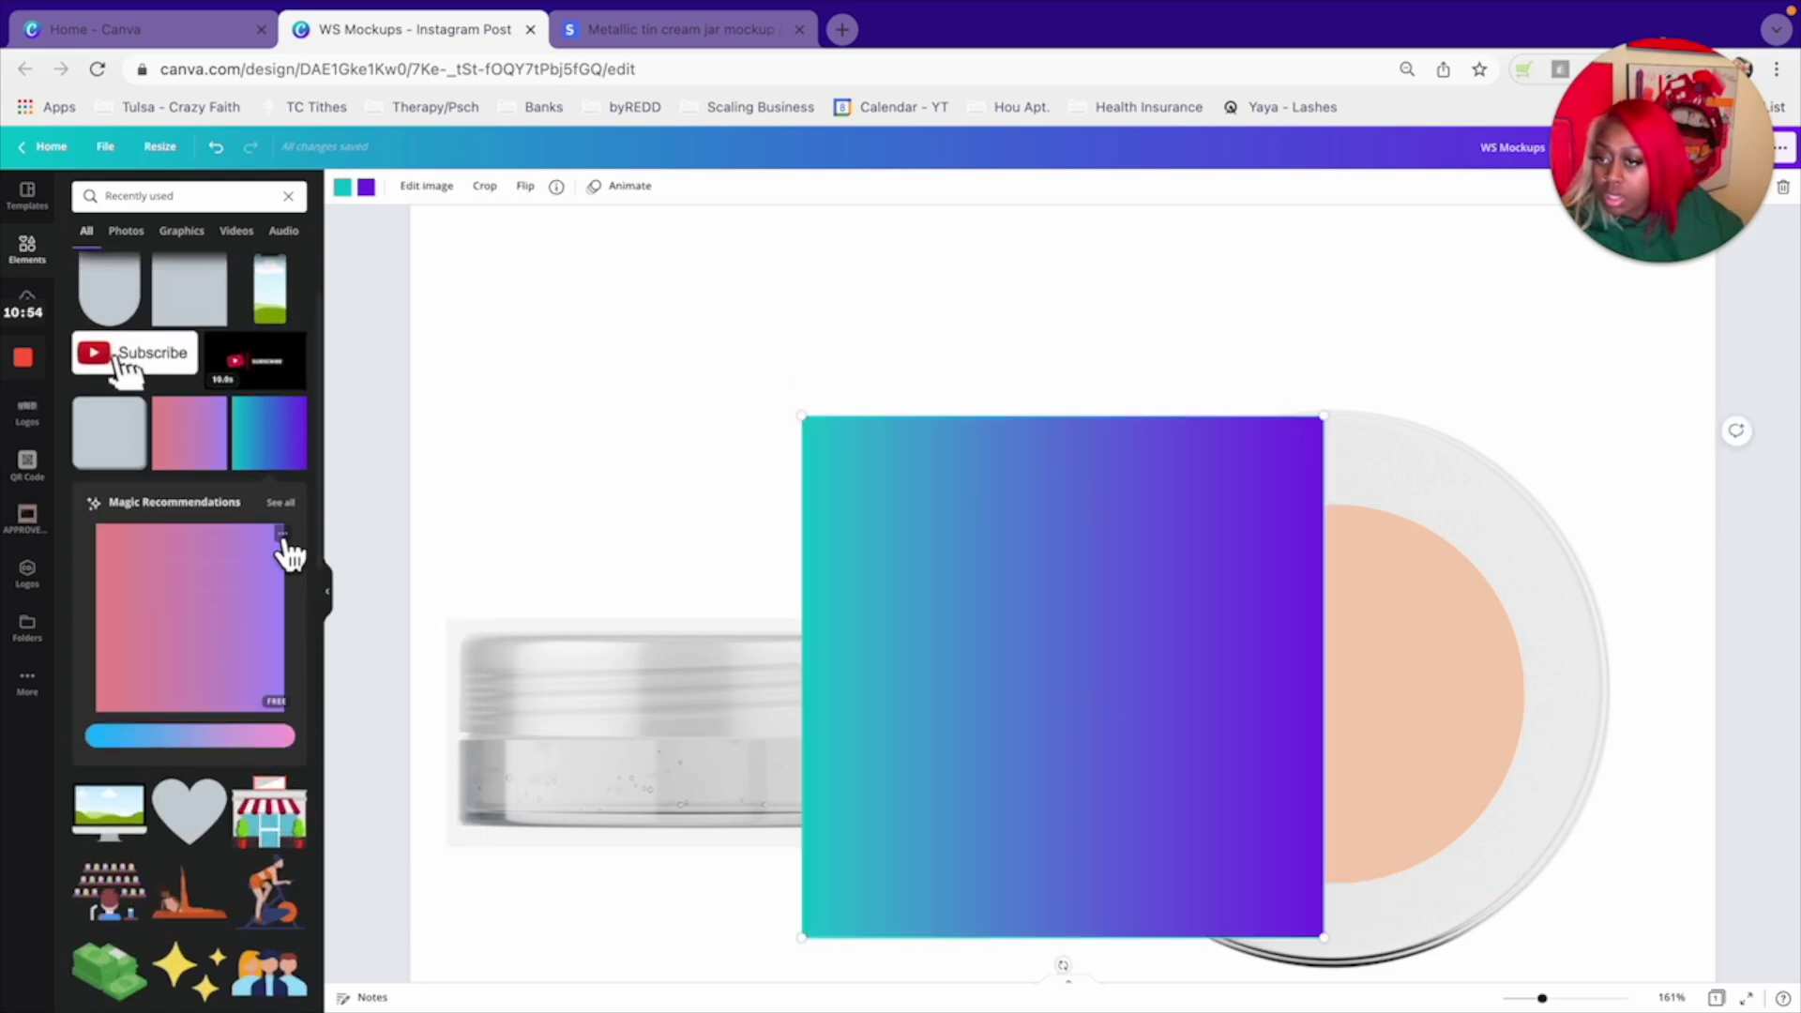
click(281, 507)
scroll(255, 534, down, 8)
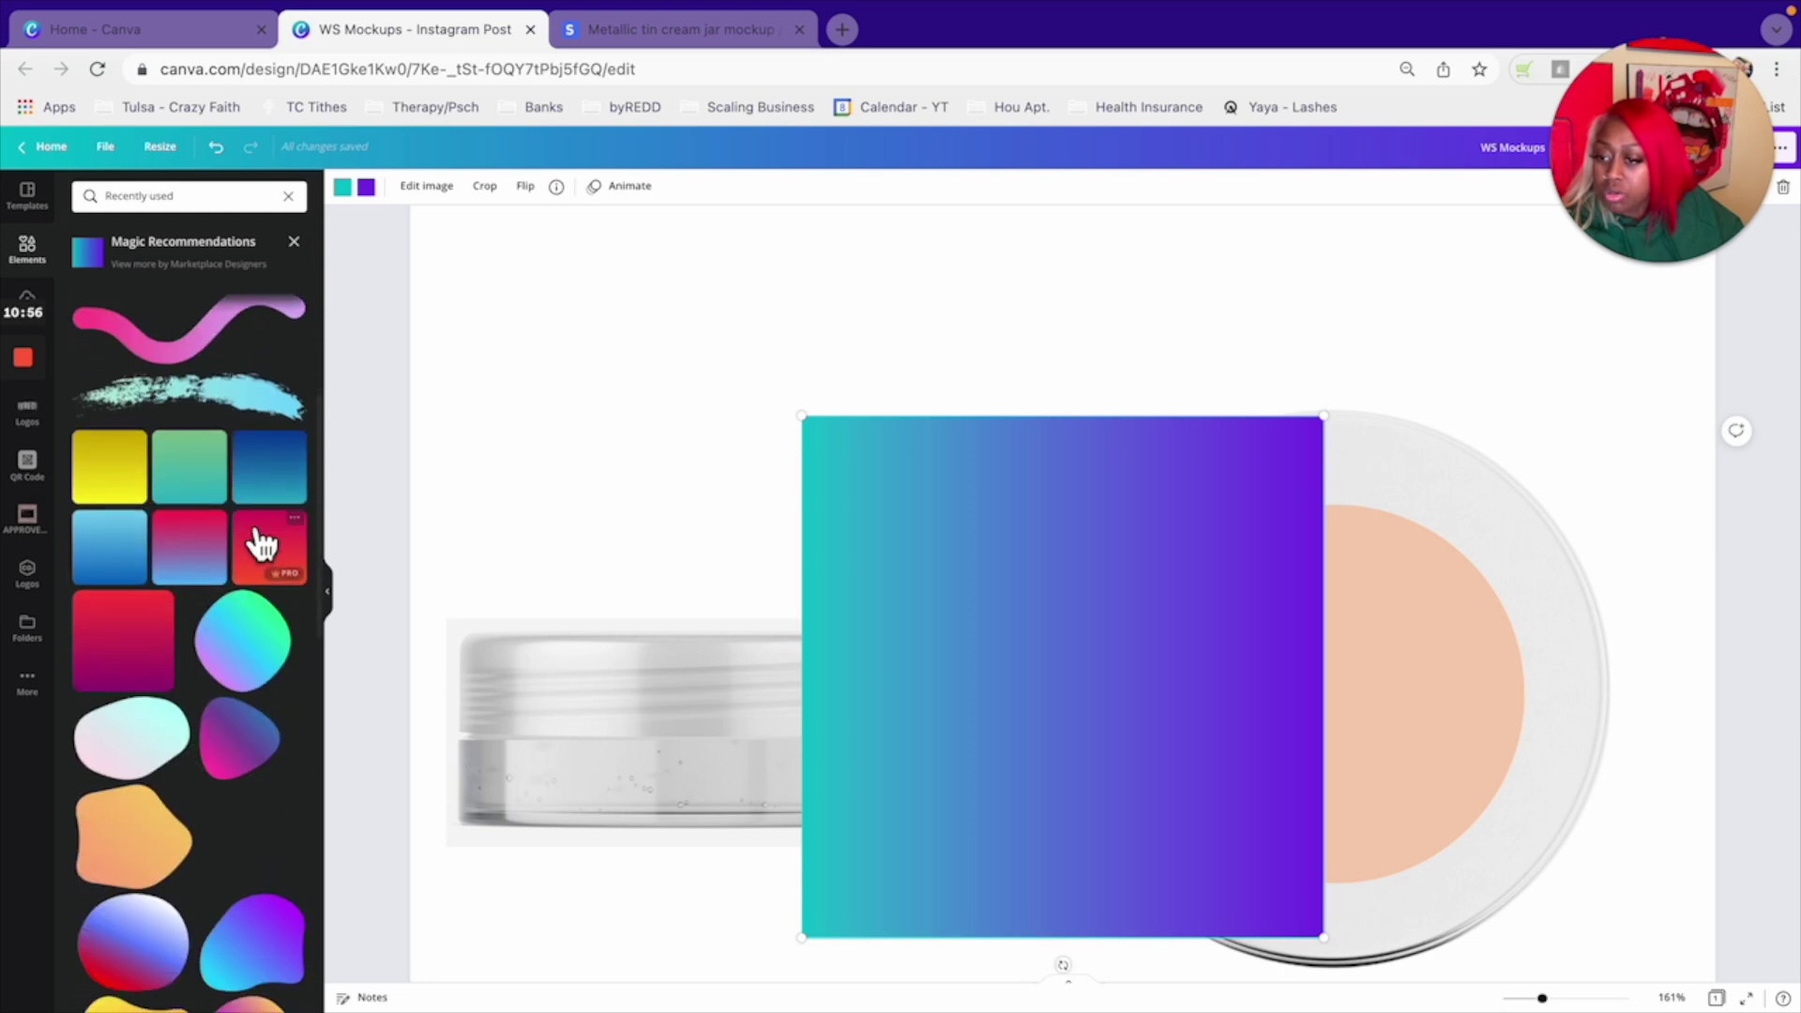
scroll(261, 542, down, 10)
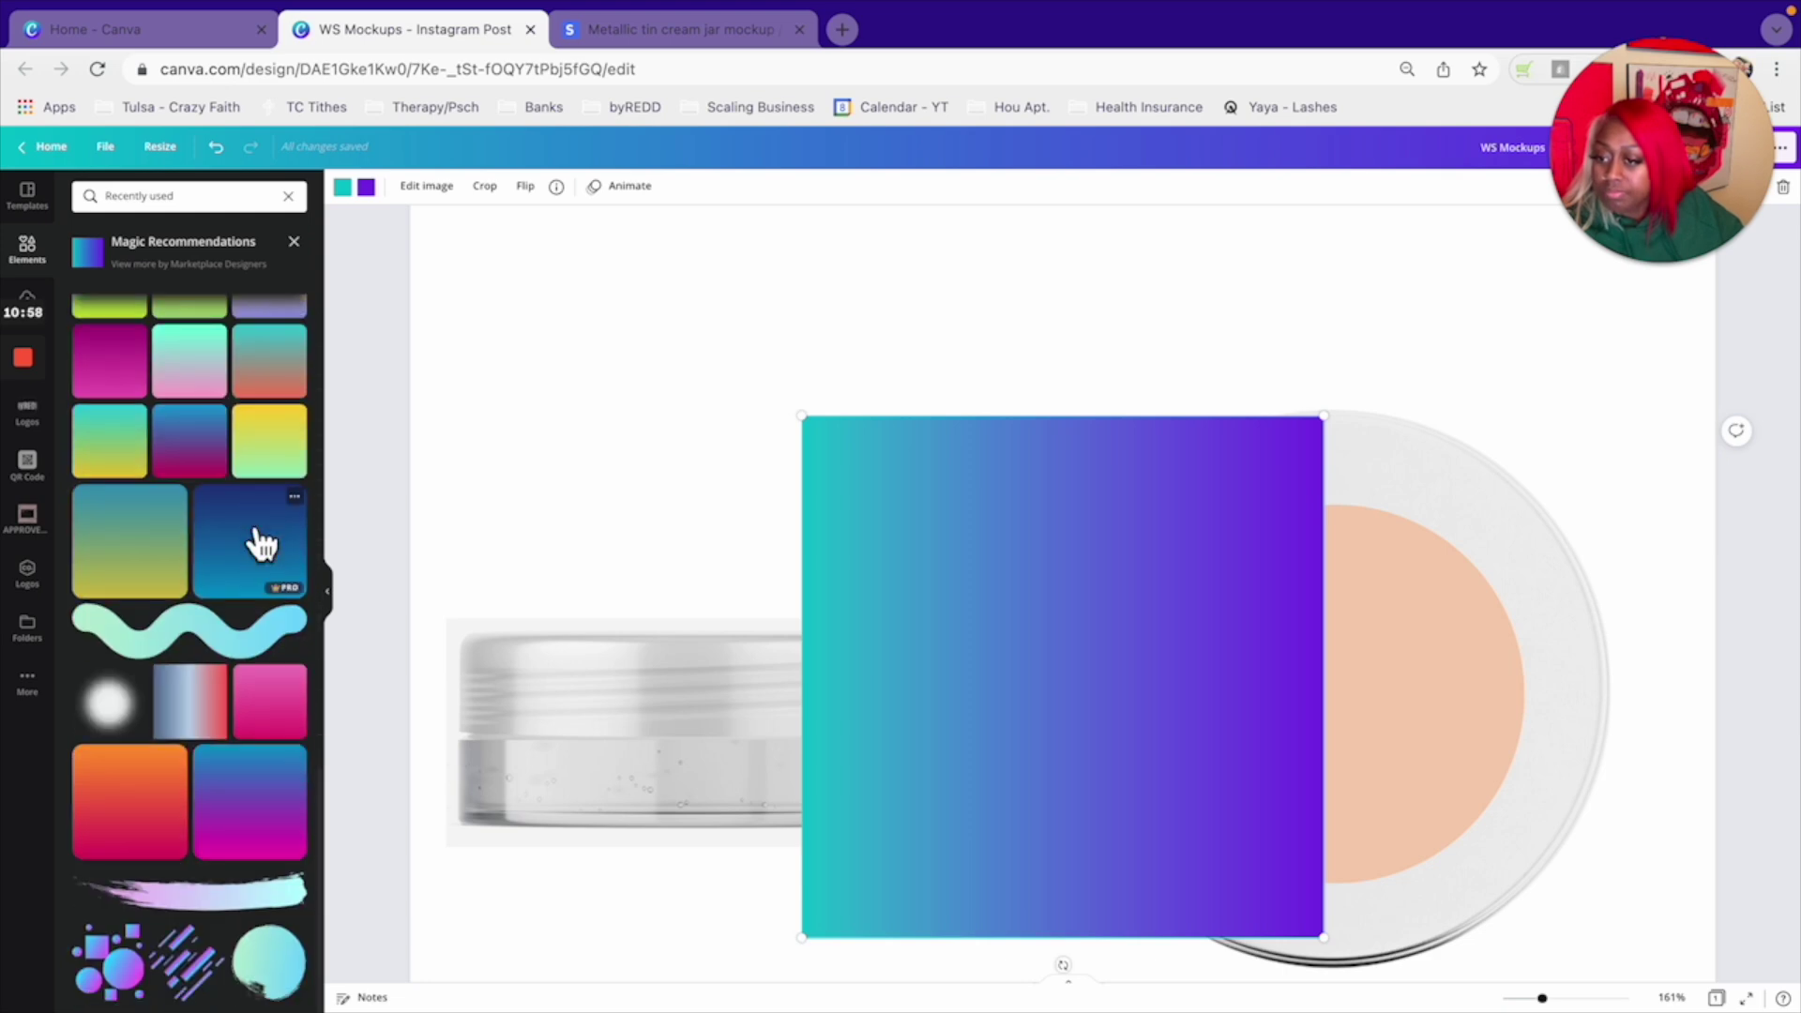
scroll(263, 539, up, 15)
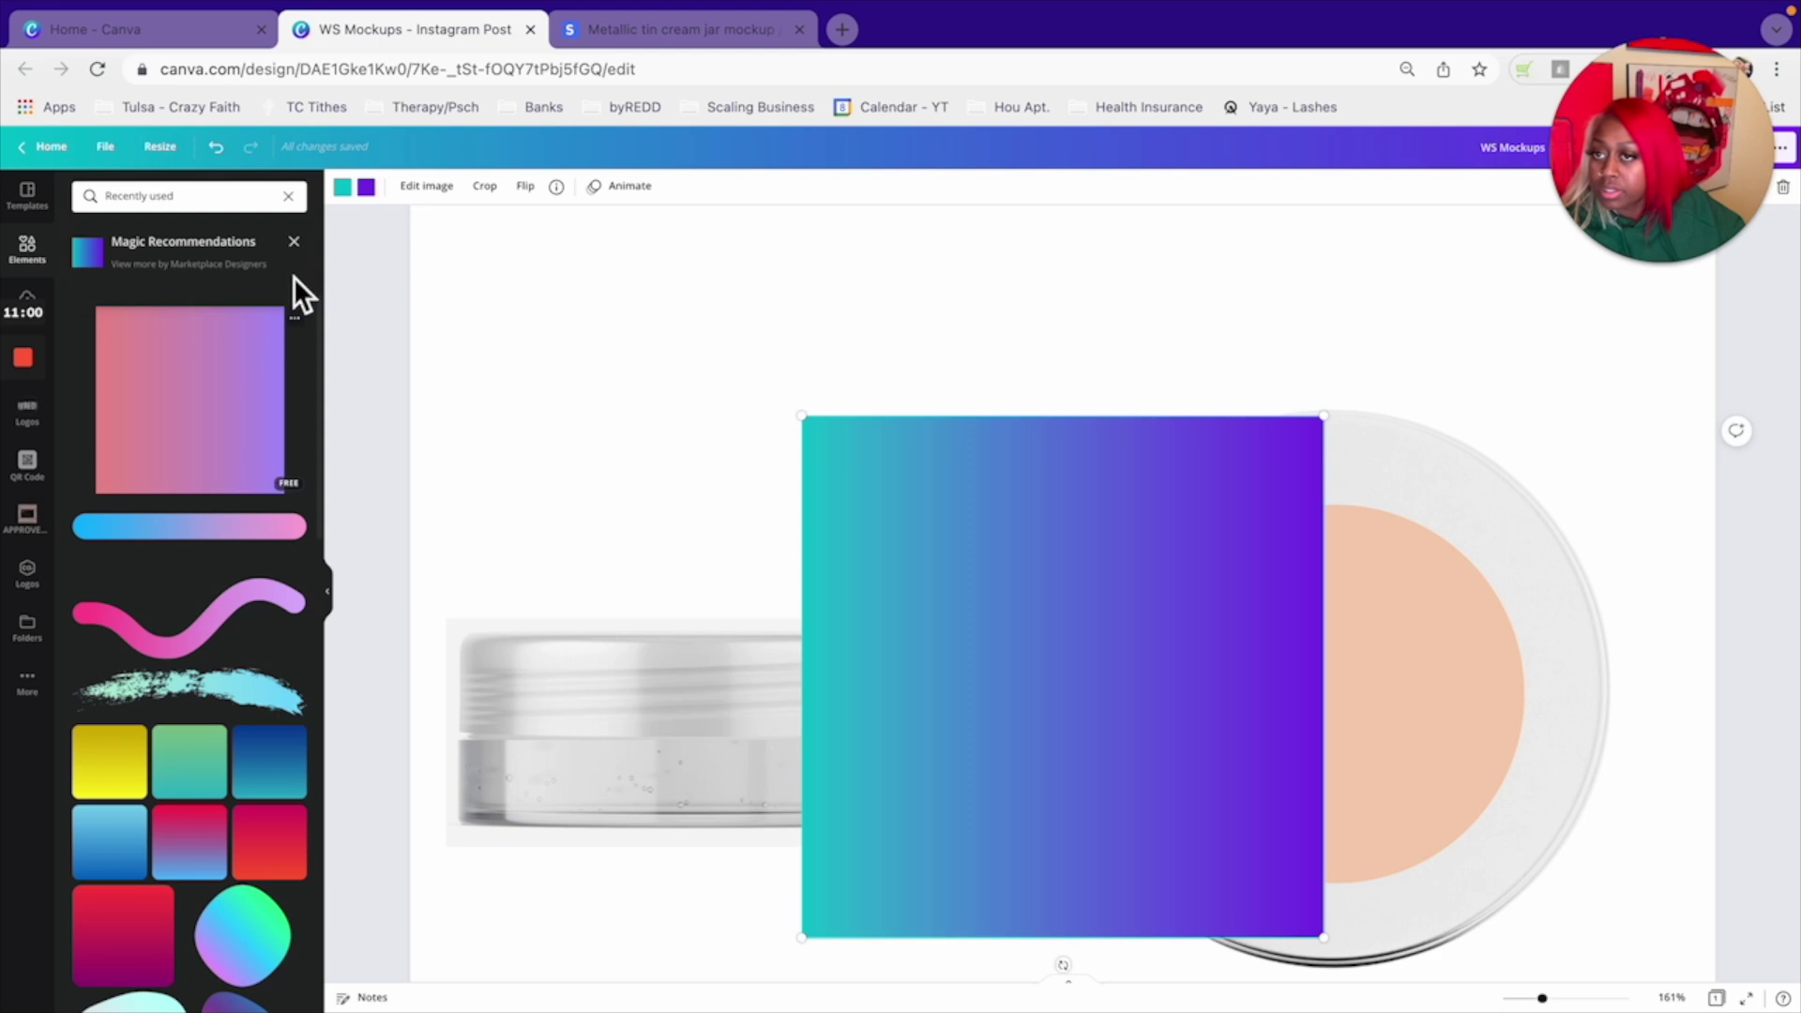
click(295, 243)
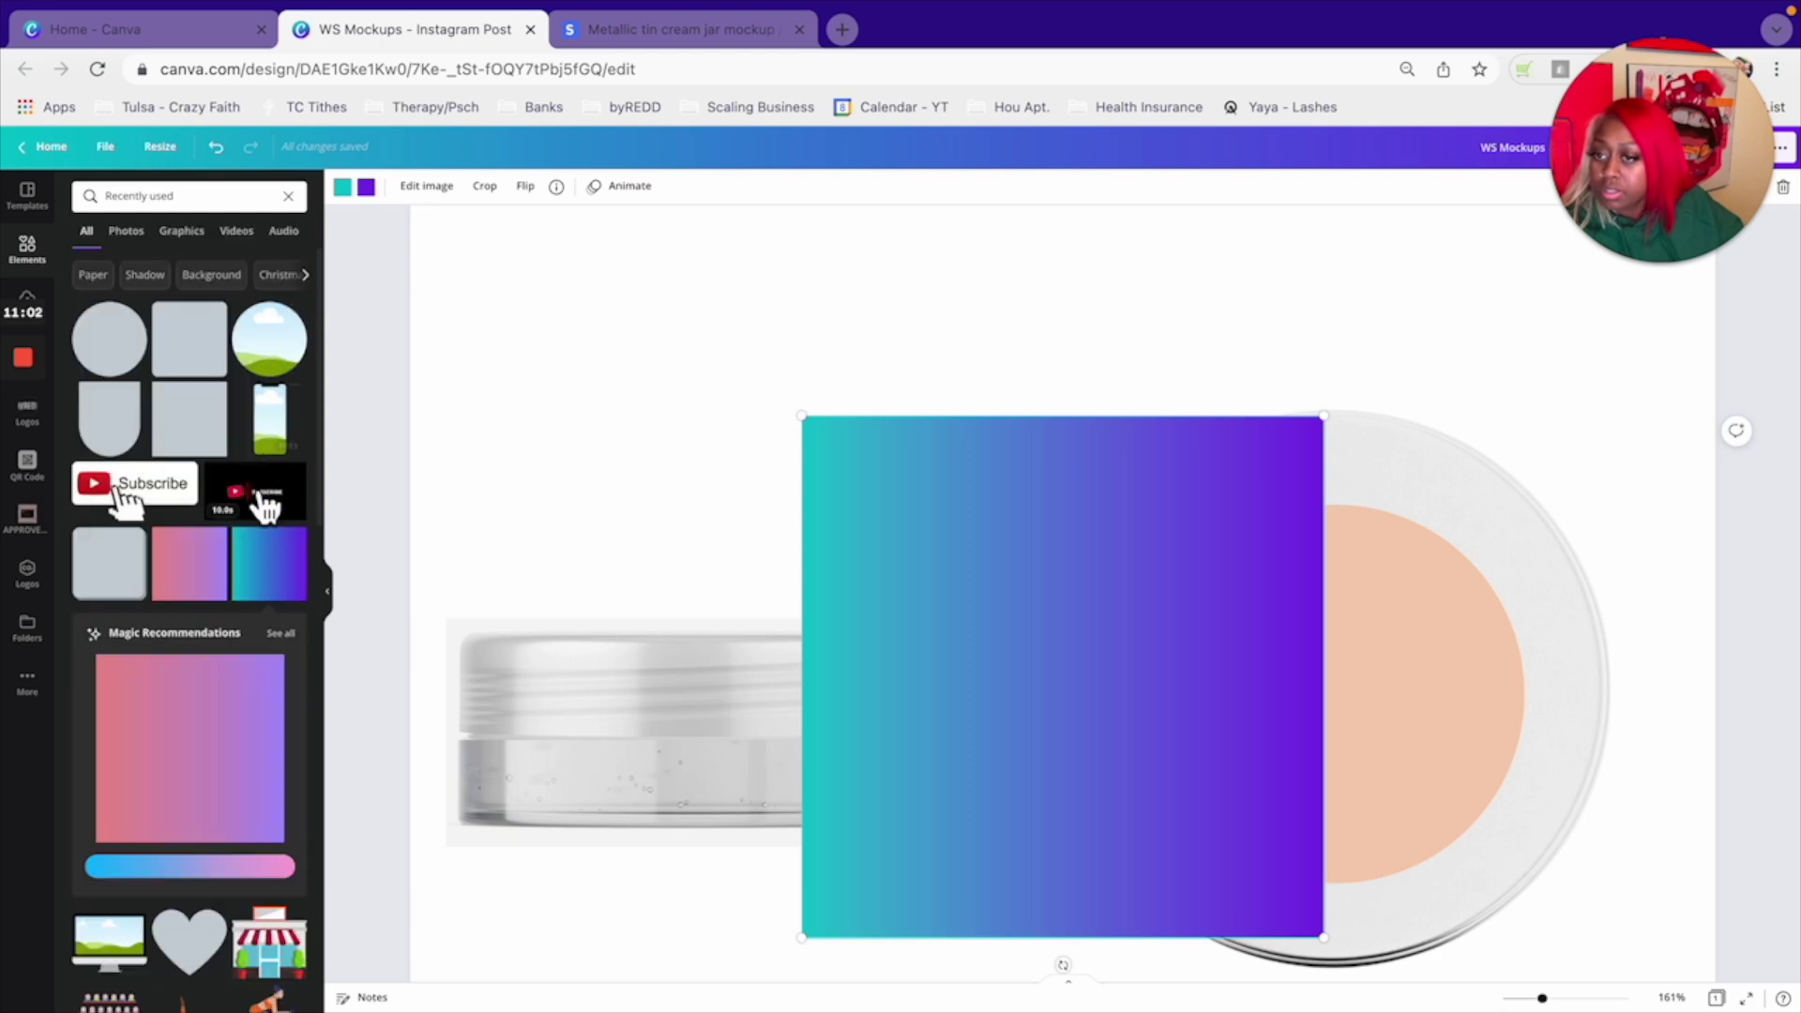
- Add the pink-to-purple gradient square and, from its Magic Recommendations, the red-to-dark-purple gradient circle
click(215, 539)
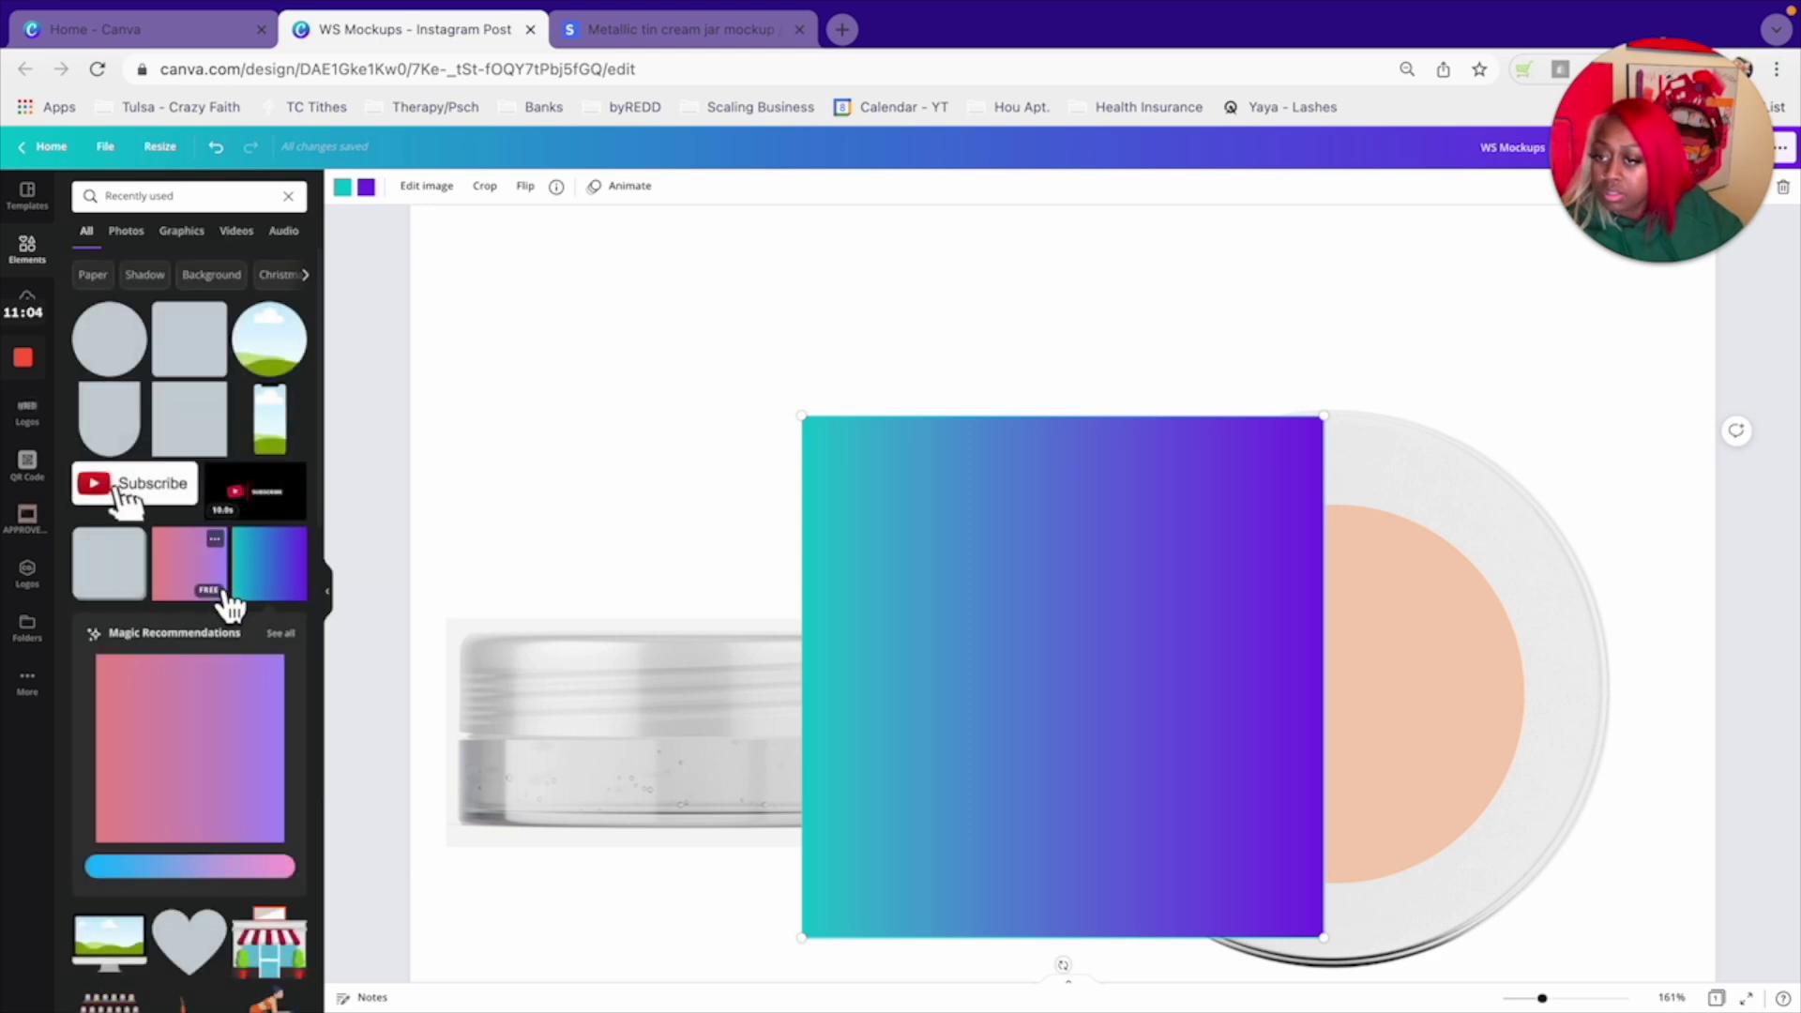
click(216, 577)
click(306, 647)
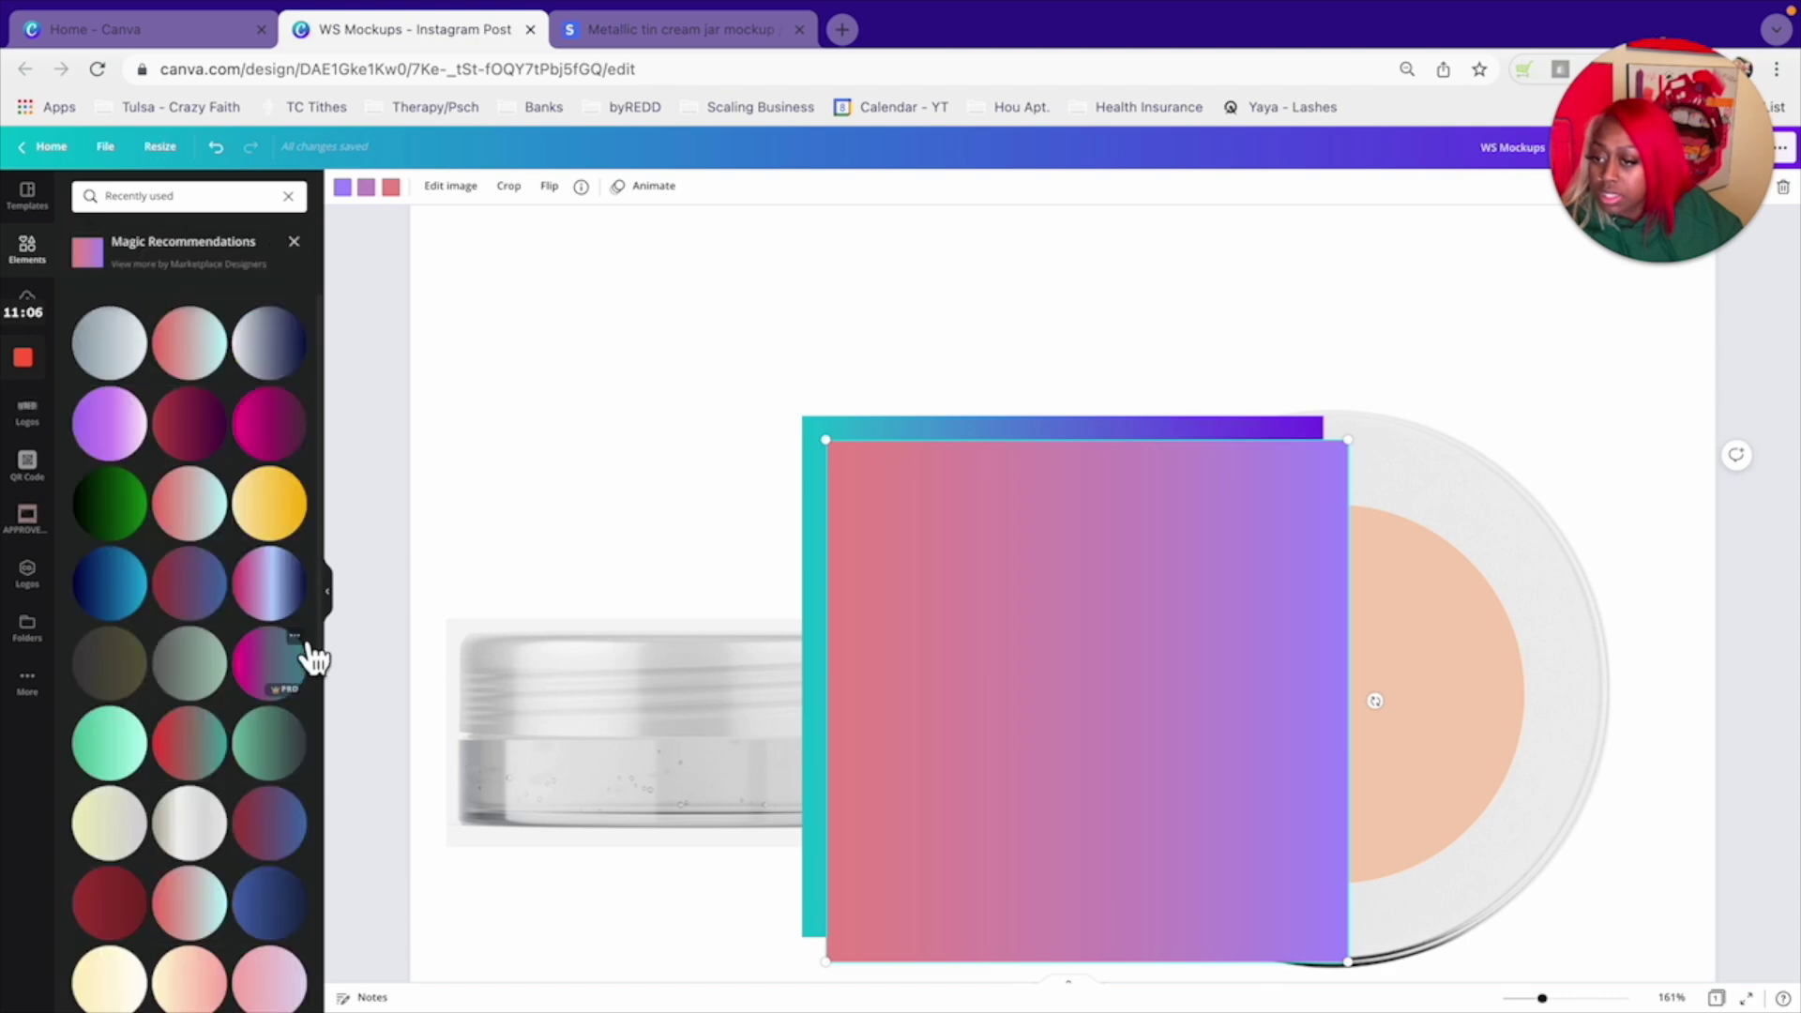
scroll(217, 454, down, 3)
scroll(217, 454, up, 3)
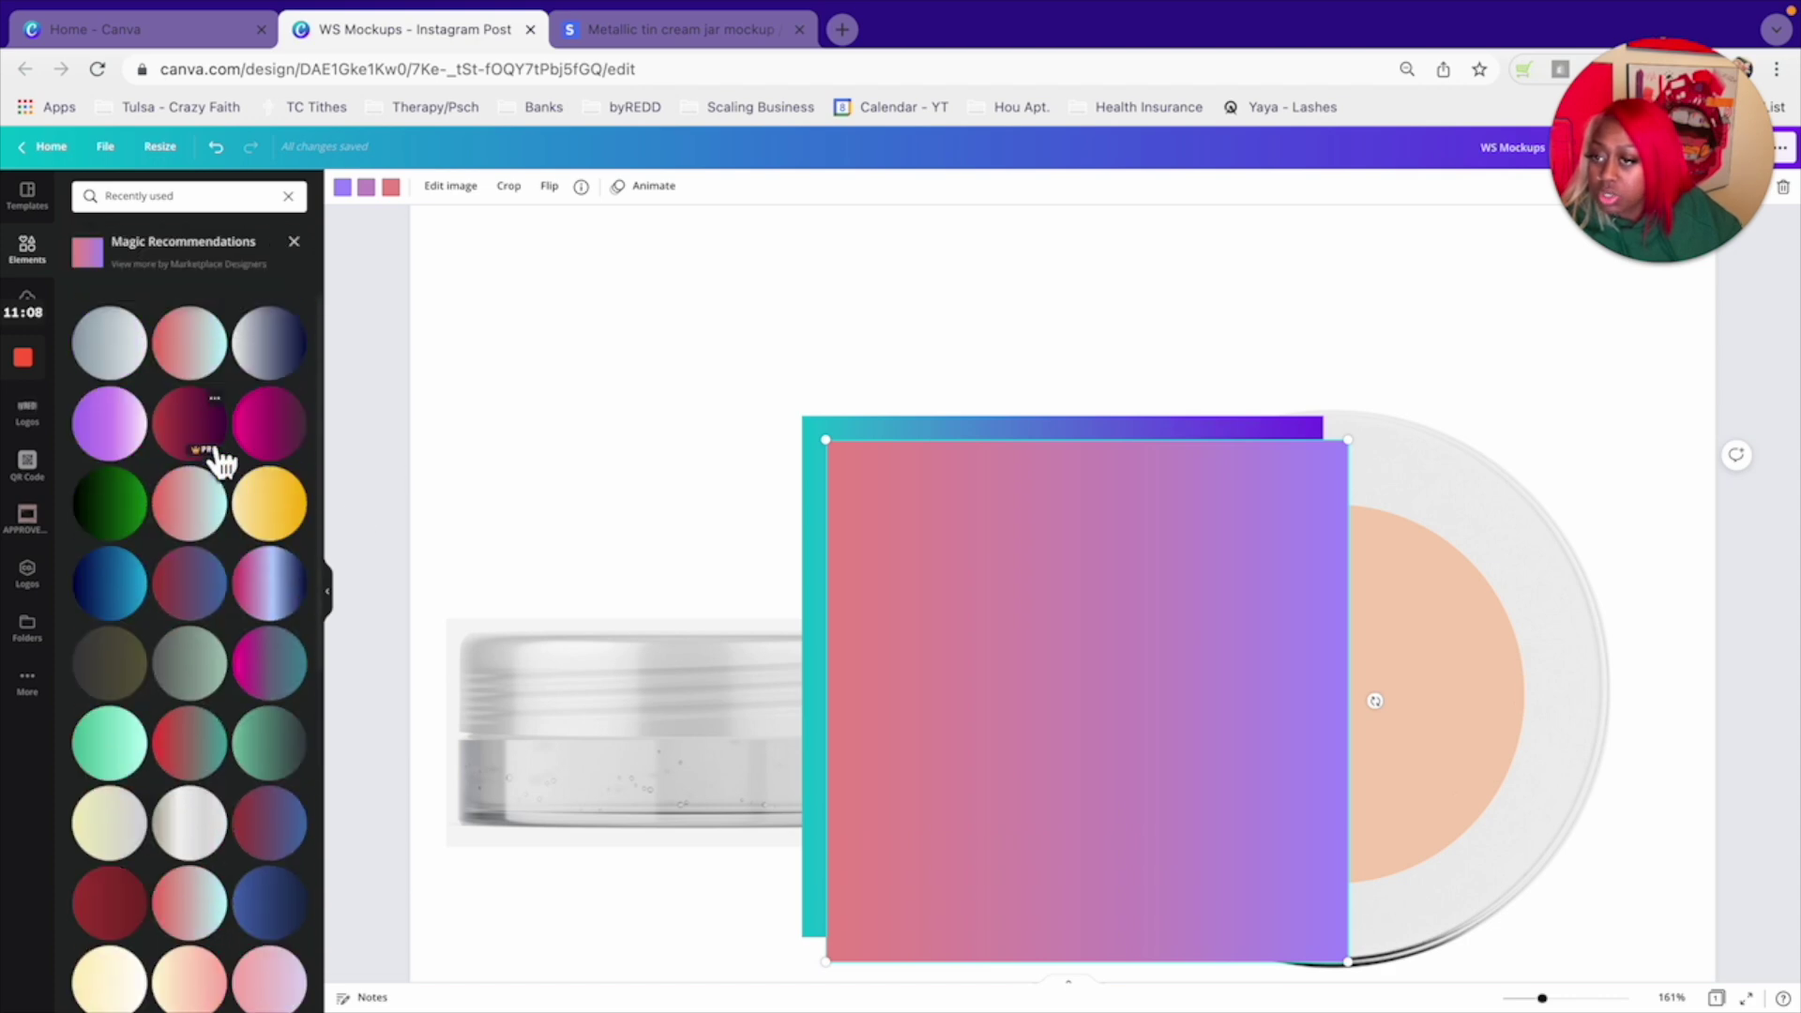
click(197, 431)
- Shift the red-to-purple gradient circle over the round lid and delete both gradient squares
drag(1085, 631, 1471, 712)
key(Delete)
click(880, 551)
key(Delete)
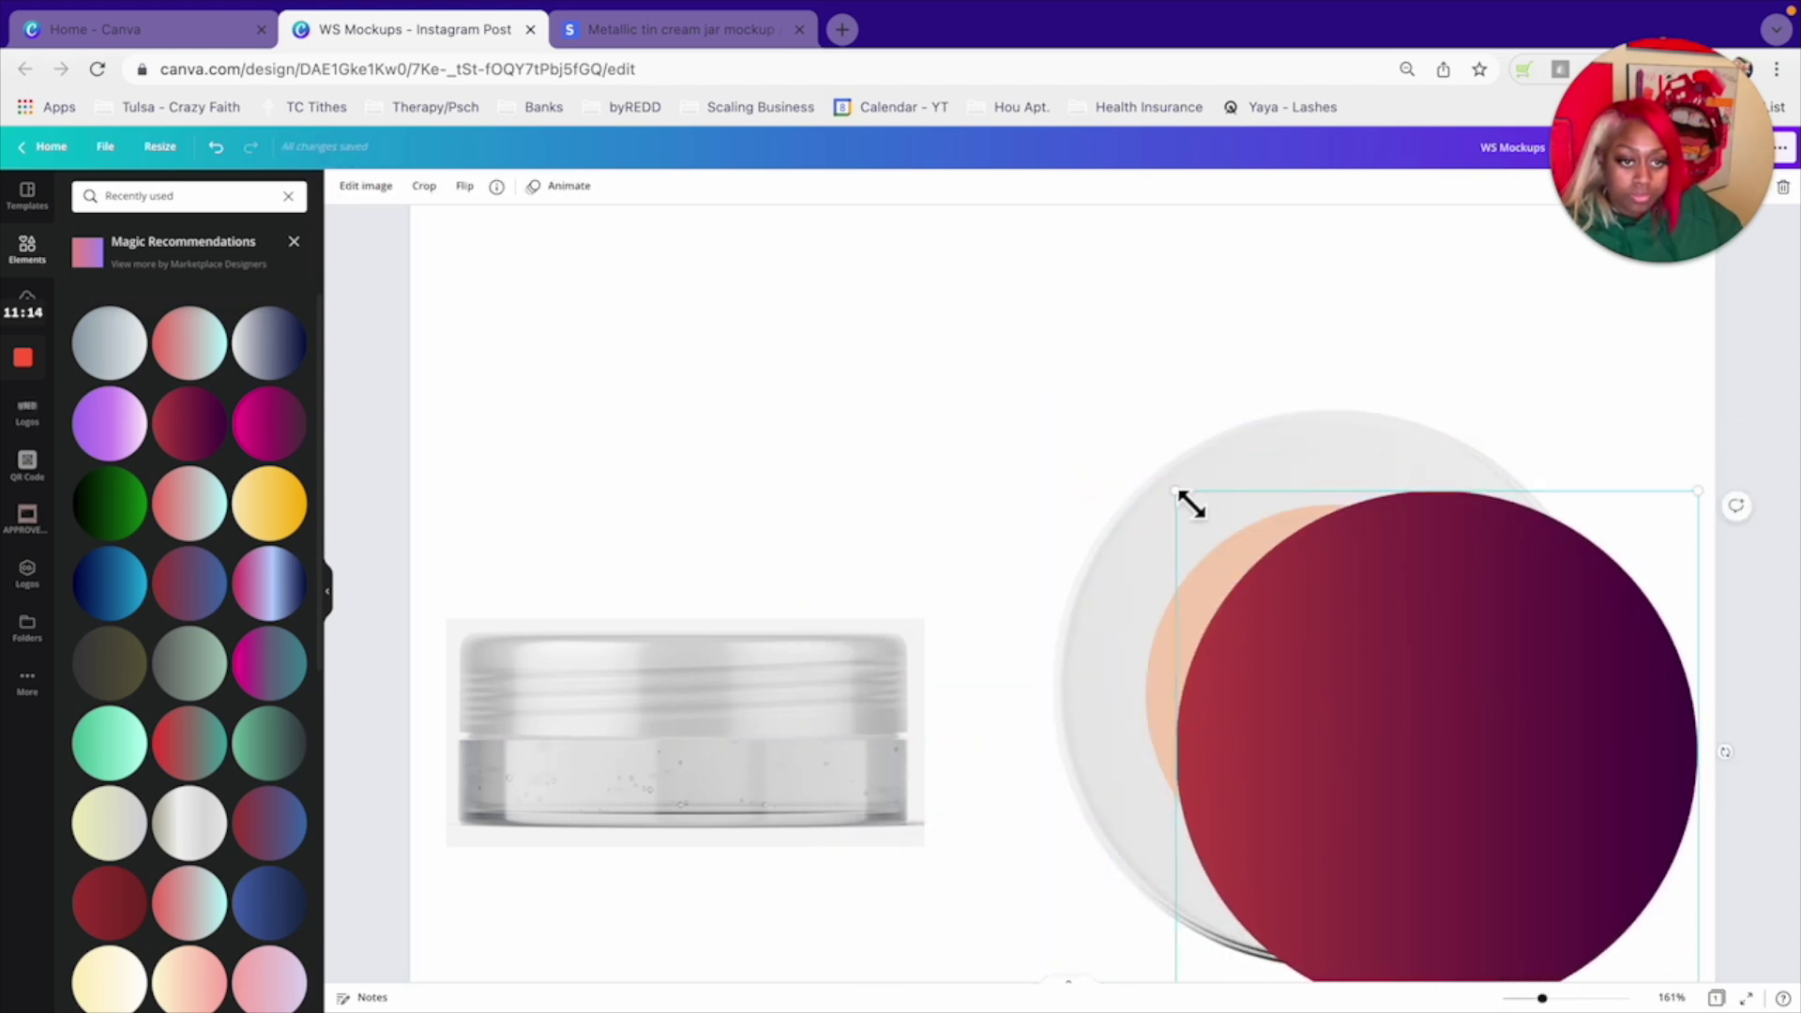
- Scale the red-to-purple circle down to the label's size, centre it on the lid, and rotate it a quarter turn with red on top
drag(1187, 500, 1380, 617)
drag(1511, 744, 1363, 697)
click(1595, 452)
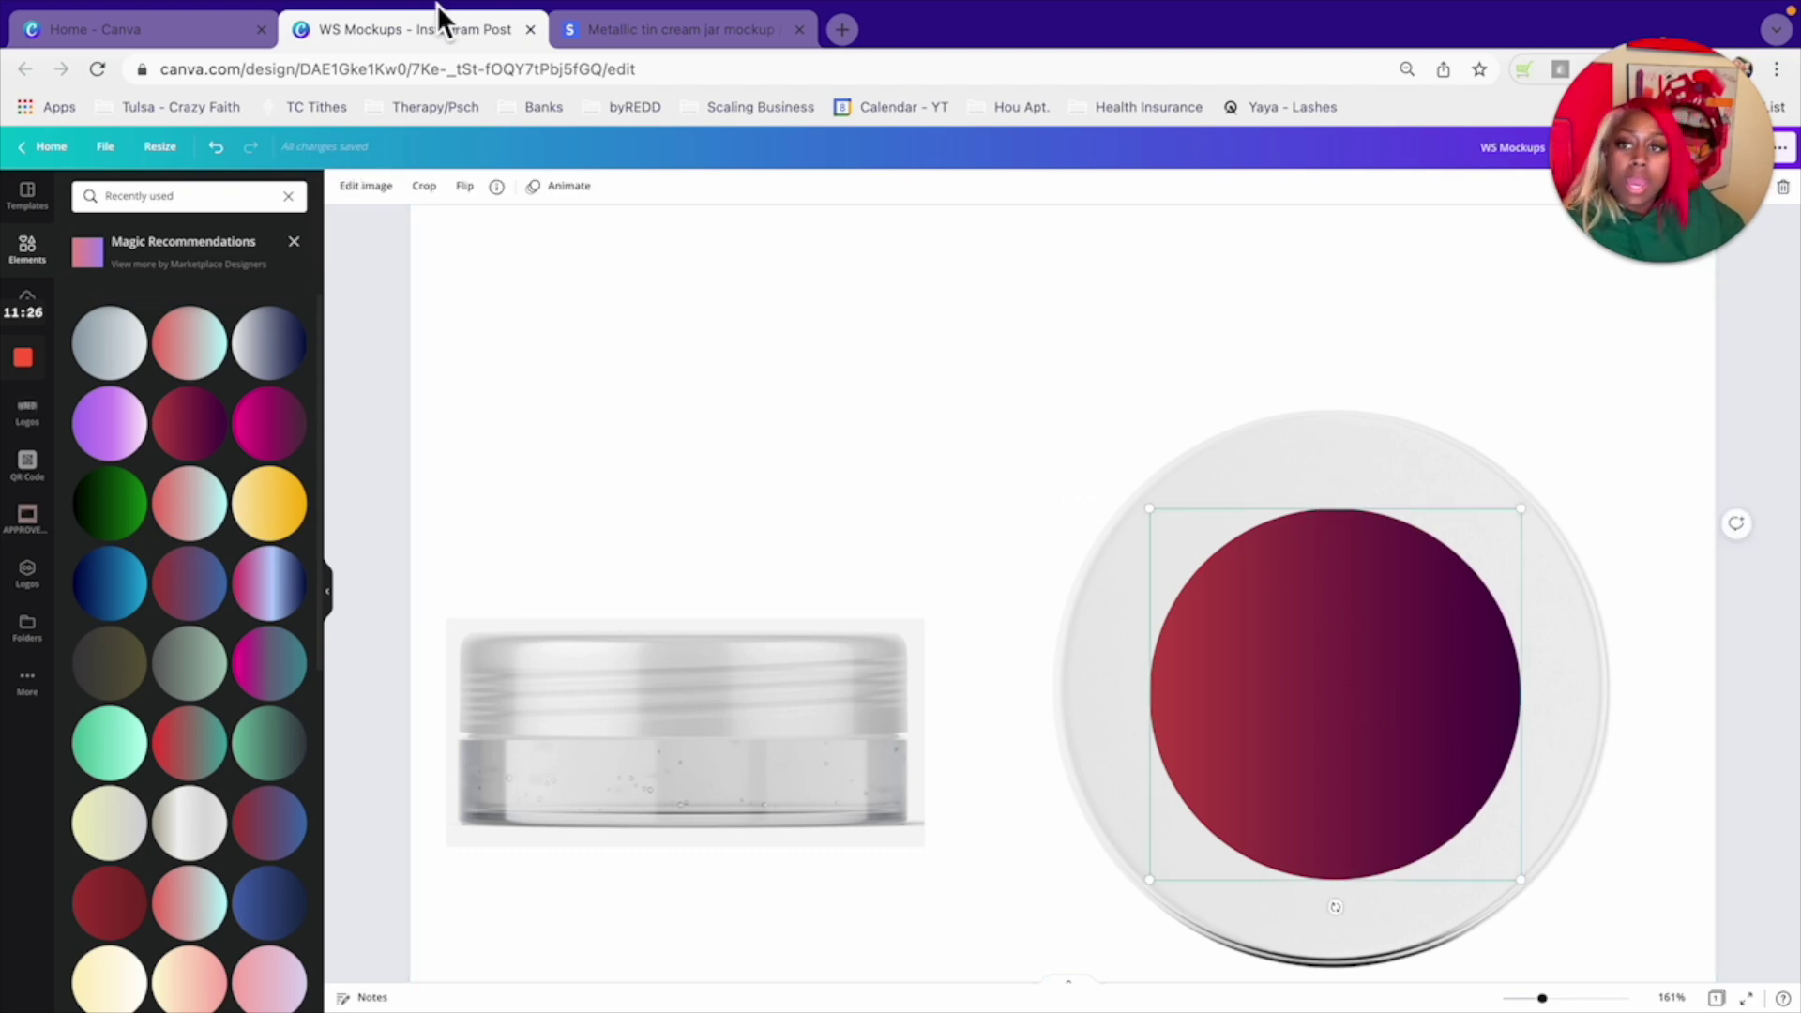
drag(1335, 907, 1114, 700)
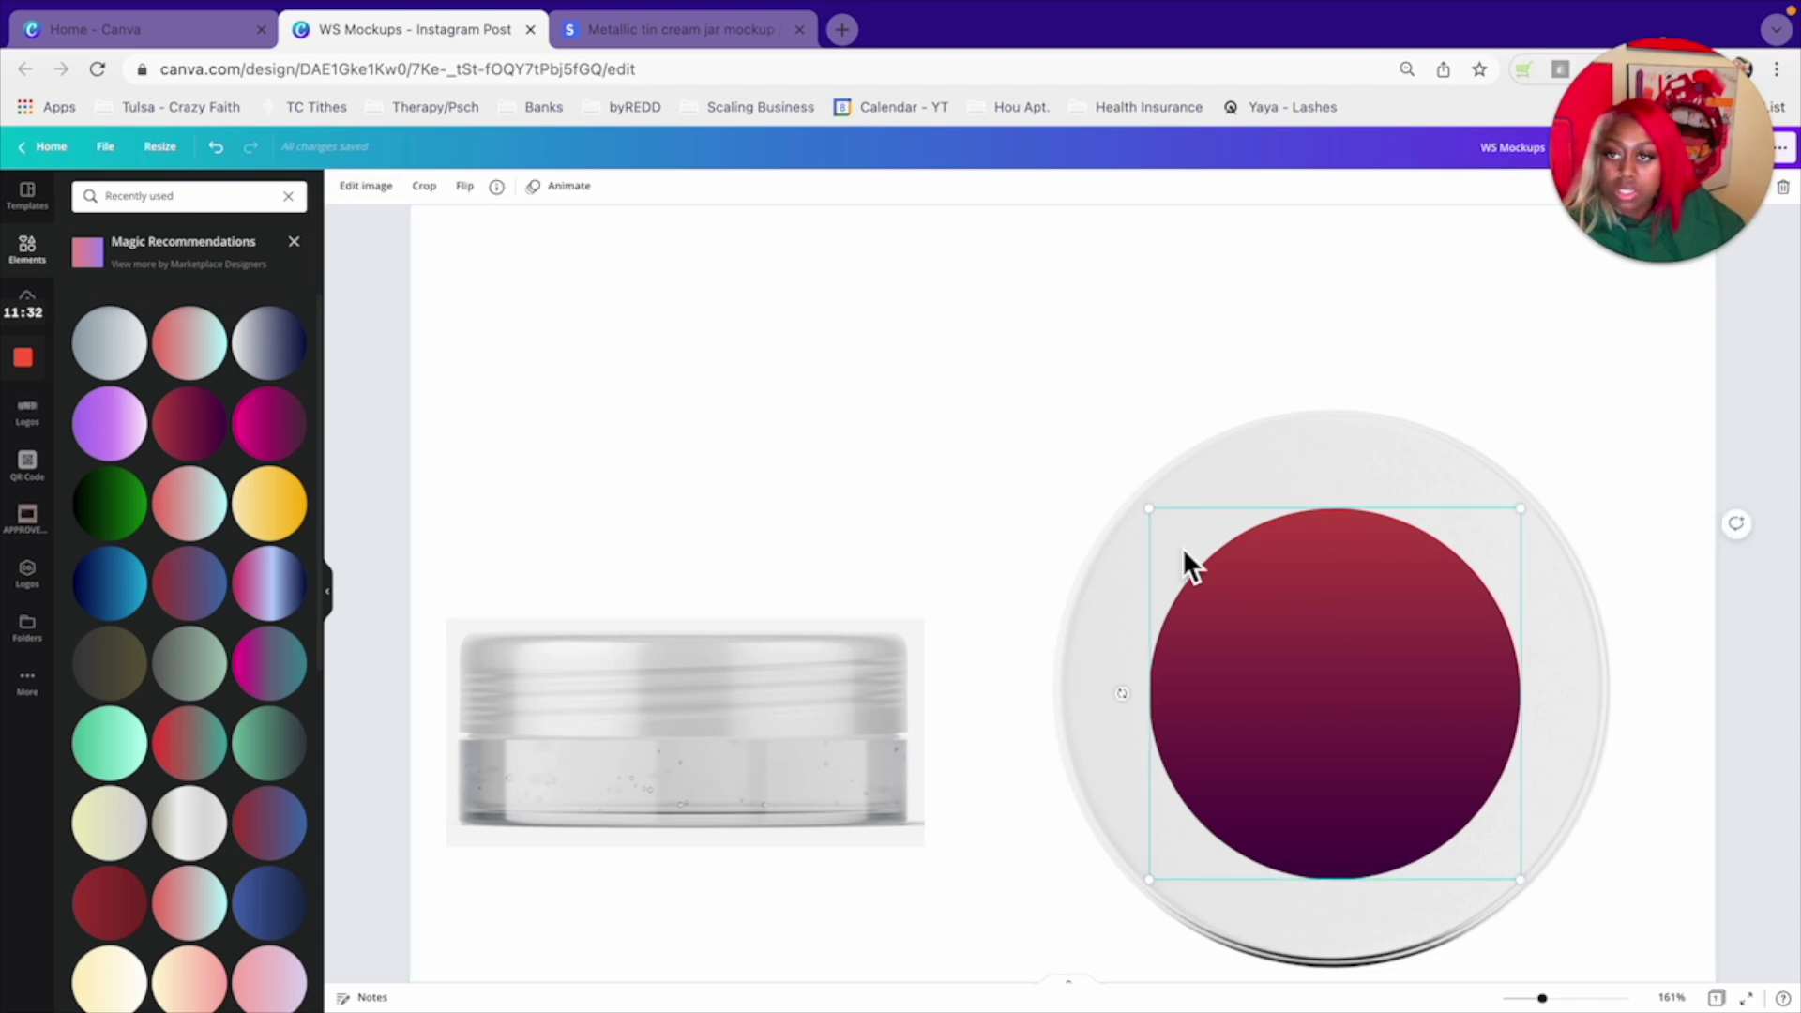
scroll(242, 524, down, 3)
scroll(244, 524, down, 3)
click(212, 548)
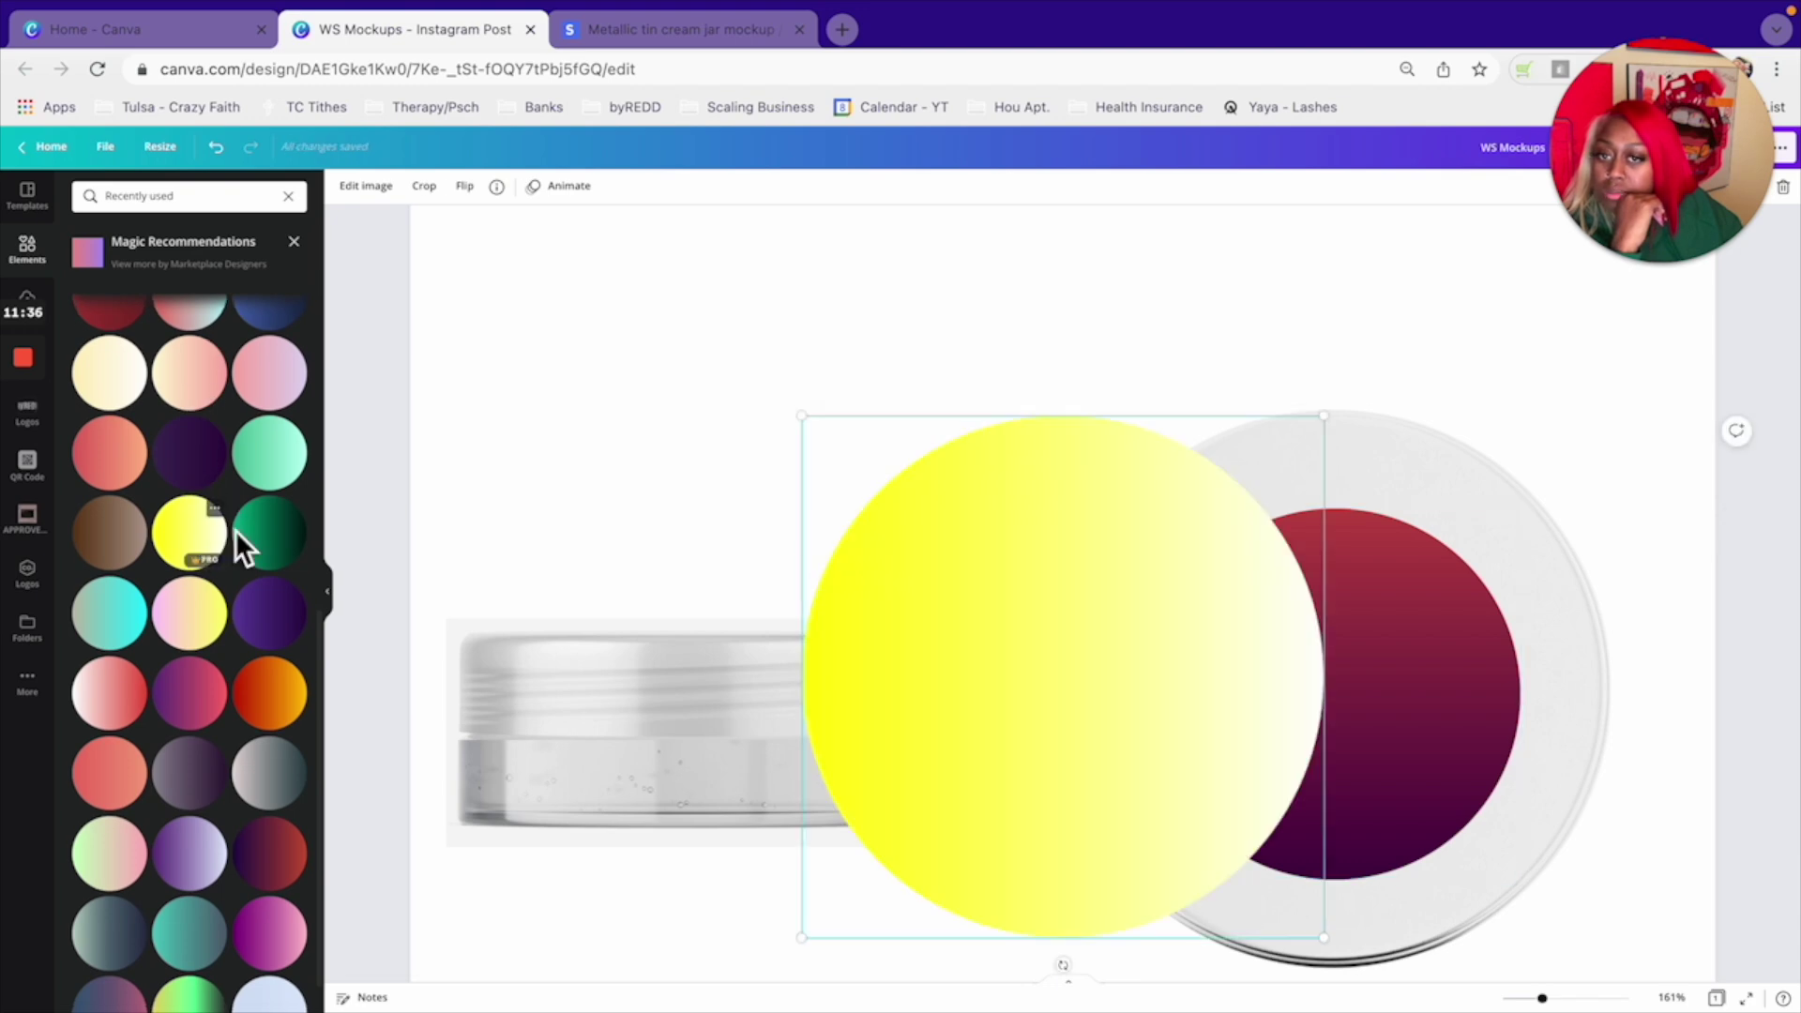
key(Delete)
scroll(246, 567, down, 1)
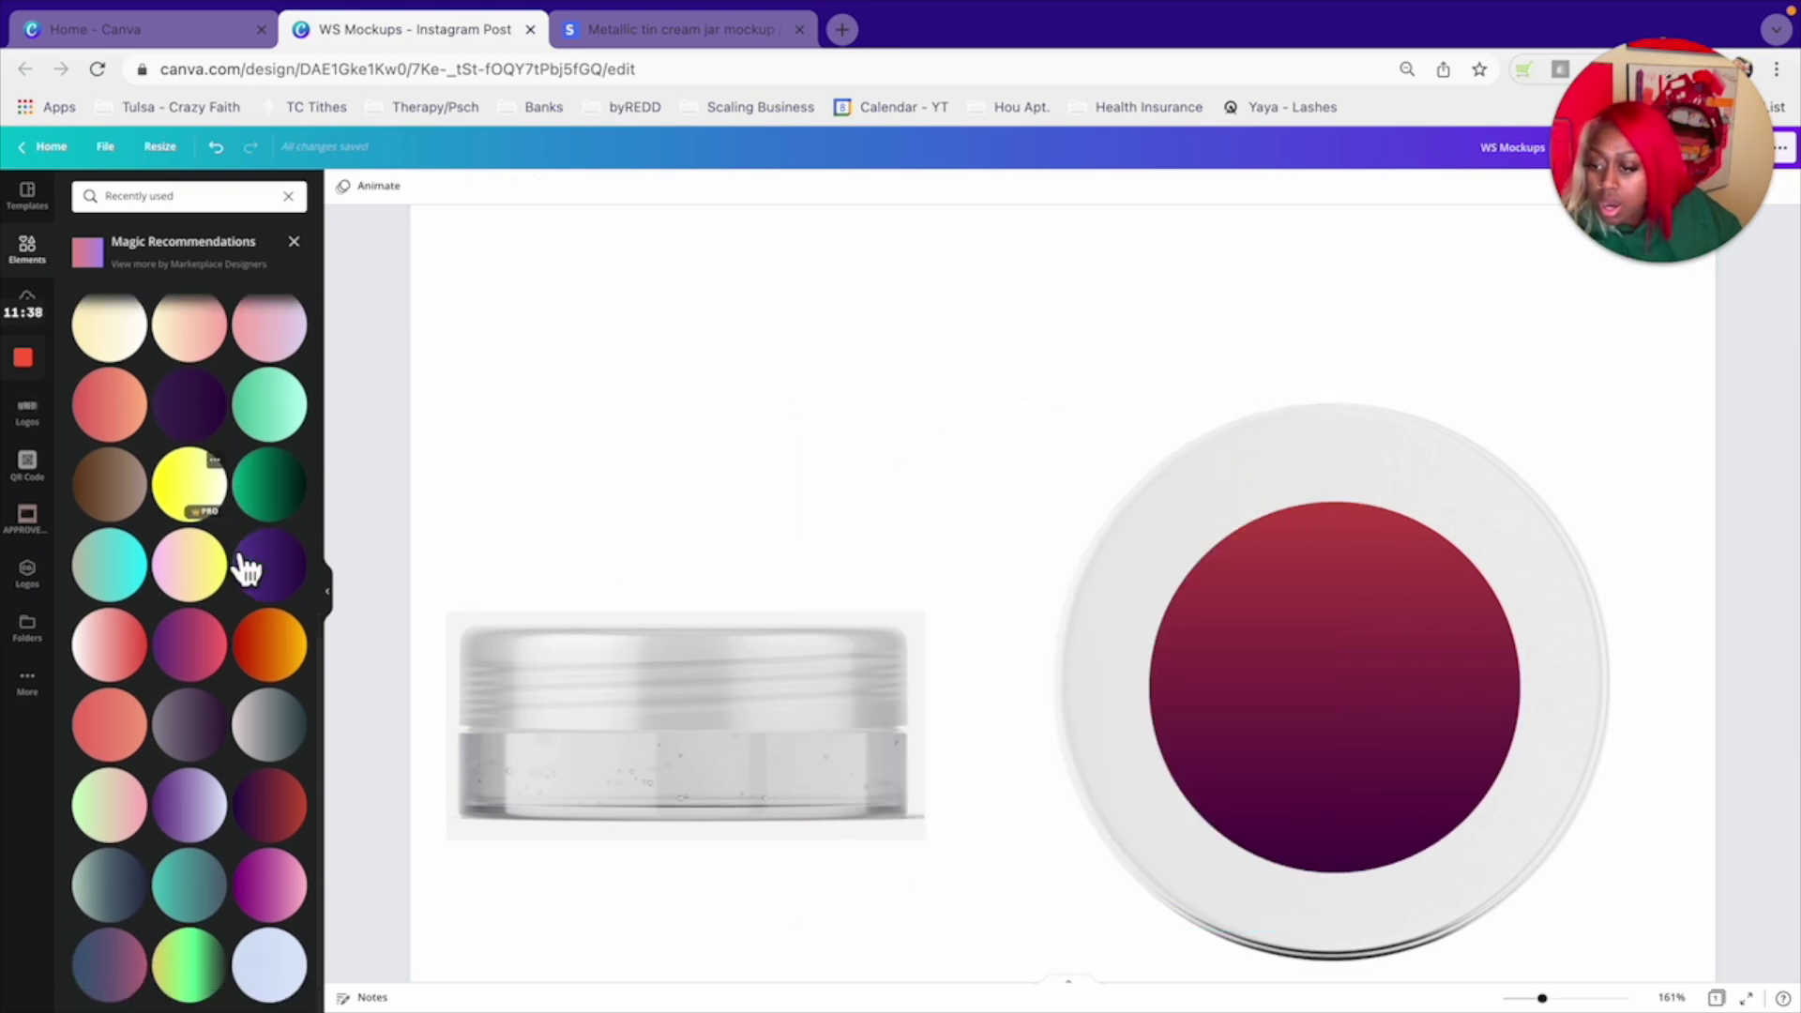
scroll(241, 563, up, 6)
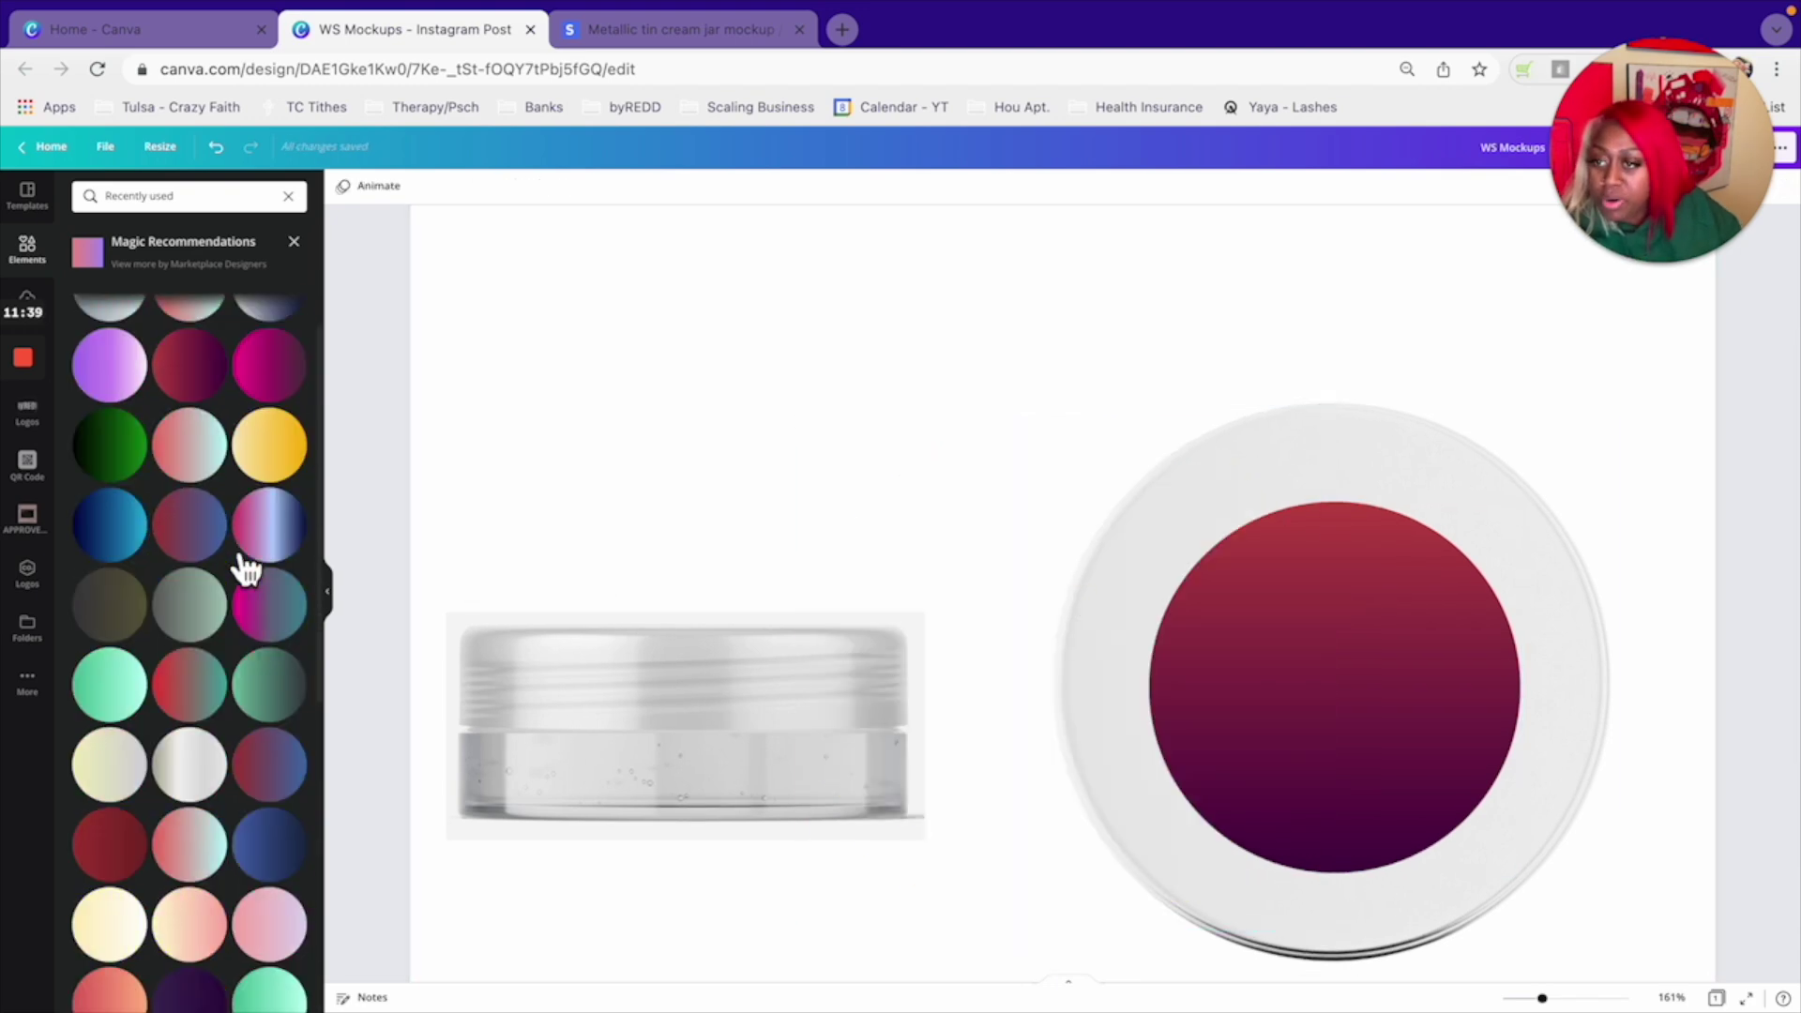
click(298, 246)
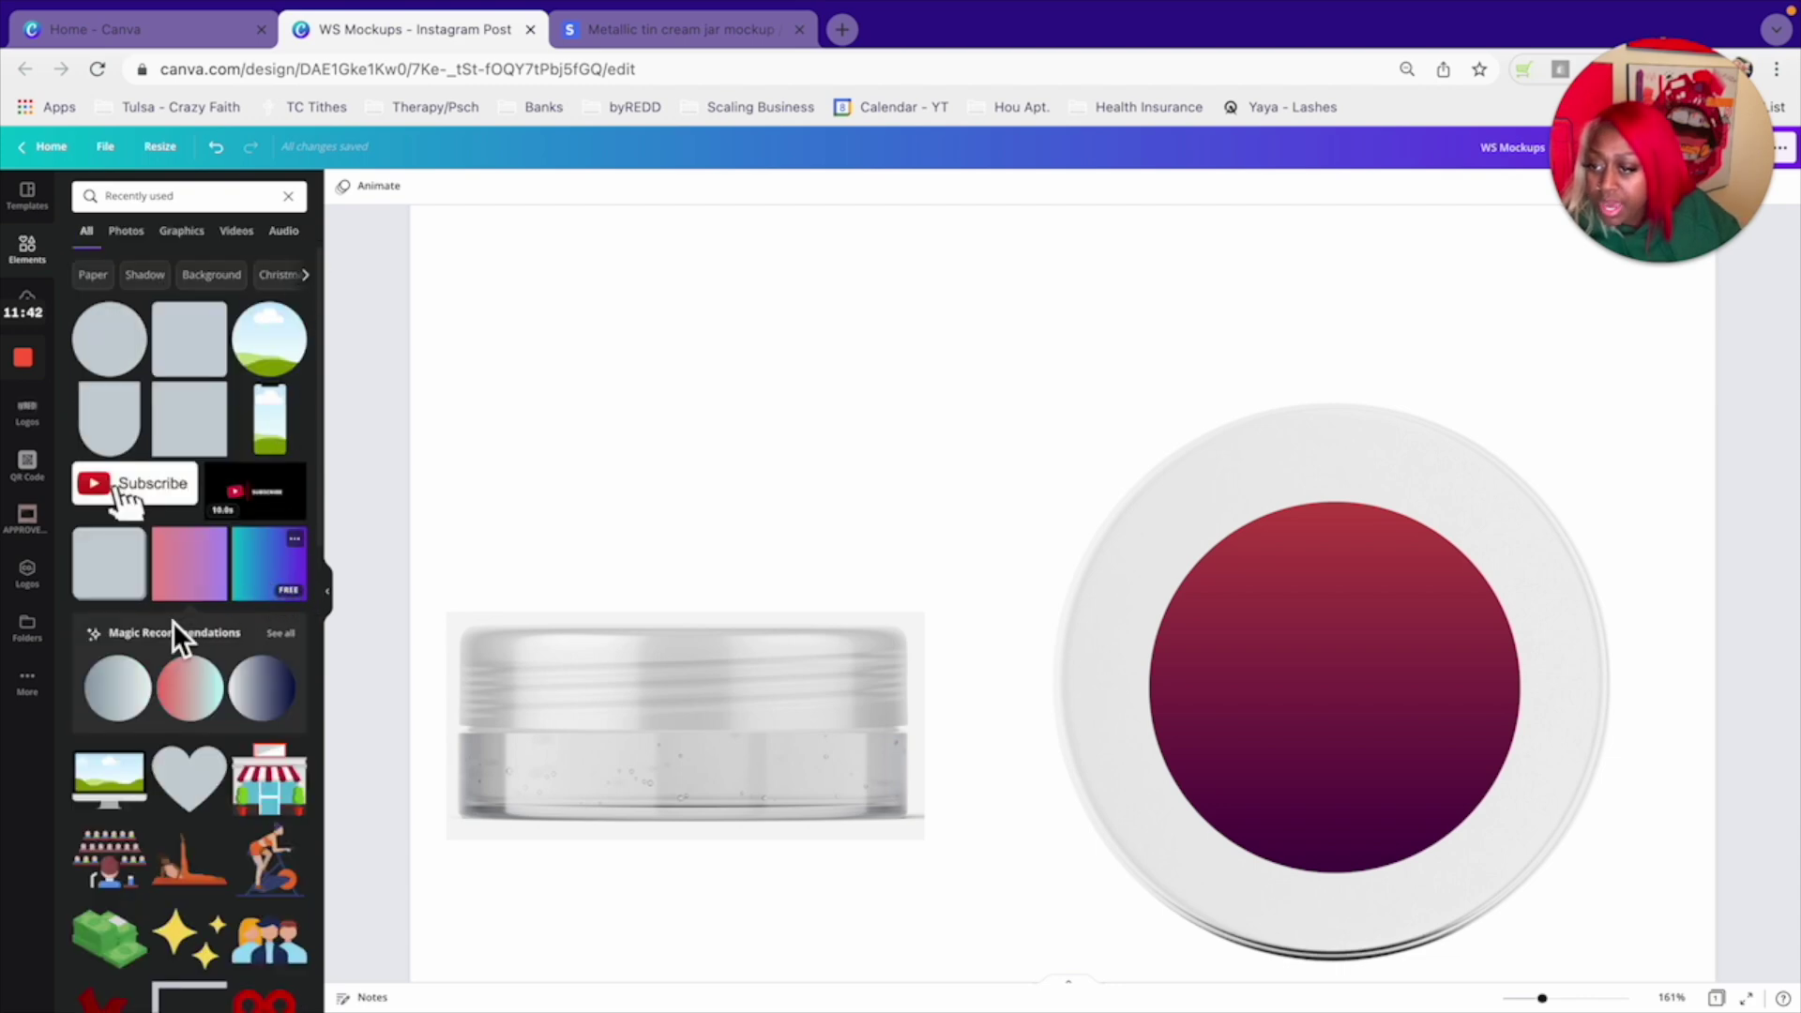
click(300, 602)
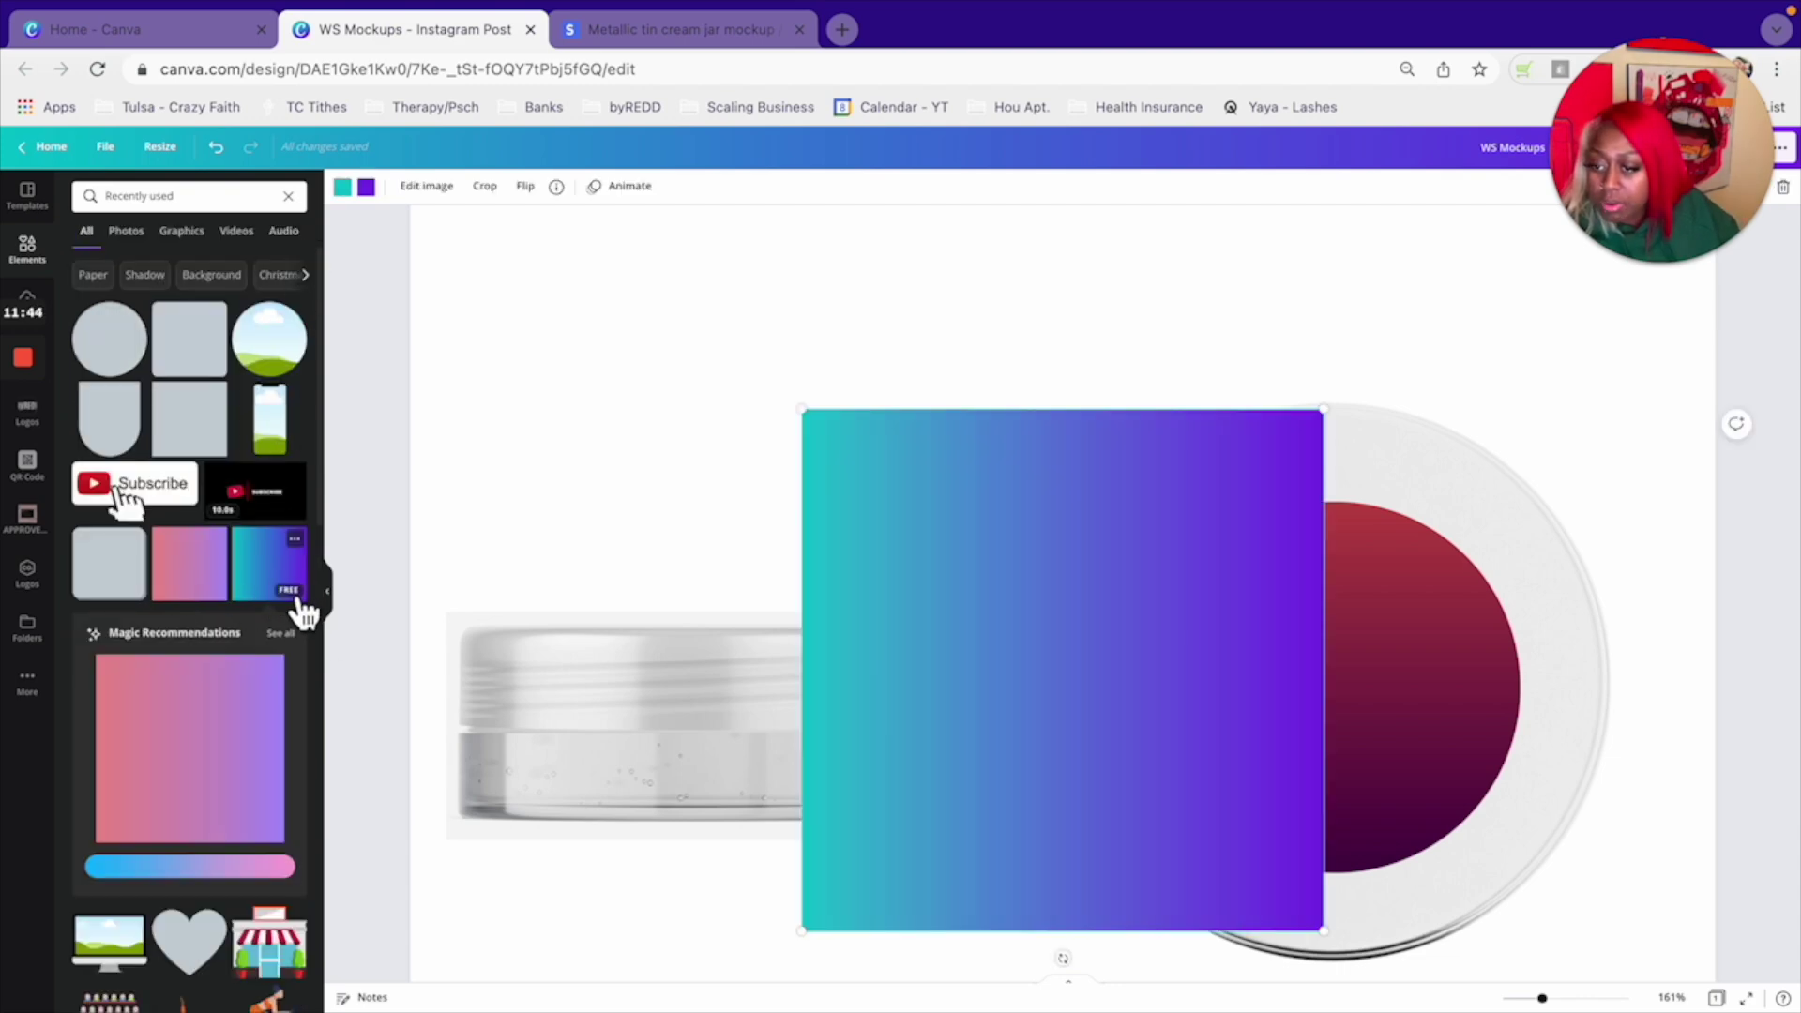
drag(157, 858, 268, 877)
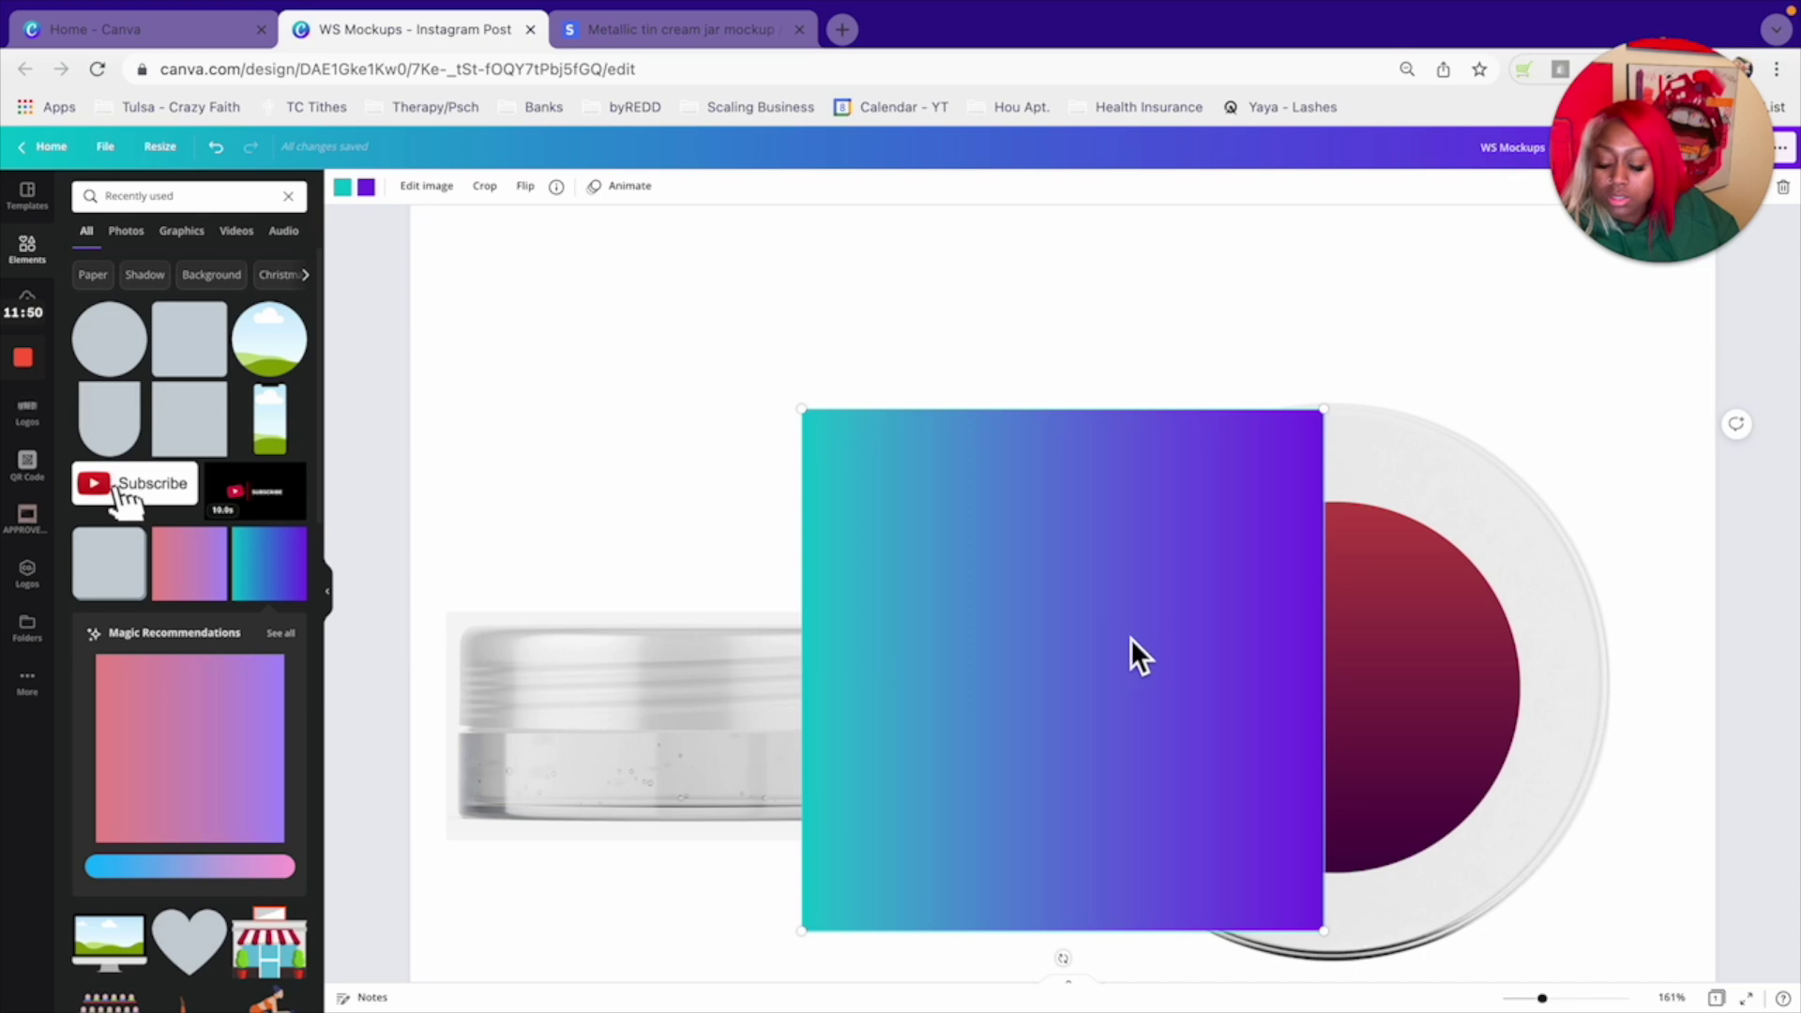
key(Delete)
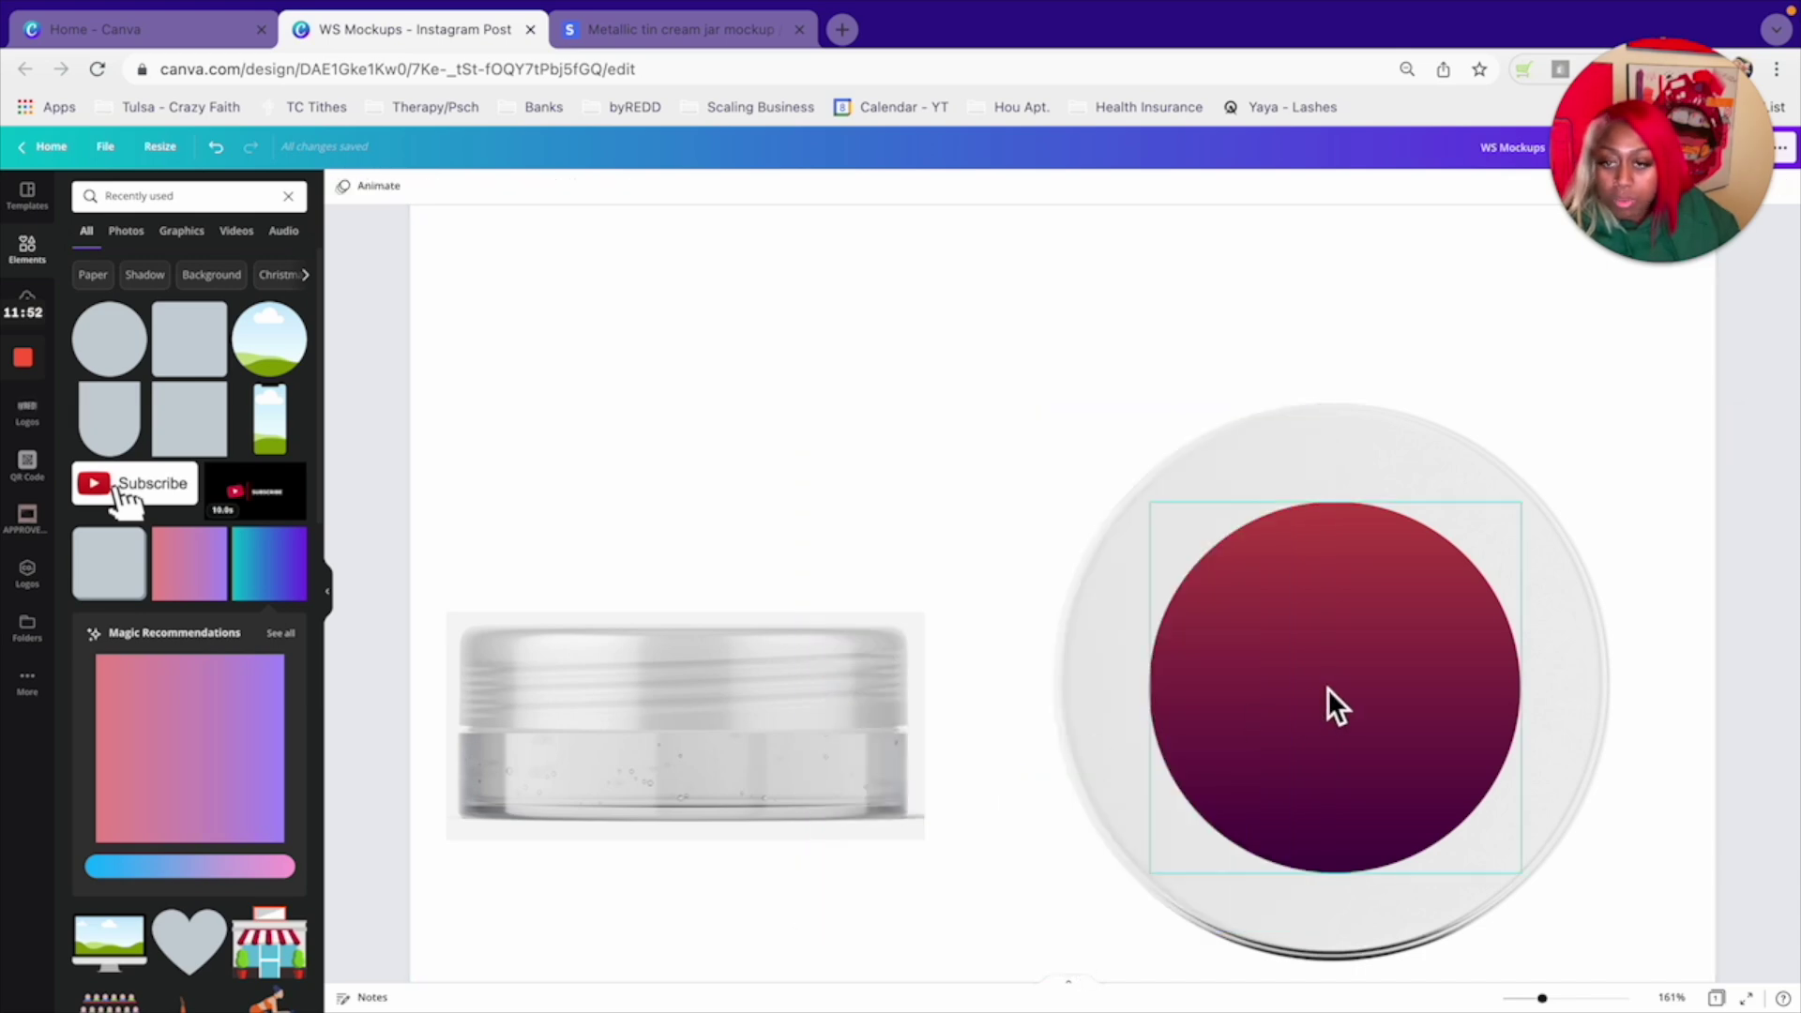
- Search the elements library for "gradient circle"
scroll(202, 563, down, 10)
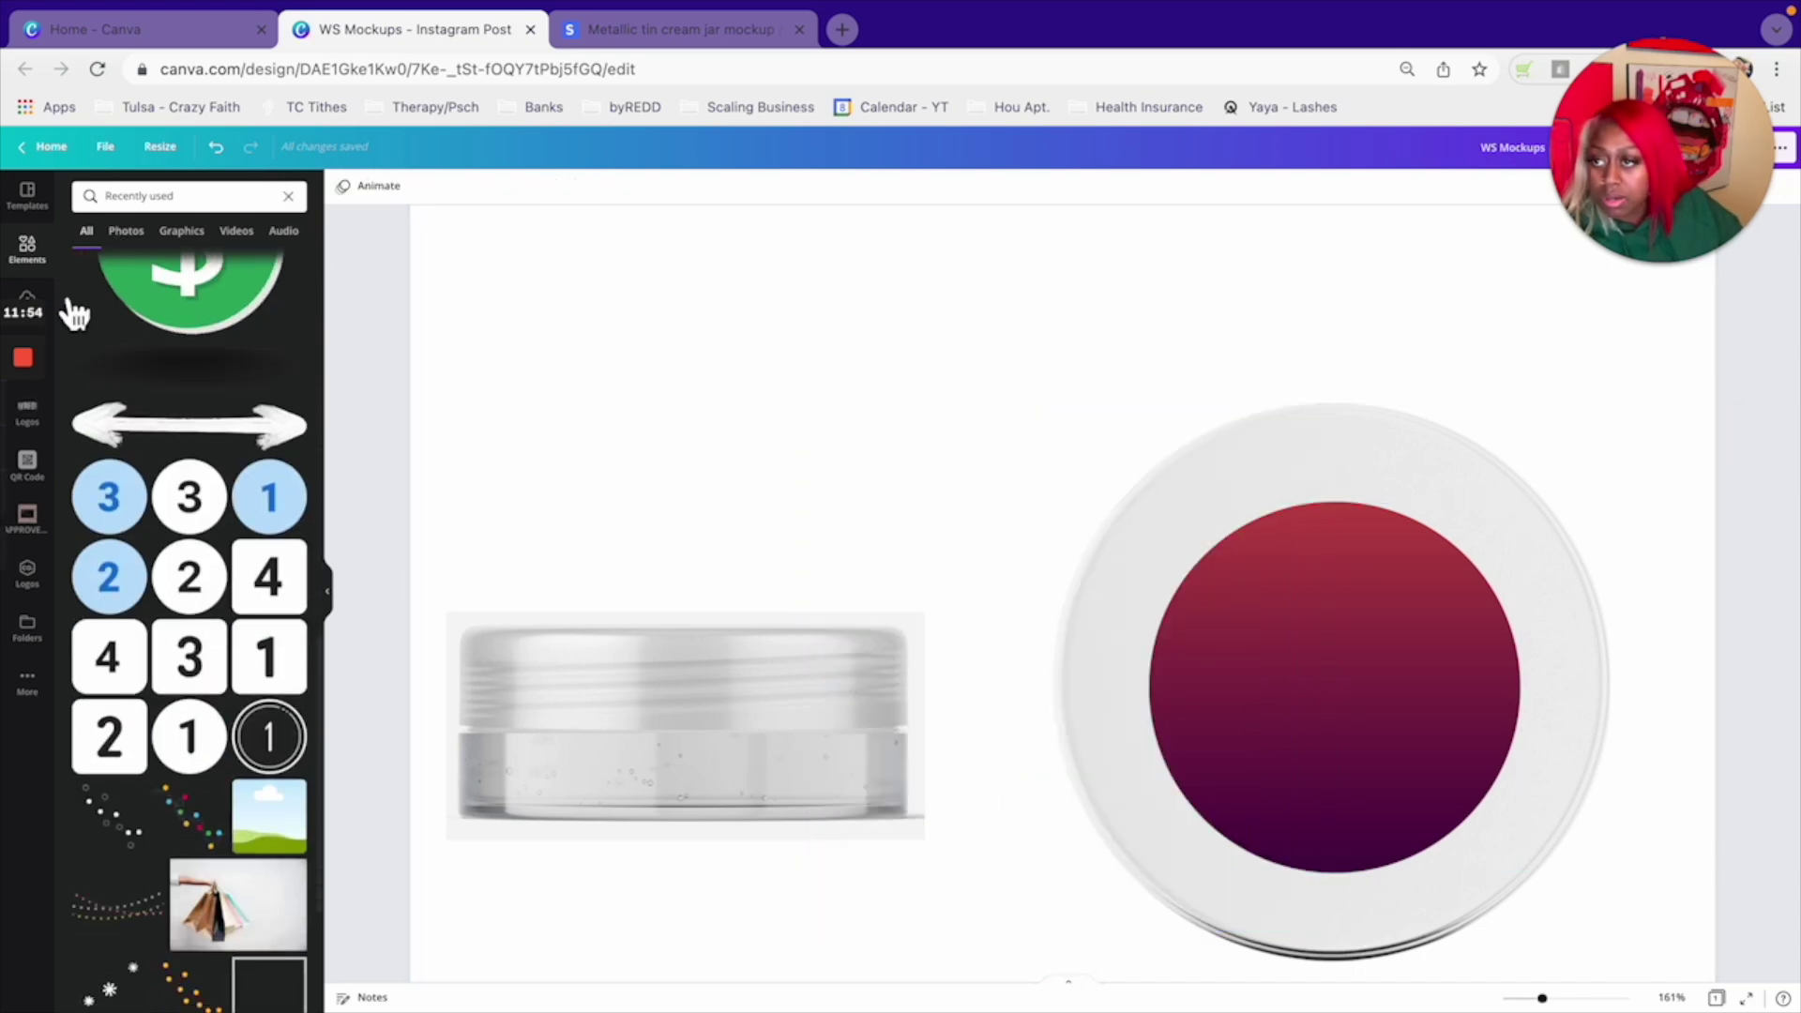
click(59, 195)
key(super+a)
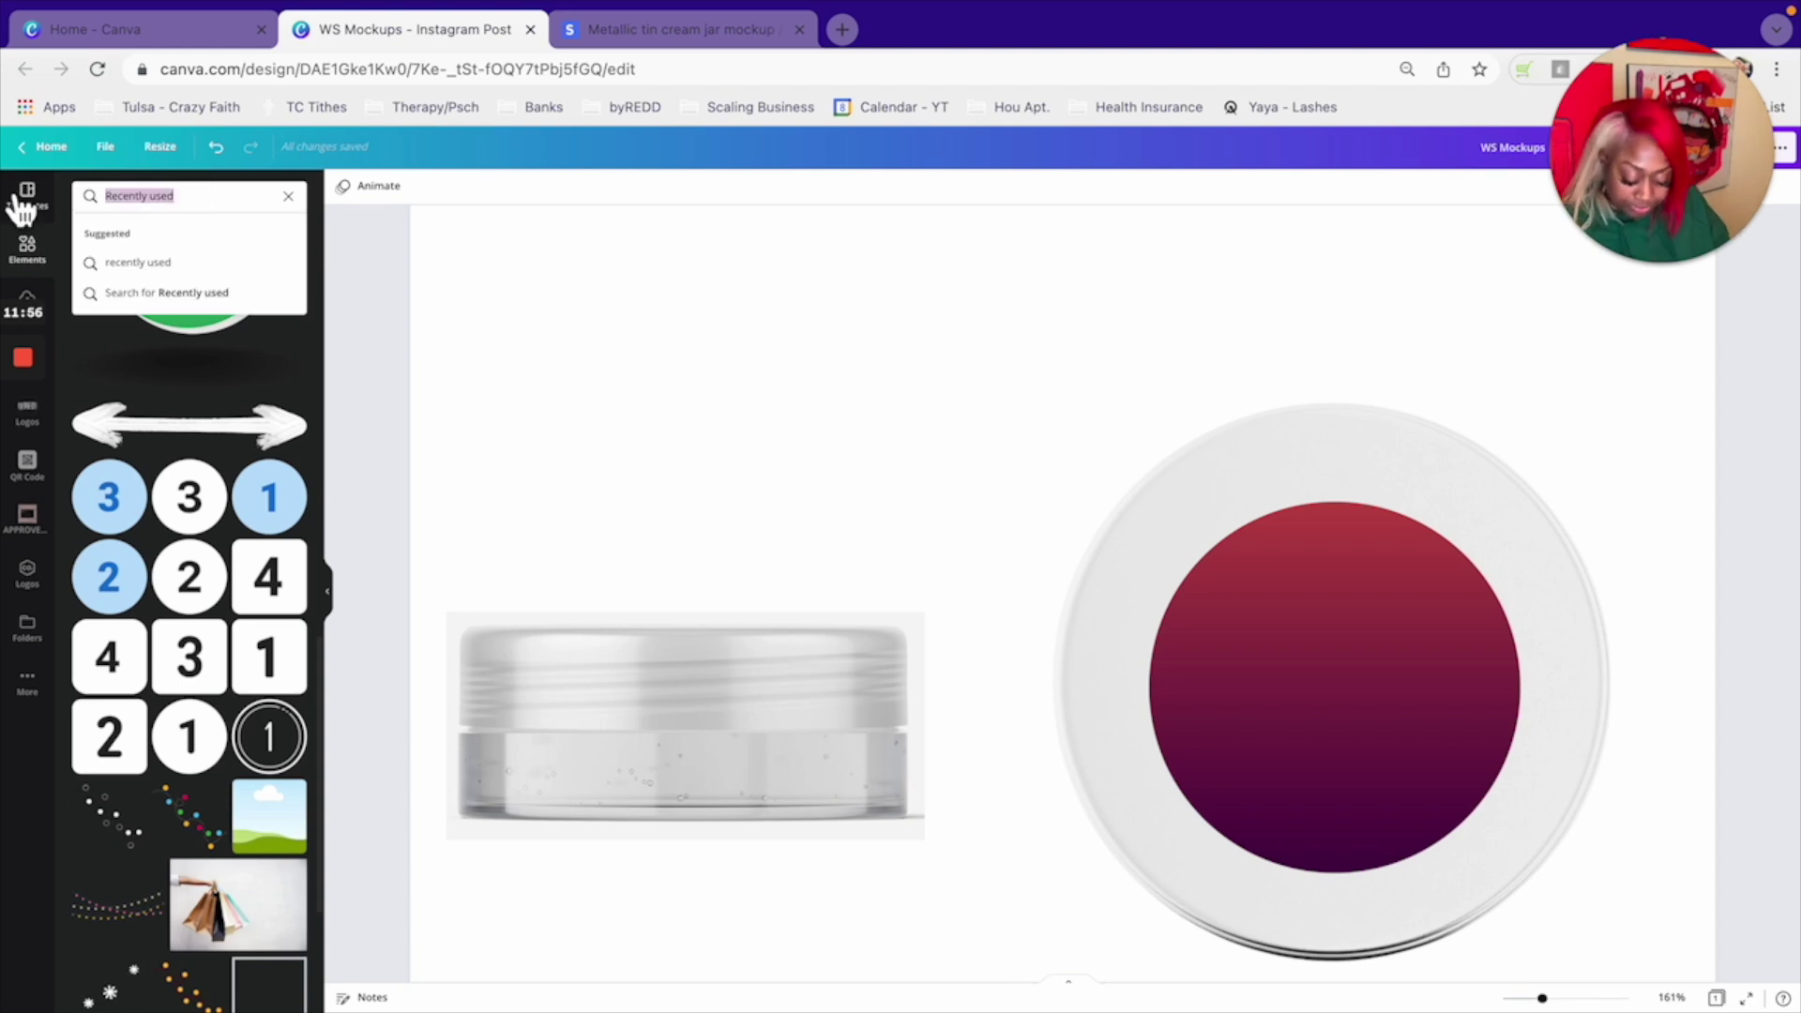
text(gradietnt)
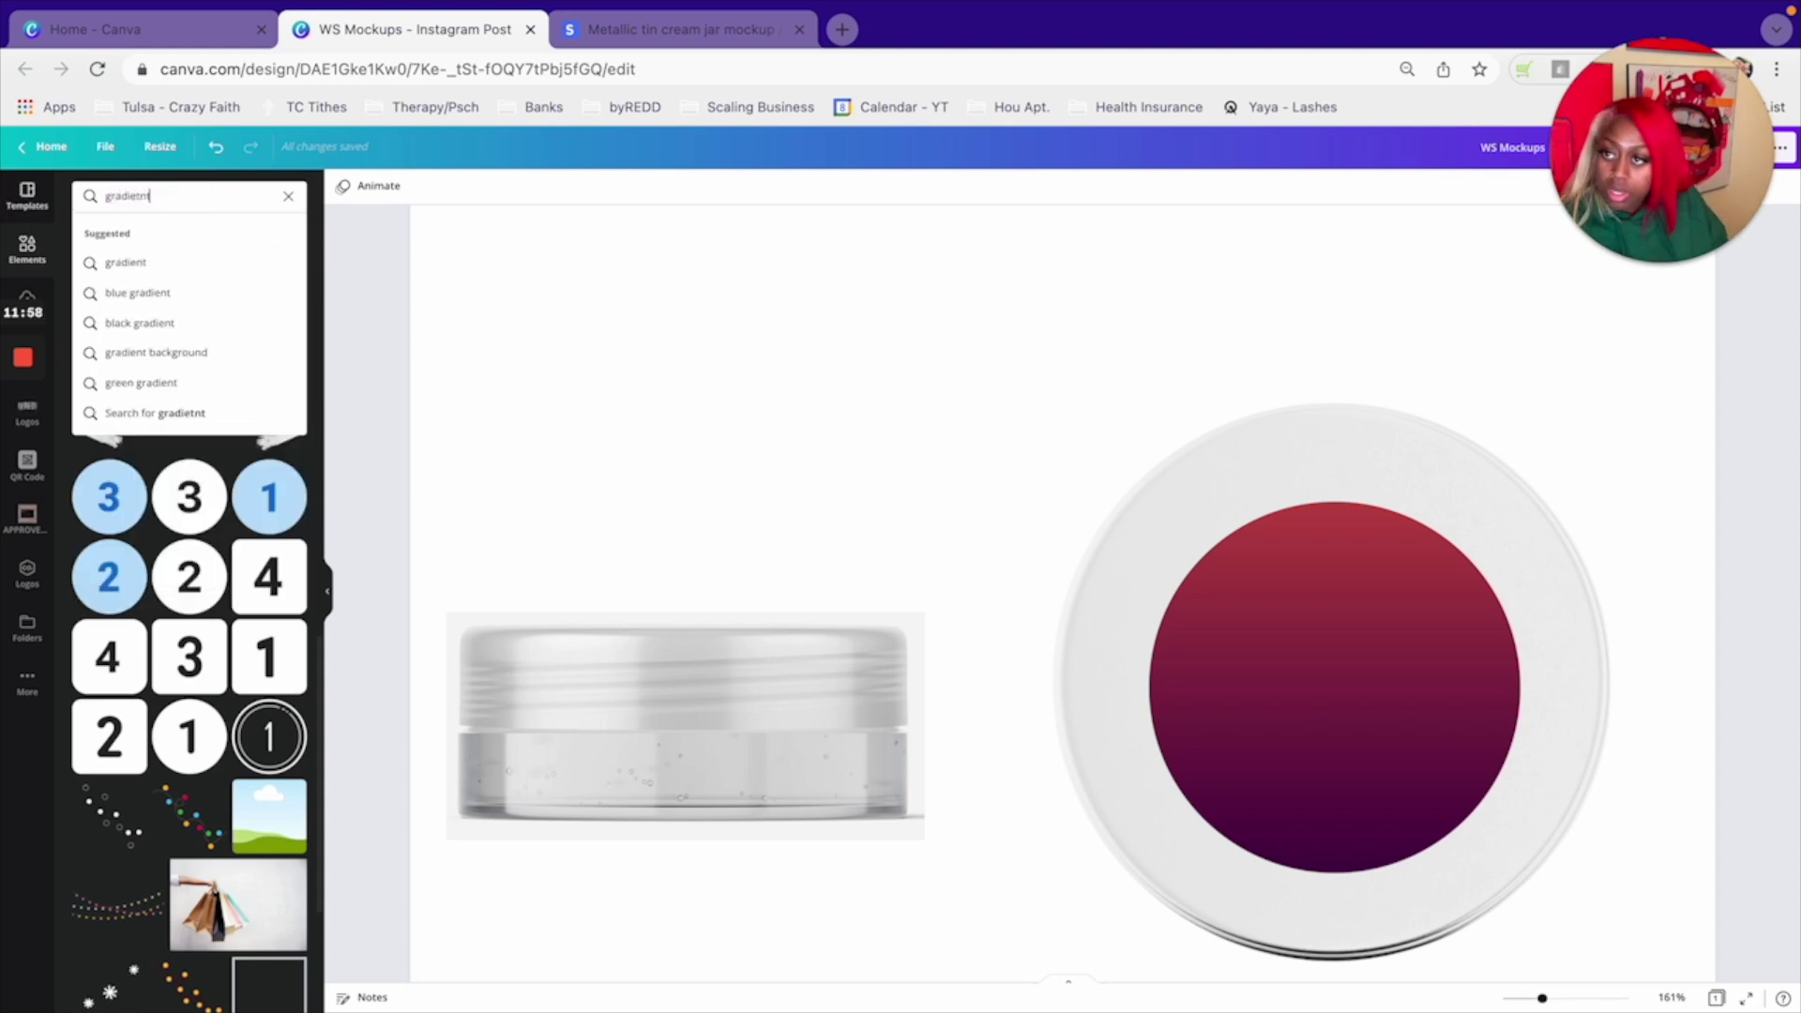
key(BackSpace)
text(nt circ)
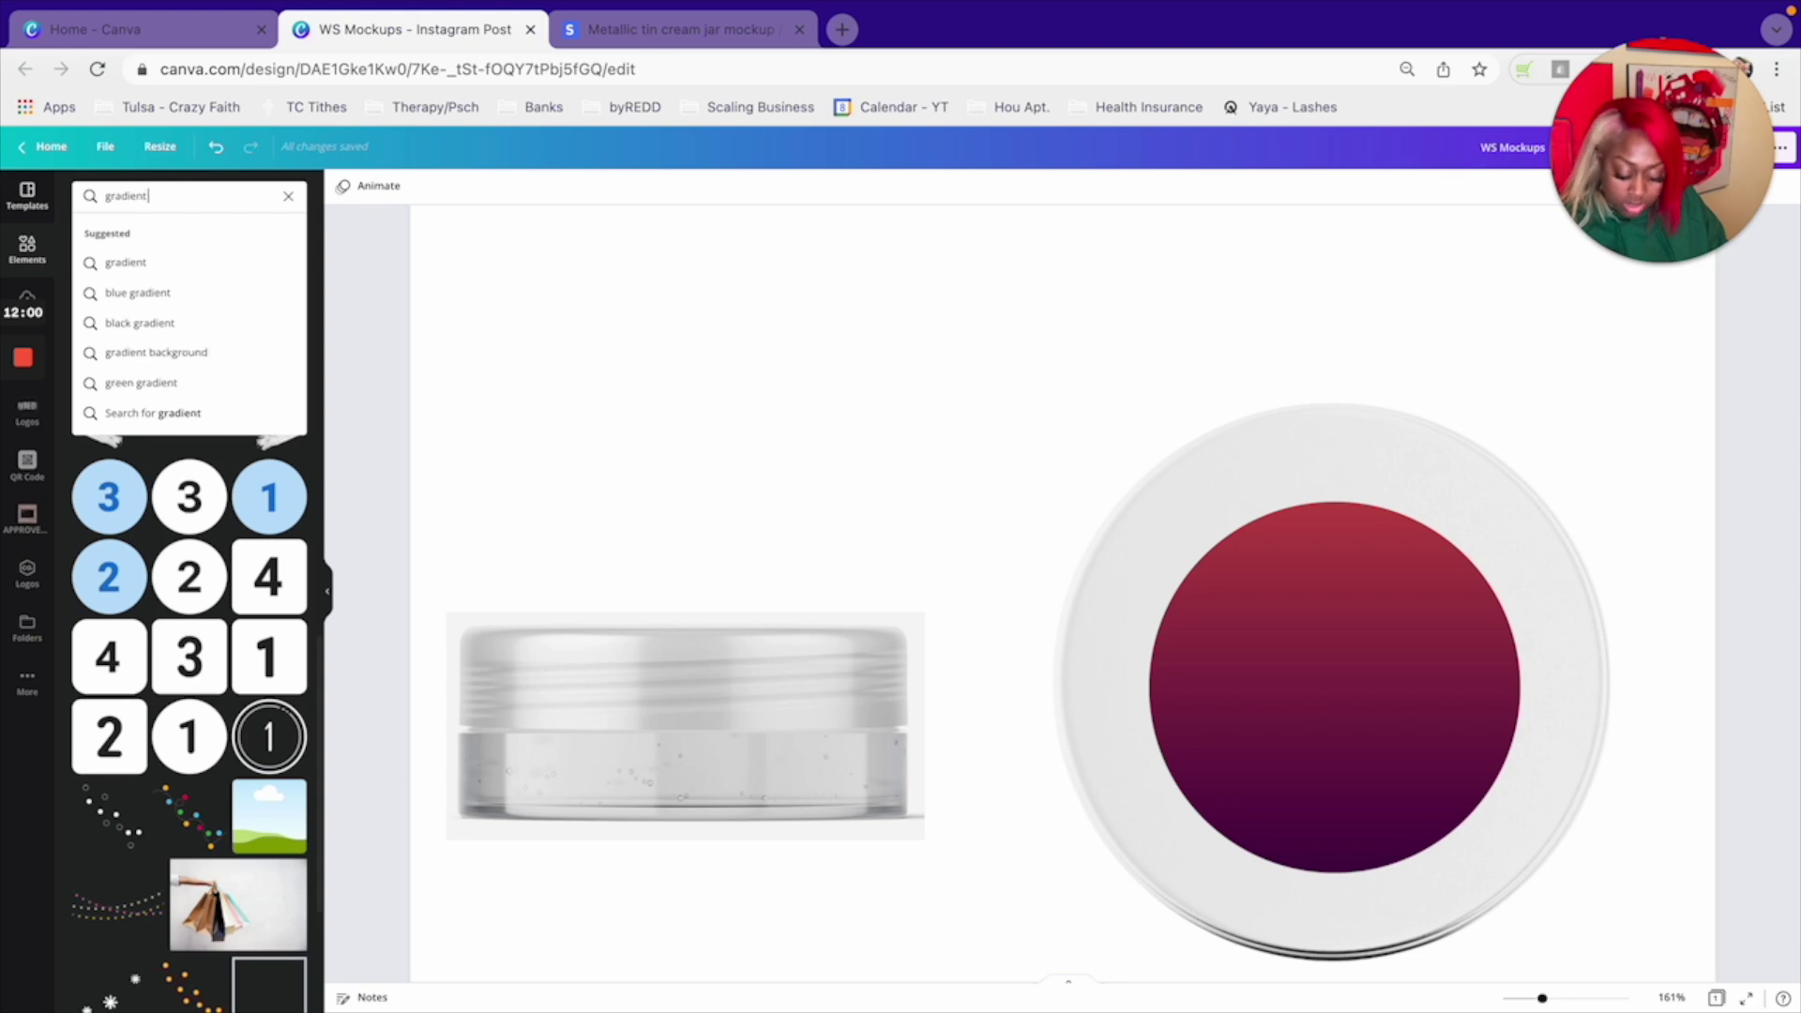
text(le)
key(Return)
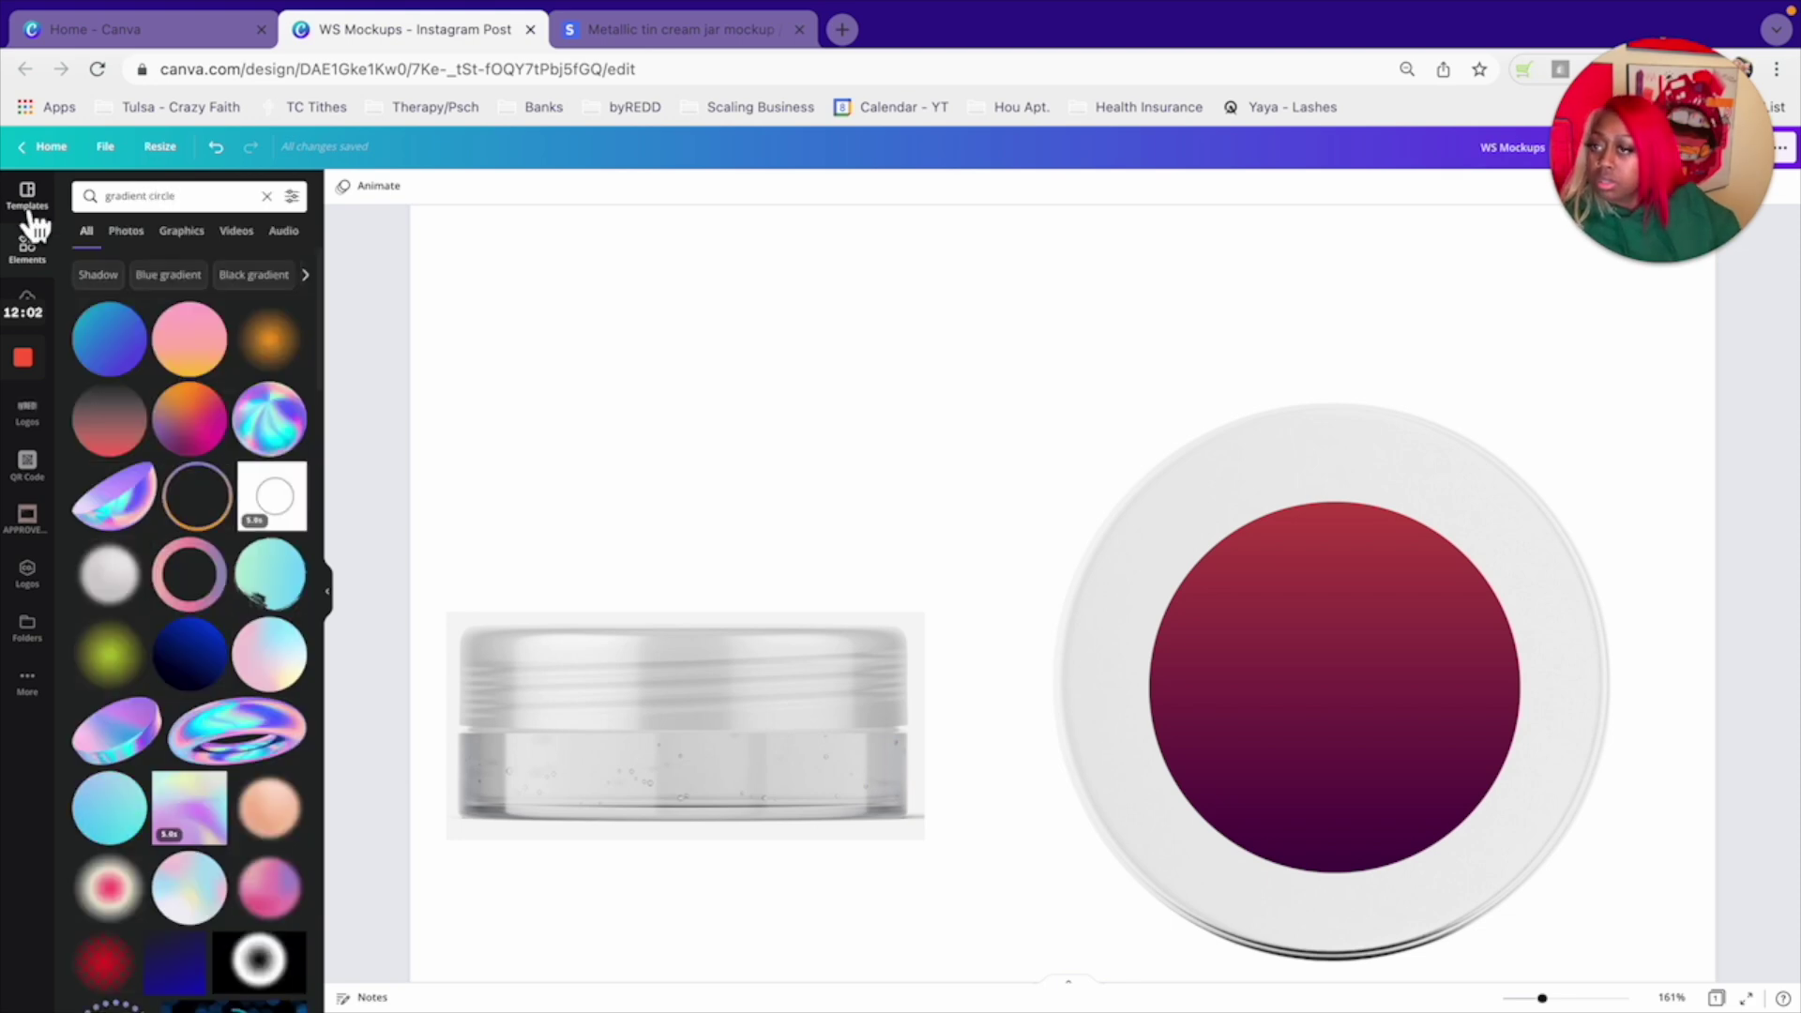
- Replace the lid's red-to-purple circle with the teal-to-purple gradient circle, scaled down to the same size and centred on the lid
click(112, 351)
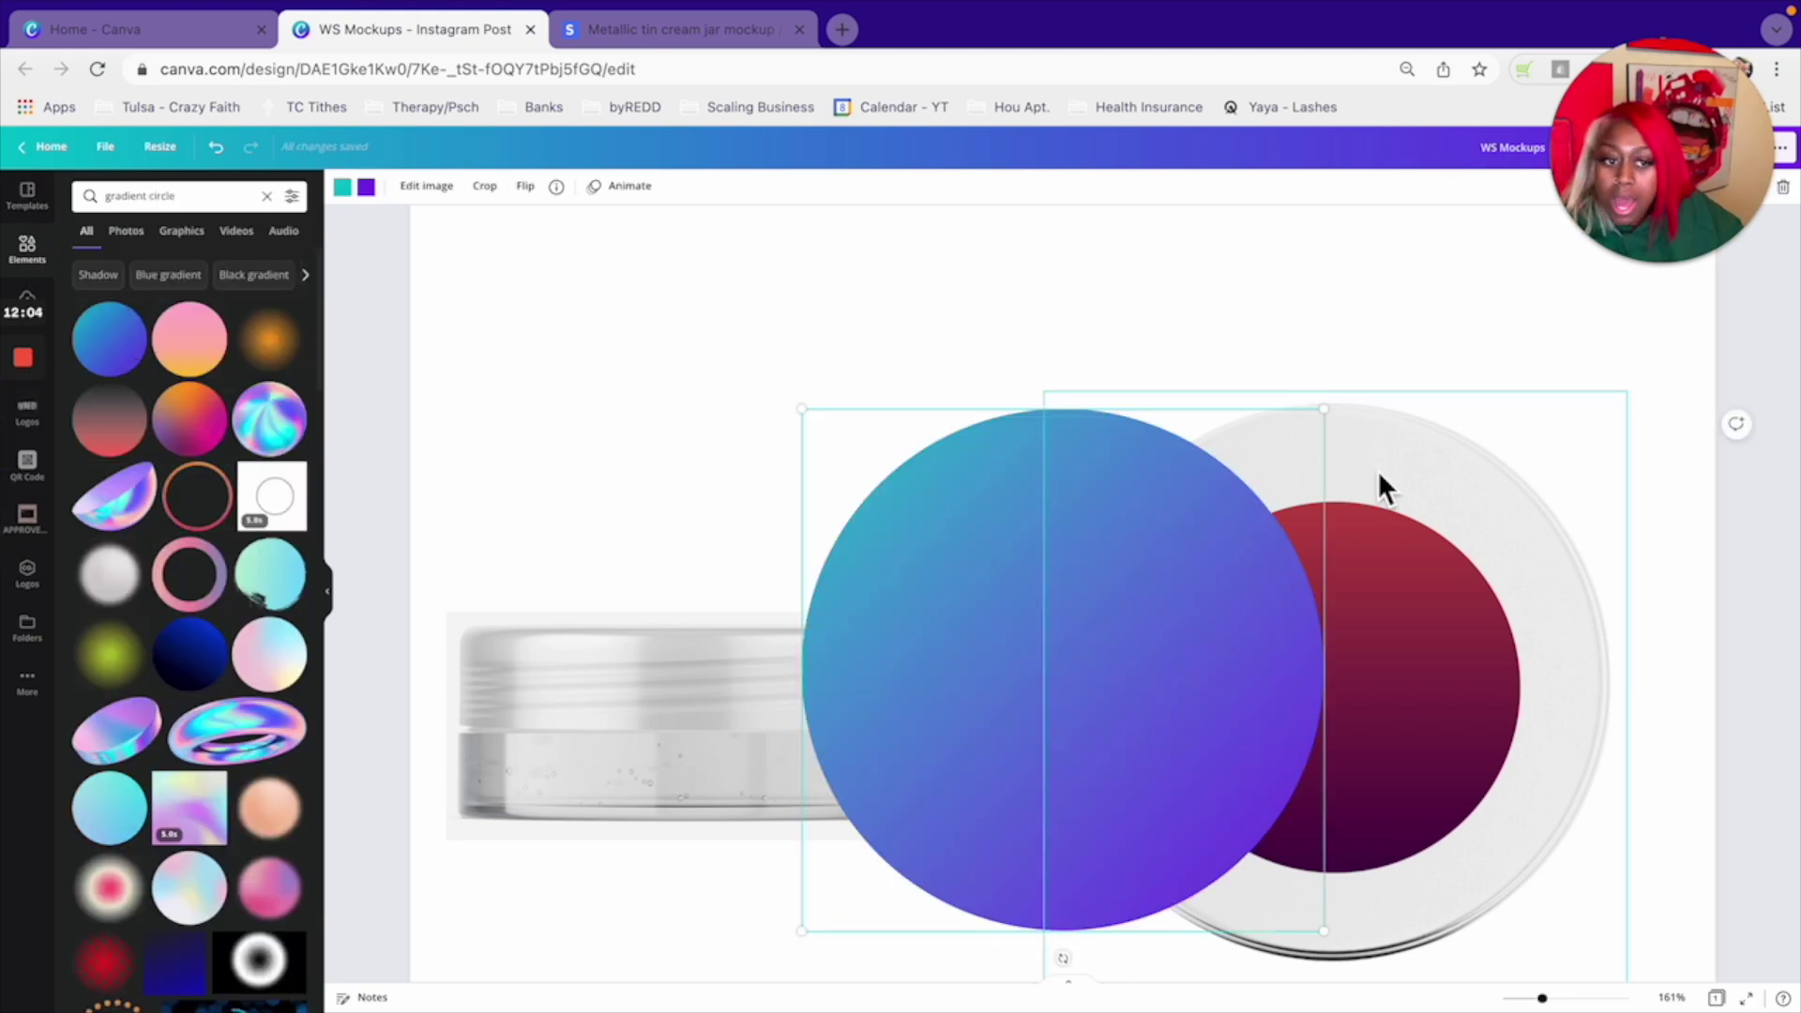
click(1407, 600)
drag(1065, 587, 1317, 564)
drag(1075, 354, 1270, 491)
drag(1421, 650, 1370, 652)
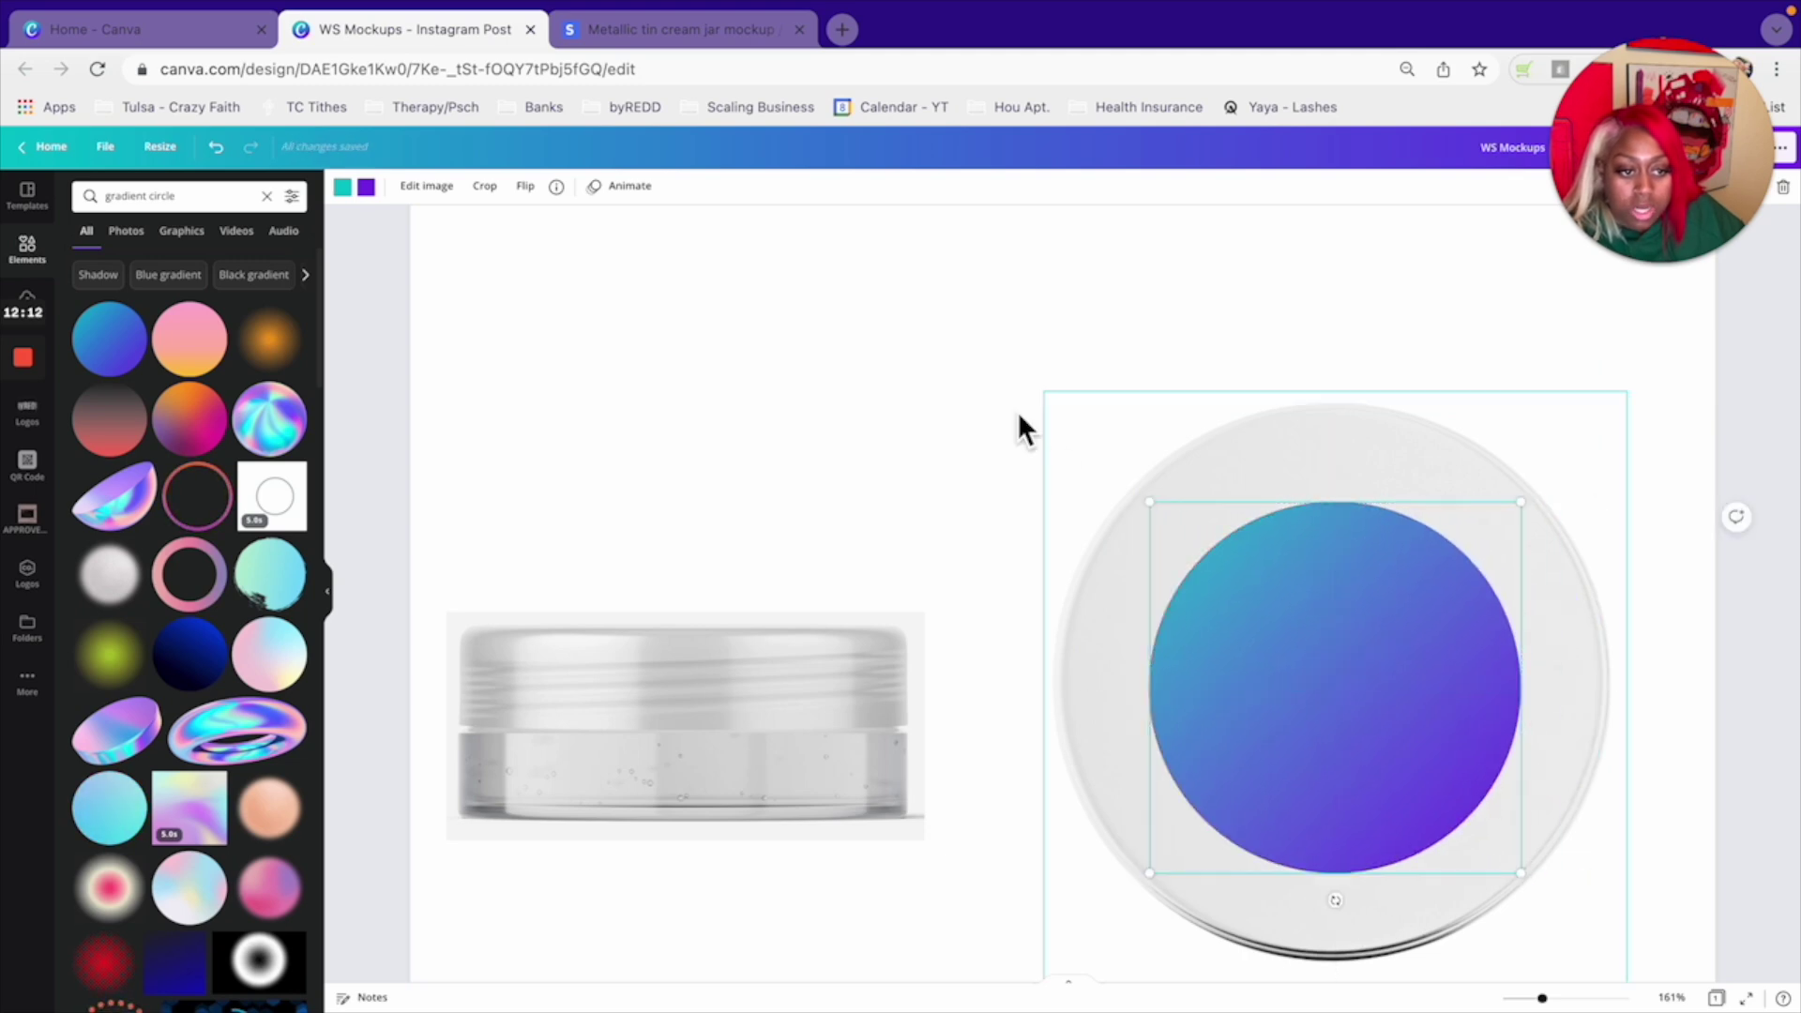
- Recolour the lid's gradient circle from dark green to white, after trying olive green and bright green for its first colour
click(344, 187)
click(221, 539)
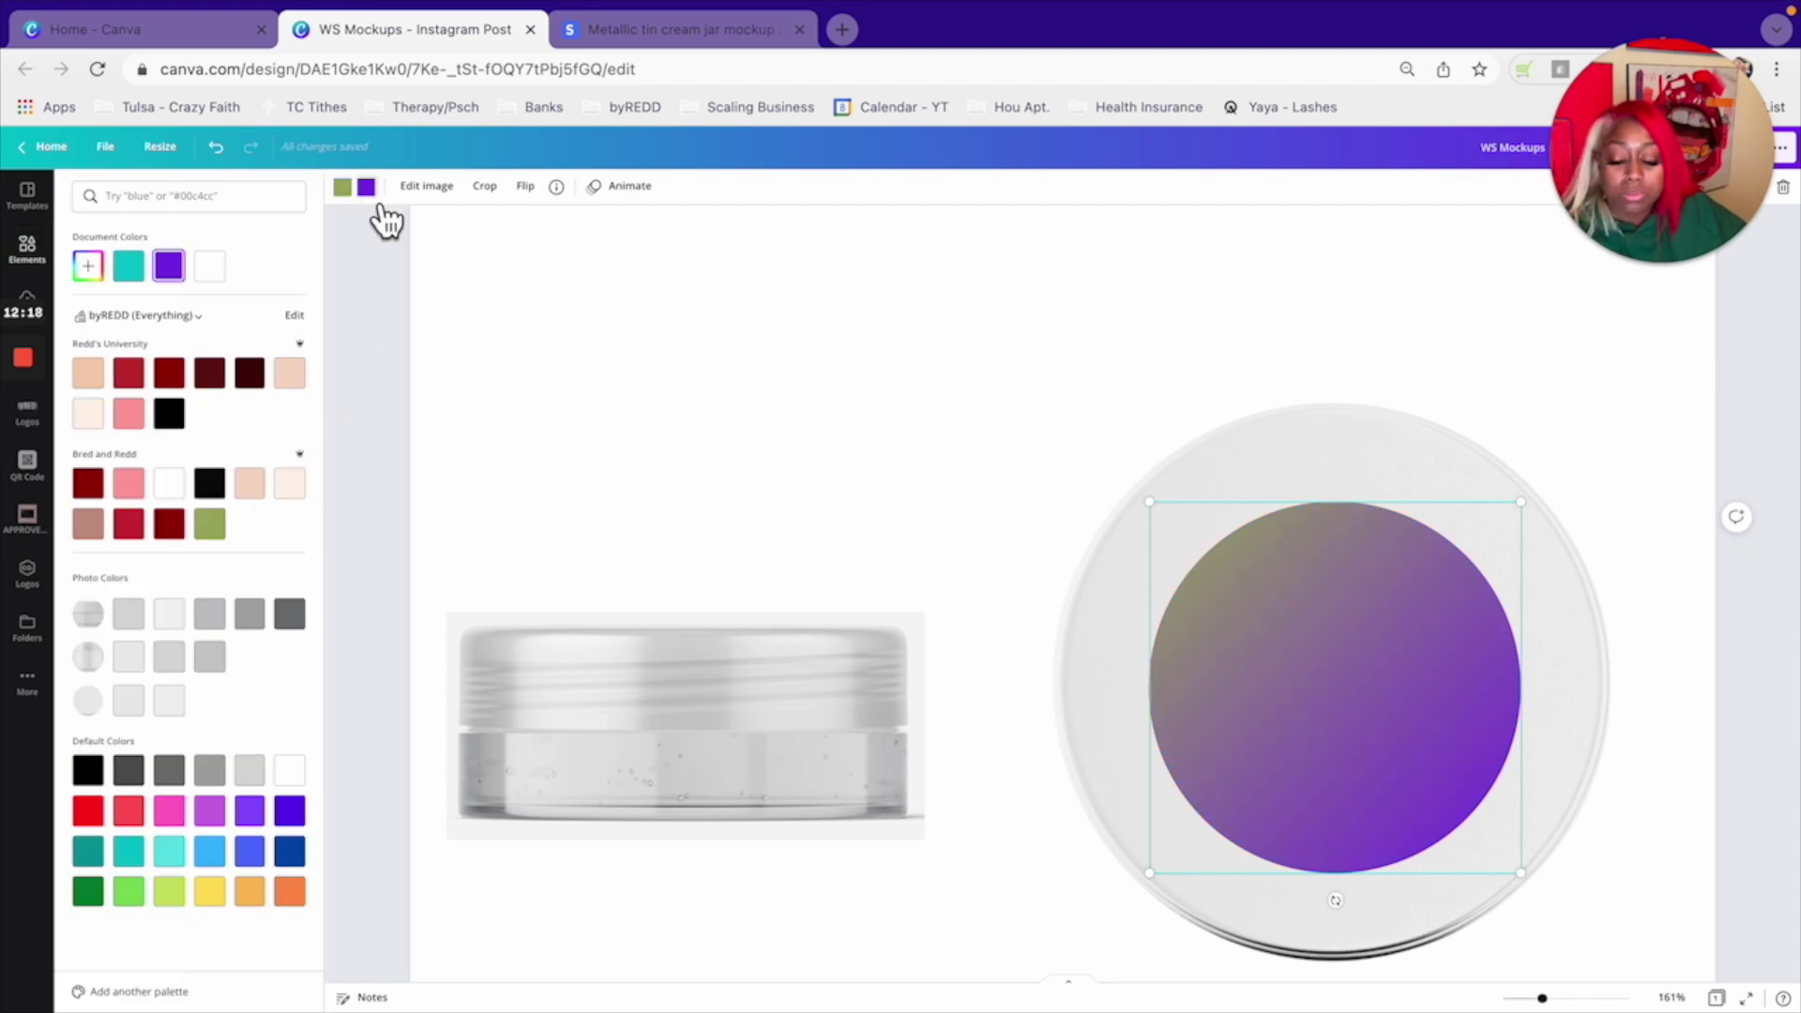
click(209, 266)
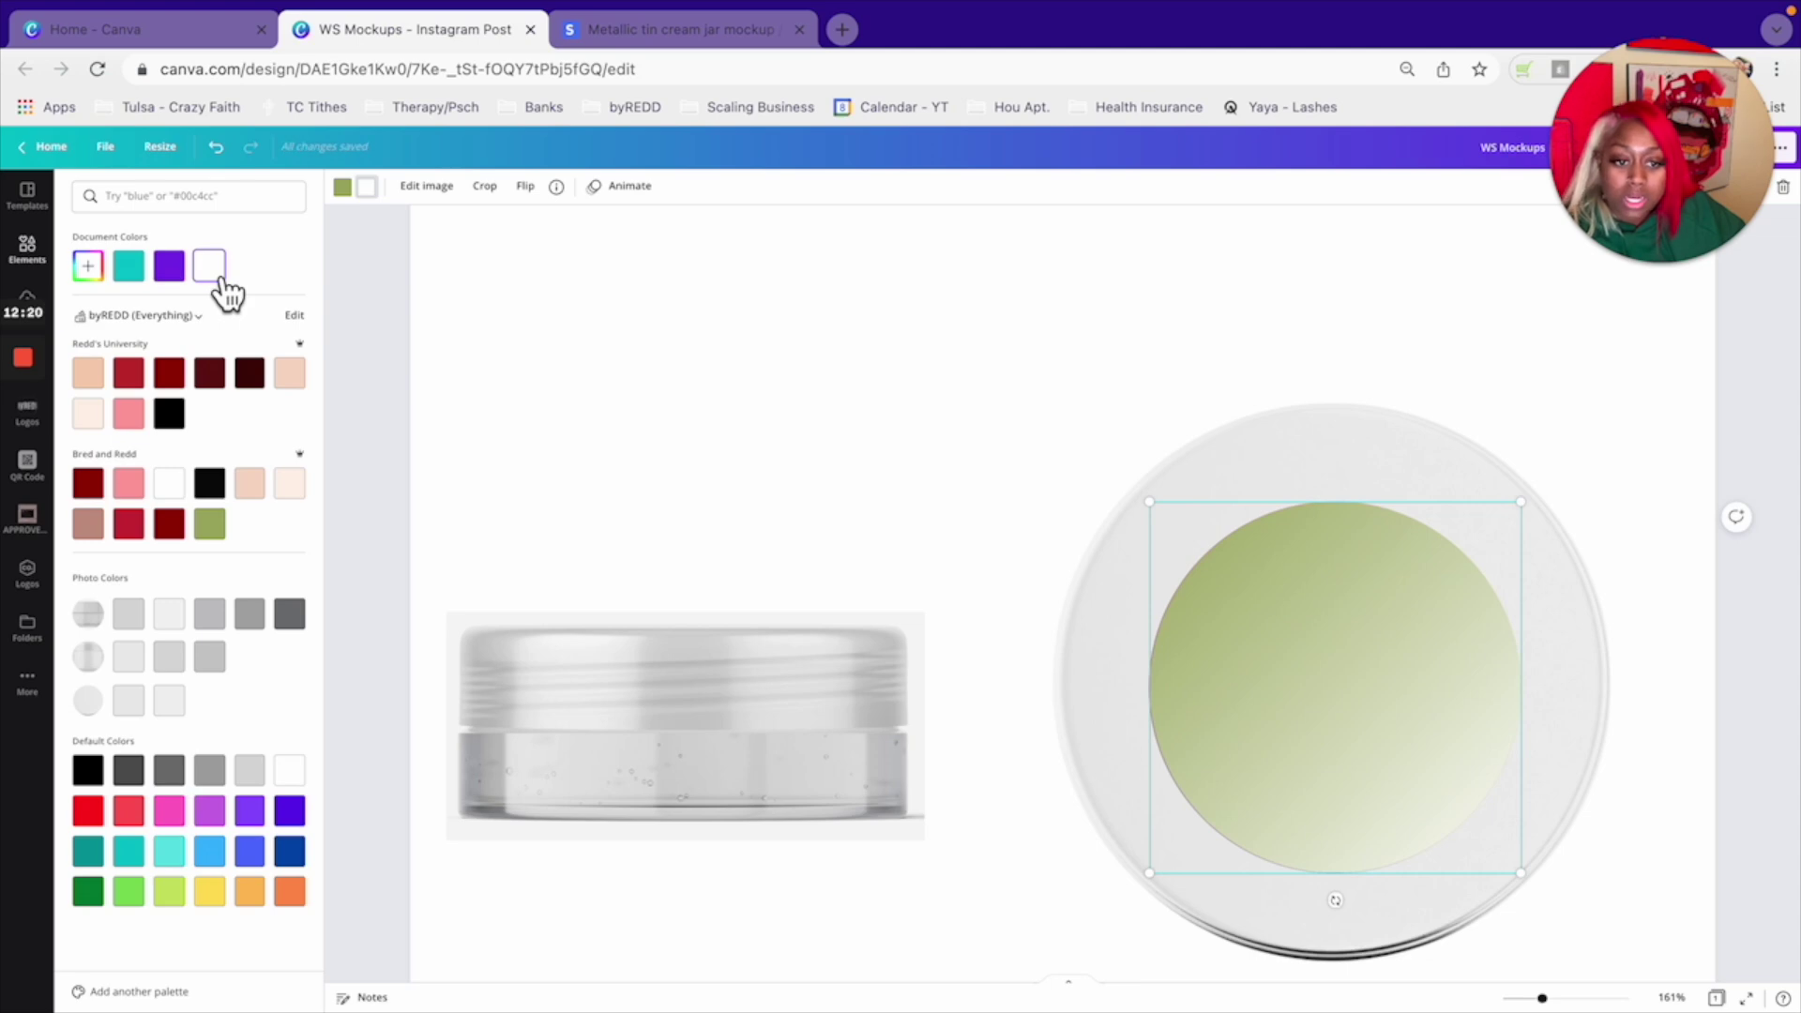
click(1131, 512)
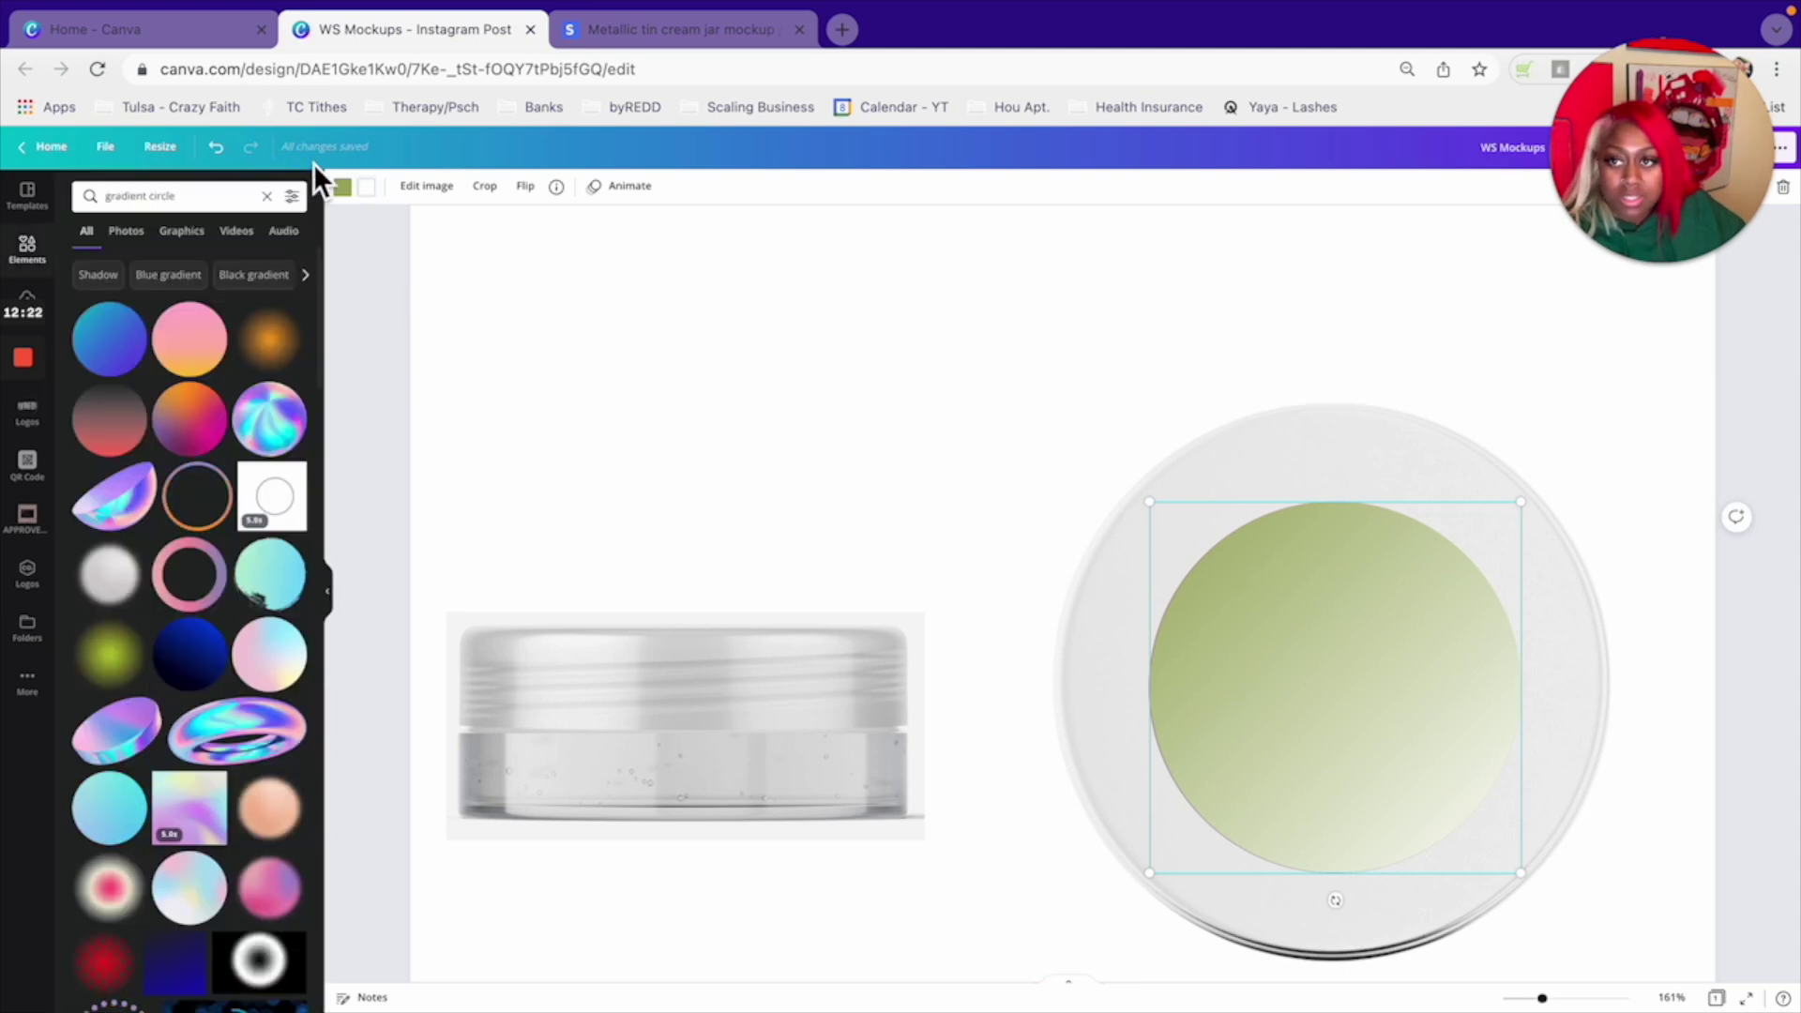
click(343, 188)
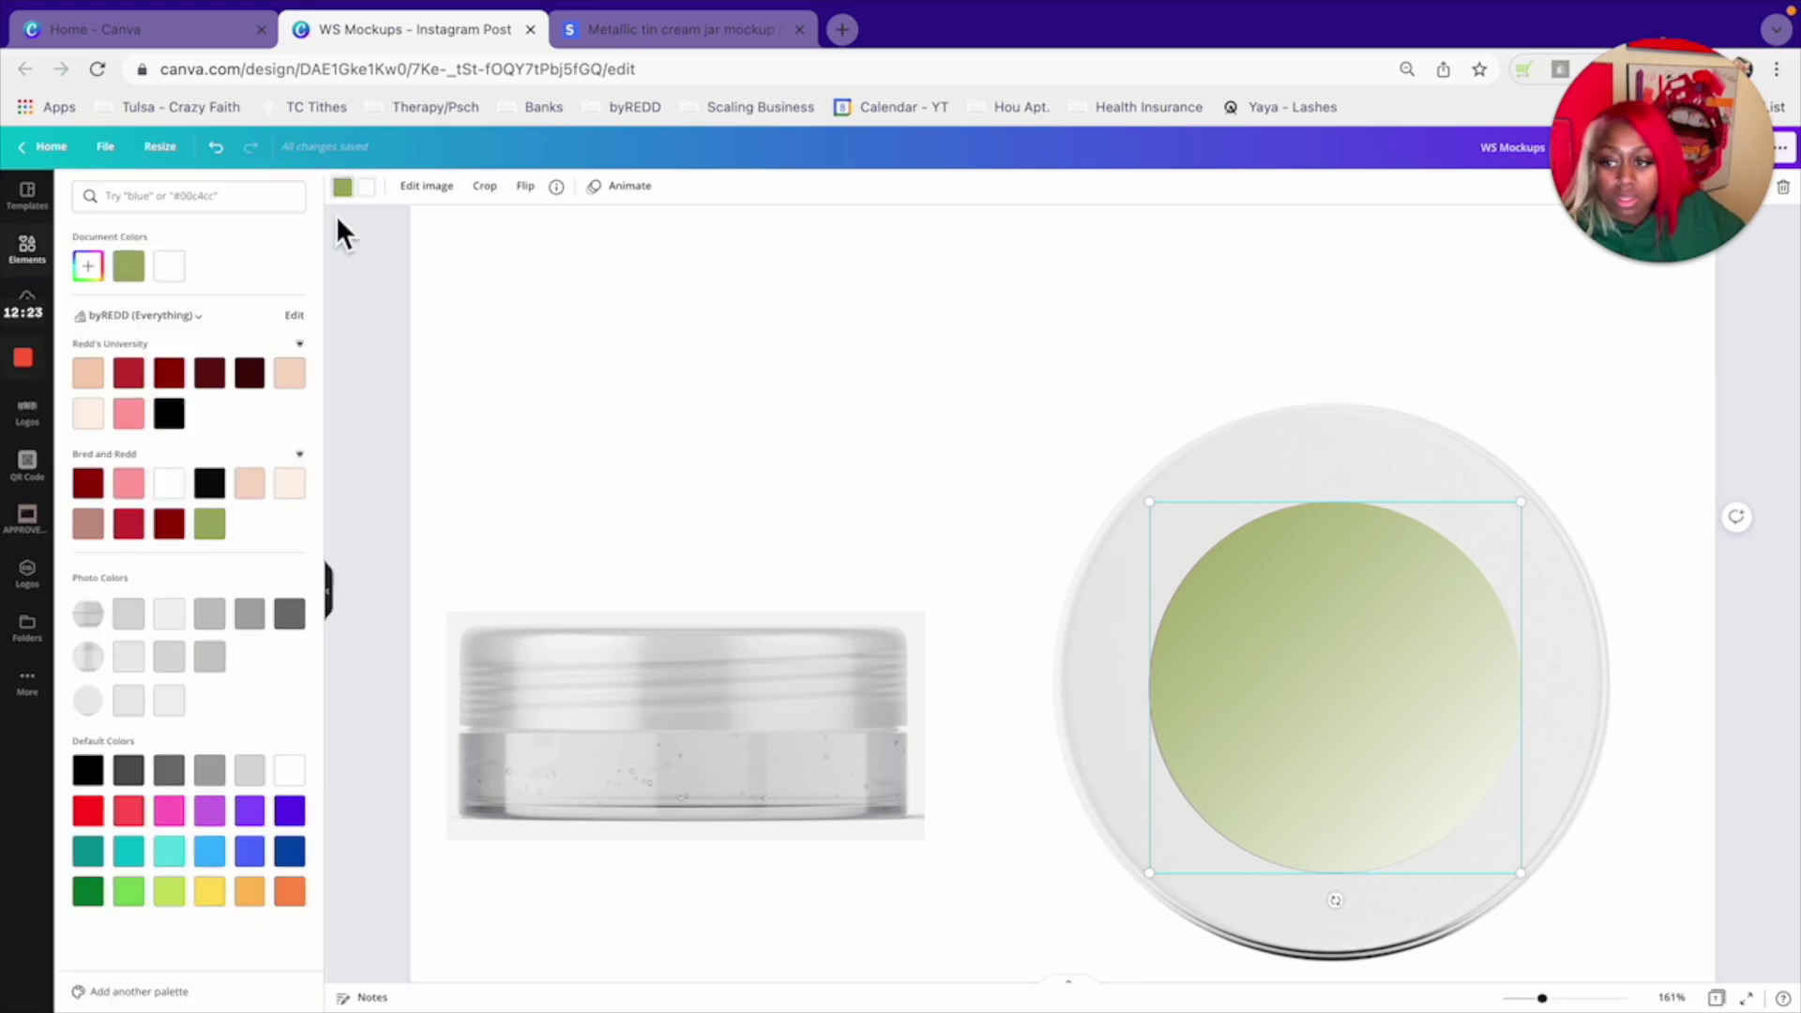
click(141, 902)
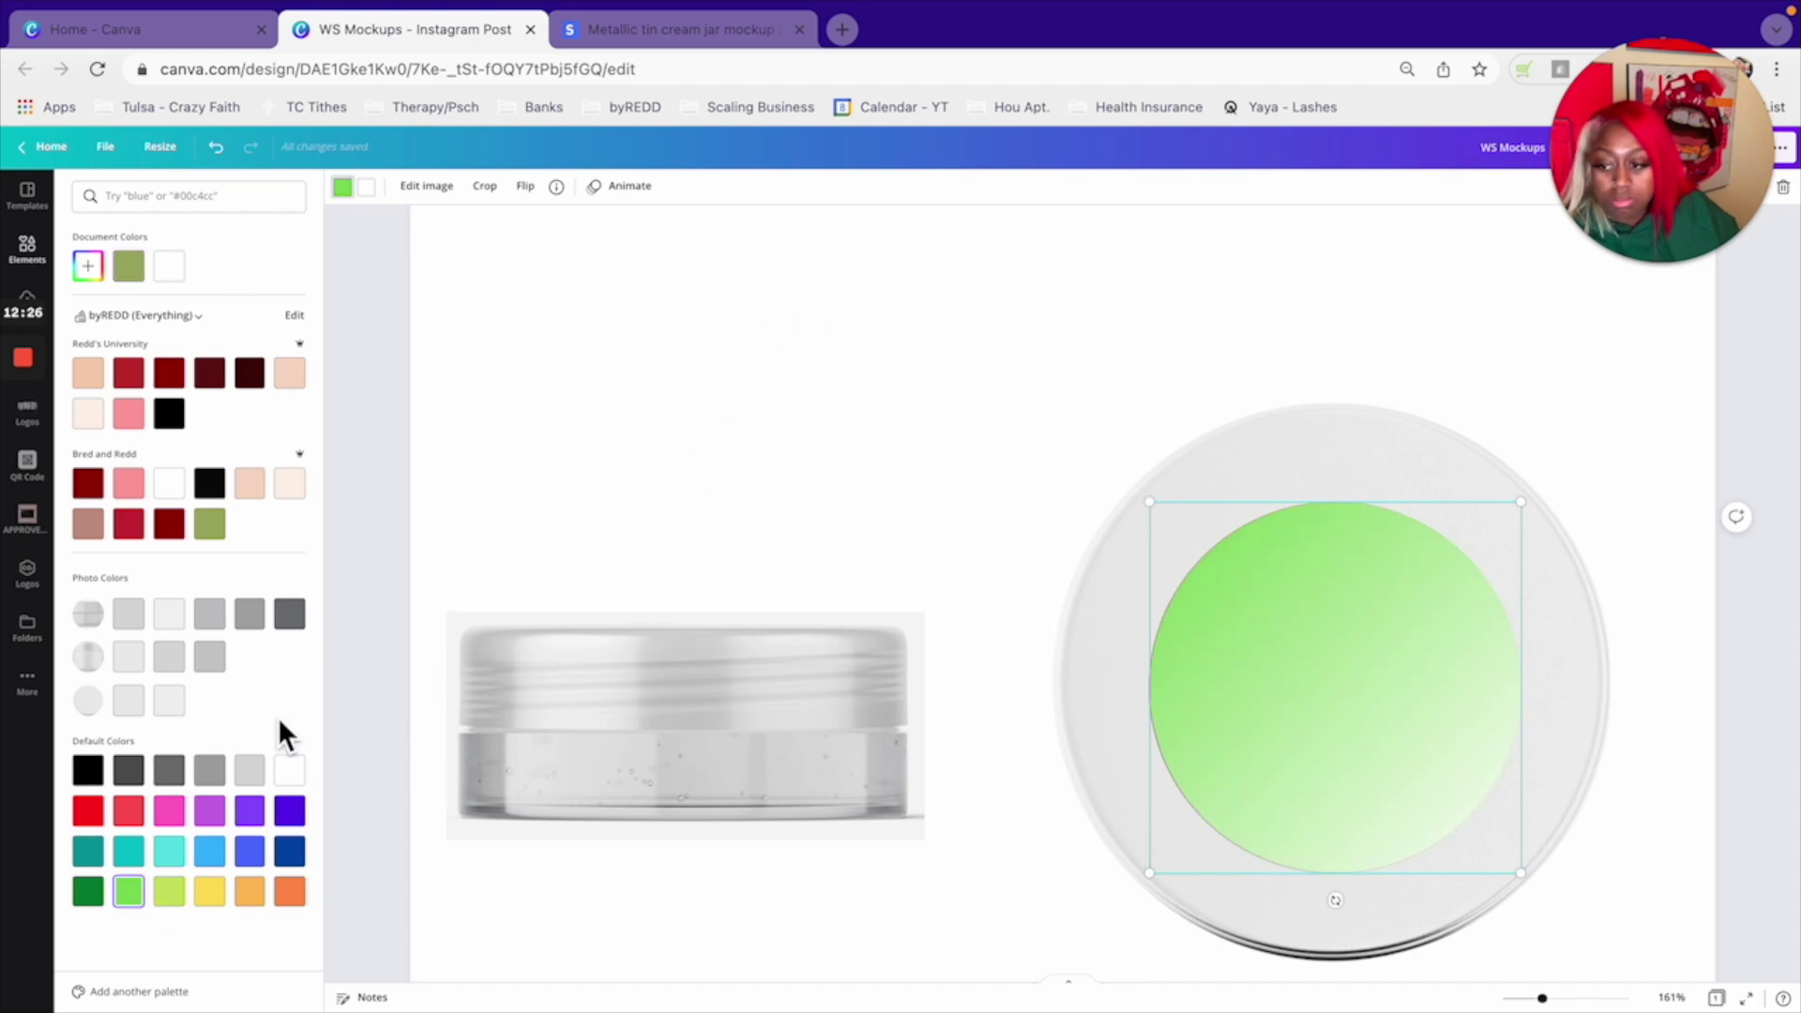
click(98, 896)
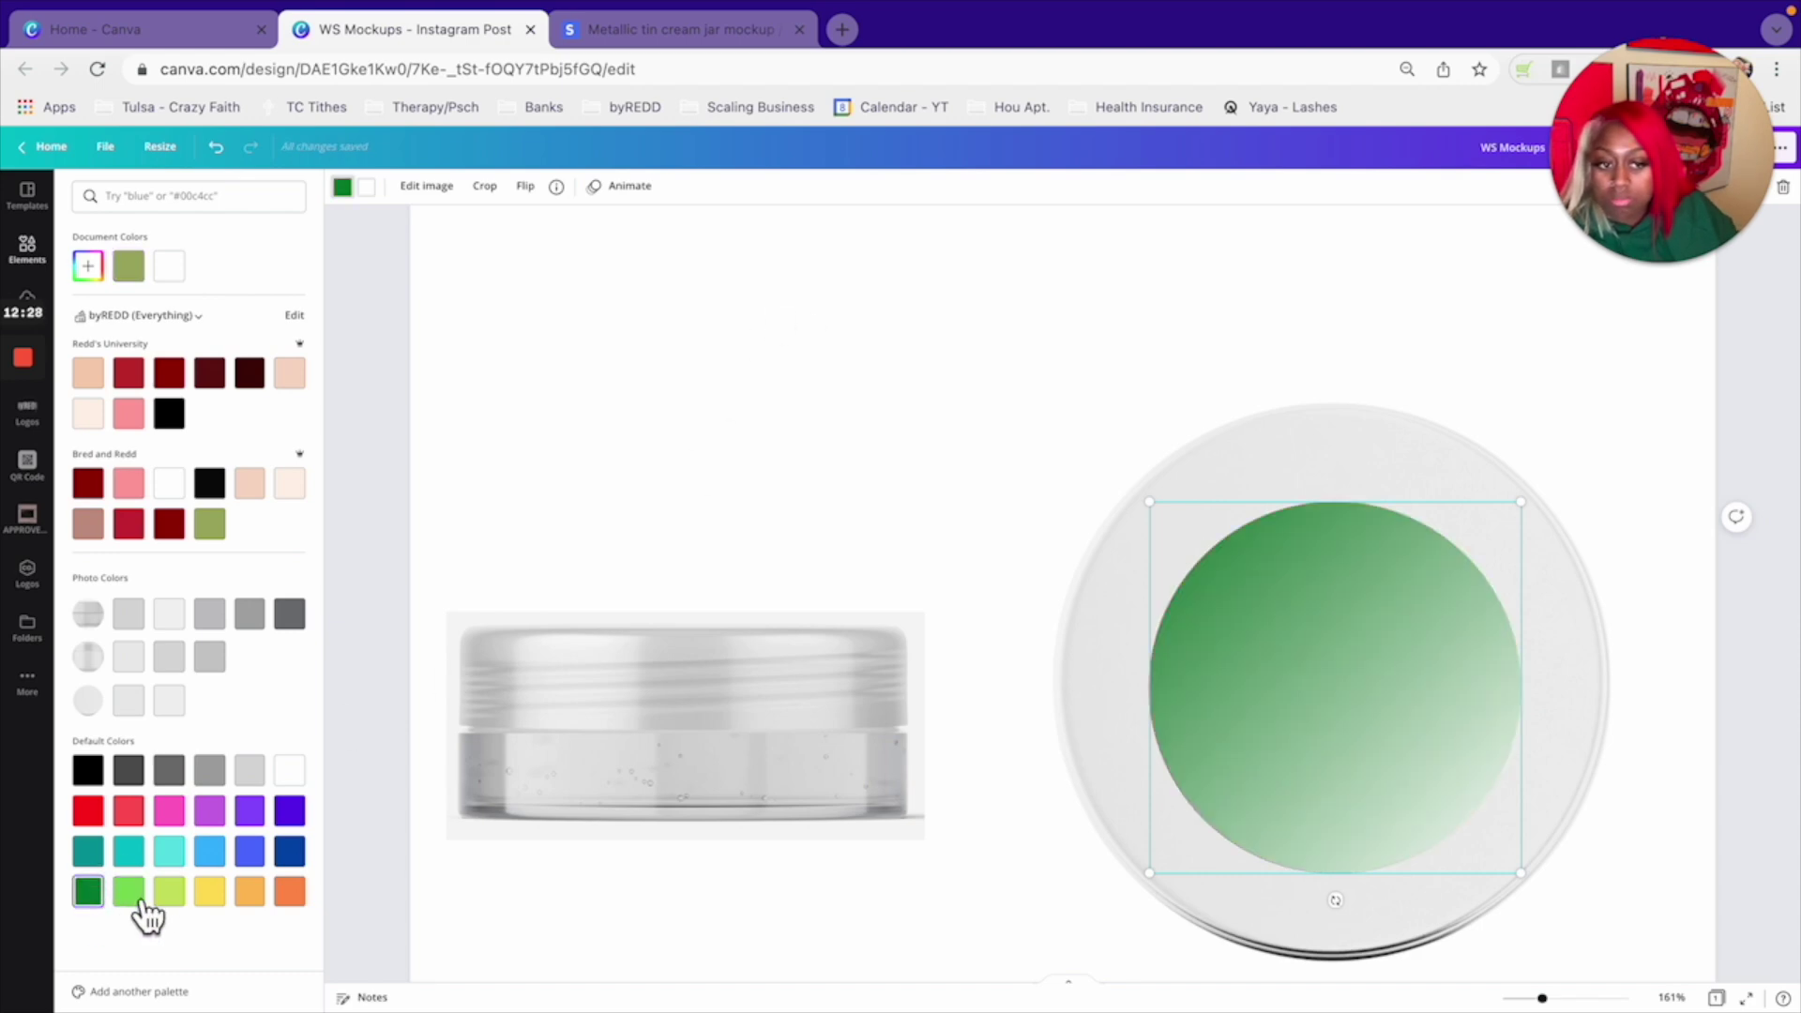
- Set the lid circle's first gradient colour to light green and delete the old circle hidden beneath it
click(136, 904)
click(1243, 570)
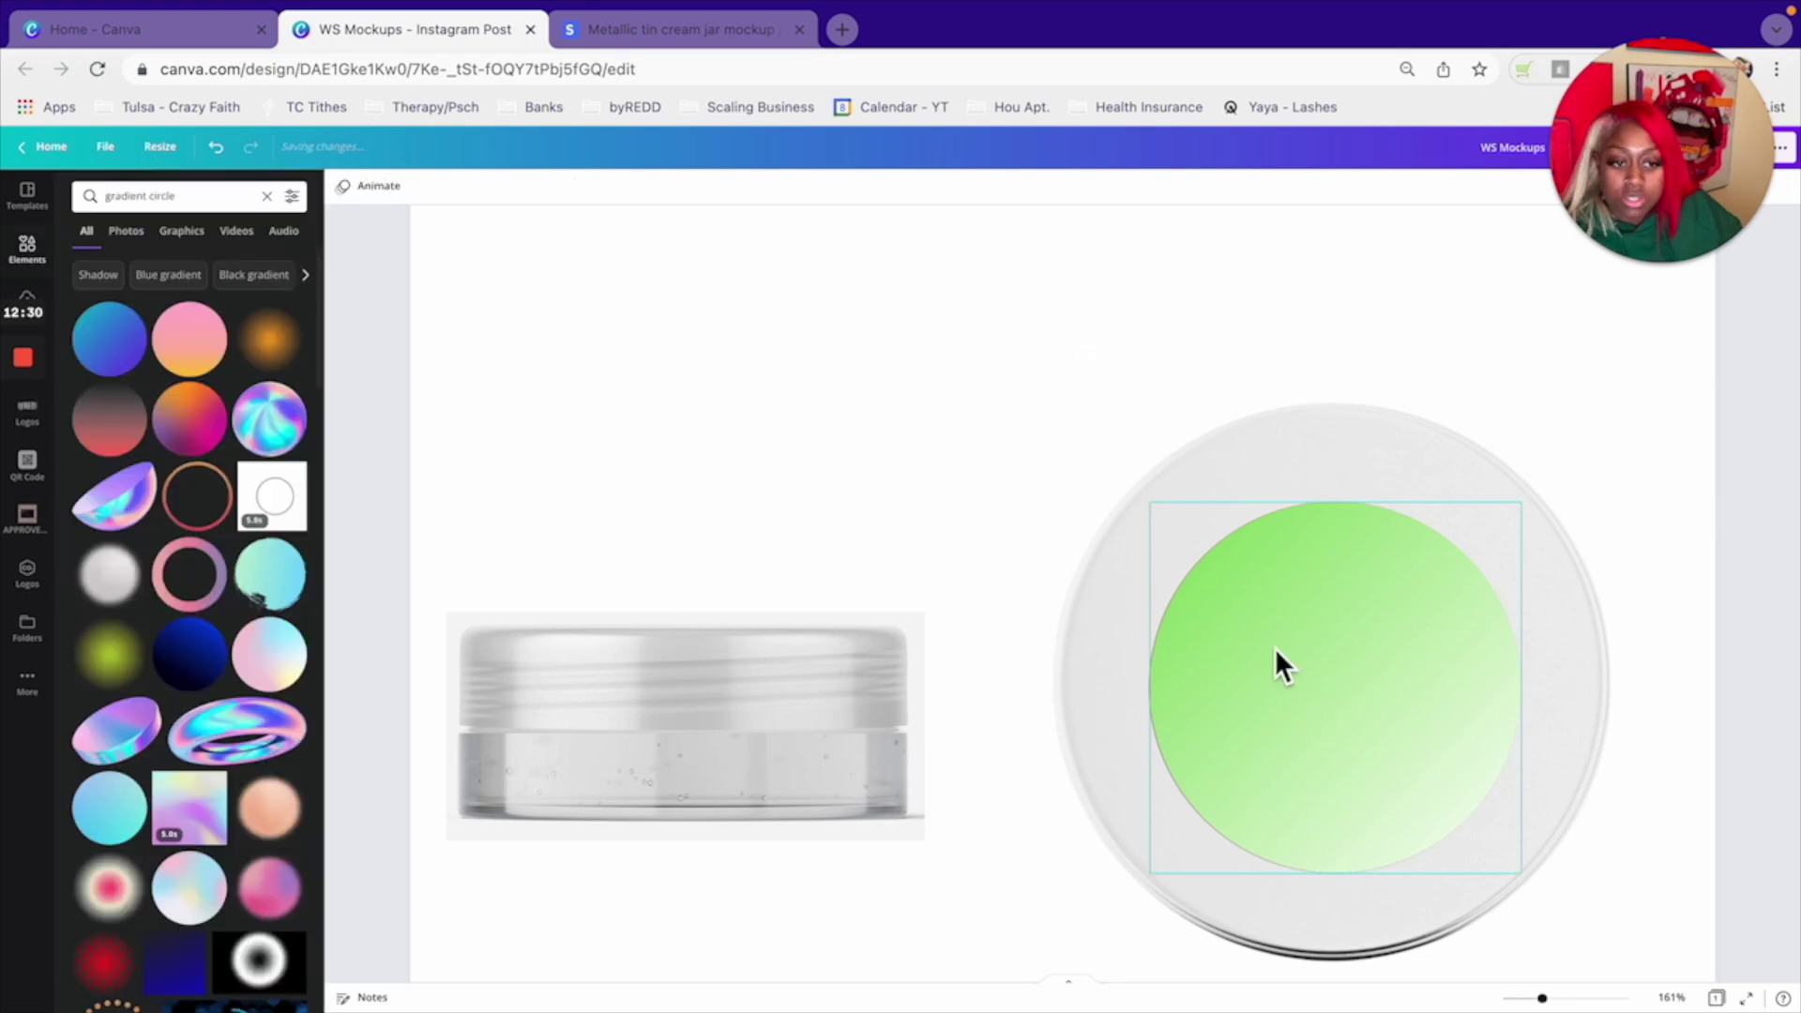
drag(1316, 797, 1438, 763)
click(1171, 726)
key(Delete)
drag(1382, 684, 1269, 700)
click(839, 458)
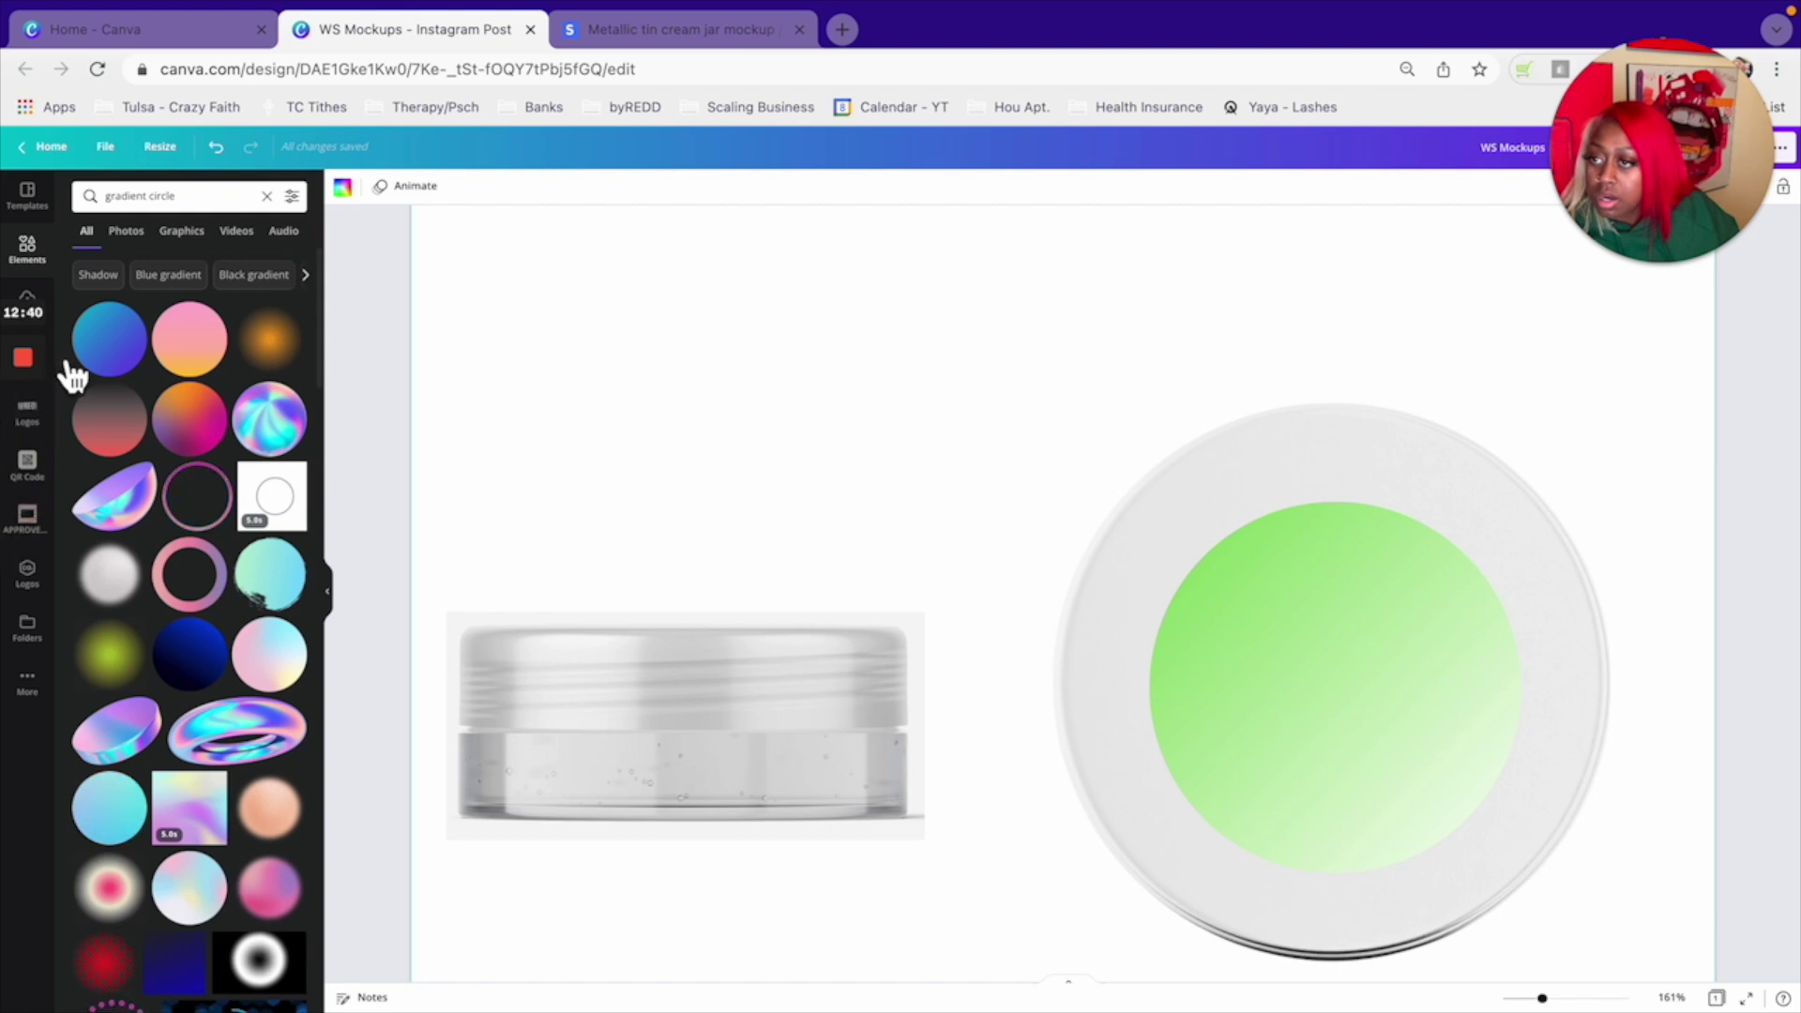
- Add a heading reading "Green Tea Face Mask" with "[Sample]" on its own line
click(37, 361)
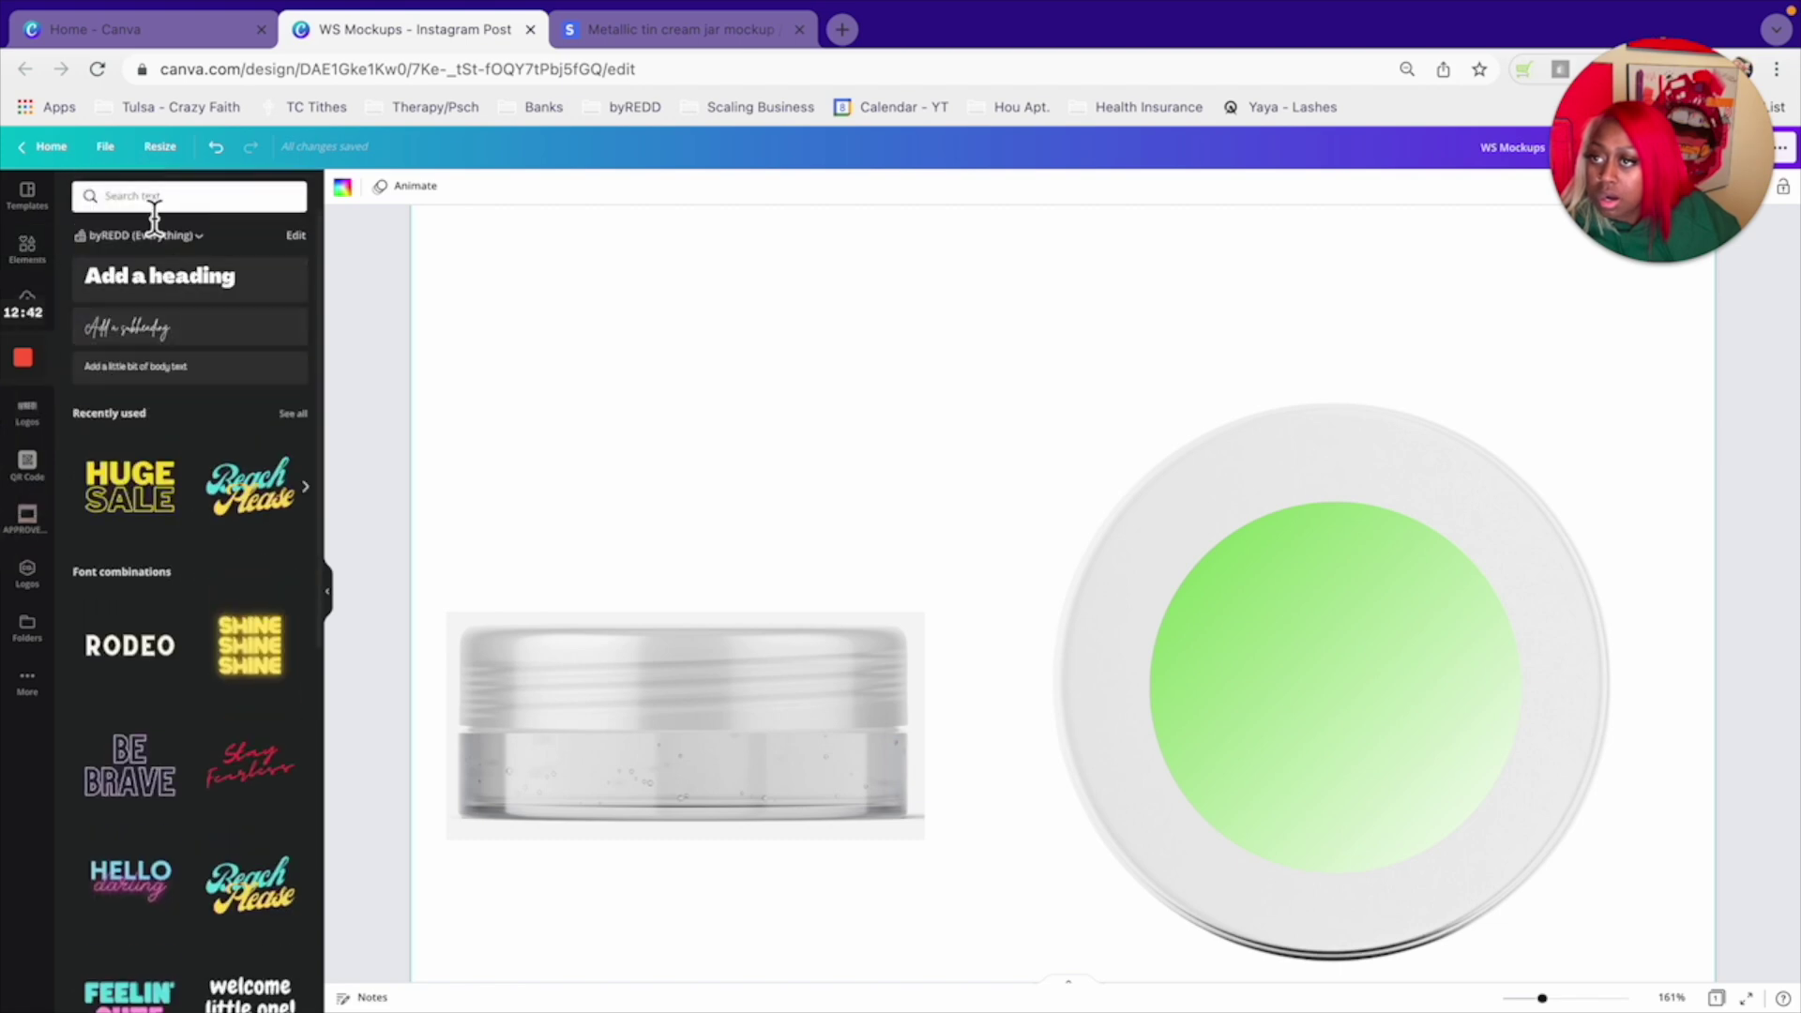
click(165, 281)
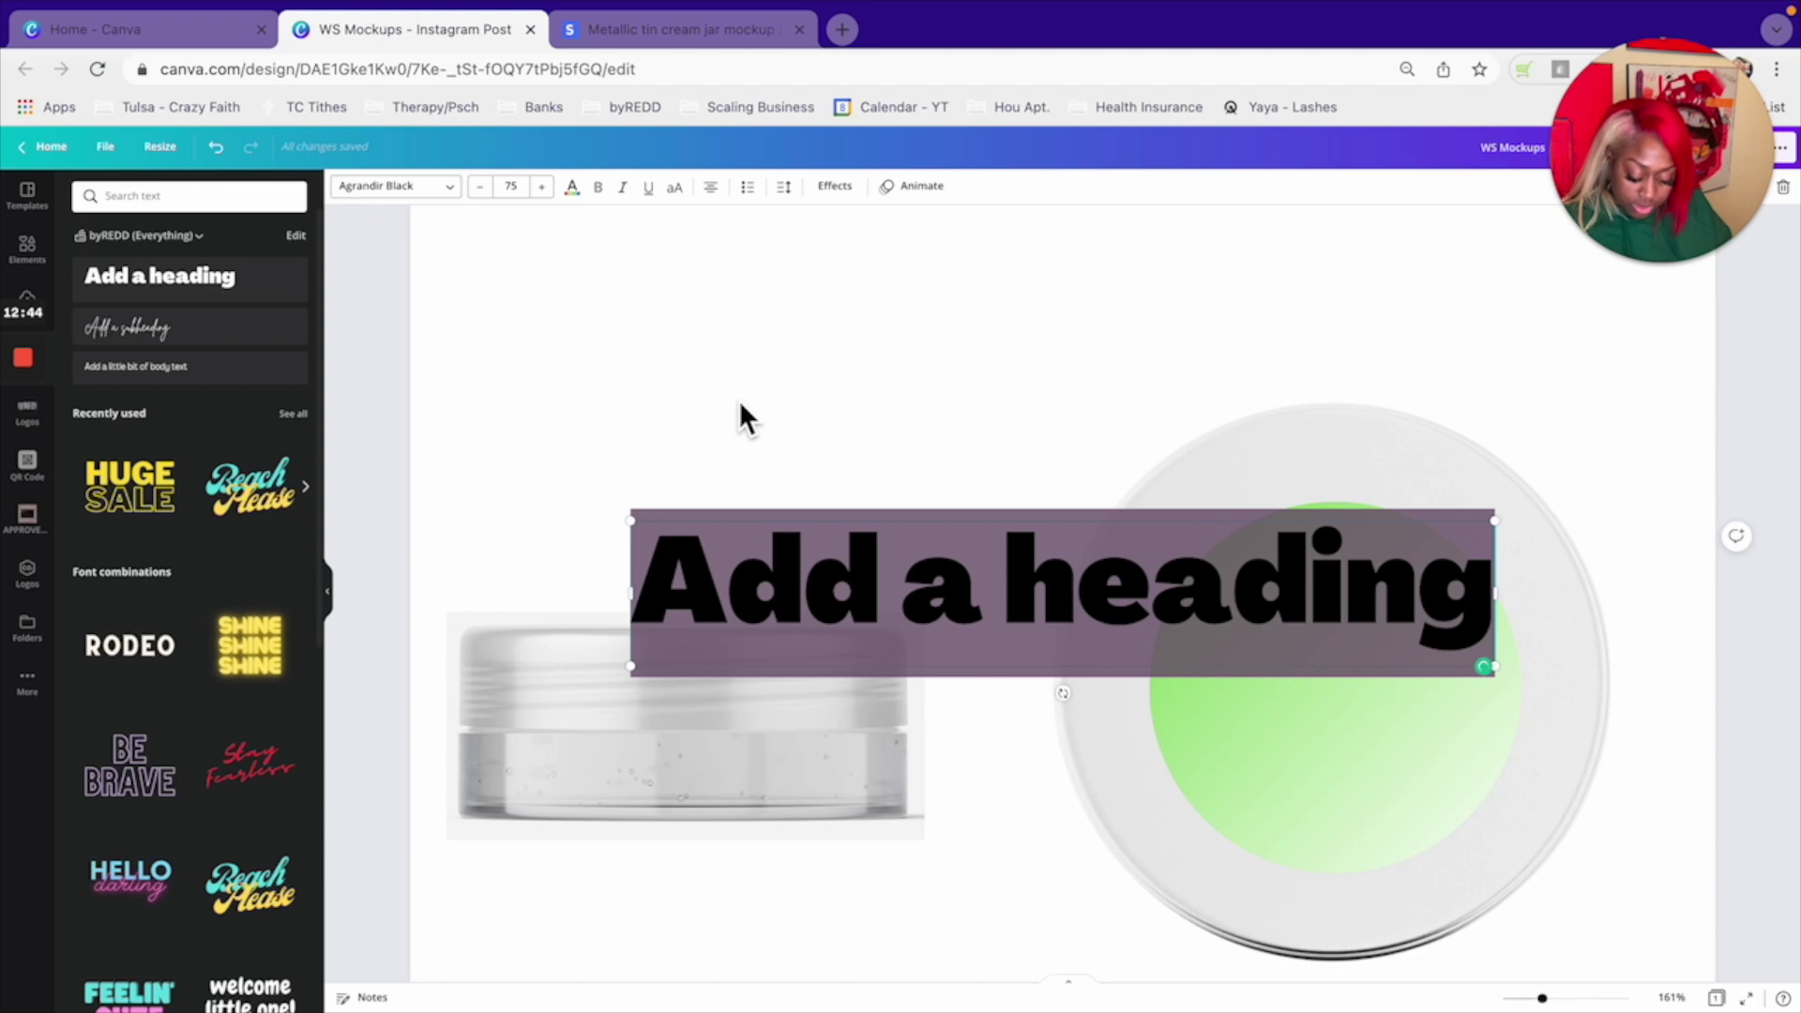
text(Green)
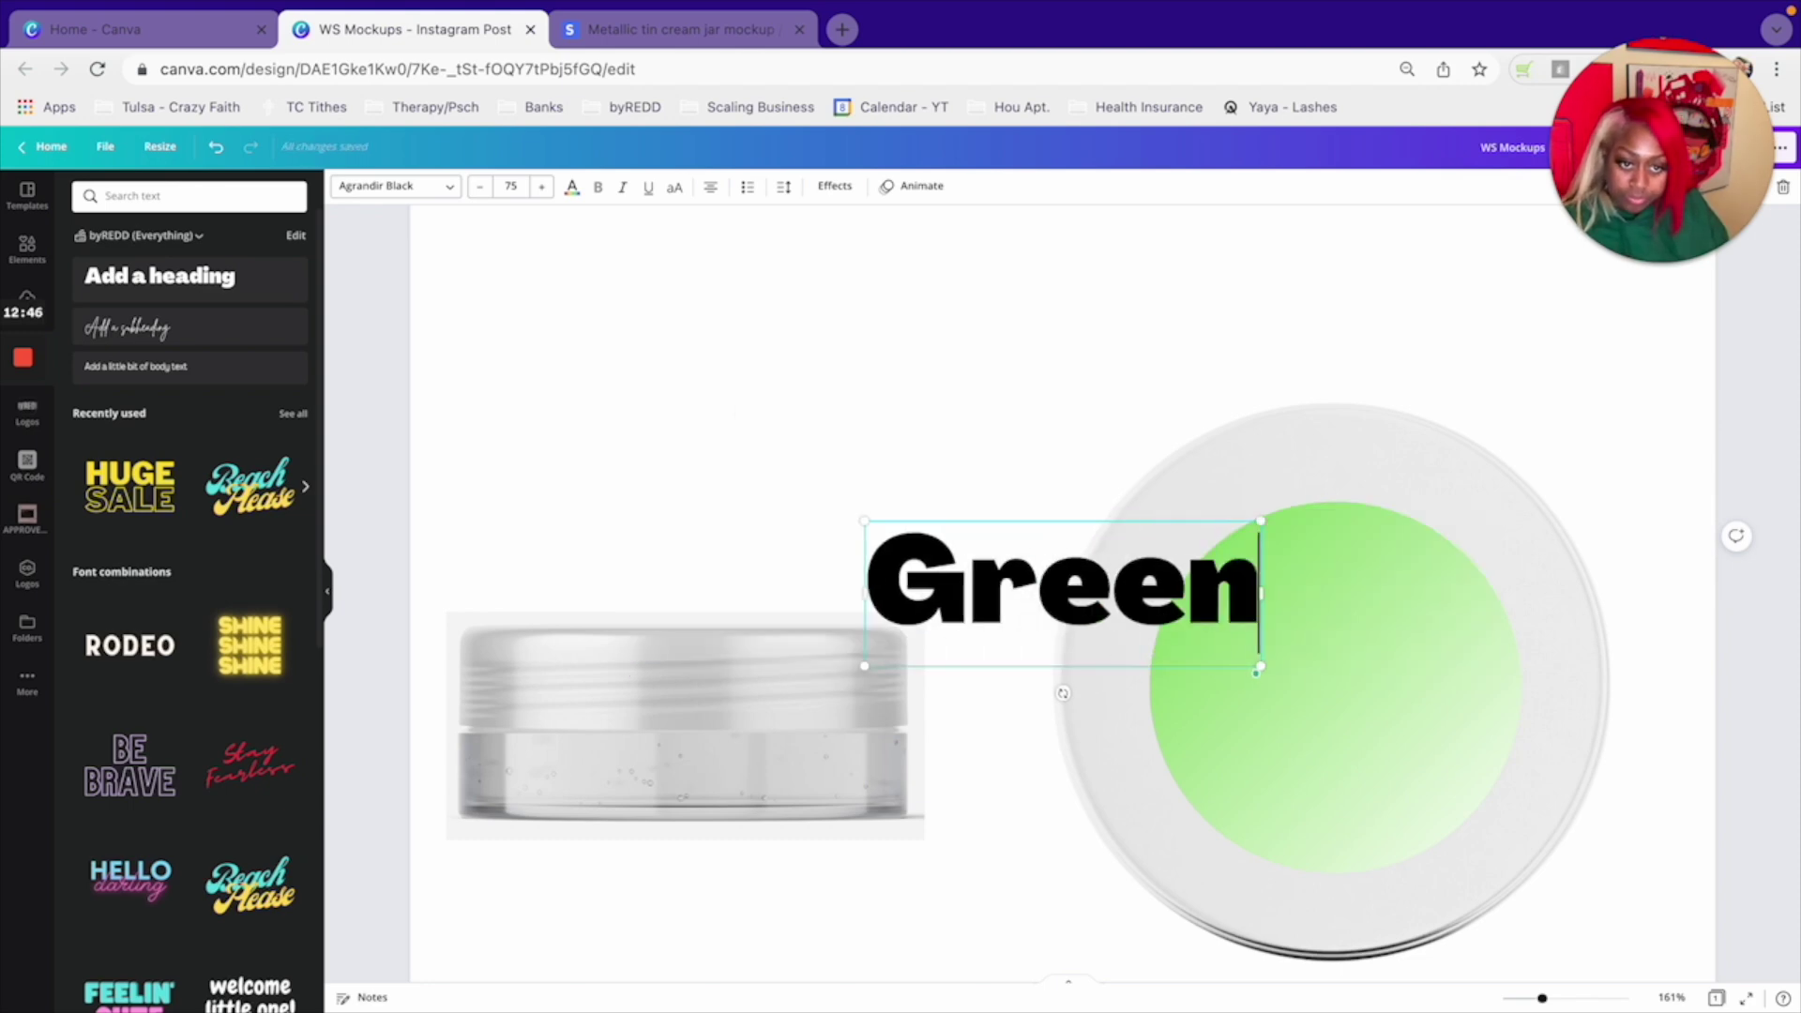
text( Tea)
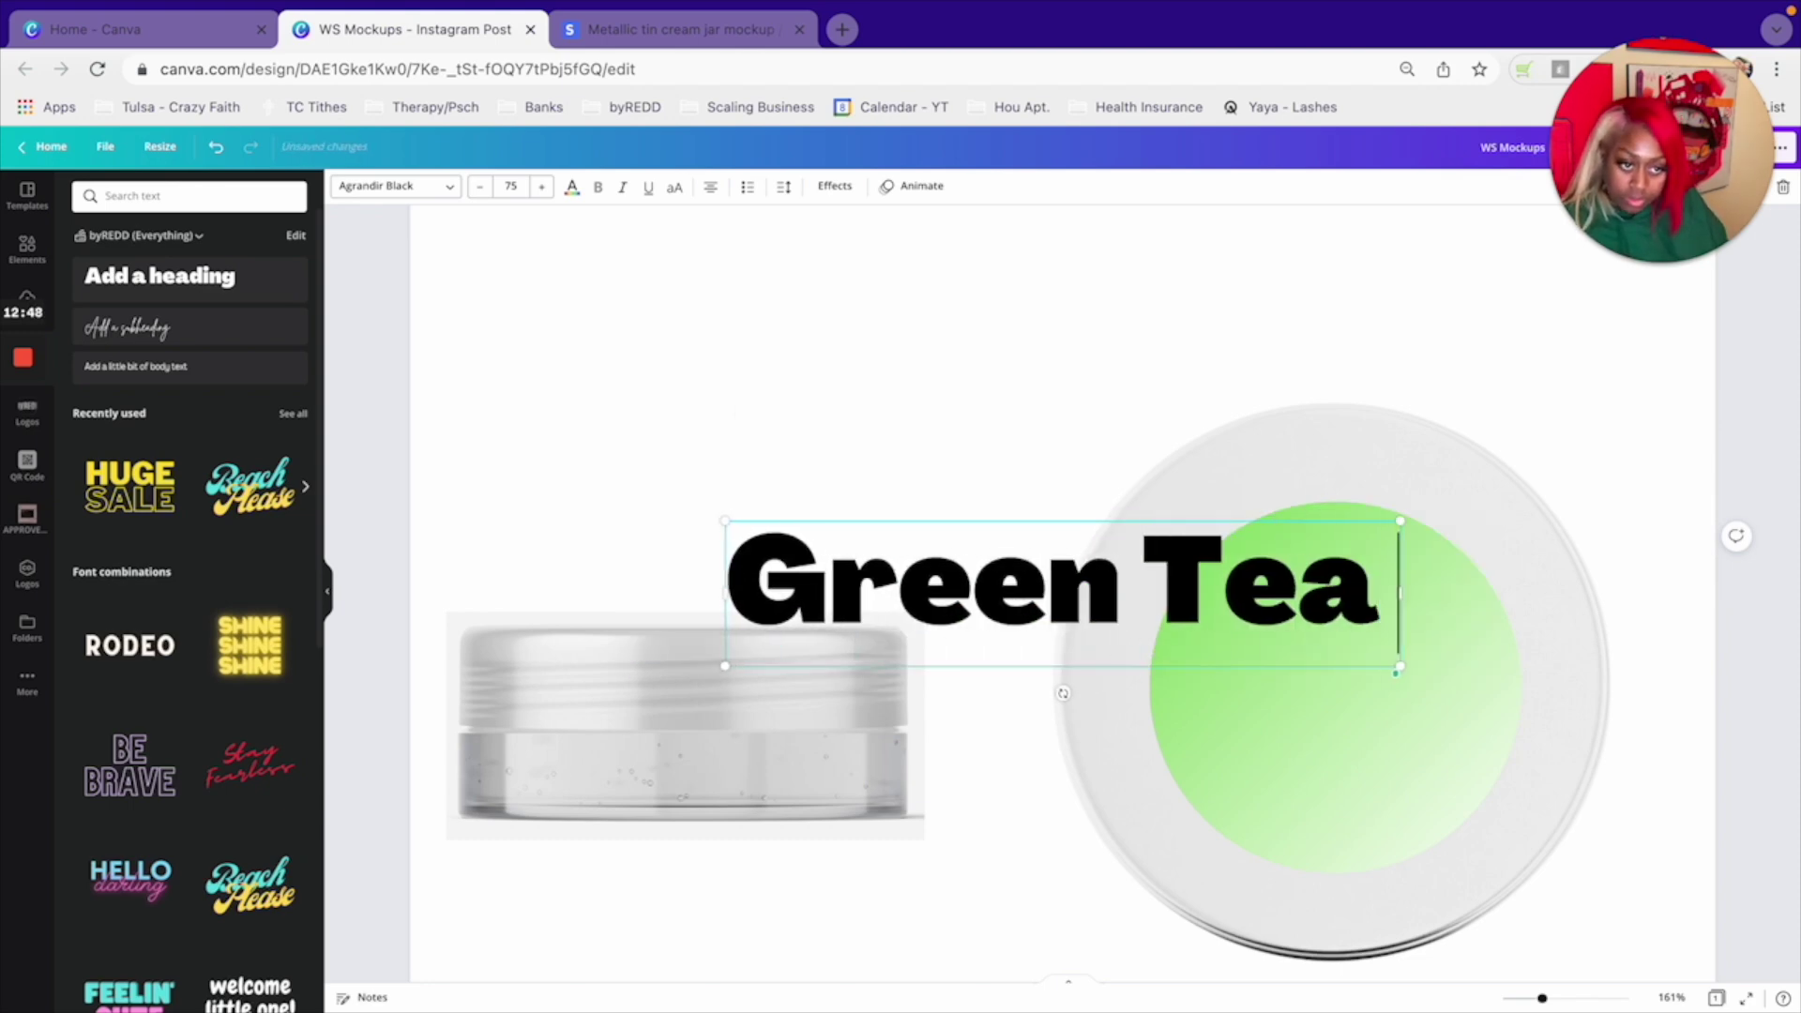
text( Face MAsk)
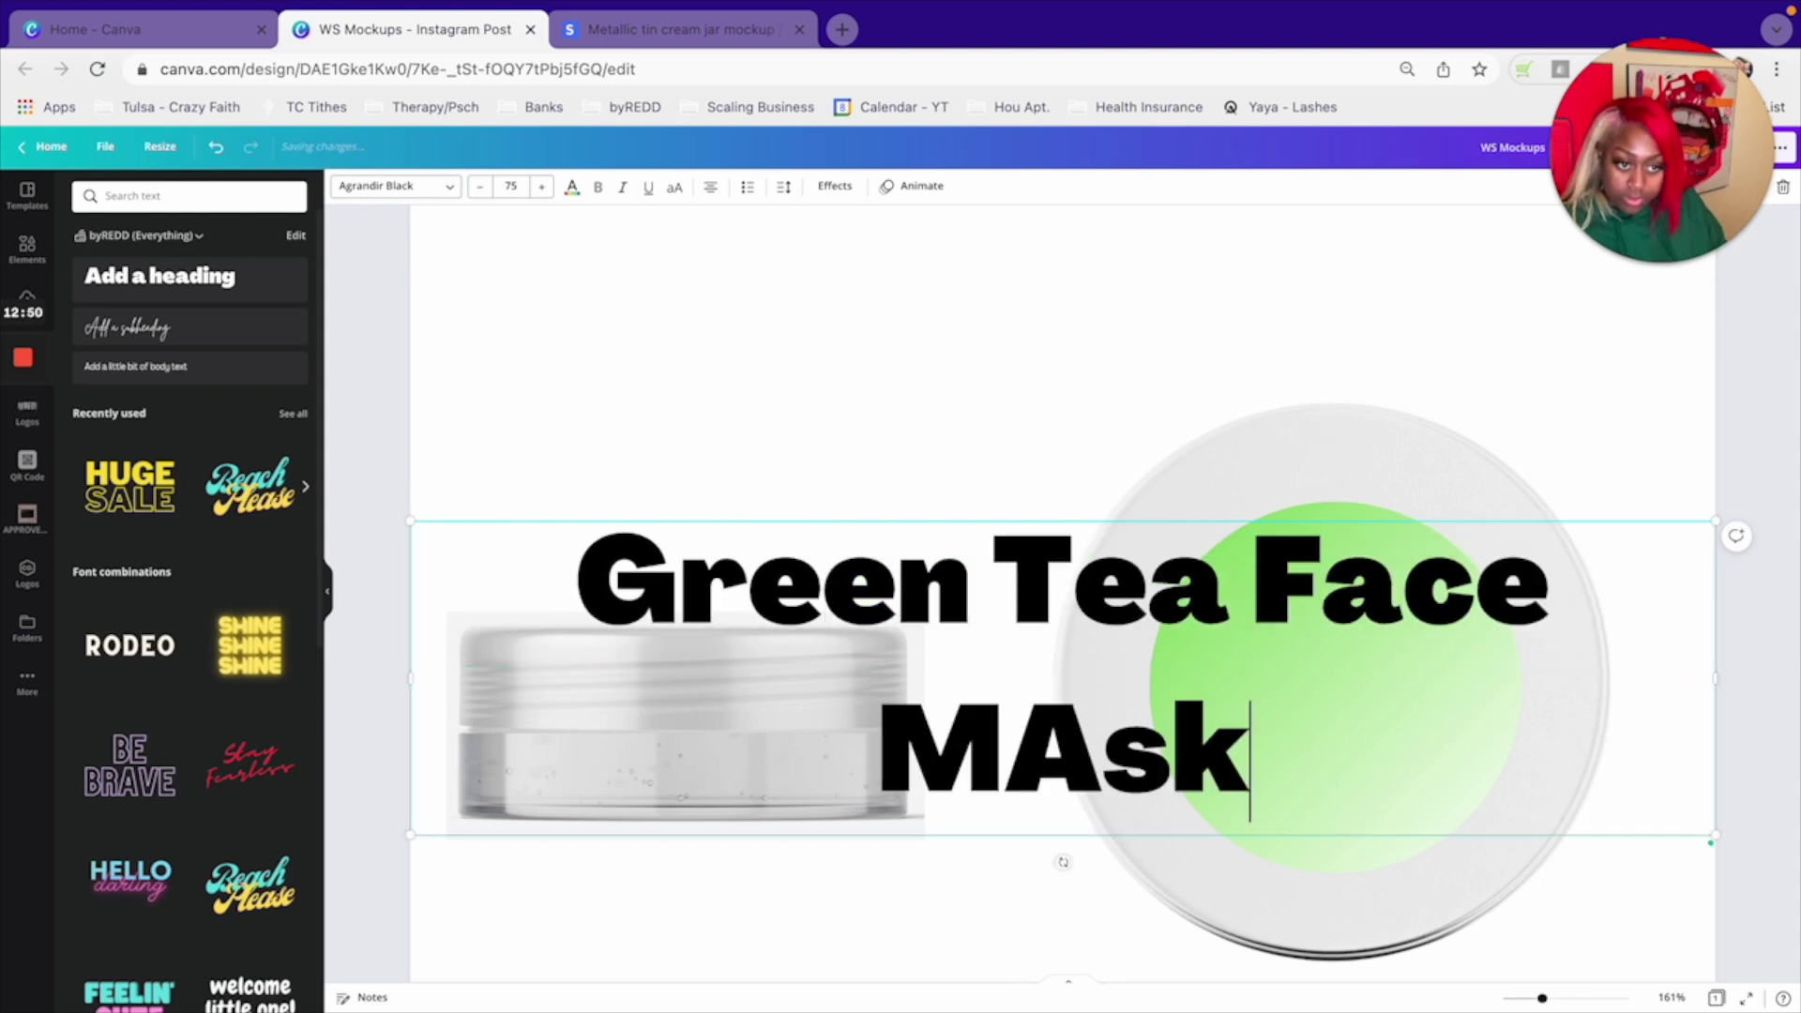
key(BackSpace)
key(BackSpace)
key(BackSpace)
text(as)
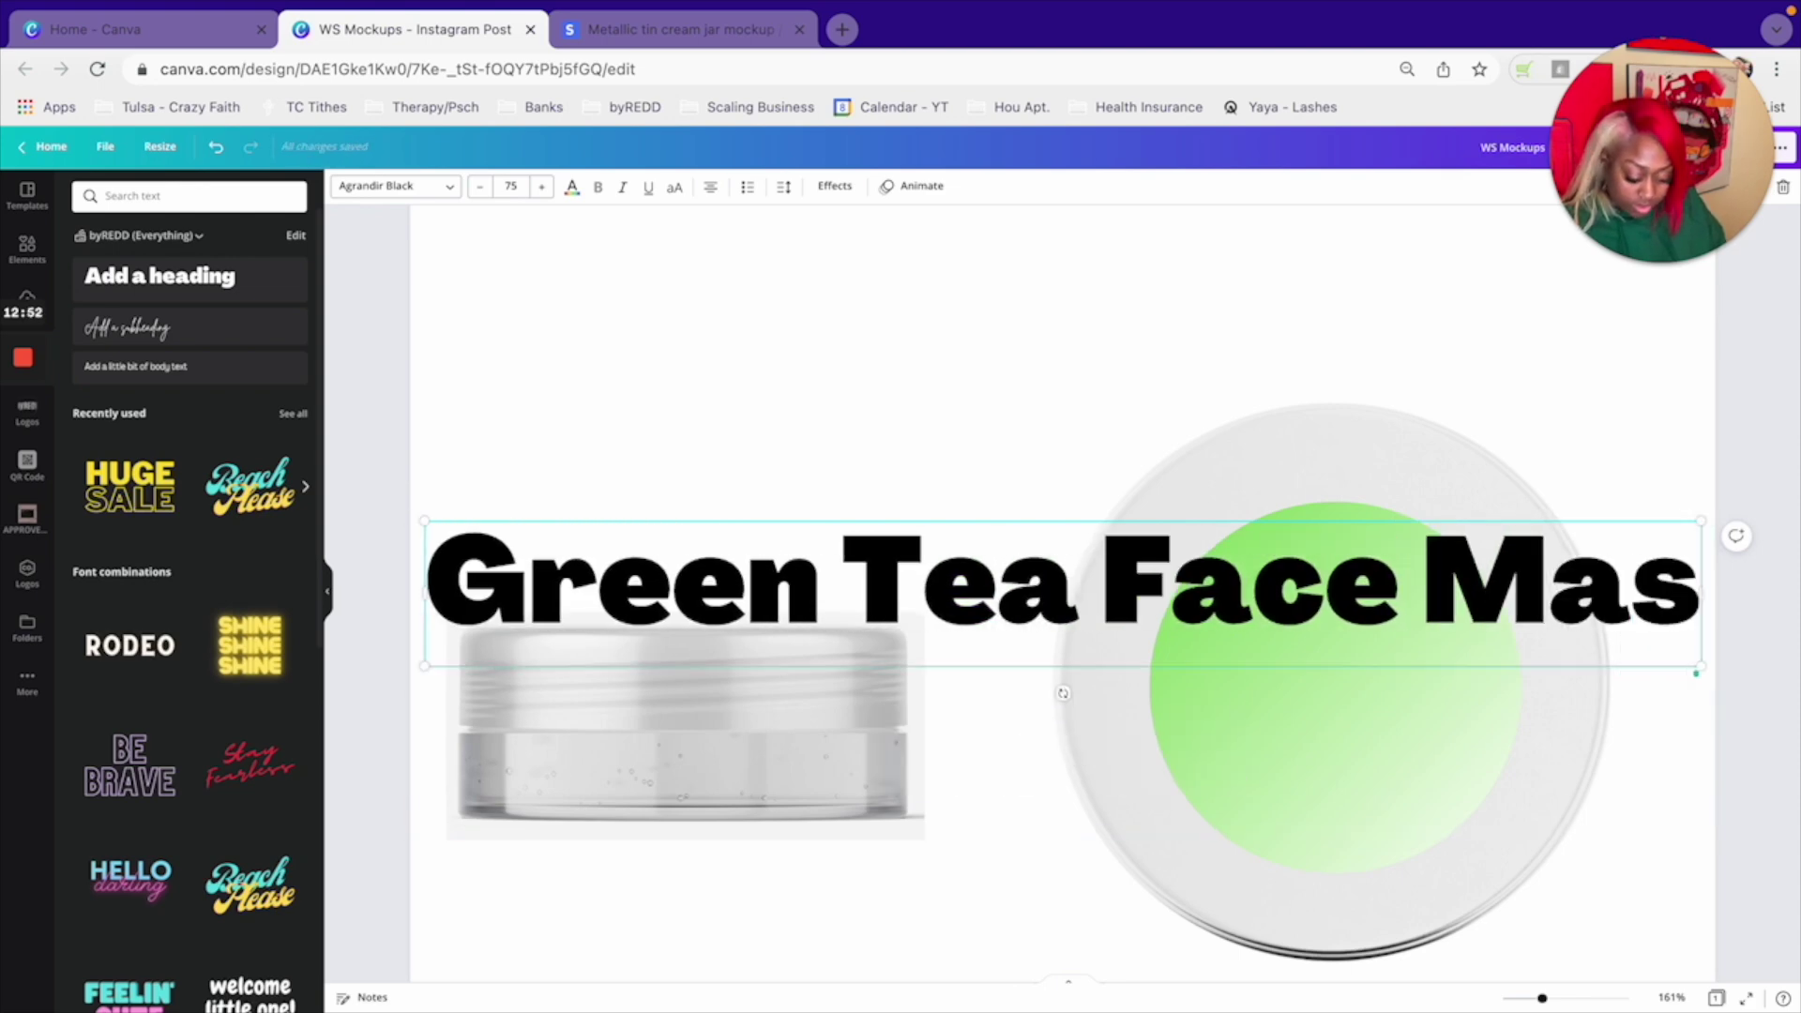
text(k)
scroll(1062, 915, down, 1)
text([Sample)
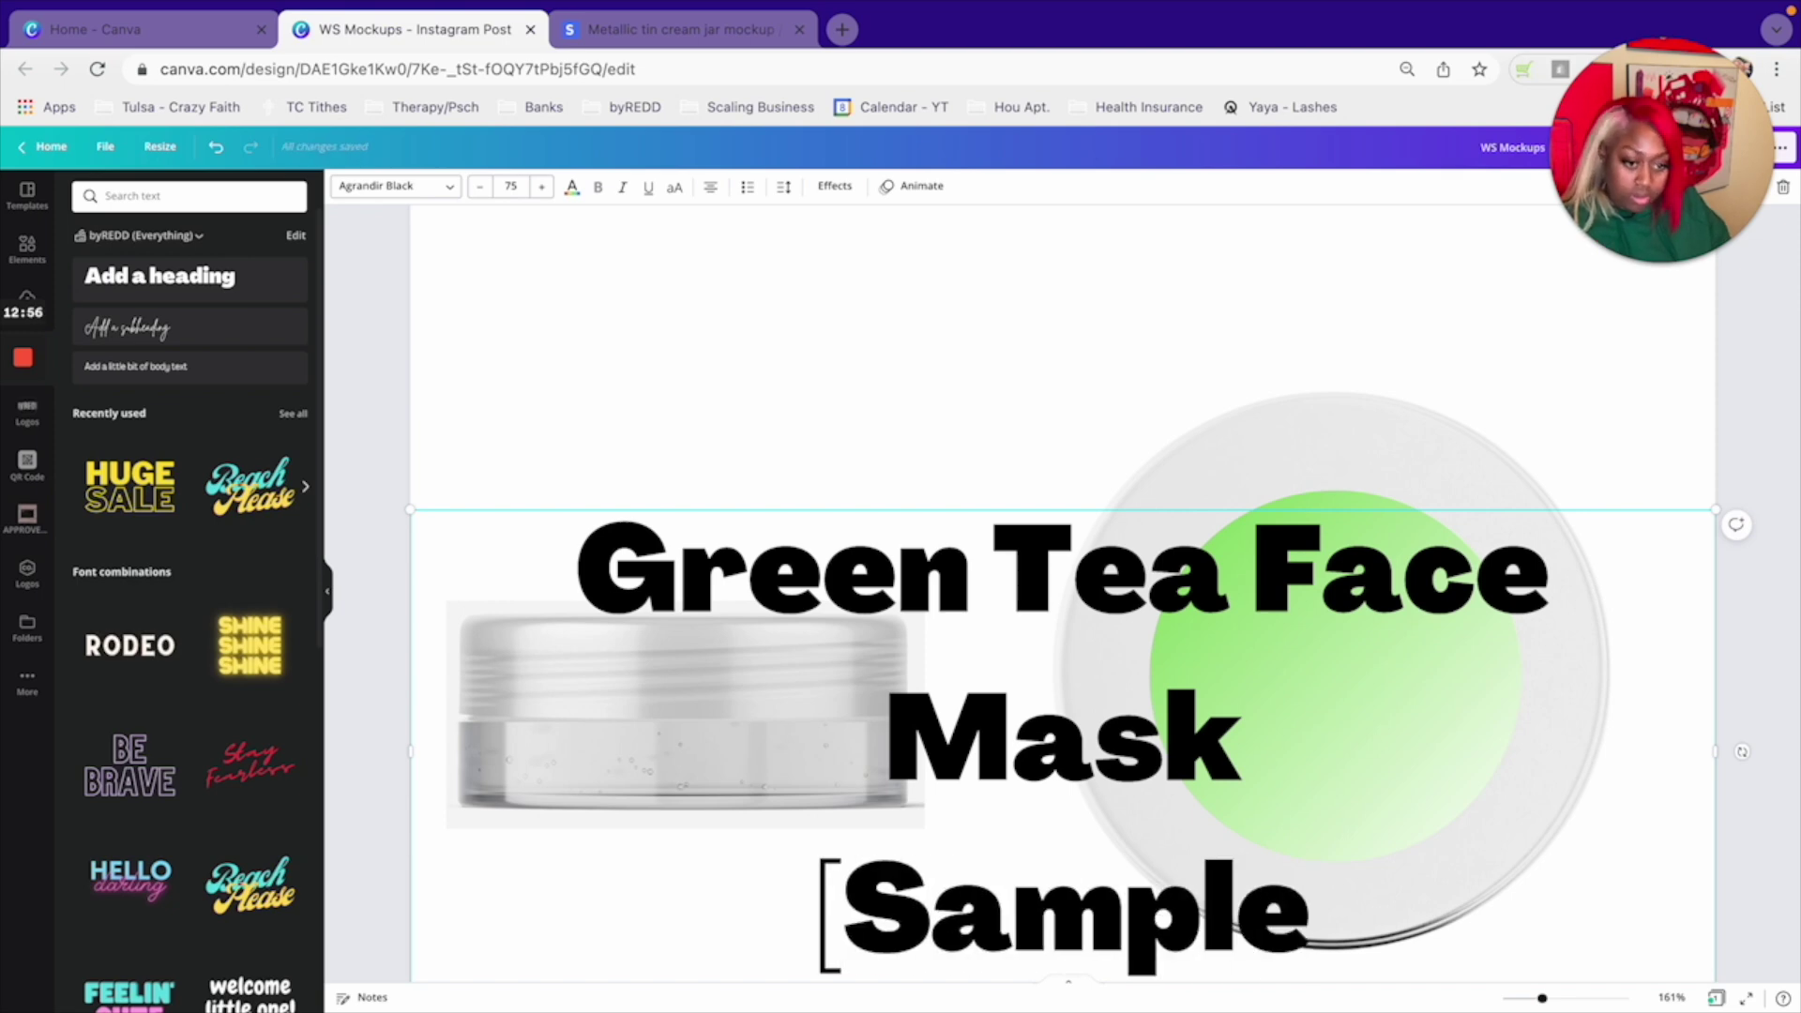
text(])
- Set the heading's line spacing to 1 and scale the text down to about size 26.7 on three lines
key(super+a)
click(783, 187)
click(1001, 269)
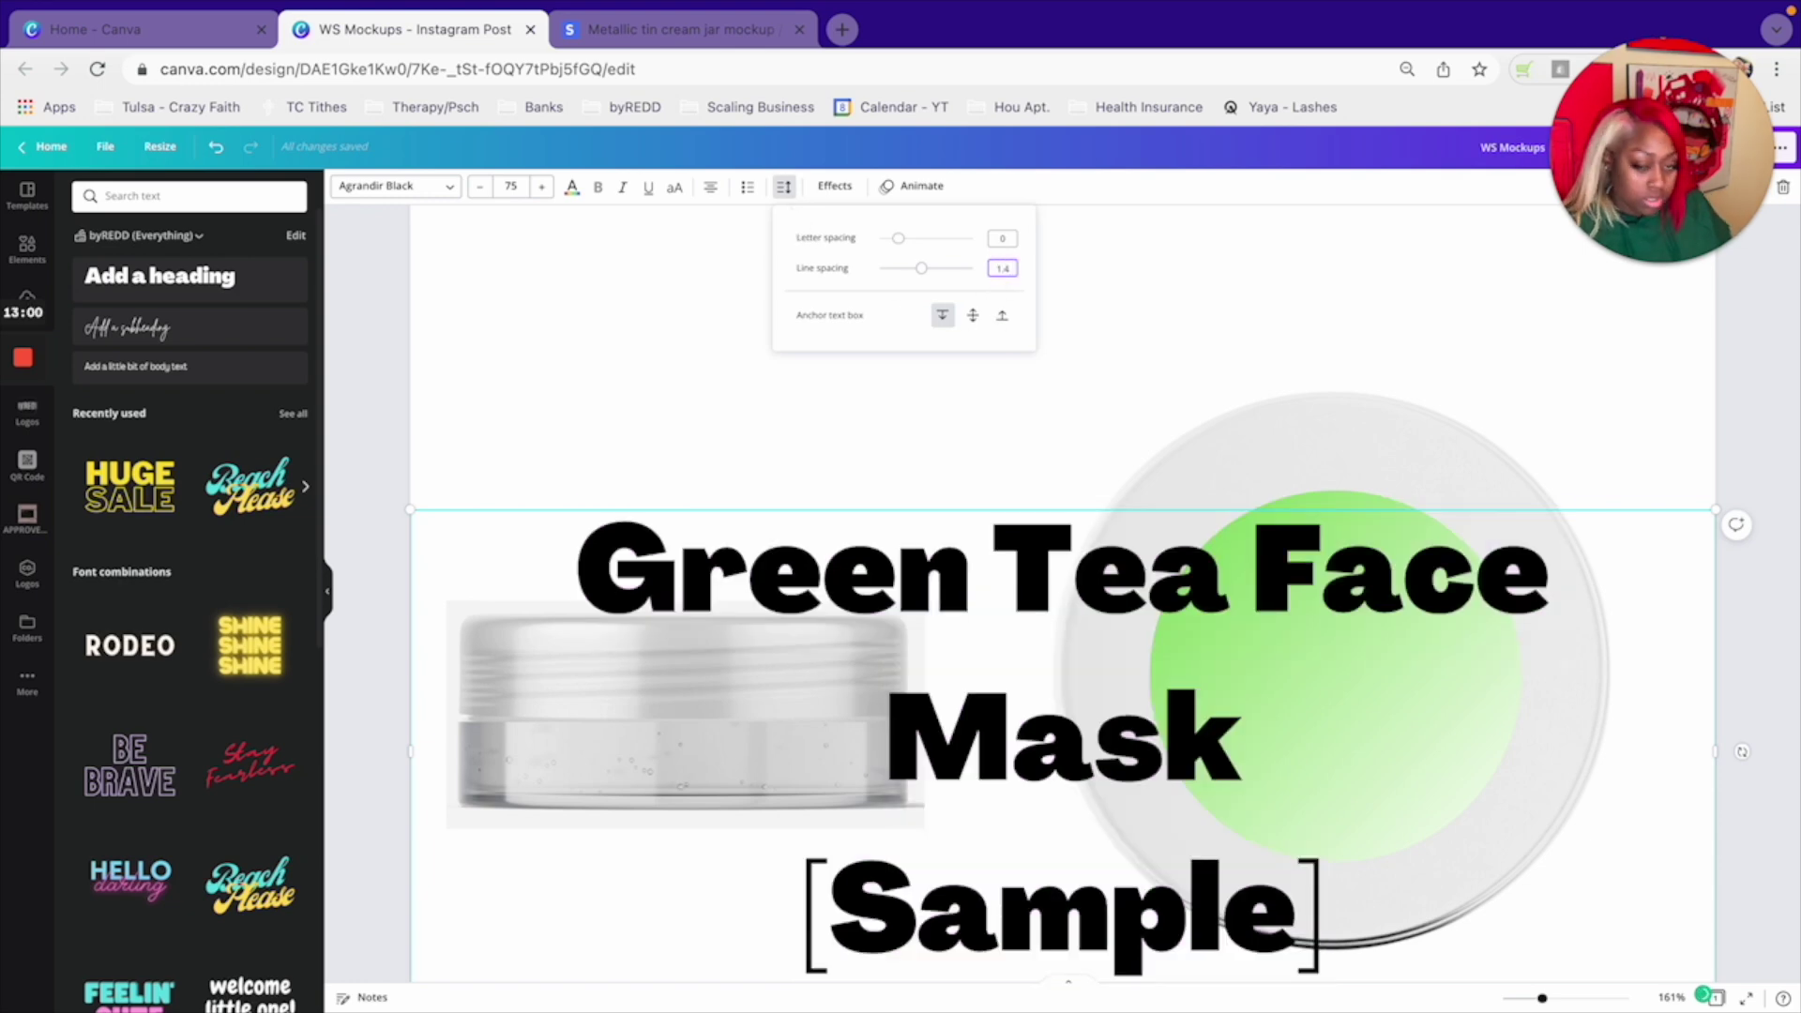
text(2.5)
key(Return)
key(super+z)
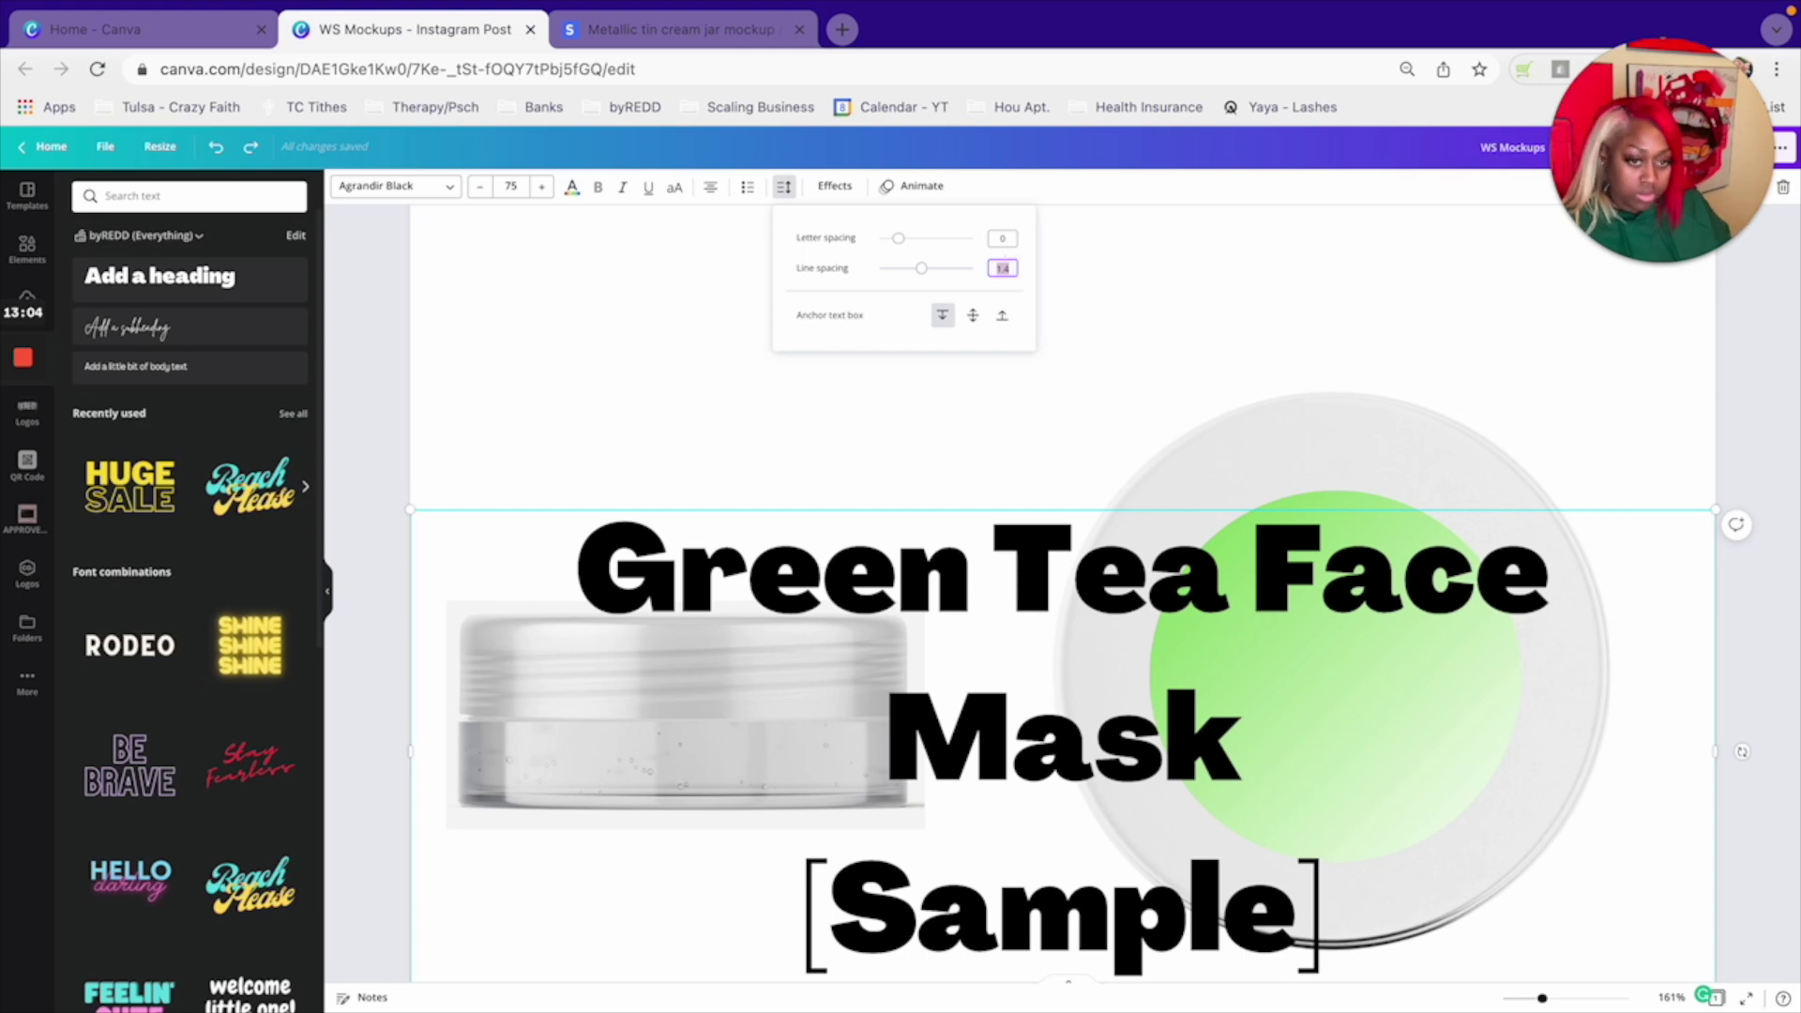
text(1)
key(Return)
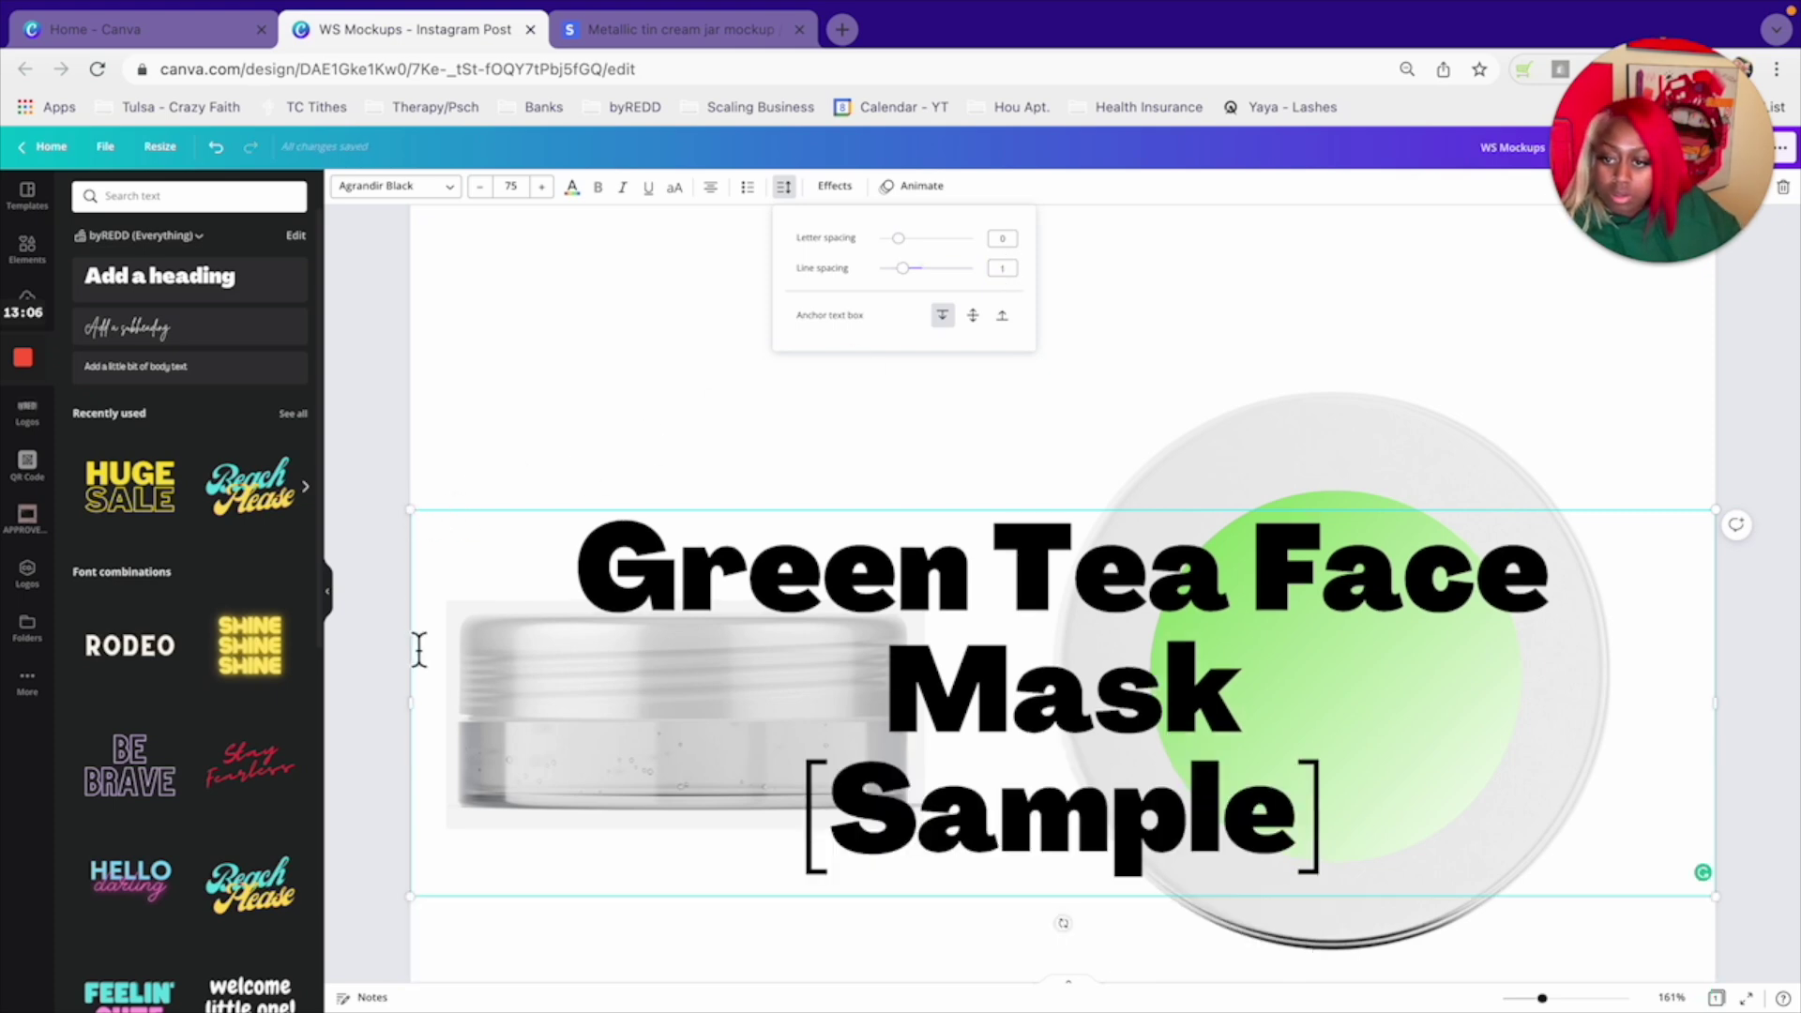
drag(423, 721, 954, 713)
drag(956, 511, 1445, 757)
- Try white as the heading's text colour, then return it to black
click(573, 188)
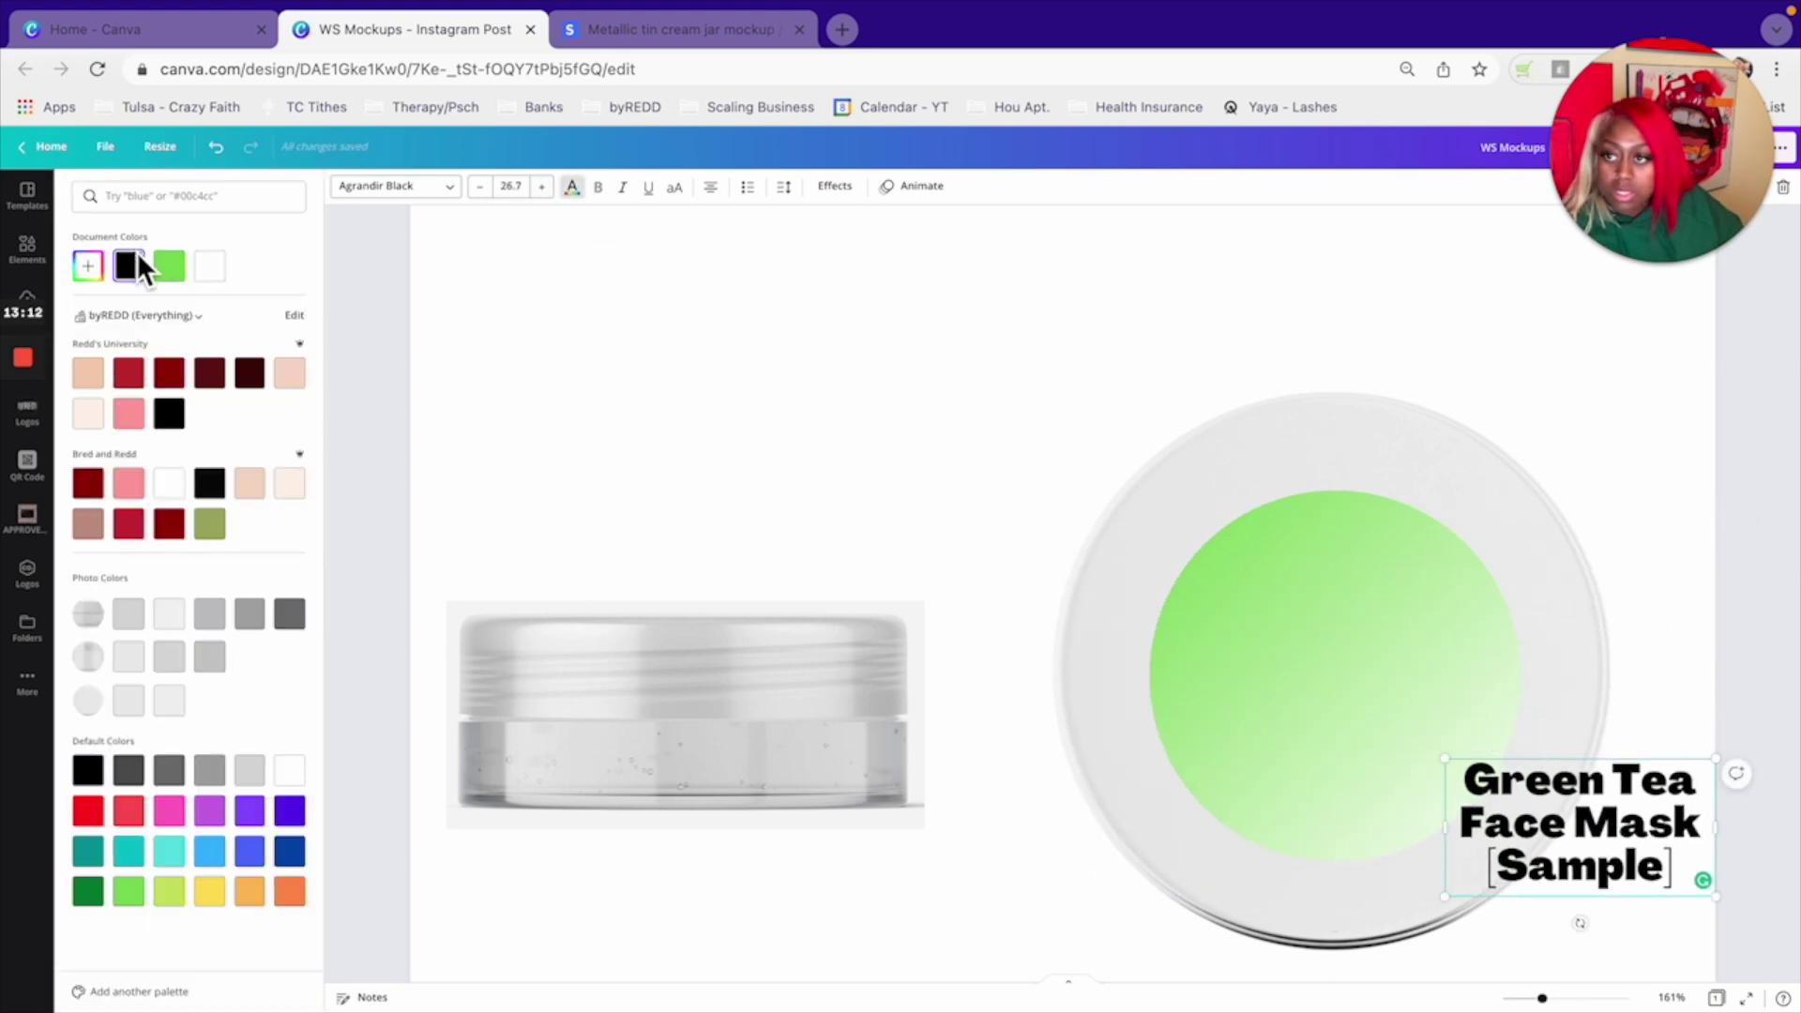
click(223, 270)
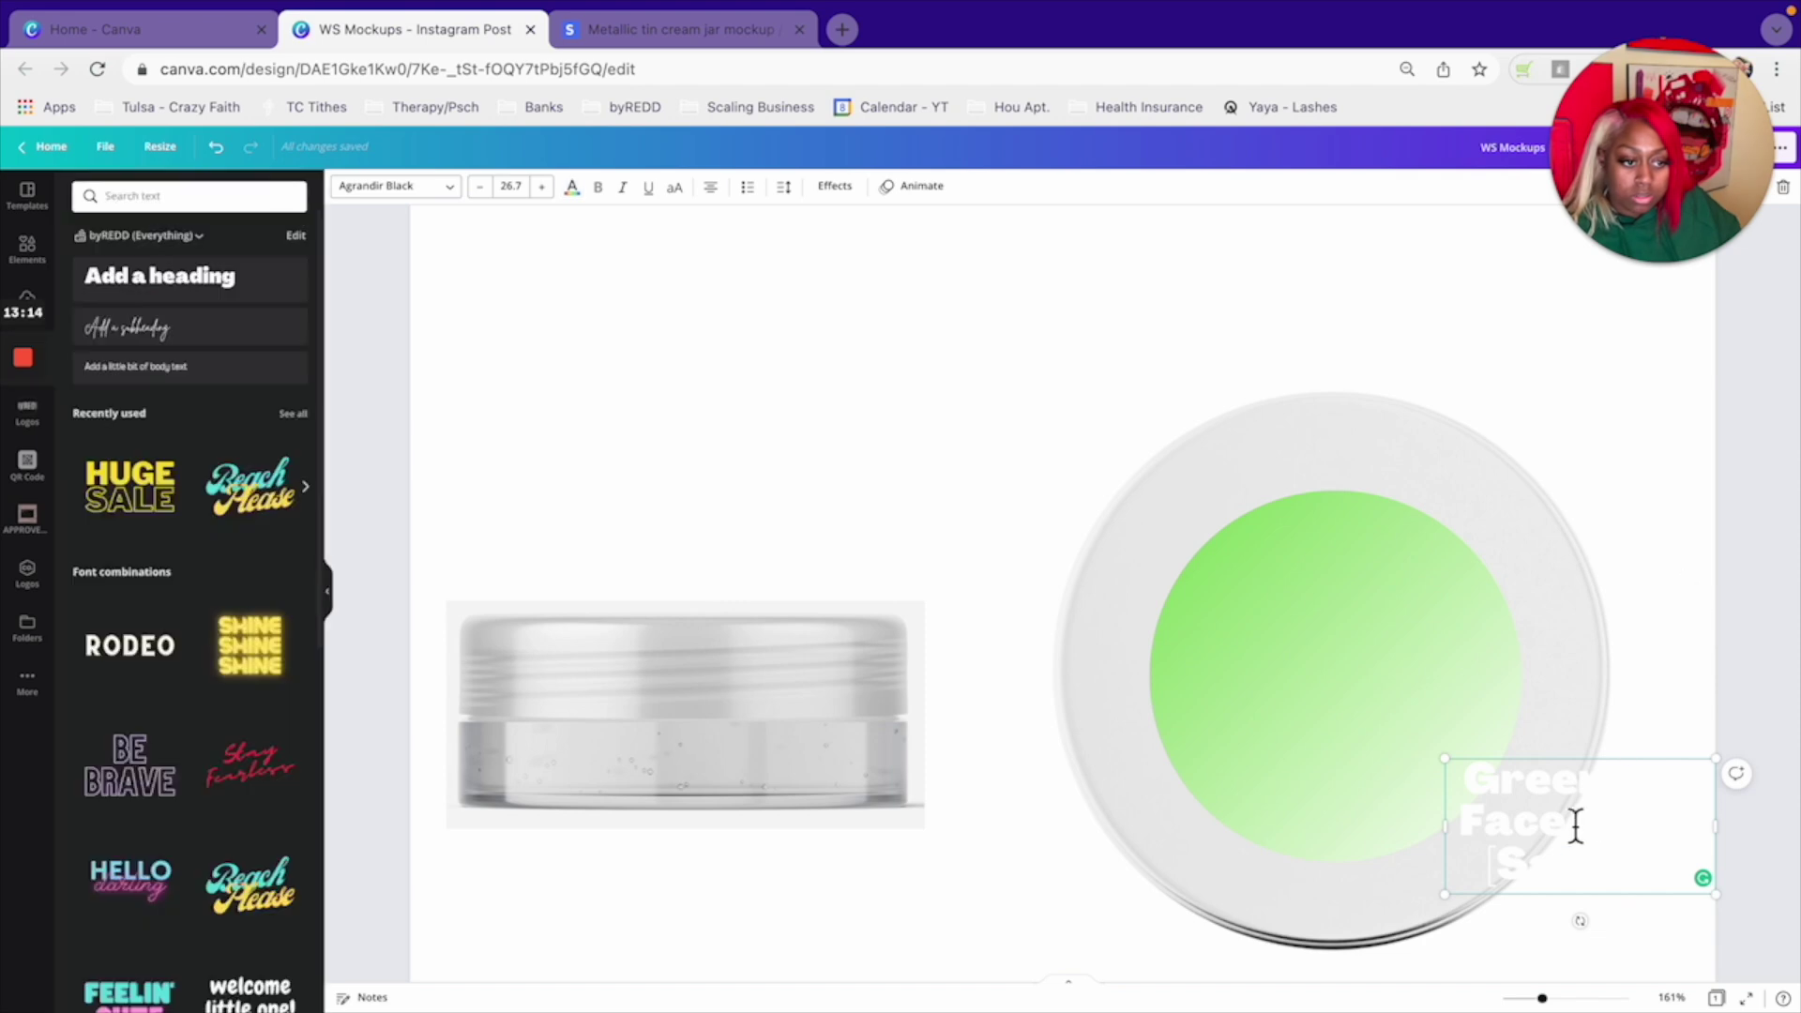
triple_click(1587, 799)
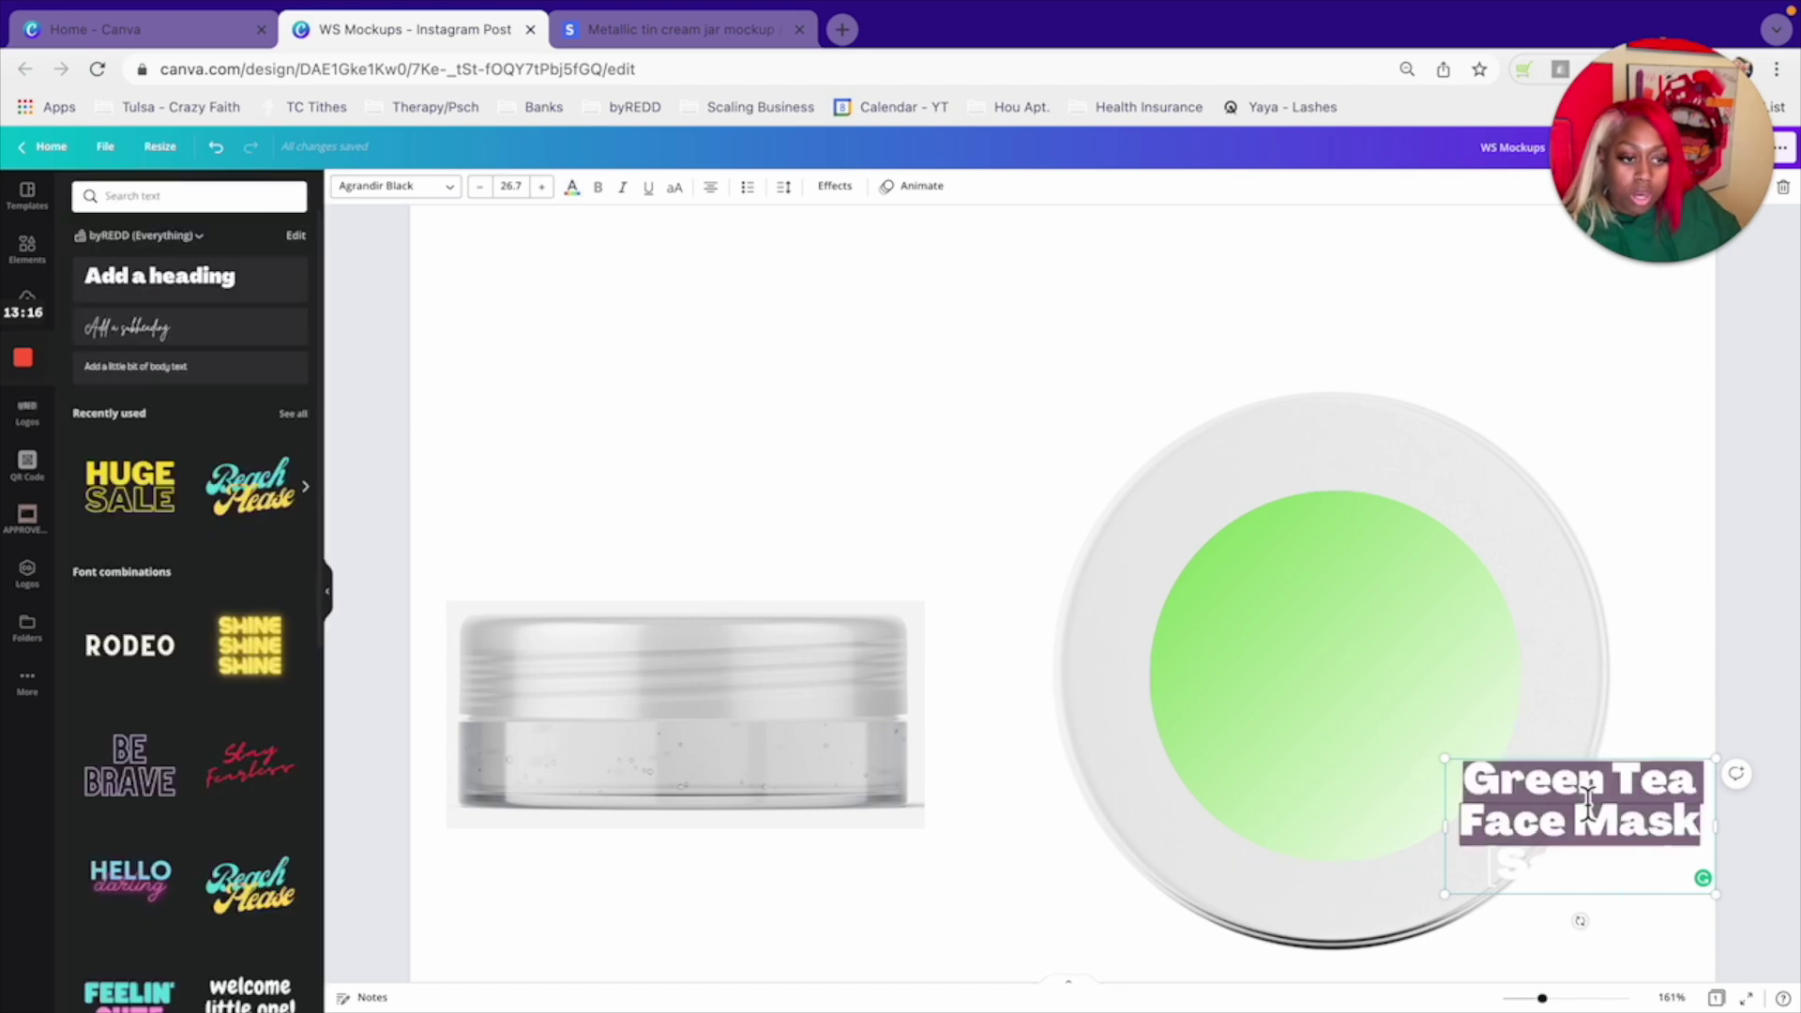
click(571, 187)
click(169, 414)
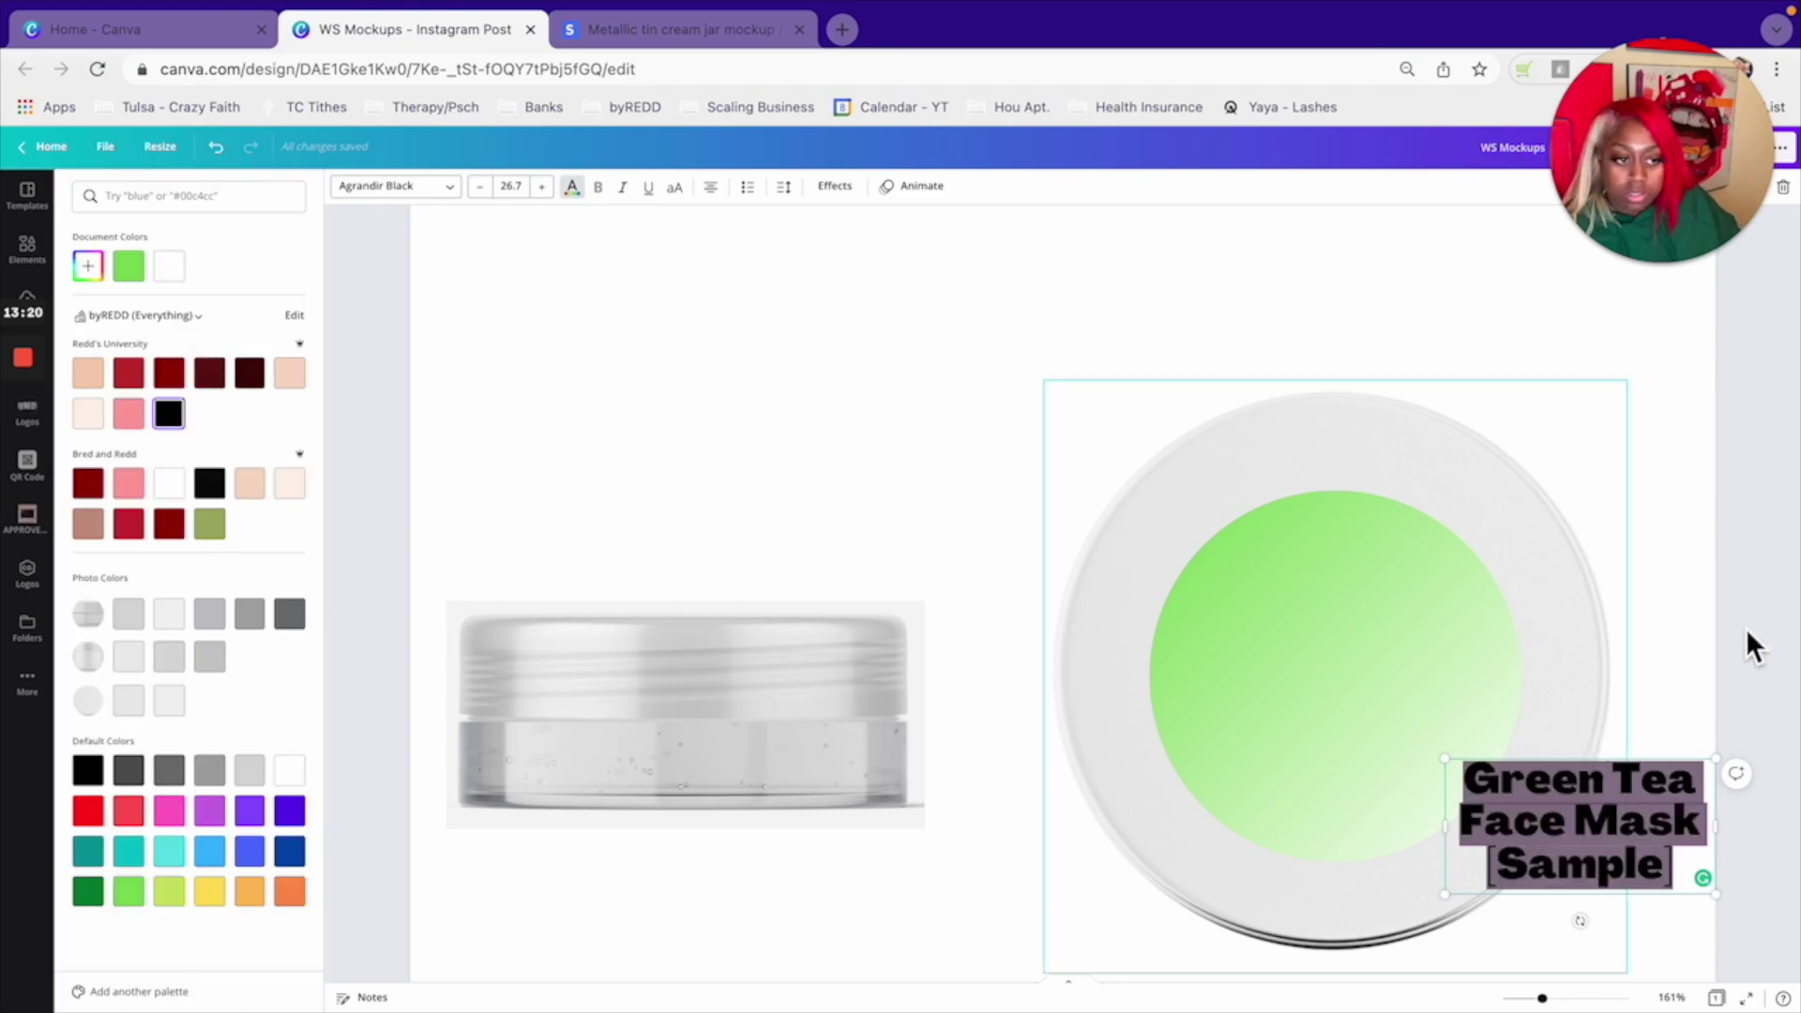
- Centre the black heading on the lid's green gradient label
key(Escape)
click(1650, 713)
click(1583, 778)
drag(1583, 778, 1398, 654)
click(1318, 306)
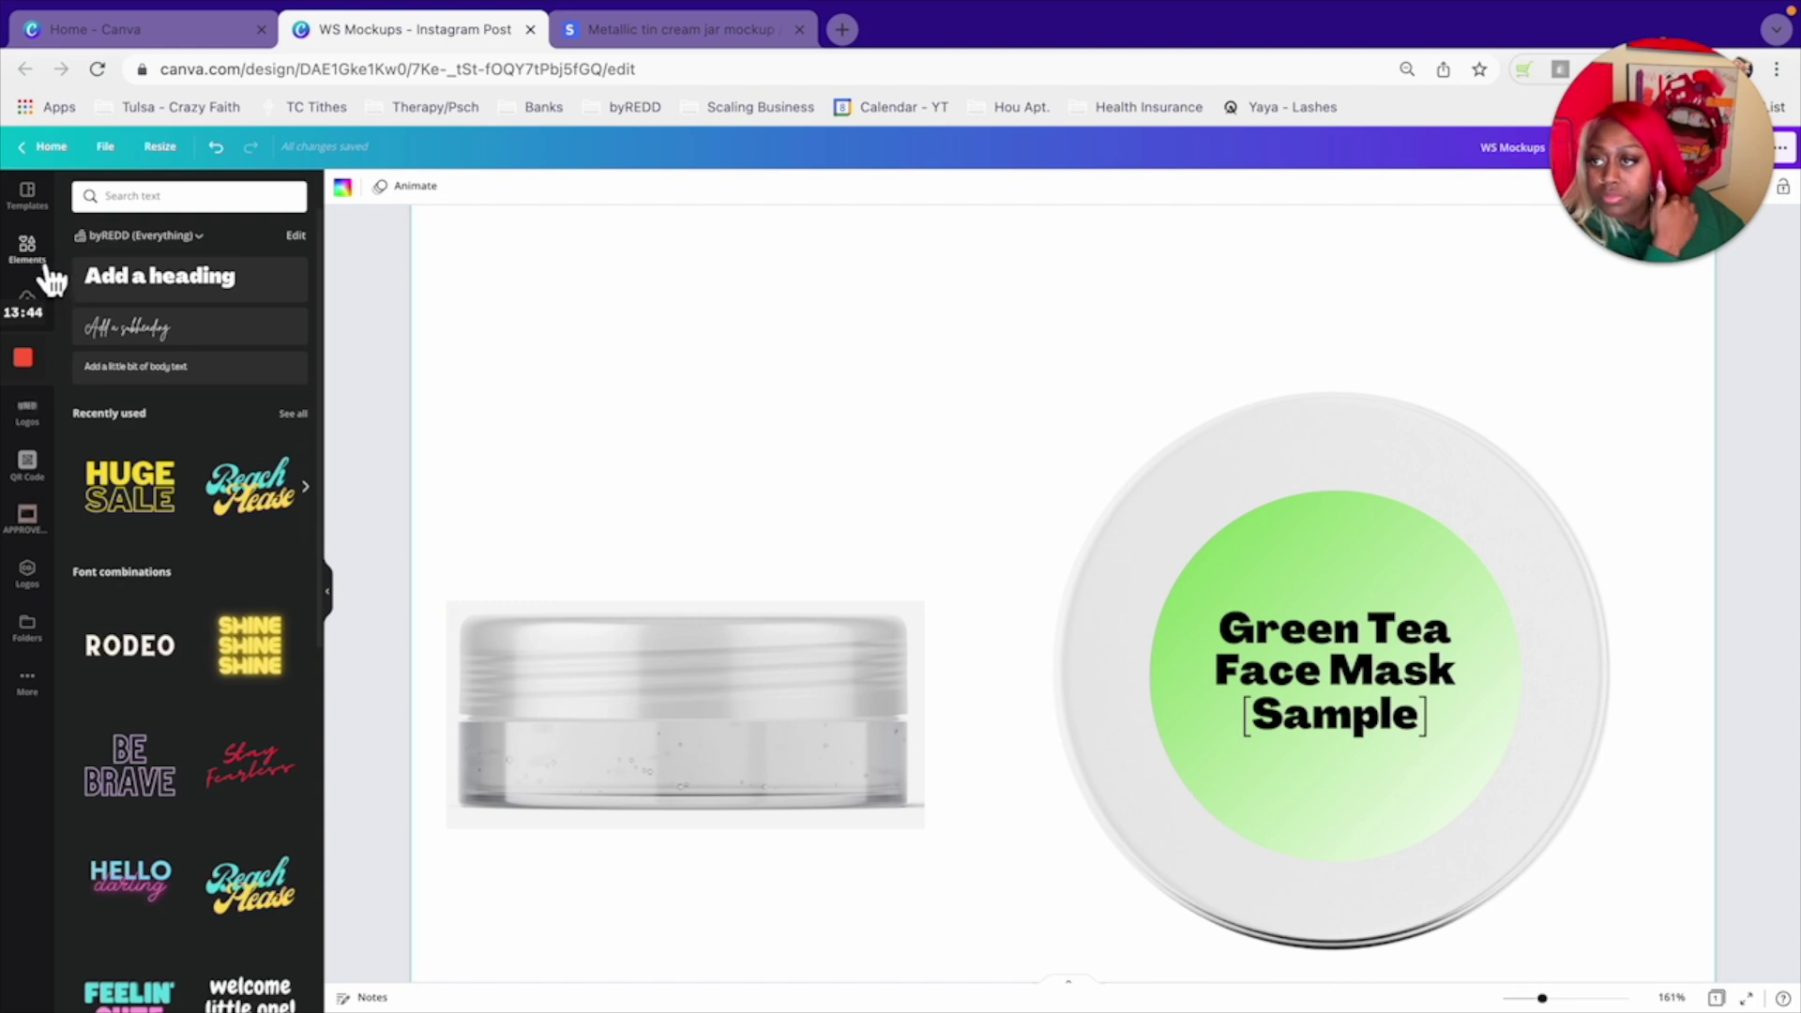
- Try the Belvedere and Bali Photogenic filters on the side-view jar's base image
click(804, 808)
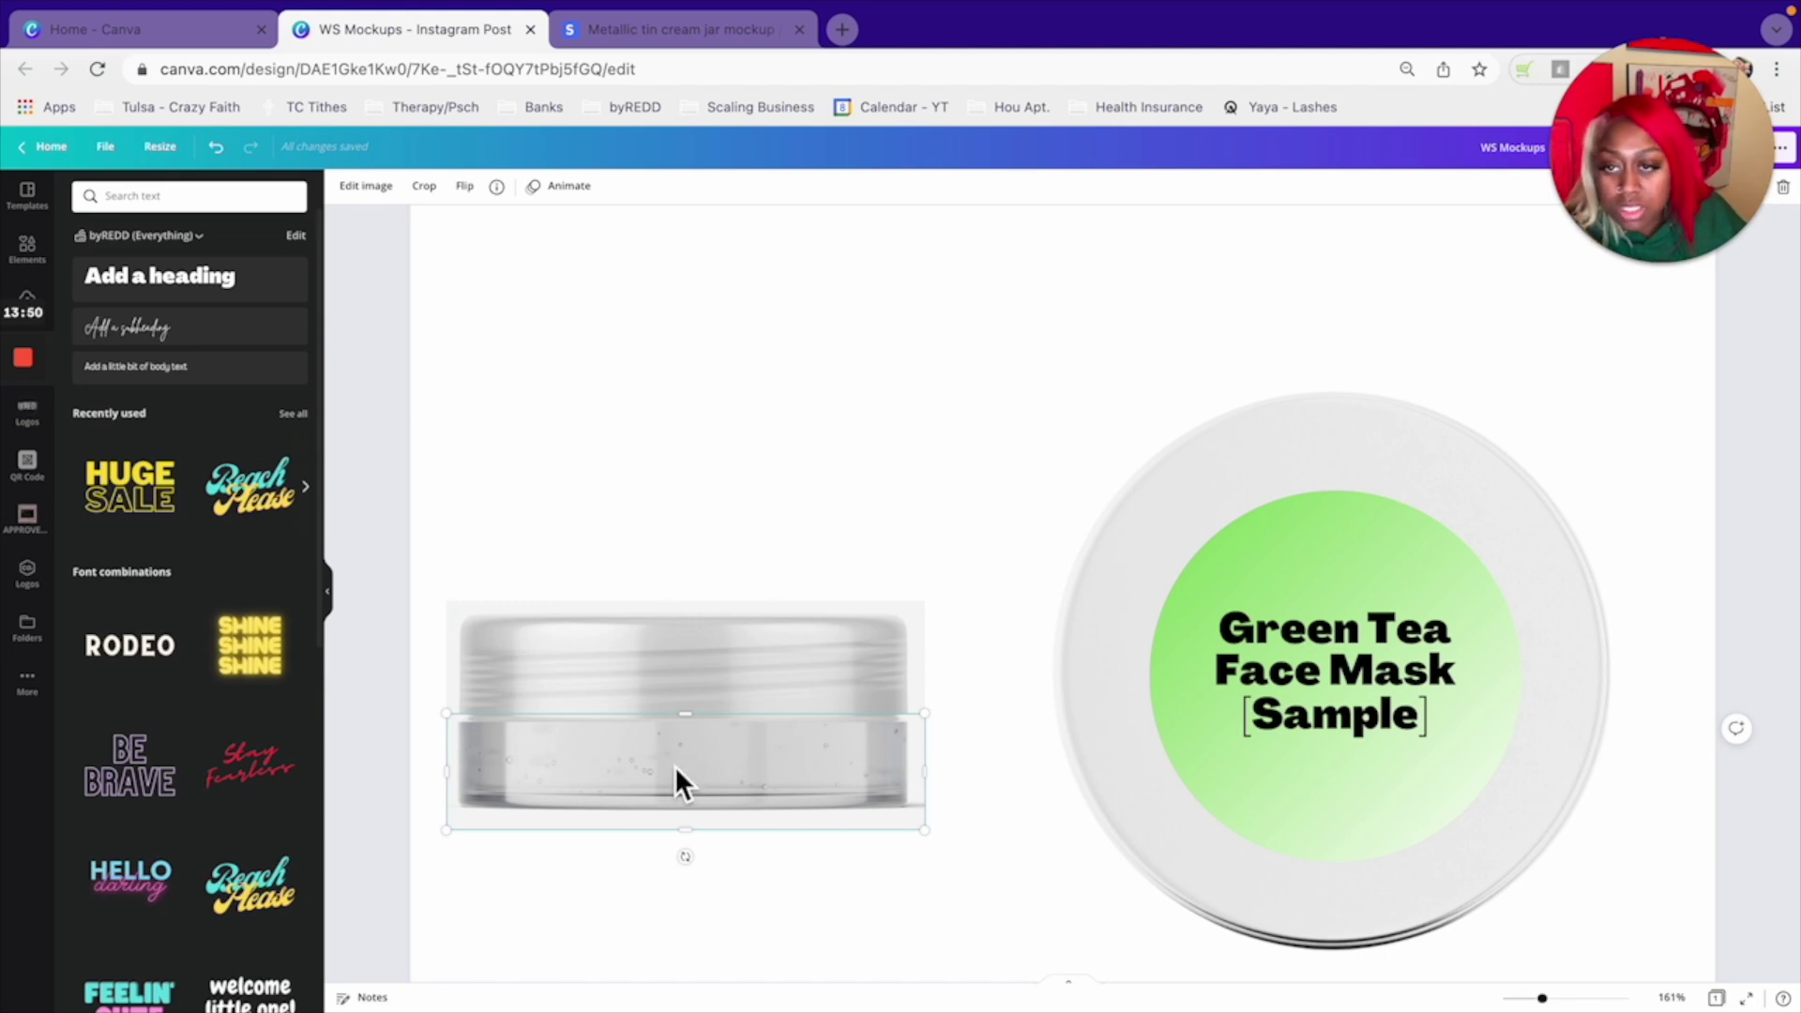
click(371, 187)
scroll(243, 485, down, 6)
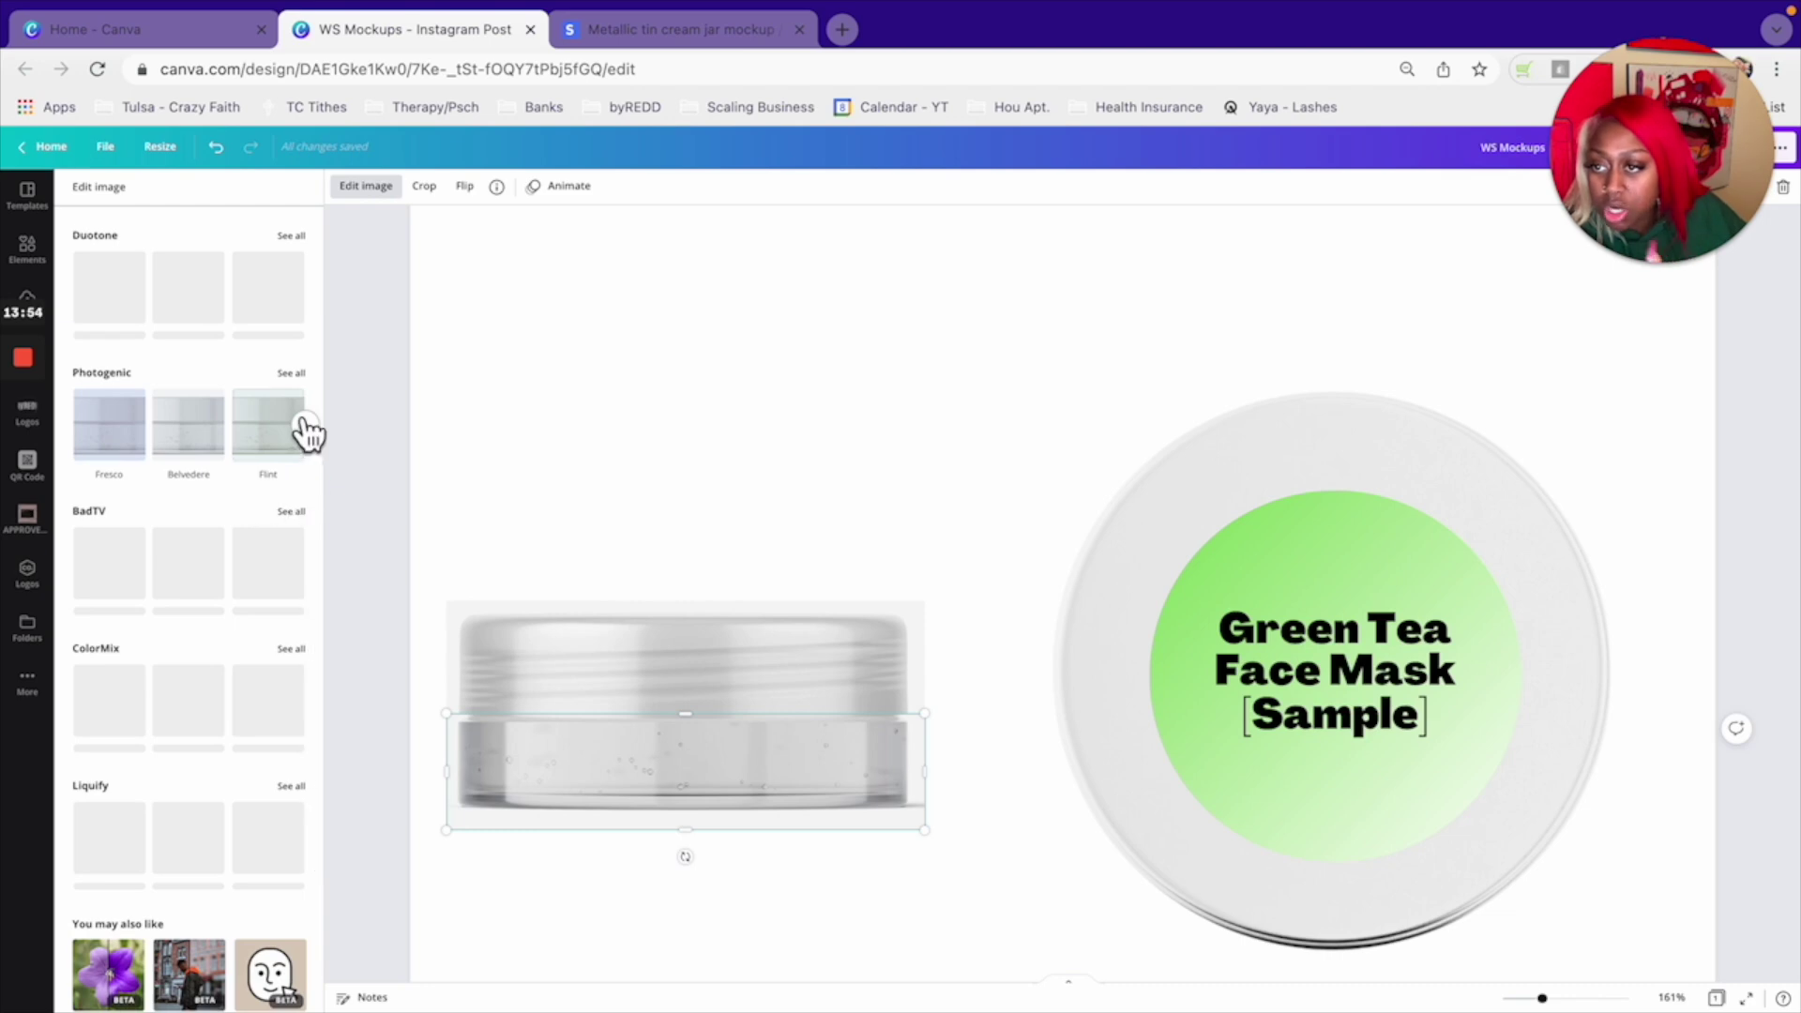
click(217, 436)
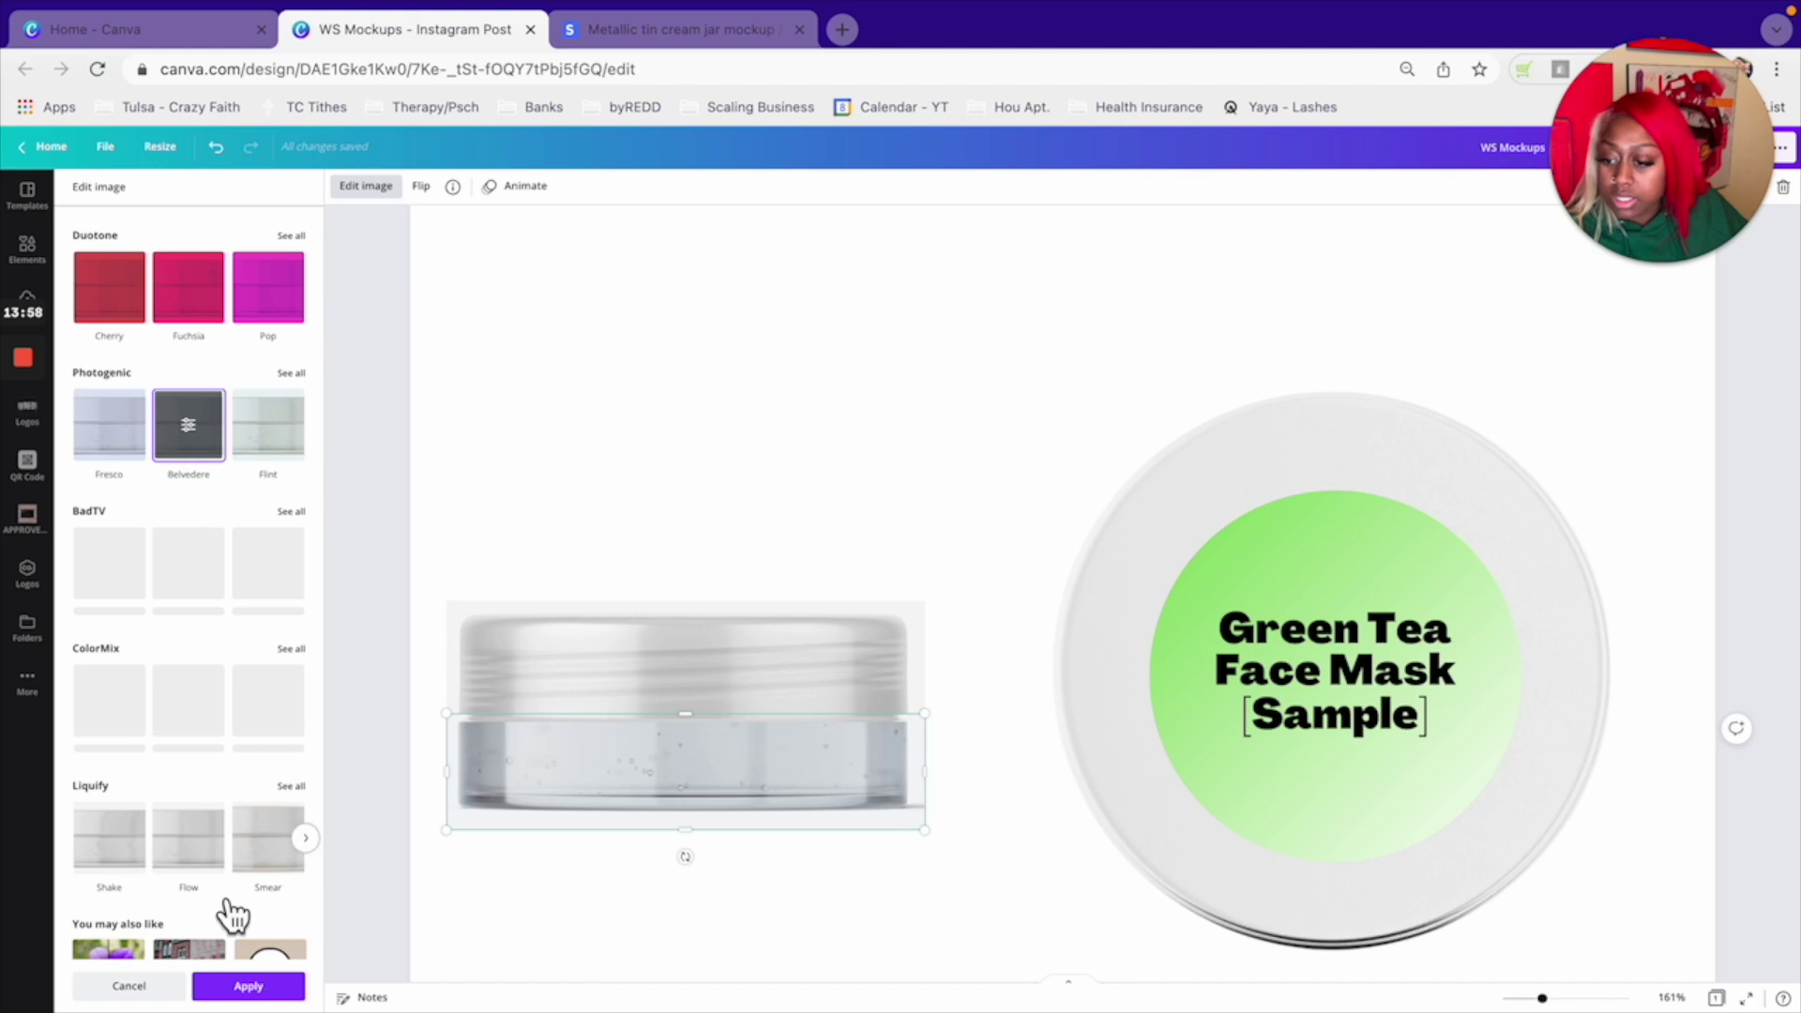
click(146, 990)
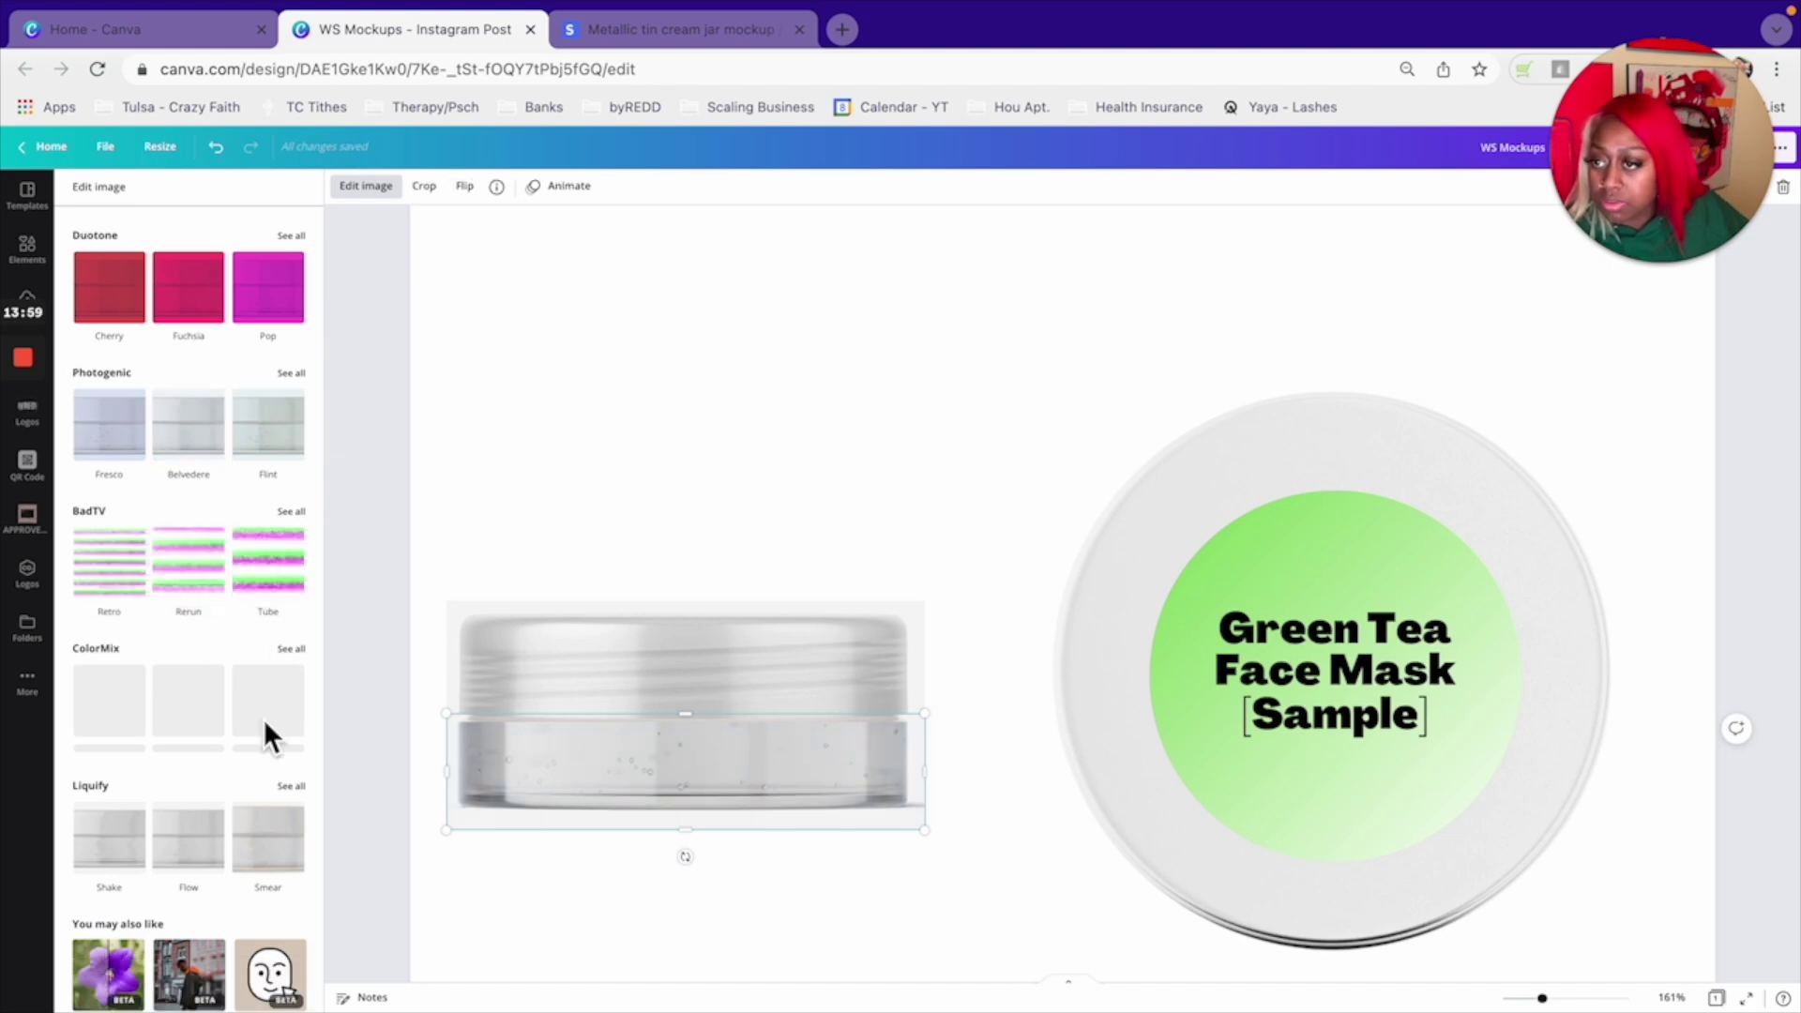
click(313, 382)
scroll(234, 473, down, 3)
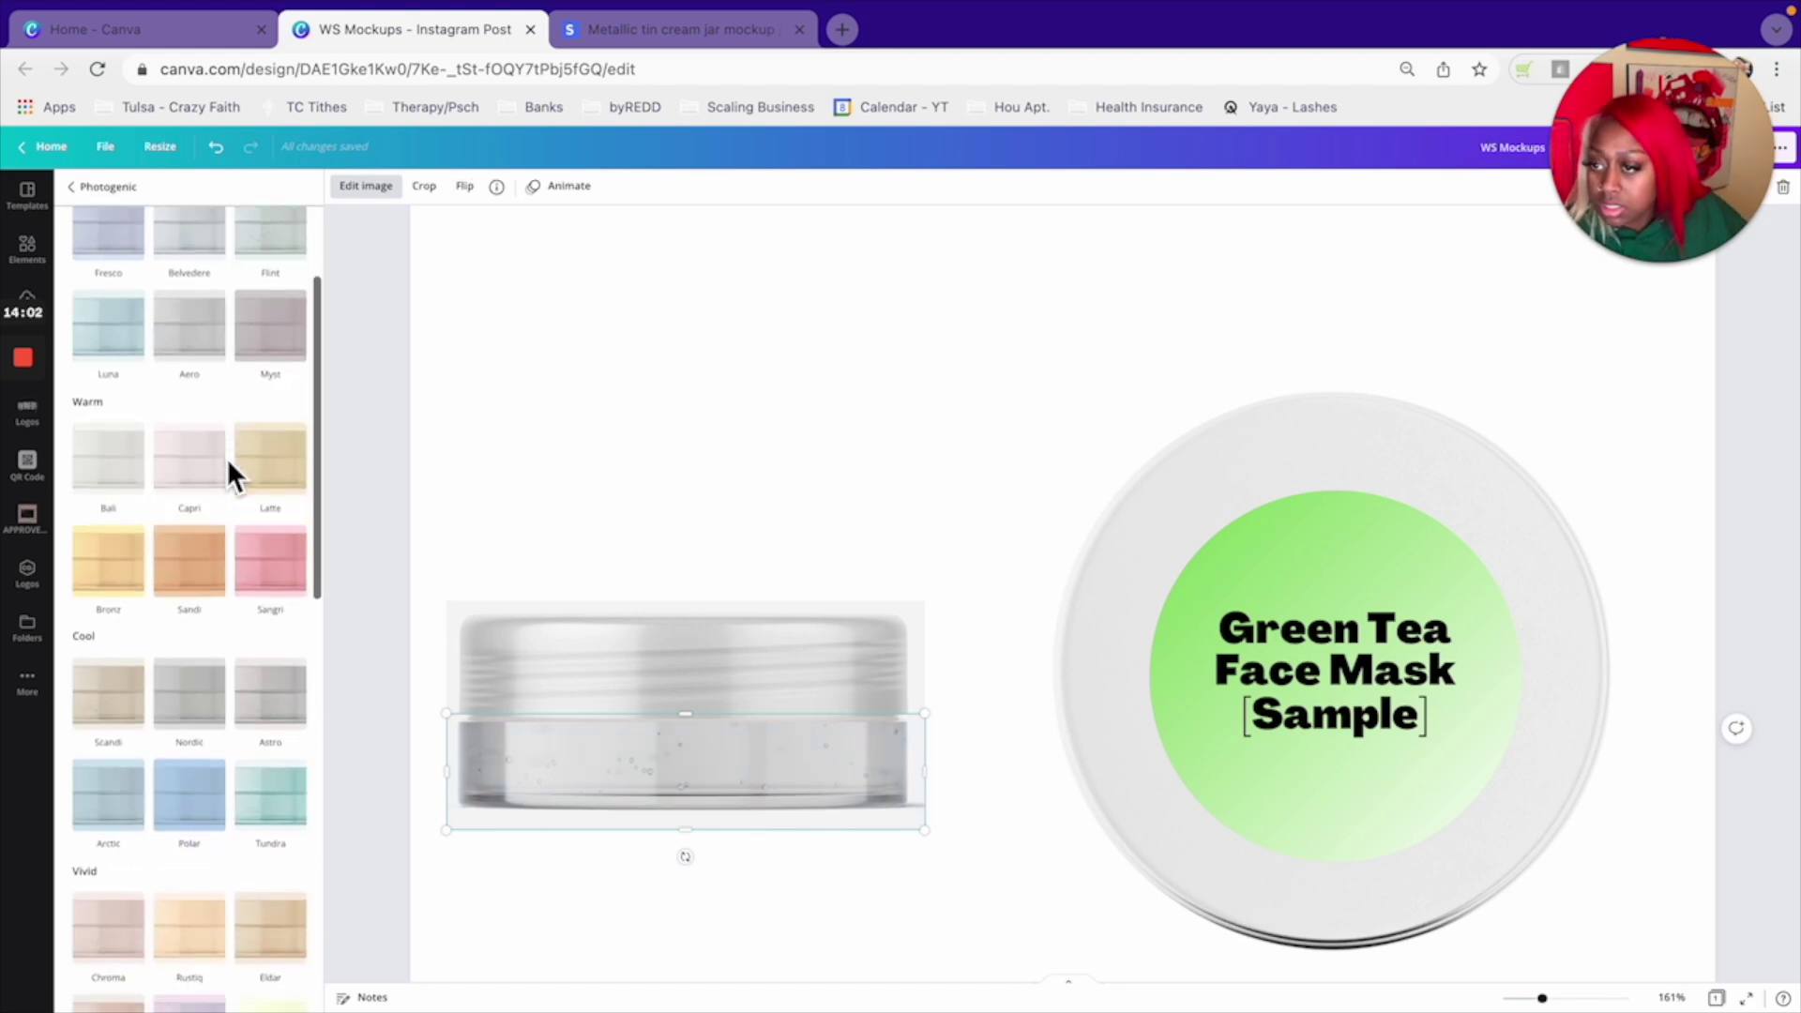
scroll(241, 480, down, 3)
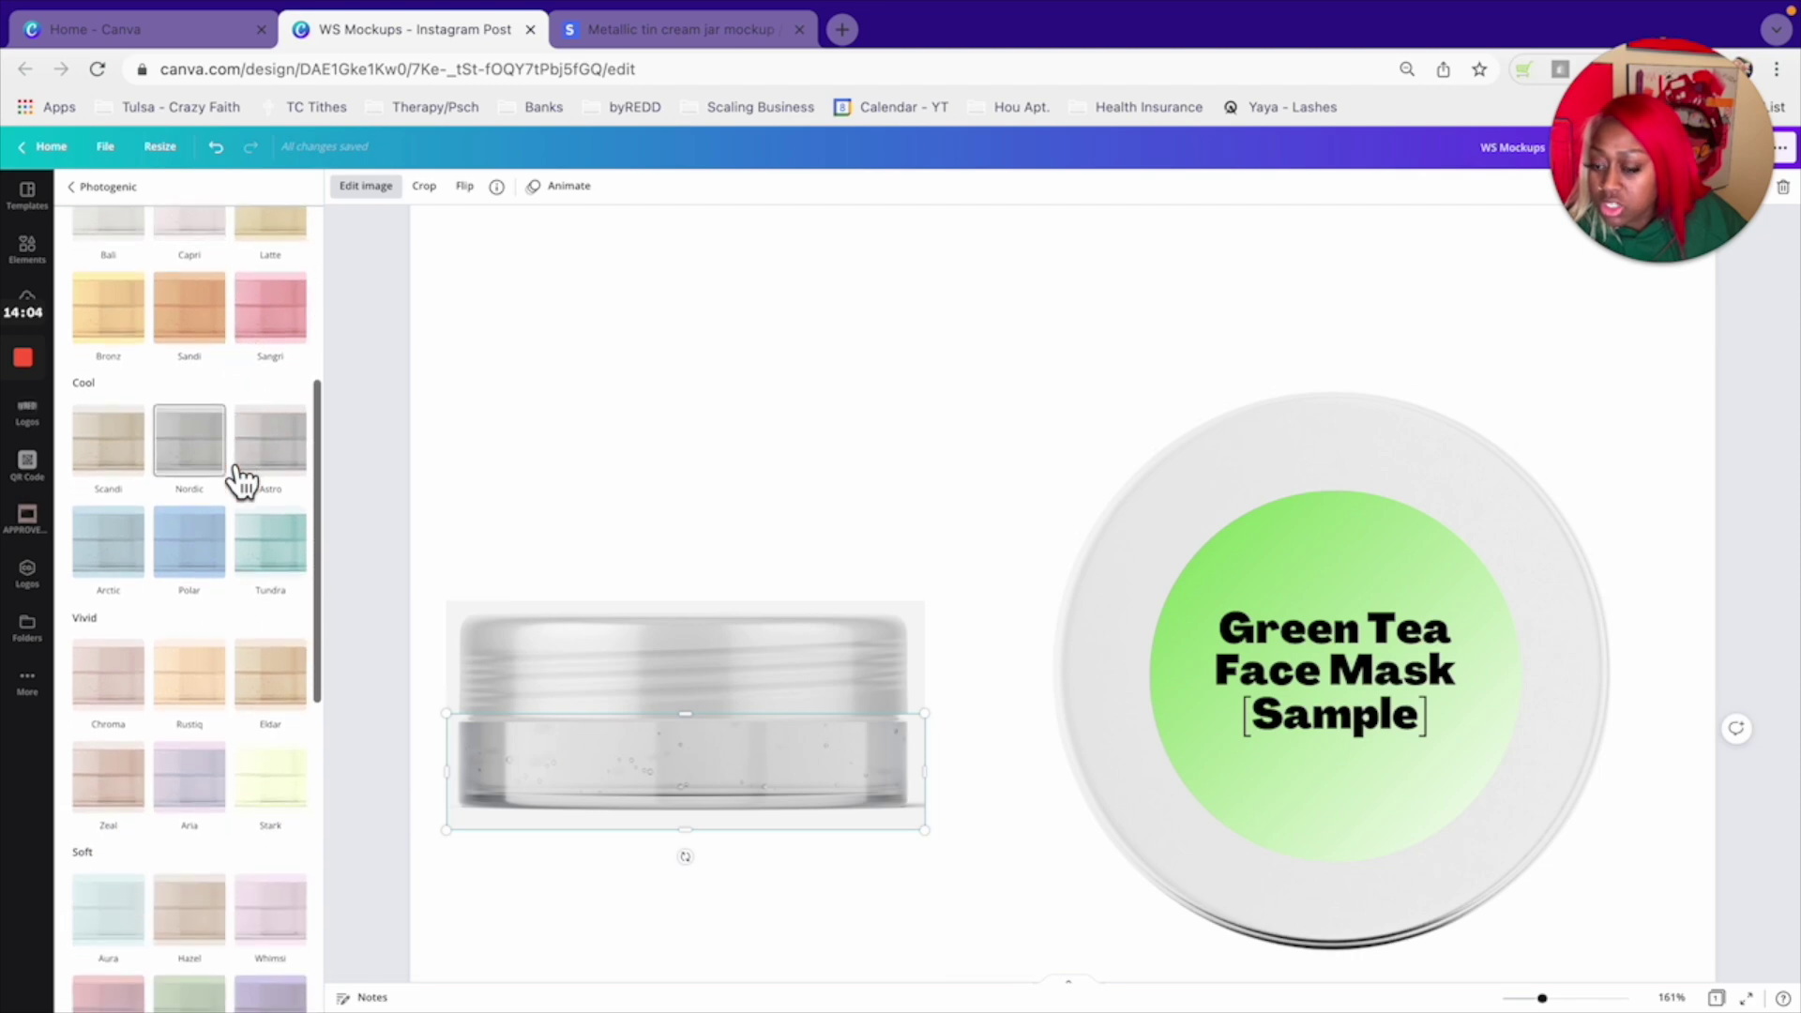
scroll(241, 482, up, 2)
click(122, 371)
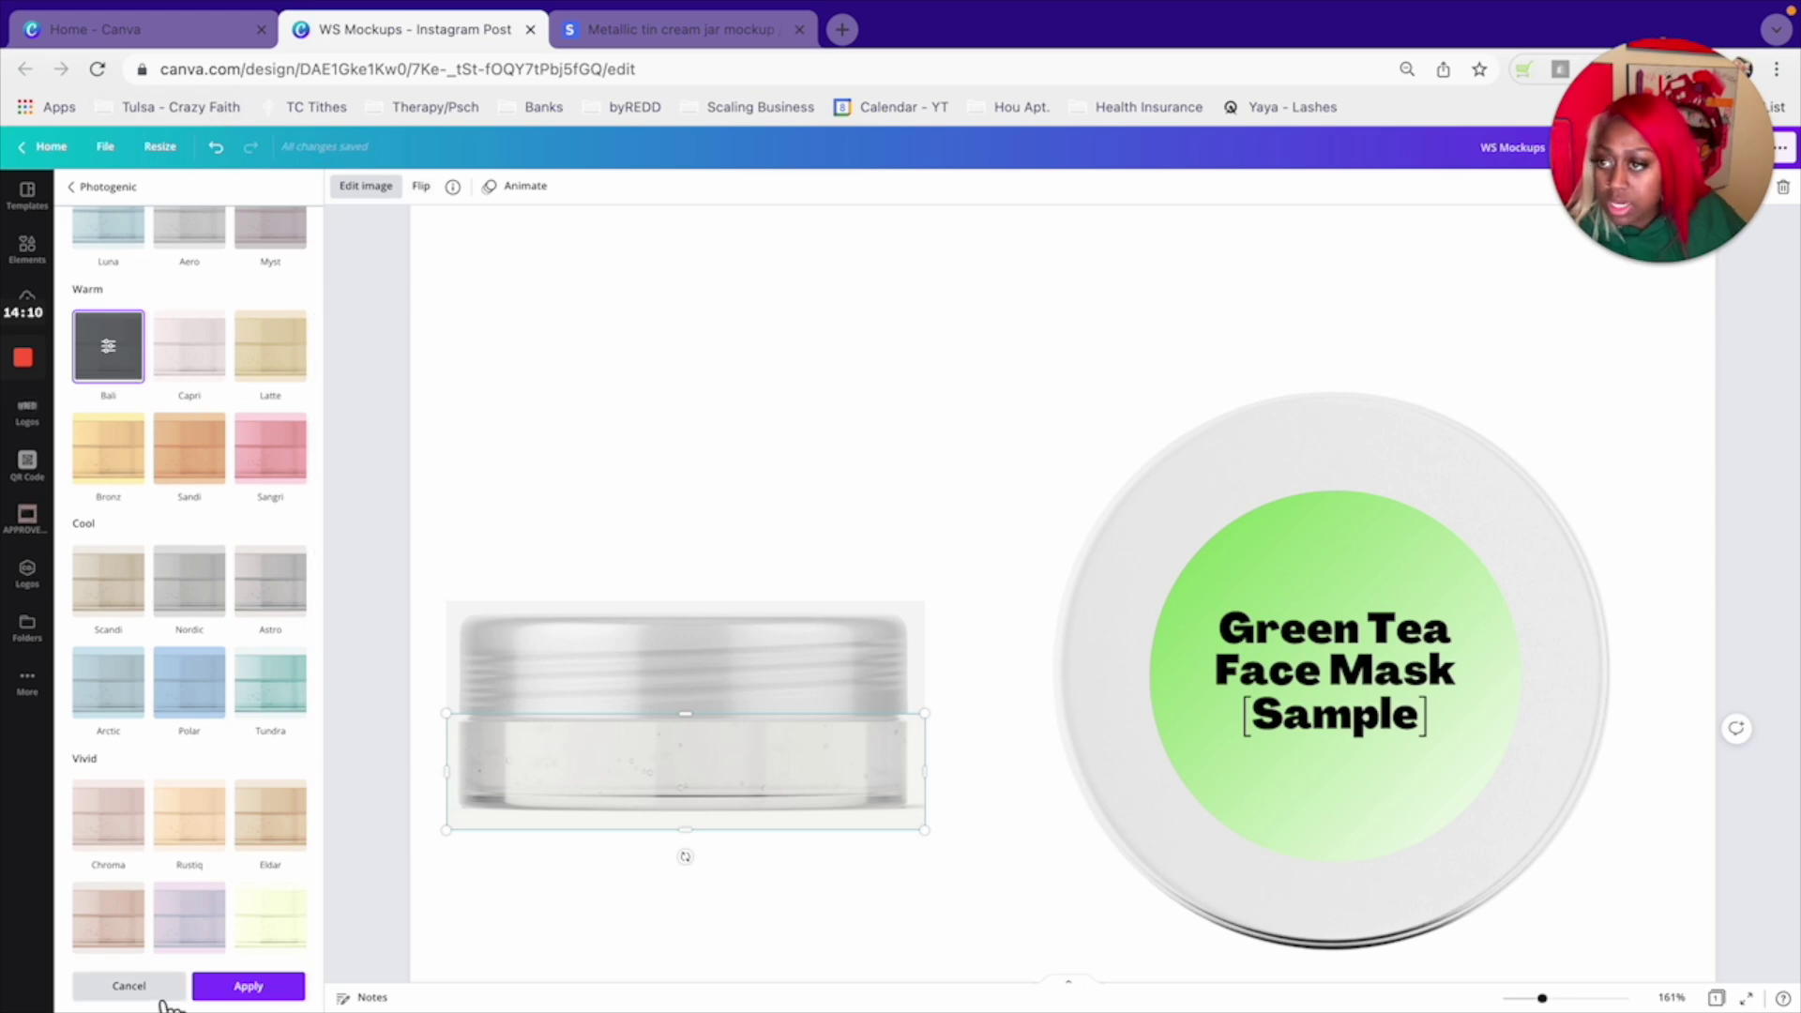
click(117, 989)
- Remove the backgrounds of the side-view jar's two images and apply the Bali Photogenic filter to the base
click(182, 364)
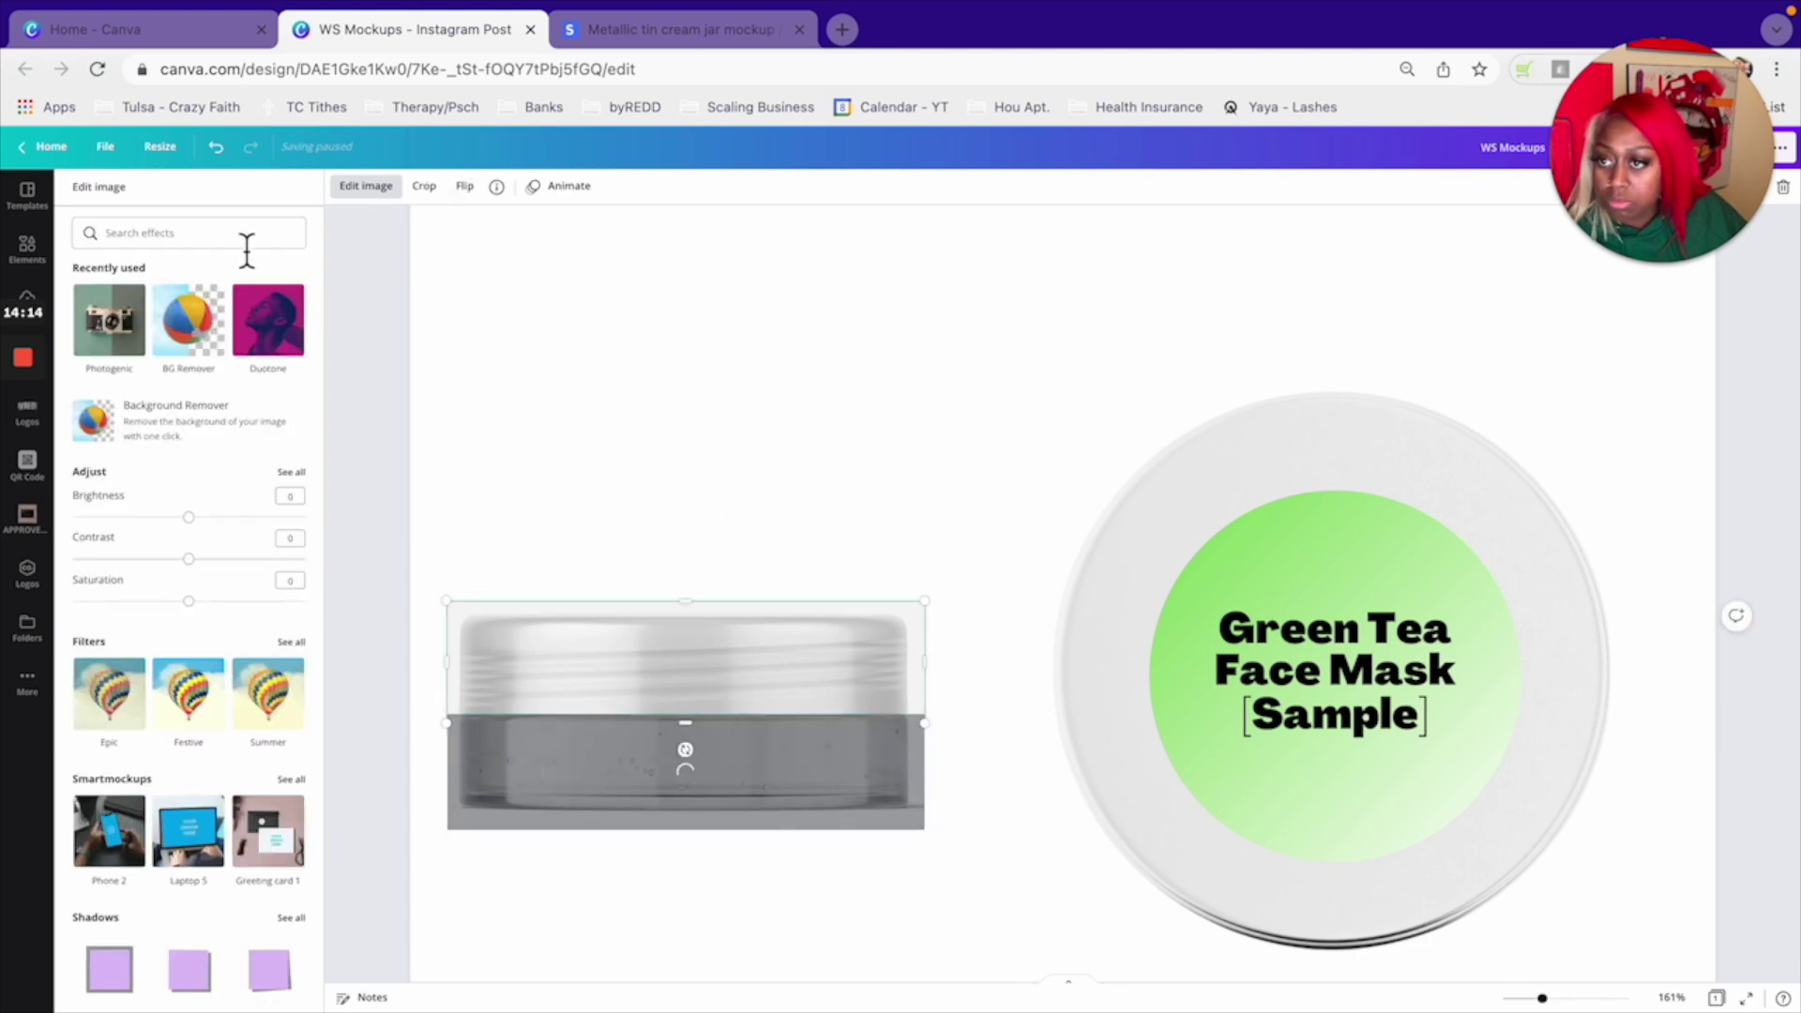
click(711, 789)
scroll(160, 574, down, 8)
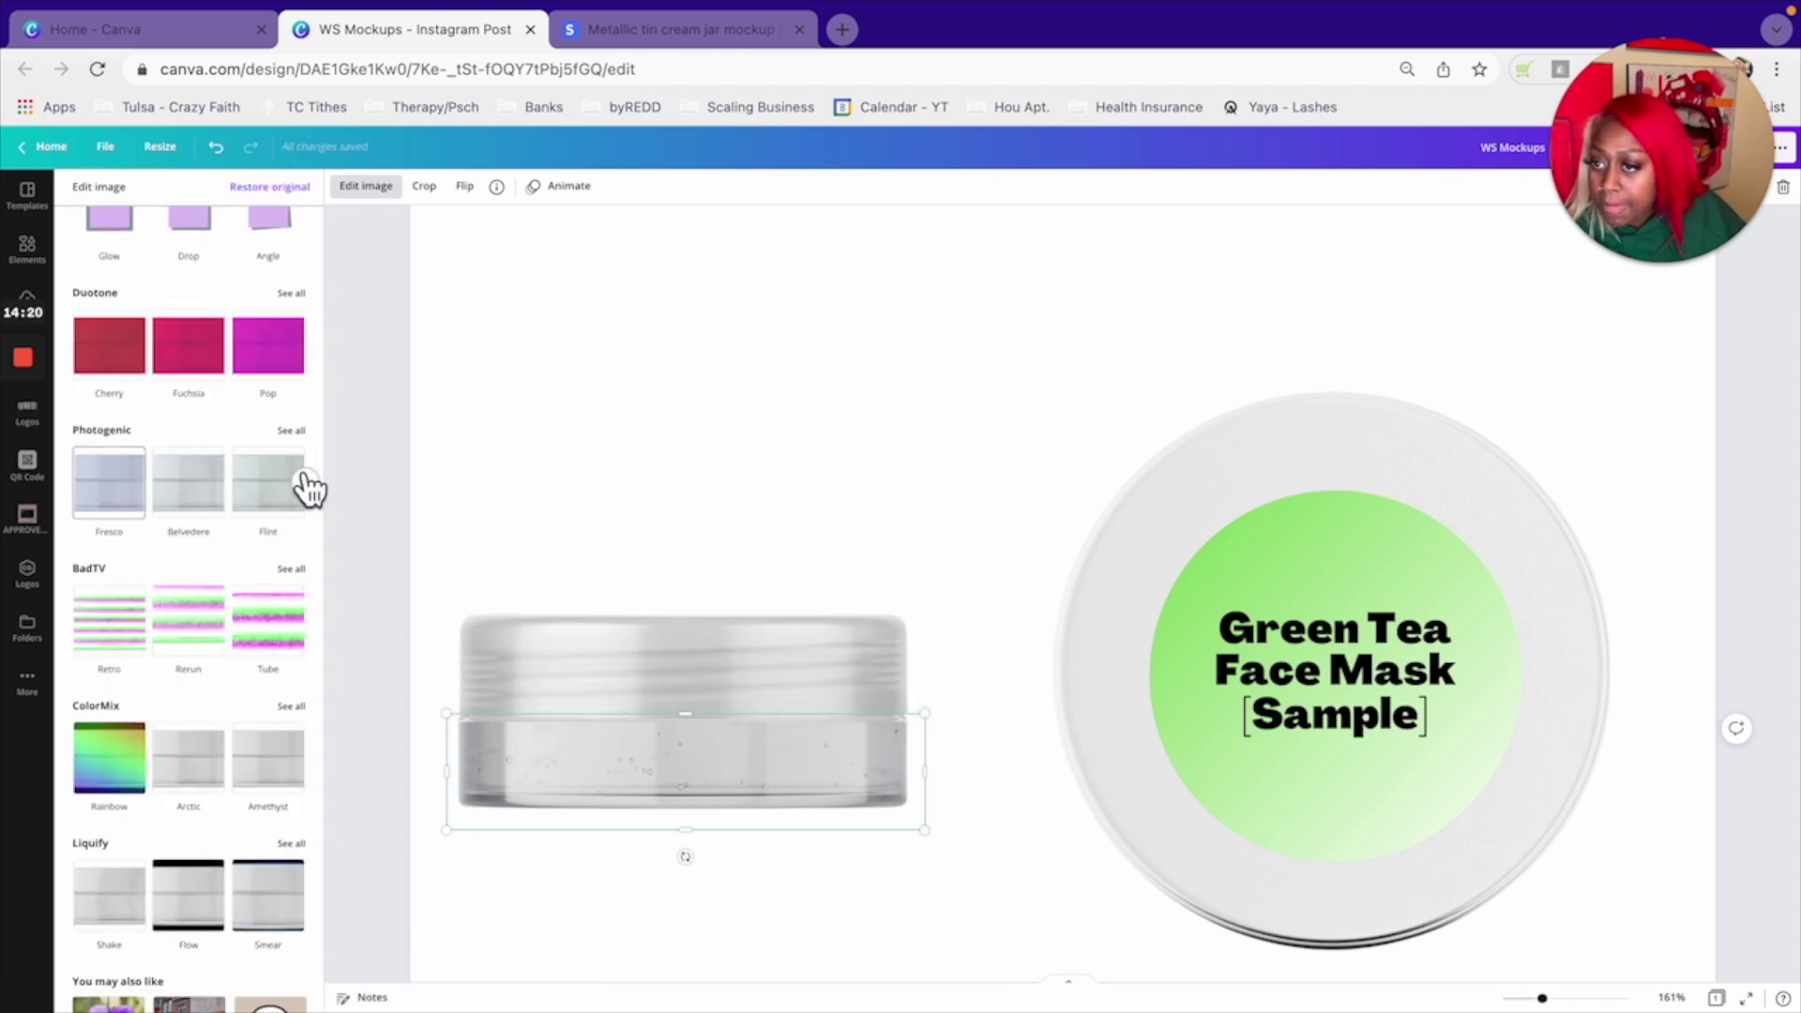
click(292, 431)
scroll(187, 544, down, 3)
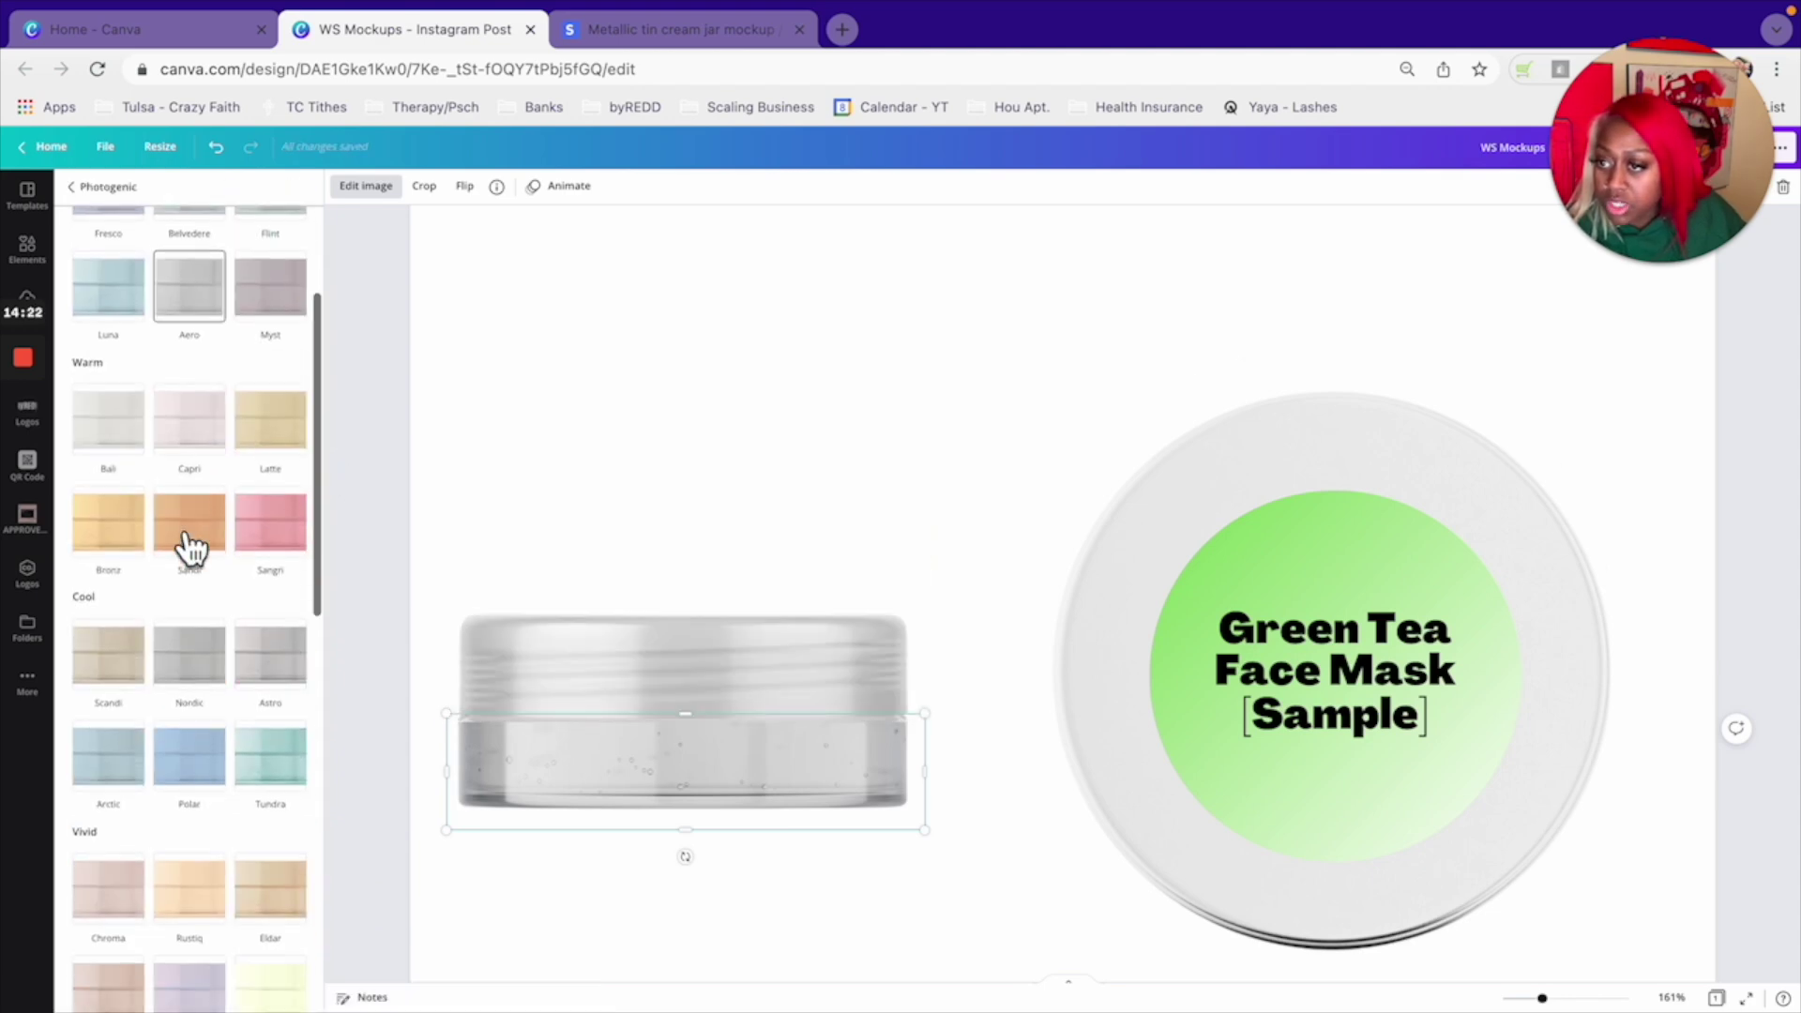
click(124, 434)
click(965, 497)
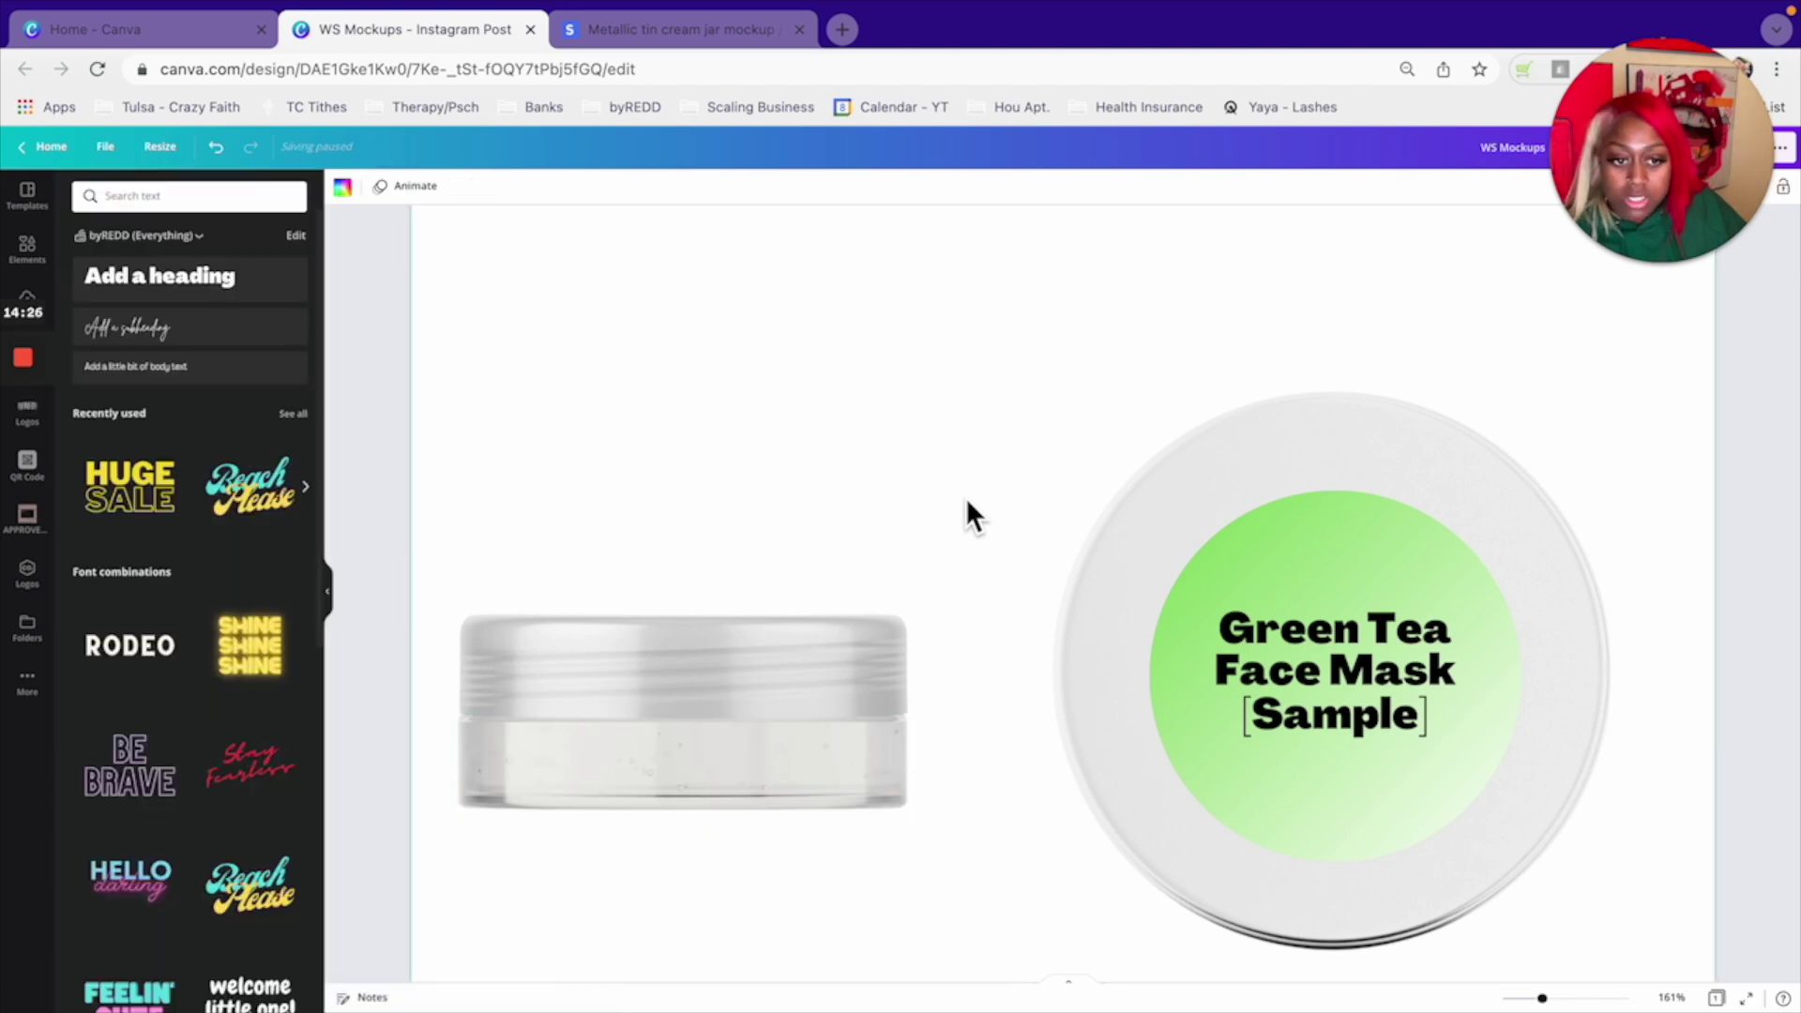
- Group the top-view lid with its label and heading, and scale the group down slightly
drag(1022, 419, 1600, 804)
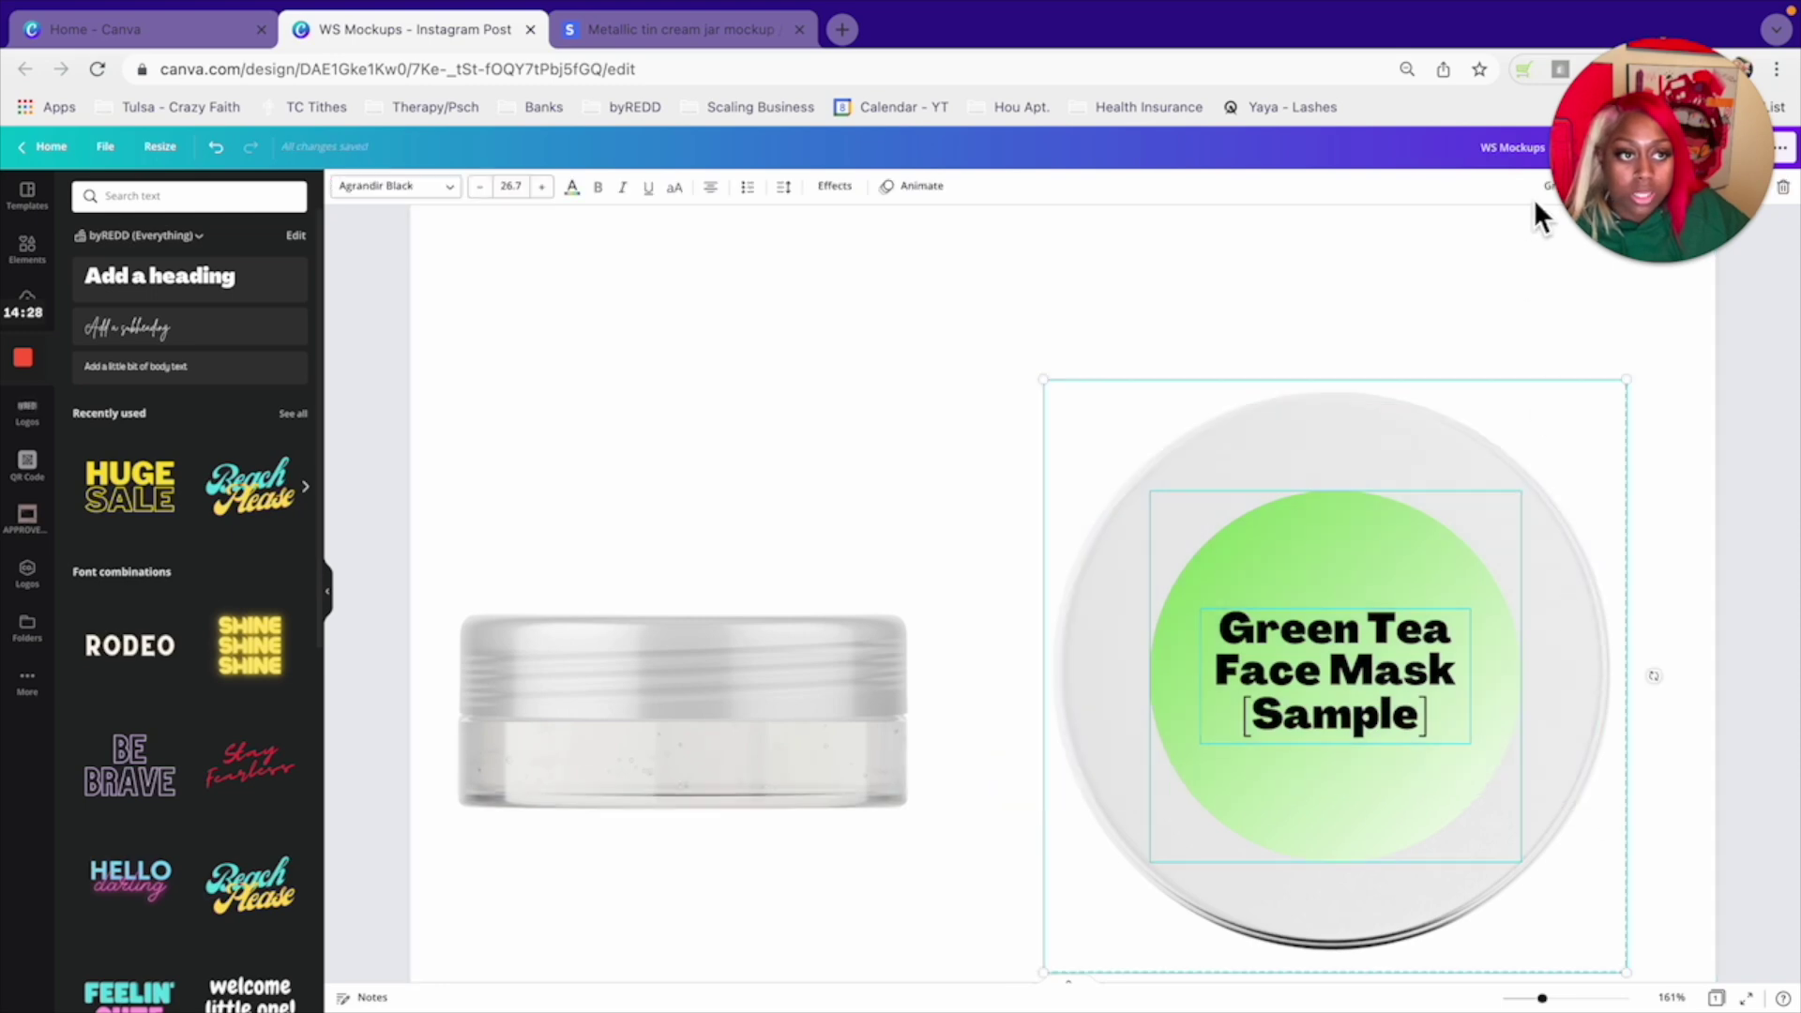
click(1561, 187)
drag(1625, 381, 1521, 486)
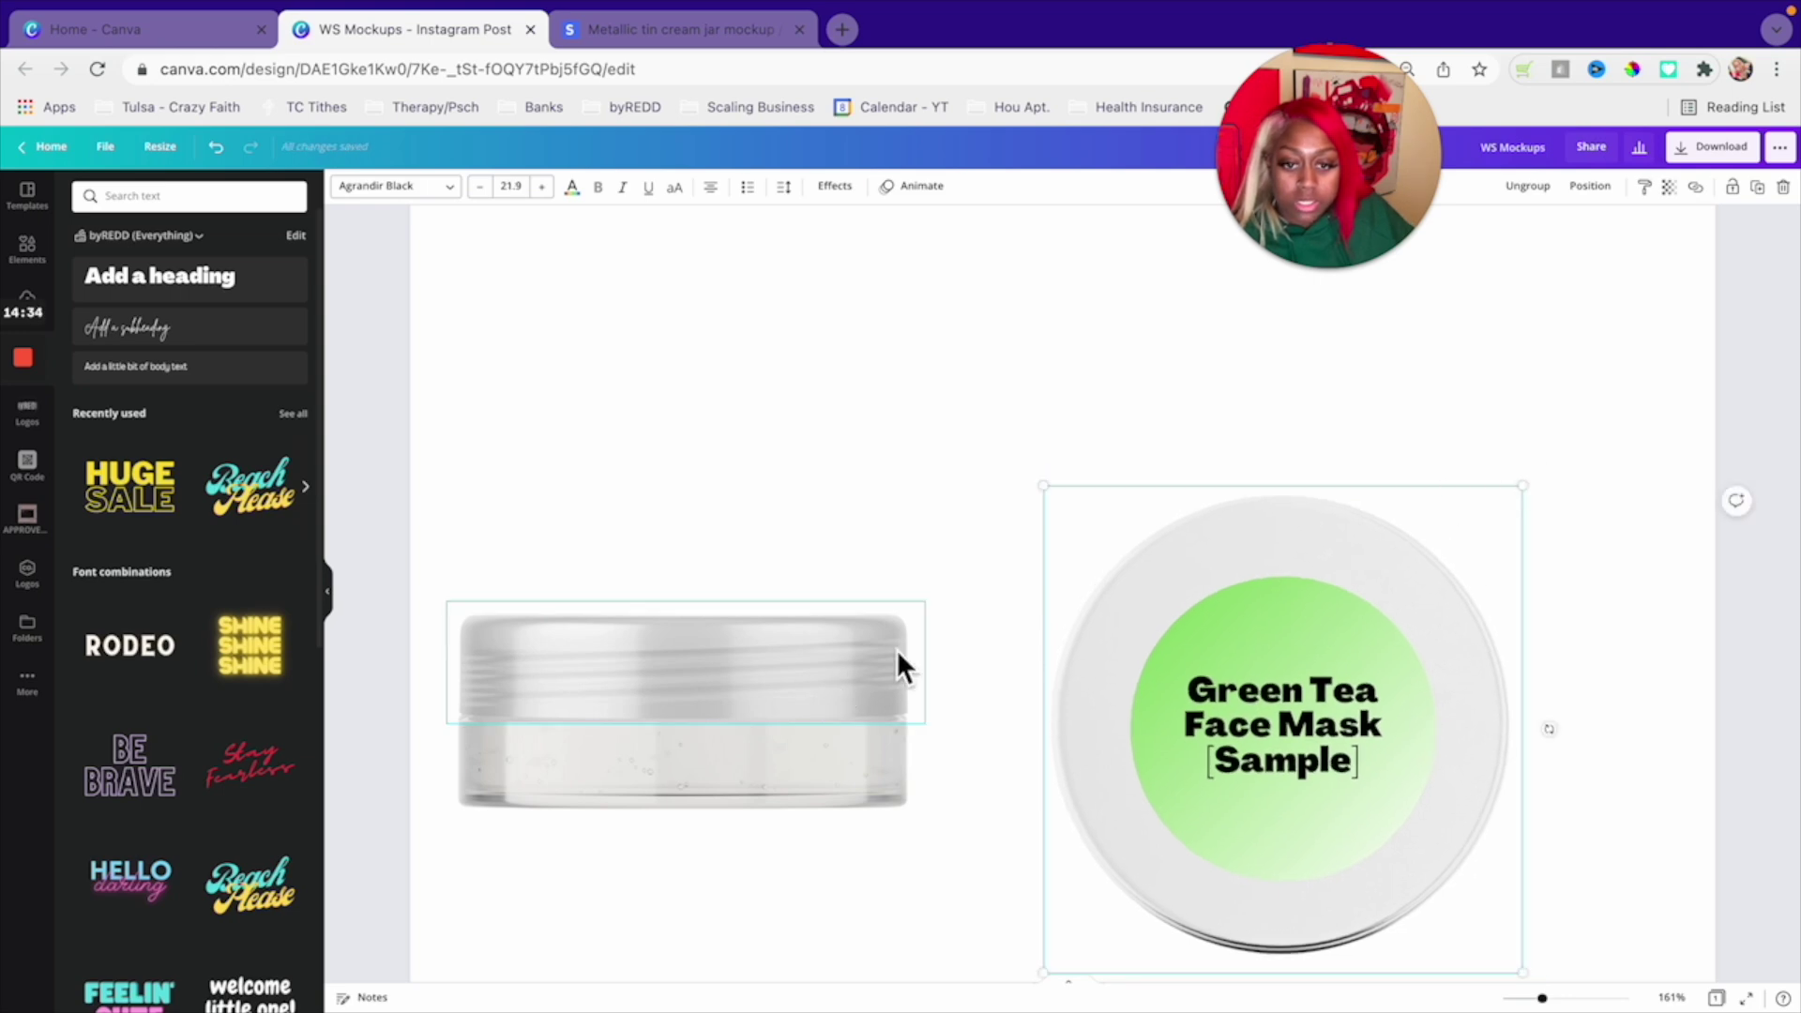
- Group the side-view jar's two pieces and move the jar so its edge sits behind the top-view lid
drag(924, 571, 737, 806)
click(1559, 186)
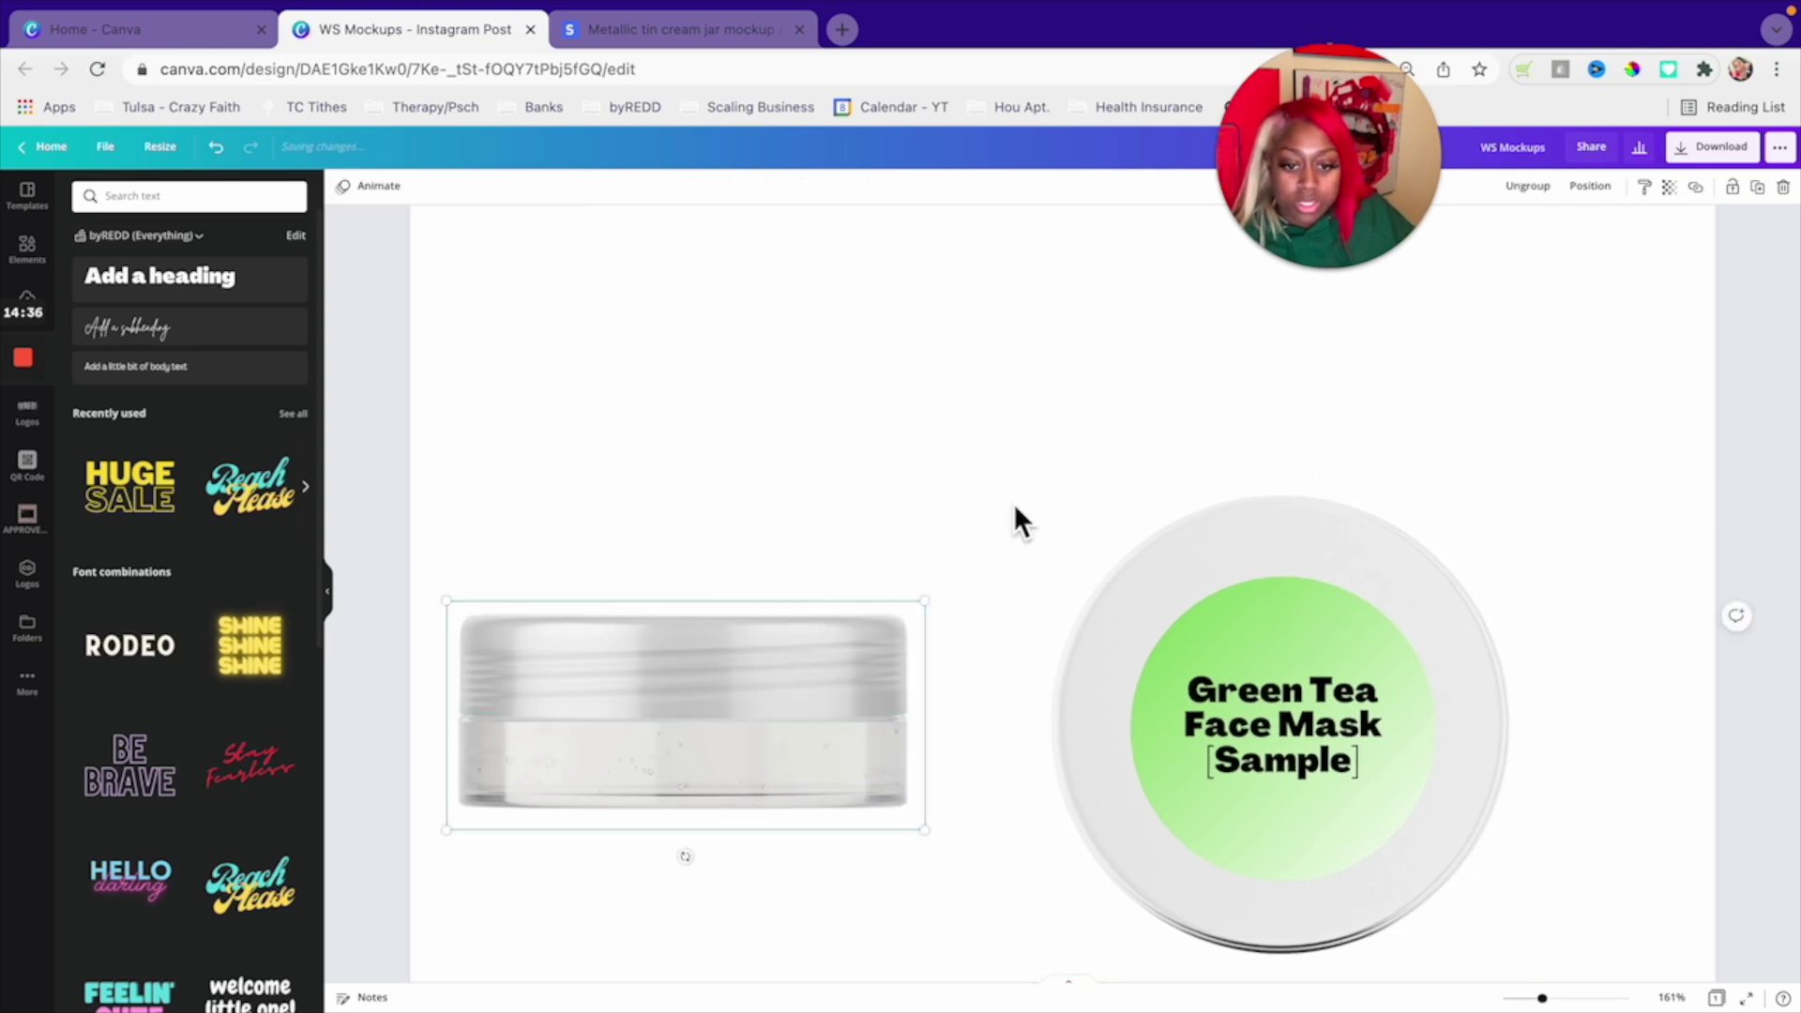
drag(797, 644, 1015, 825)
click(1615, 761)
- Enlarge the jar and lid together to nearly the page's width and centre them horizontally on the page
scroll(1615, 761, down, 3)
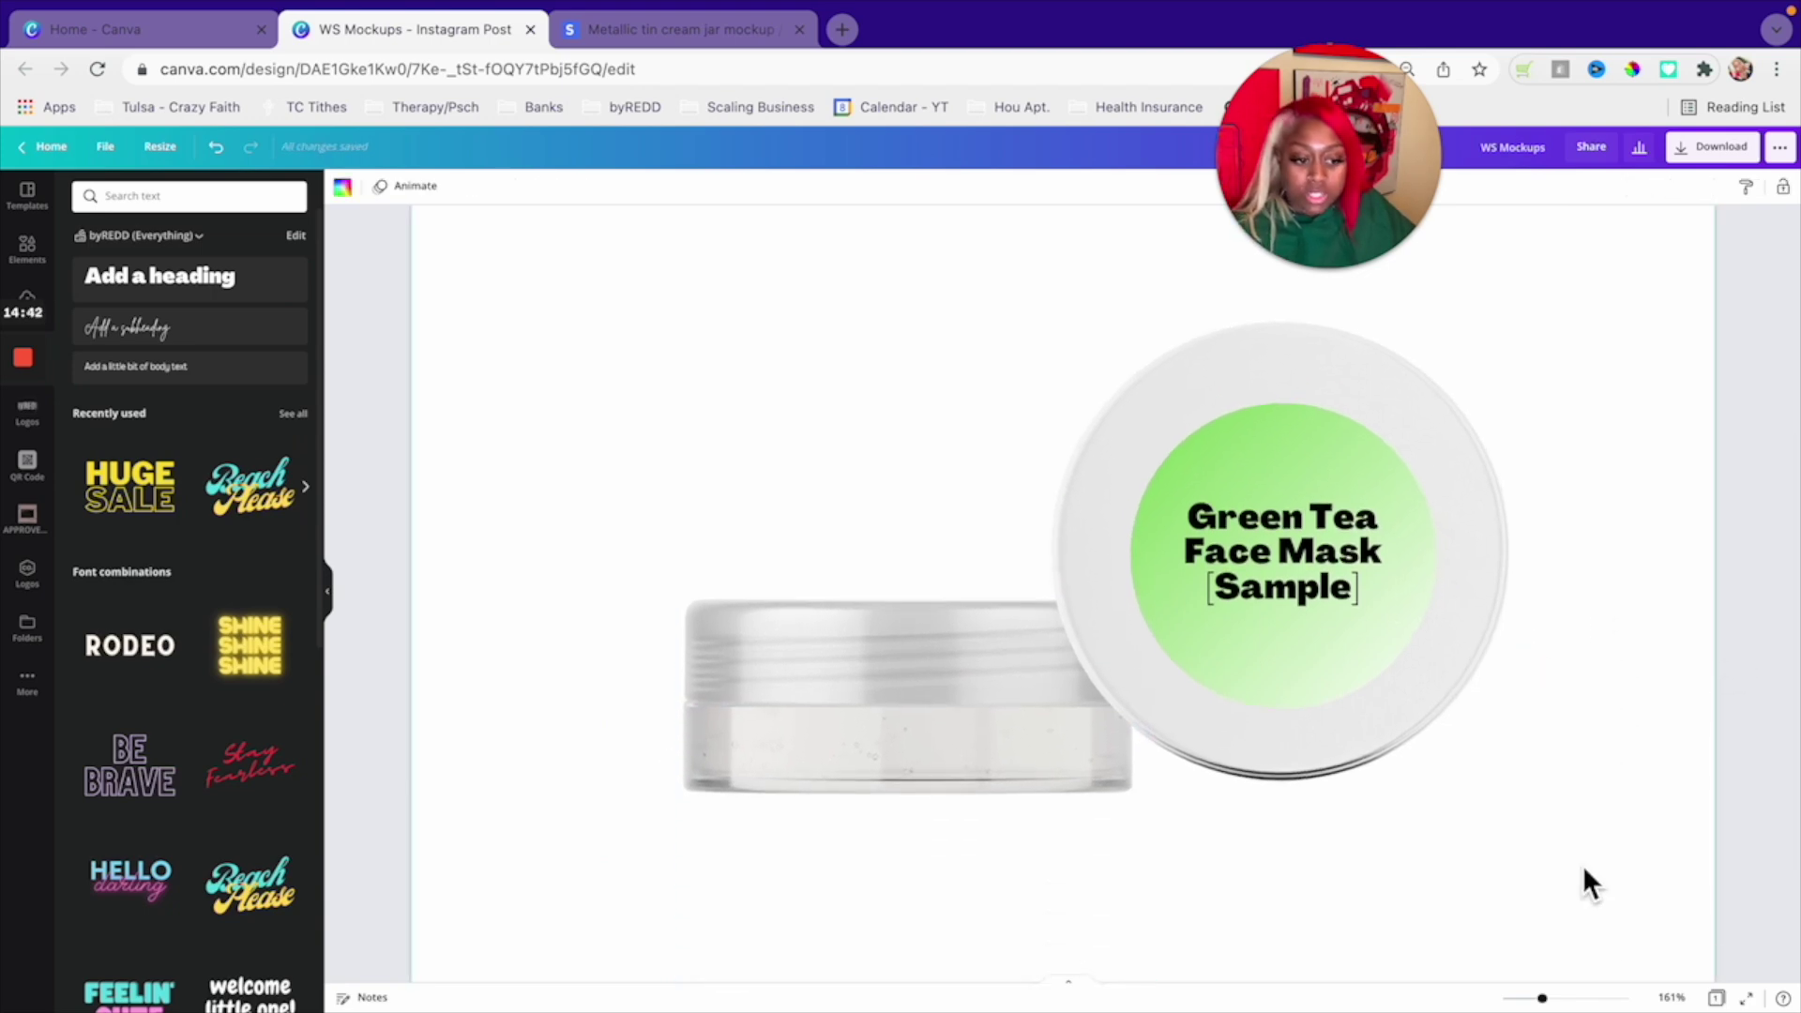
drag(1549, 1004, 1513, 1000)
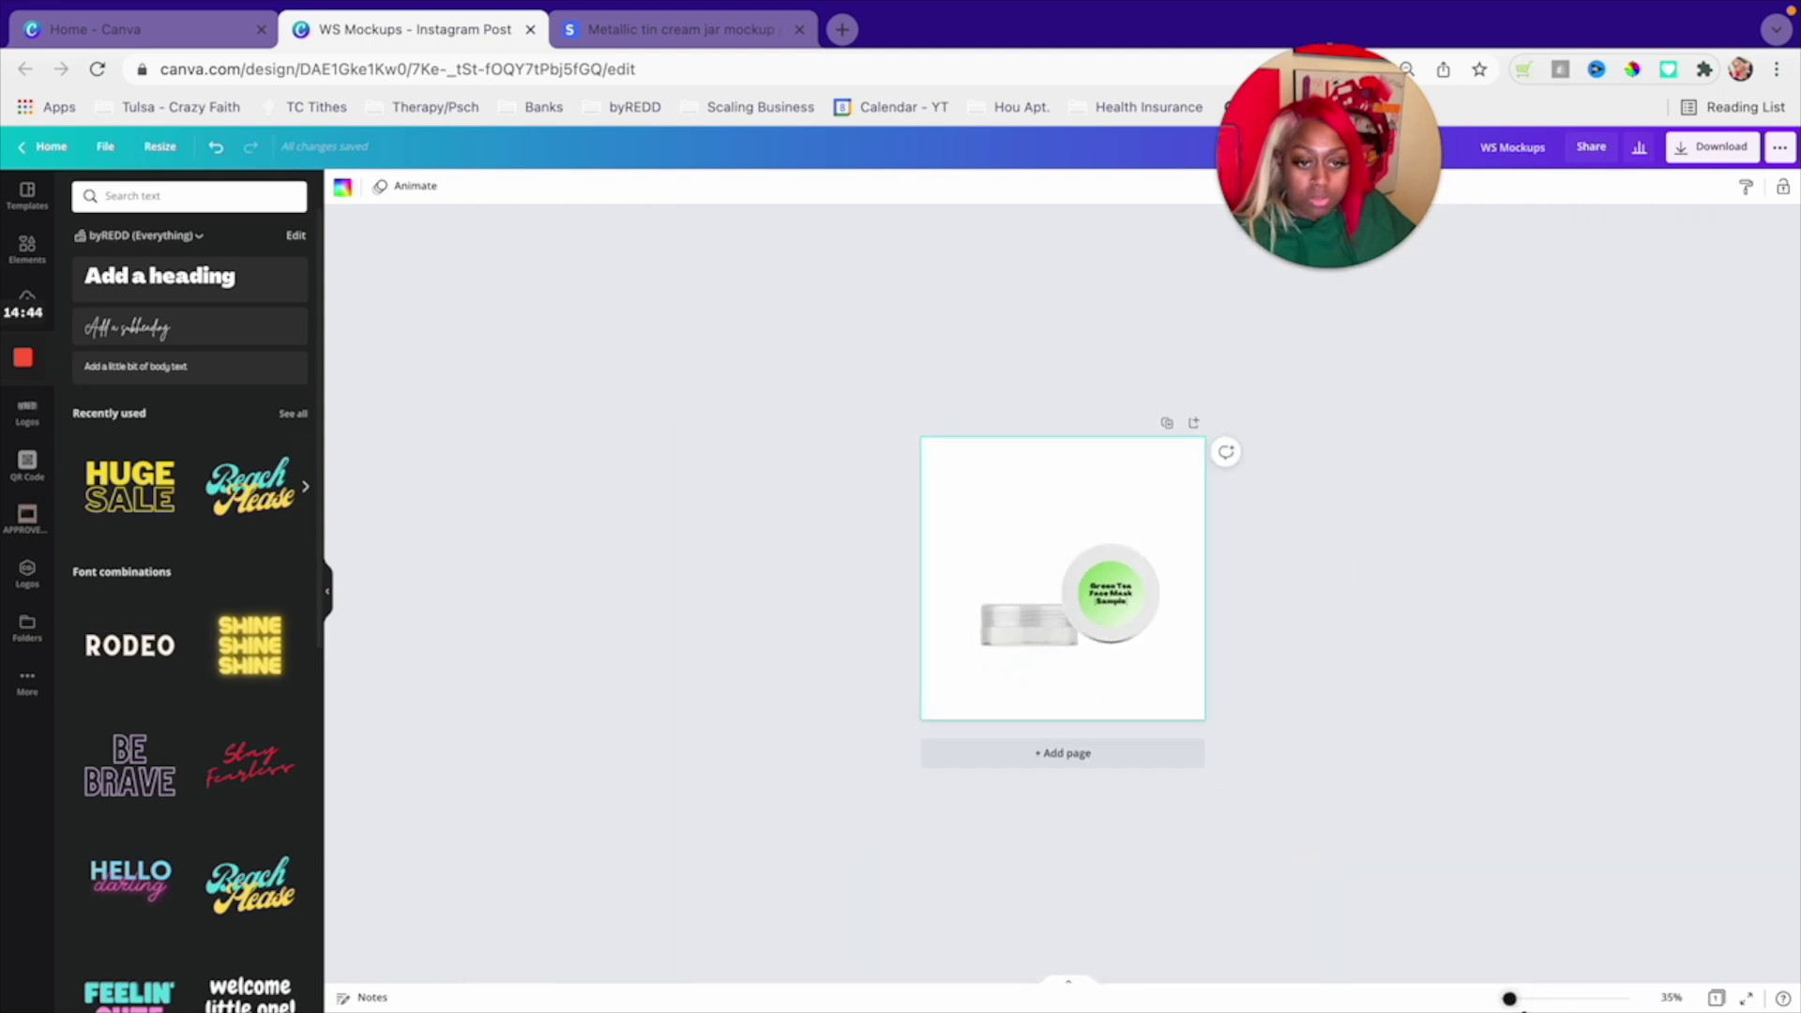
drag(1126, 521, 944, 723)
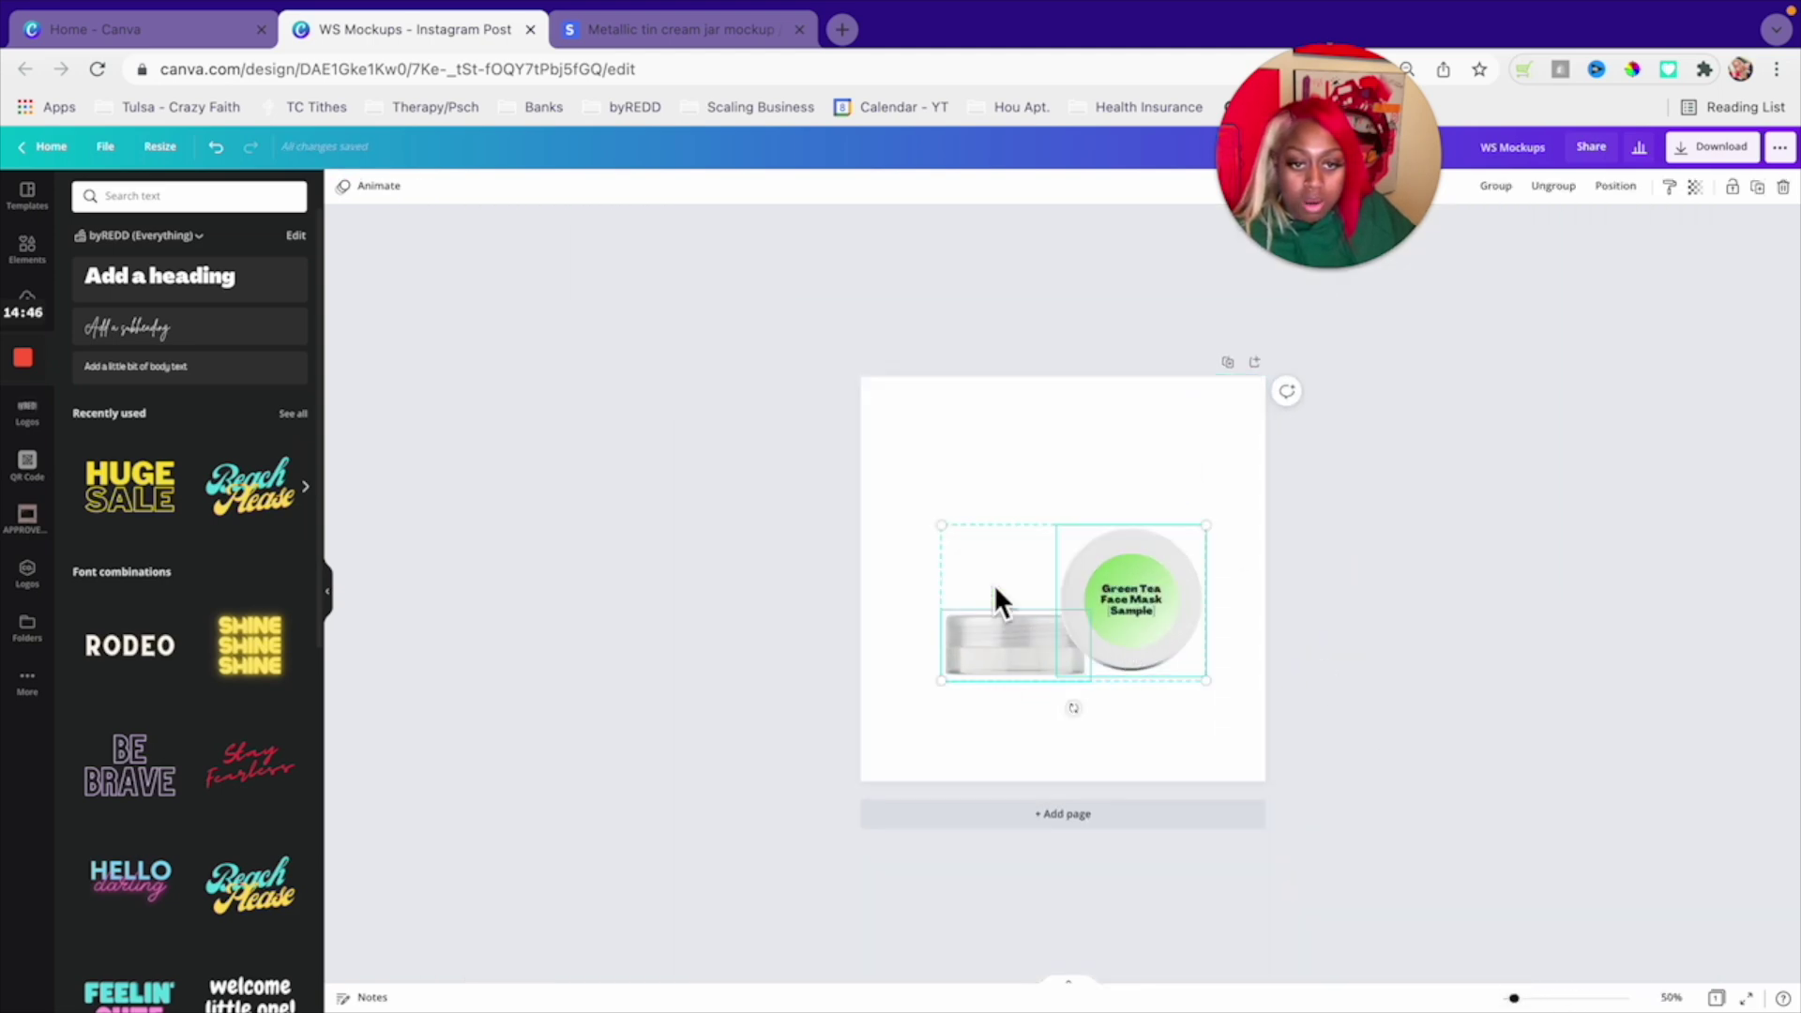
drag(944, 527, 864, 482)
drag(1080, 571, 1108, 574)
drag(1256, 694, 1262, 702)
drag(1186, 644, 1177, 639)
click(1343, 654)
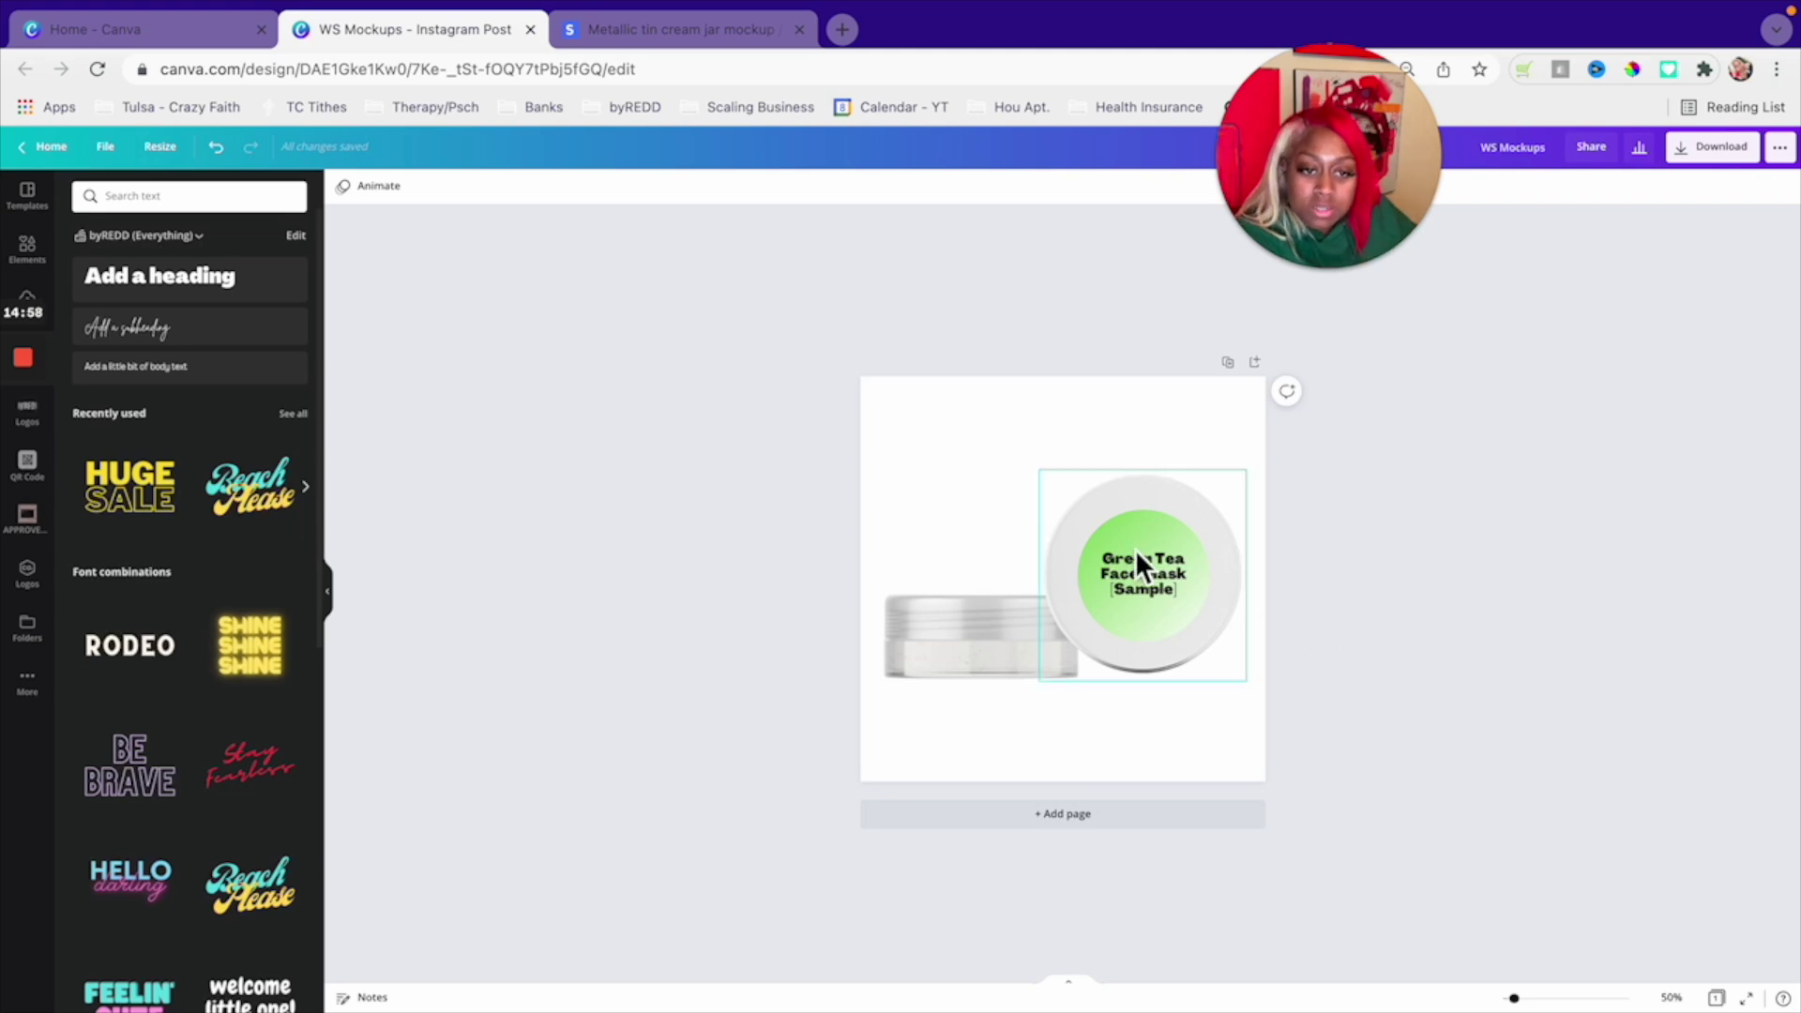
- Ungroup the top-view lid and centre its green label and heading text on the lid
click(1165, 533)
click(1541, 191)
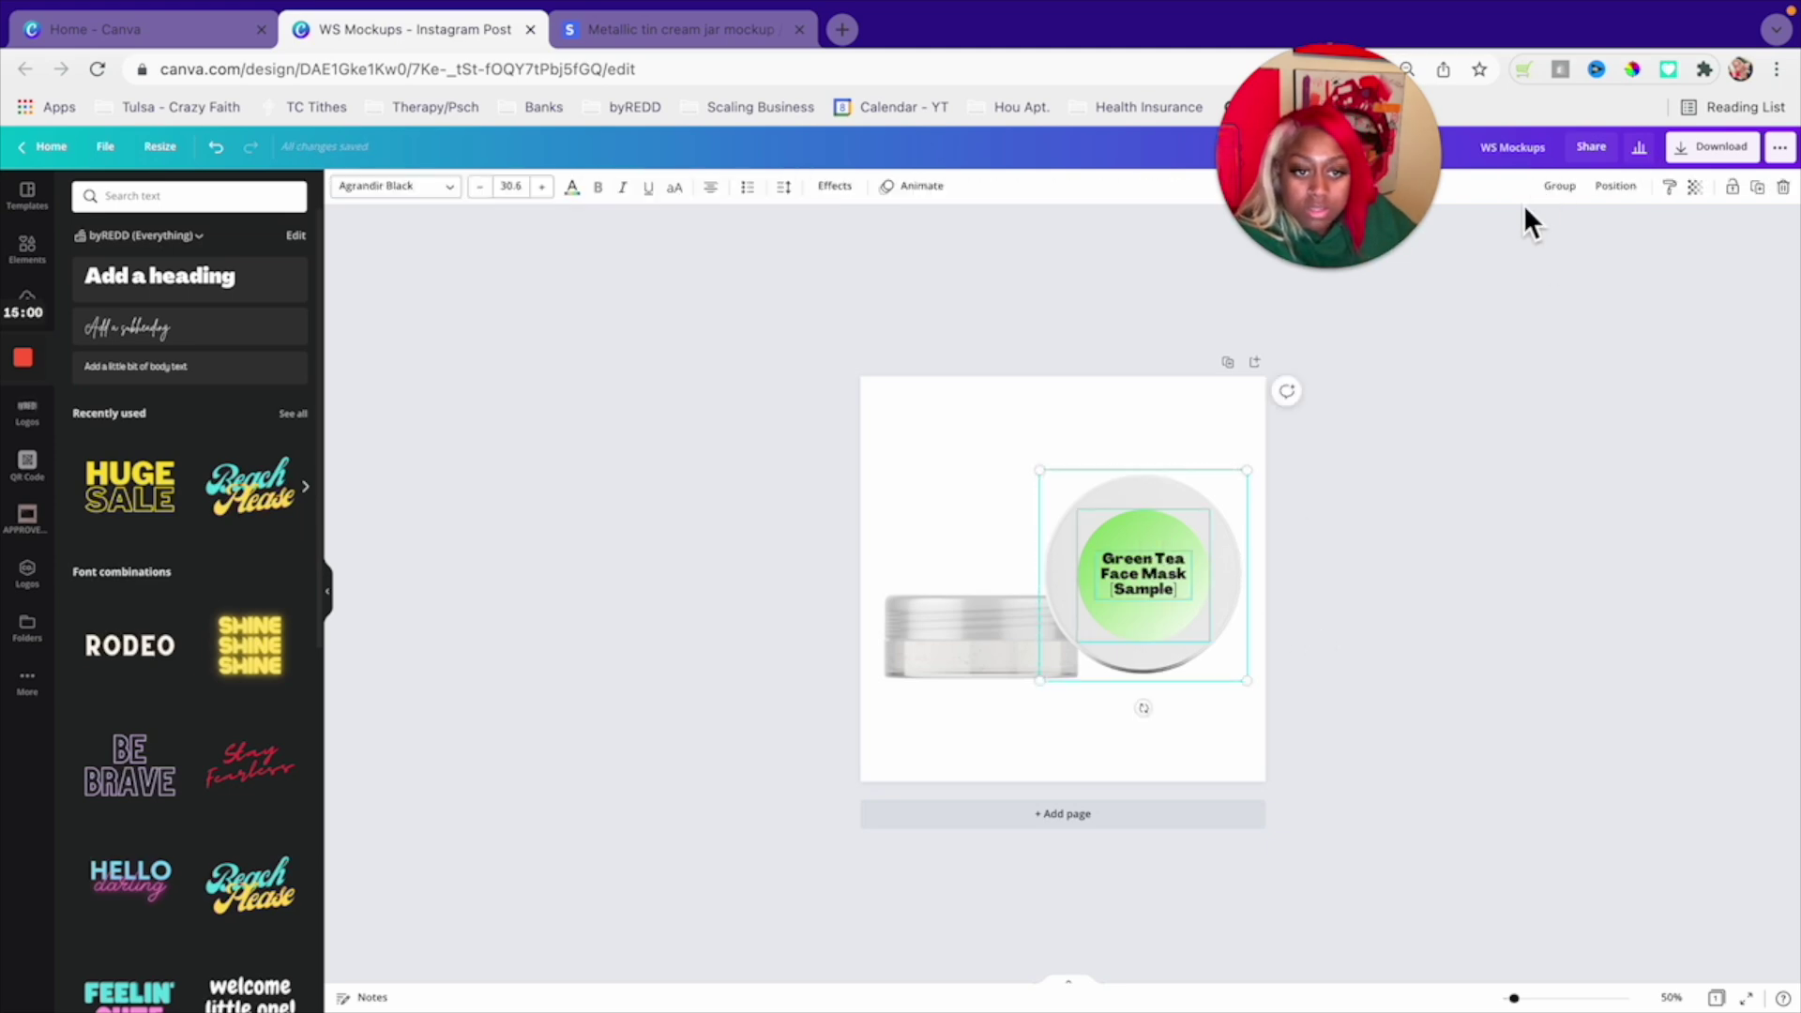
drag(1160, 627, 1165, 639)
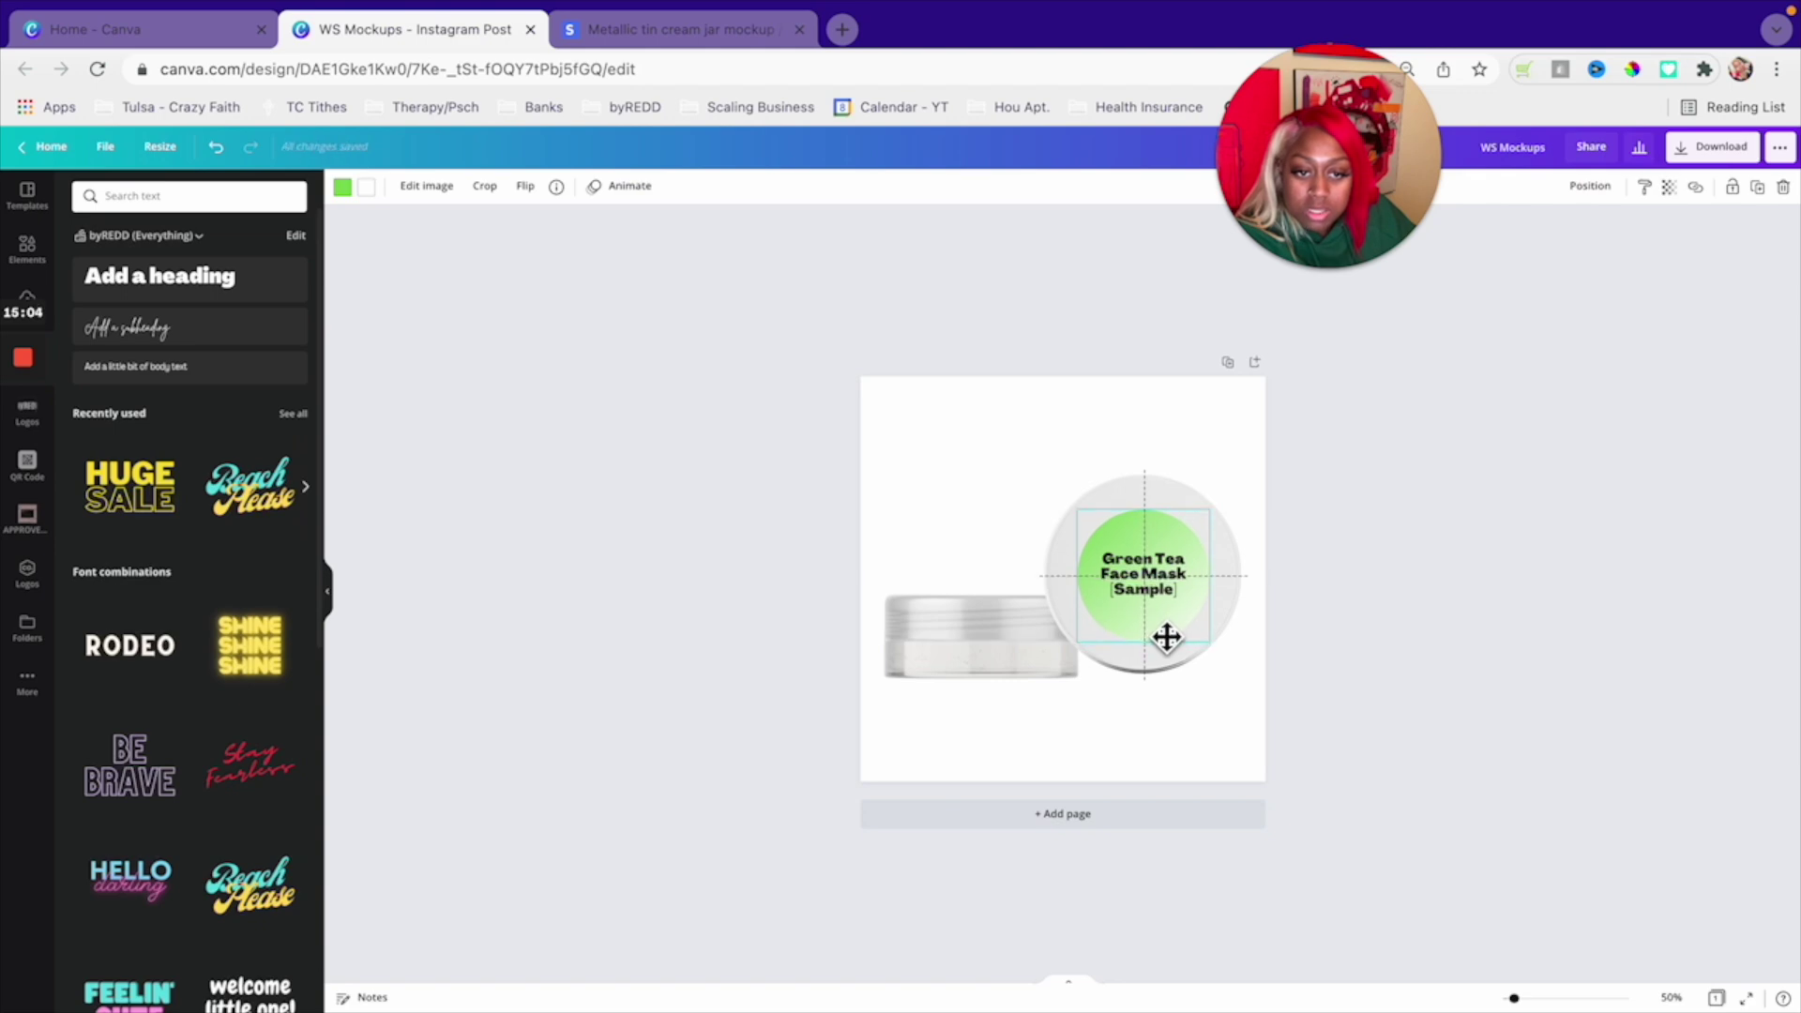
click(1235, 713)
drag(1167, 584, 1171, 589)
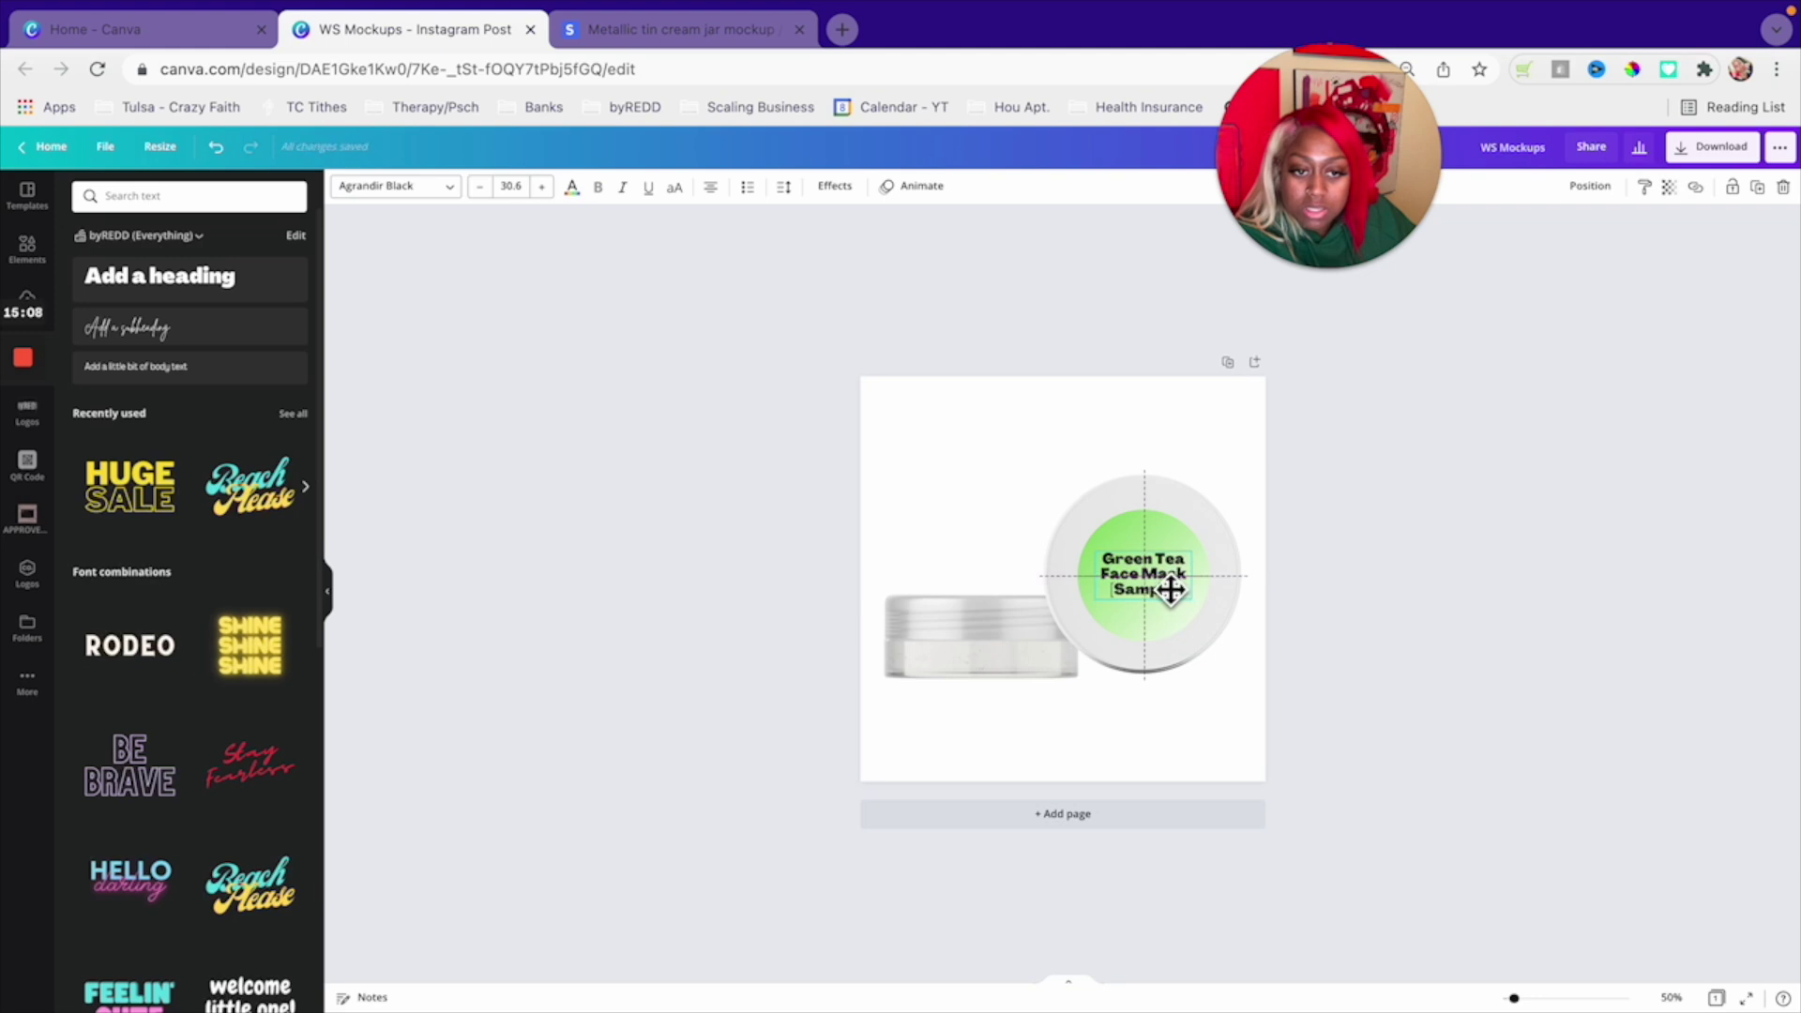
click(1217, 730)
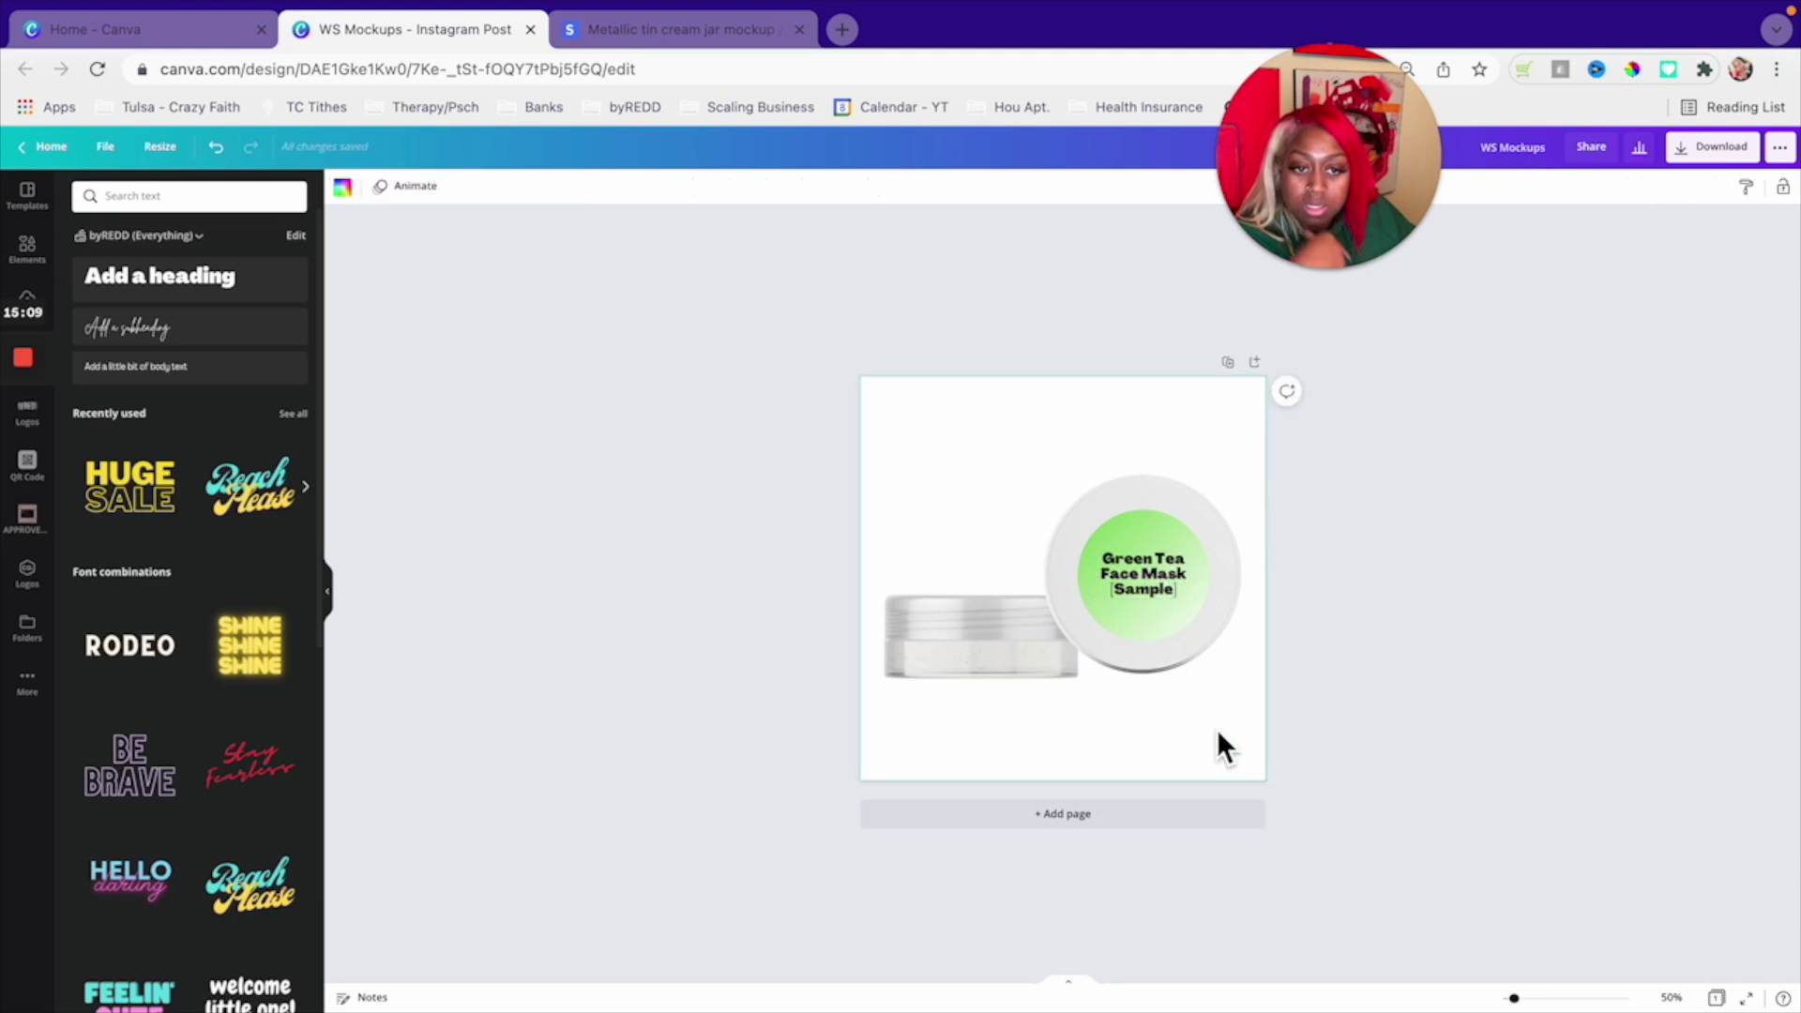
click(1173, 594)
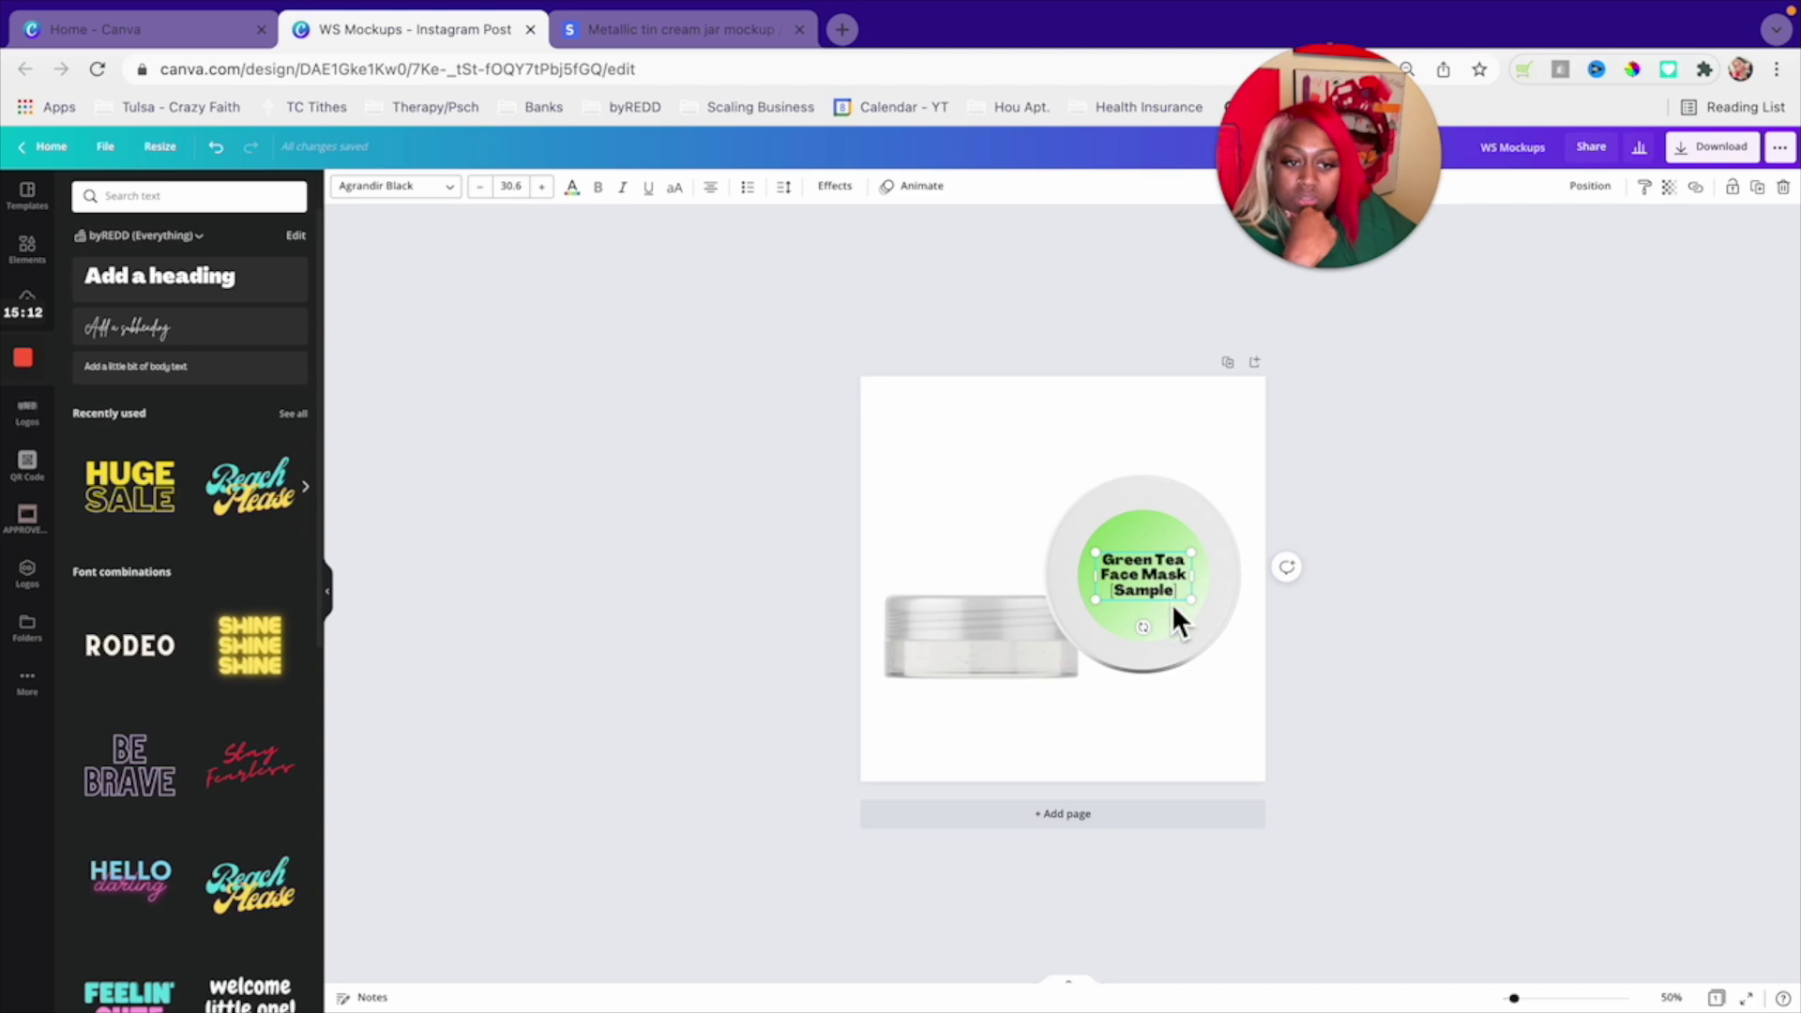
click(1211, 689)
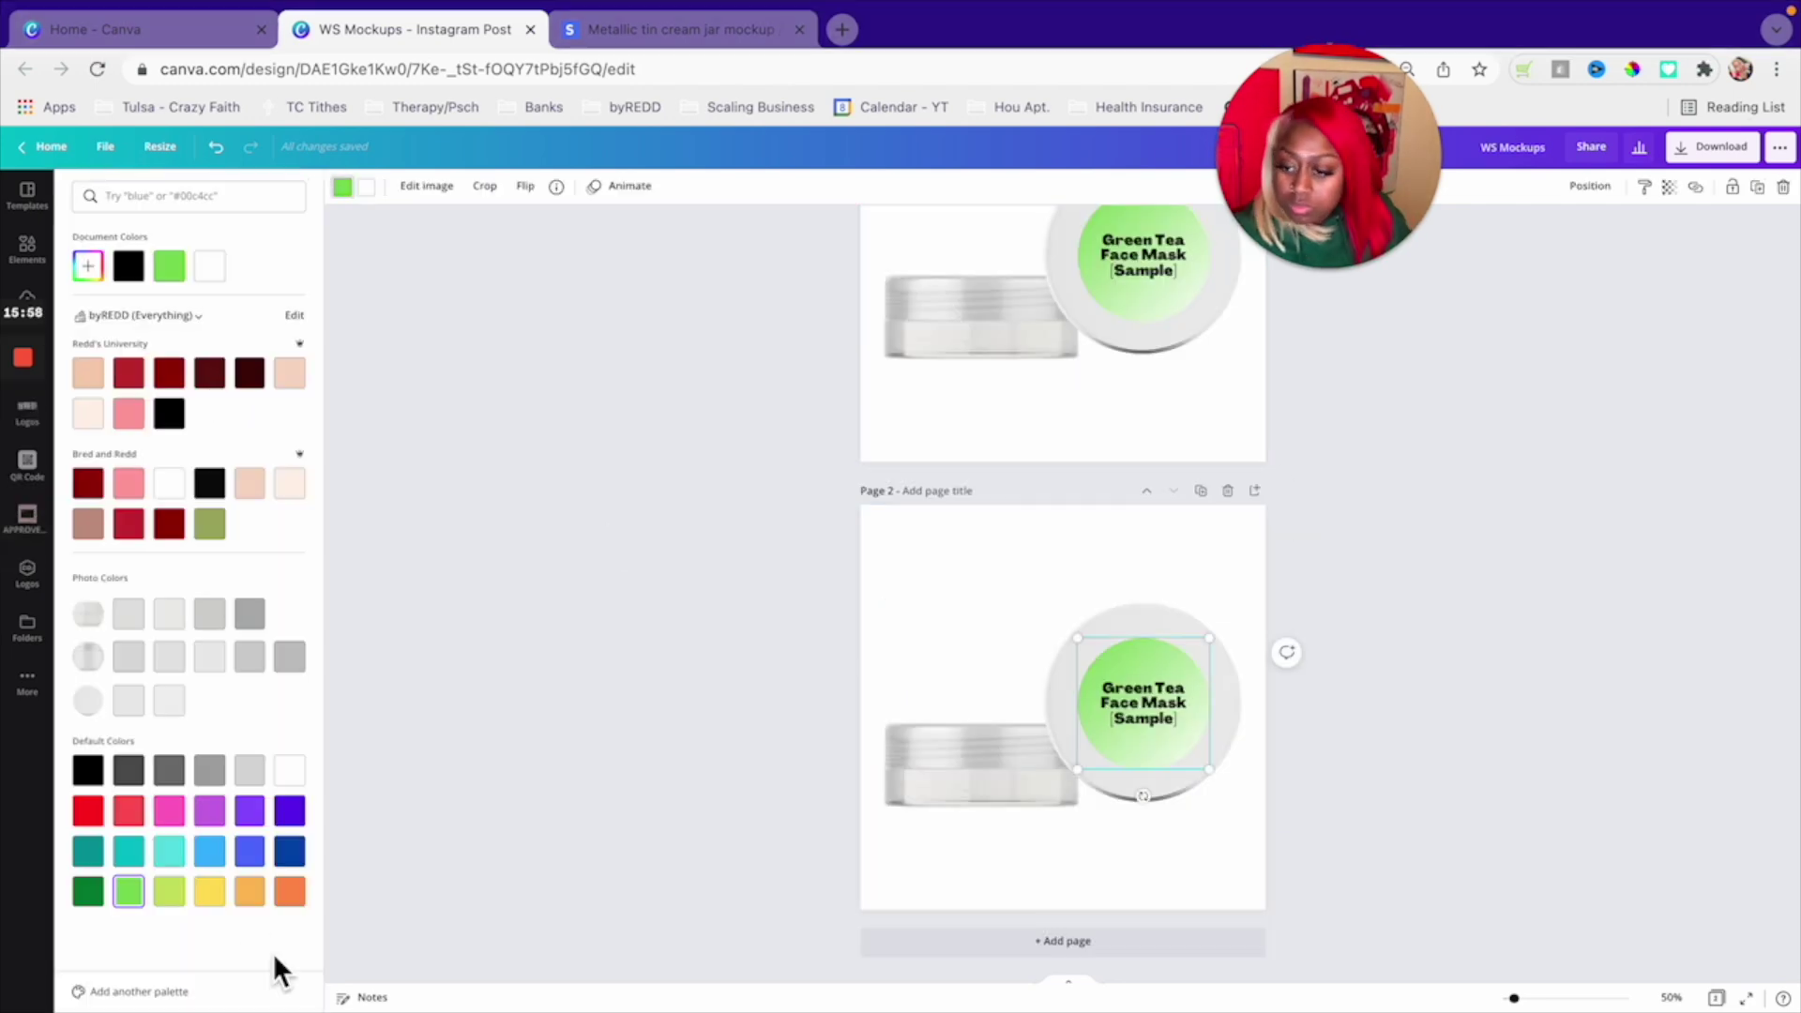
- Recolour page 2's lid label orange, and sample the turmeric bucket's yellow from the Mockups design as its replacement colour
click(250, 891)
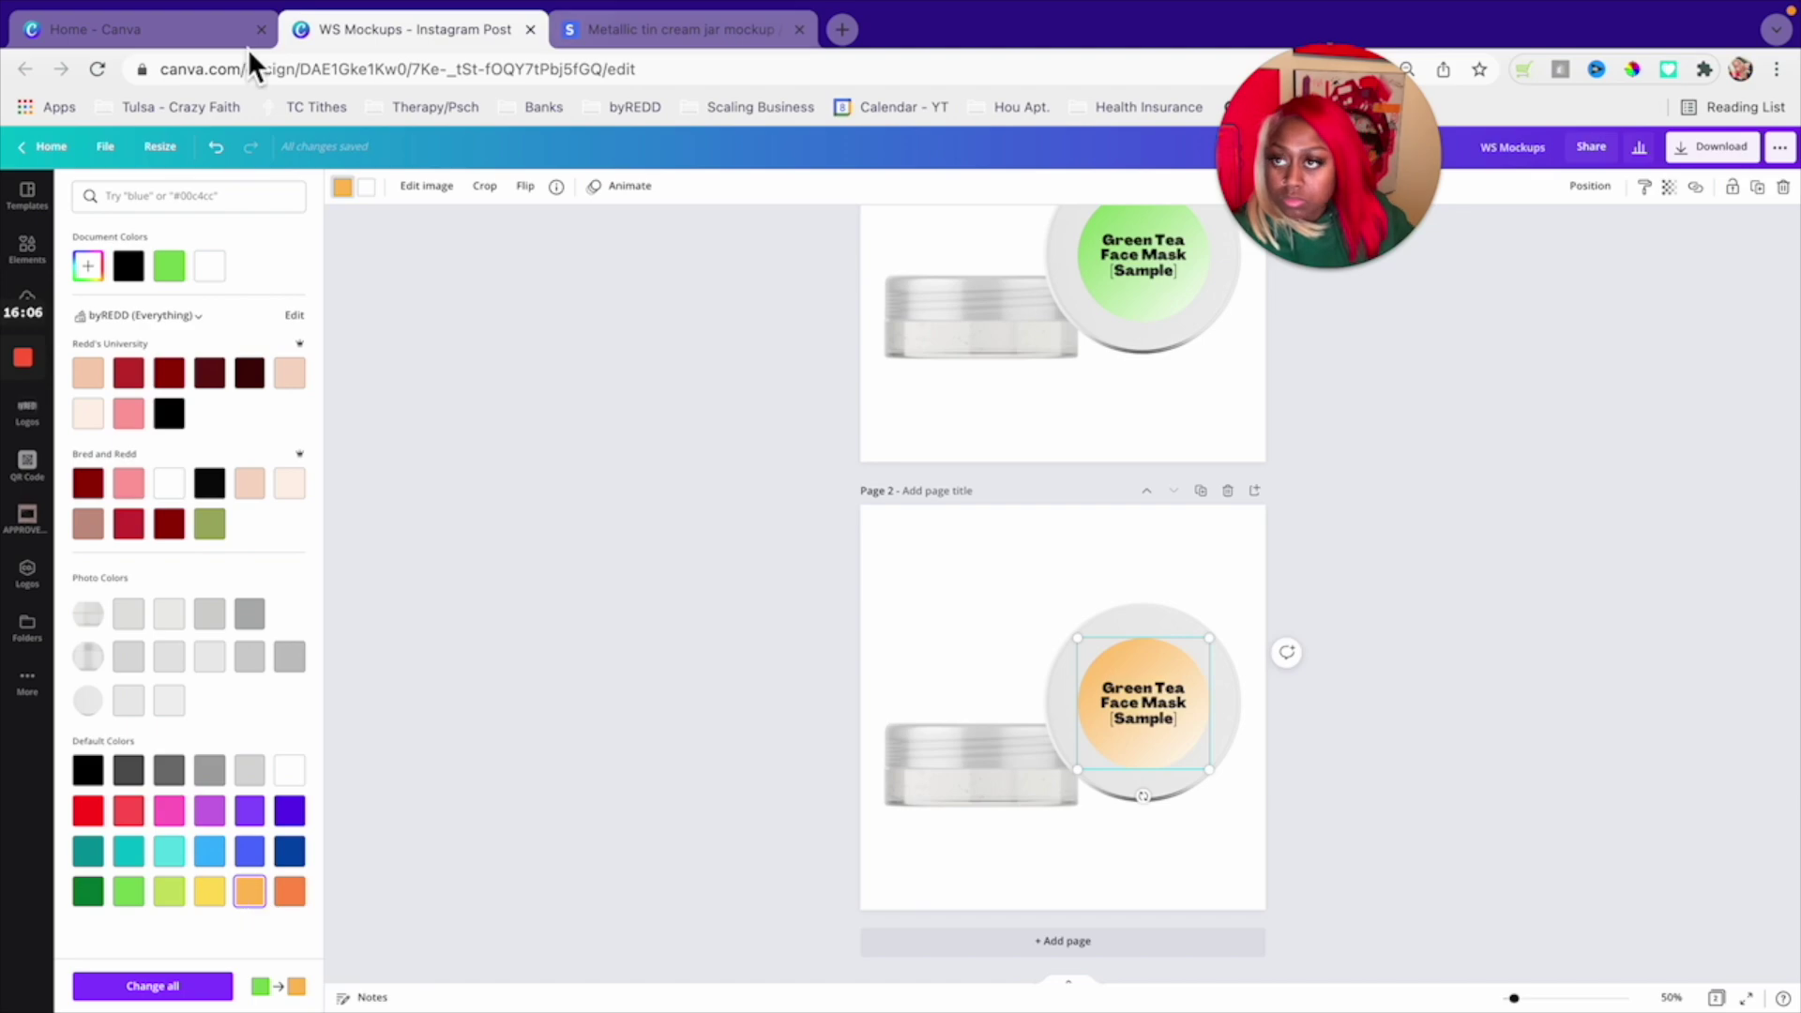
click(249, 37)
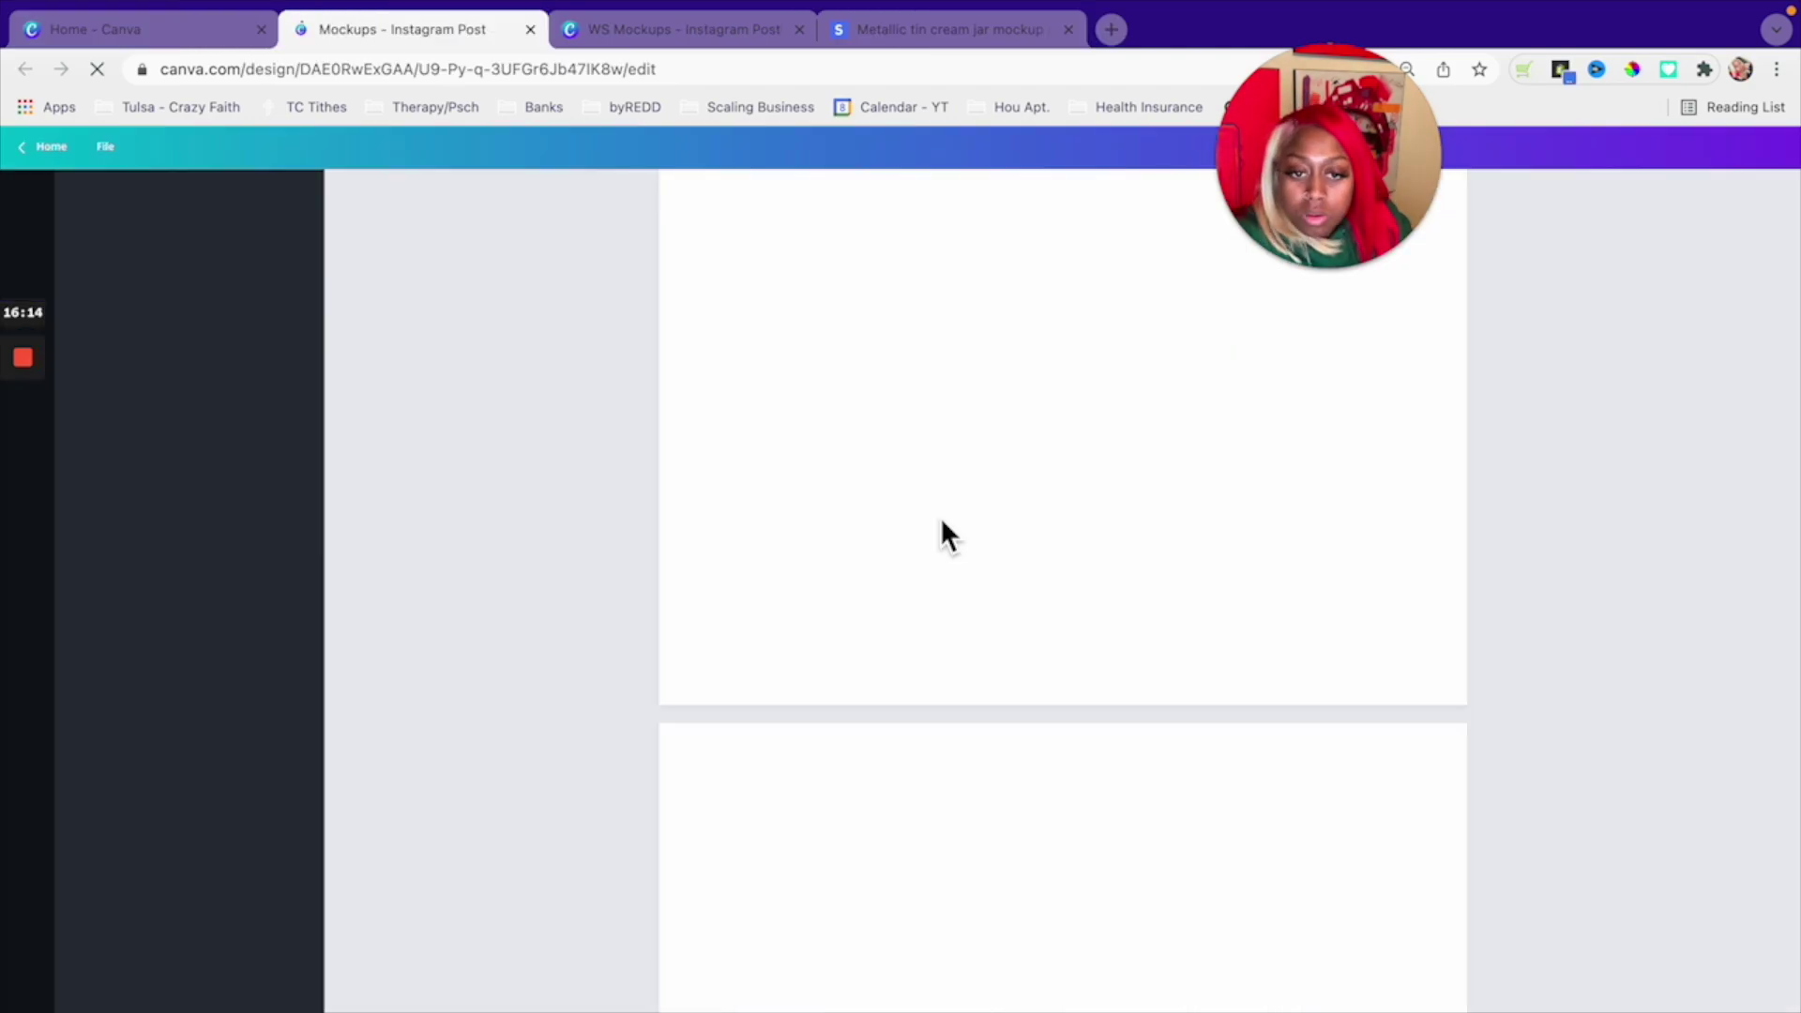
click(864, 482)
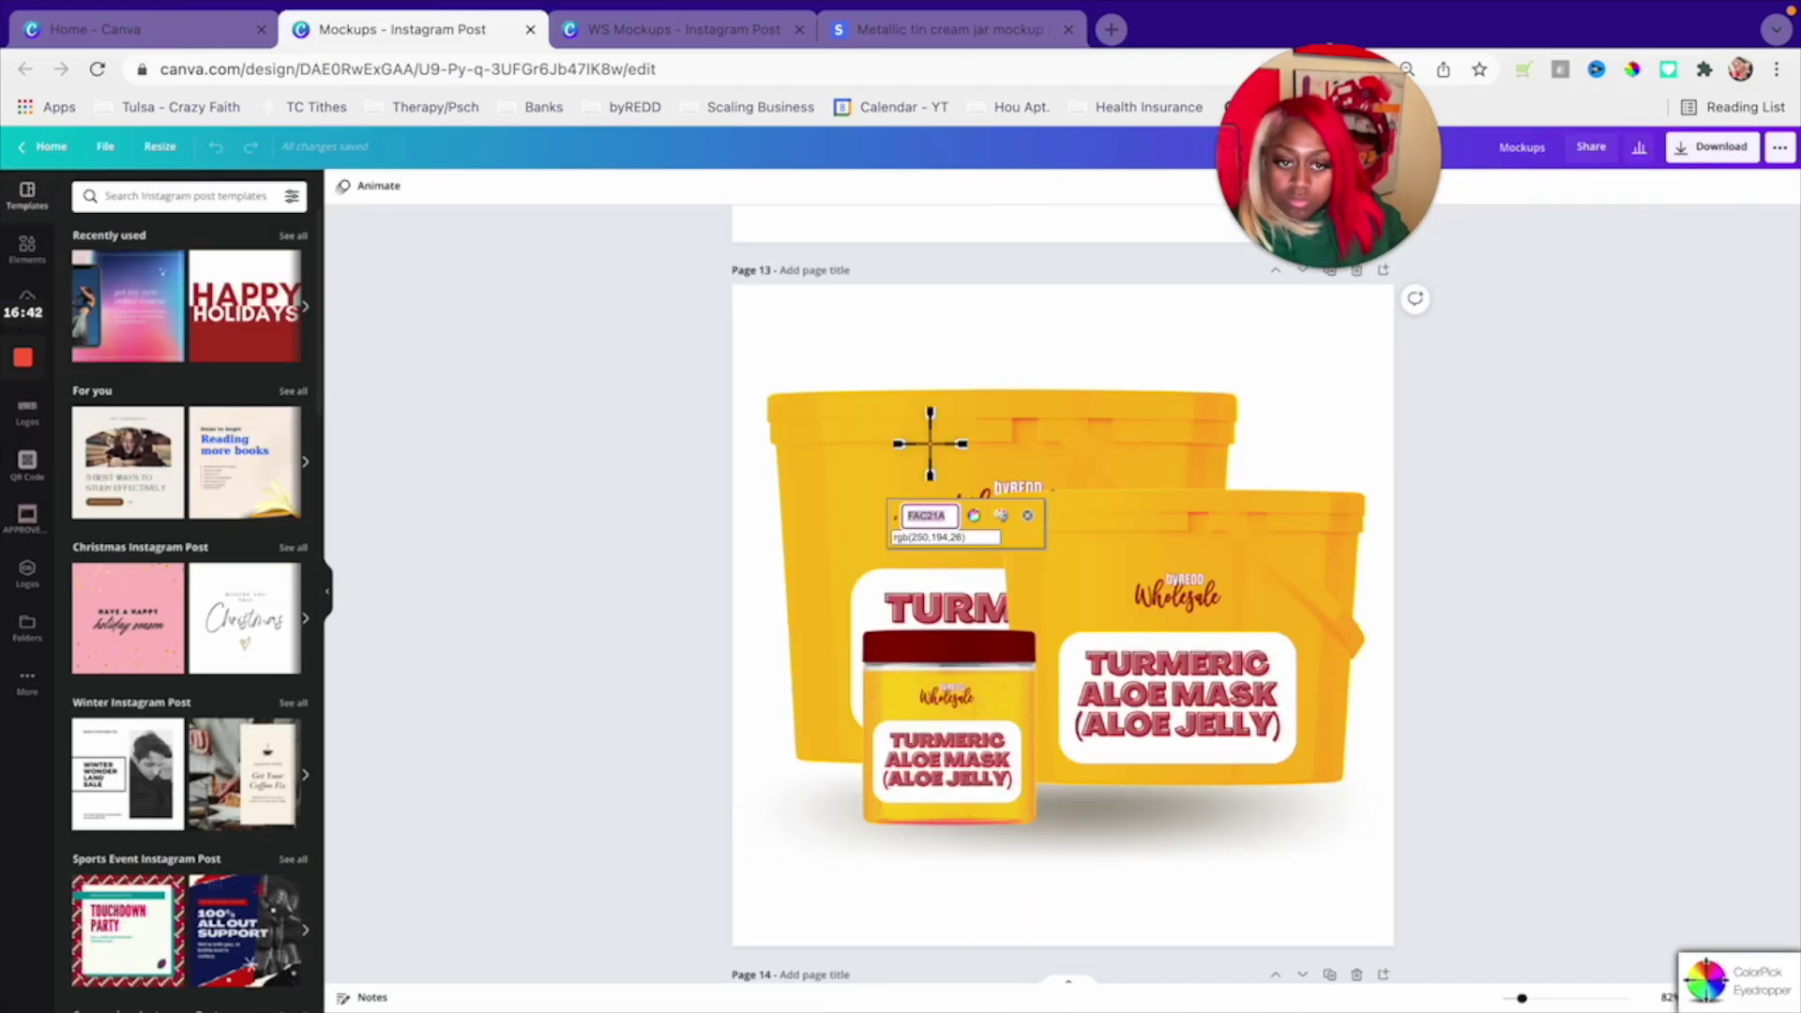
click(953, 778)
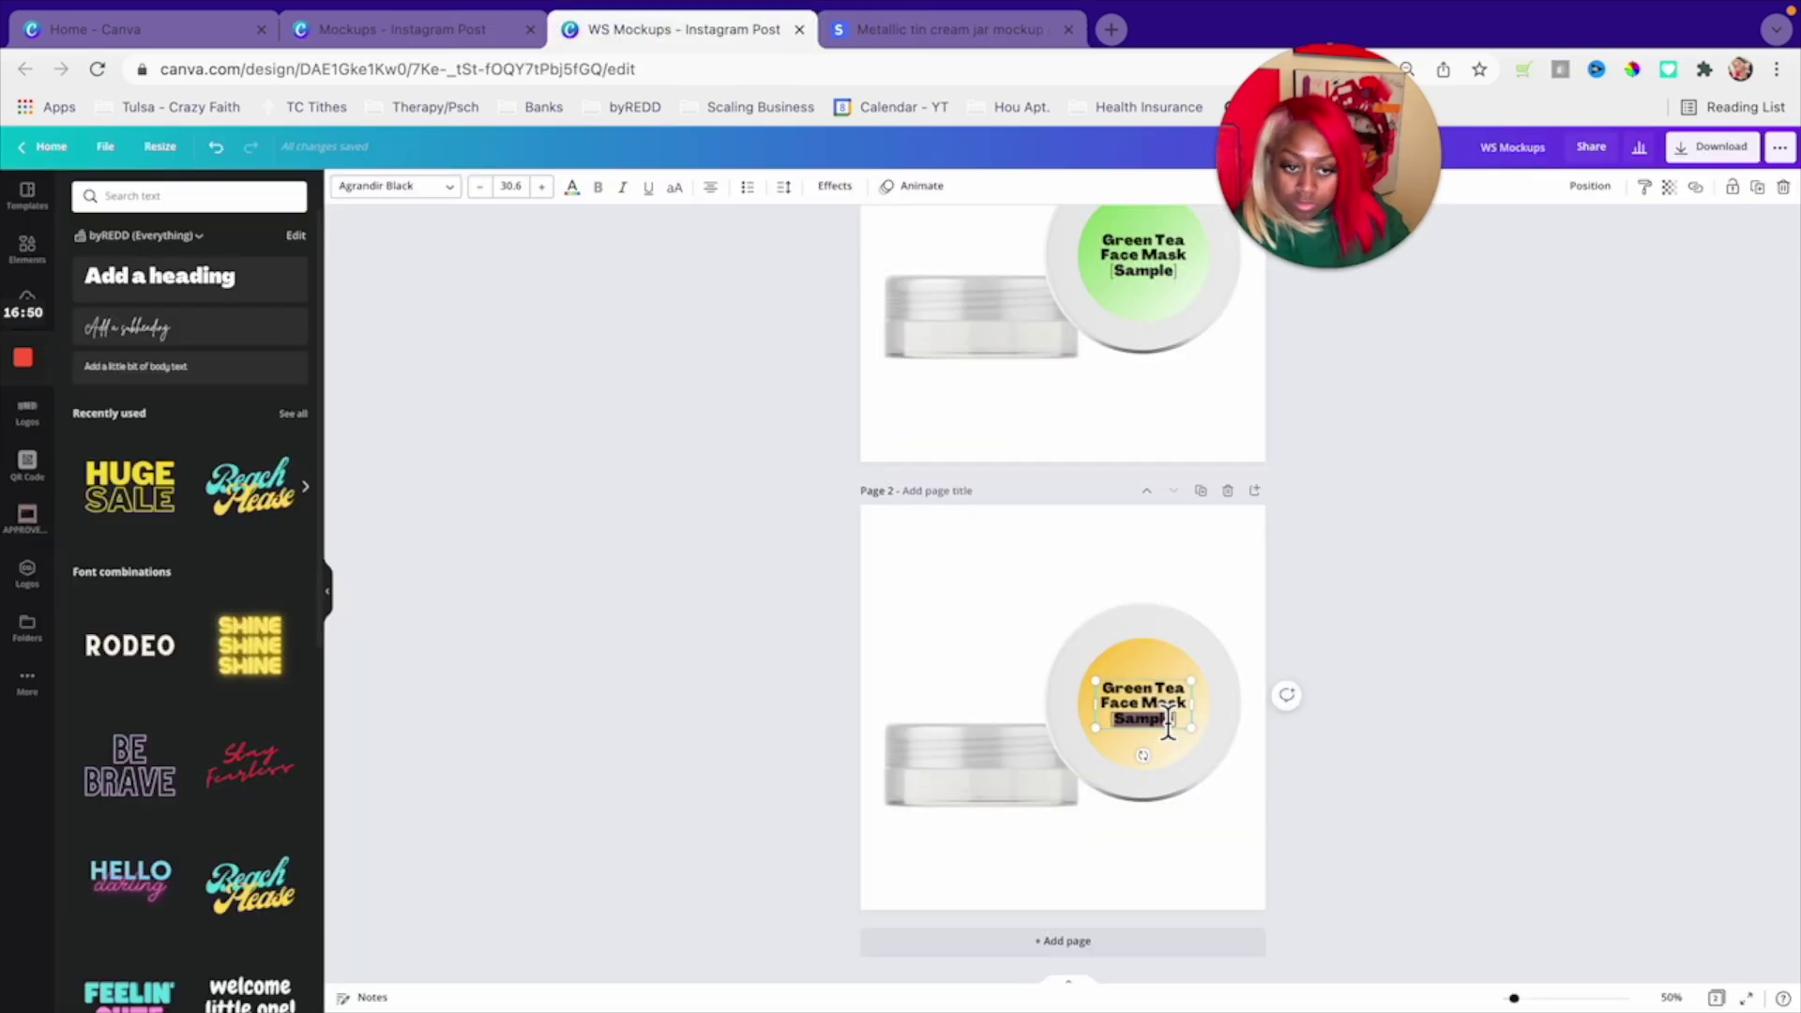
- Replace page 2's label text with "TURMERIC ALOE MASK (ALOE JELLY)" and centre it on the lid
text(TURMERIC ALOE MASK (ALOE JELLY))
drag(1206, 735, 1157, 728)
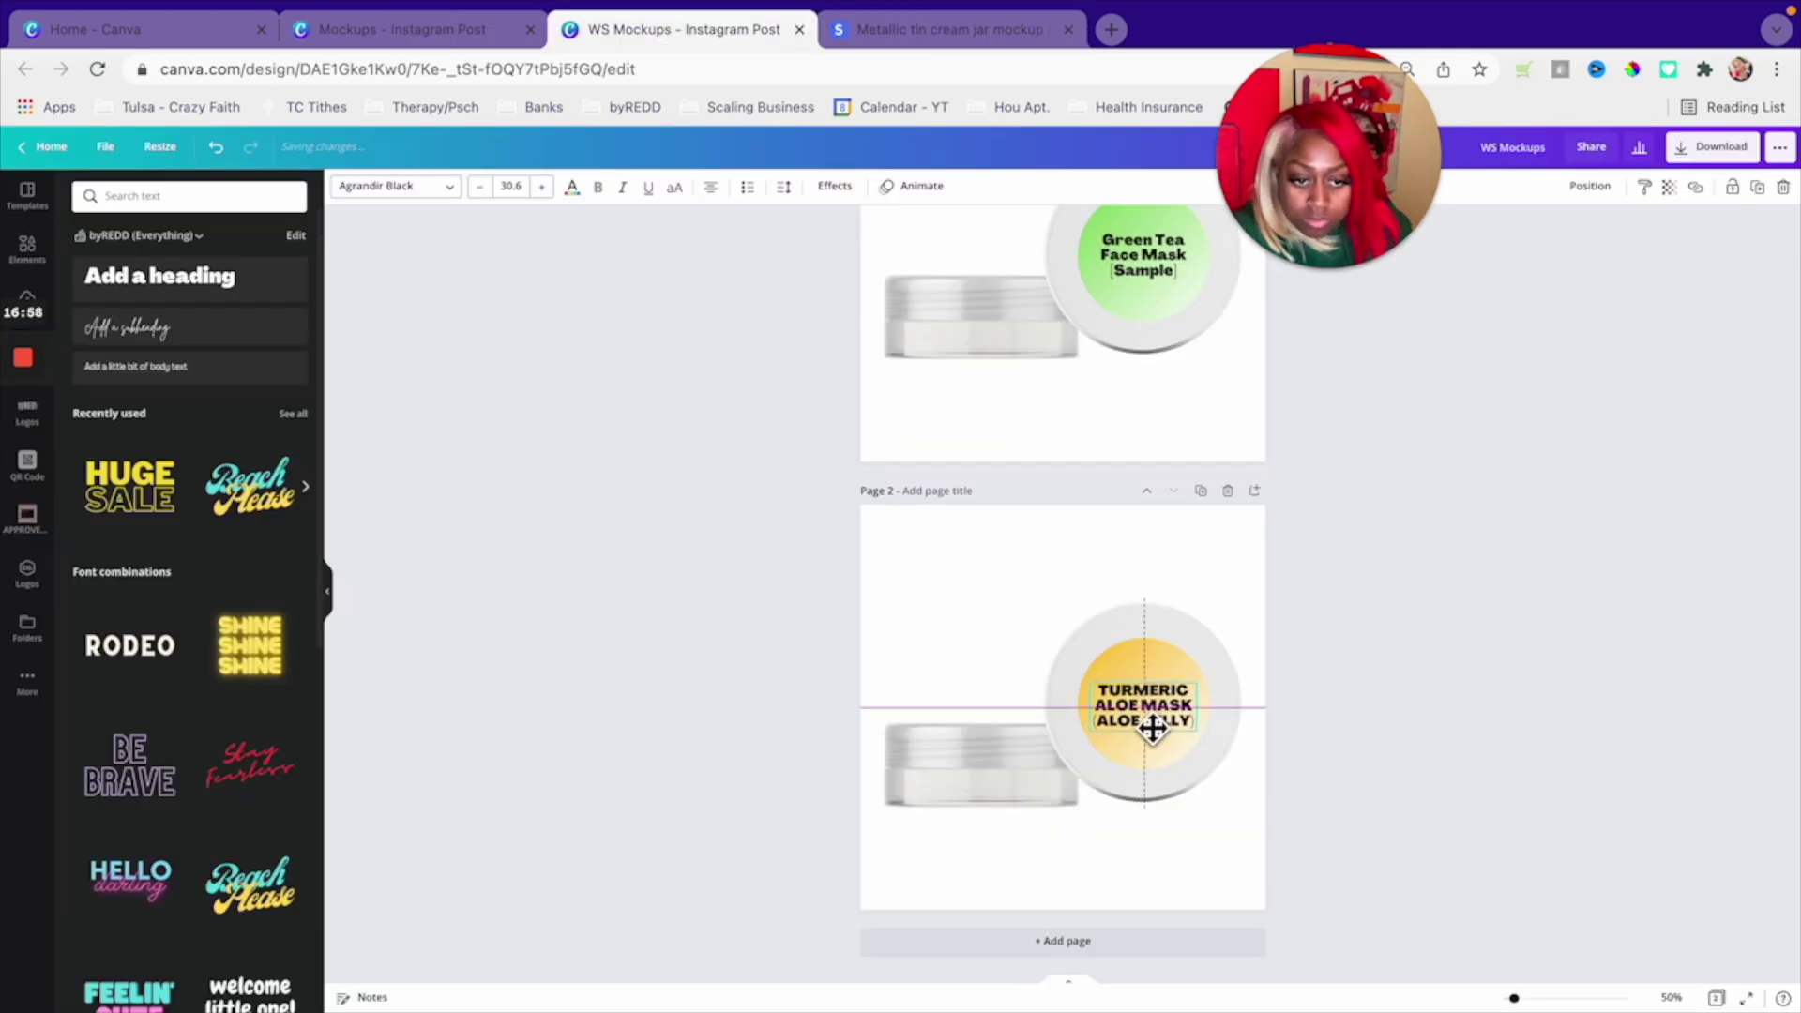
click(1297, 732)
- Ungroup the side-view jar on page 2 so its base can be edited separately
click(991, 797)
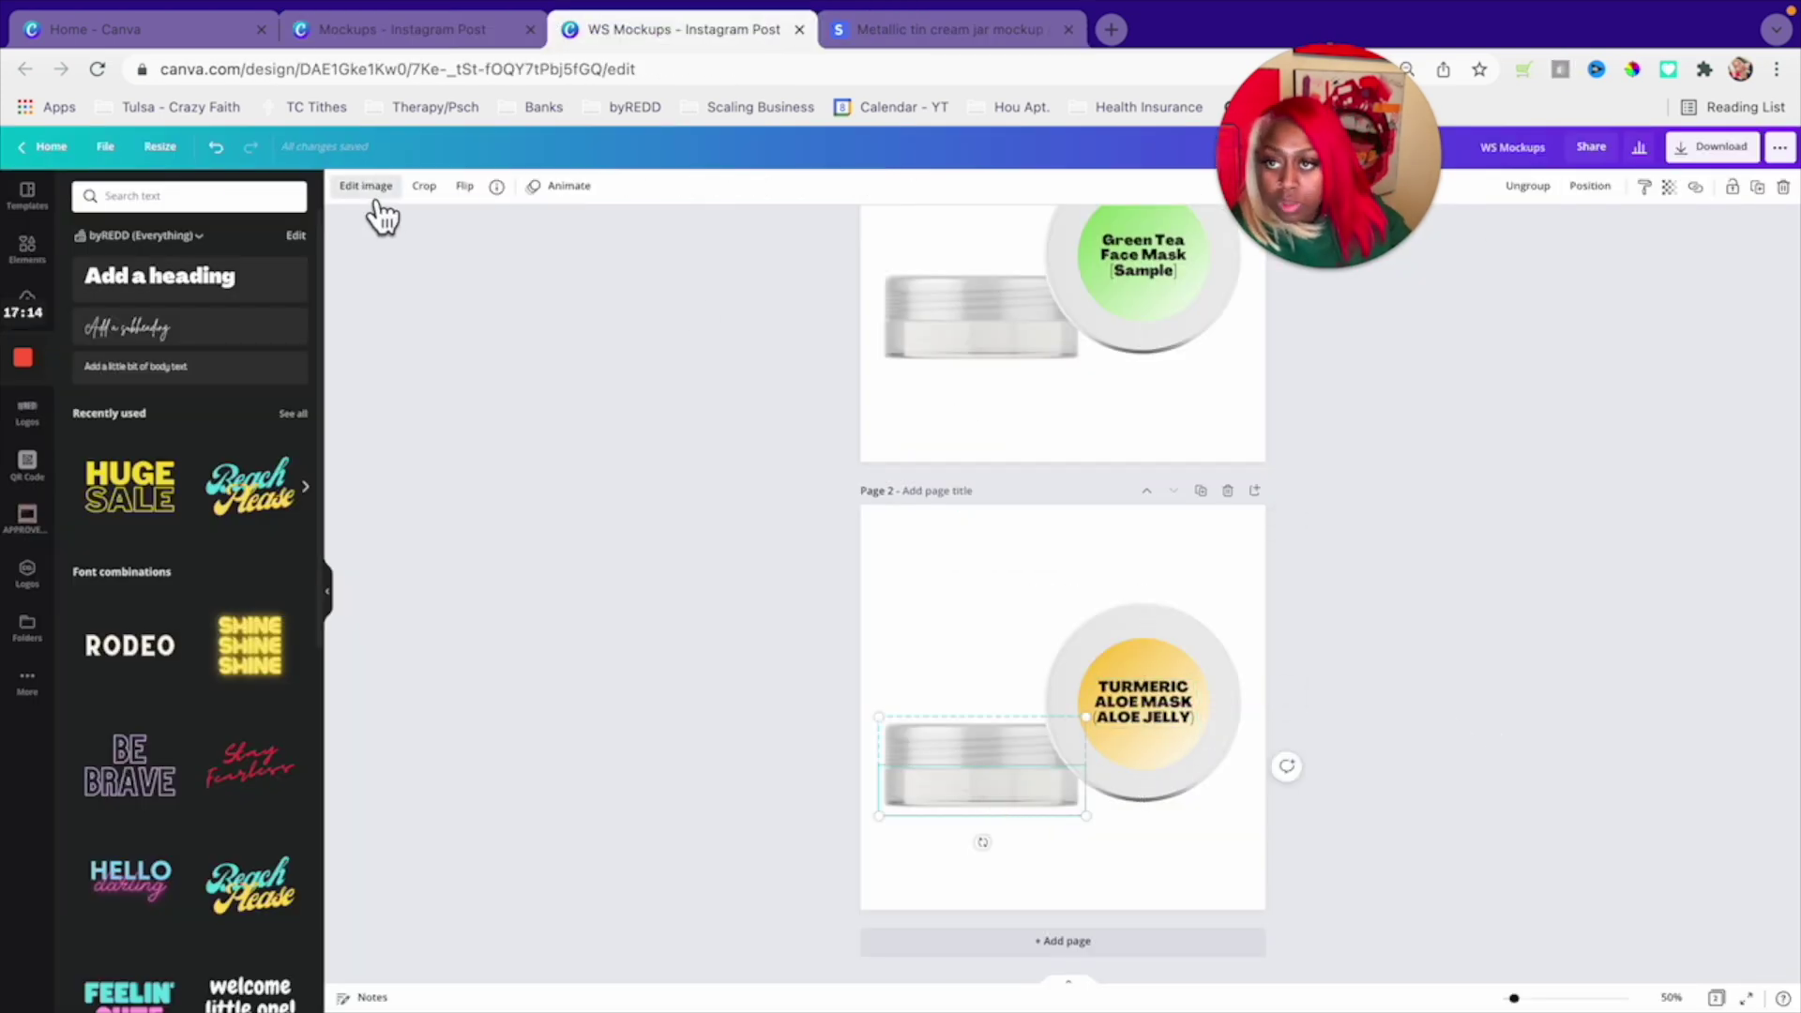
click(365, 186)
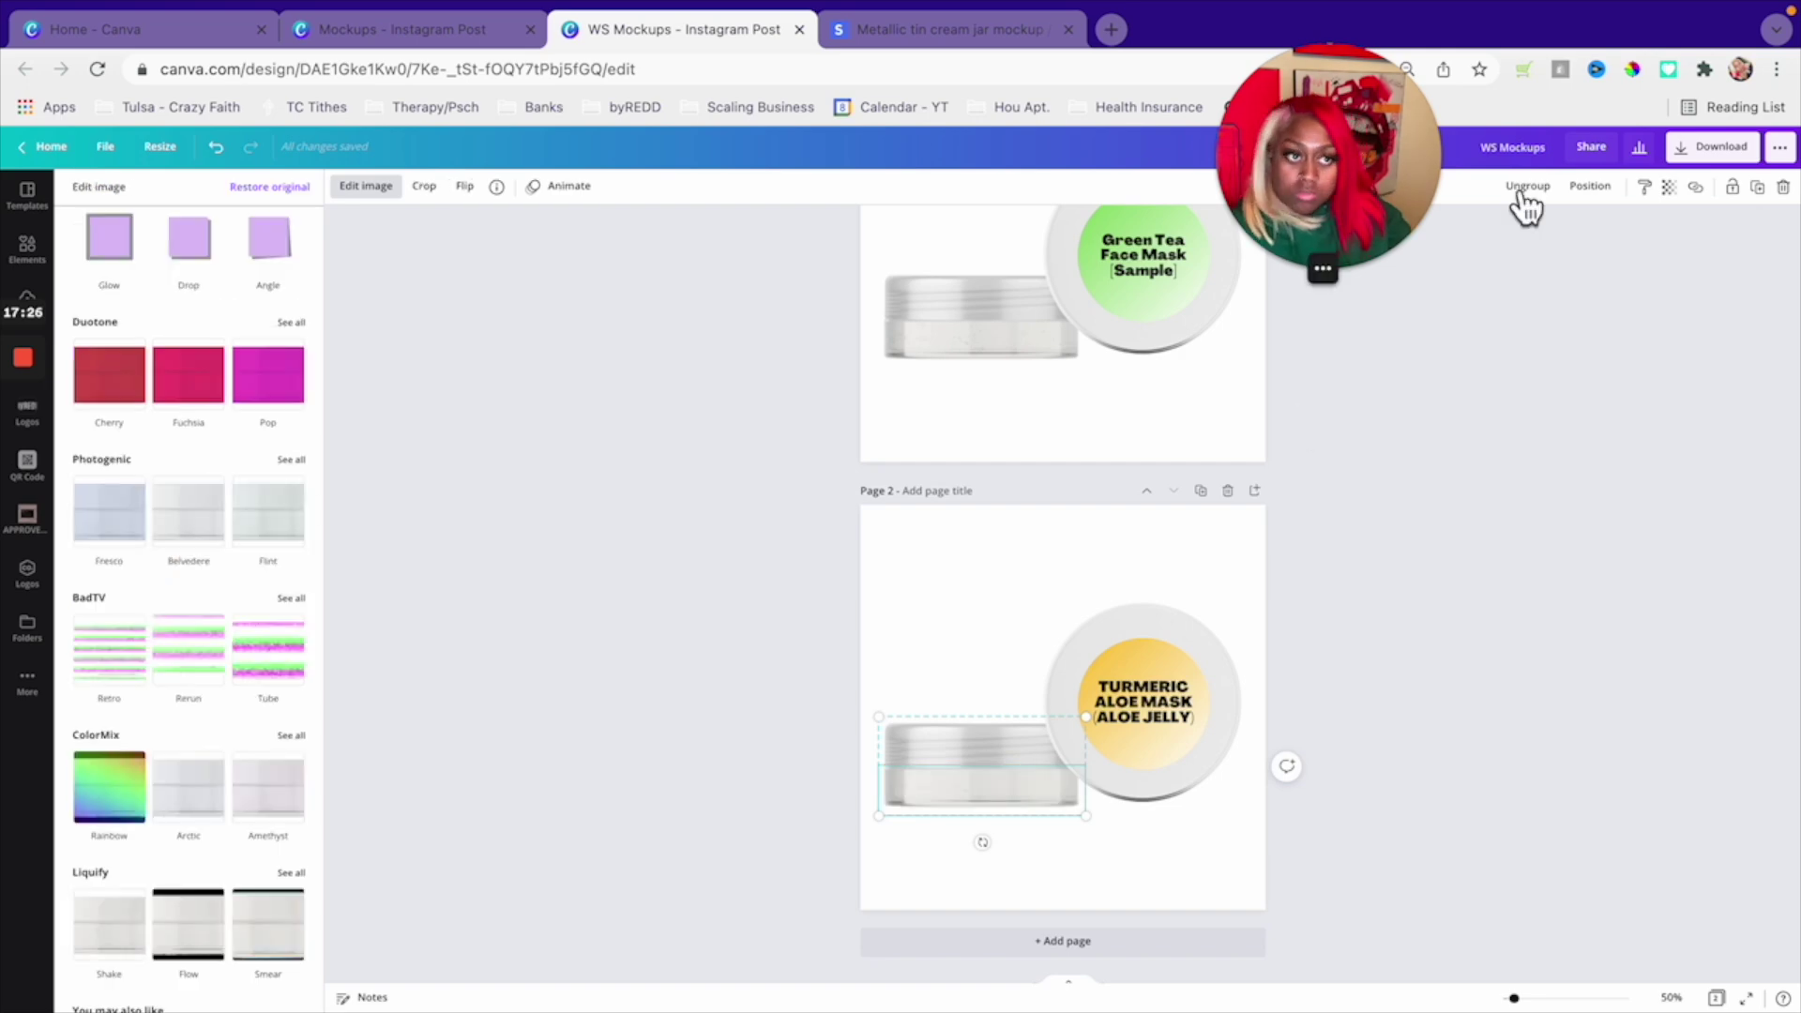
click(638, 571)
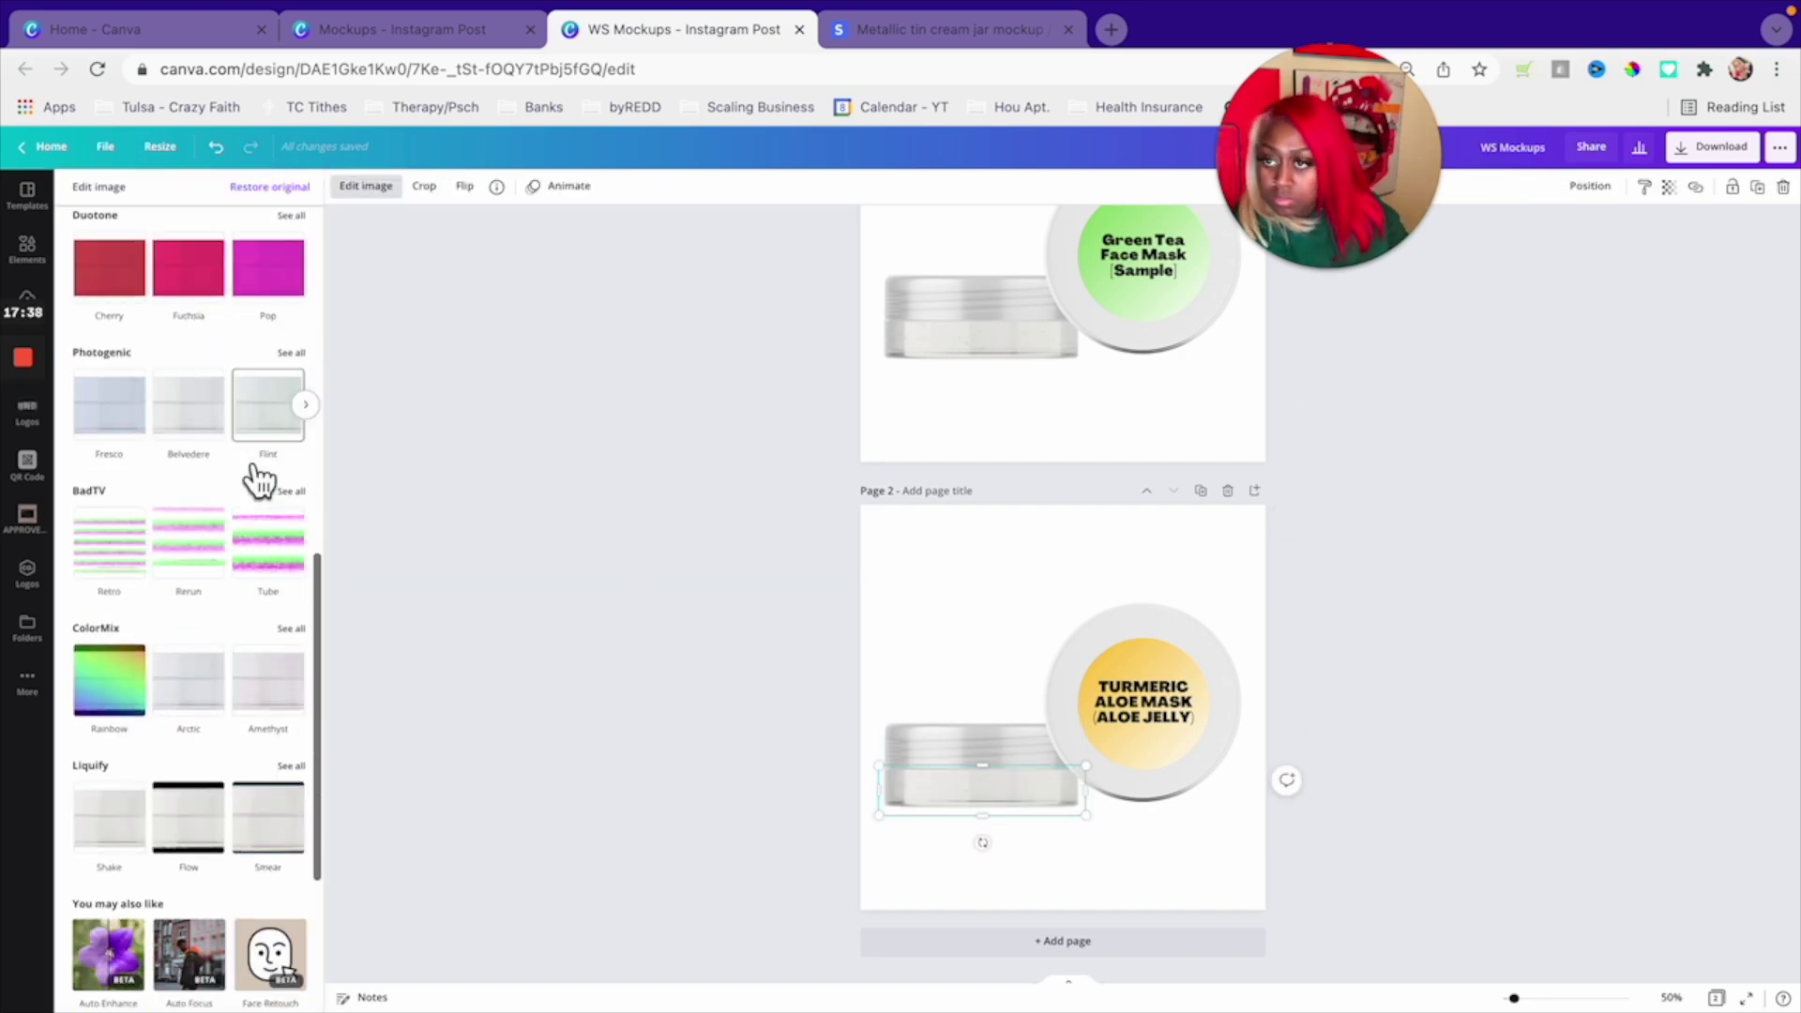
- Try a custom Duotone on the jar base with the document's yellow as highlights and white as shadows
click(221, 499)
click(290, 238)
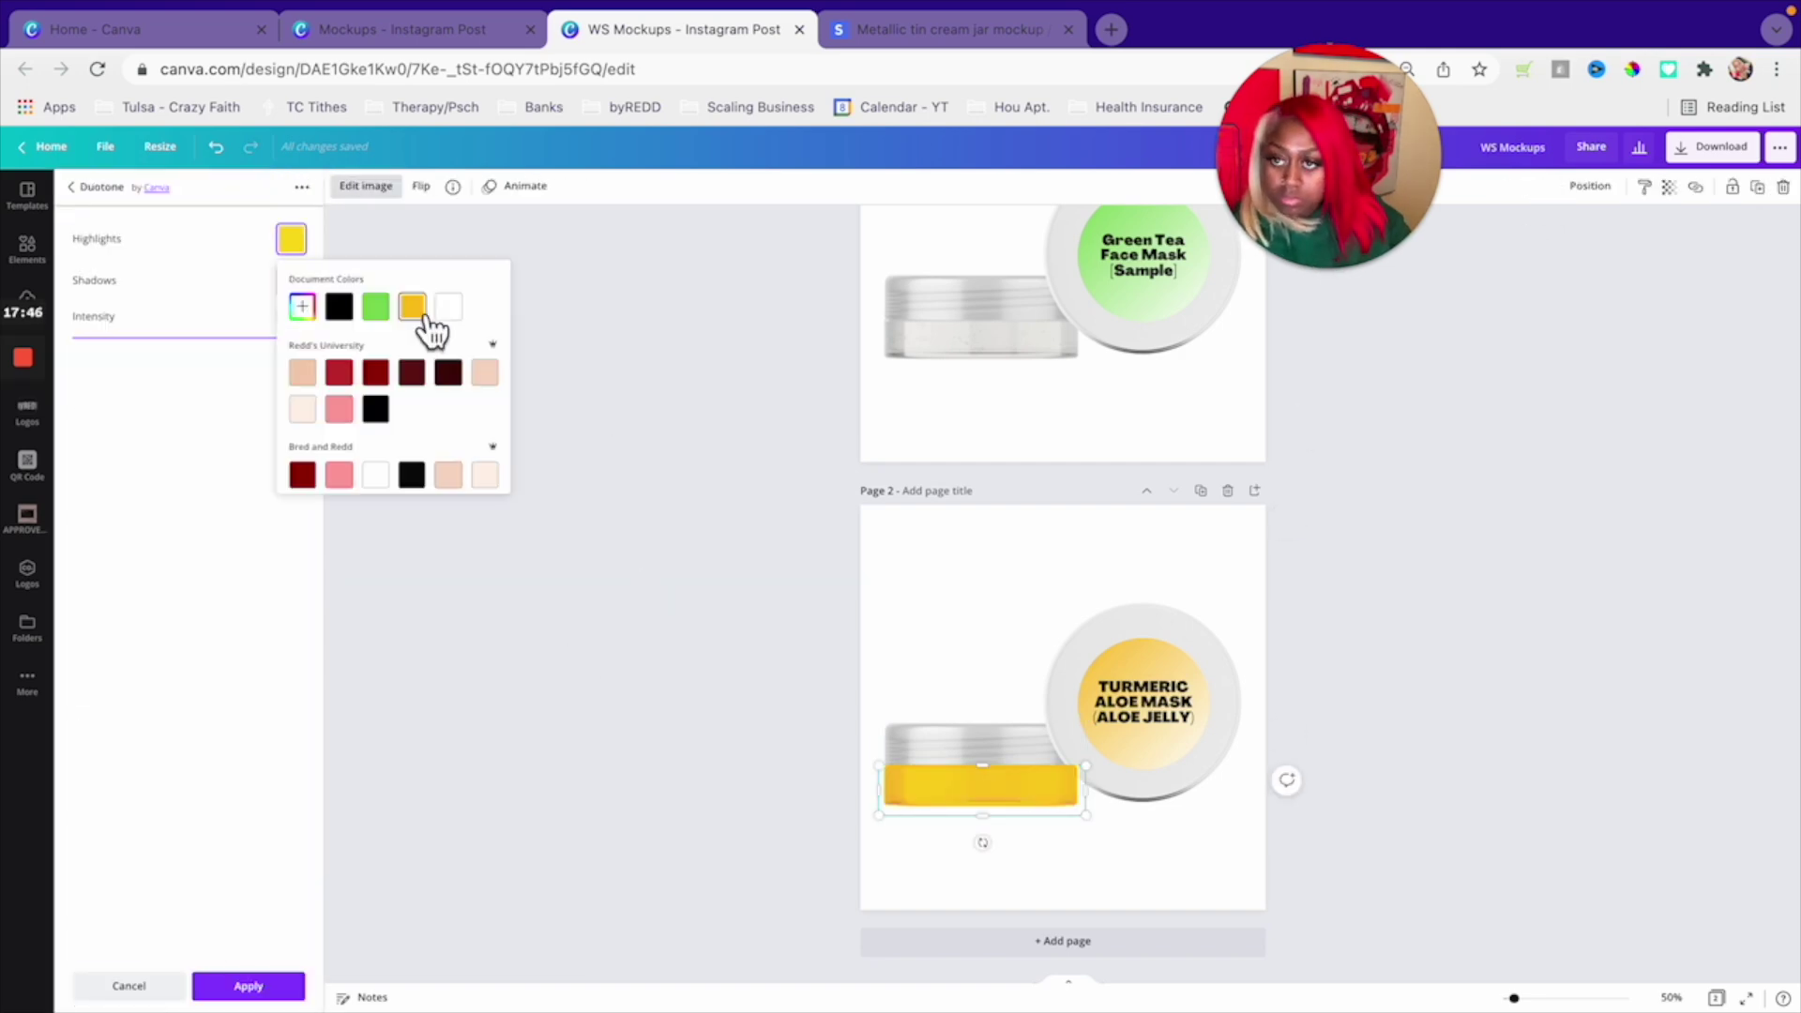
click(411, 306)
click(244, 273)
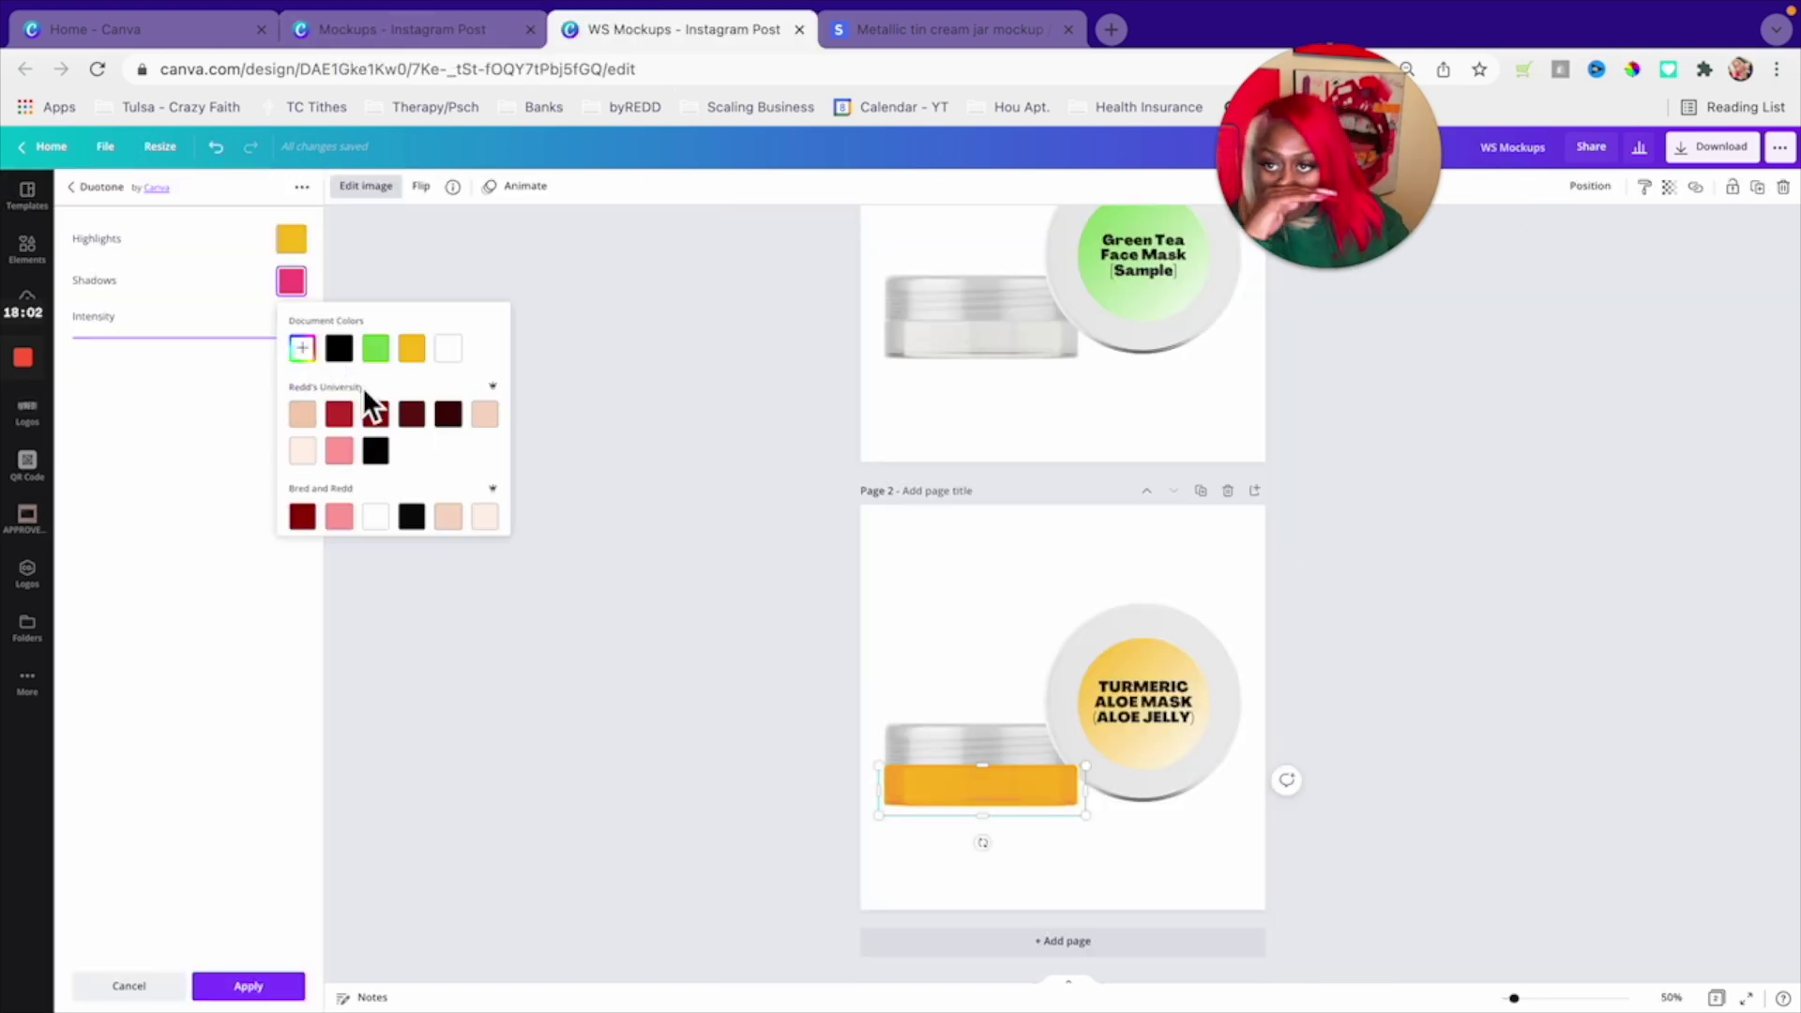
click(301, 347)
click(306, 338)
- Try other custom yellows, such as #F6C942, for the jar base's Duotone highlights and readjust the shadow colour
click(291, 238)
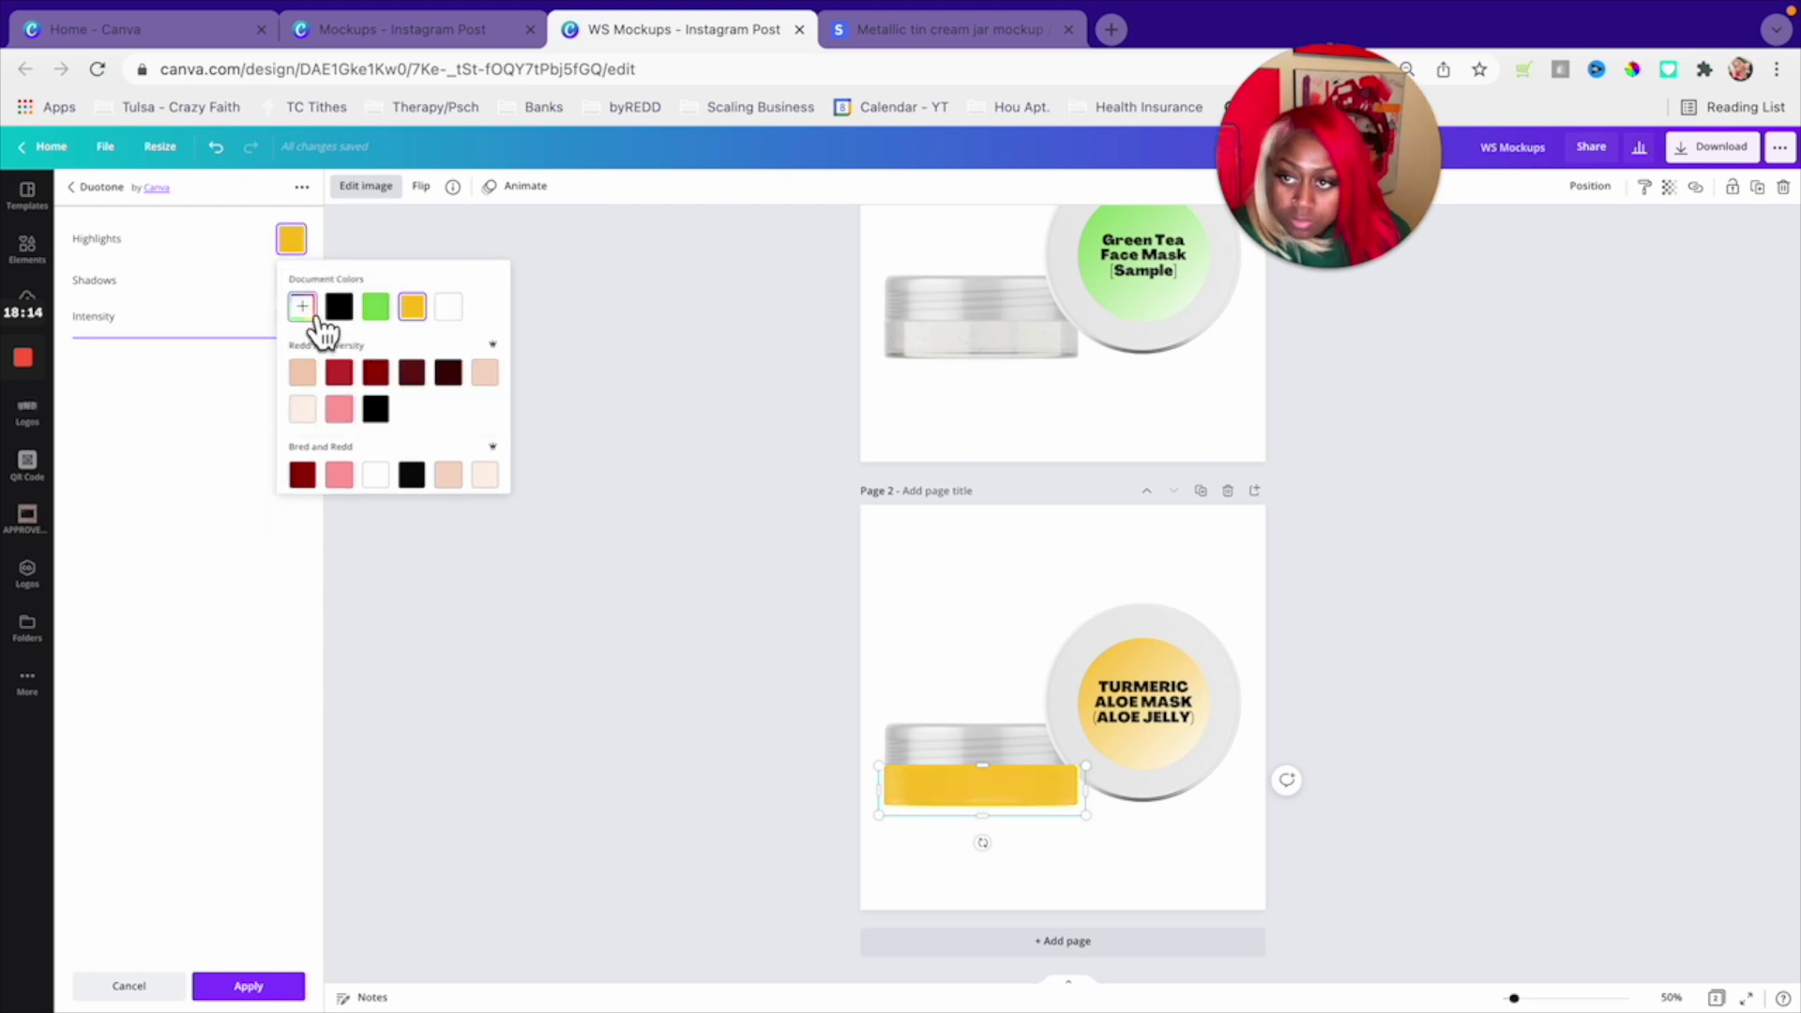
click(302, 307)
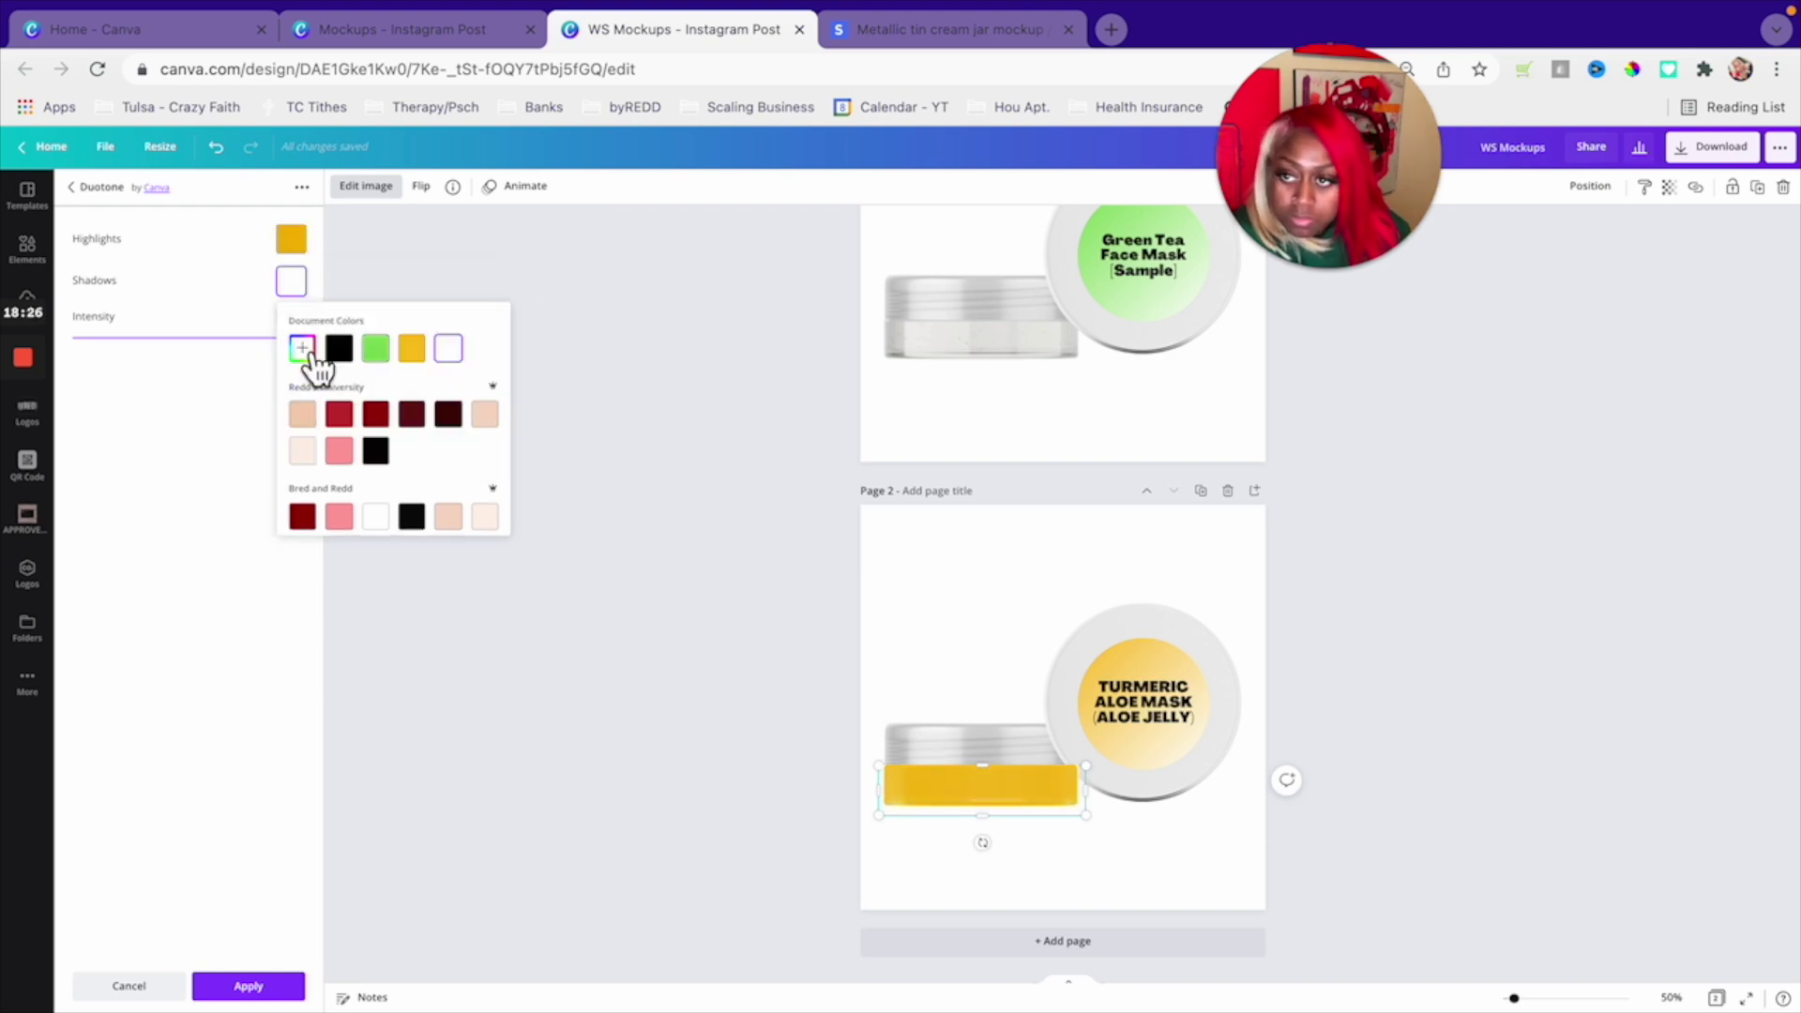
click(308, 365)
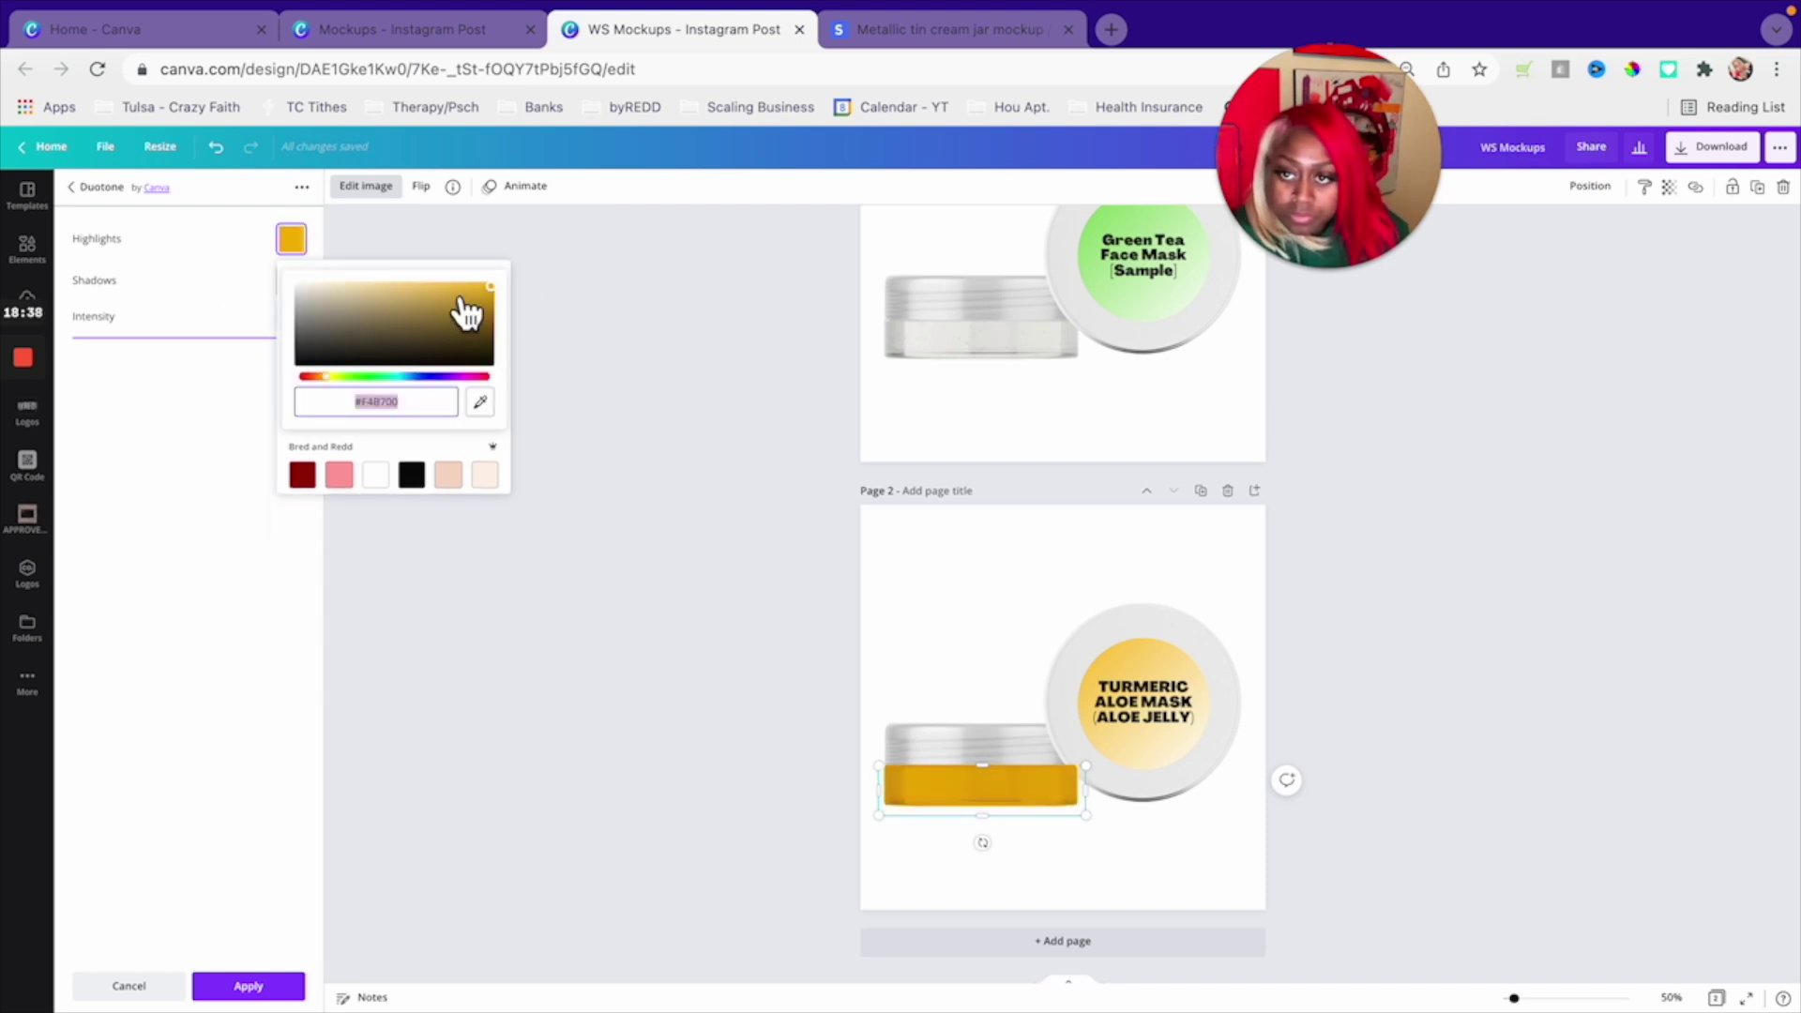
click(441, 285)
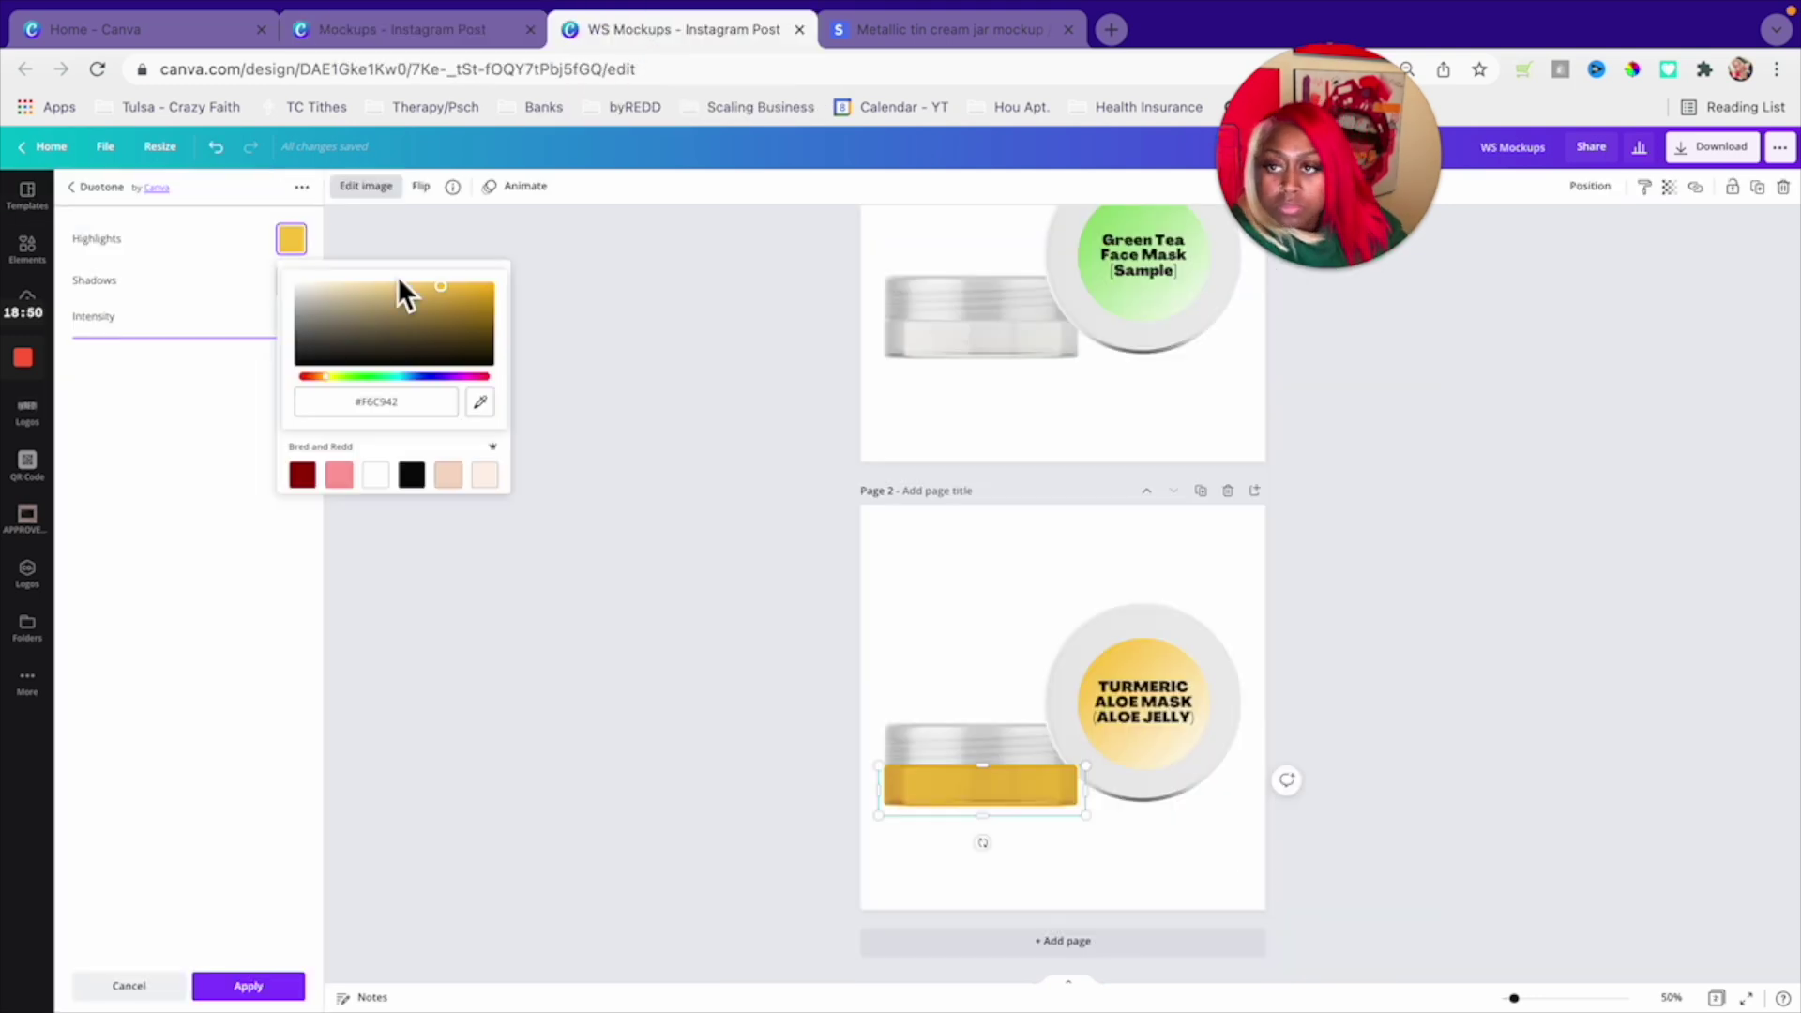
click(405, 402)
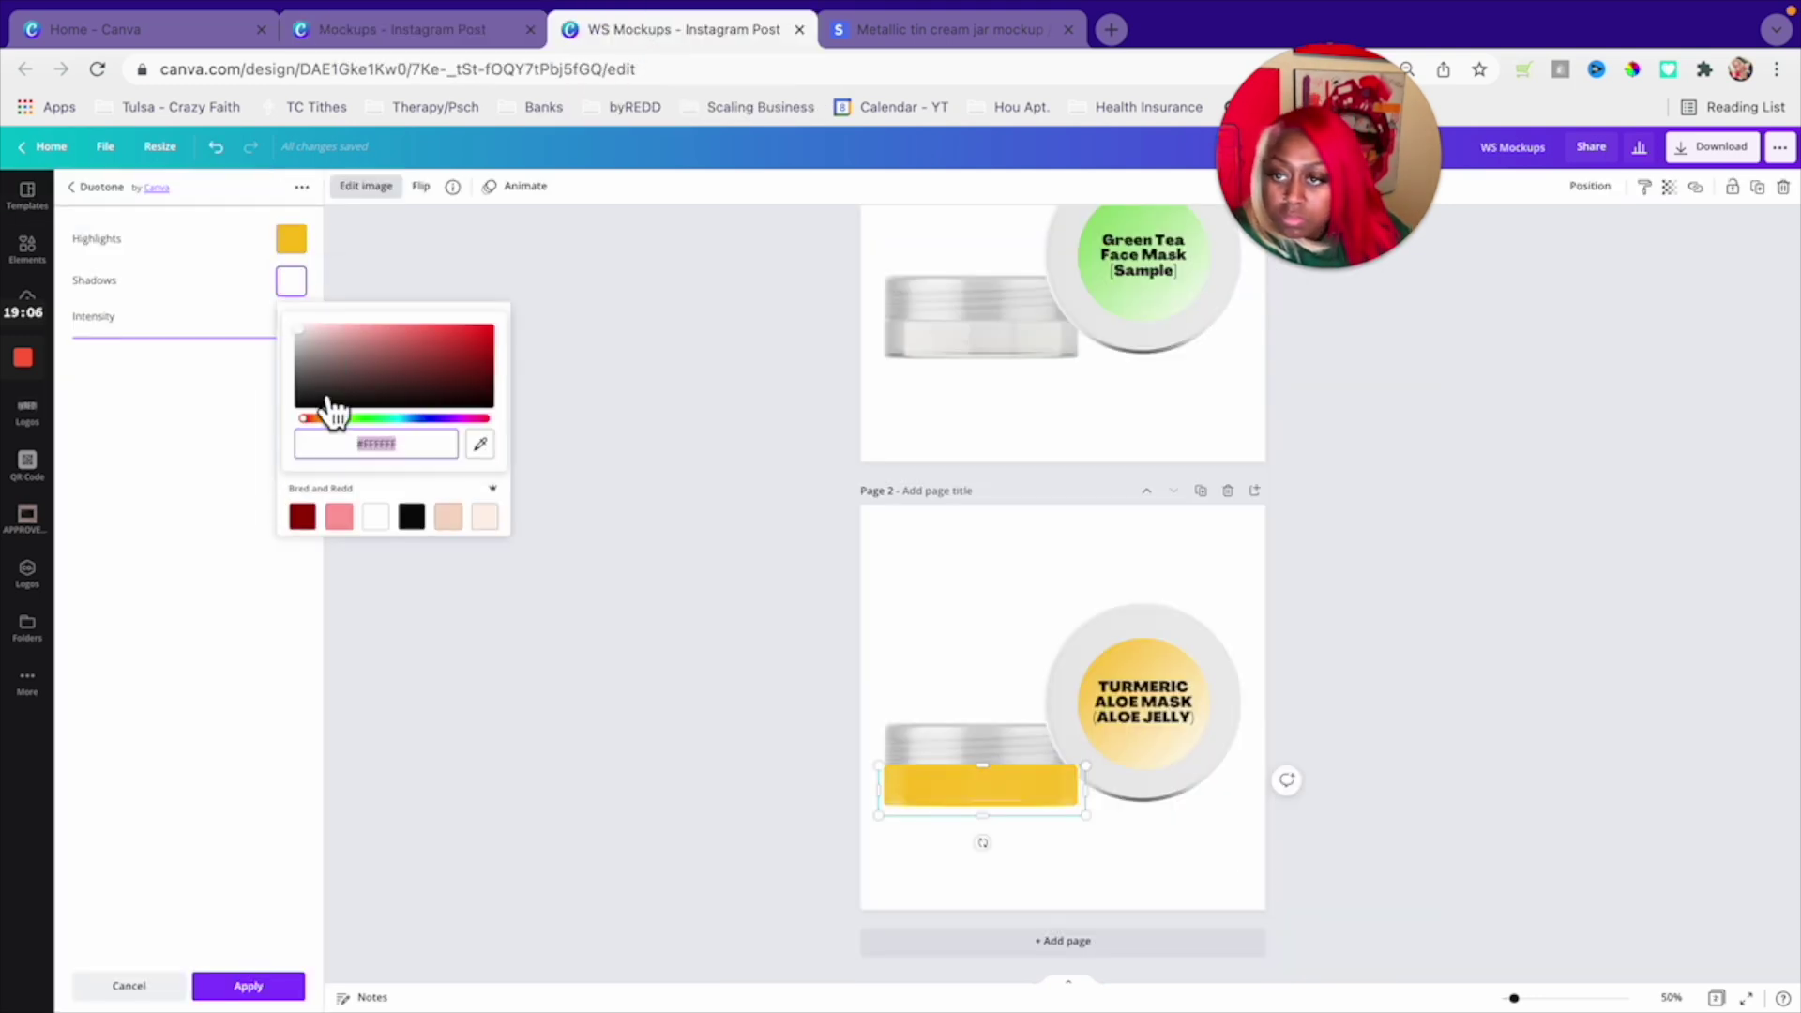
drag(309, 405, 249, 503)
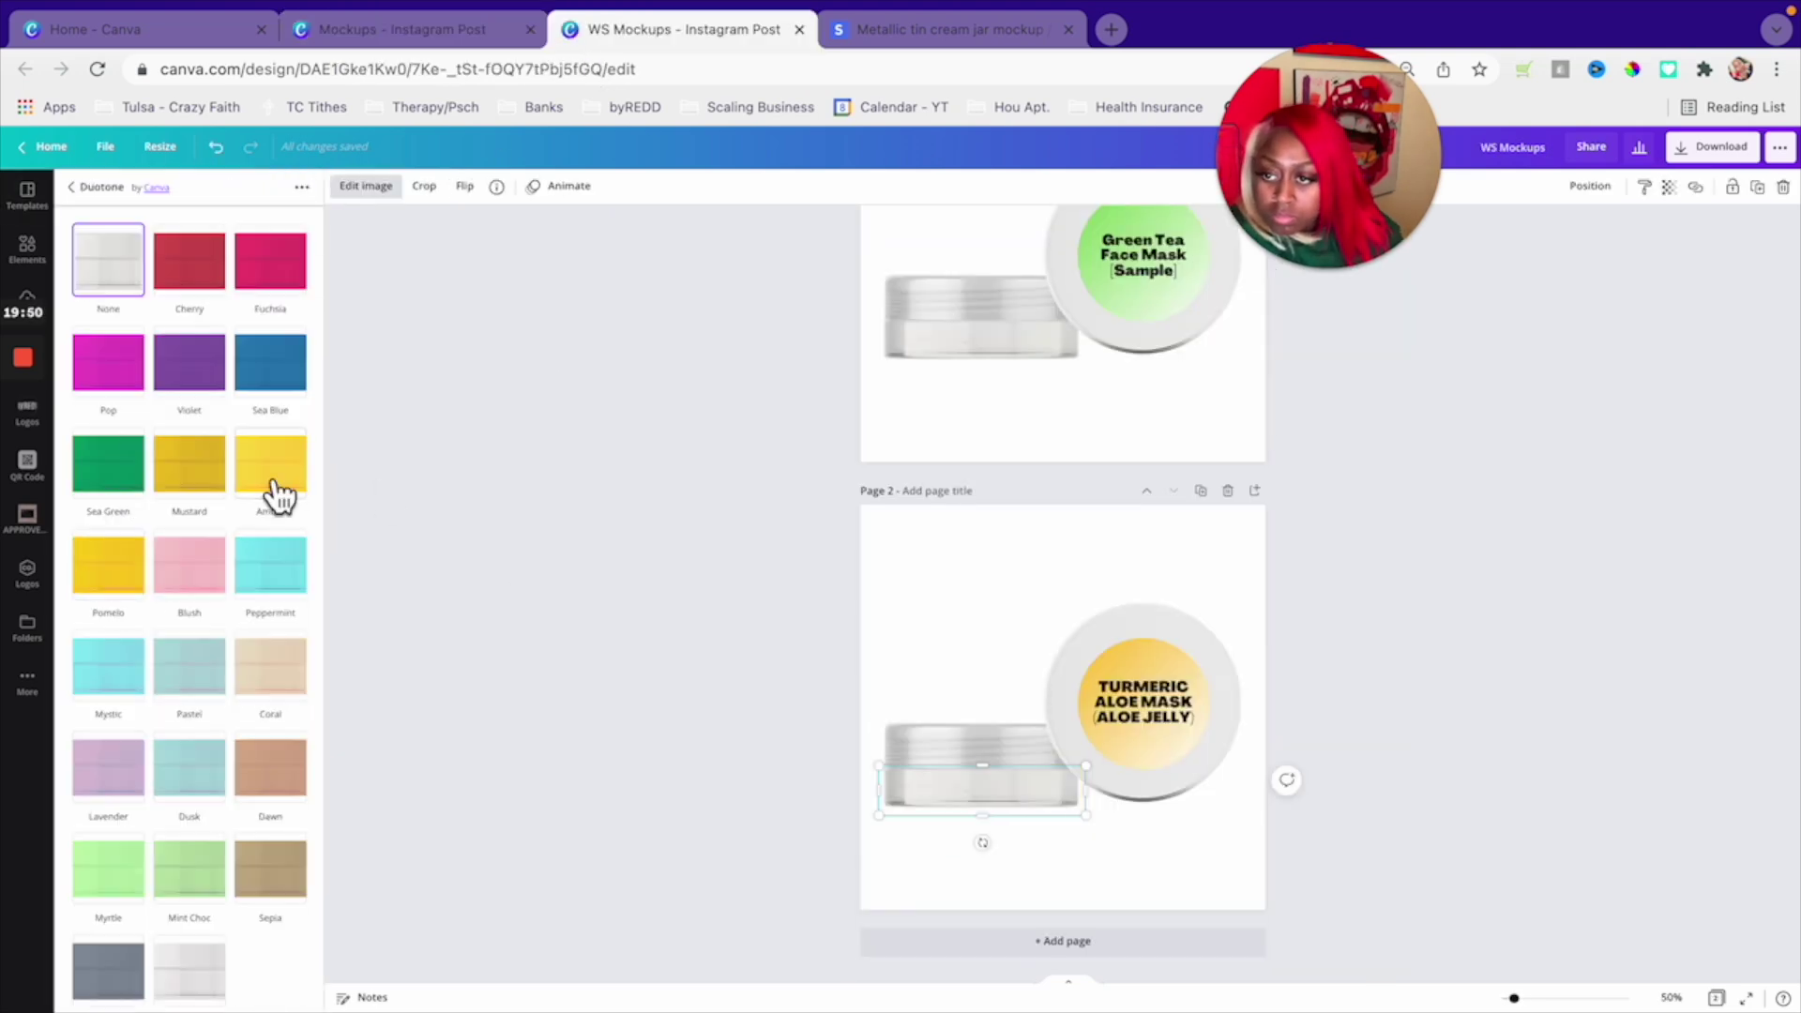
- Apply the Amber Duotone to page 2's jar base and bring the top-view lid forward over the jar
click(269, 483)
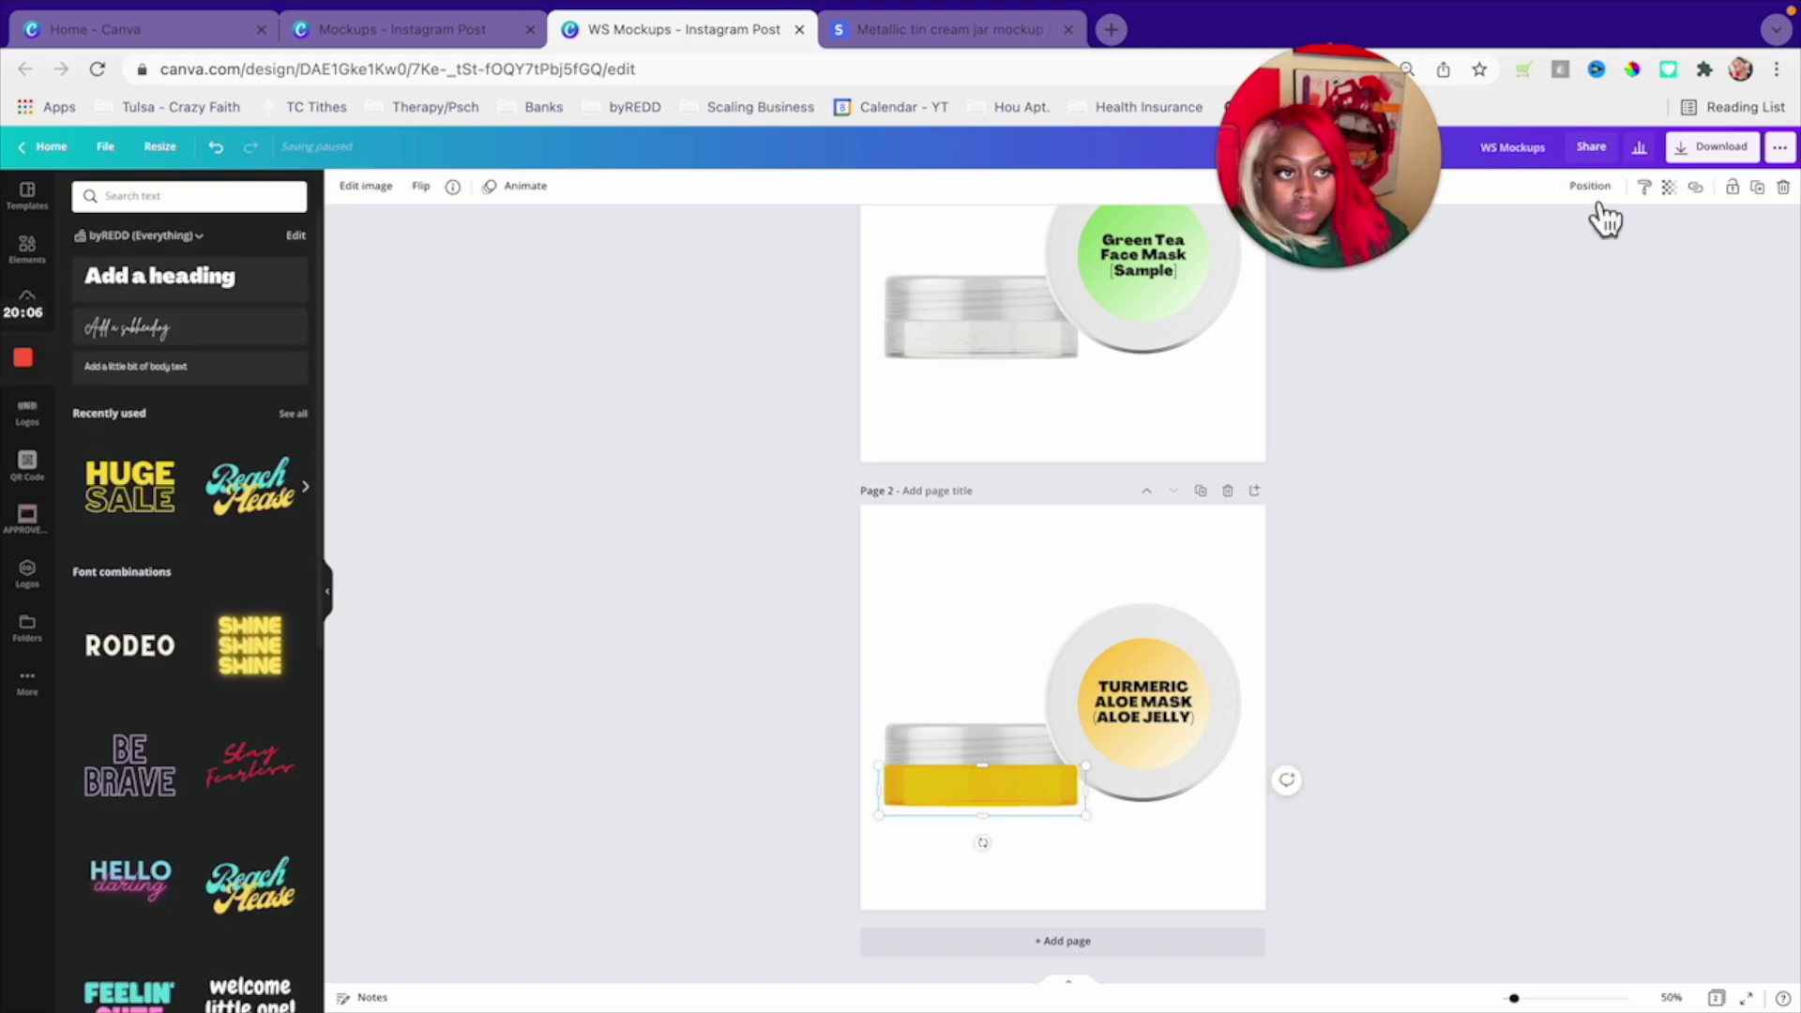
click(1516, 589)
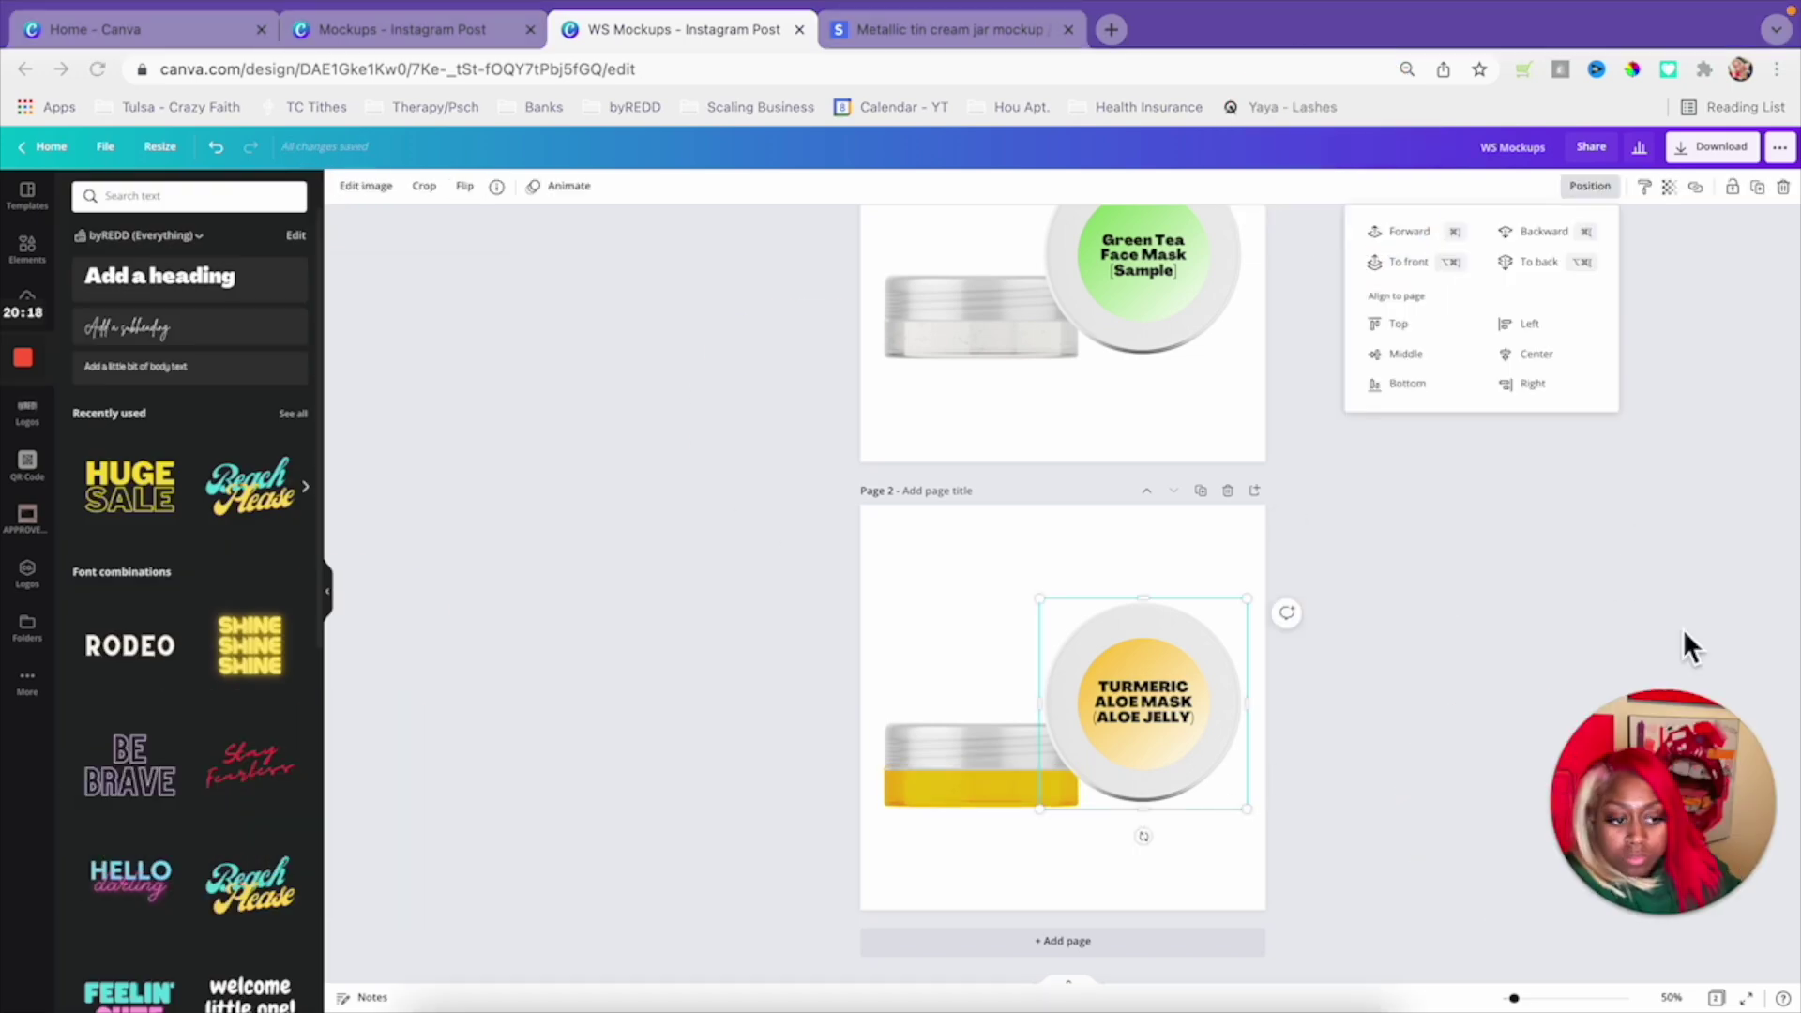
click(1410, 225)
click(1410, 255)
click(1365, 640)
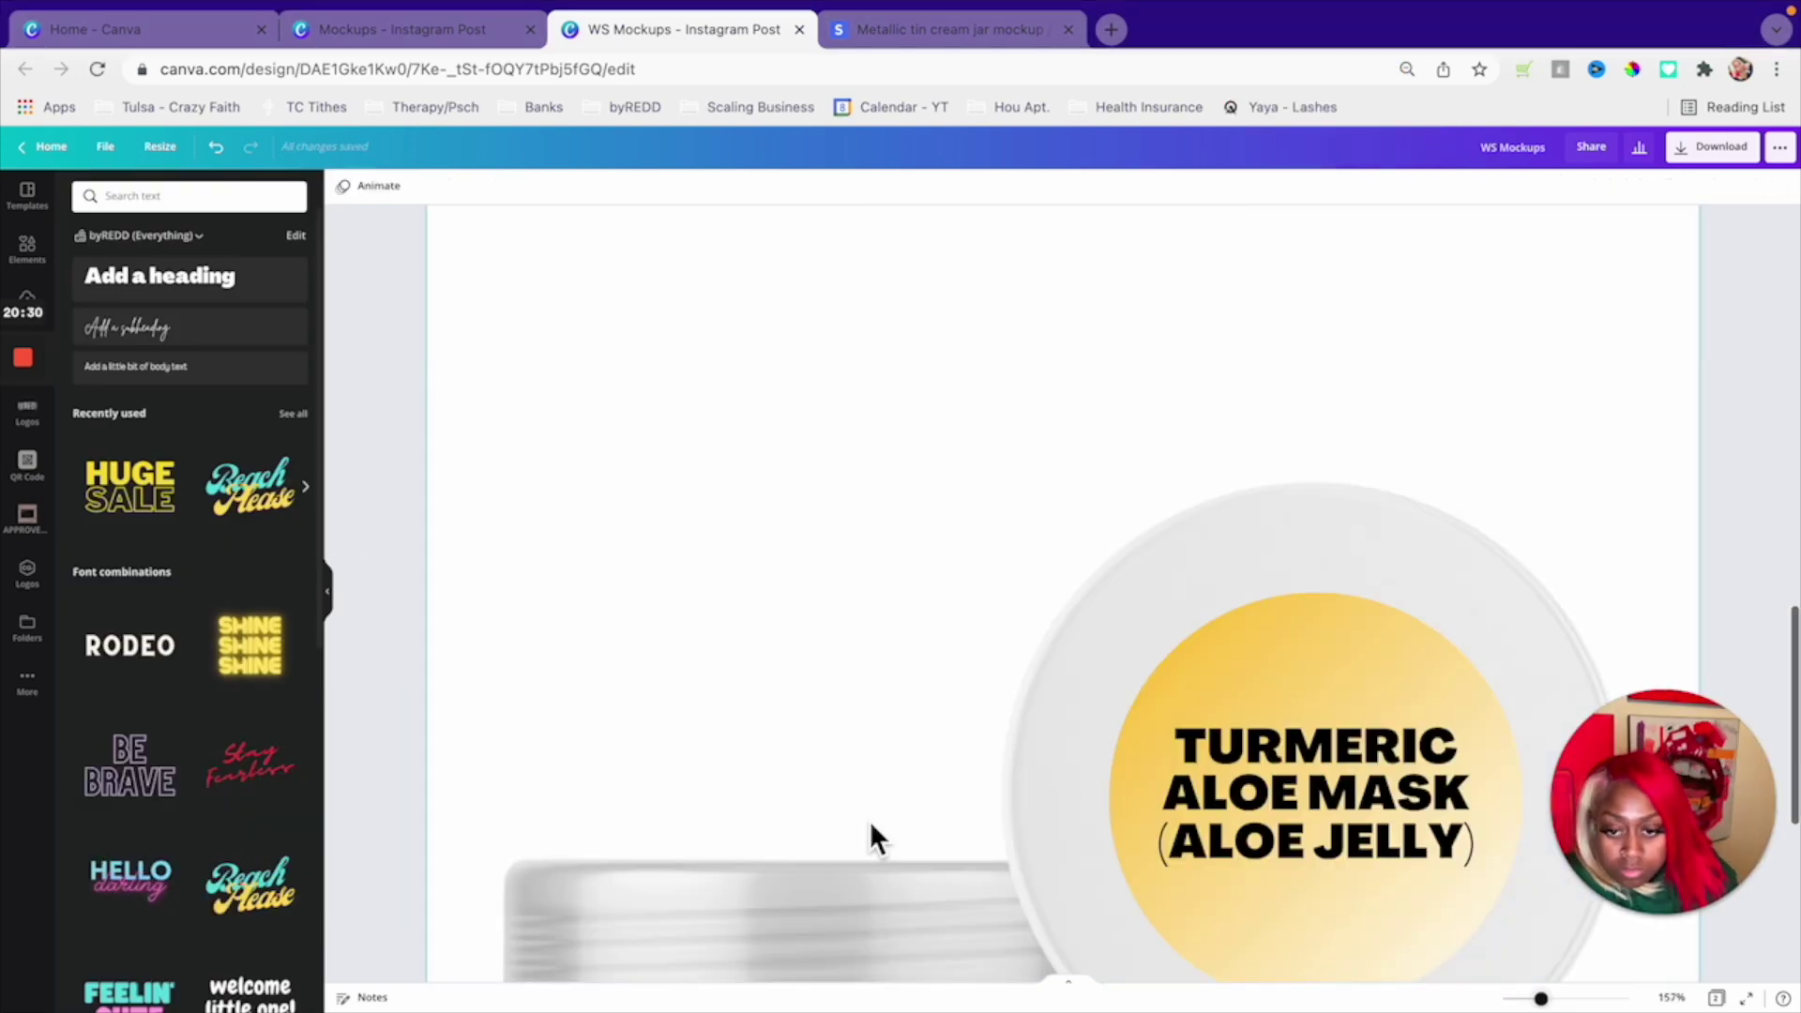
click(856, 735)
click(947, 924)
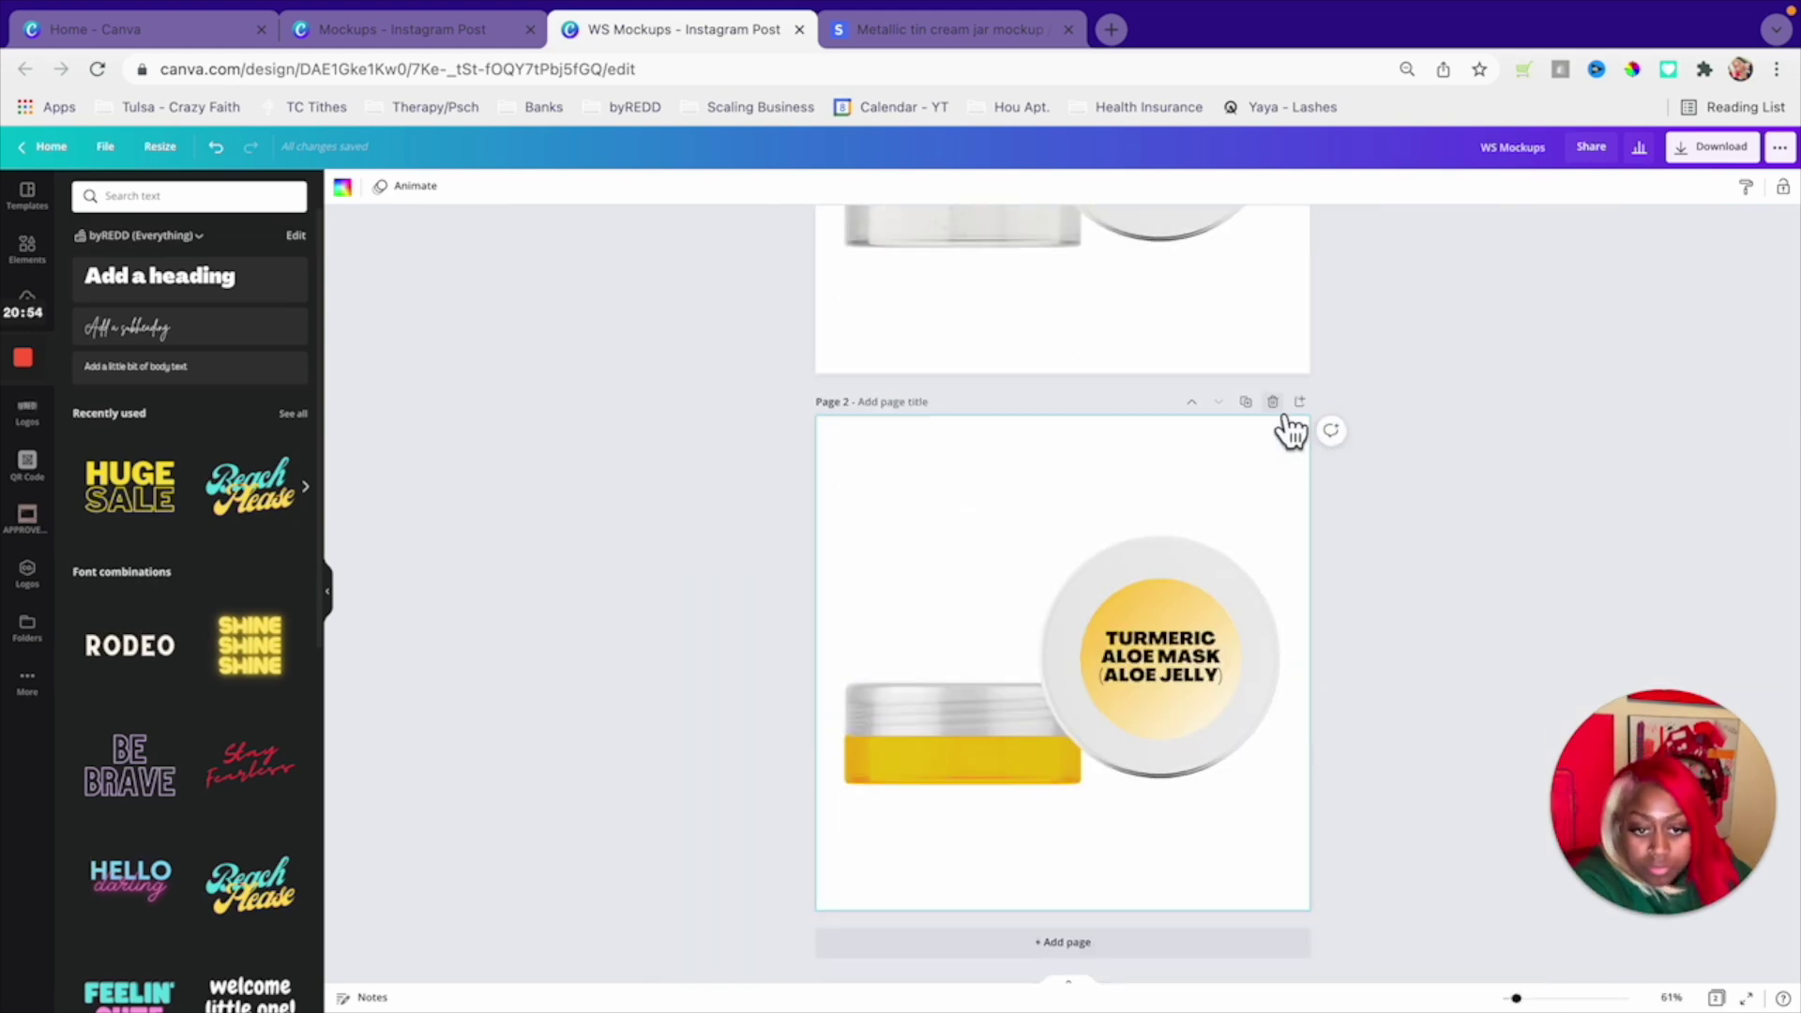
- Add "[SAMPLE]" as a fourth line of the turmeric label text and centre the text on the label
click(1160, 657)
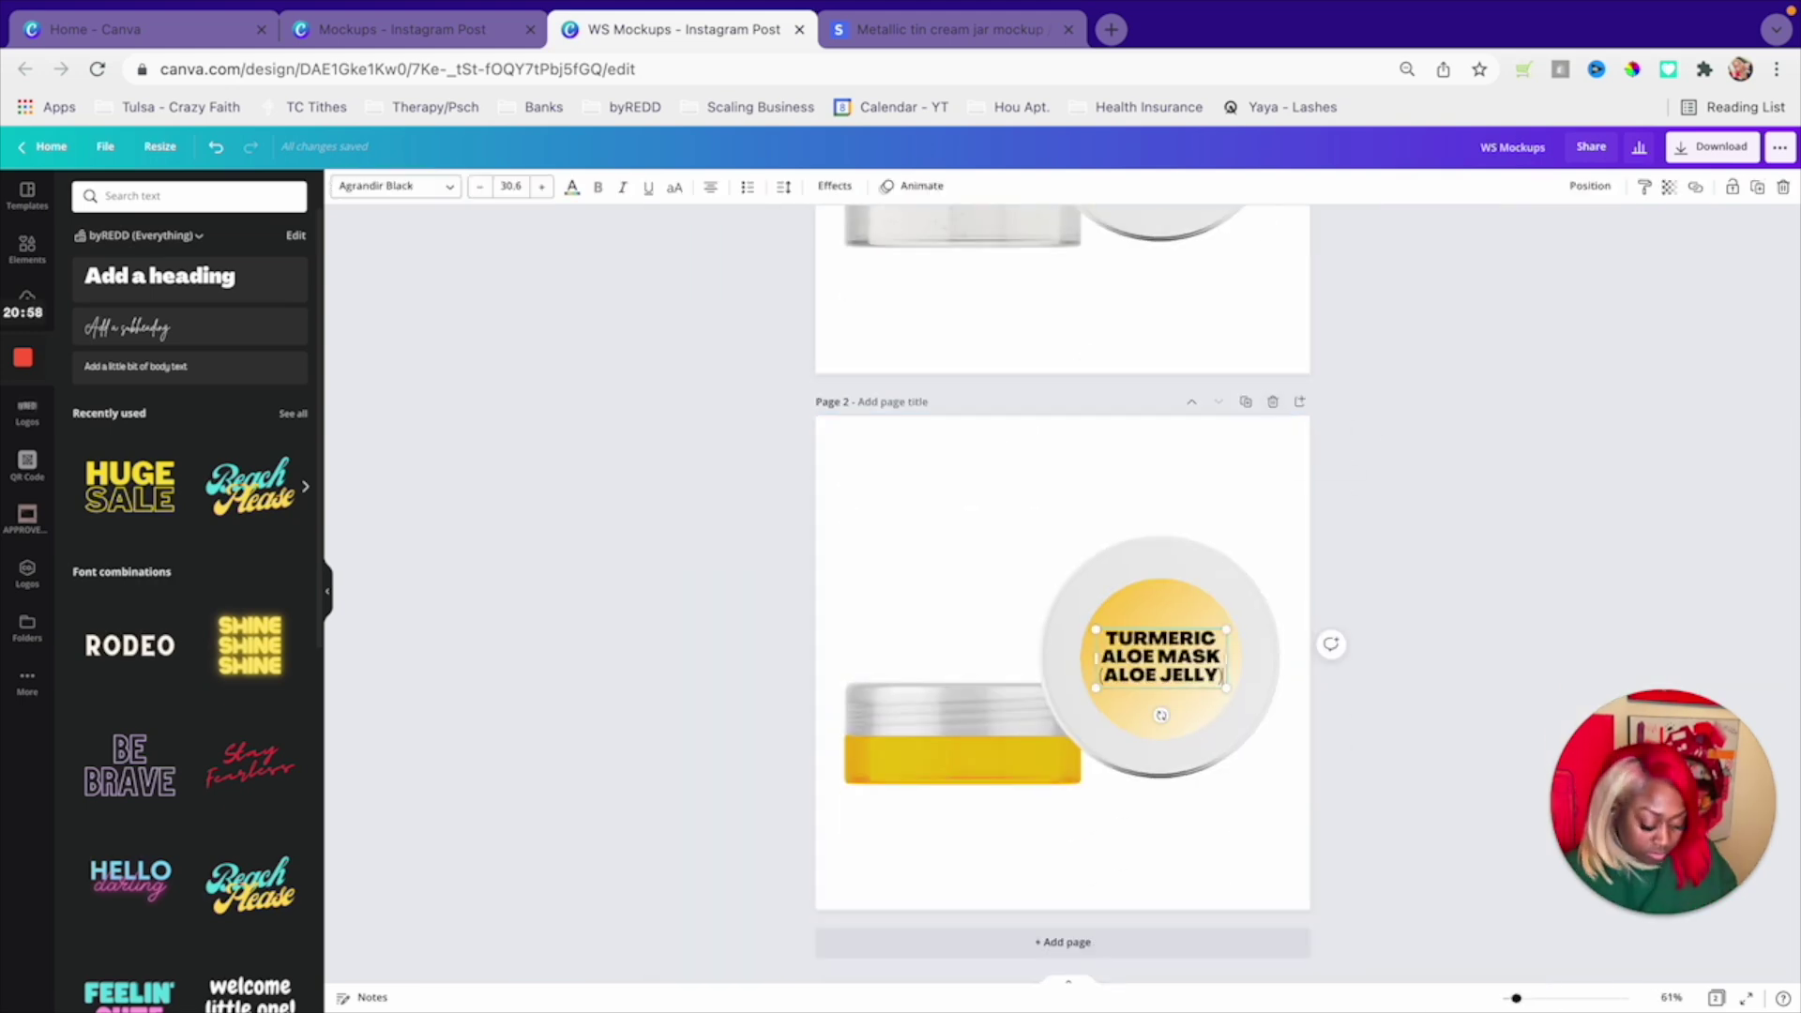
text(SAMPLE)
click(1375, 735)
click(1193, 691)
click(1432, 746)
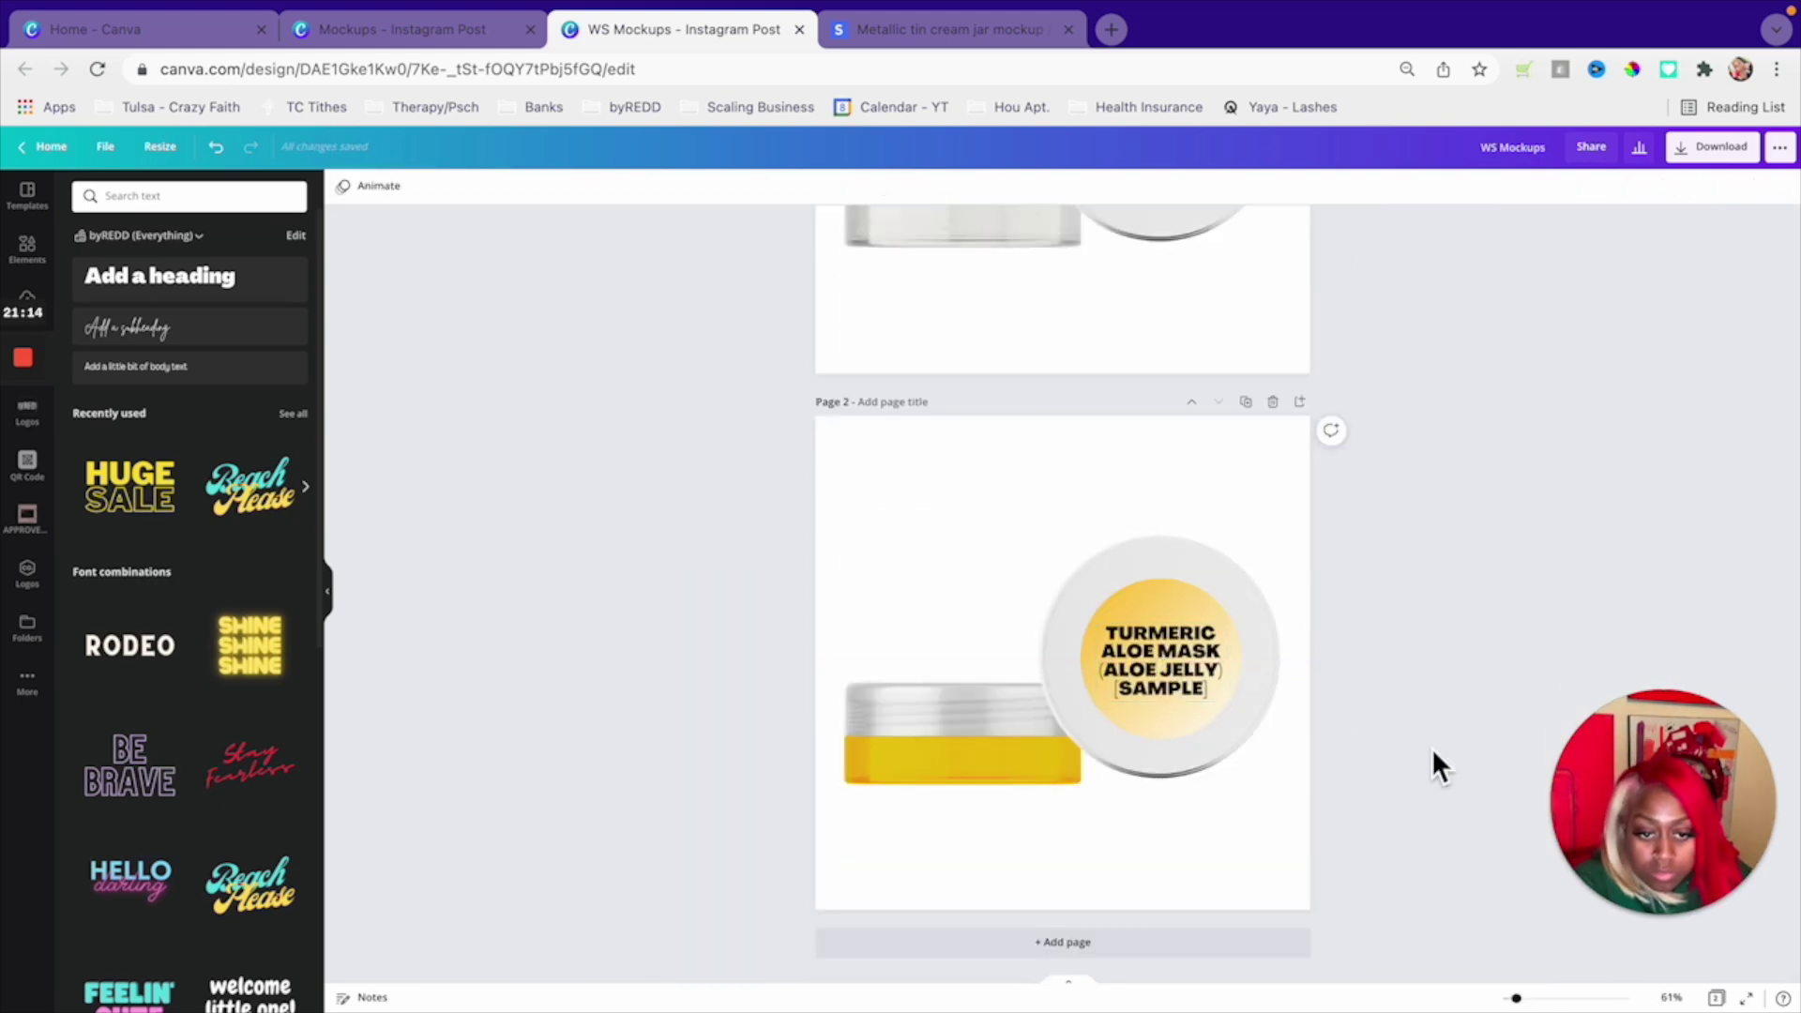
- Duplicate page 2 and place the uploaded clear side-view jar image below the jar on the new page
click(1245, 401)
click(38, 305)
drag(189, 383, 1038, 833)
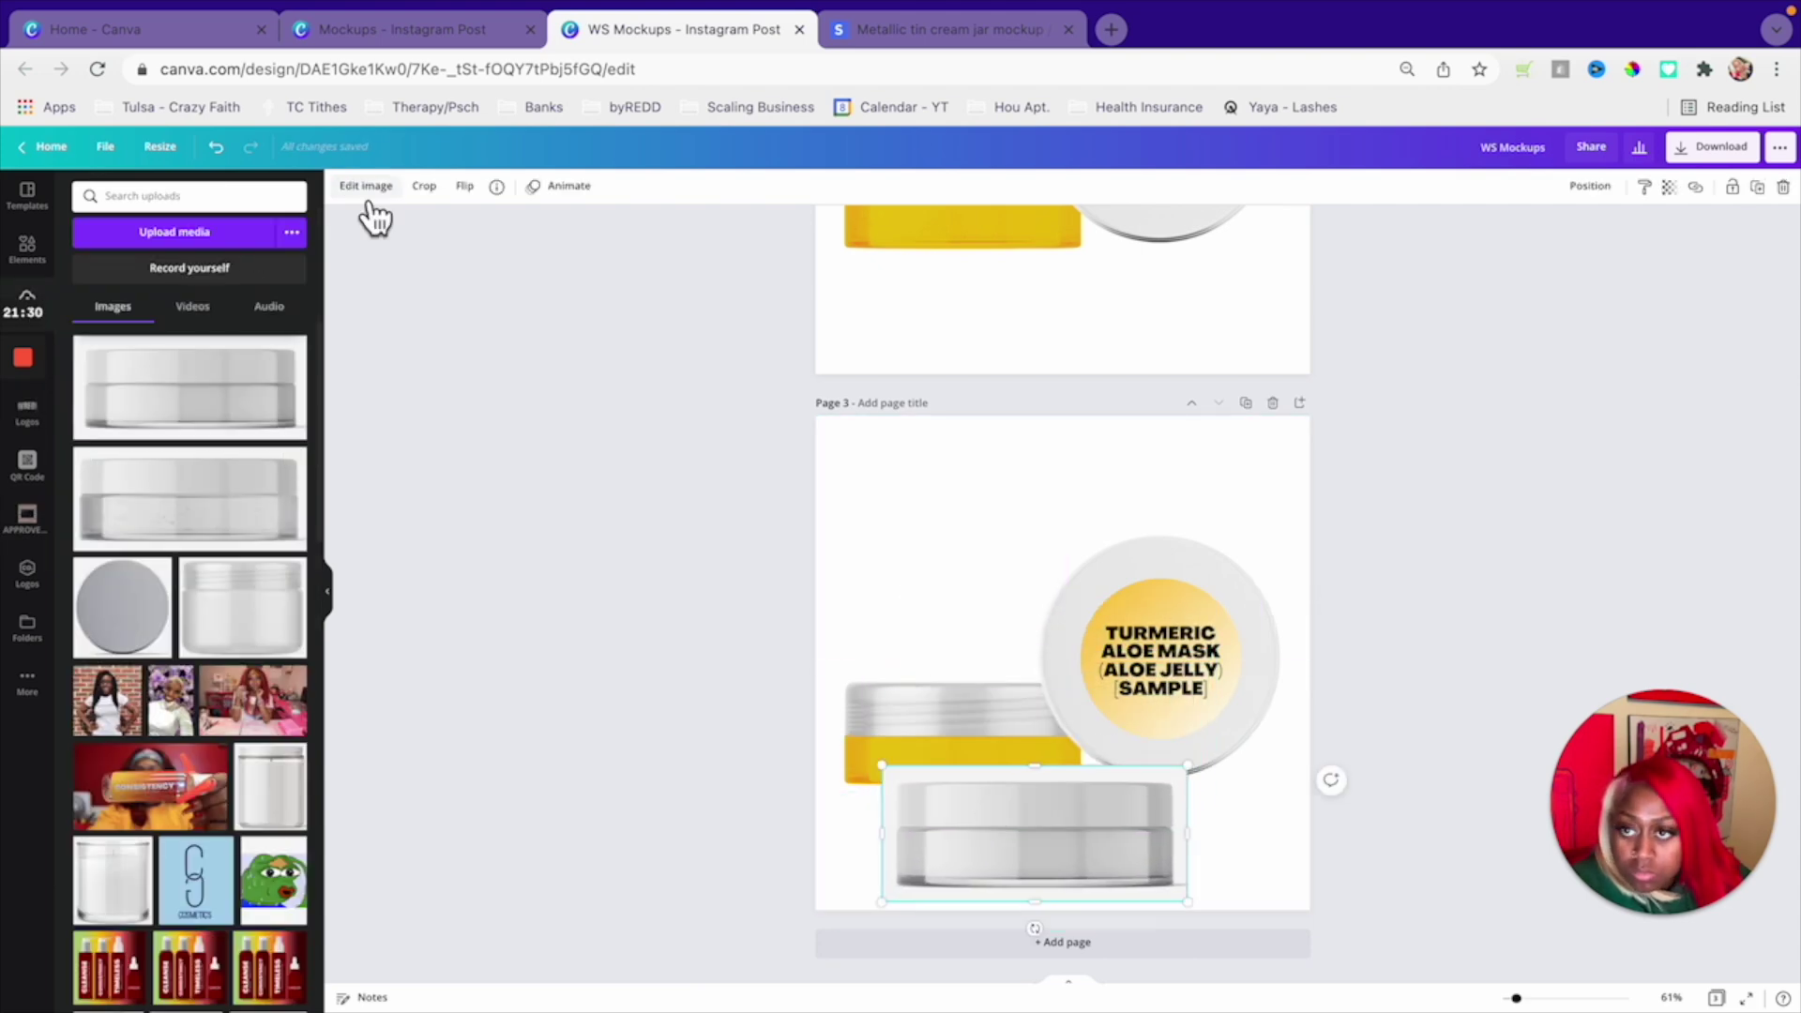
- Remove the background of the added clear jar image and crop away its upper part down to the base
click(364, 186)
drag(1515, 998, 1530, 997)
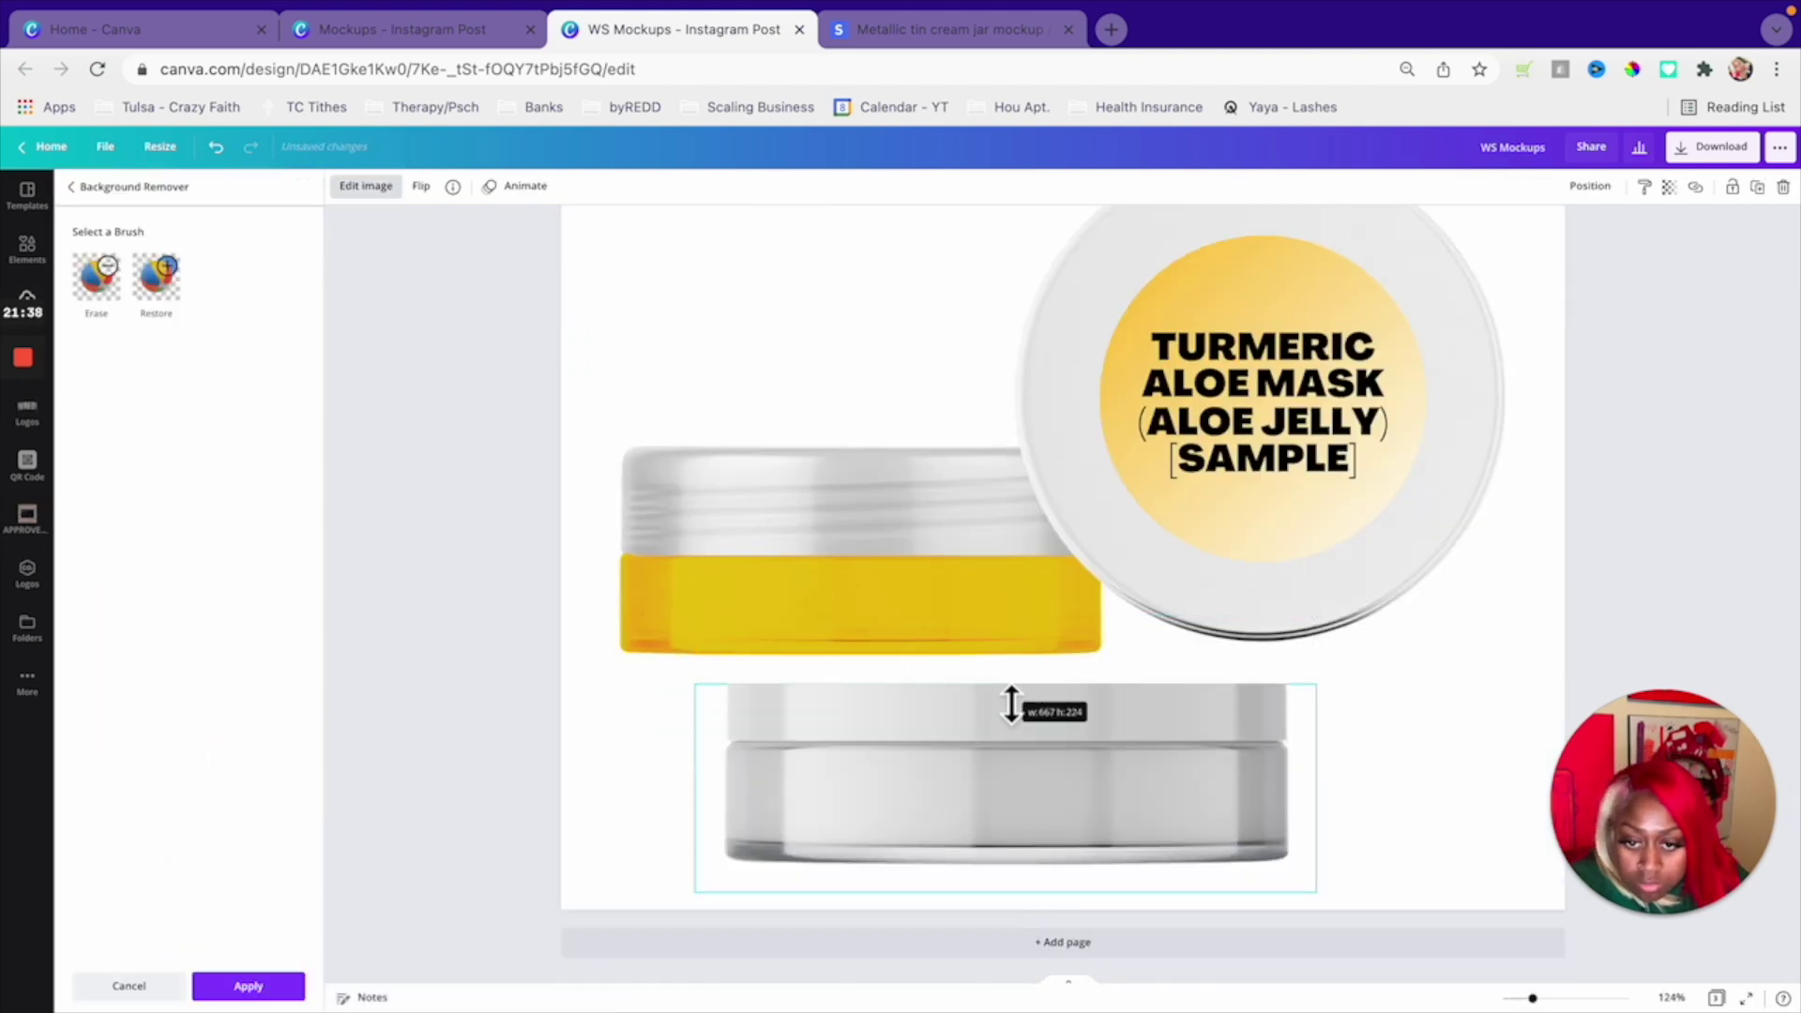
drag(1013, 703, 1013, 741)
- Move the cropped clear base onto the yellow base and scale it down to match the jar's width
drag(964, 820, 860, 603)
drag(1206, 675, 1142, 687)
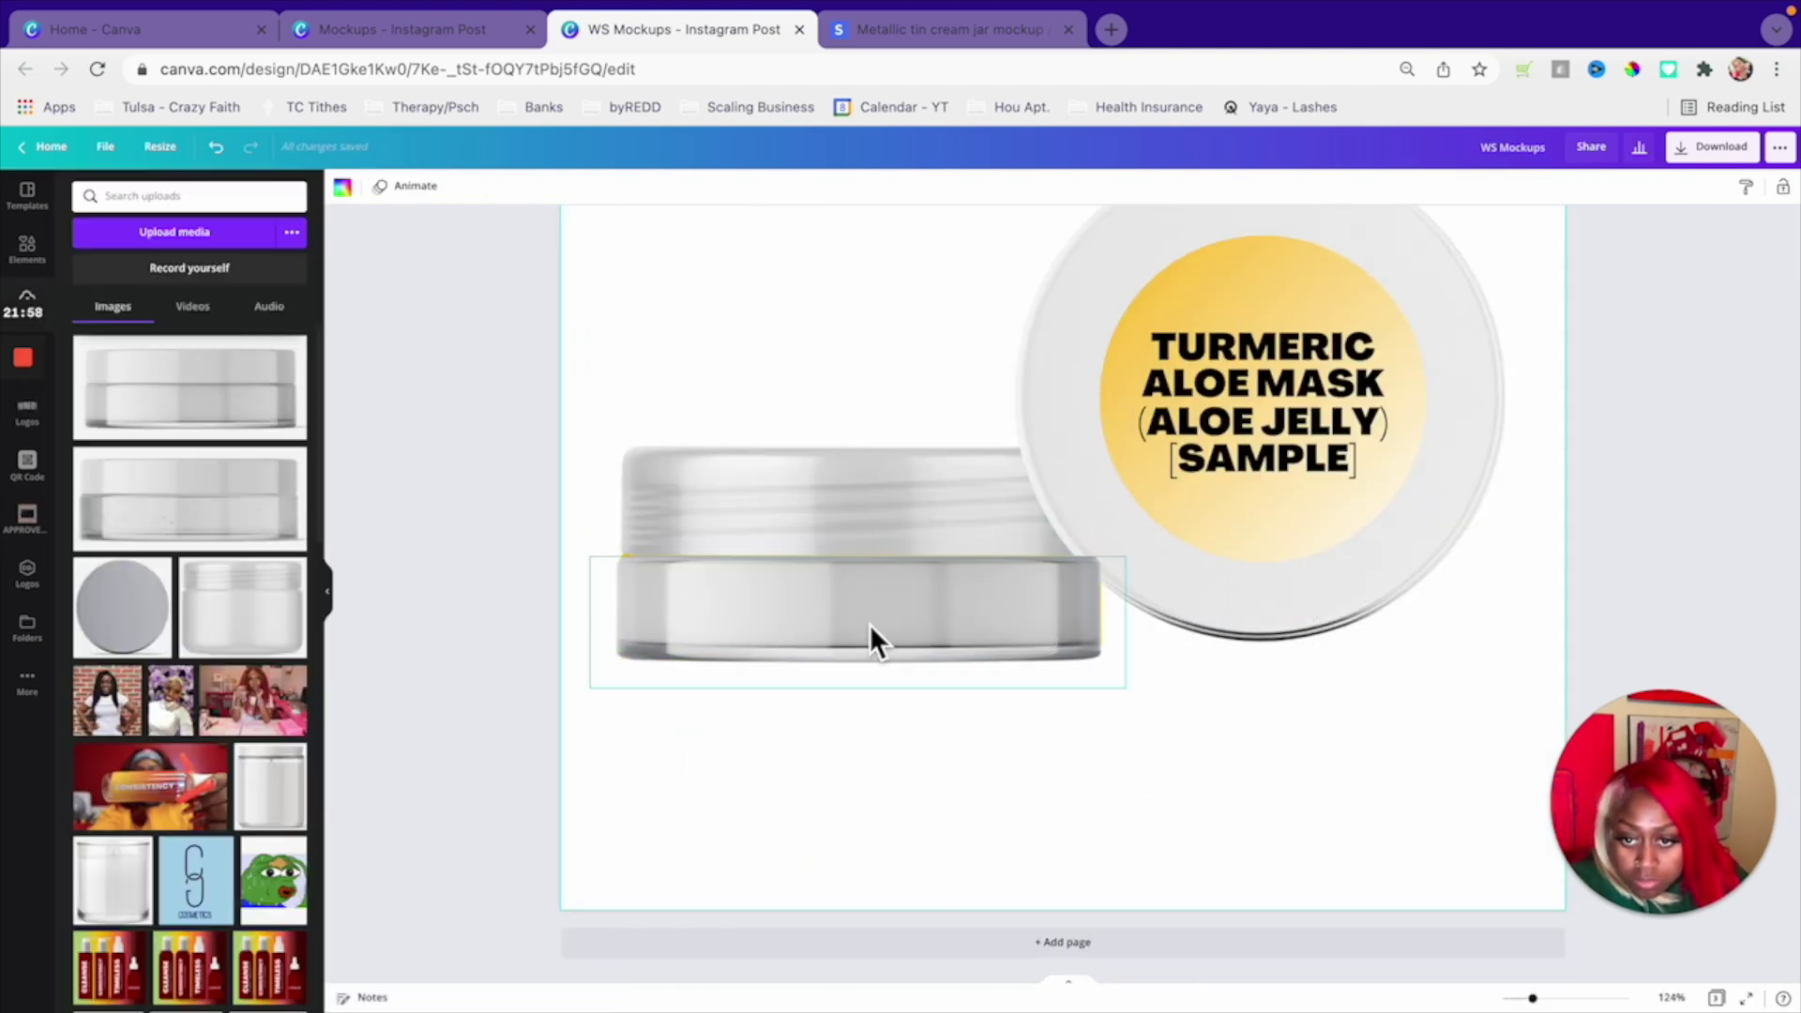
click(925, 615)
click(1167, 733)
- Bring the side-view jar's pieces forward so they sit in front of the top-view lid
click(860, 600)
click(1588, 185)
click(1449, 246)
click(1314, 741)
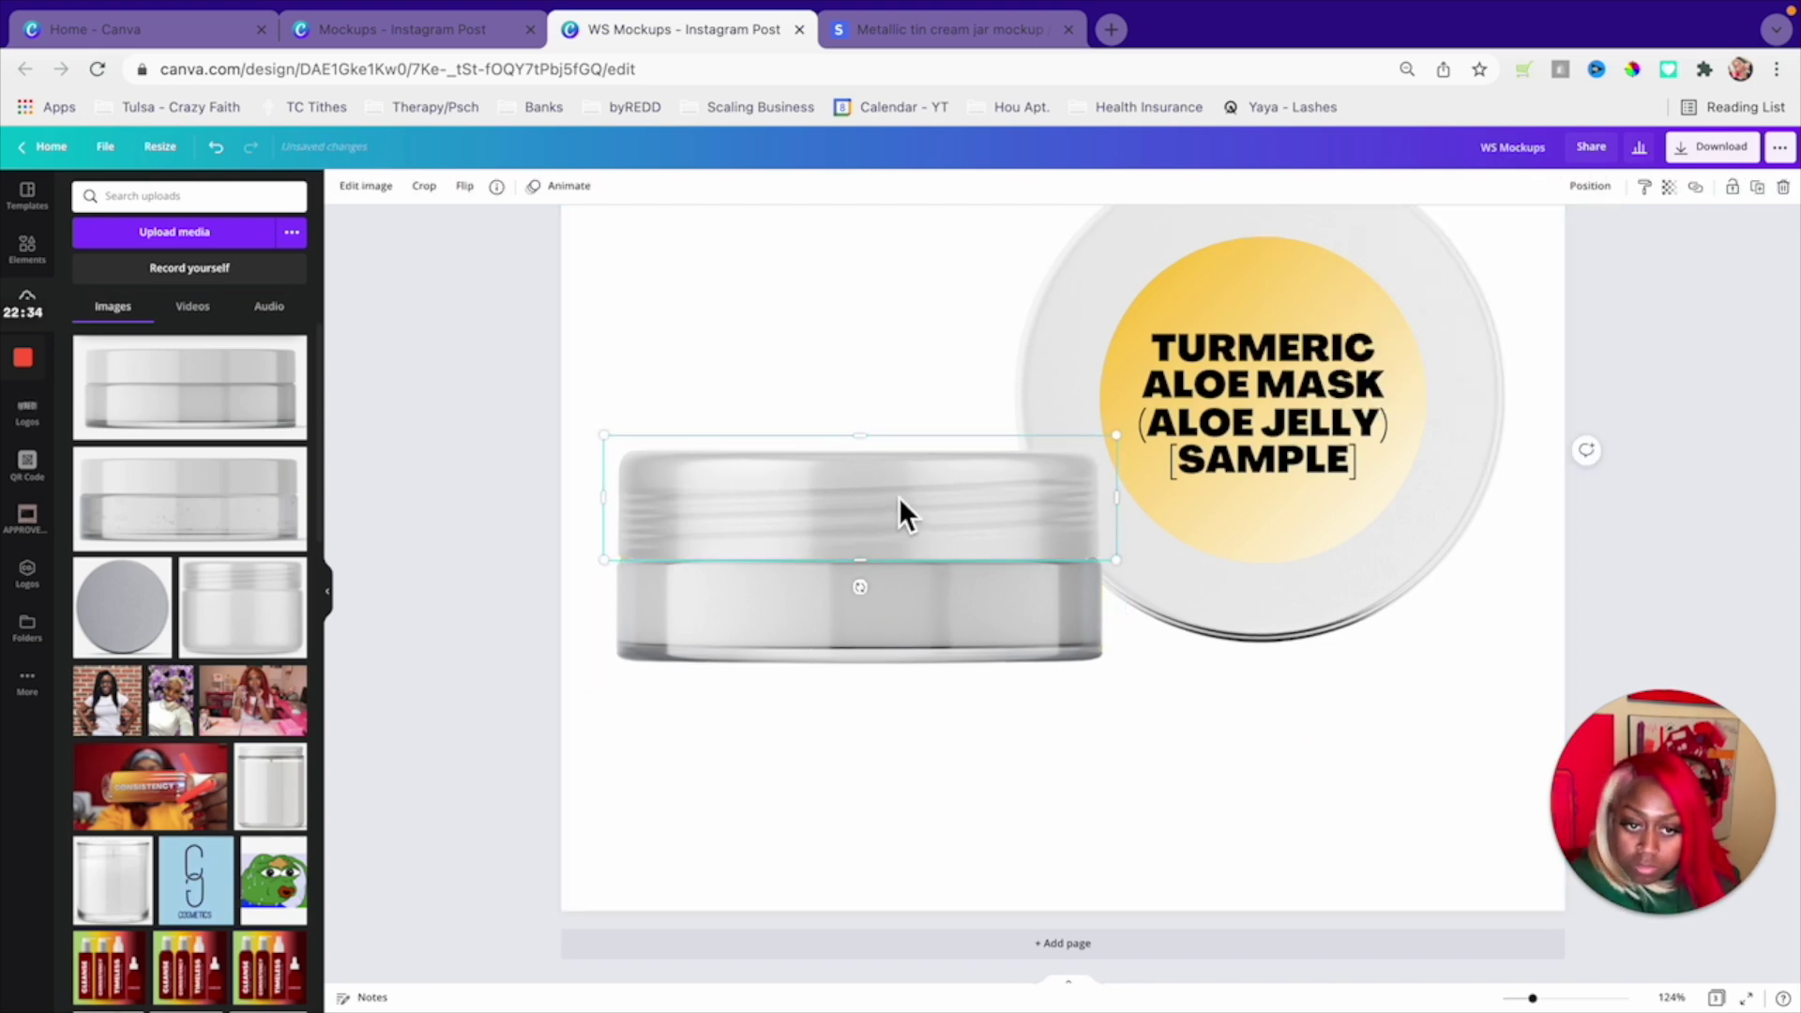
- Restack page 3's jar bases by sending the clear base backward and the yellow base to the back
click(987, 356)
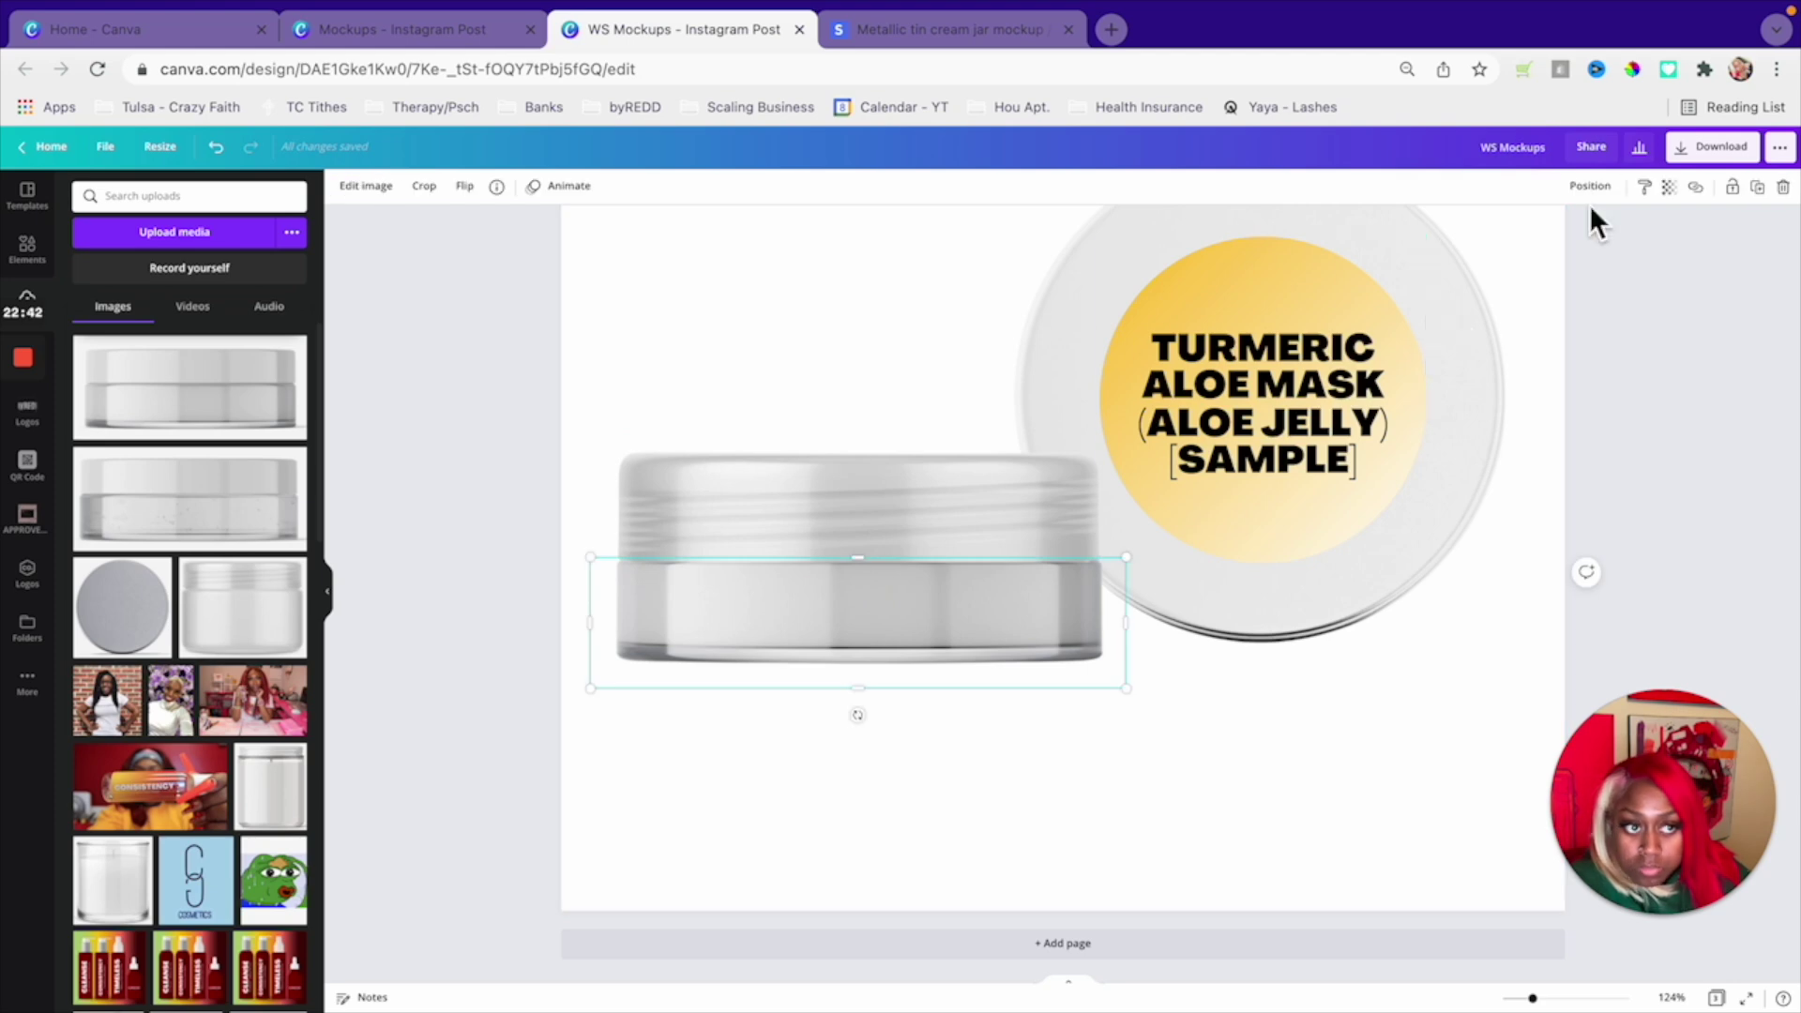
click(1590, 185)
click(1543, 230)
click(907, 673)
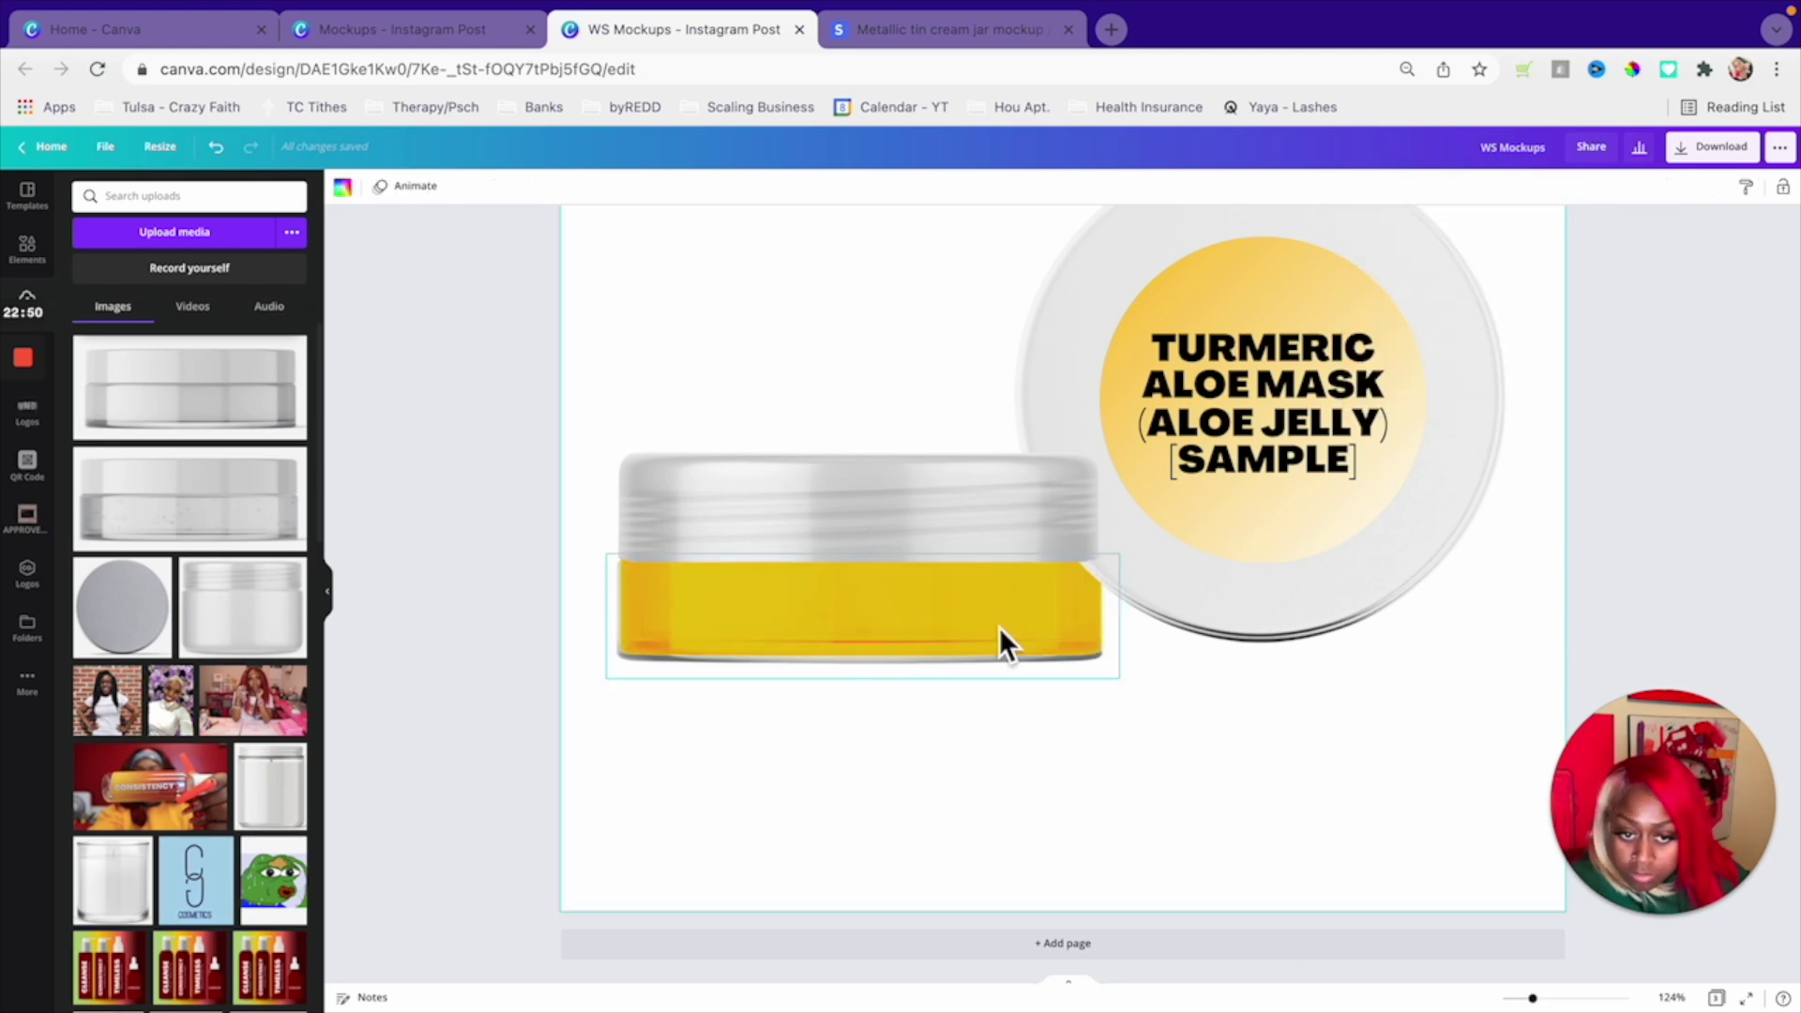
click(1589, 185)
click(1543, 262)
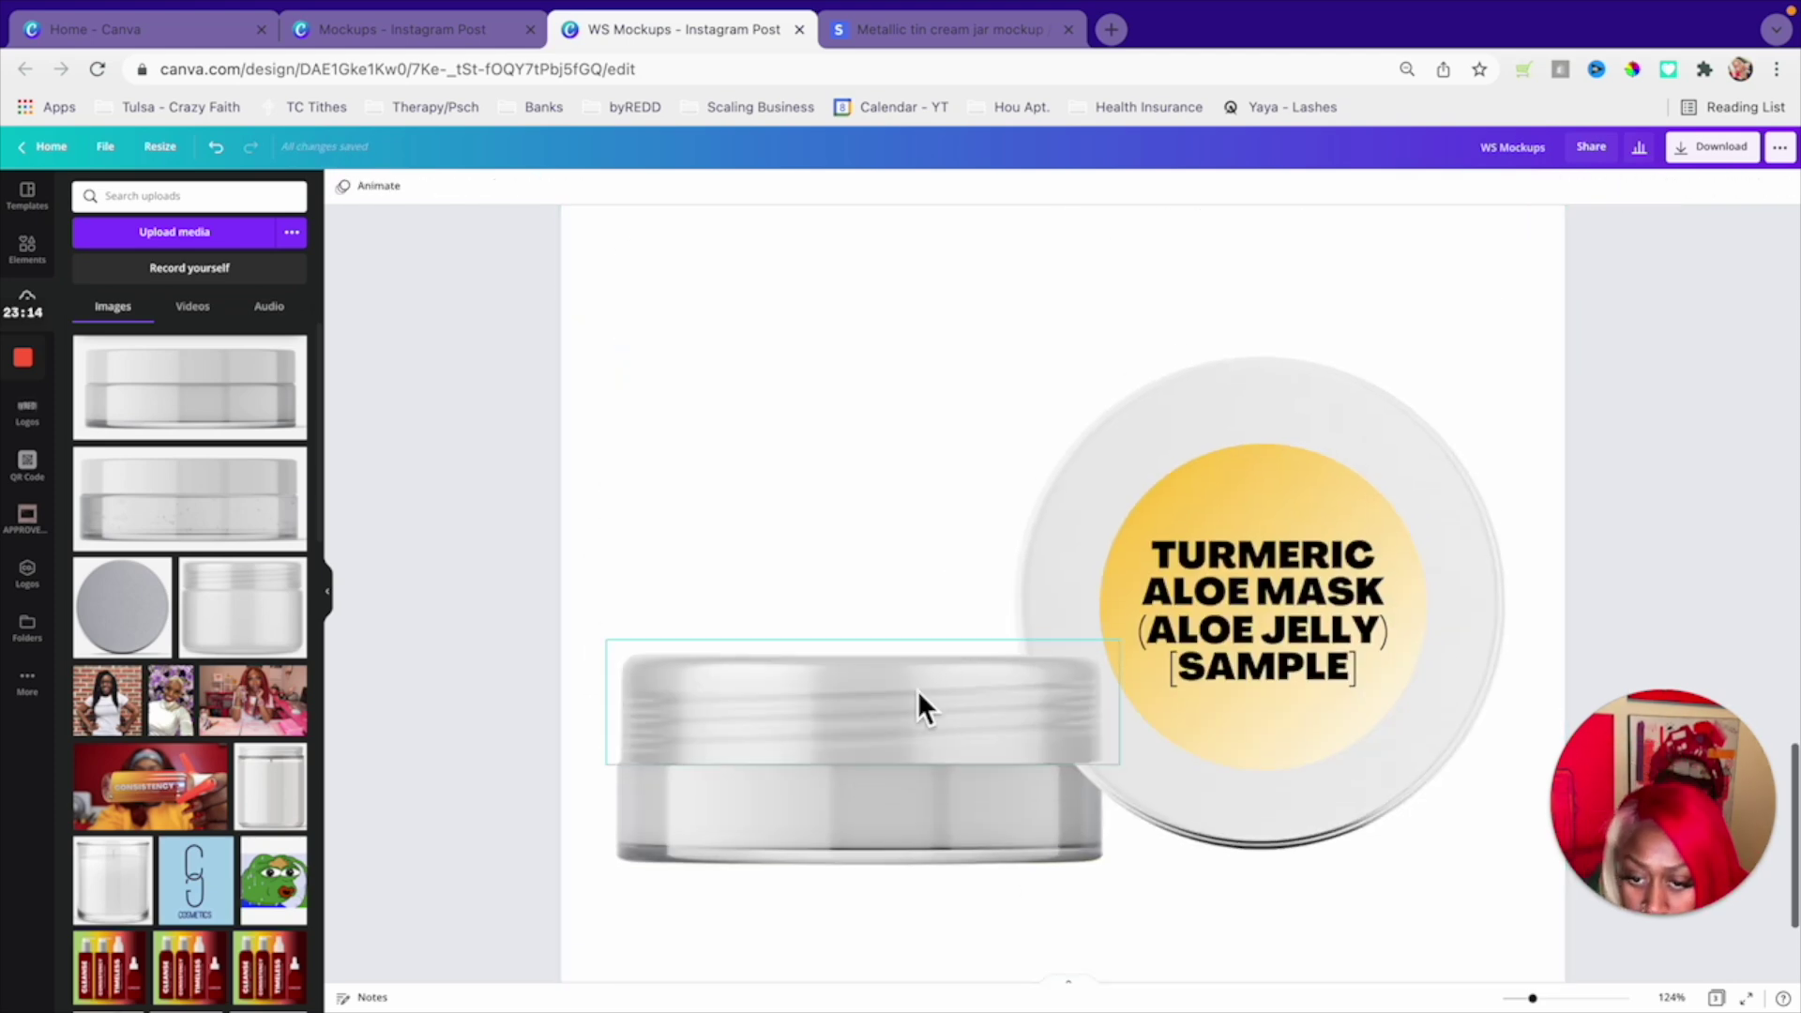
- Restack the clear jar base and slightly narrow it so it lines up beneath the side-view jar's ridged lid
click(876, 764)
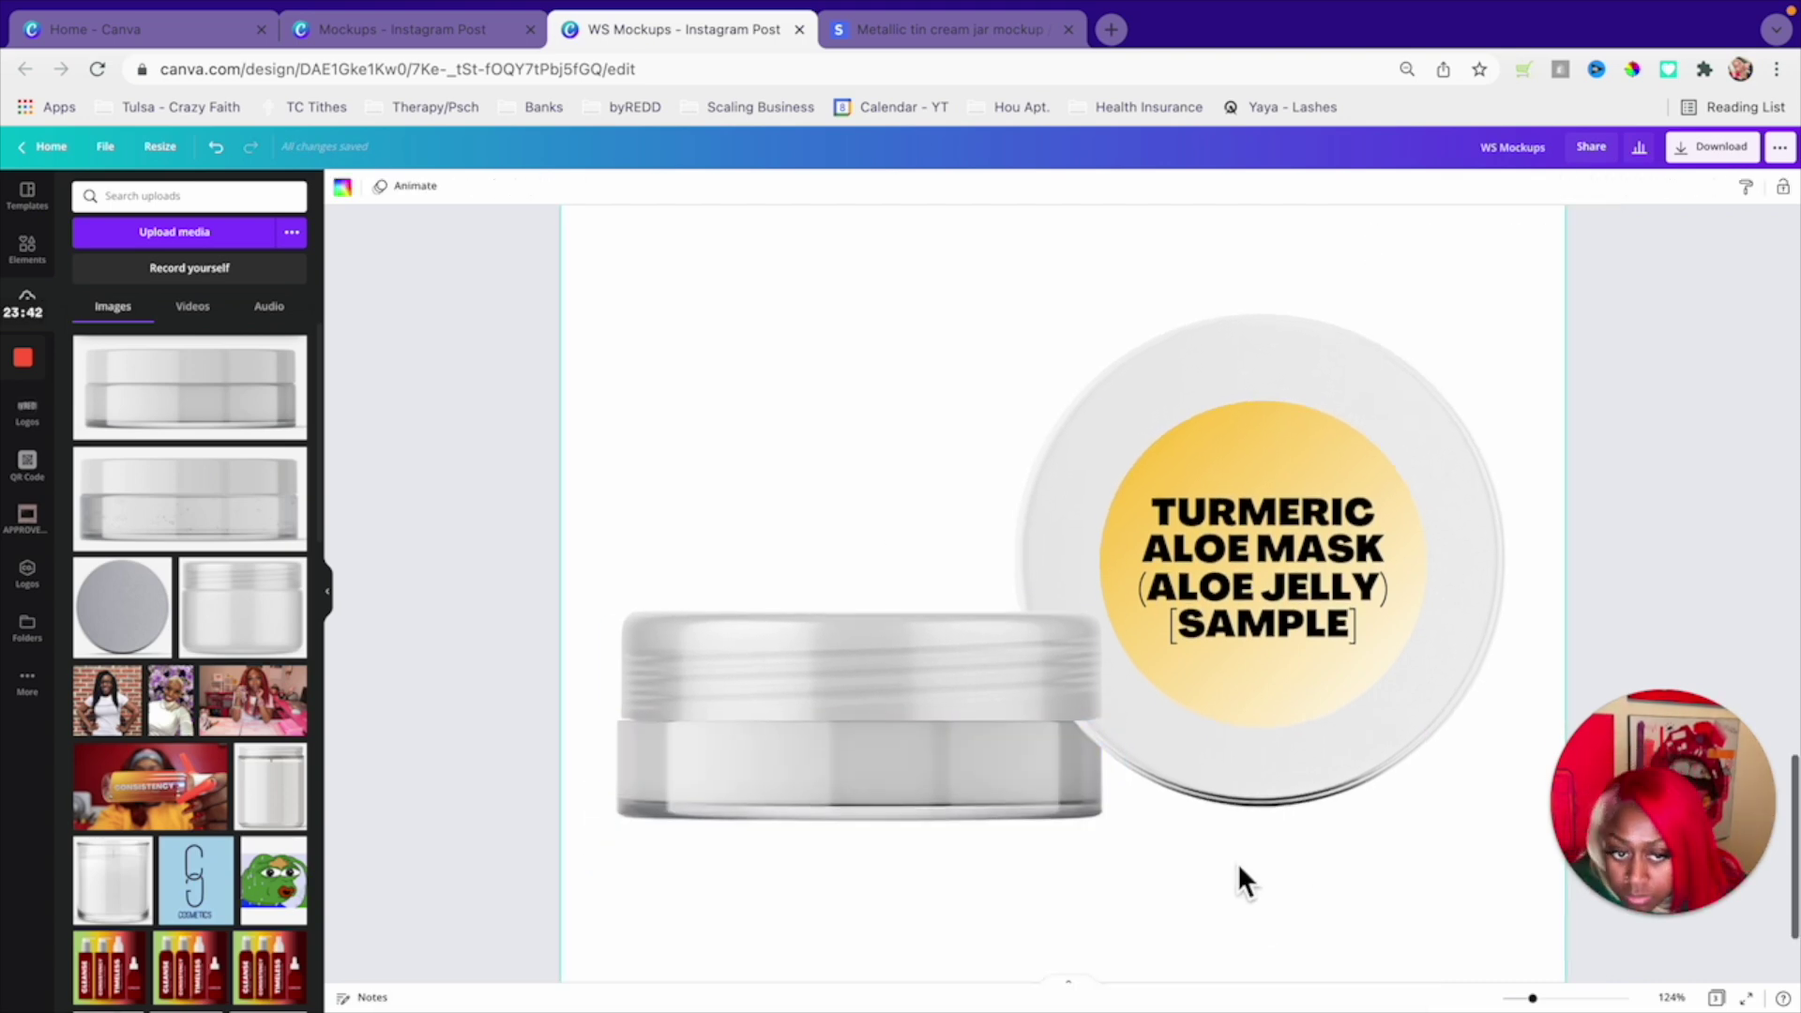
click(858, 751)
click(1589, 185)
click(1447, 273)
drag(593, 604, 600, 619)
click(901, 553)
mouse_move(863, 591)
mouse_down()
mouse_move(876, 615)
mouse_move(863, 603)
mouse_up()
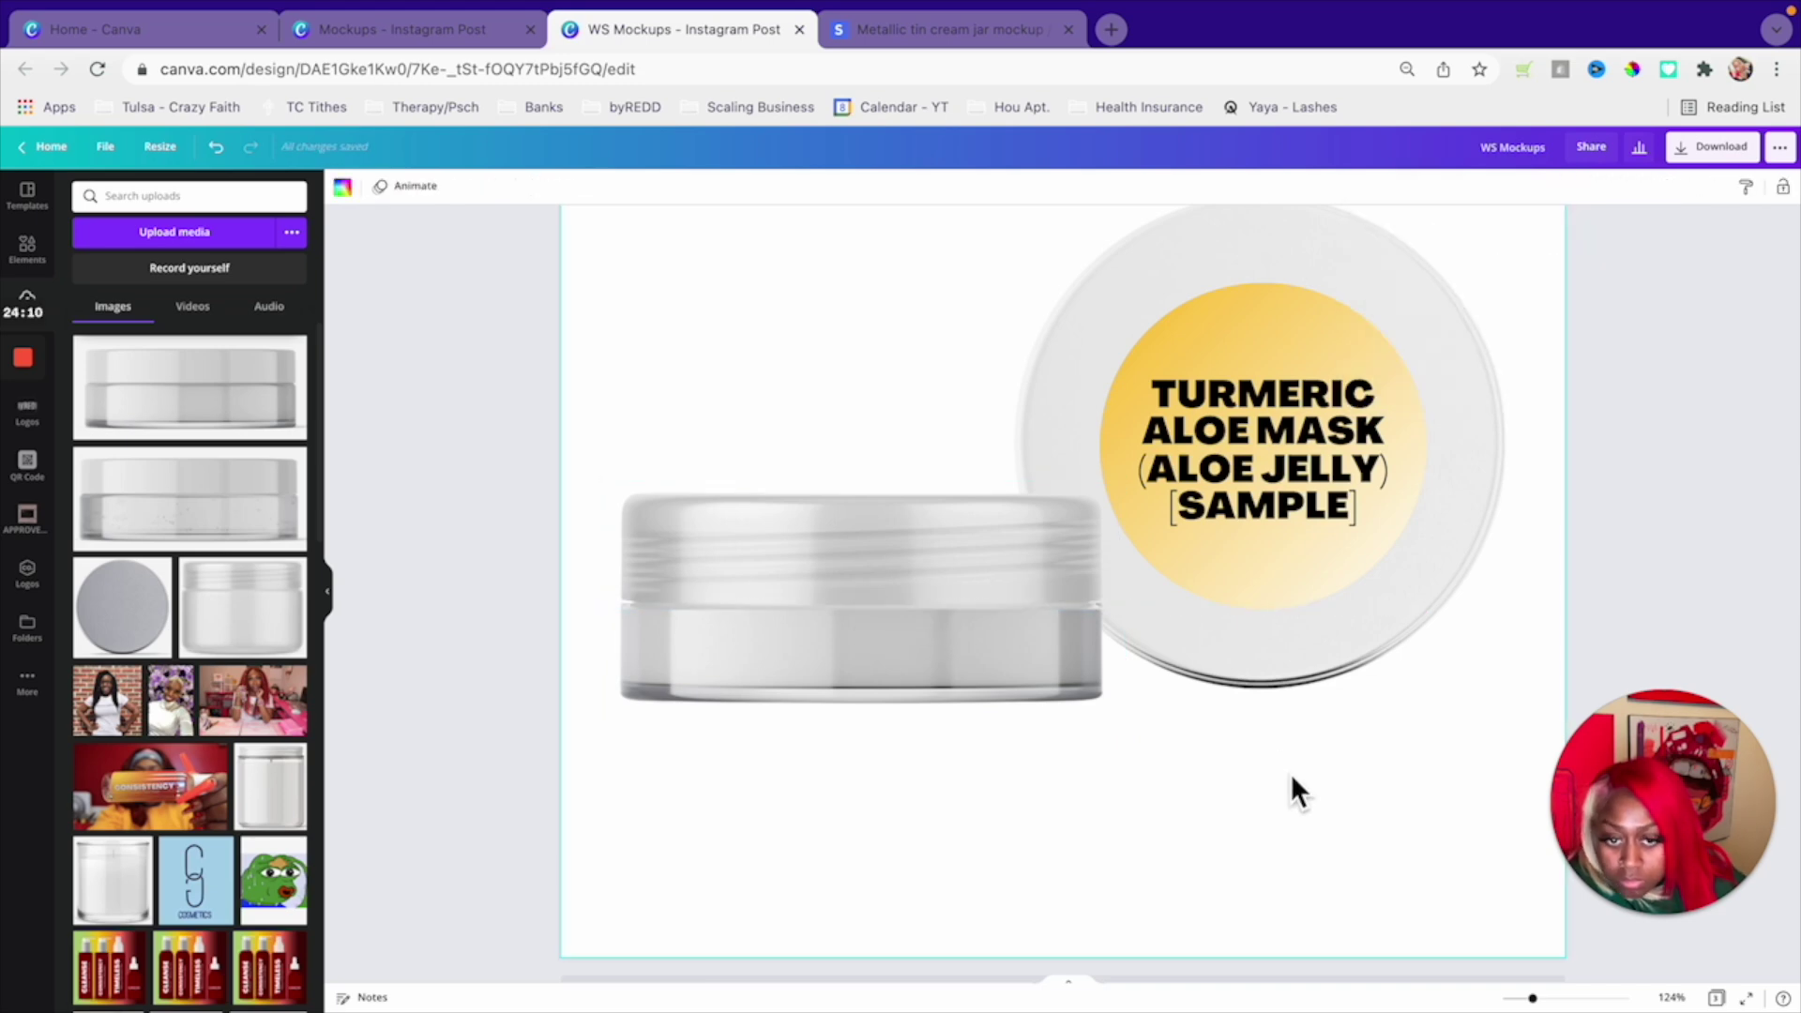
- Tint the mint green tea jar's clear base with a warm Photogenic filter and recolour page 4's label circle slate grey
click(366, 185)
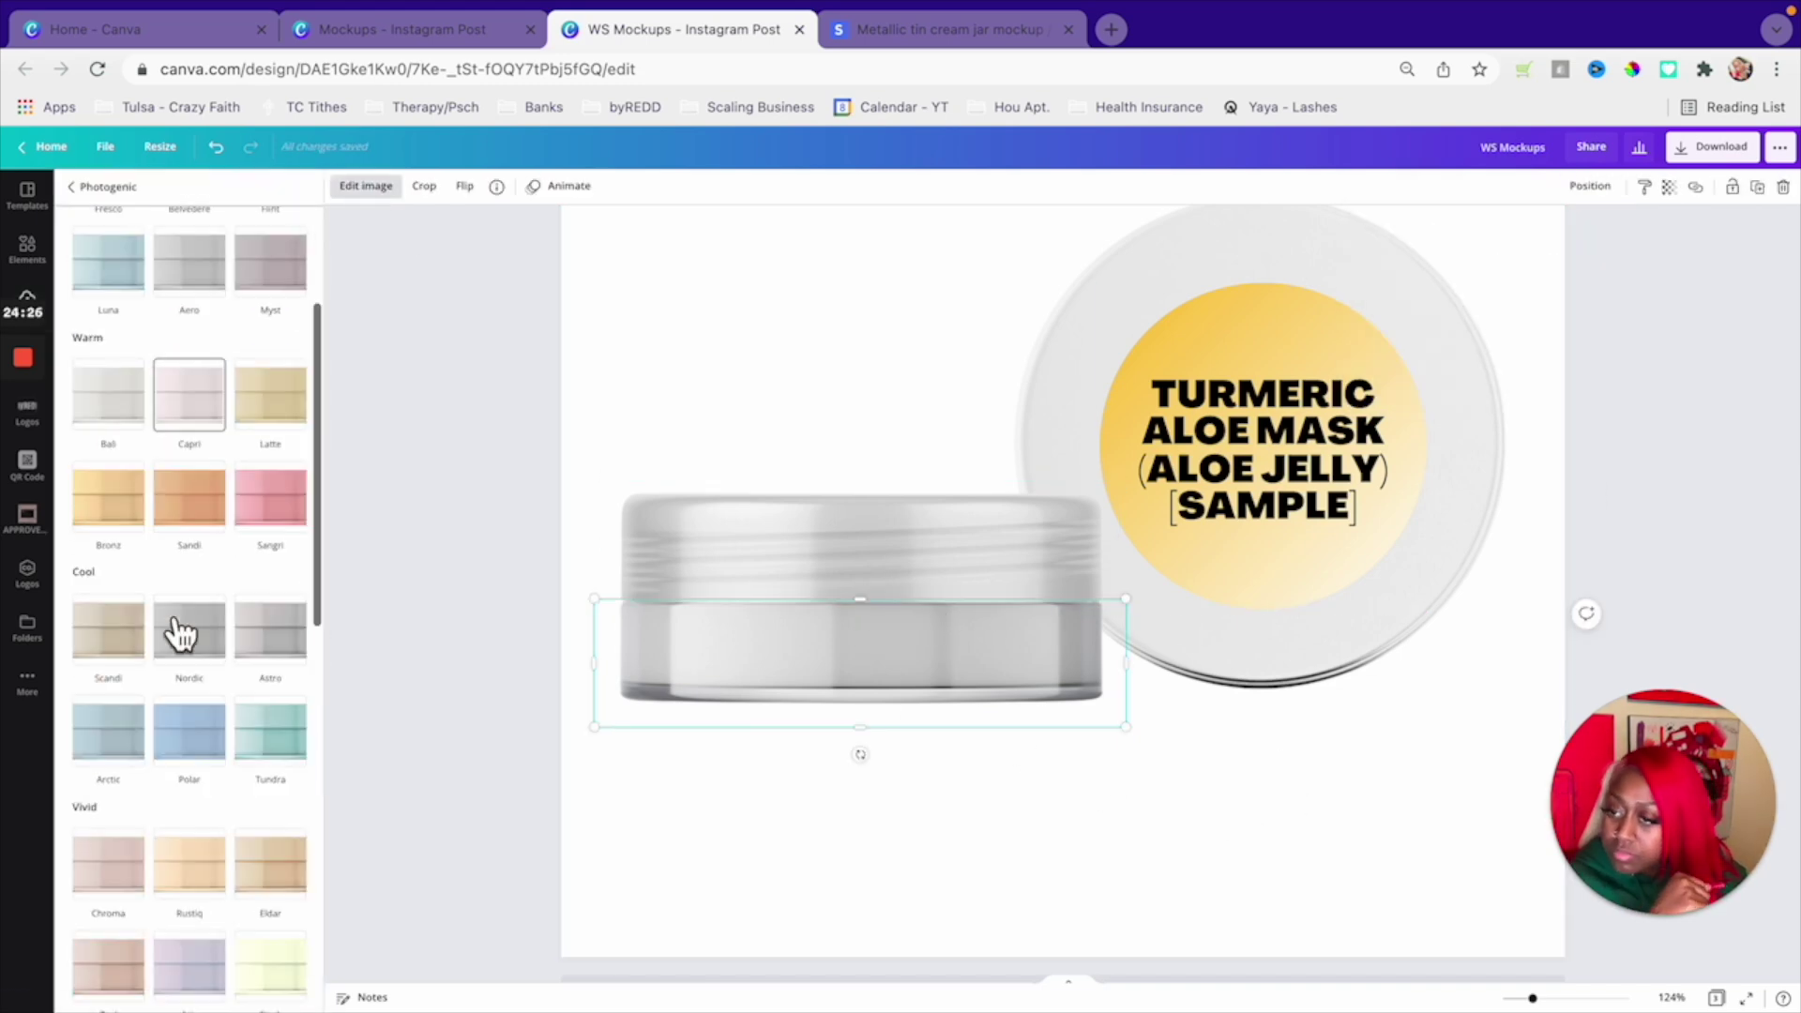
click(403, 29)
click(725, 31)
click(136, 424)
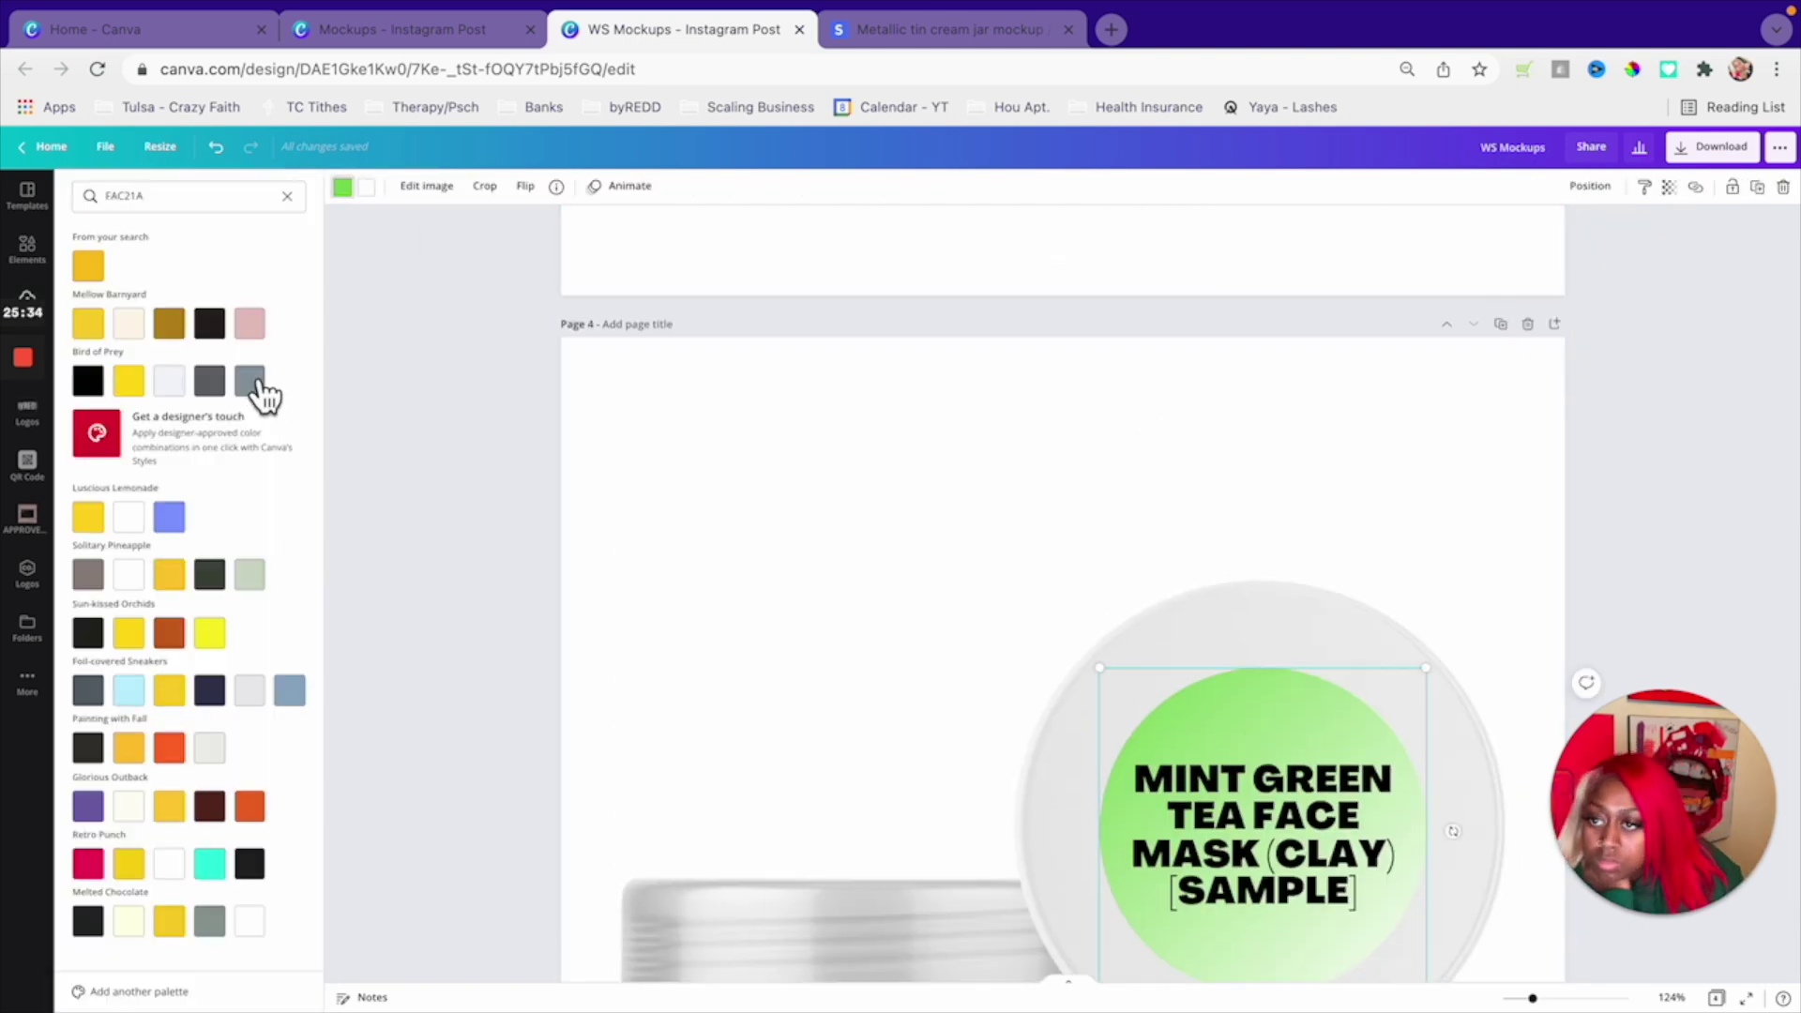
click(253, 386)
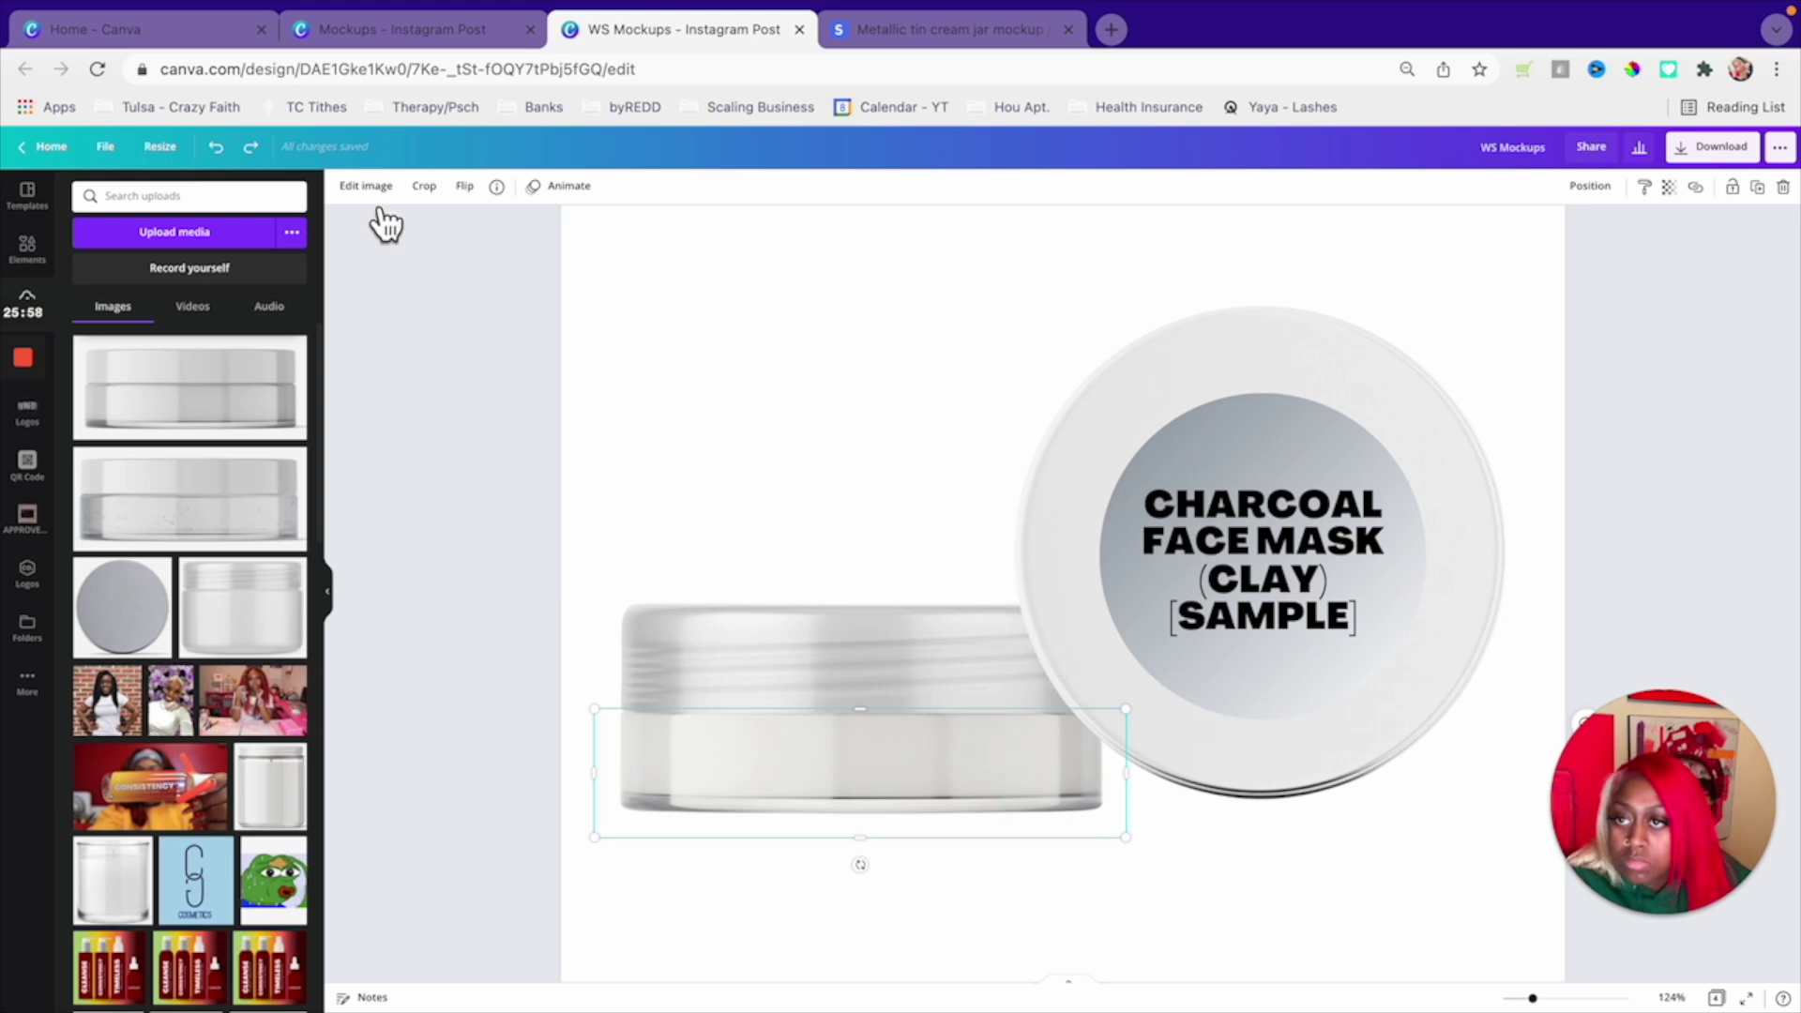
- Recolour the charcoal jar's base with a Duotone effect, setting the highlights to grey #9D9D9D to match the charcoal buckets in the Mockups design
click(366, 186)
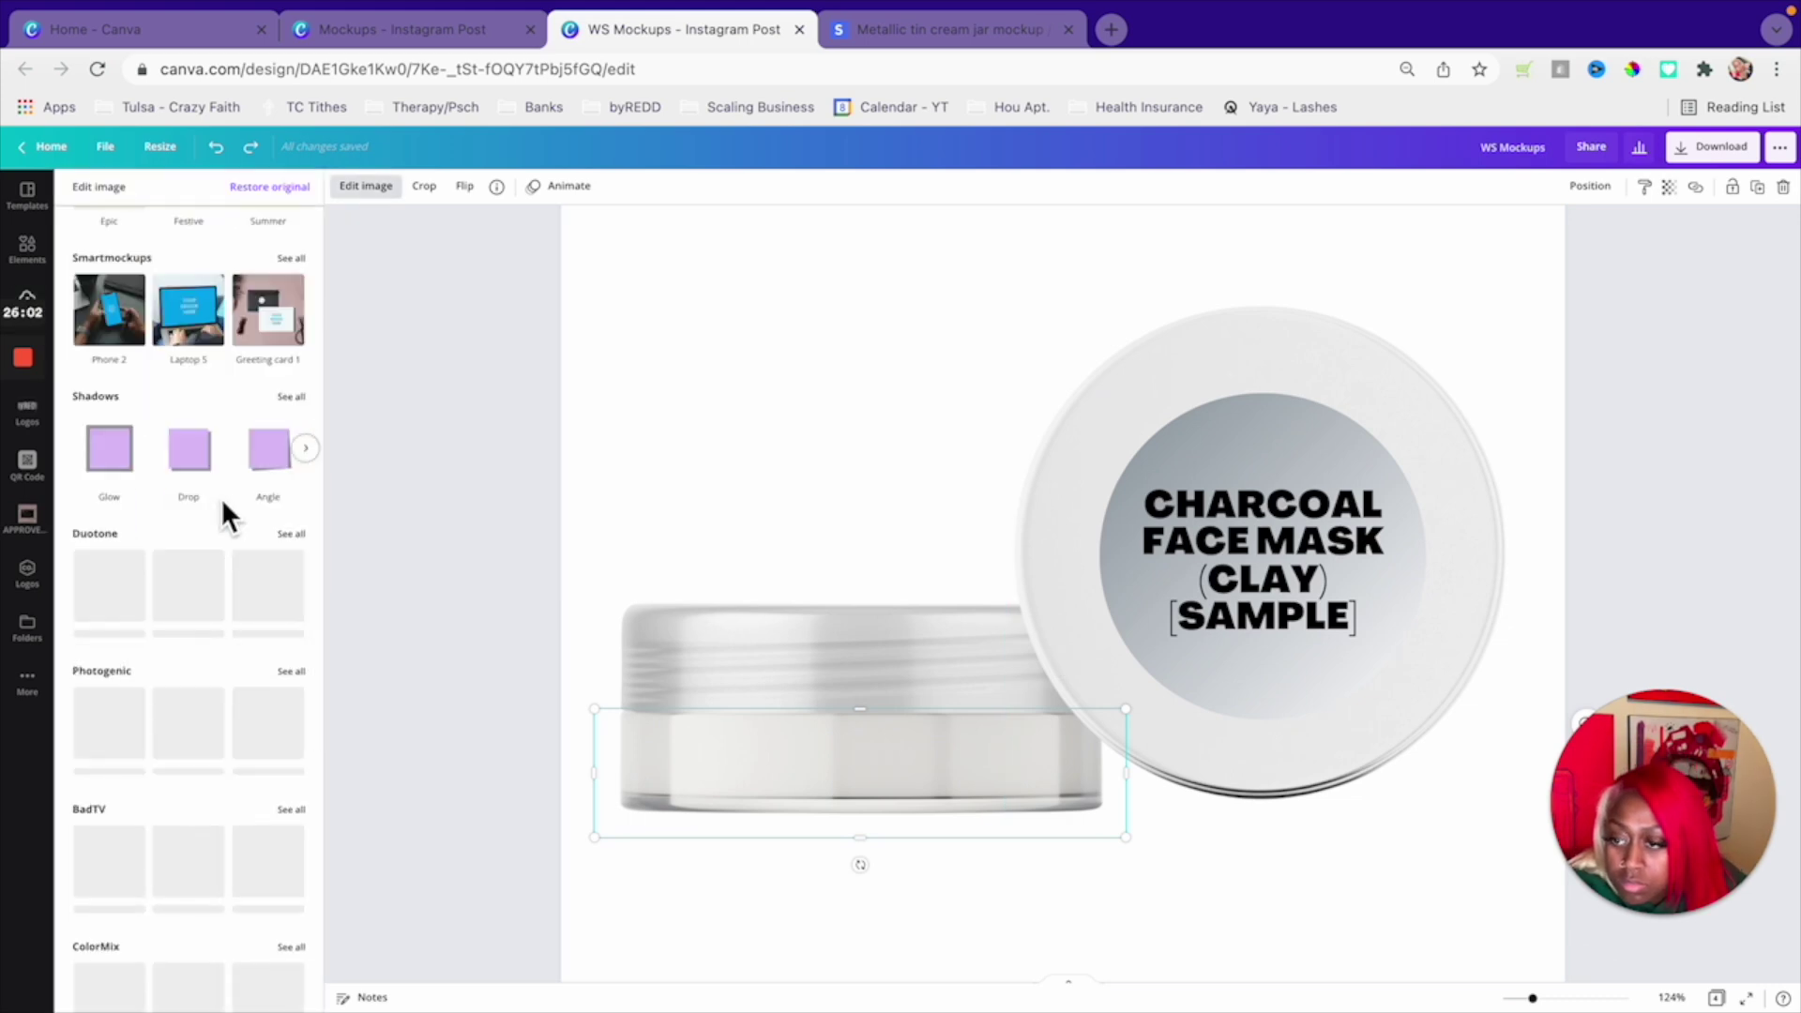
scroll(313, 475, down, 5)
click(281, 553)
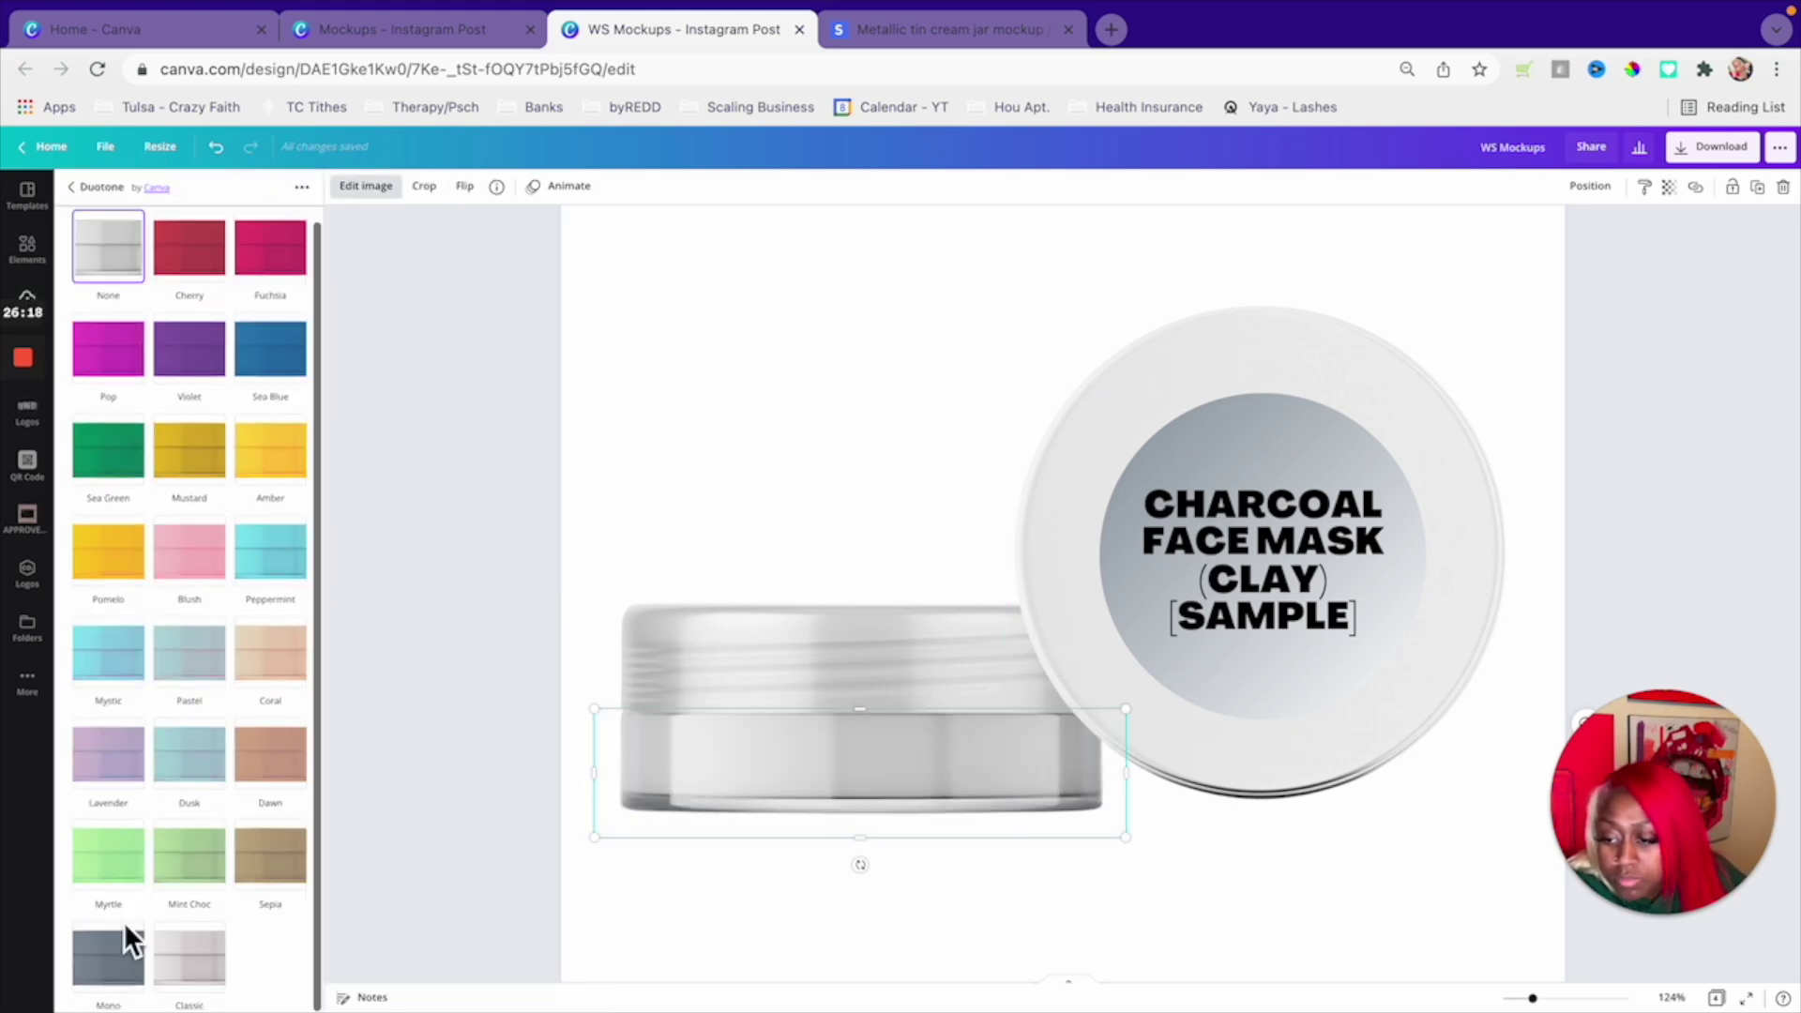
click(404, 29)
click(1632, 69)
click(685, 29)
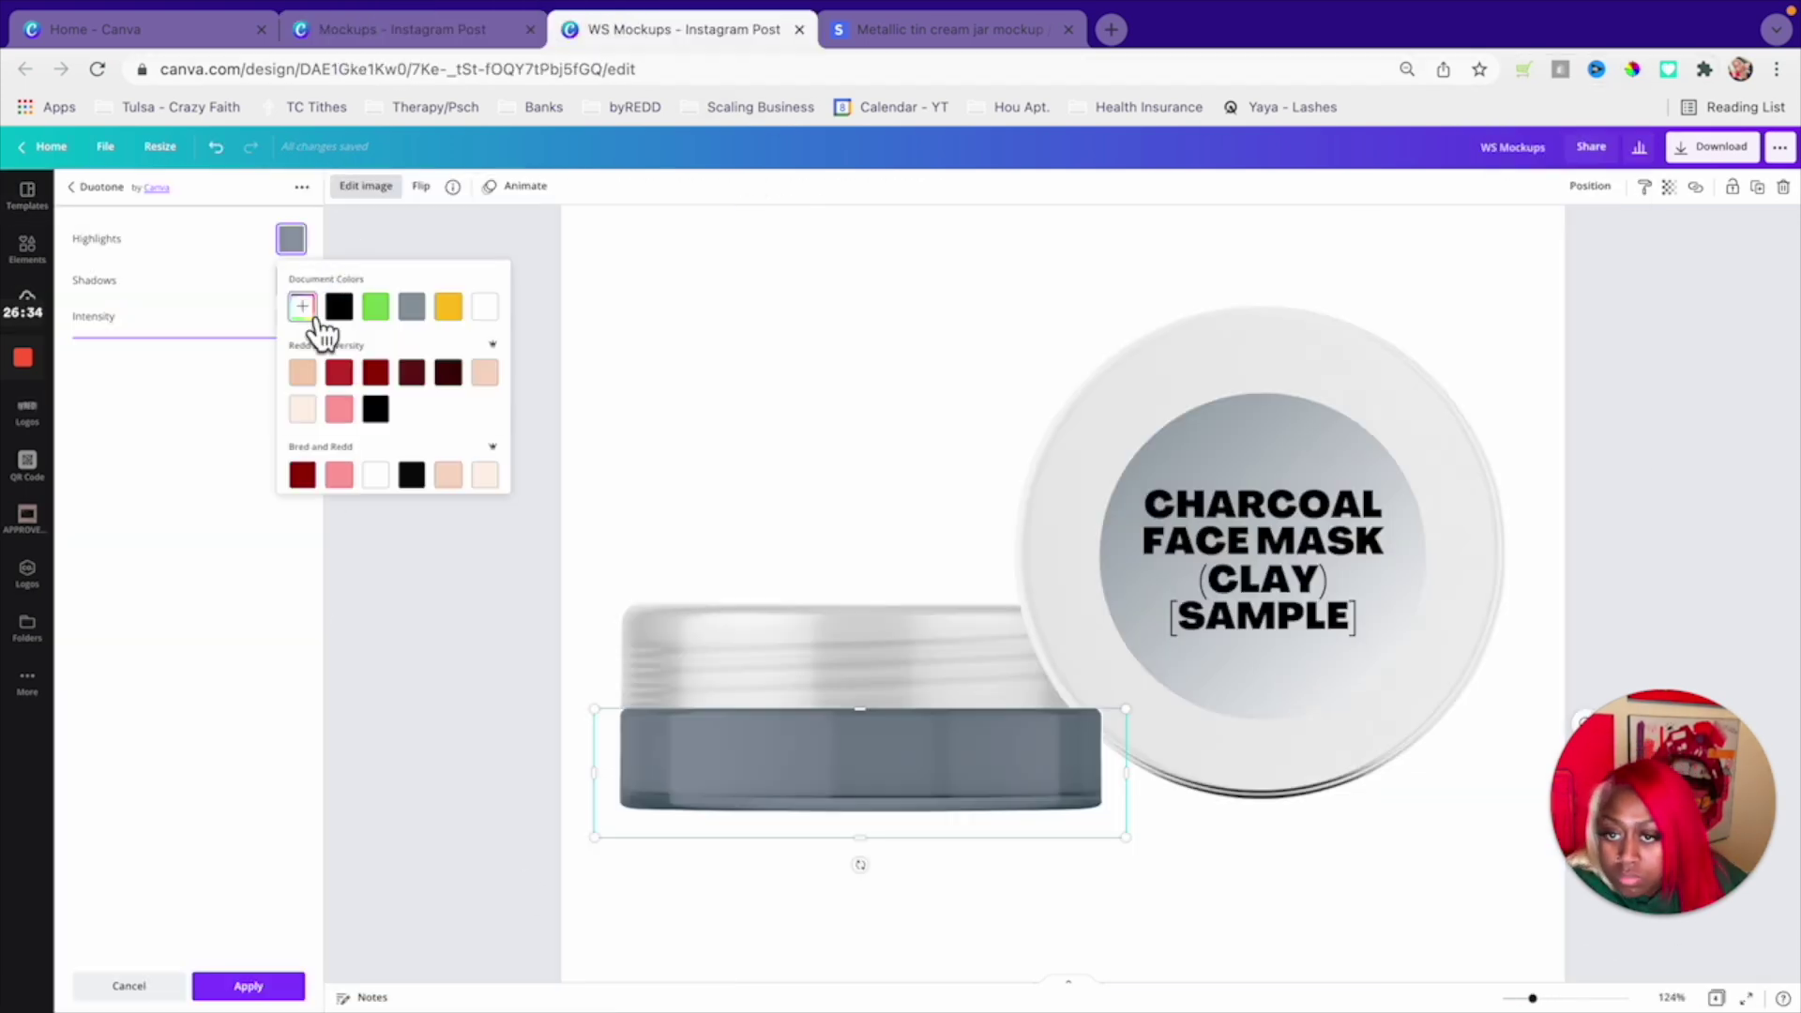
click(310, 341)
drag(299, 363, 313, 338)
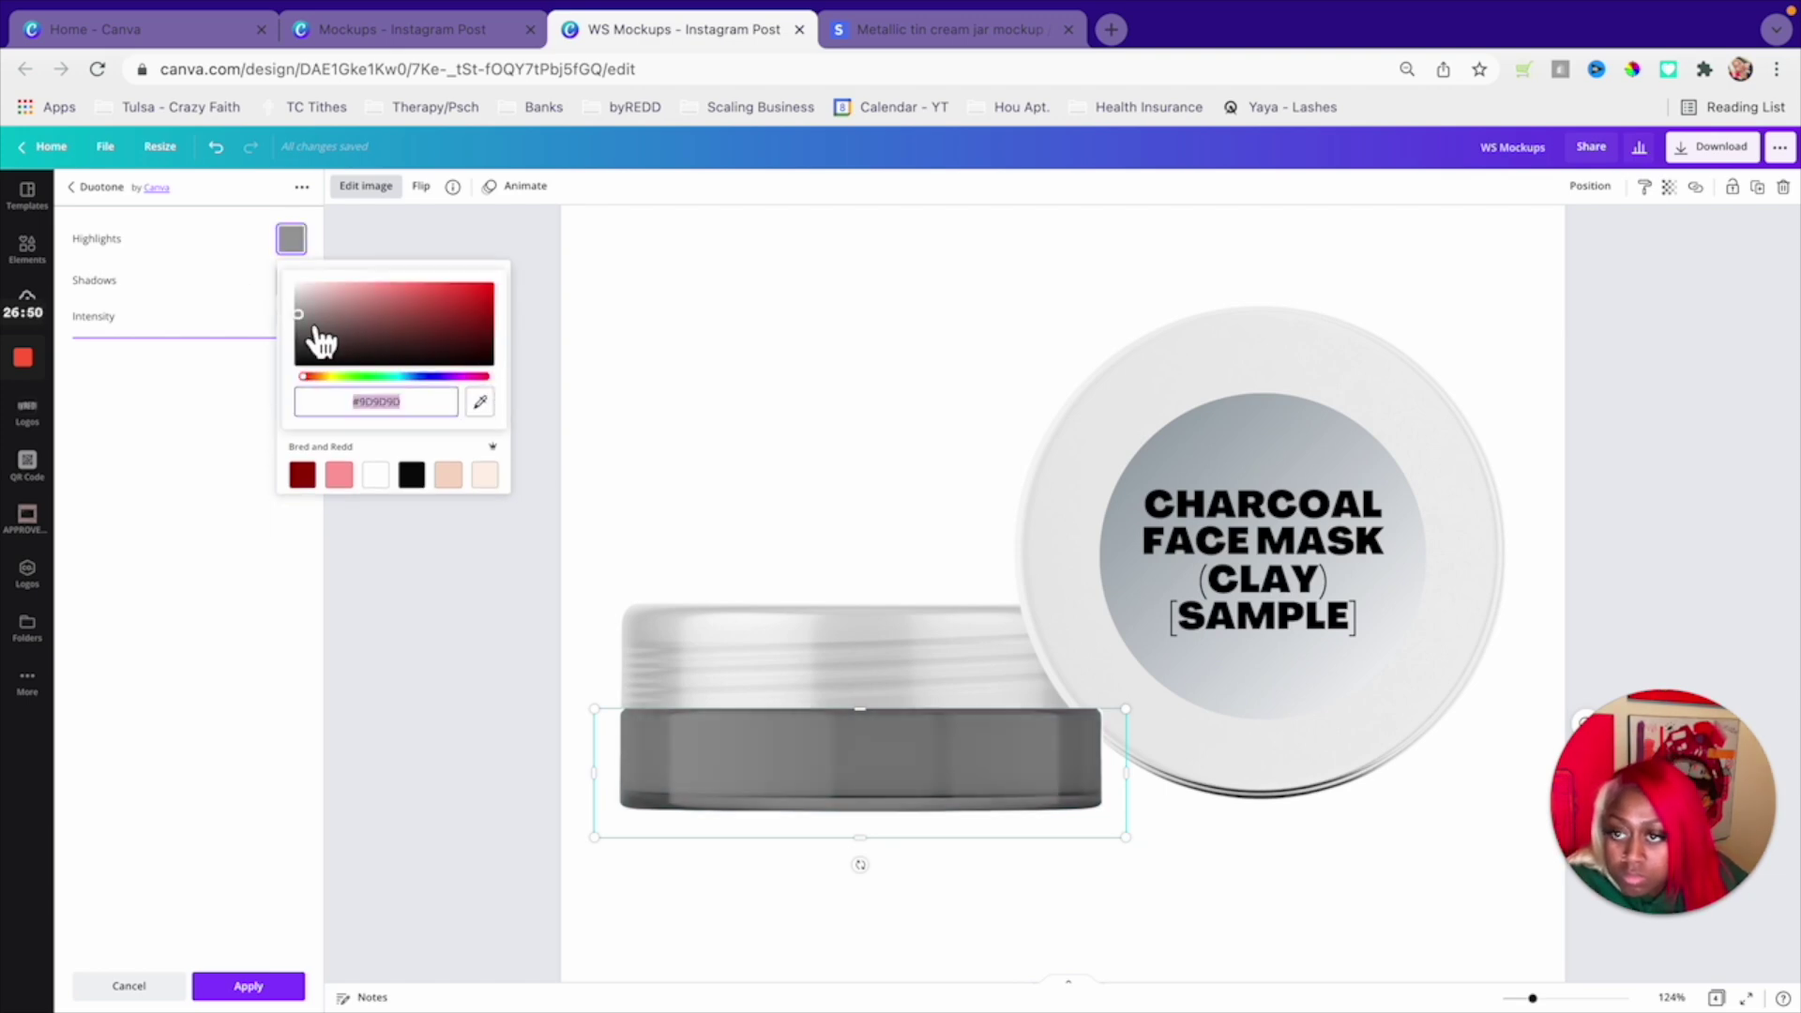
click(248, 986)
- Recolour the charcoal face mask's label circle with the grey 9D9D9D sampled in the Mockups design
click(1590, 186)
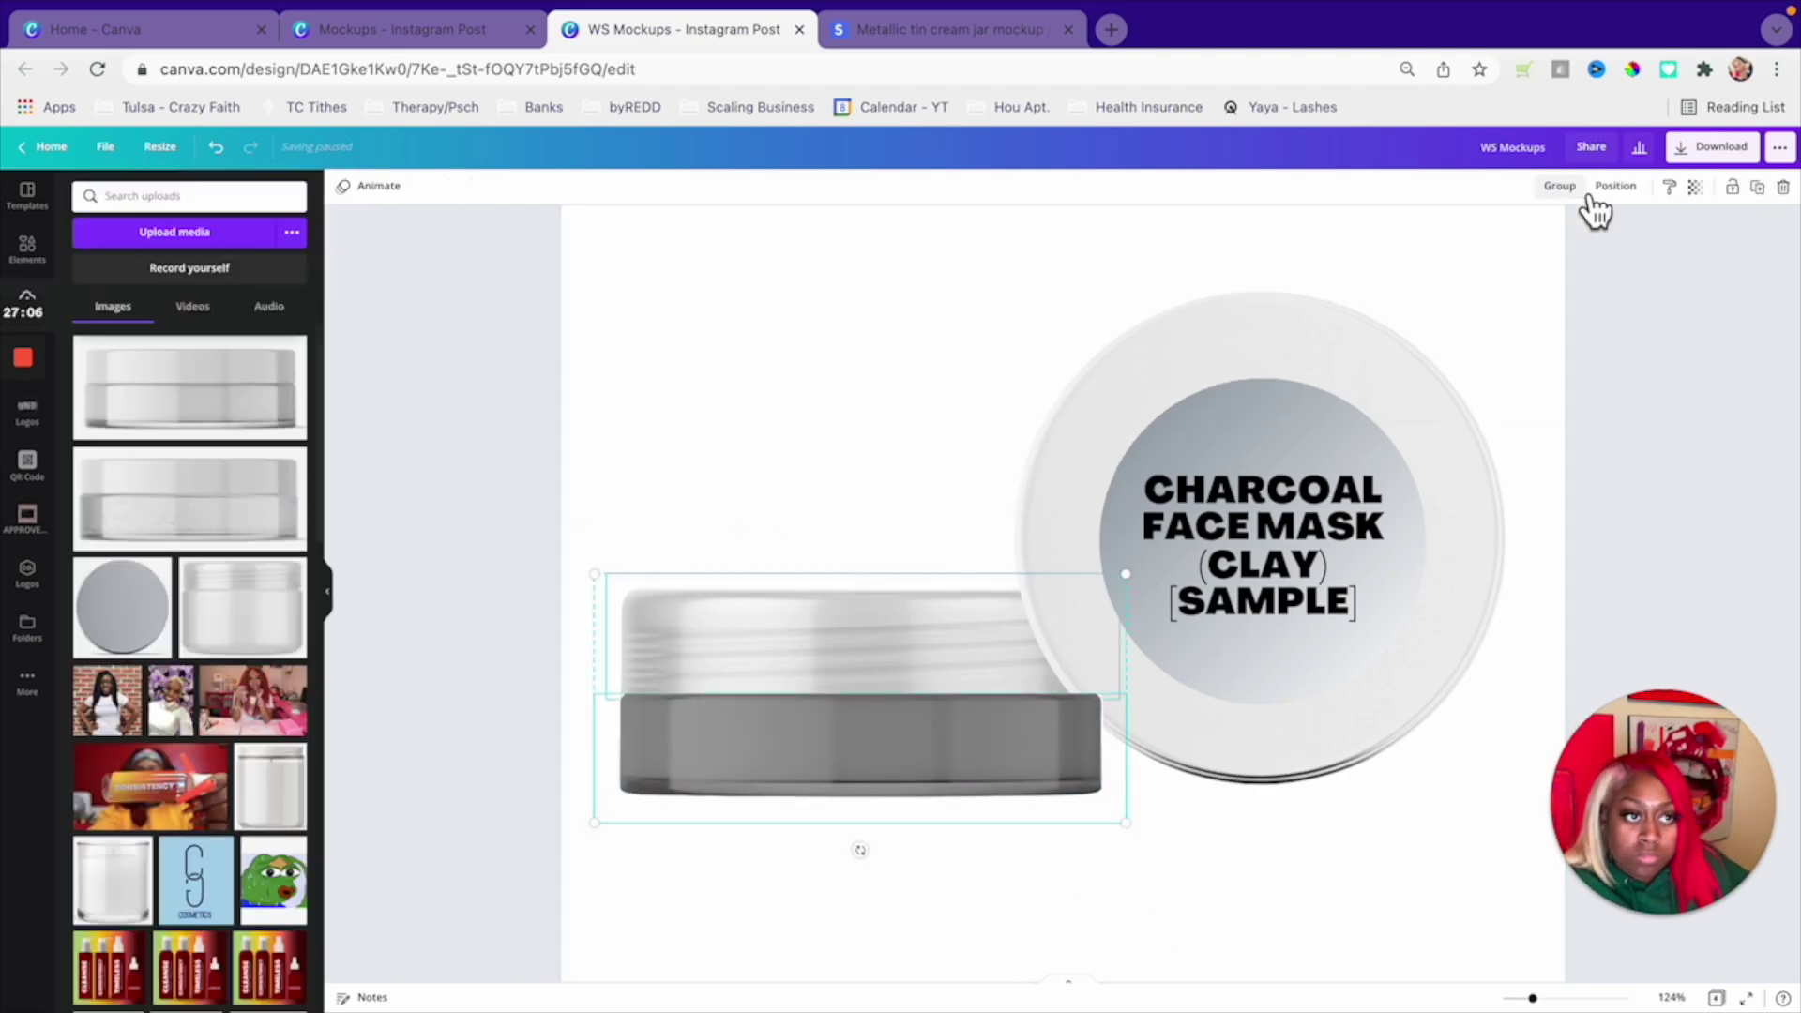
click(932, 354)
scroll(931, 336, down, 5)
click(441, 29)
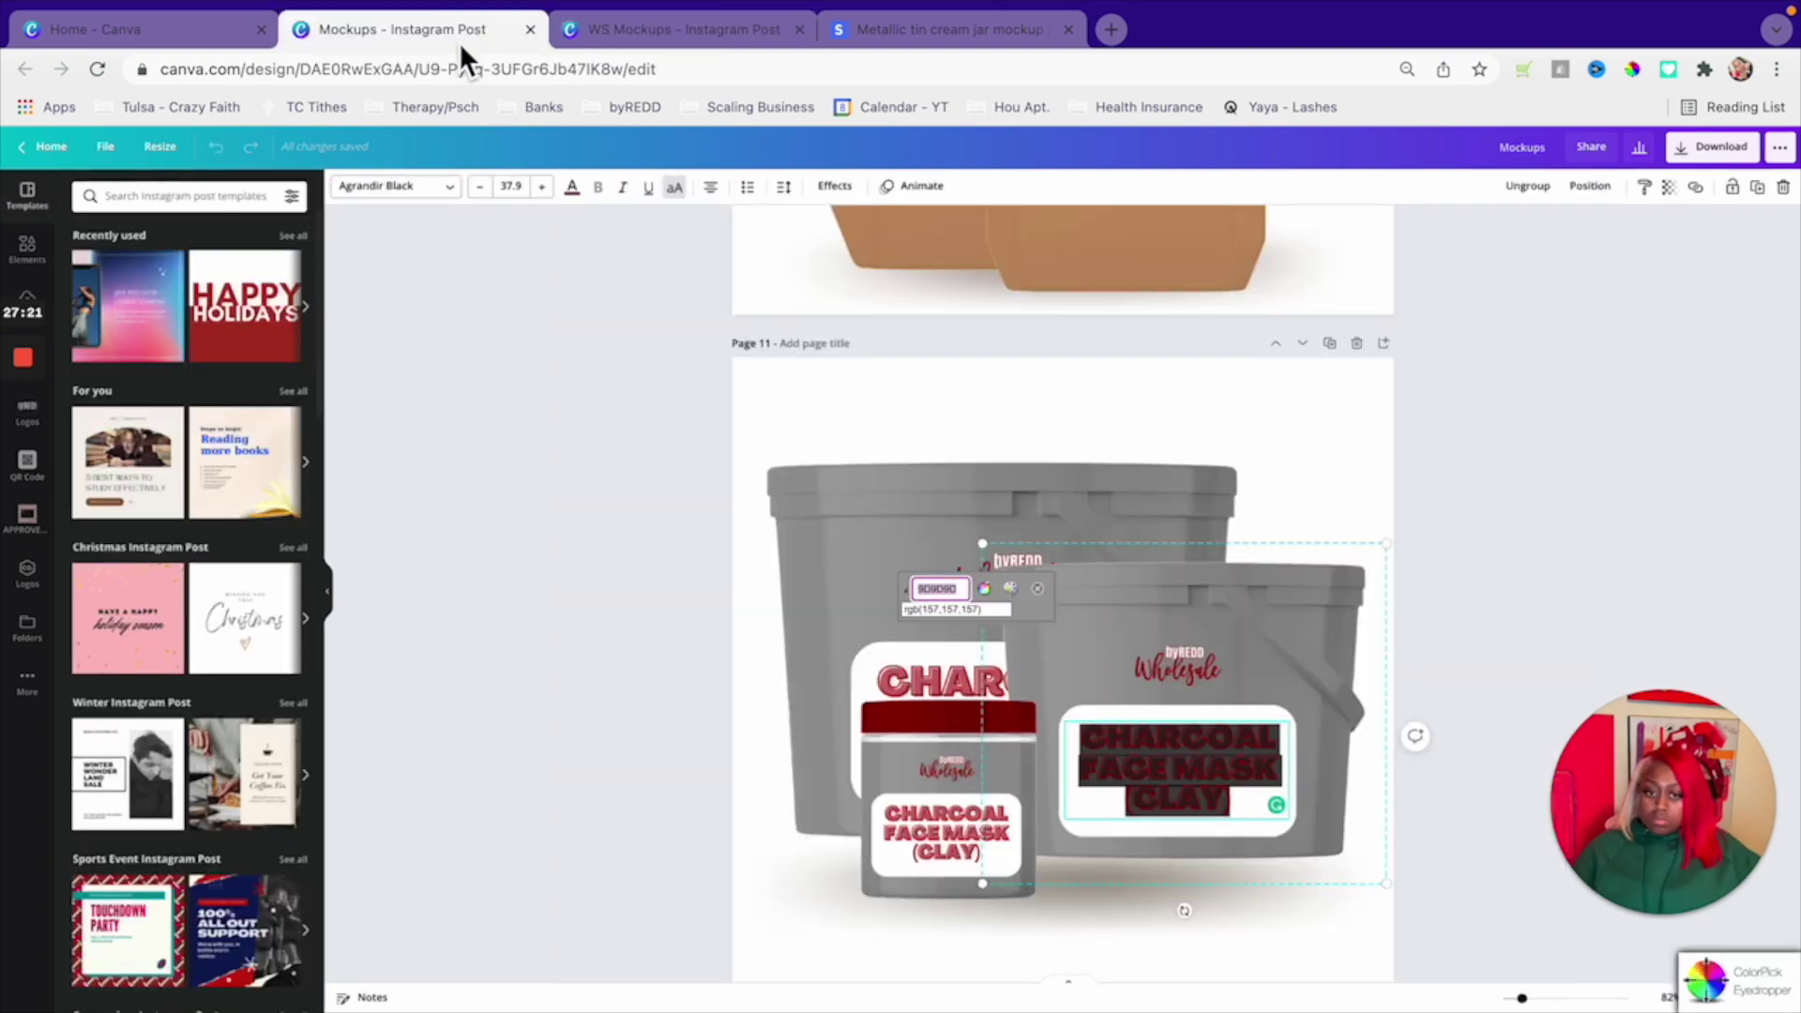
click(684, 29)
scroll(931, 335, up, 5)
click(193, 301)
click(937, 338)
scroll(933, 322, down, 5)
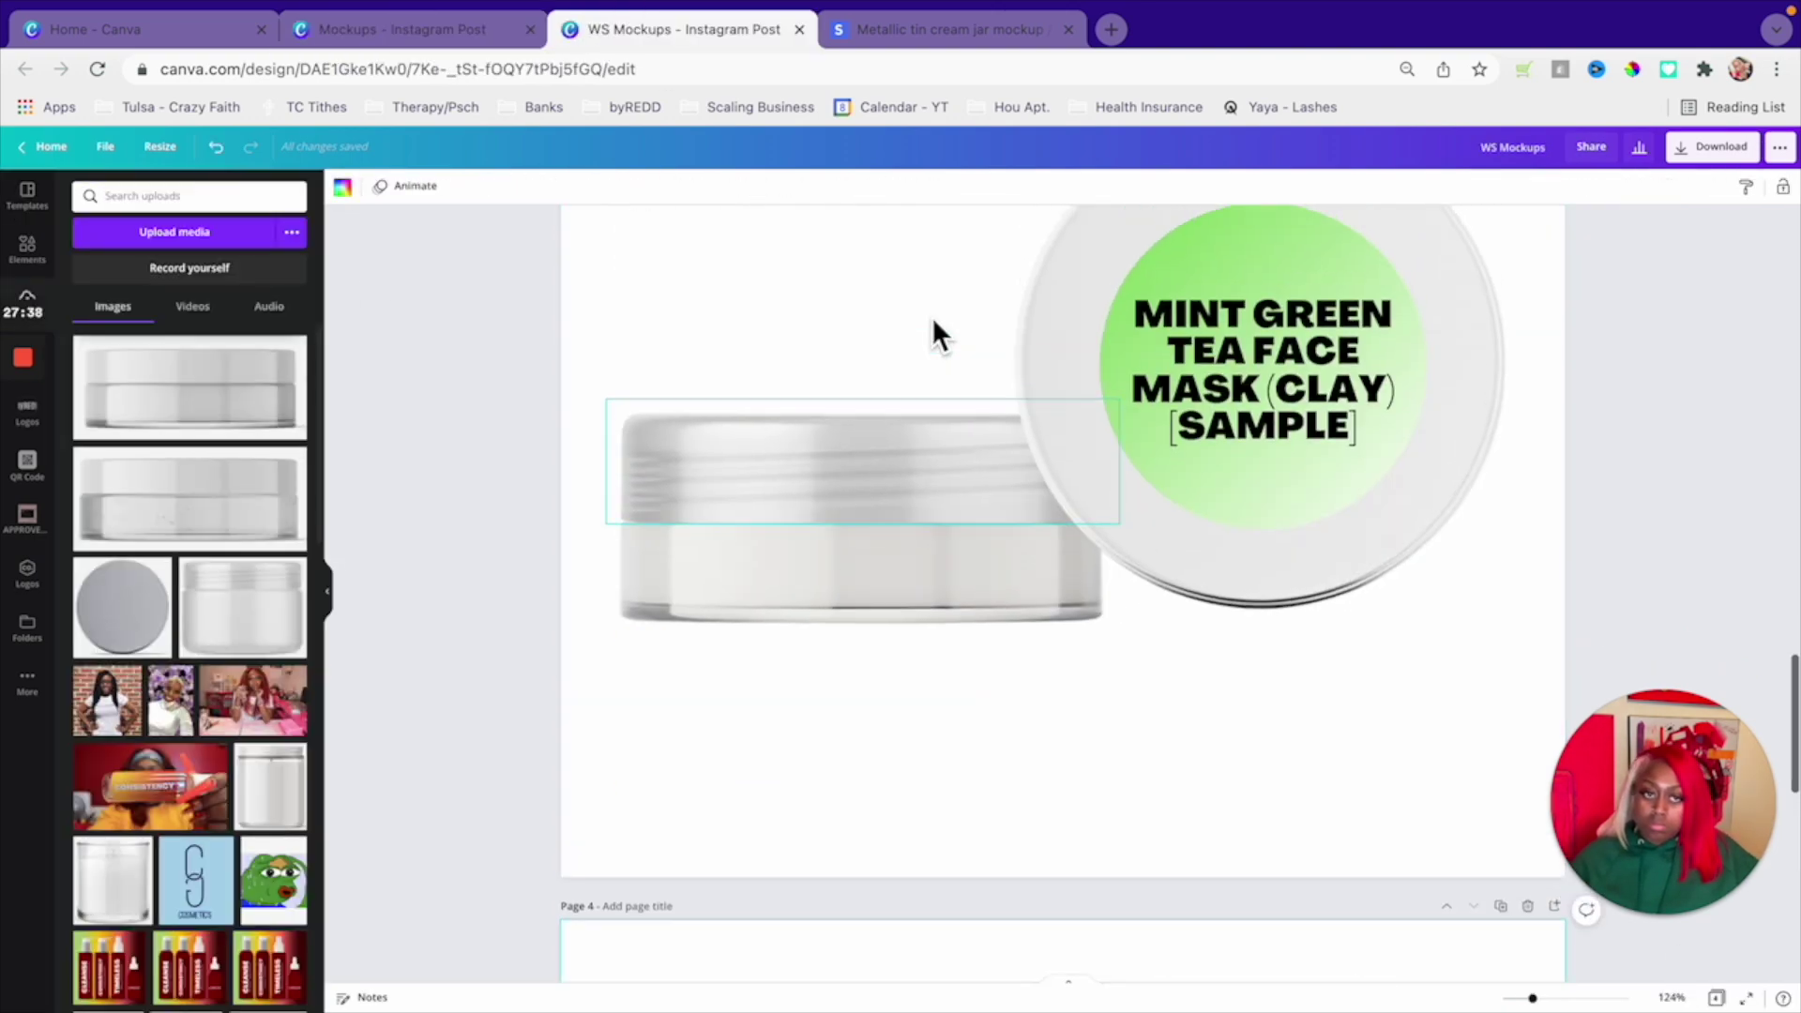
- Compare the mint green tea and charcoal pages and flip the mint green jar's side-view lid
scroll(933, 322, down, 5)
scroll(933, 321, up, 5)
scroll(933, 322, up, 5)
scroll(1382, 586, down, 5)
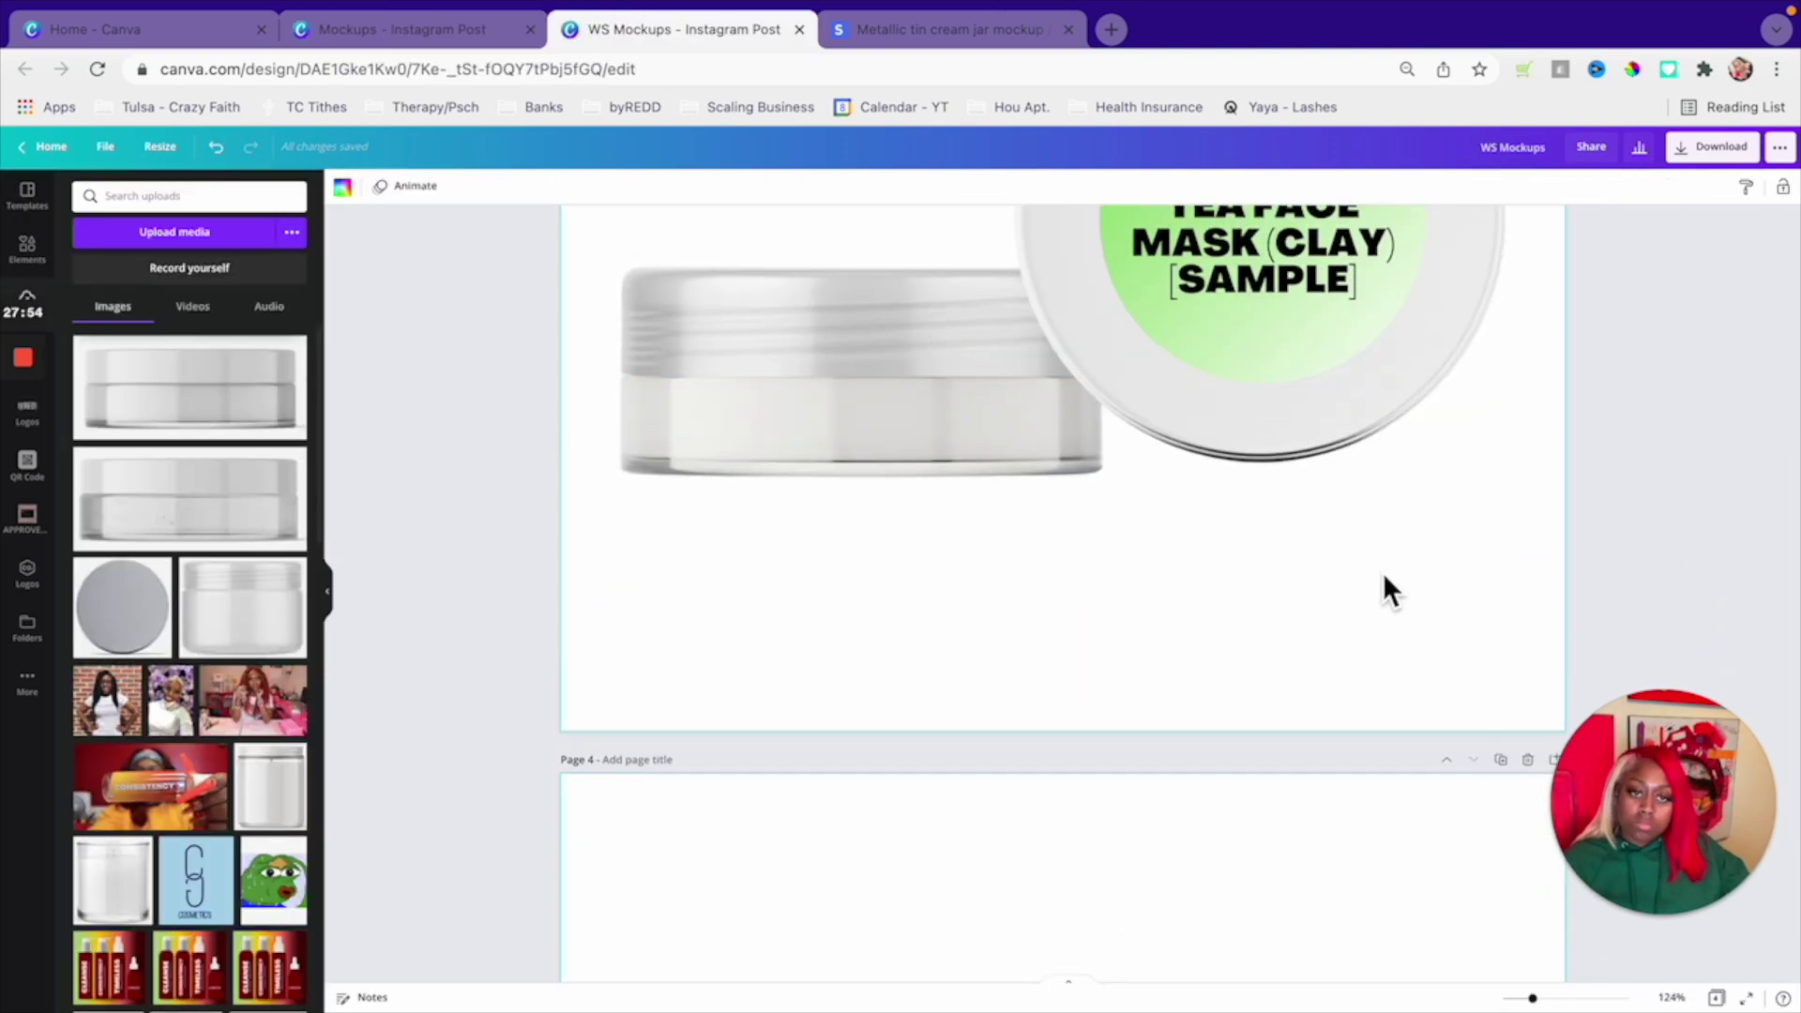
click(916, 334)
click(466, 185)
click(526, 245)
- Replace the lid label text on the duplicated charcoal page with "CREAM MOISTURIZER [SAMPLE]"
scroll(1465, 531, down, 5)
scroll(1464, 531, down, 5)
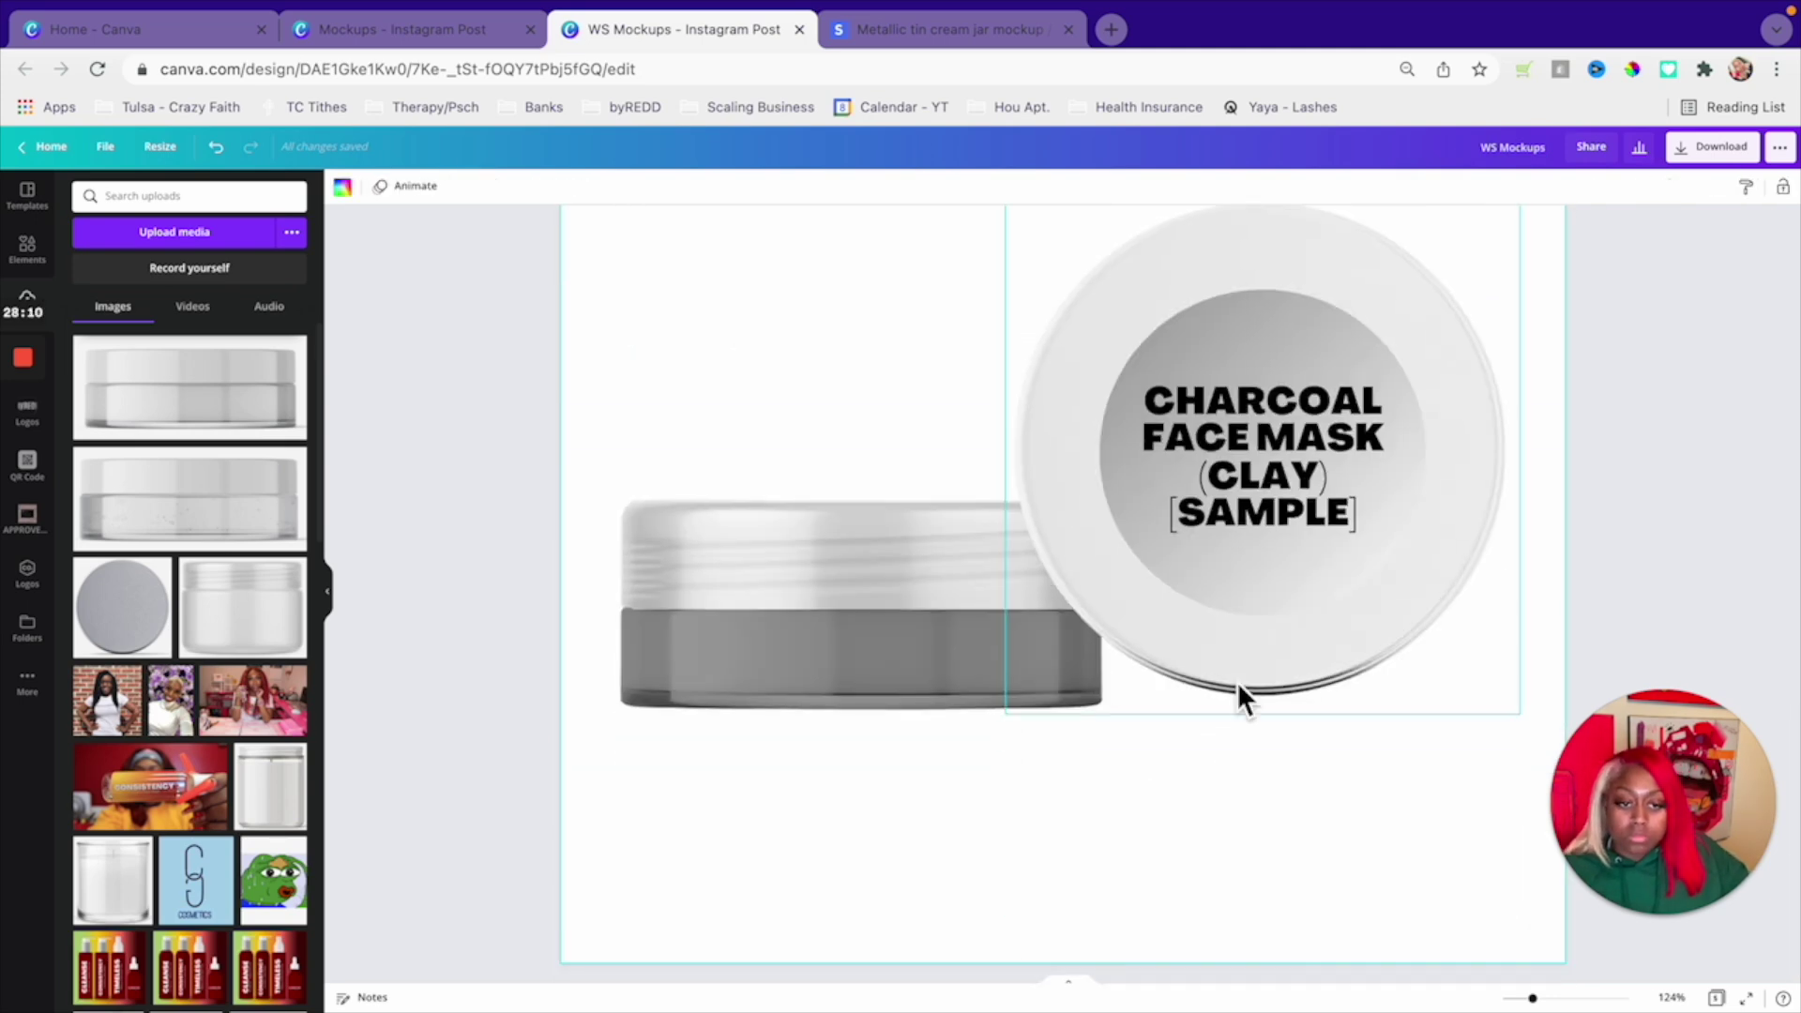
click(1262, 422)
text(CREAM MOISTURIZER)
key(Return)
text([SAMPLE)
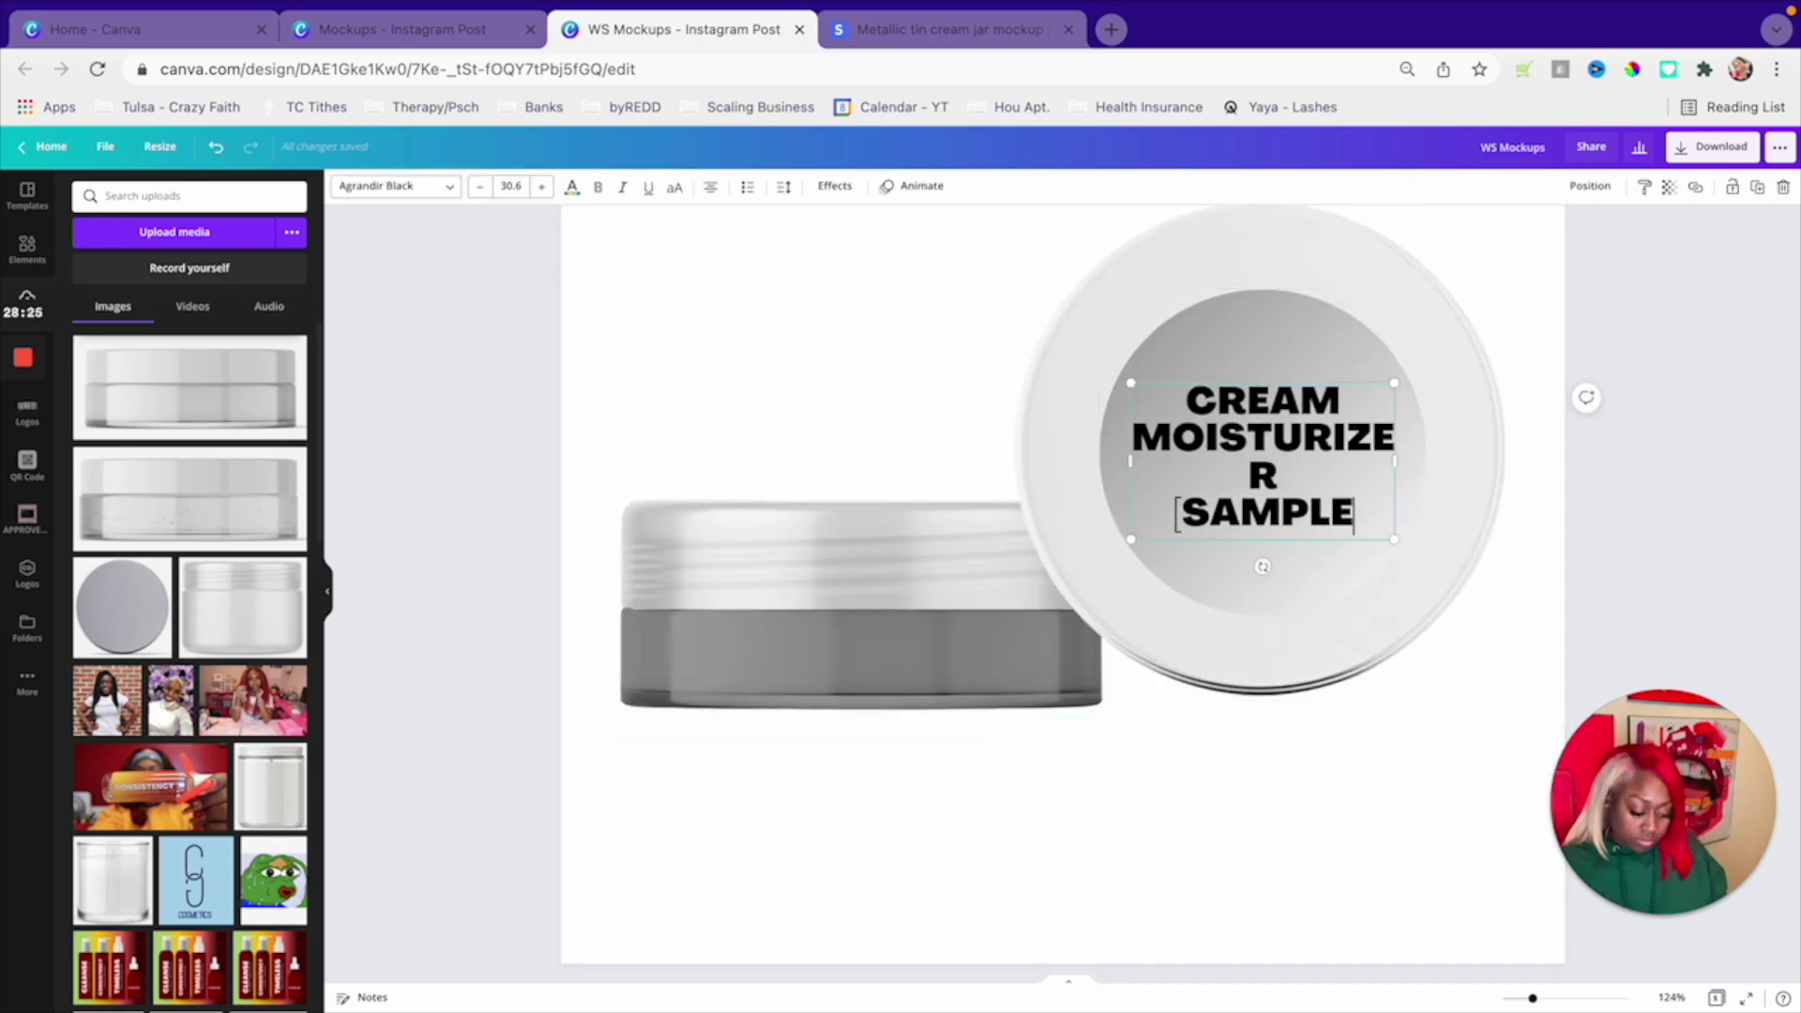
text(])
- Recolour the label circle behind the cream moisturizer text white
scroll(667, 304, up, 1)
click(342, 186)
click(145, 342)
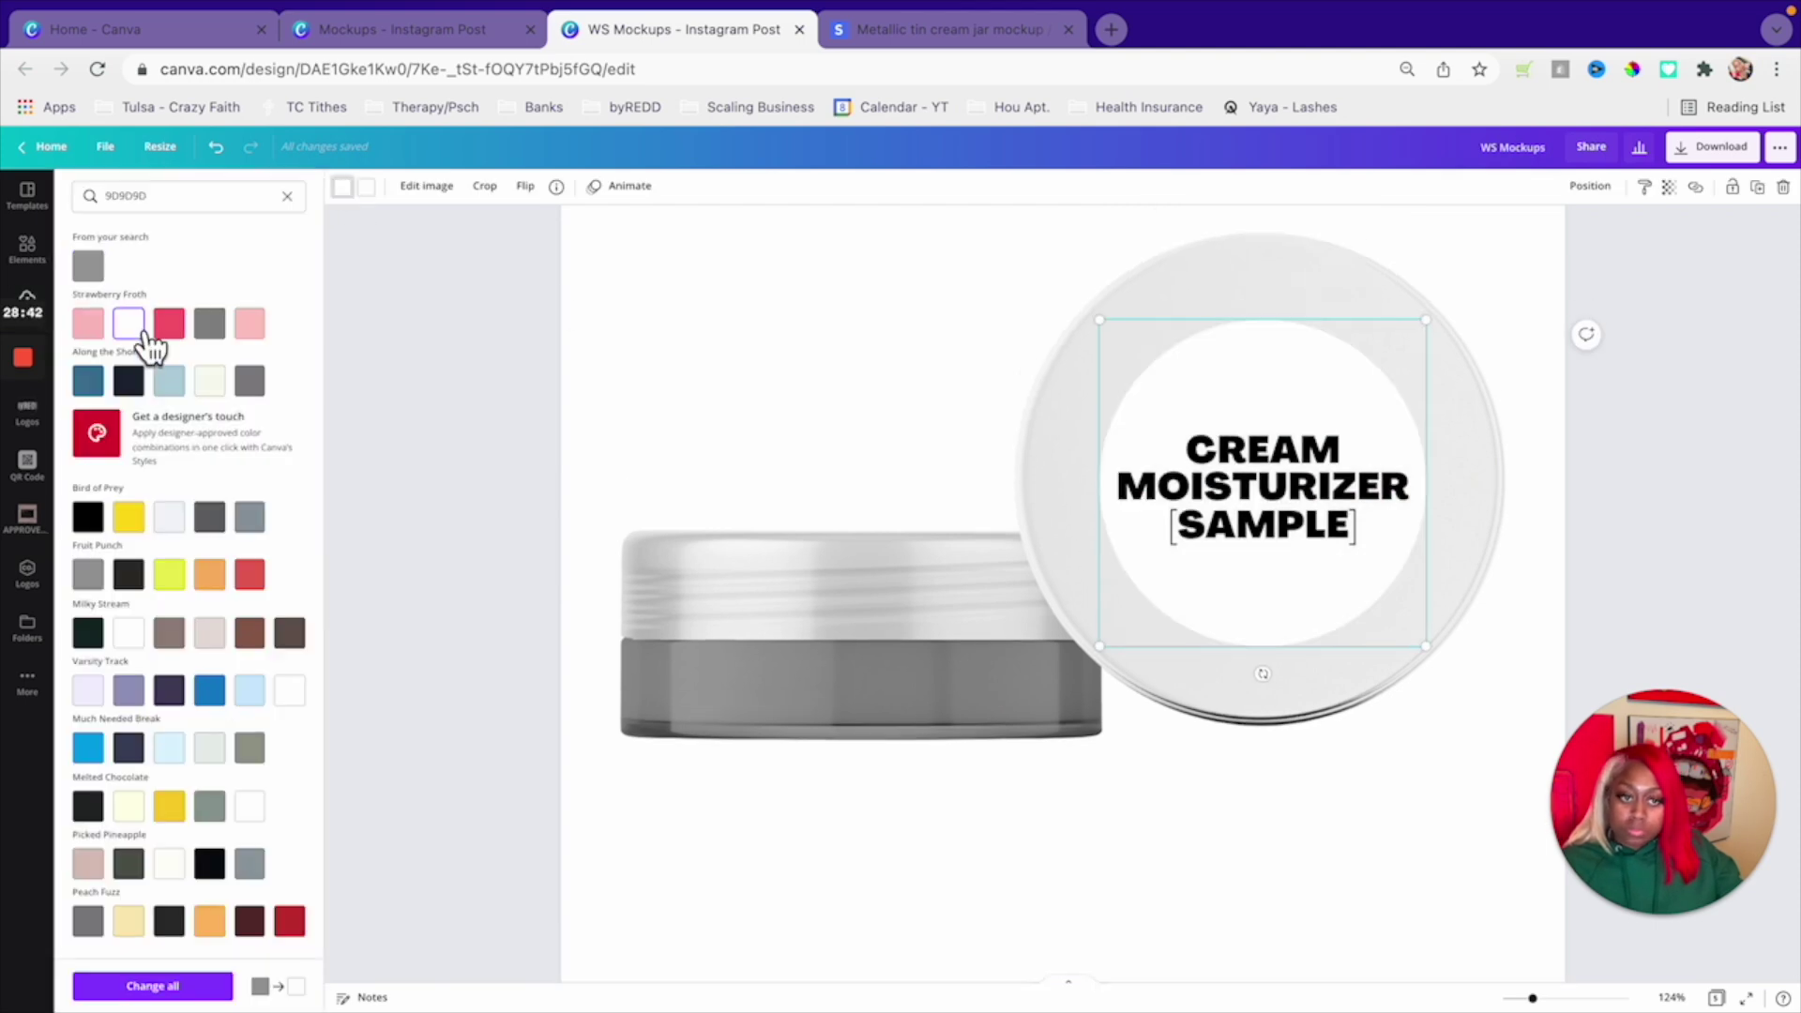
- Replace the grey tint on the cream moisturizer jar's base with a pale Photogenic filter
click(844, 694)
click(427, 186)
scroll(228, 559, down, 10)
scroll(213, 676, down, 5)
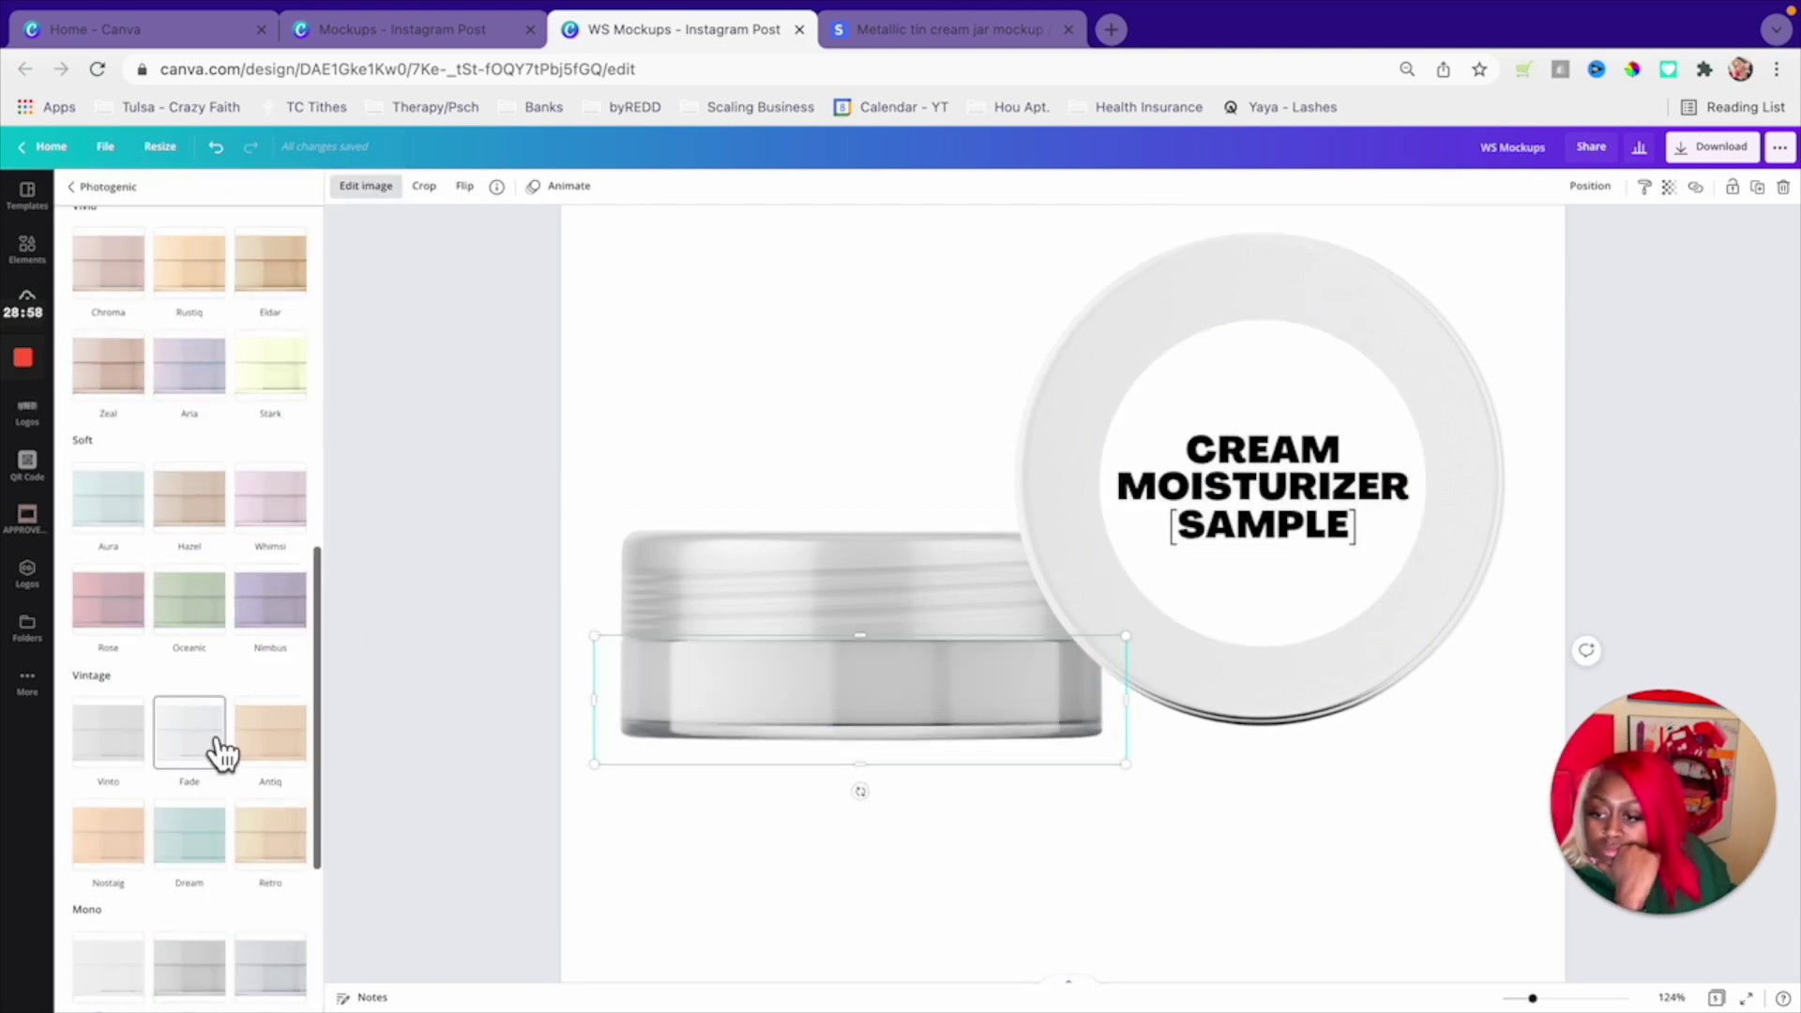
click(1223, 830)
- Review the turmeric, mint green tea, charcoal and cream moisturizer mockups page by page
scroll(1397, 806, down, 2)
scroll(1395, 796, up, 15)
scroll(1395, 796, down, 10)
click(1716, 997)
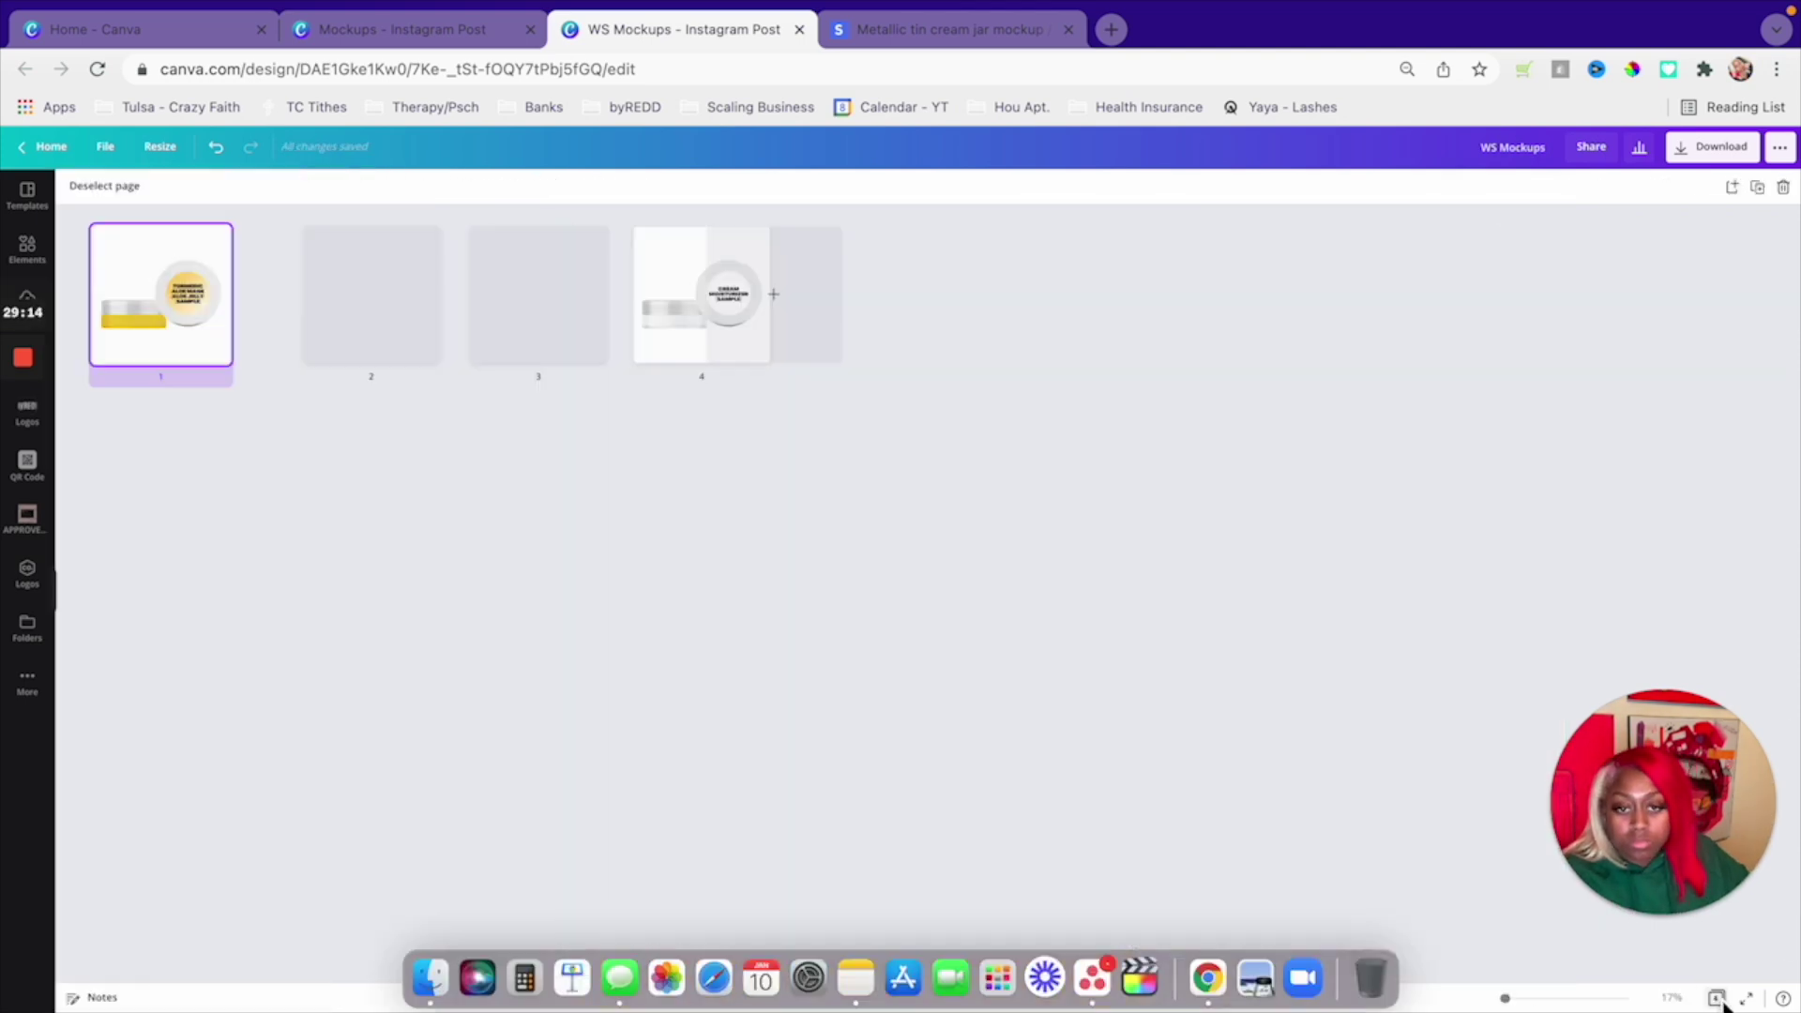
click(1717, 997)
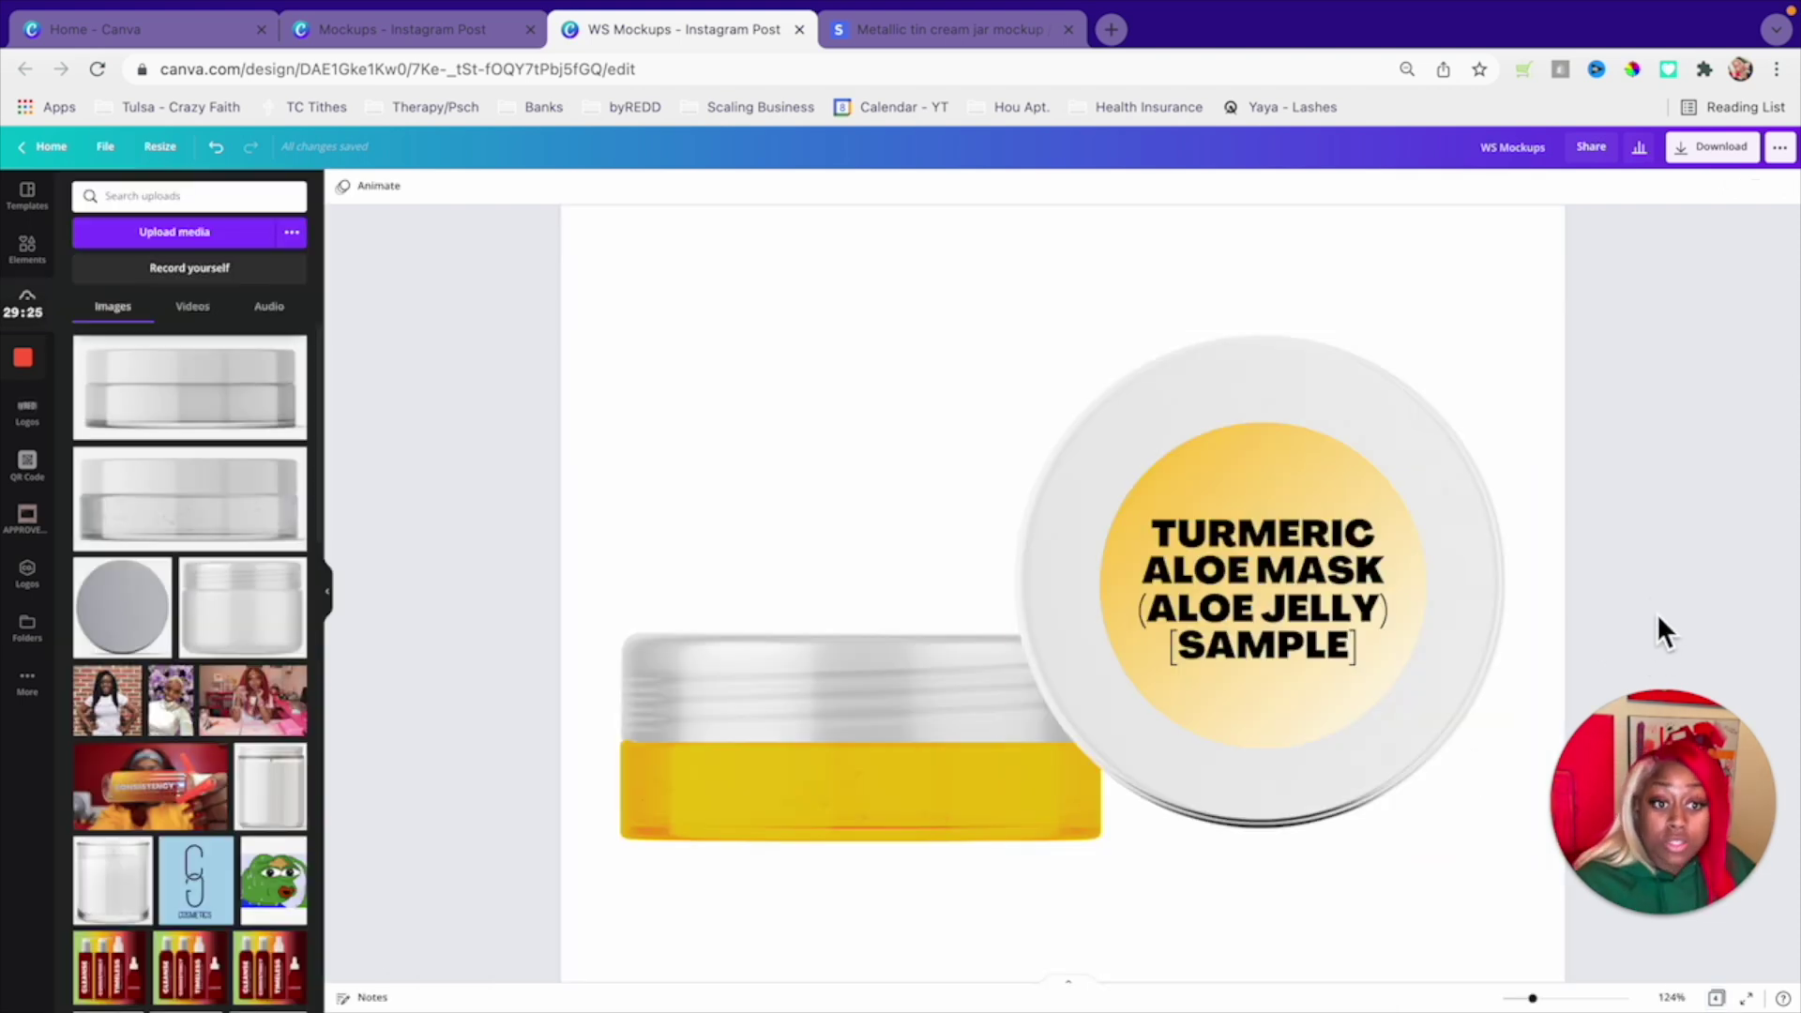
scroll(1634, 560, down, 1)
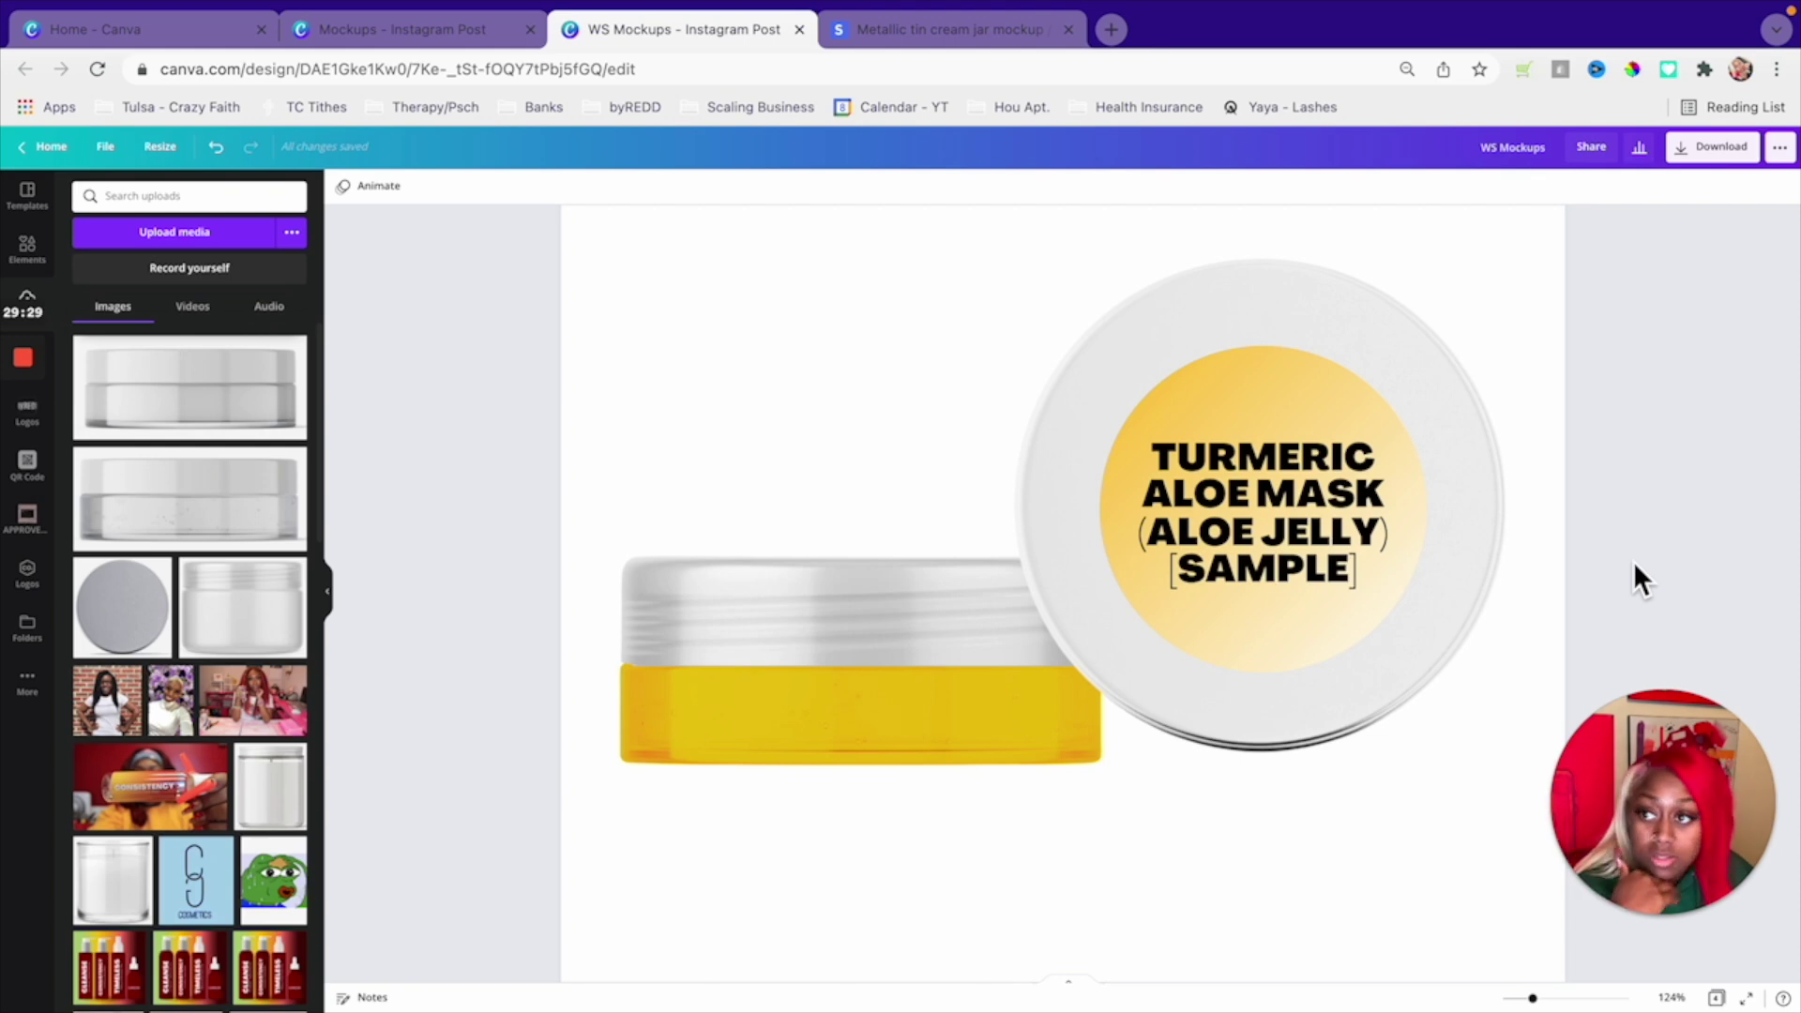
scroll(1624, 559, down, 1)
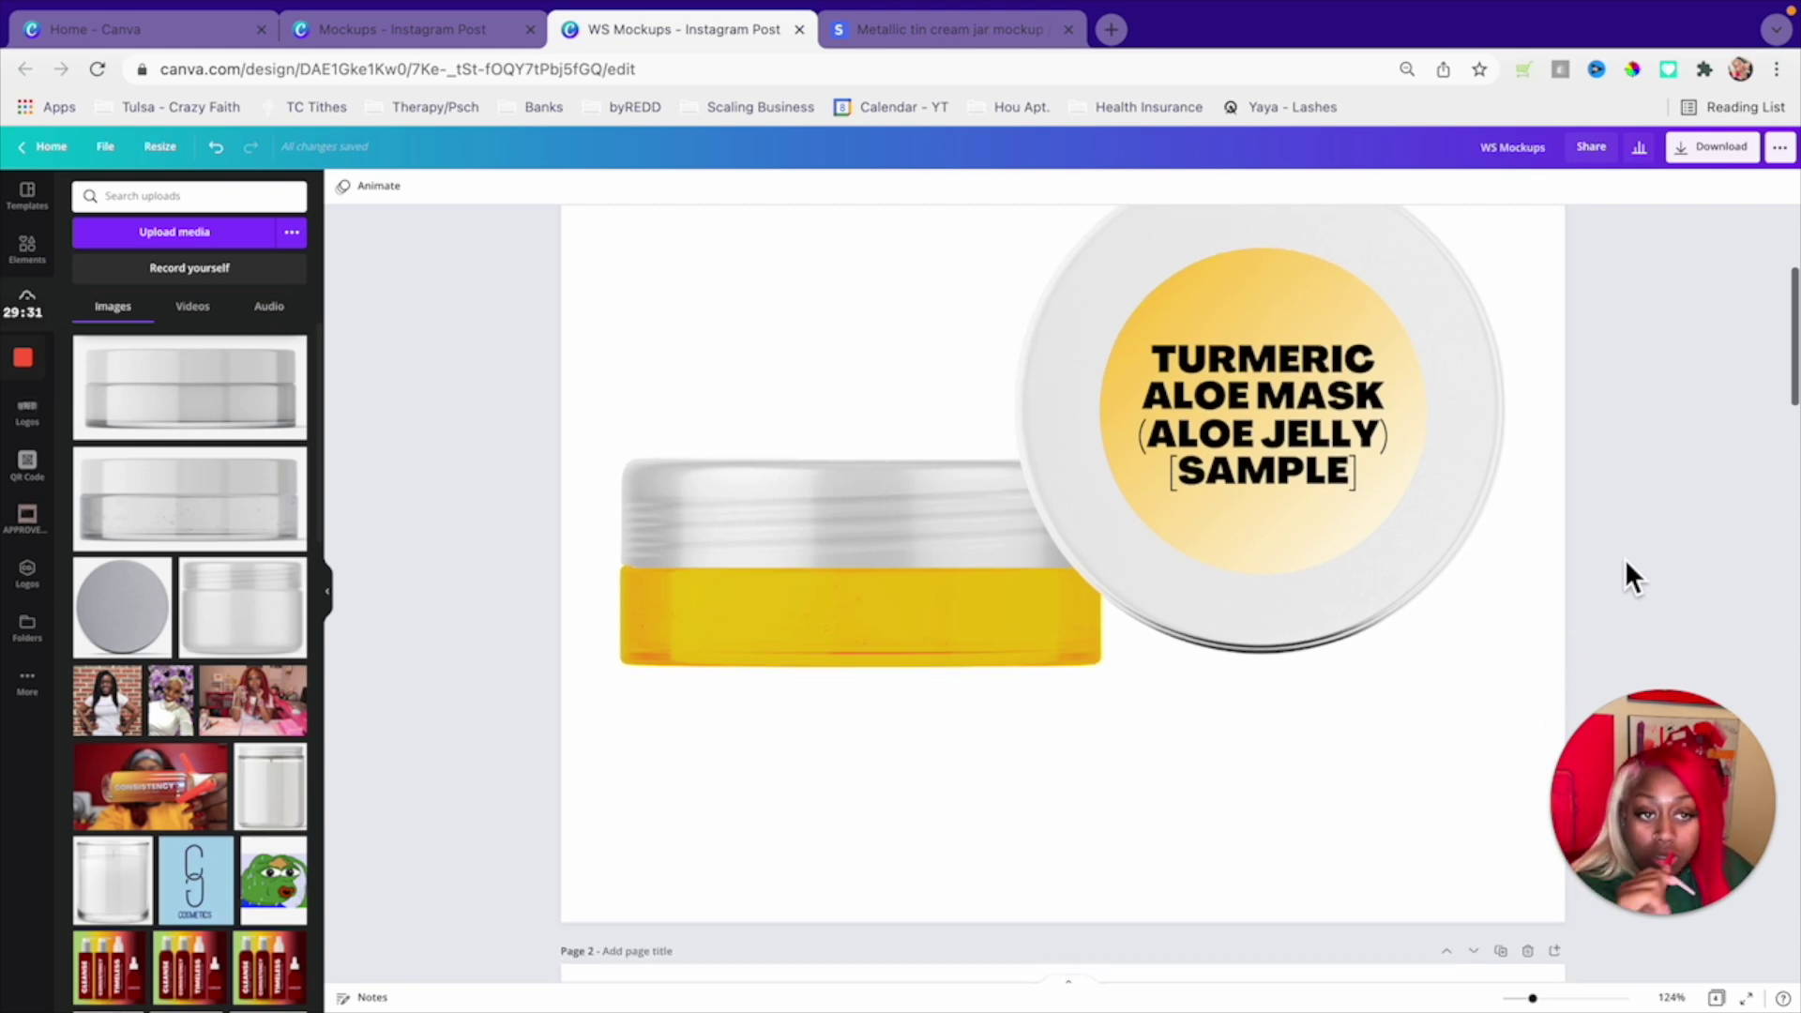
scroll(1624, 559, down, 10)
scroll(1624, 559, down, 1)
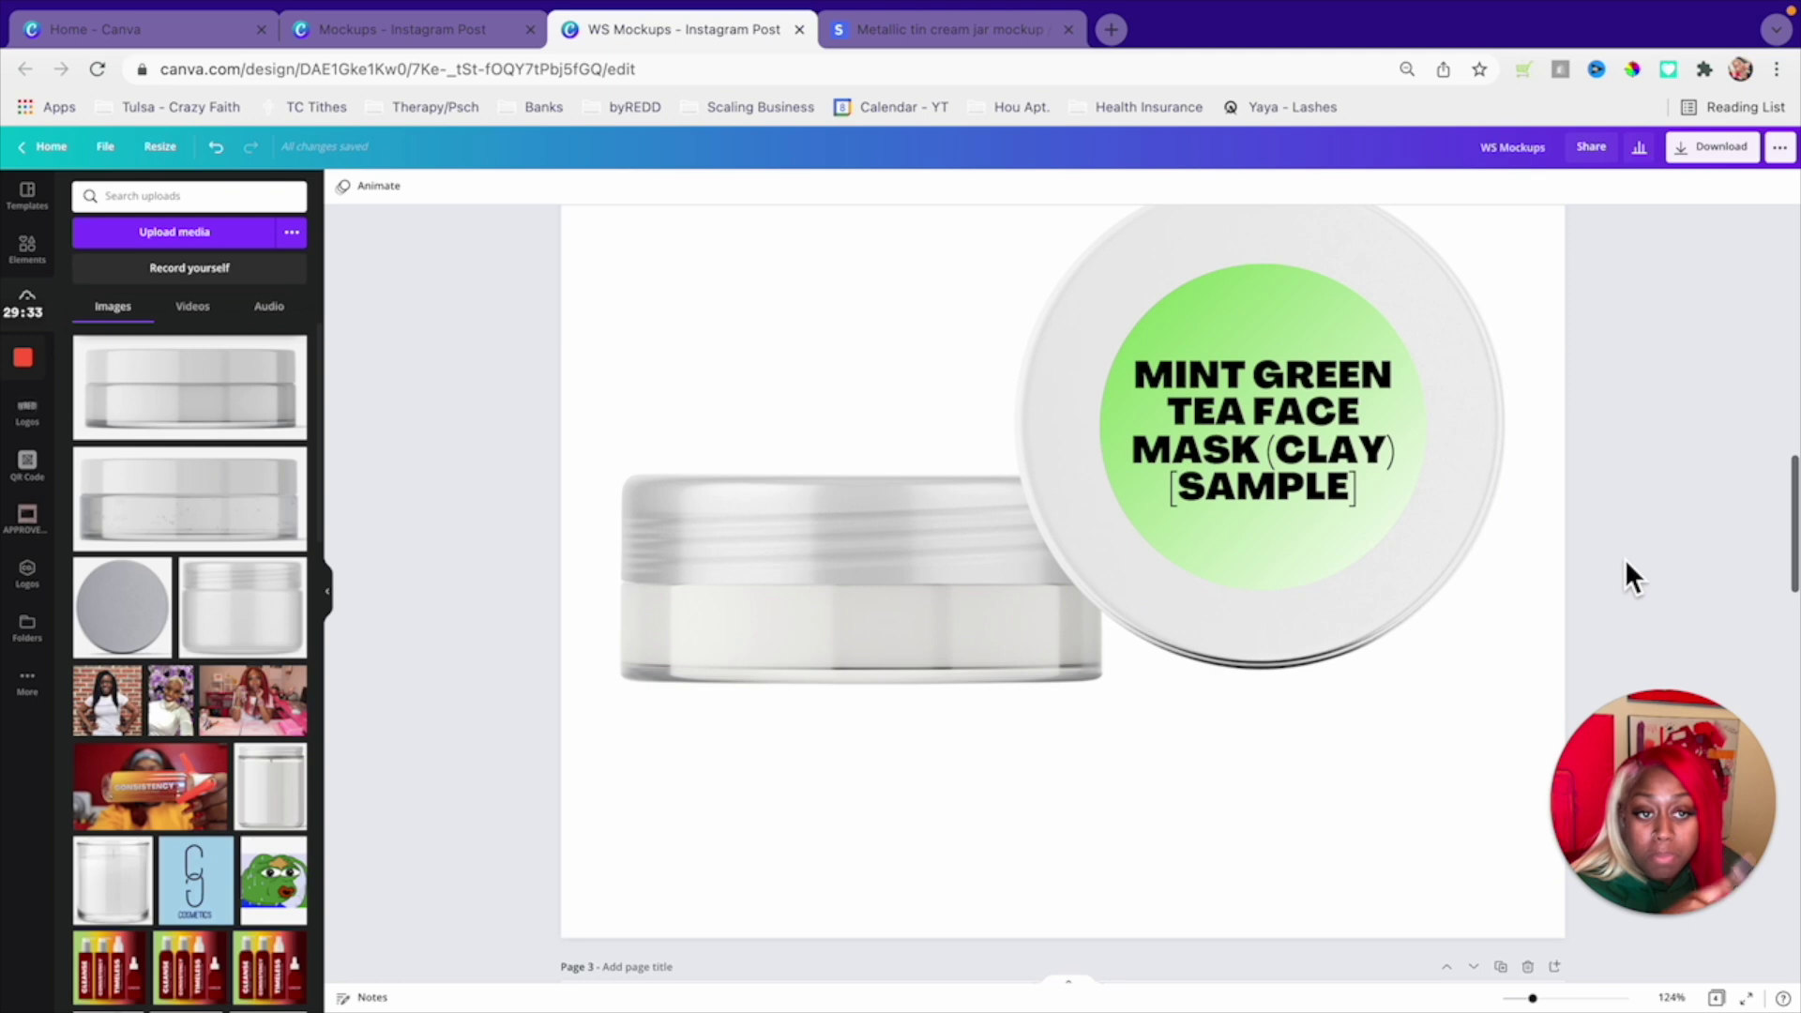
scroll(1624, 559, down, 10)
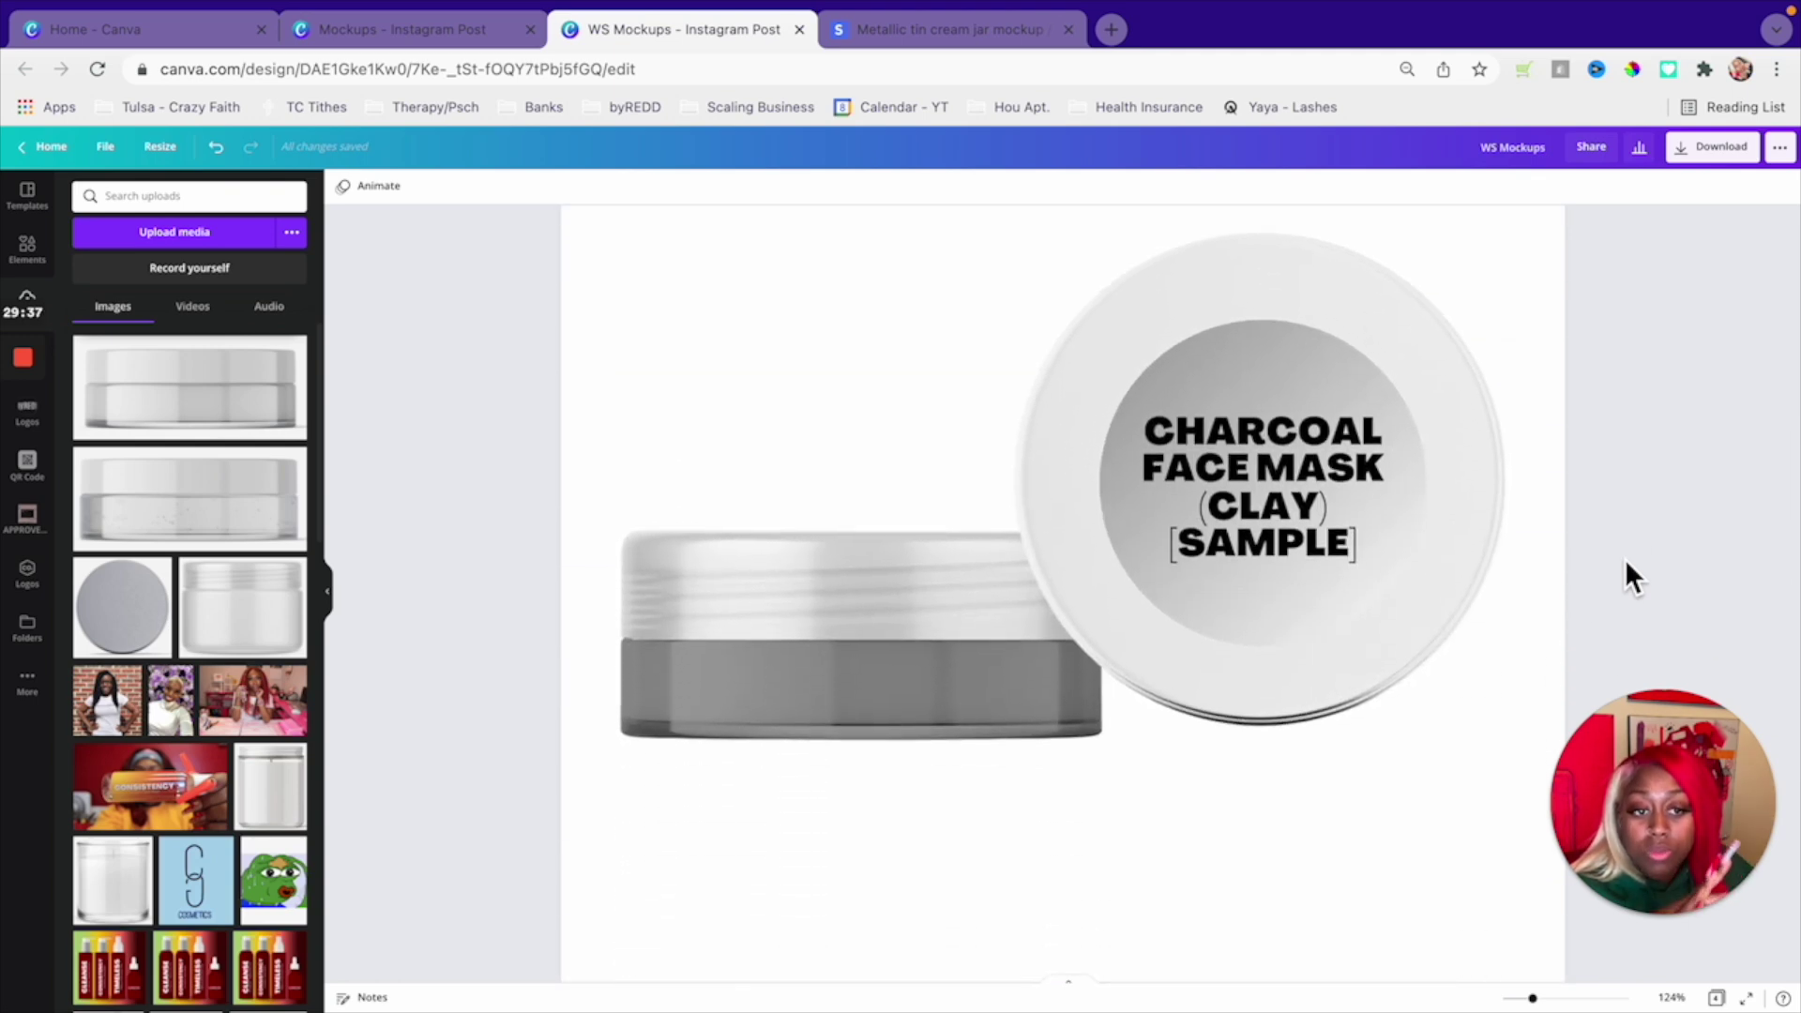
scroll(1624, 559, down, 10)
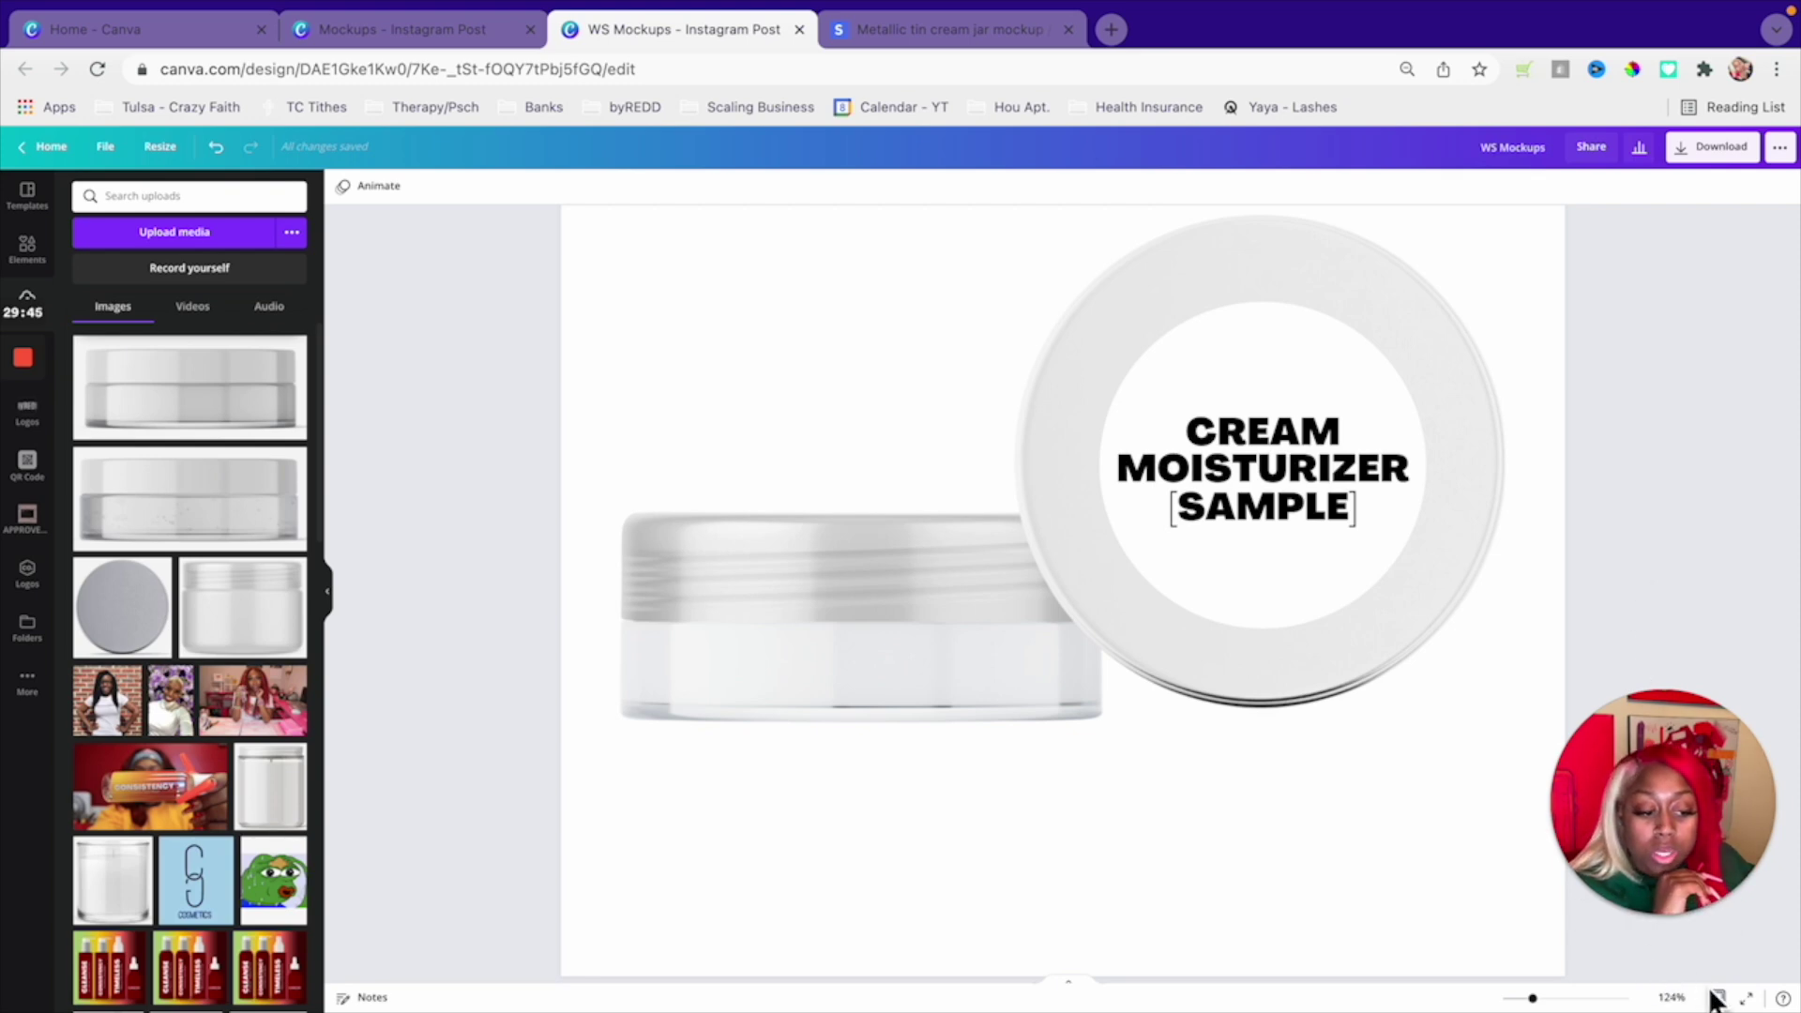
- Zoom out to 88% with page thumbnails shown, and open page 1 from the grid overview
drag(1533, 998, 1523, 998)
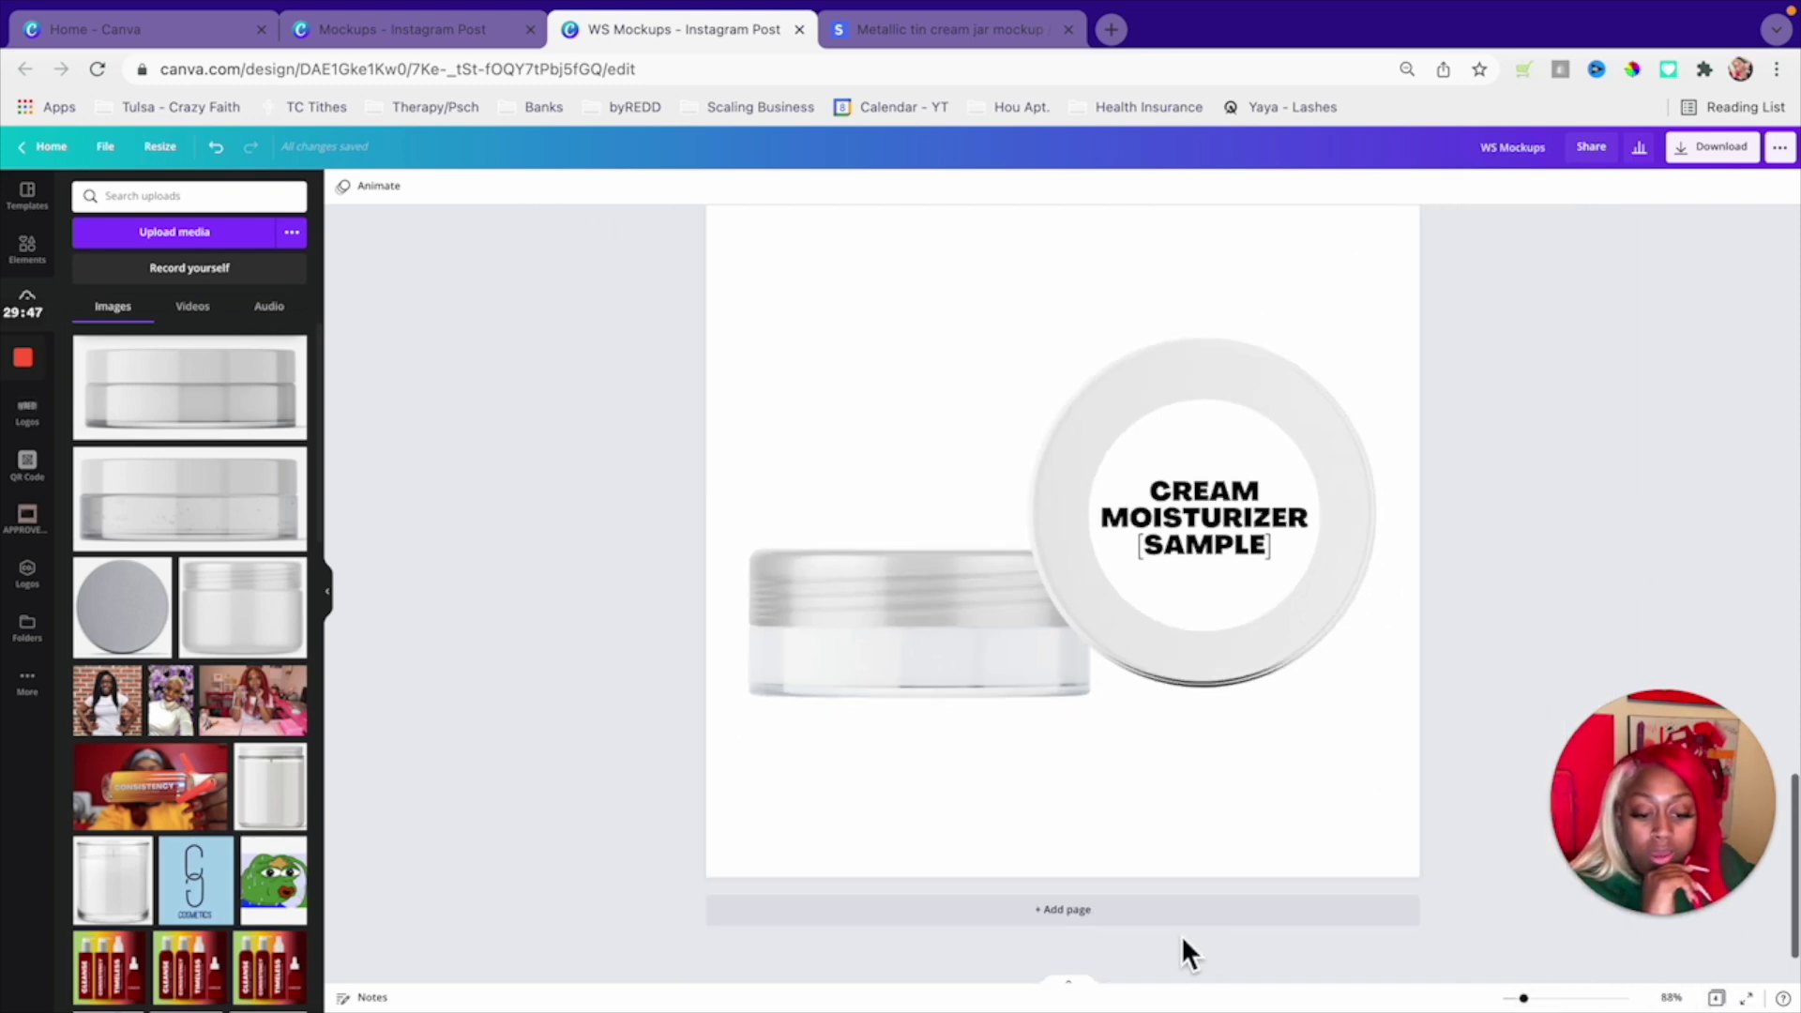
click(1074, 989)
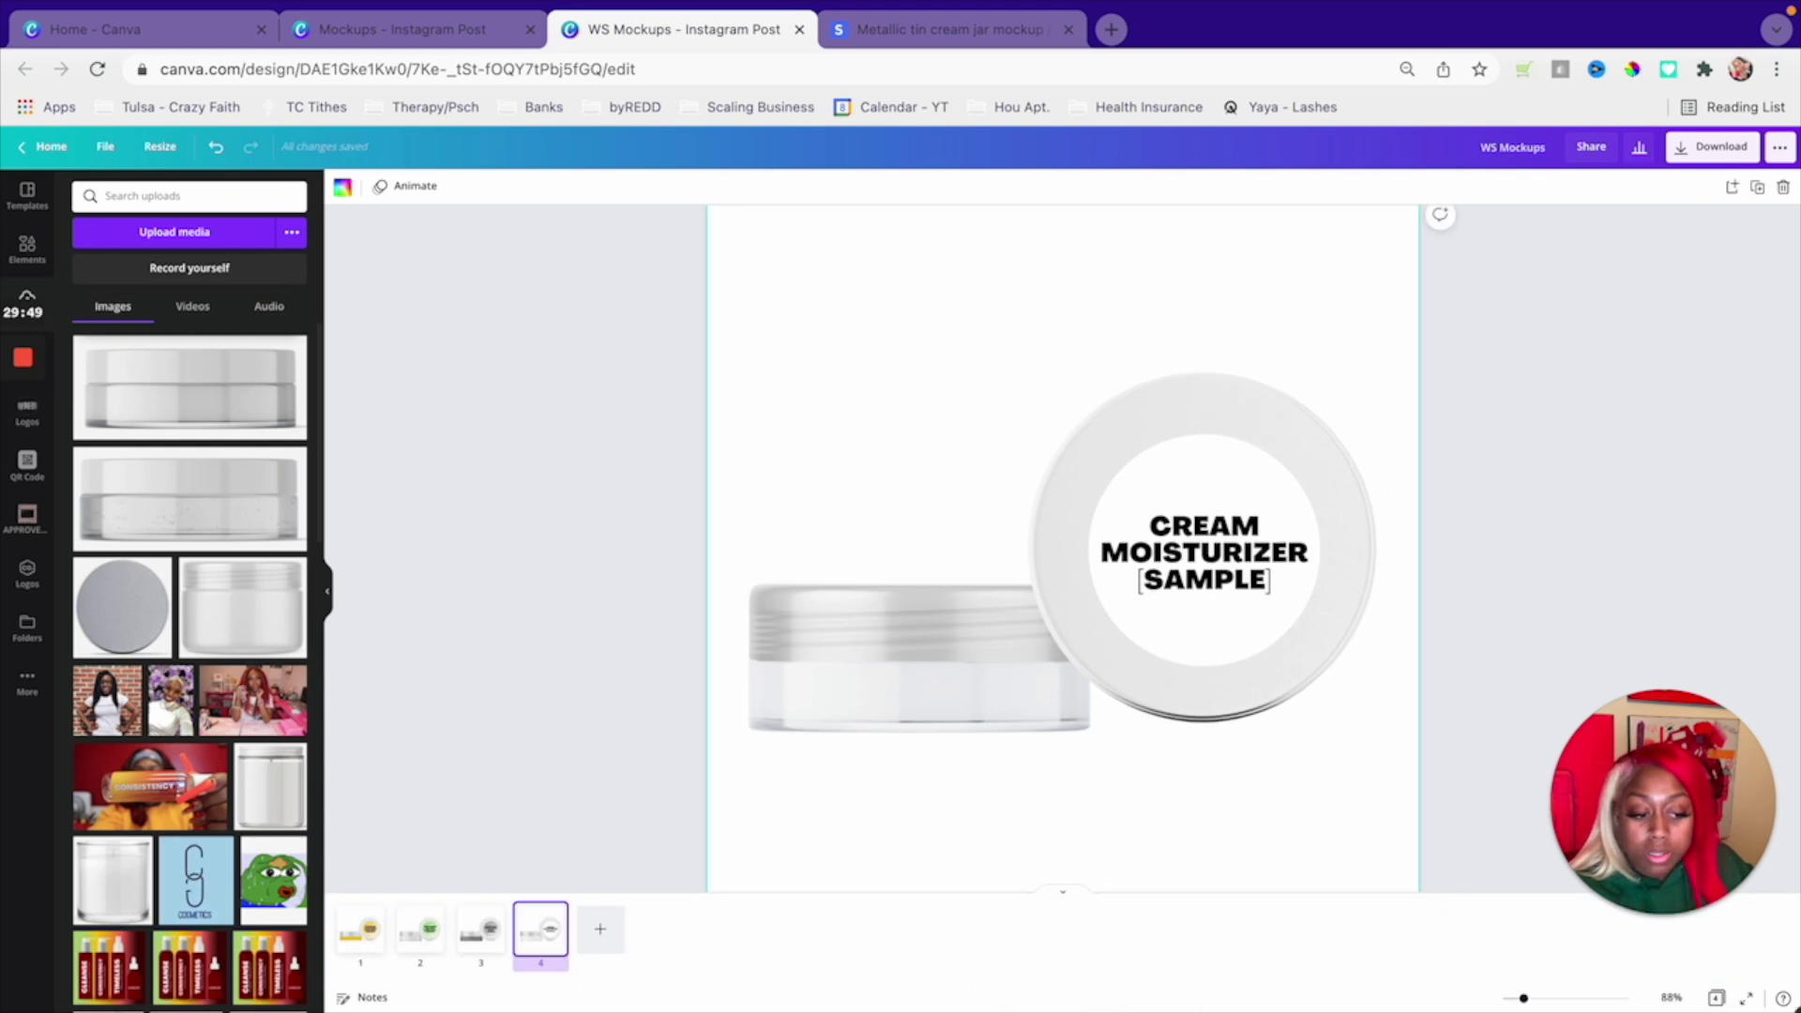
click(1715, 997)
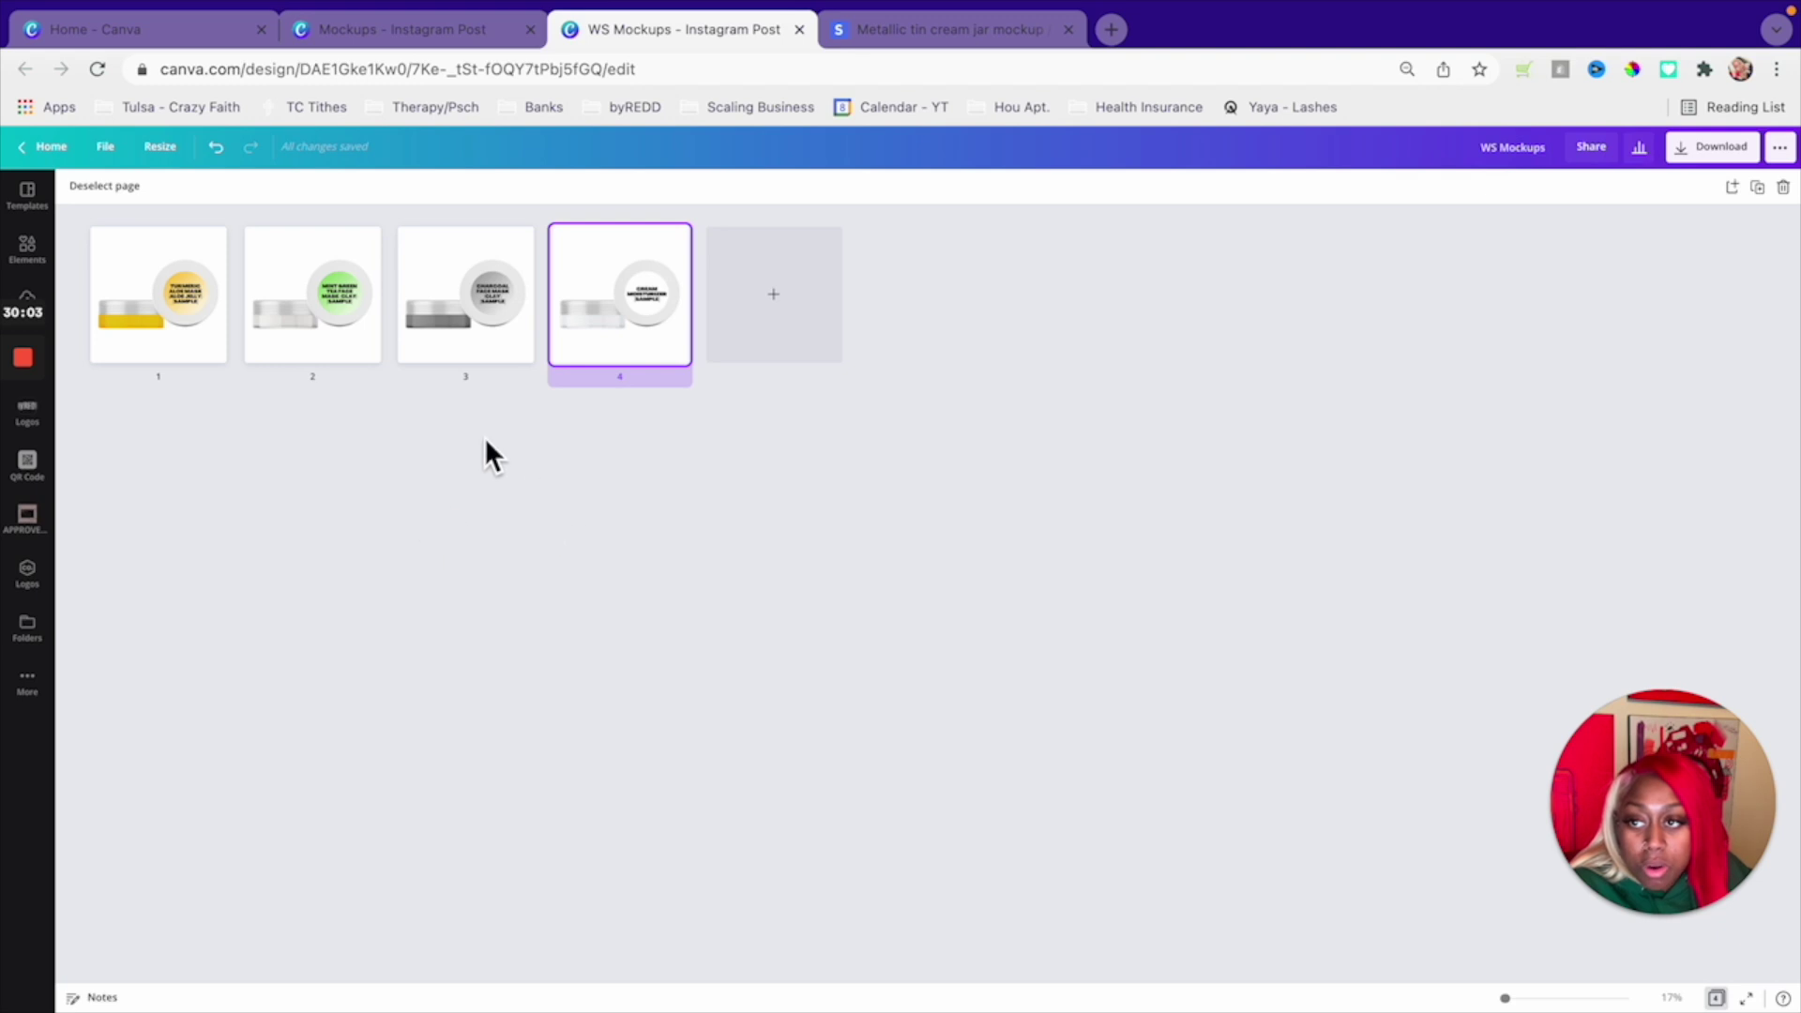
click(141, 263)
double_click(141, 262)
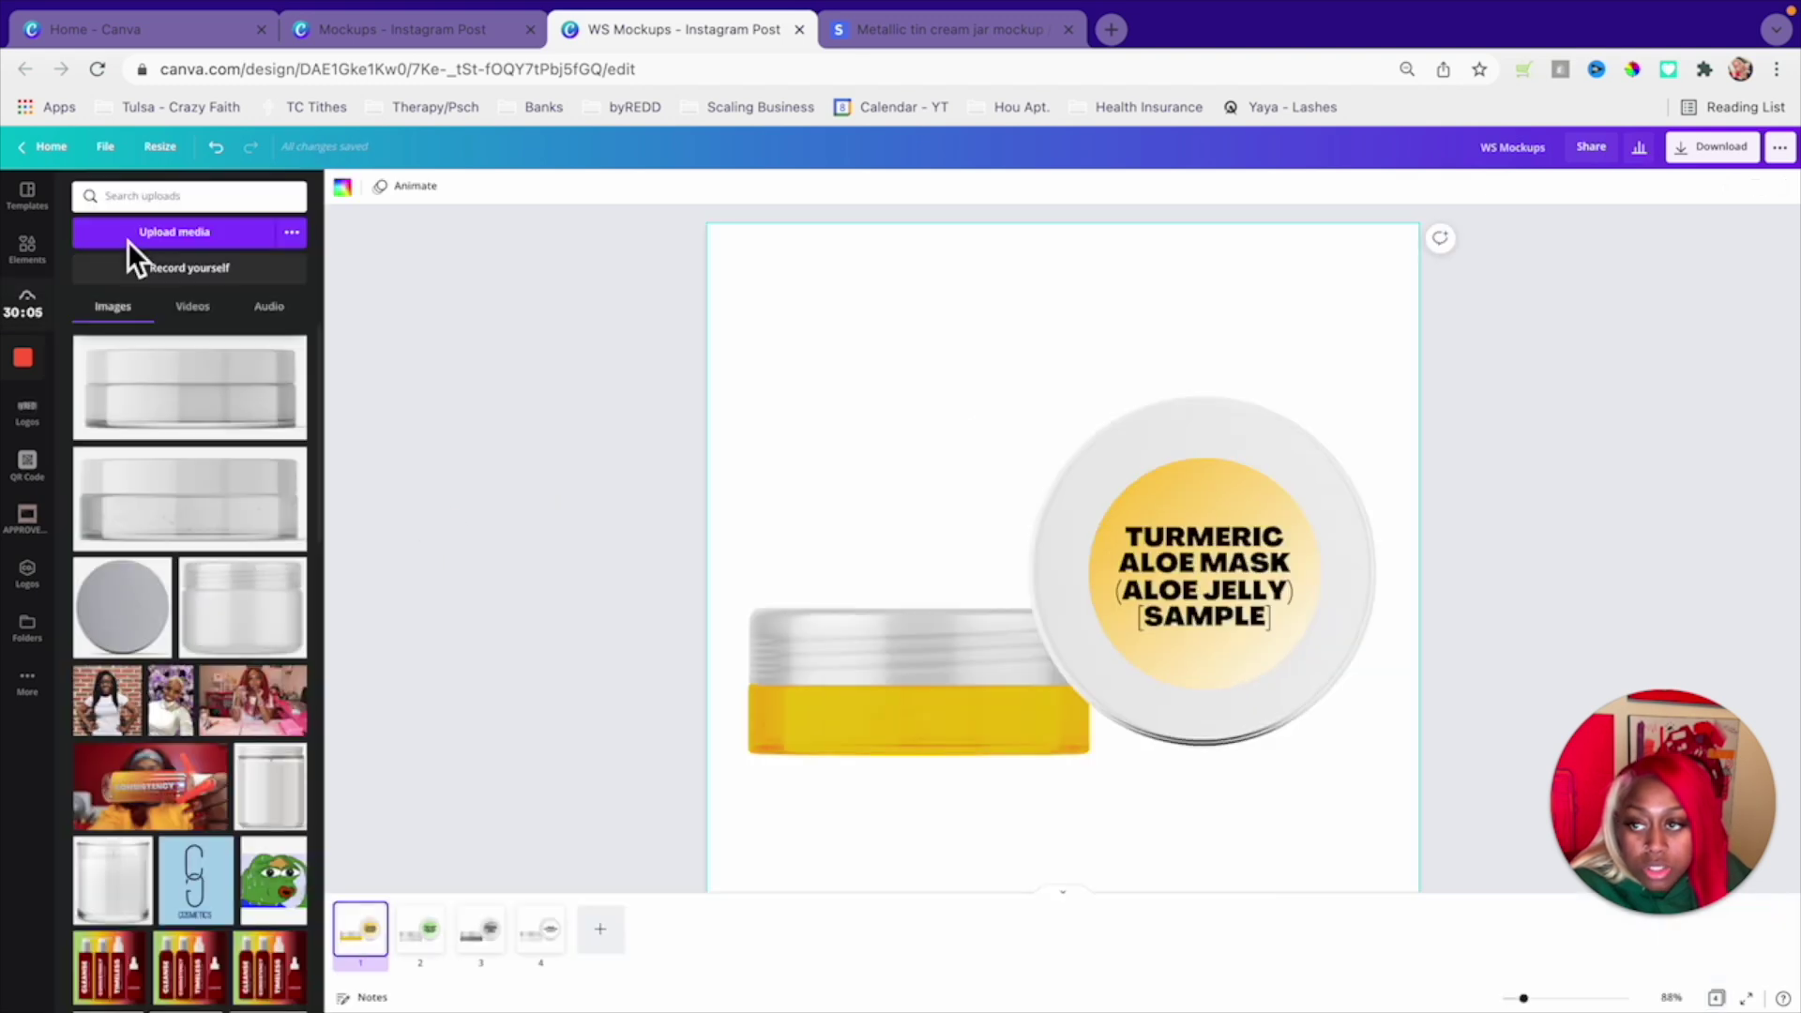
scroll(1059, 435, down, 1)
scroll(1060, 435, up, 1)
scroll(1060, 435, down, 1)
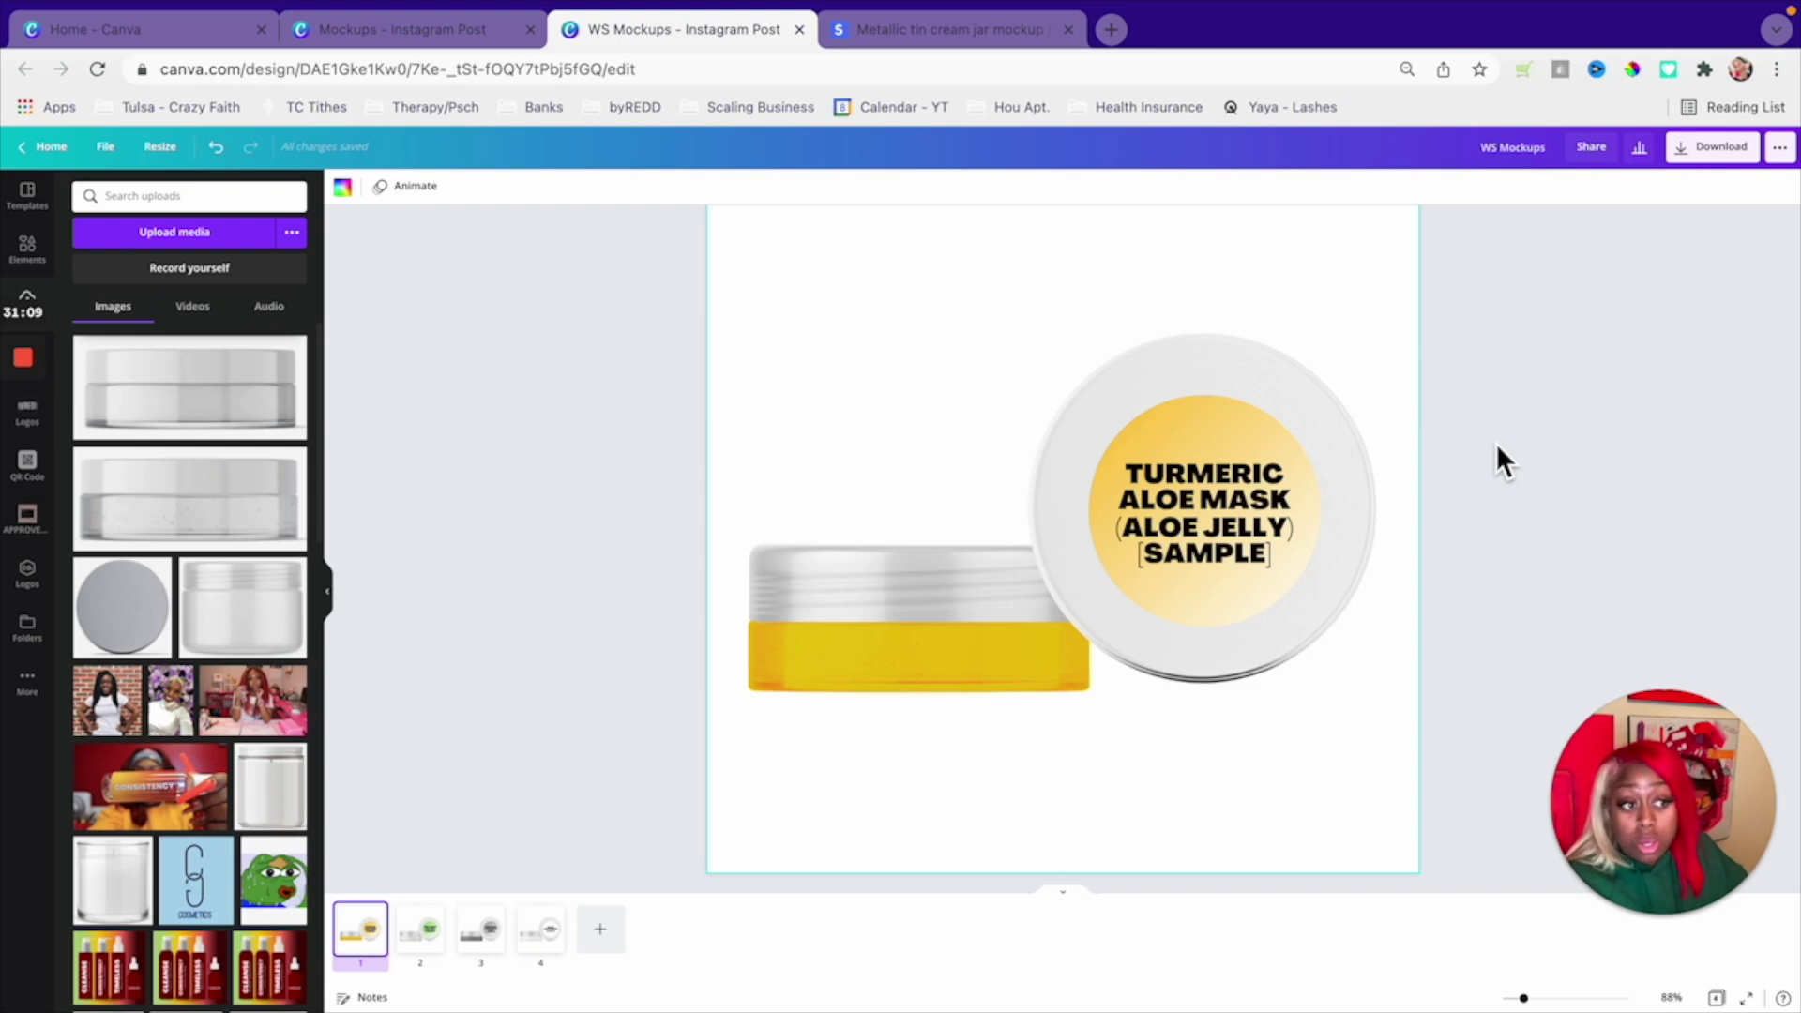
scroll(1495, 442, up, 1)
scroll(1207, 613, down, 1)
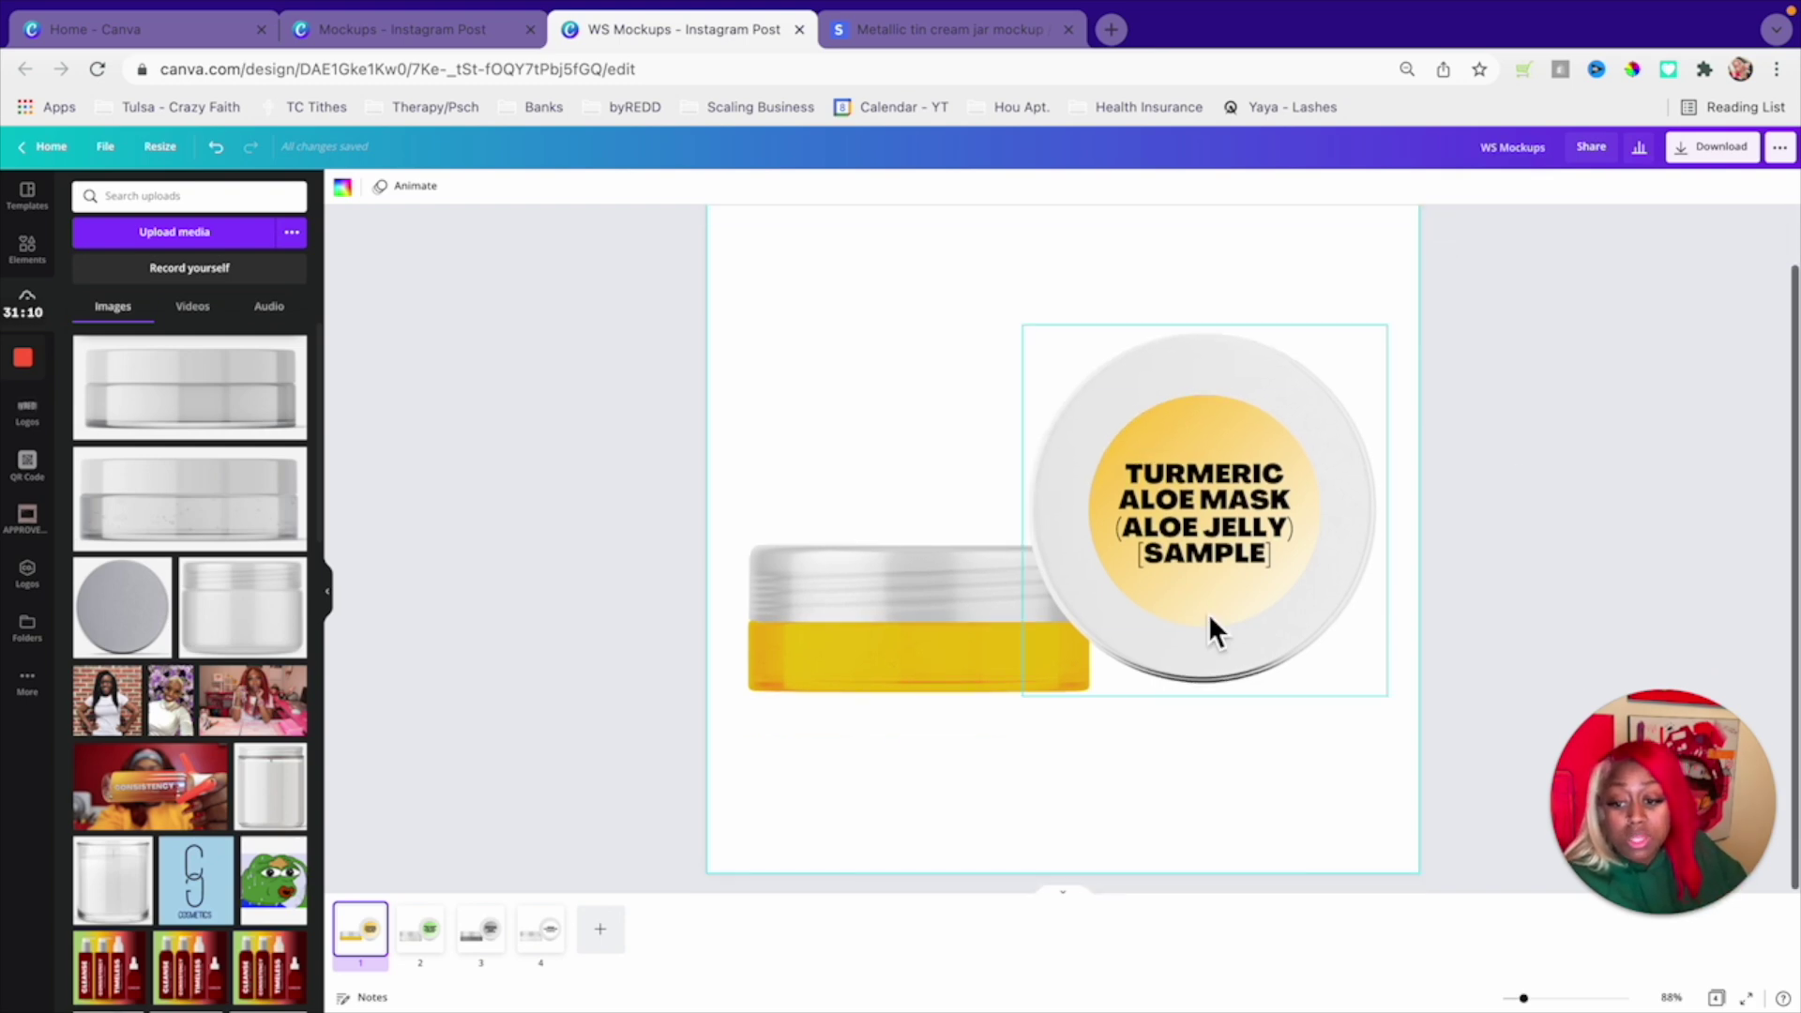
click(439, 949)
click(507, 957)
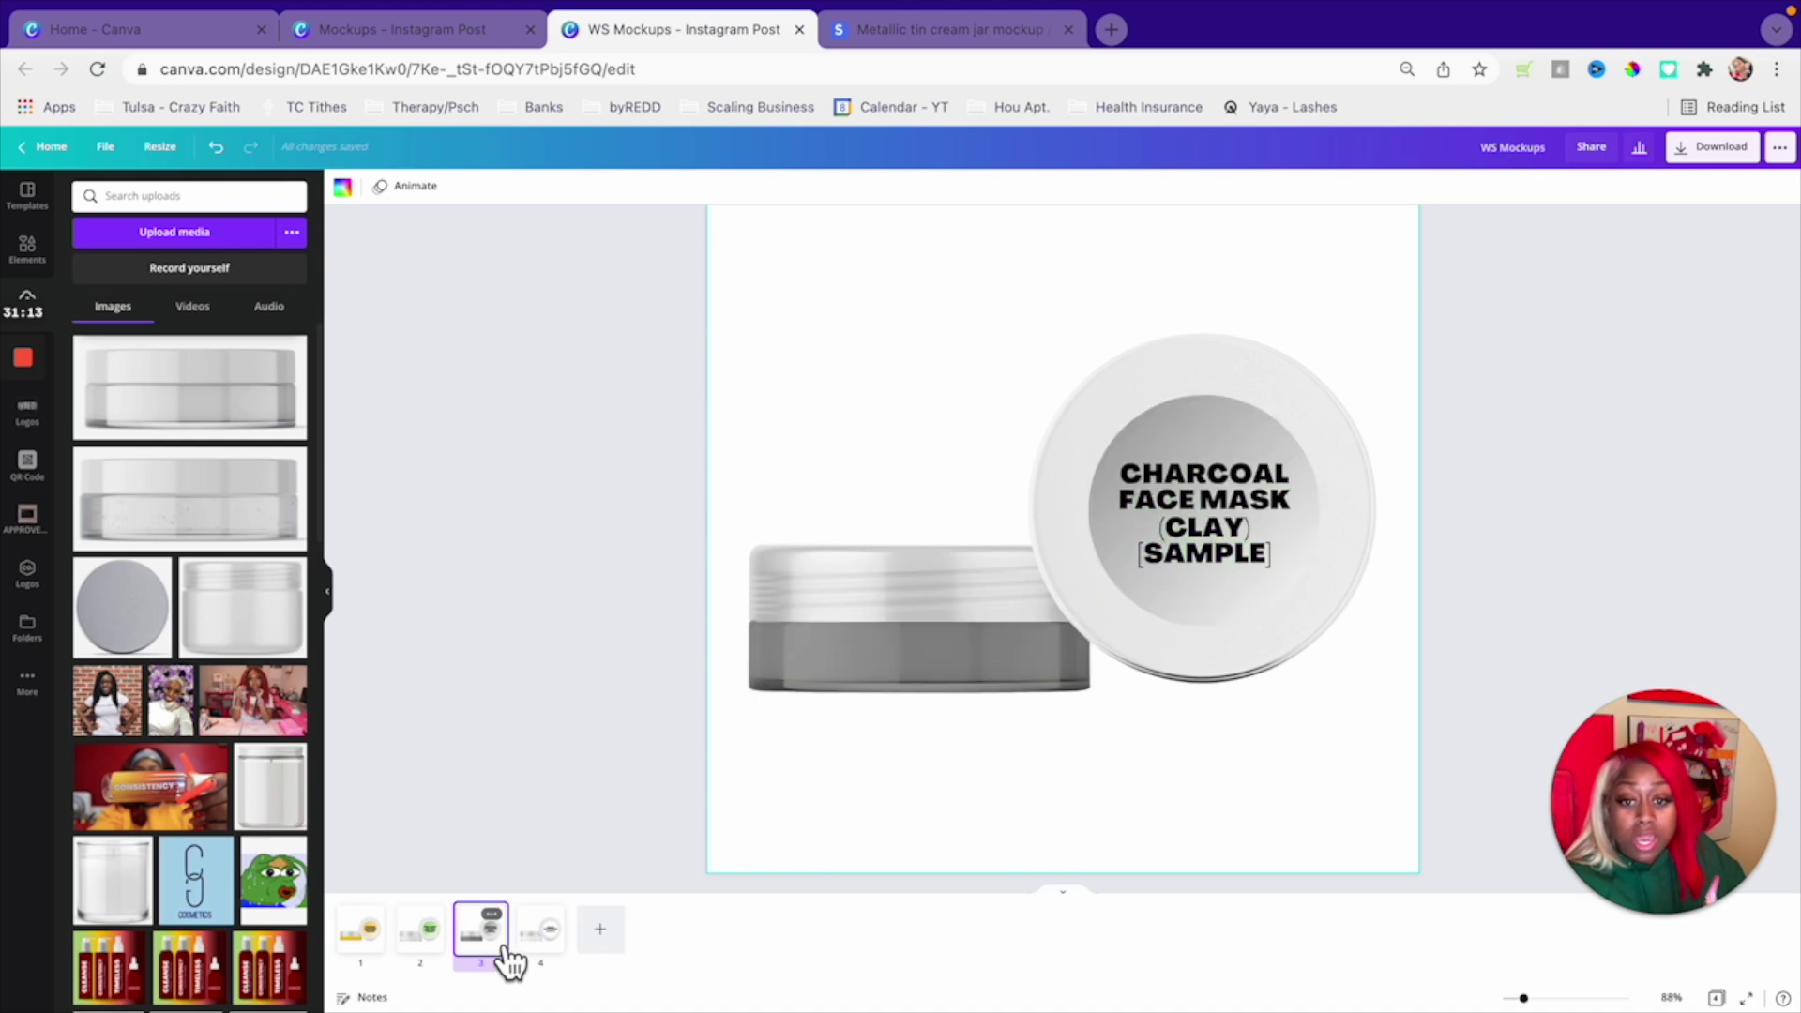
click(531, 952)
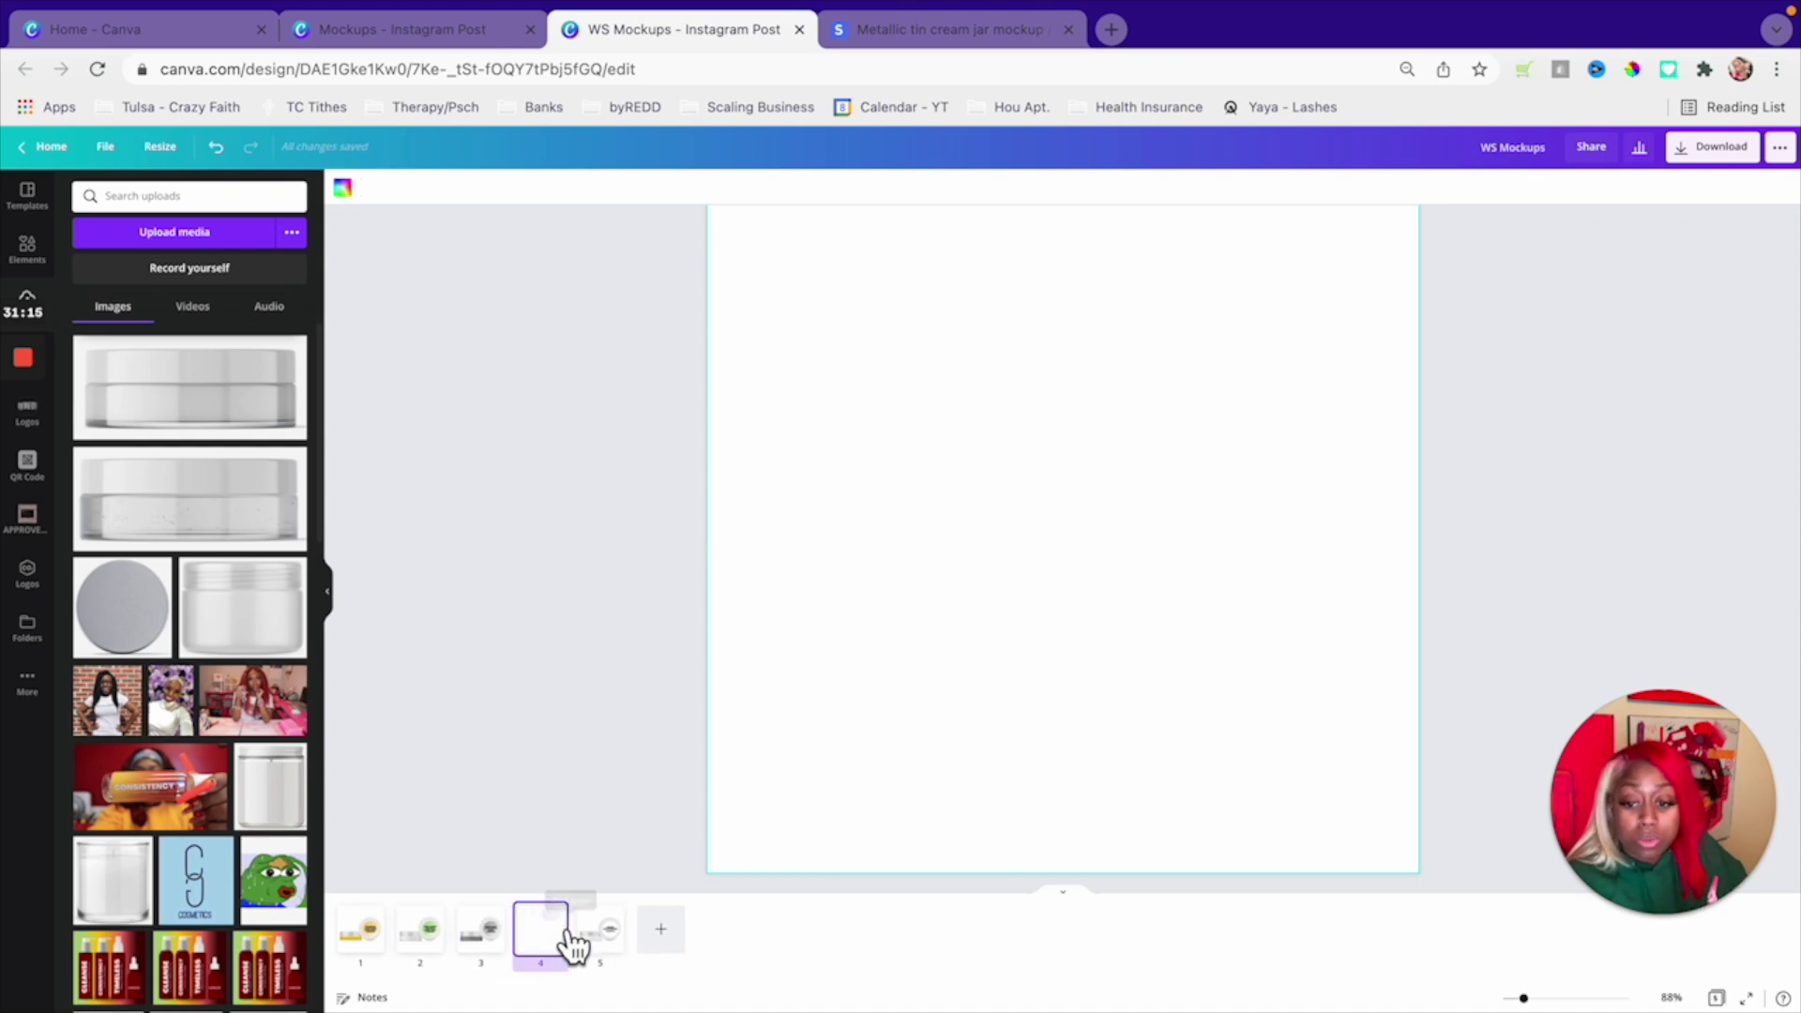
right_click(567, 936)
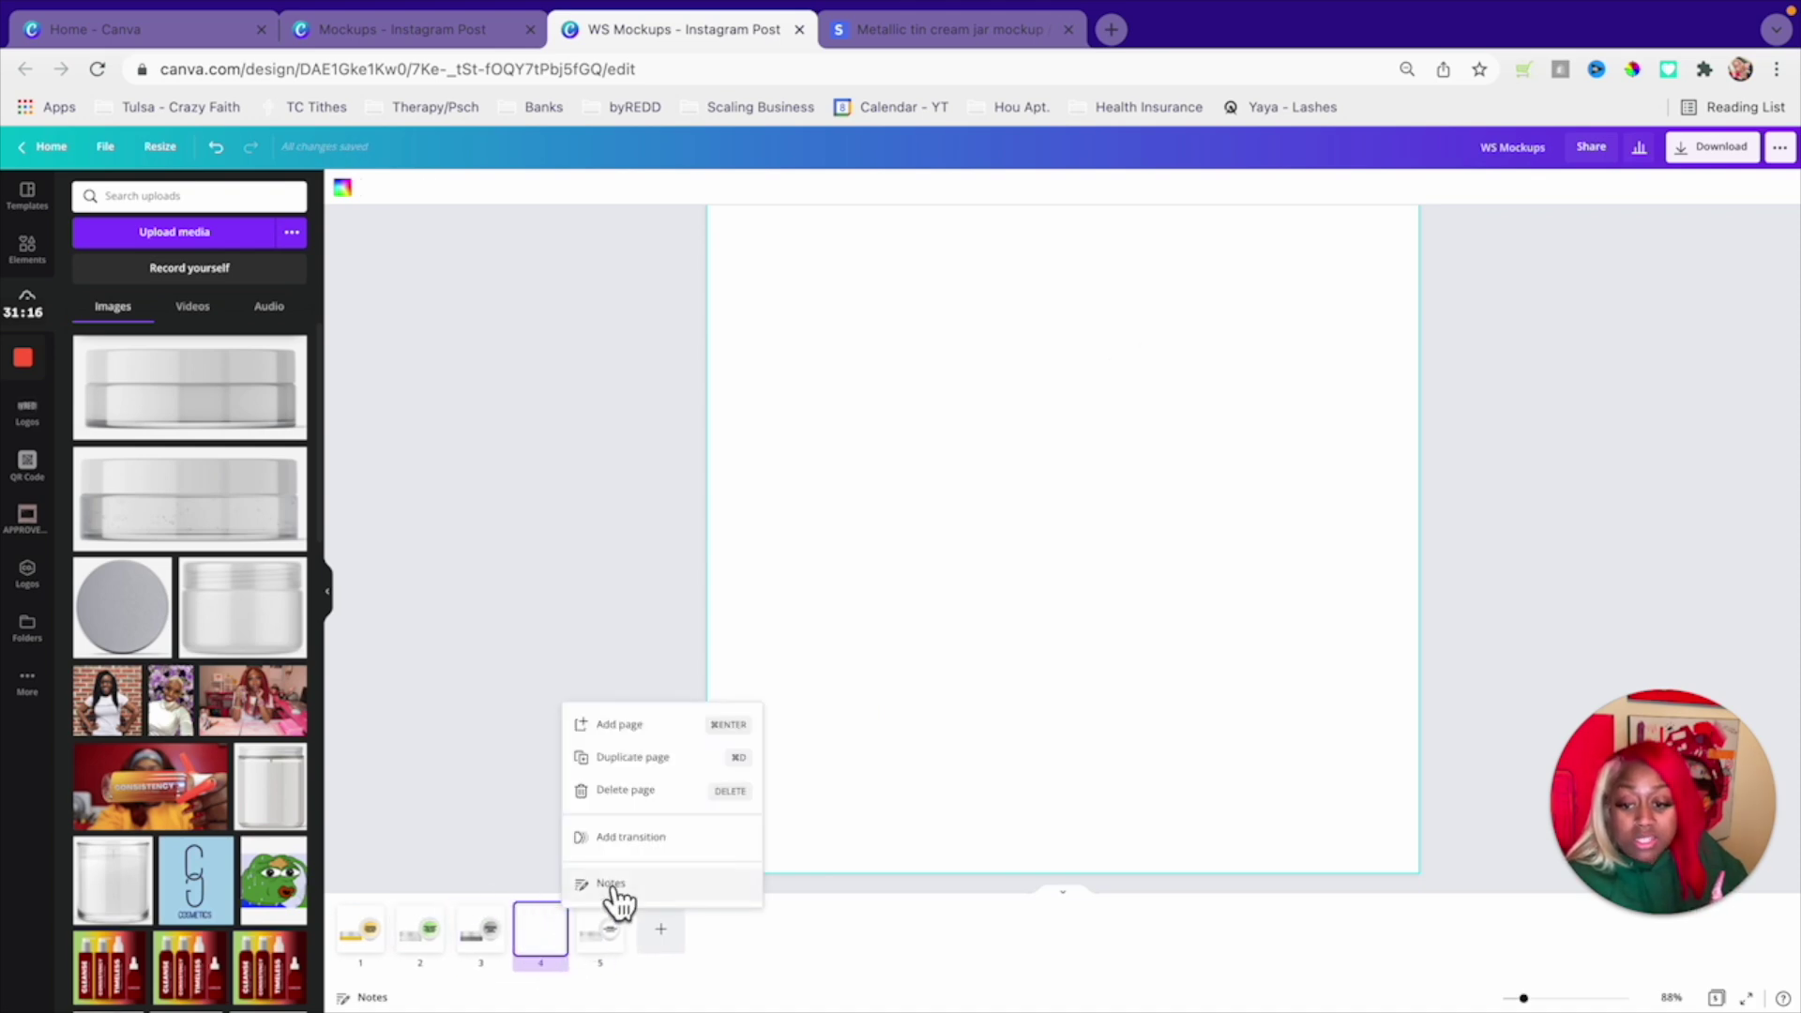
click(621, 793)
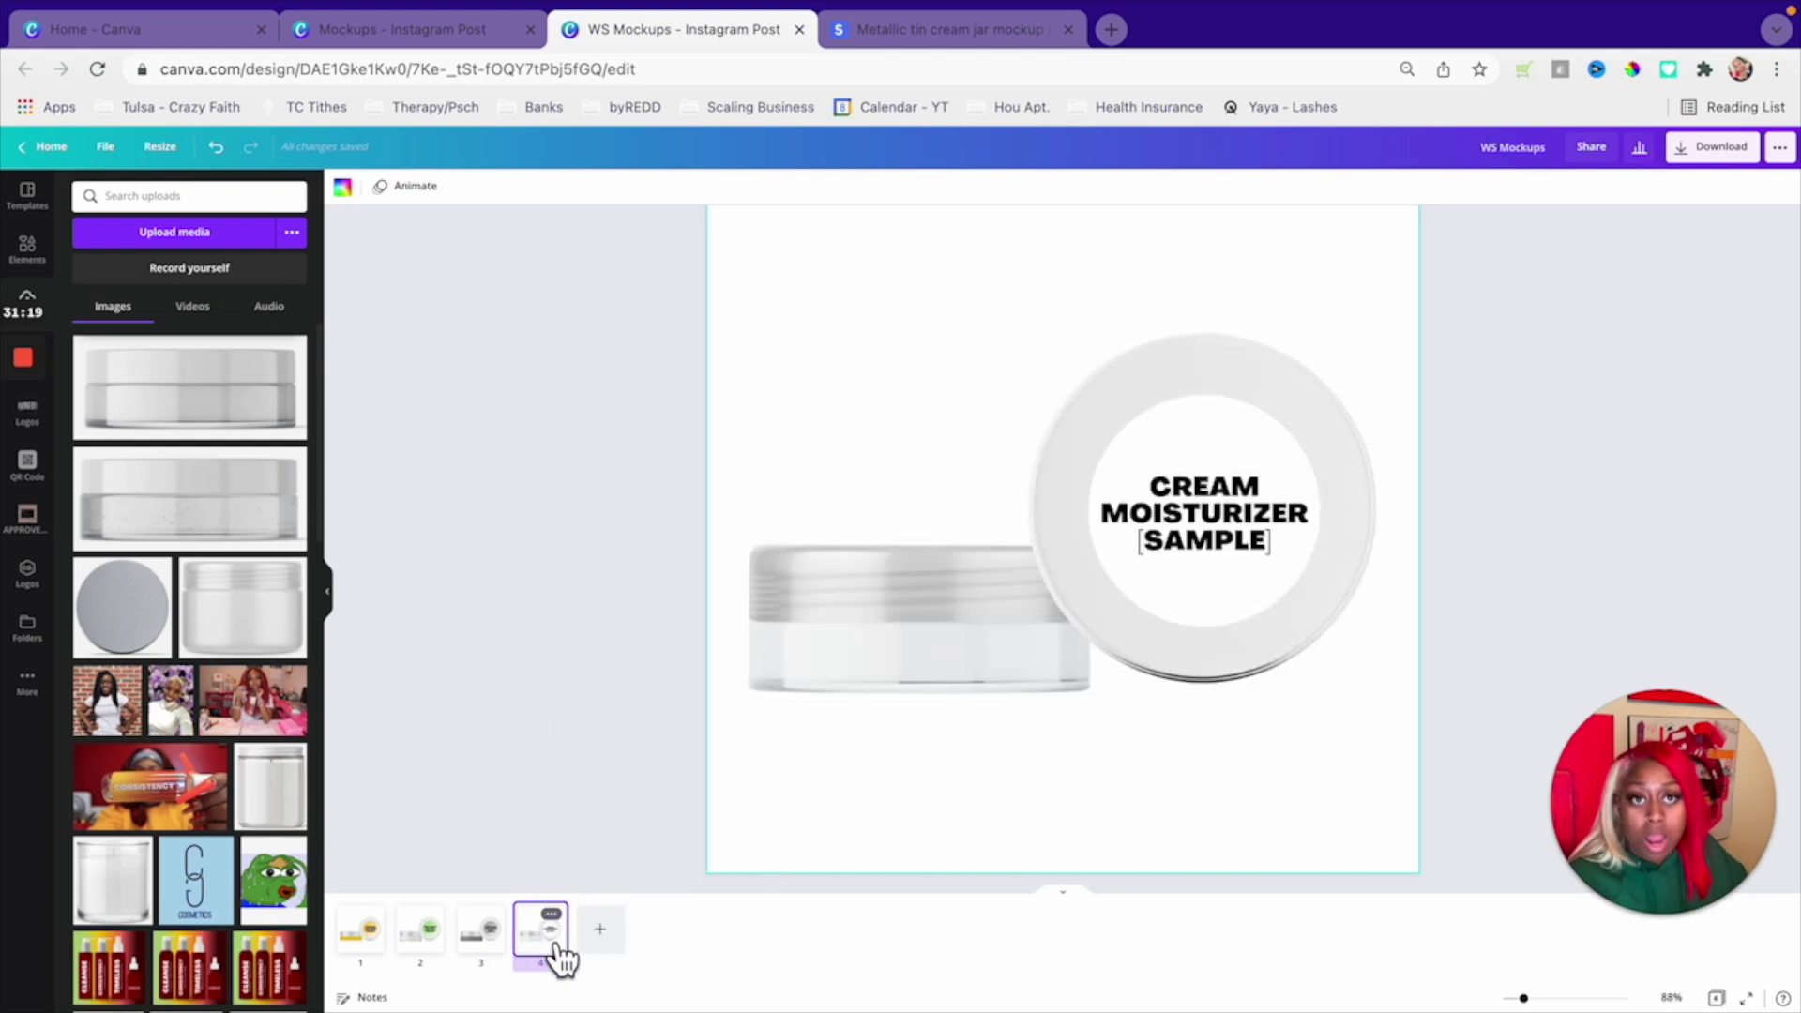